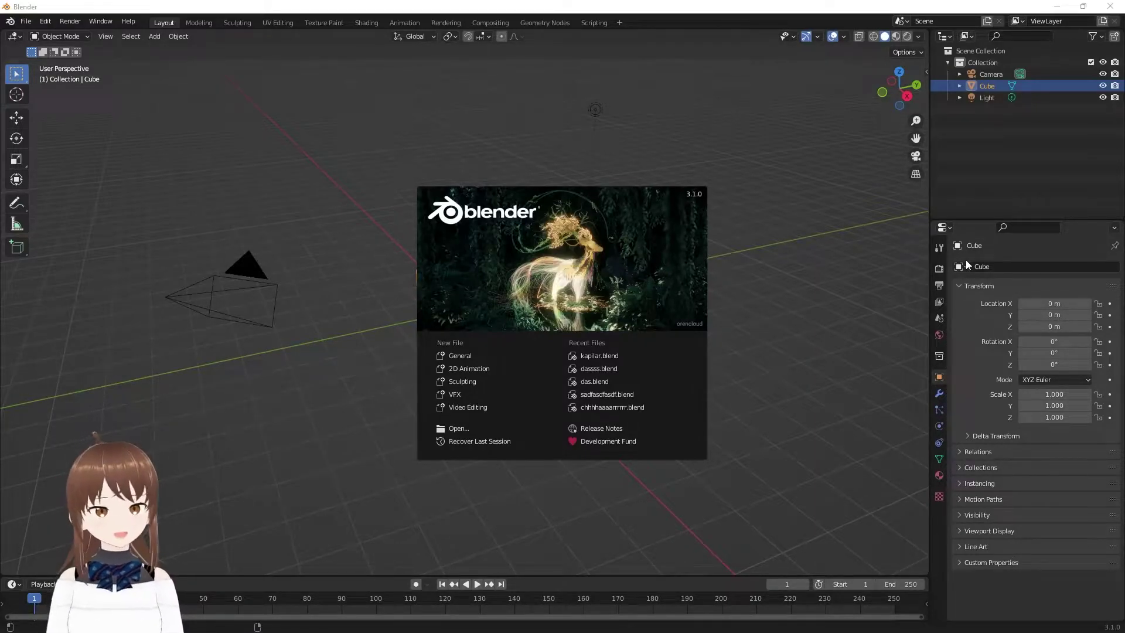
- Dismiss the splash screen and delete the default cube, camera and light
left_click(811, 310)
middle_click_drag(810, 311, 797, 316)
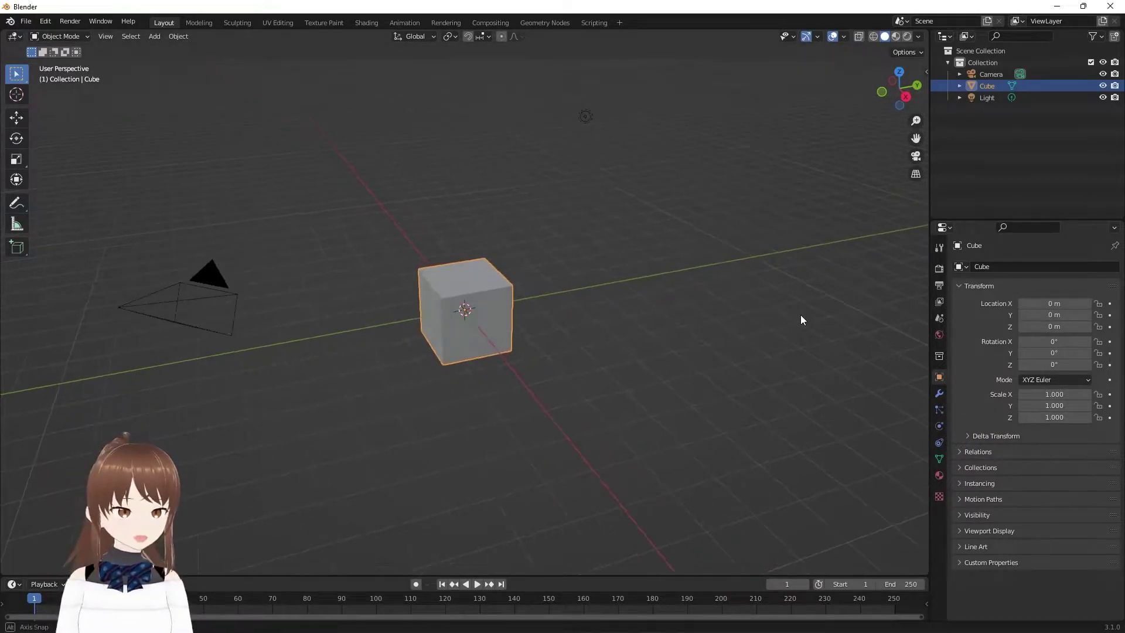
key("a")
key("Delete")
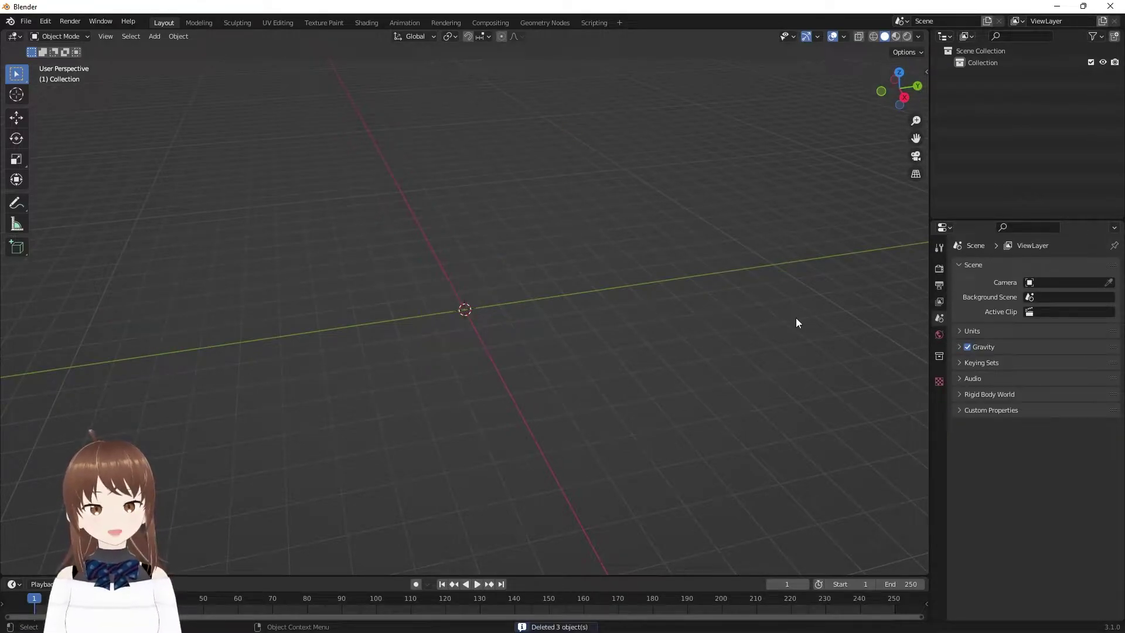
left_click(26, 22)
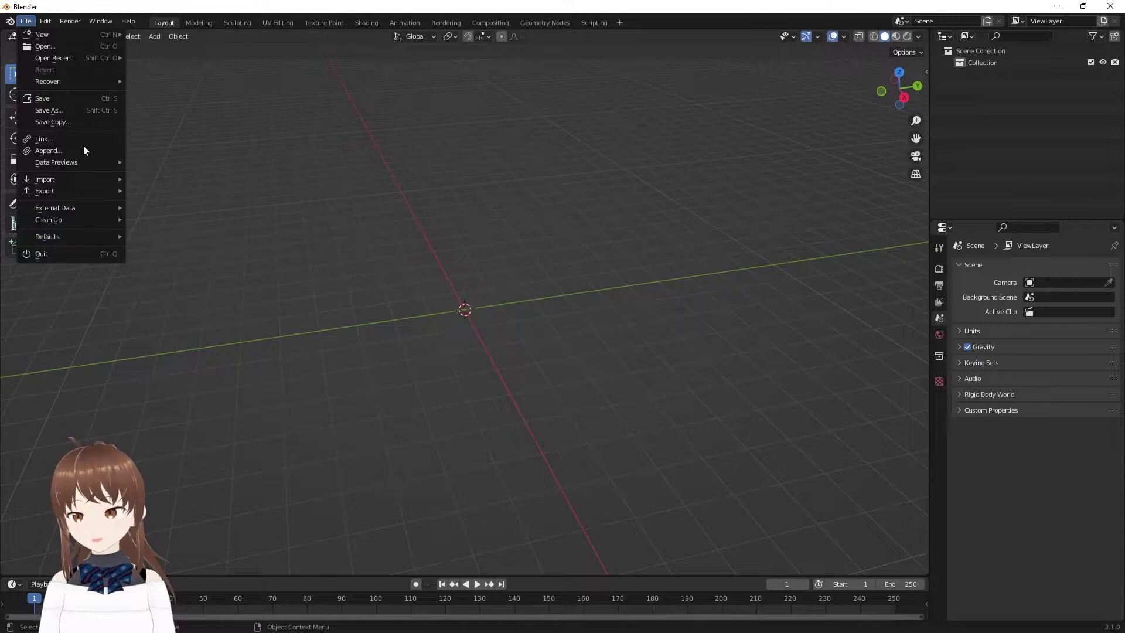
mouse_move(45, 21)
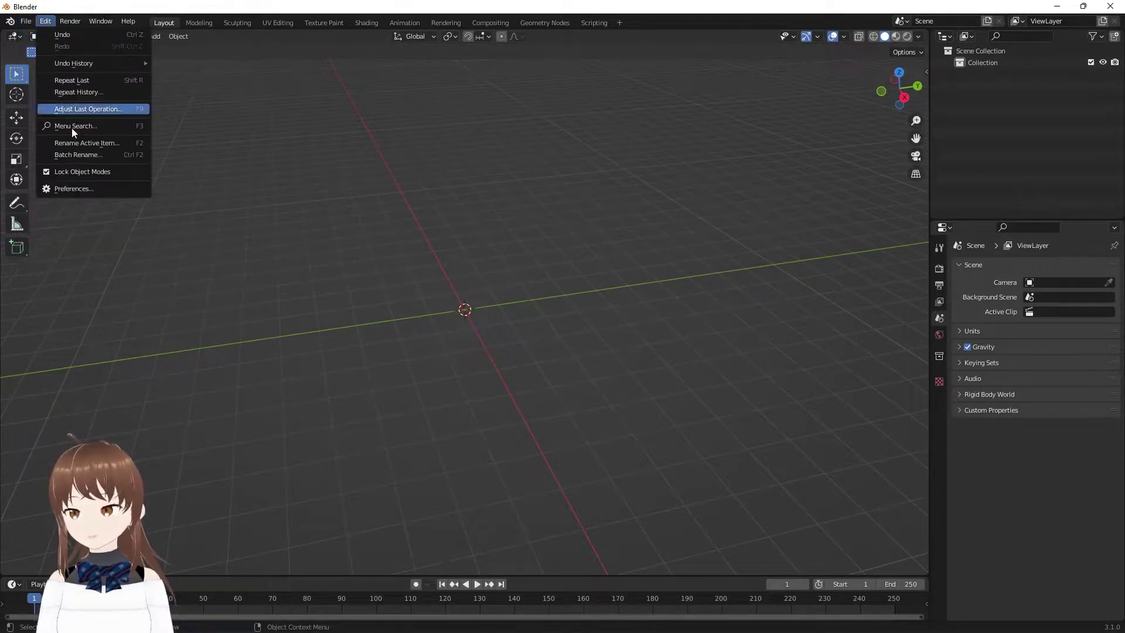
left_click(77, 189)
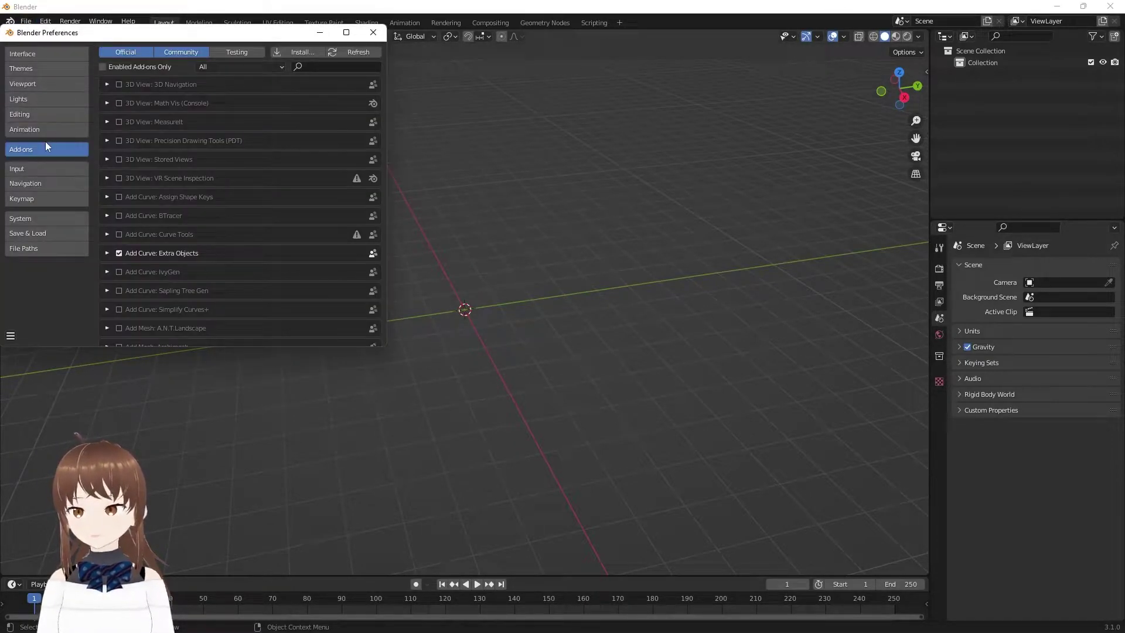
left_click(37, 199)
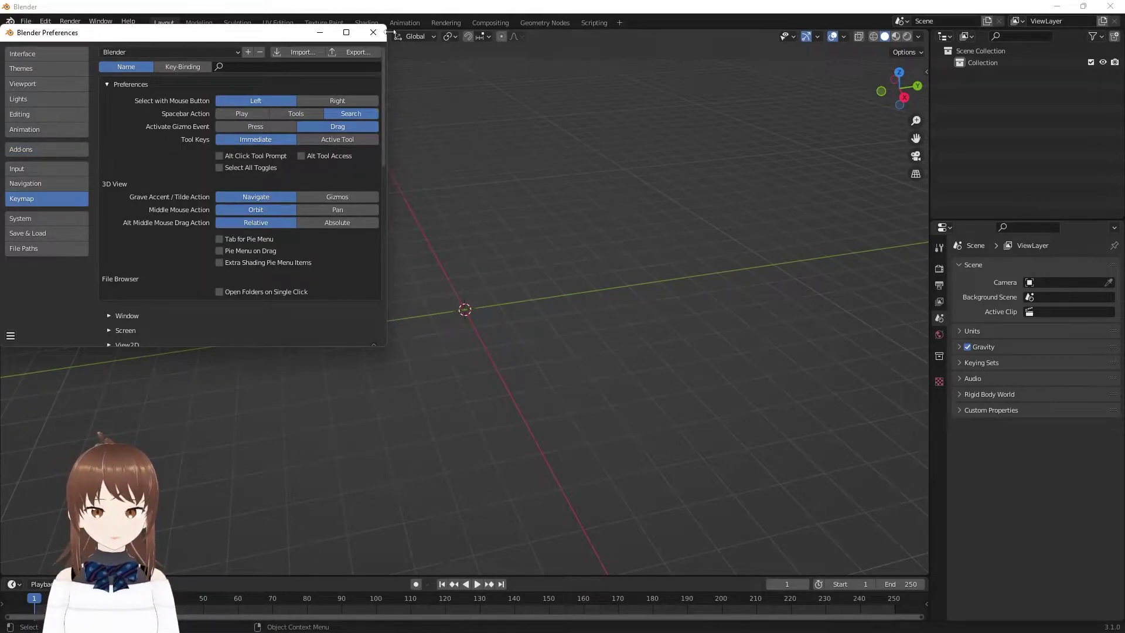
left_click(446, 187)
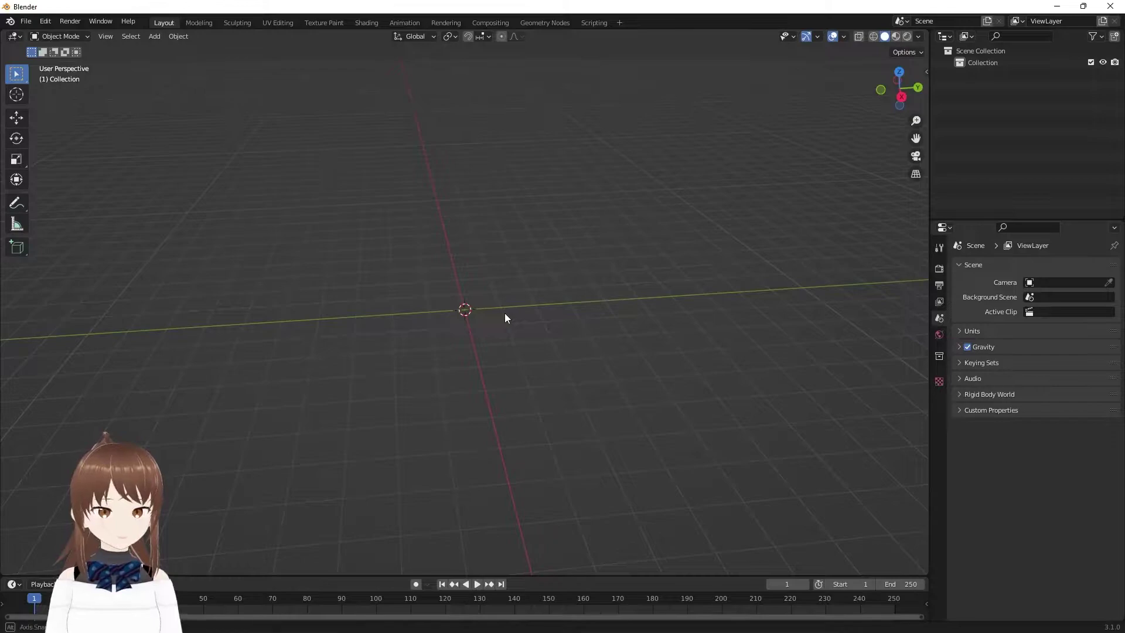
- Add a new mesh cube to the empty scene
key("space")
type("cub")
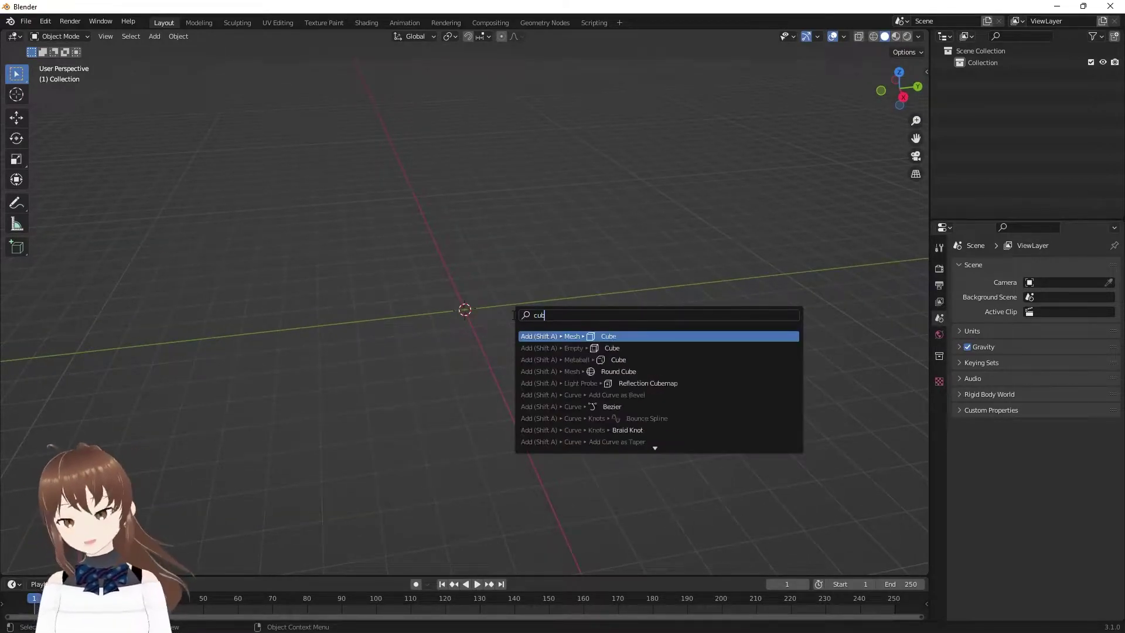
type("e")
key("Return")
mouse_move(545, 326)
middle_mouse_down()
mouse_move(525, 334)
mouse_move(504, 289)
mouse_move(502, 333)
middle_mouse_up()
- Subdivide the cube's mesh once in Edit Mode, then view it from the top orthographically
key("Tab")
middle_click_drag(522, 271, 479, 298)
scroll(480, 298, "up", 3)
key("F3")
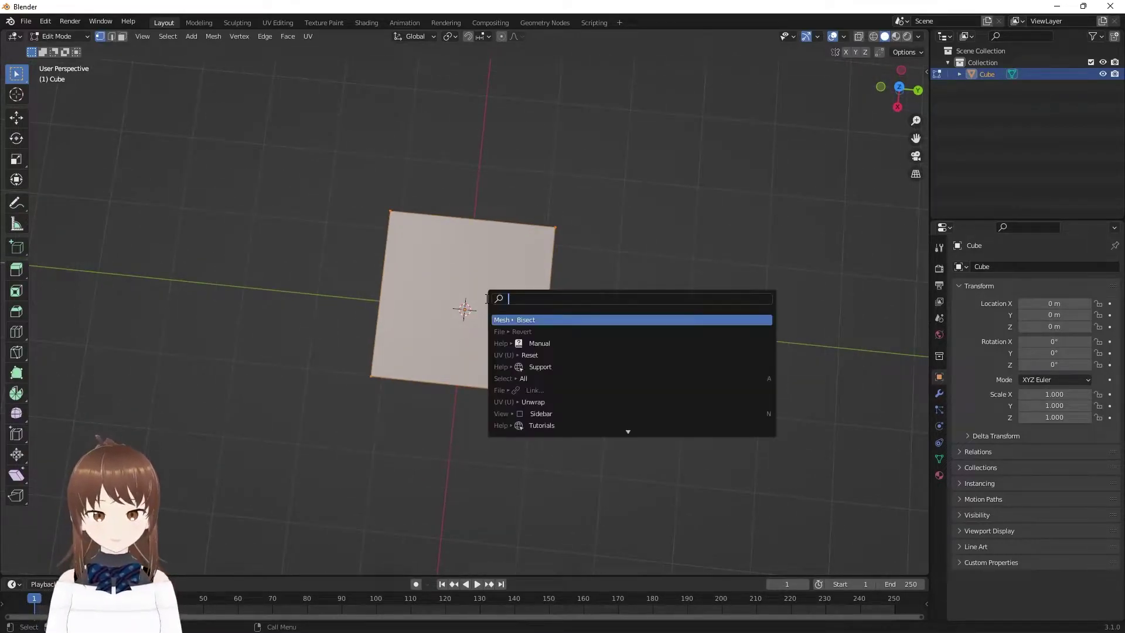
type("sub")
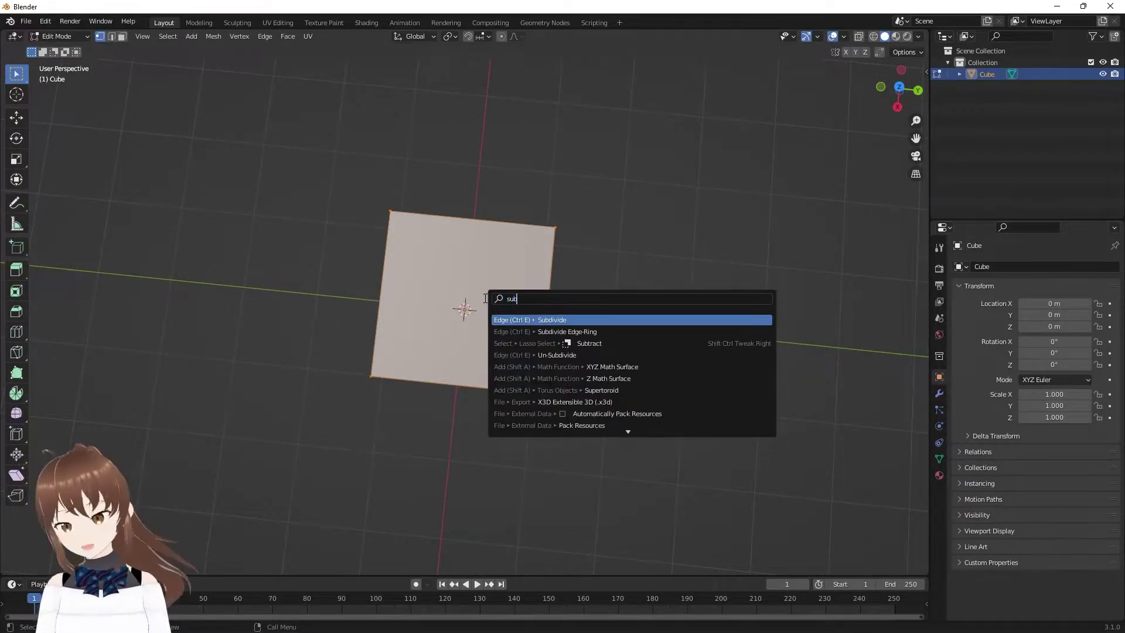
key("Return")
mouse_move(463, 176)
middle_mouse_down()
mouse_move(474, 211)
mouse_move(432, 128)
mouse_move(459, 231)
mouse_move(422, 373)
middle_mouse_up()
key("KP_5")
key("KP_7")
- Switch to top view with see-through wireframe shading
key("KP_1")
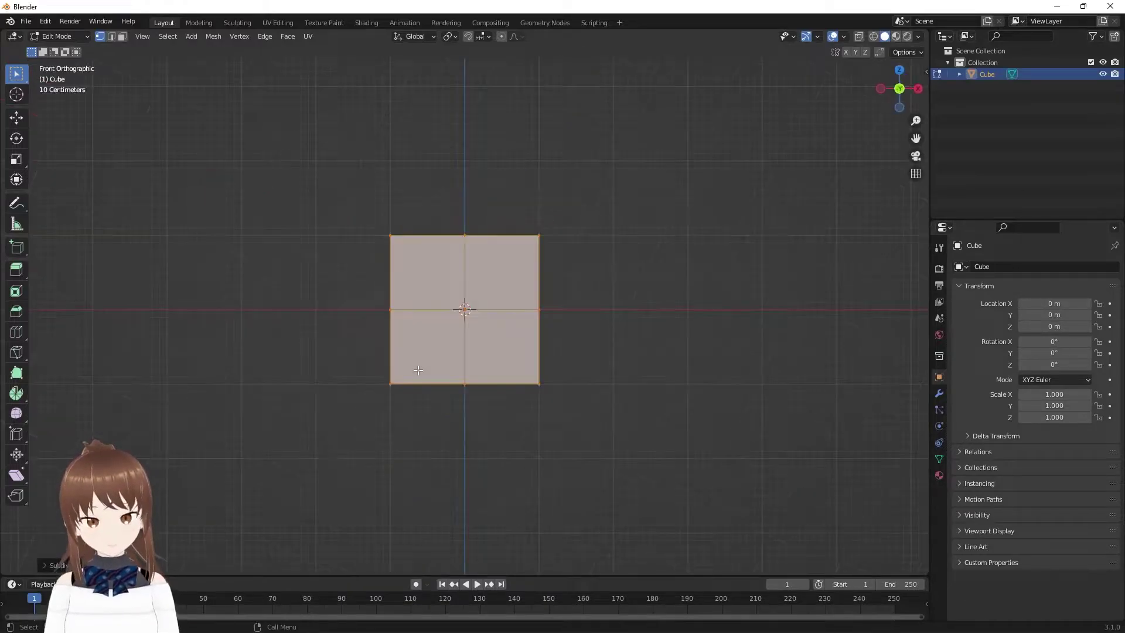
key("KP_7")
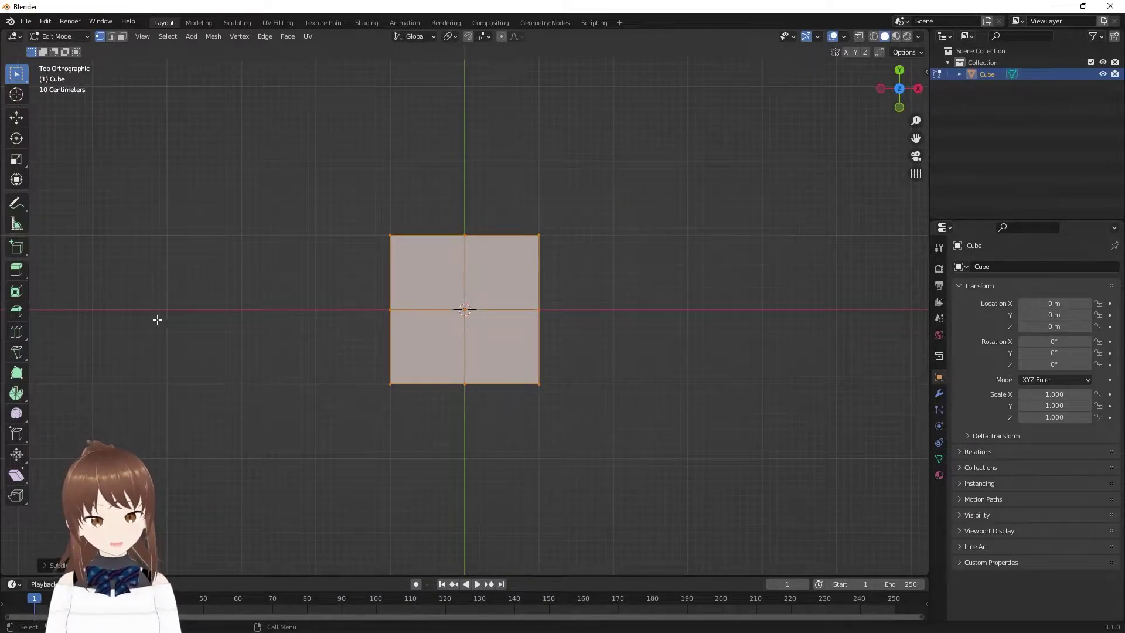
key("z")
left_click(164, 329)
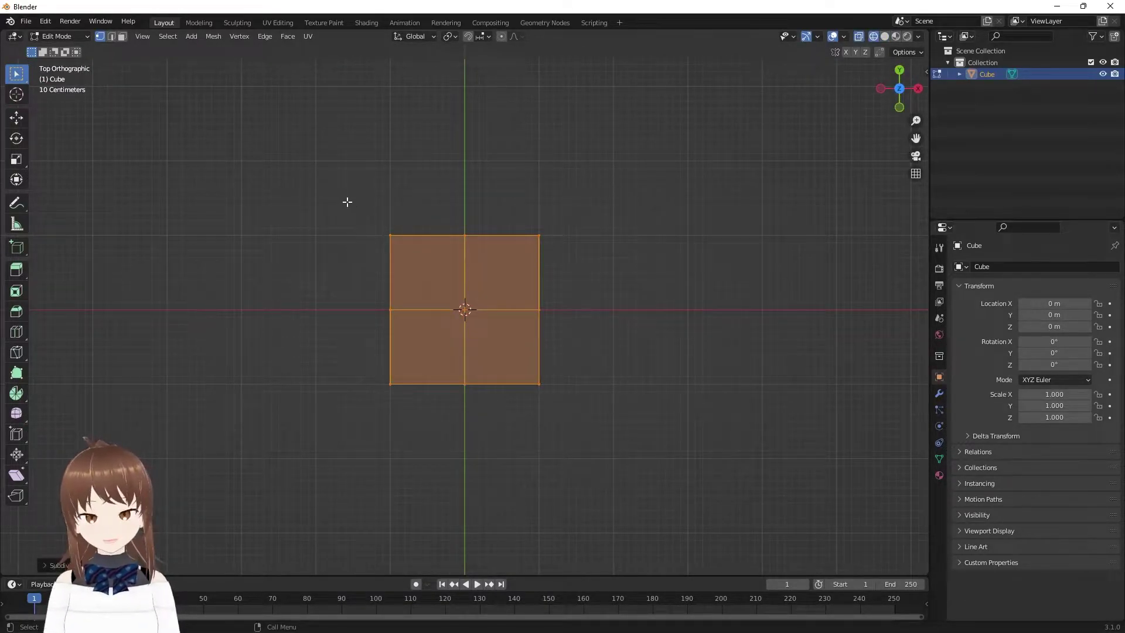
- Delete the left column and top row of vertices, leaving one quarter of the cube
left_click_drag(348, 202, 413, 421)
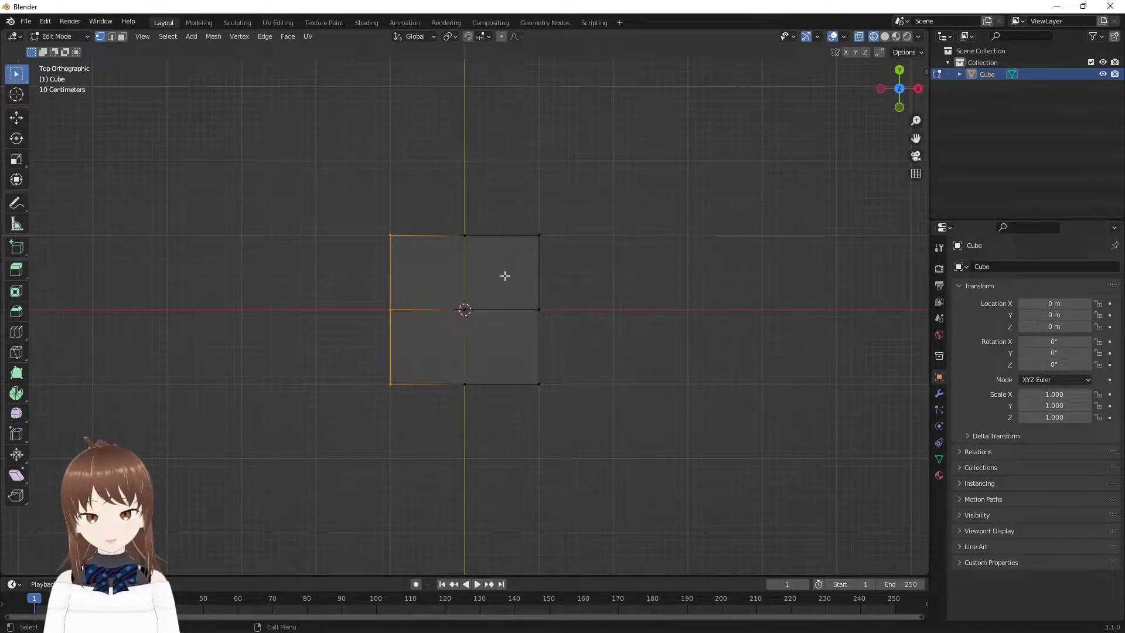
key("x")
left_click(343, 275)
left_click_drag(424, 192, 586, 267)
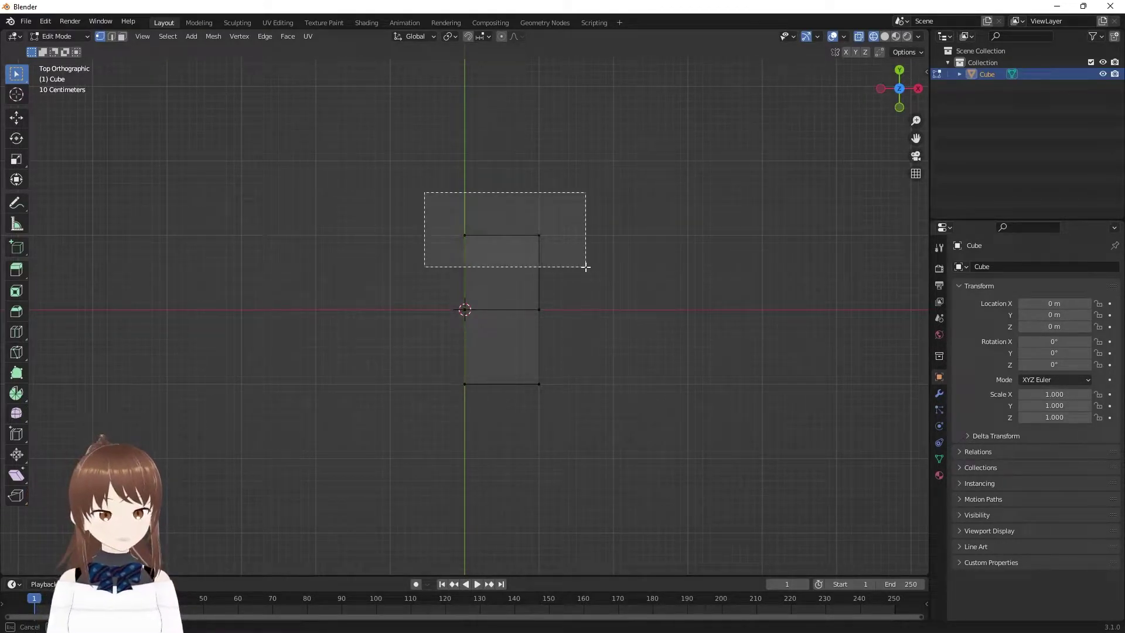
key("x")
left_click(601, 307)
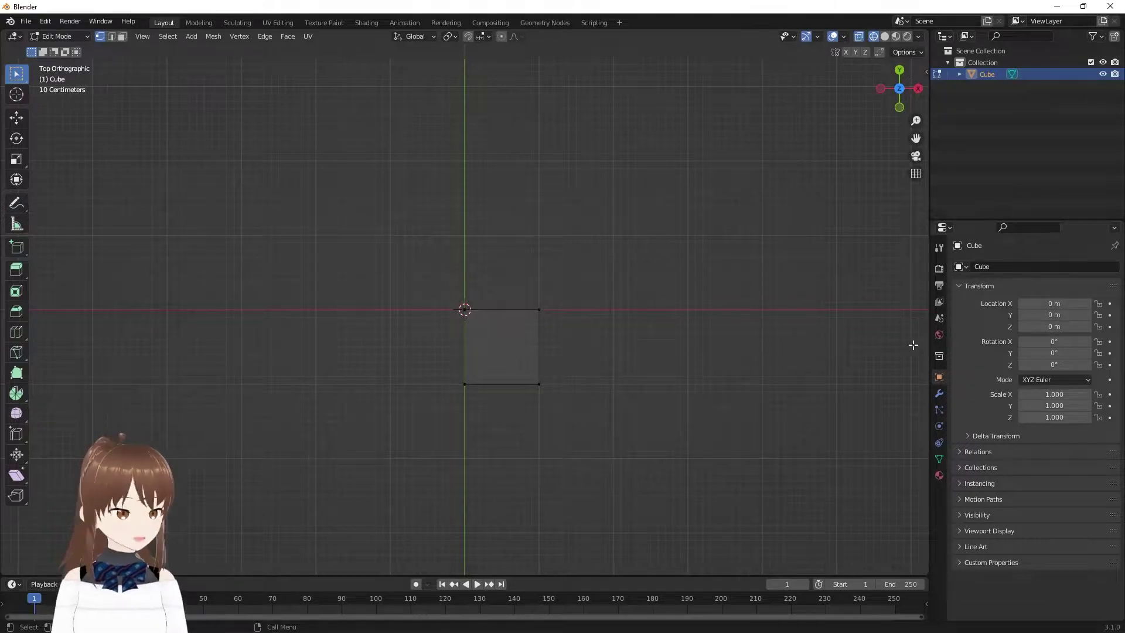
left_click(938, 393)
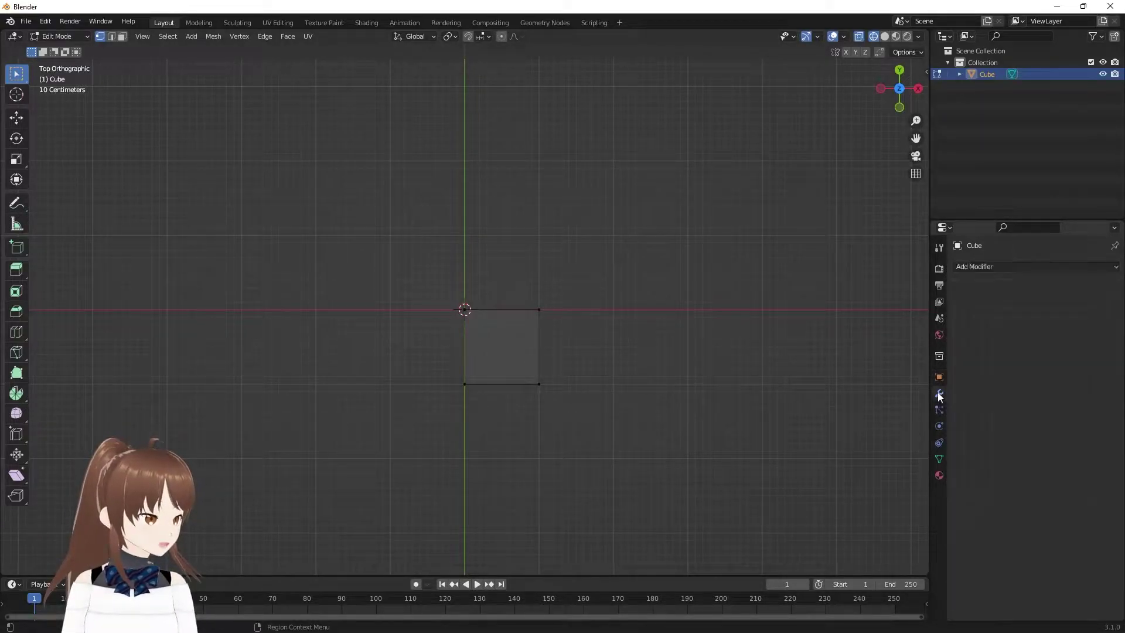
- Add a Mirror modifier in Object Mode, mirroring across both X and Y
key("Tab")
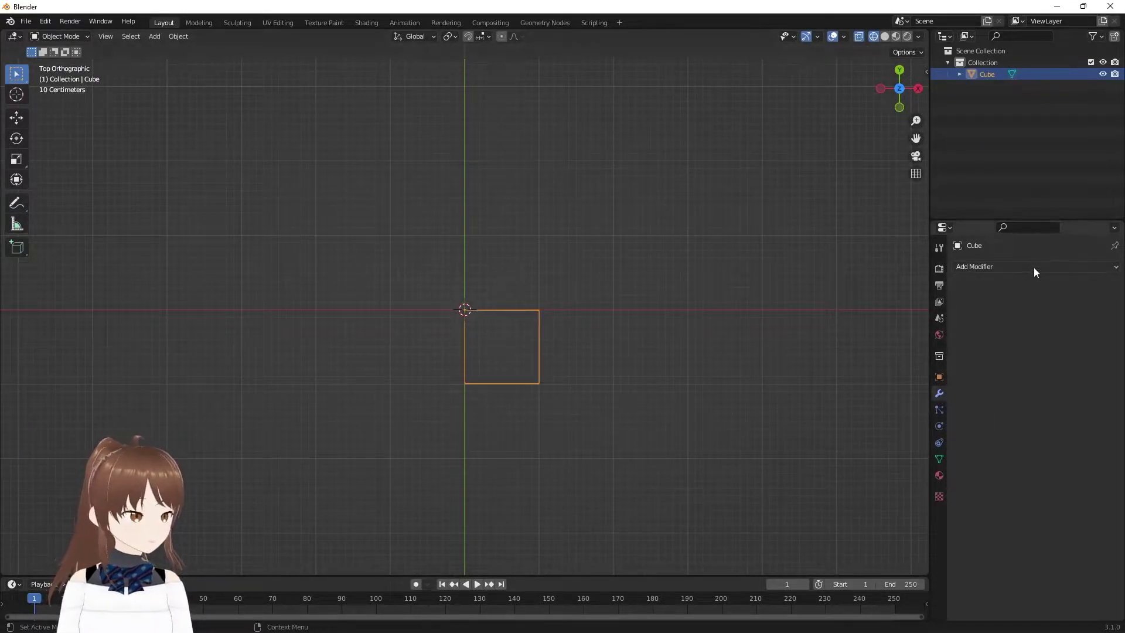
left_click(1033, 267)
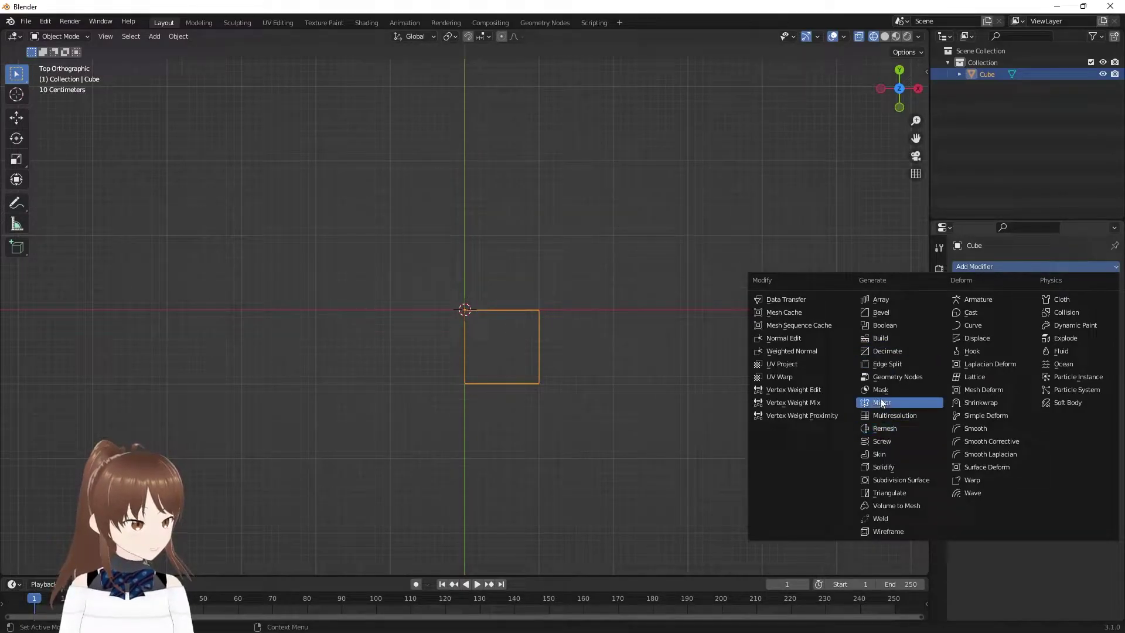
left_click(882, 402)
left_click(1059, 303)
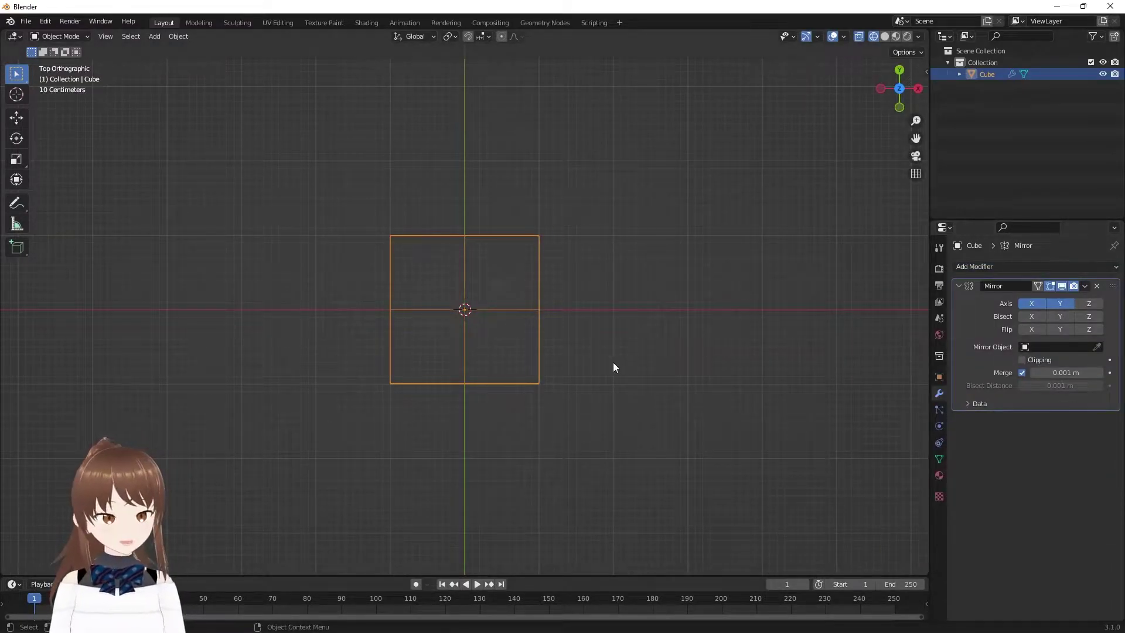
mouse_move(614, 367)
middle_mouse_down()
mouse_move(590, 269)
mouse_move(626, 221)
middle_mouse_up()
- Enable Clipping on the Mirror modifier while in Edit Mode
key("Tab")
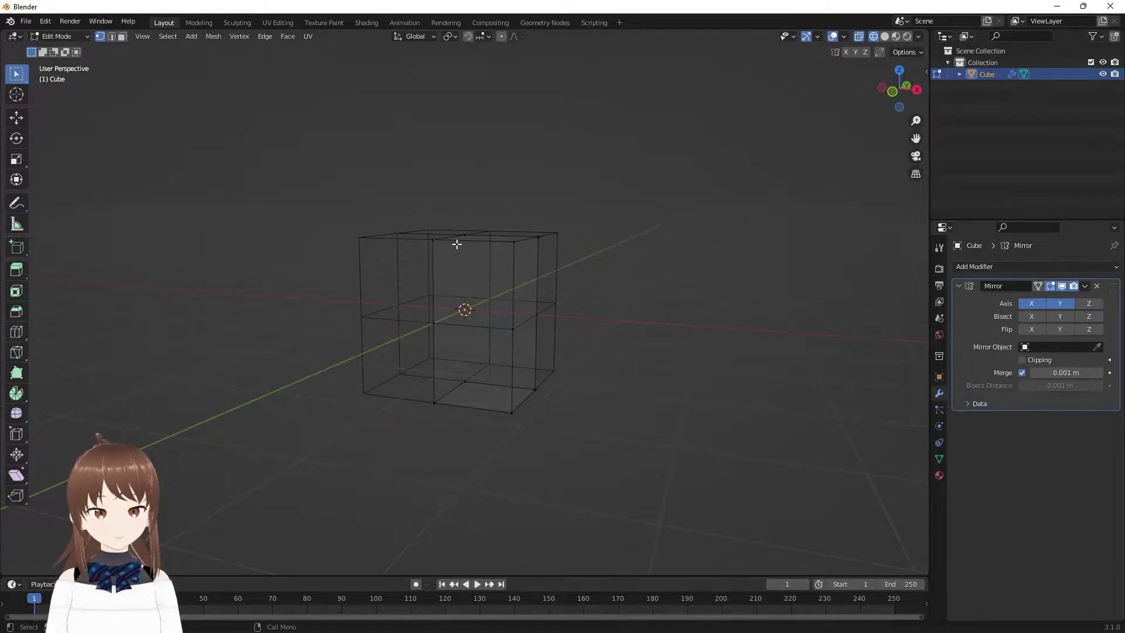
middle_click_drag(457, 244, 431, 255)
left_click(1034, 359)
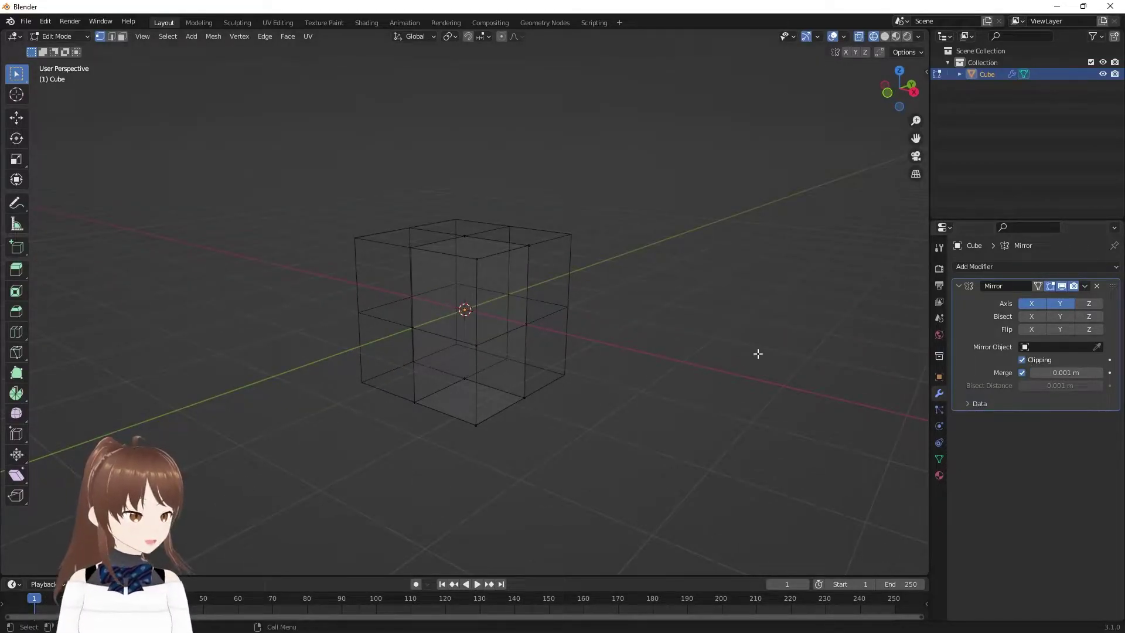
mouse_move(756, 351)
middle_mouse_down()
mouse_move(640, 346)
mouse_move(396, 251)
middle_mouse_up()
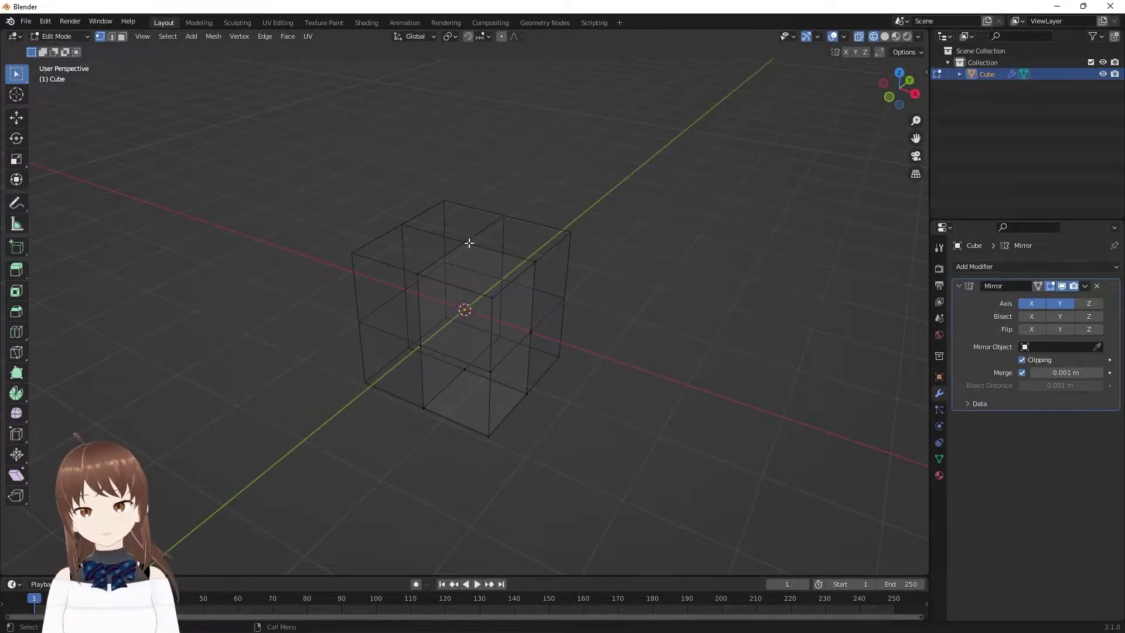
middle_click_drag(469, 242, 292, 180)
- Return to solid shading and select the top face of the editable quarter
key("z")
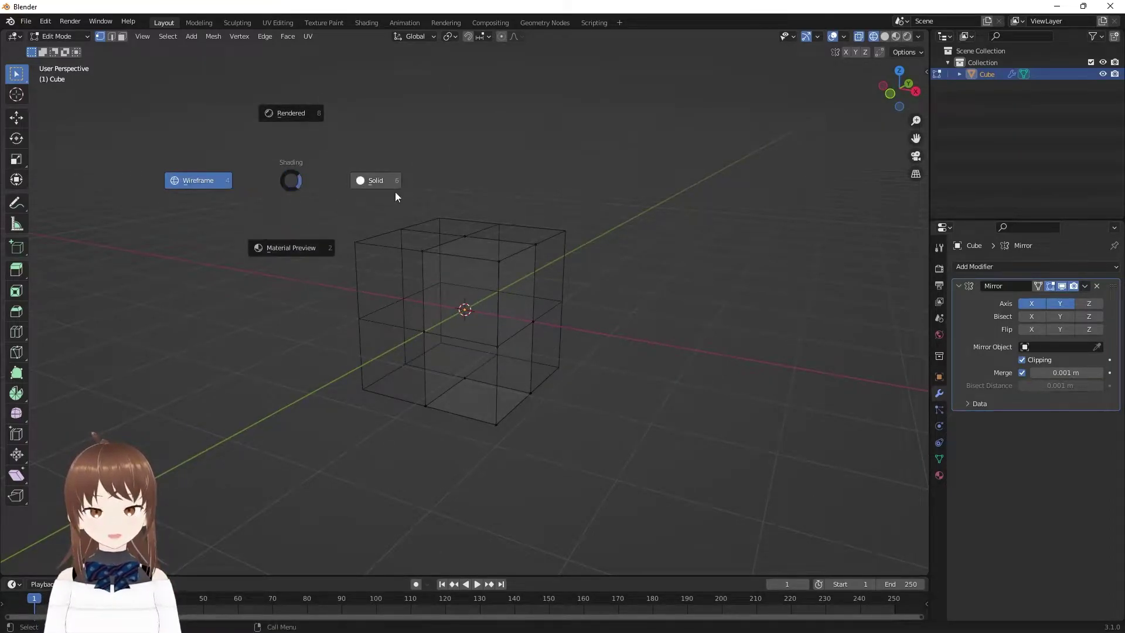
left_click(445, 164)
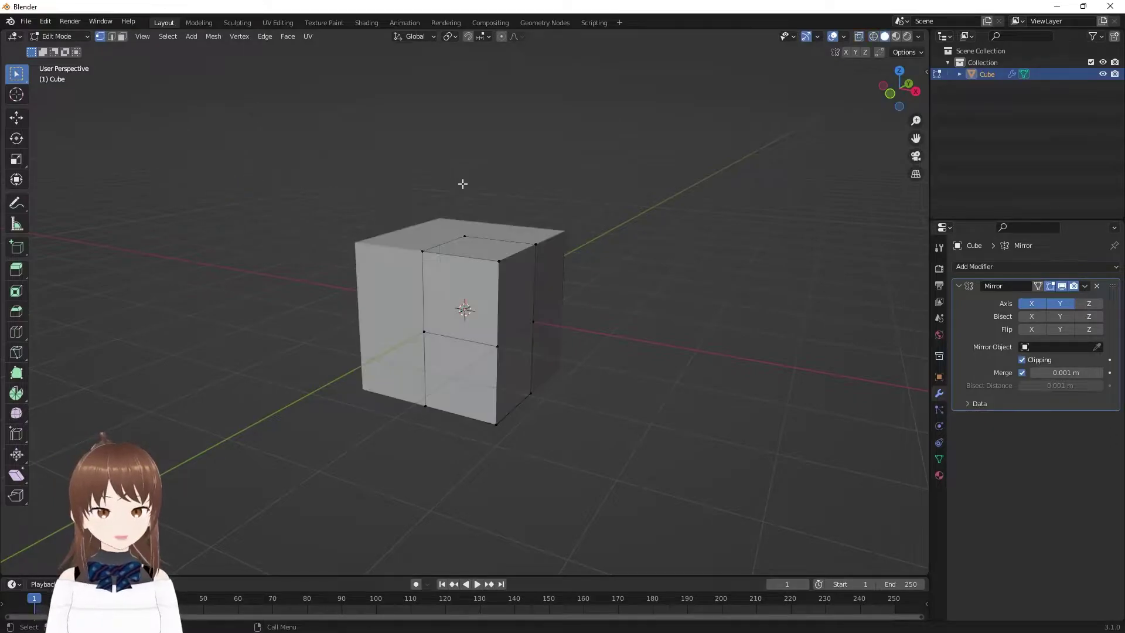
mouse_move(462, 183)
middle_mouse_down()
mouse_move(516, 256)
mouse_move(485, 308)
mouse_move(567, 292)
middle_mouse_up()
key("KP_7")
left_click(492, 290)
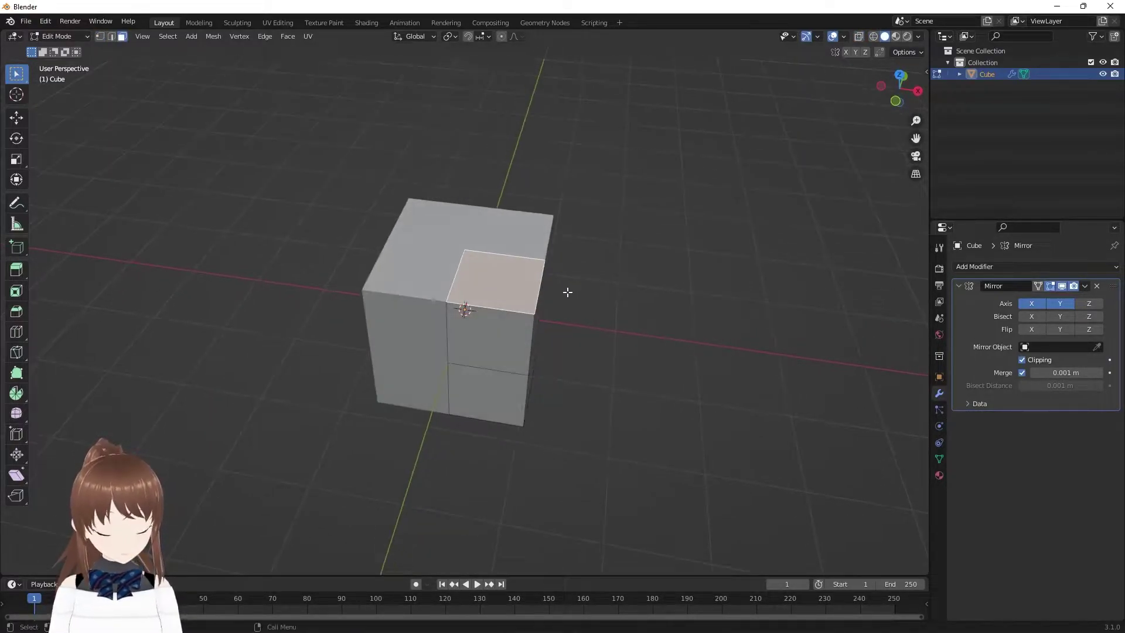
middle_click_drag(569, 249, 563, 234)
key("KP_1")
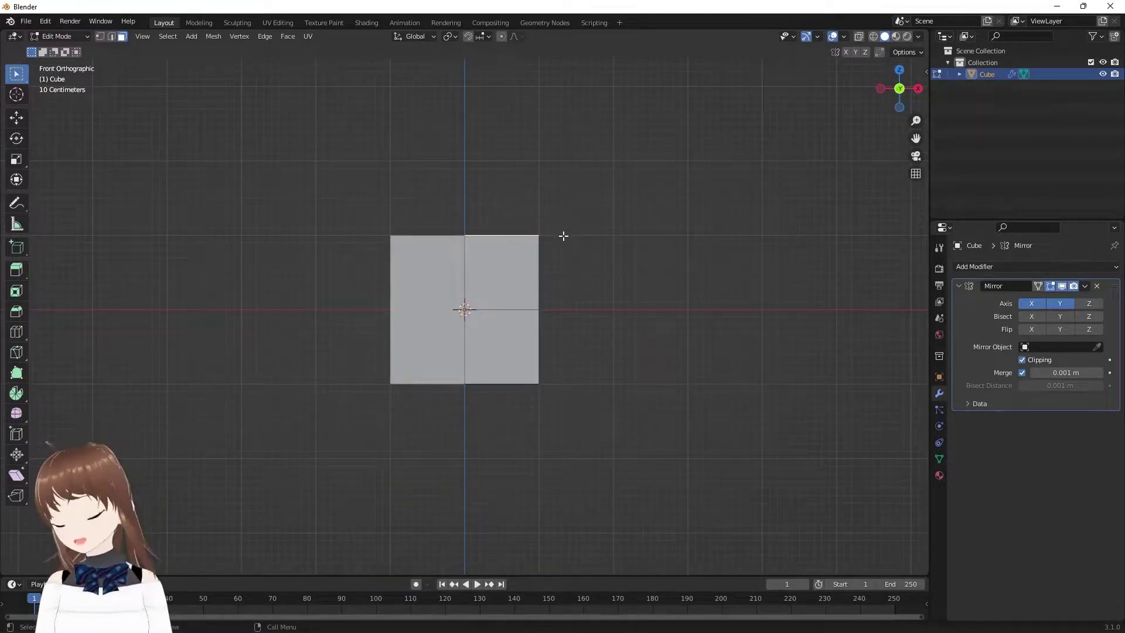
- Flatten the cube vertically with a Z-axis scale
key("g")
key("z")
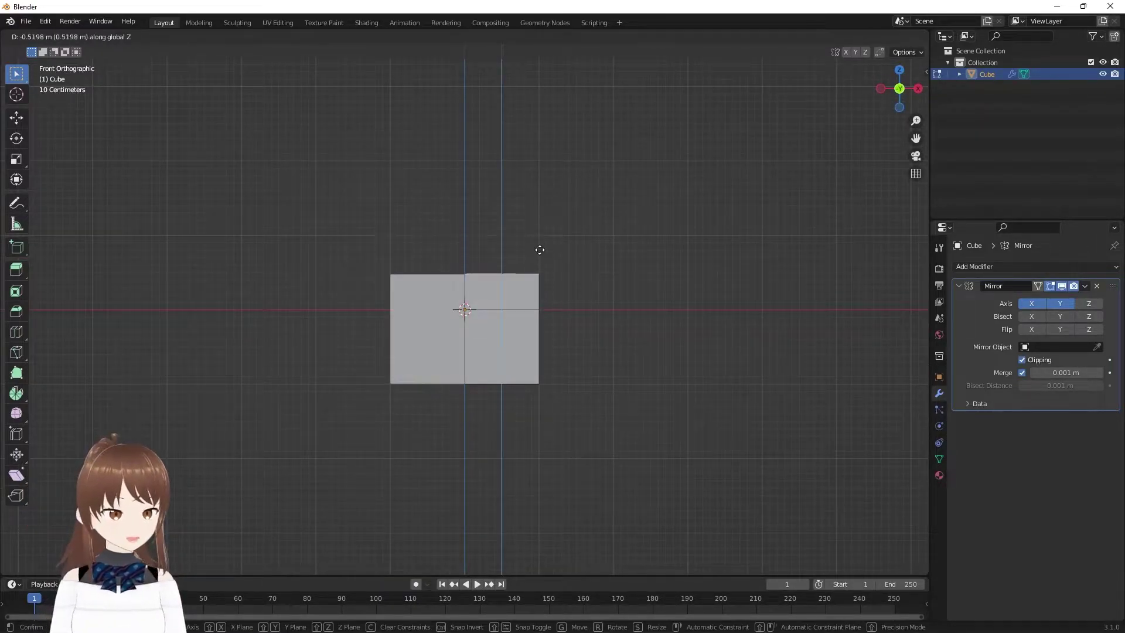
key("Escape")
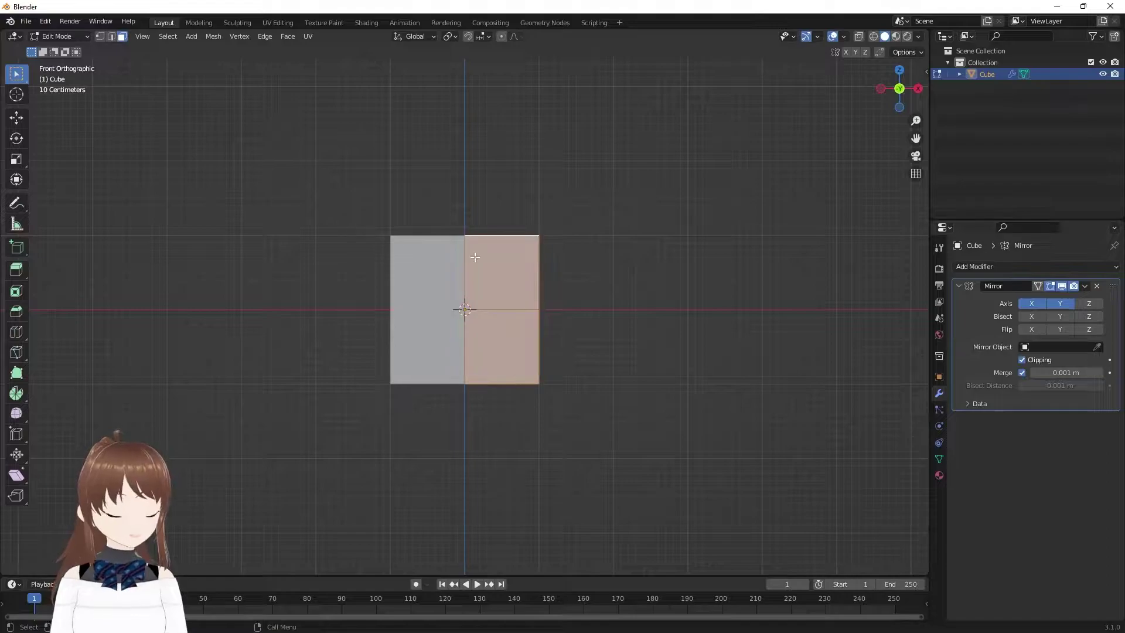
key("s")
key("z")
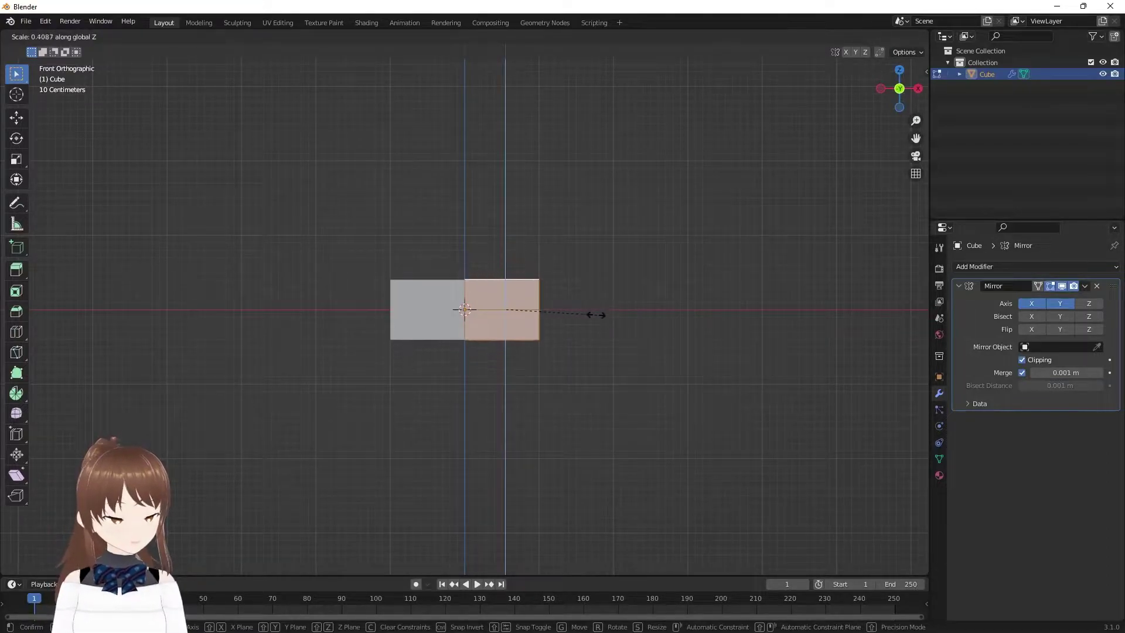
left_click(548, 311)
- Widen the slab about 3.72× along X and Y while keeping its thickness
mouse_move(578, 261)
middle_mouse_down()
mouse_move(538, 320)
mouse_move(553, 275)
middle_mouse_up()
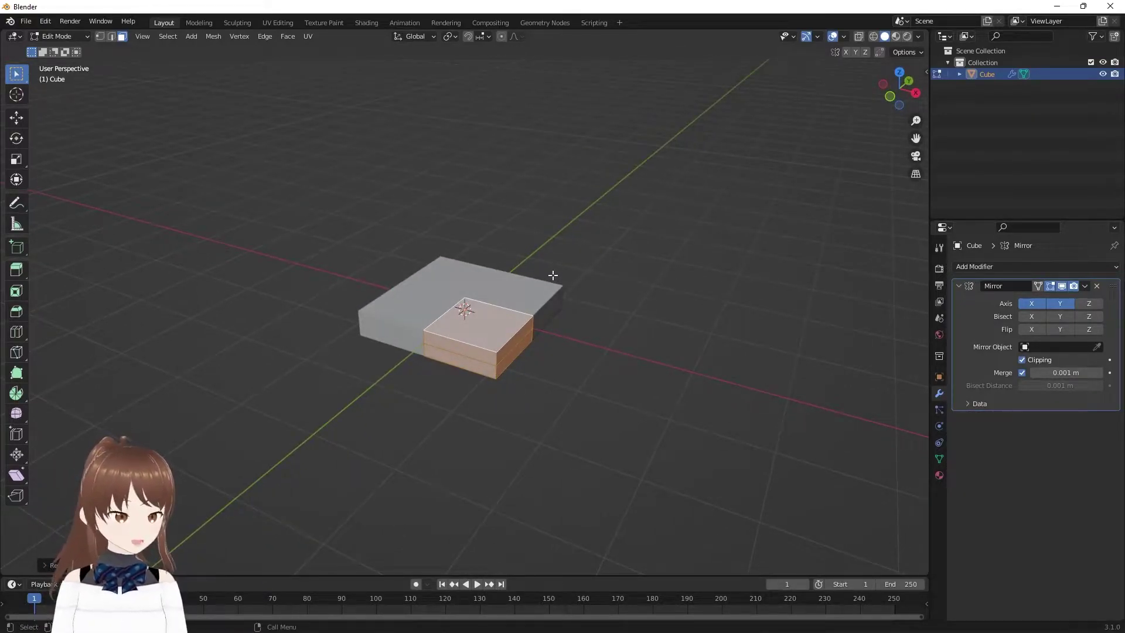
mouse_move(595, 372)
middle_mouse_down()
mouse_move(575, 407)
mouse_move(633, 439)
mouse_move(653, 437)
middle_mouse_up()
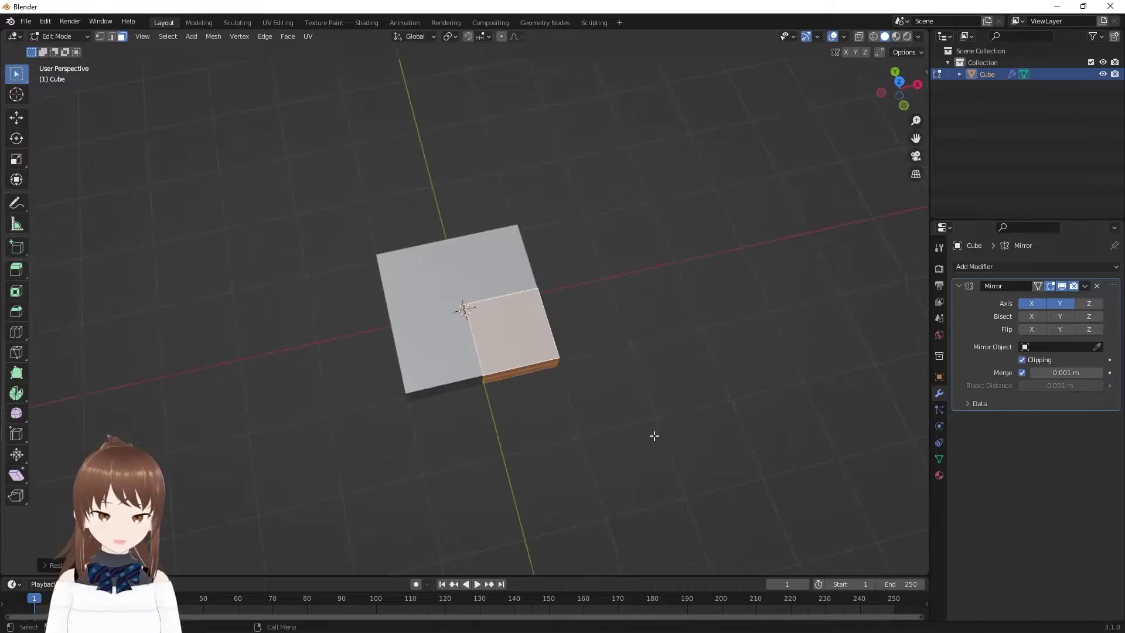
middle_click_drag(625, 396, 619, 314)
key("s")
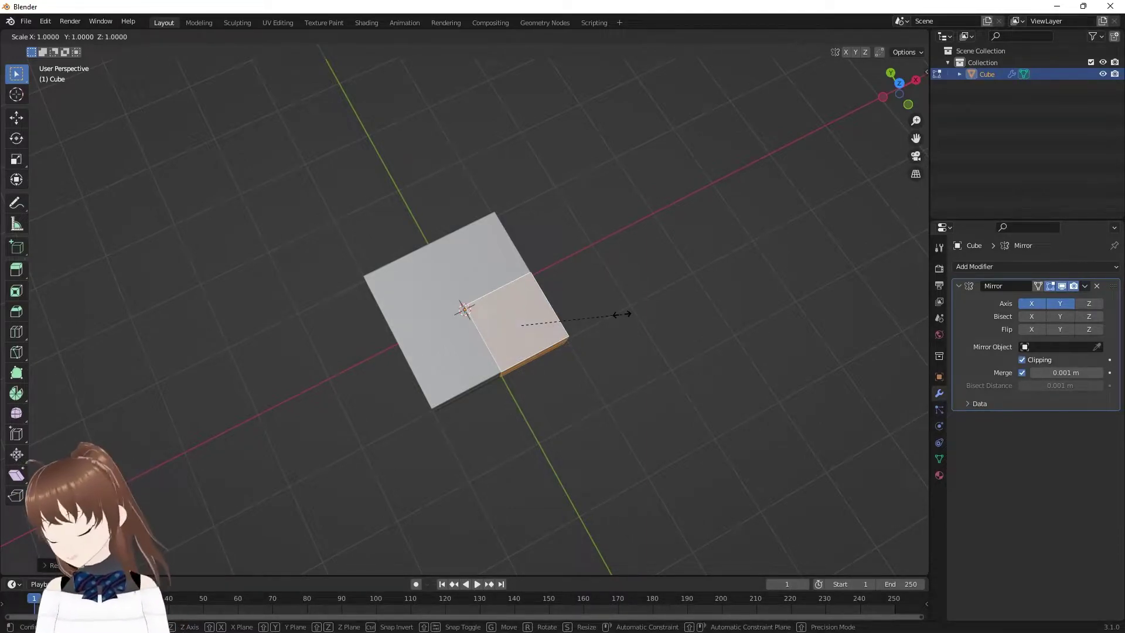
key("shift+z")
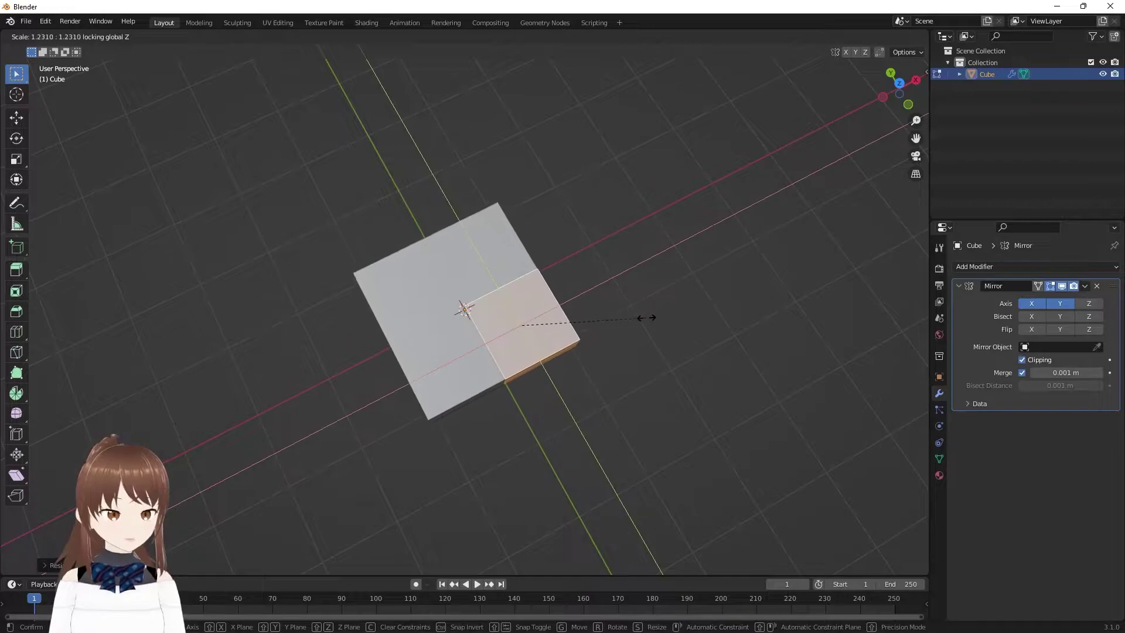
left_click(905, 335)
mouse_move(261, 351)
middle_mouse_down()
mouse_move(243, 271)
mouse_move(431, 311)
mouse_move(584, 285)
middle_mouse_up()
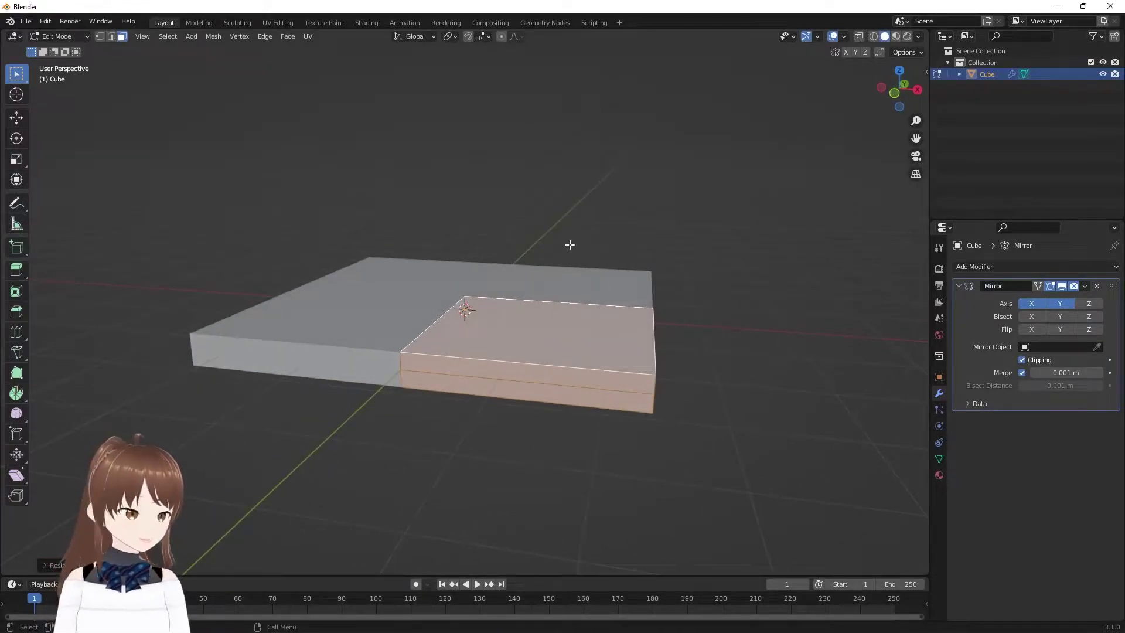
- Lengthen the slab along X into a long rectangle
middle_click_drag(487, 180, 461, 171)
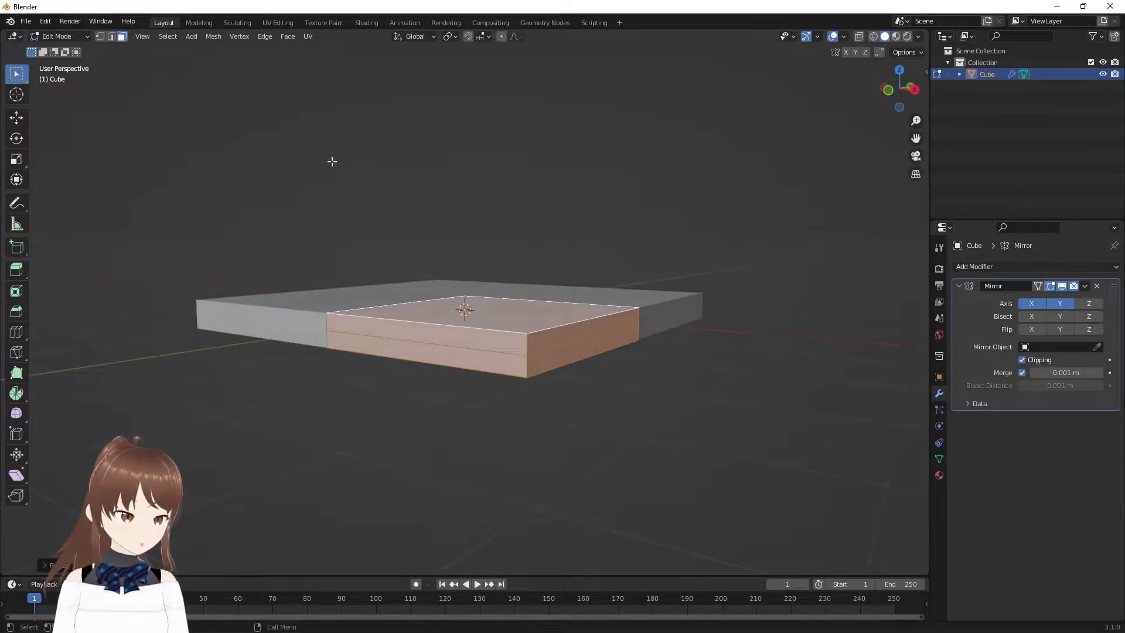
mouse_move(363, 246)
middle_mouse_down()
mouse_move(469, 352)
mouse_move(545, 404)
middle_mouse_up()
key("s")
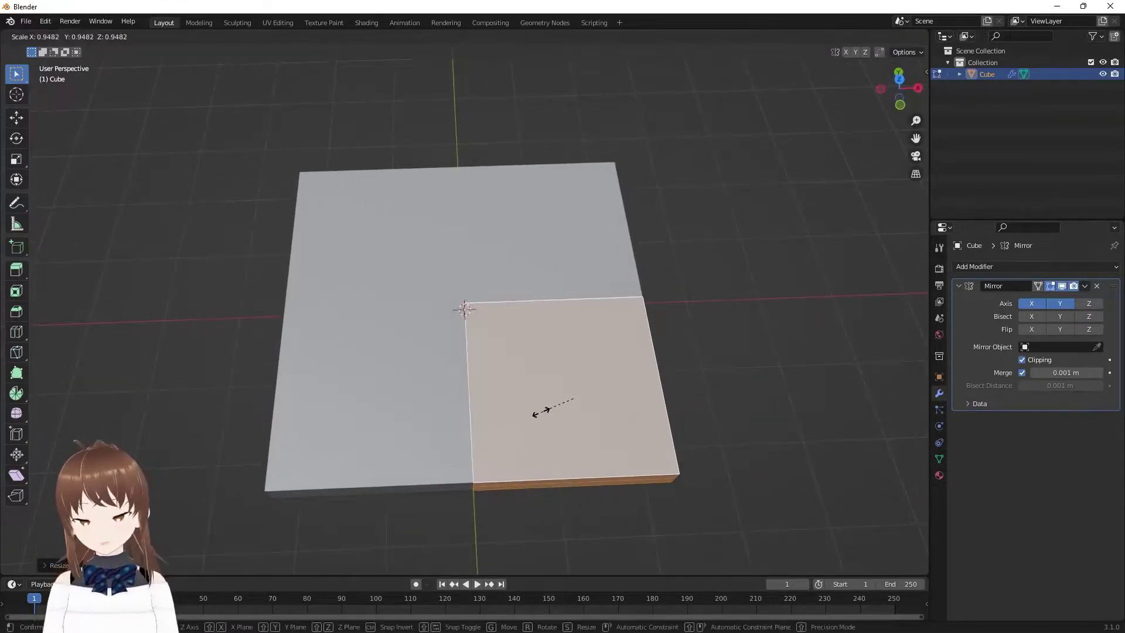
key("x")
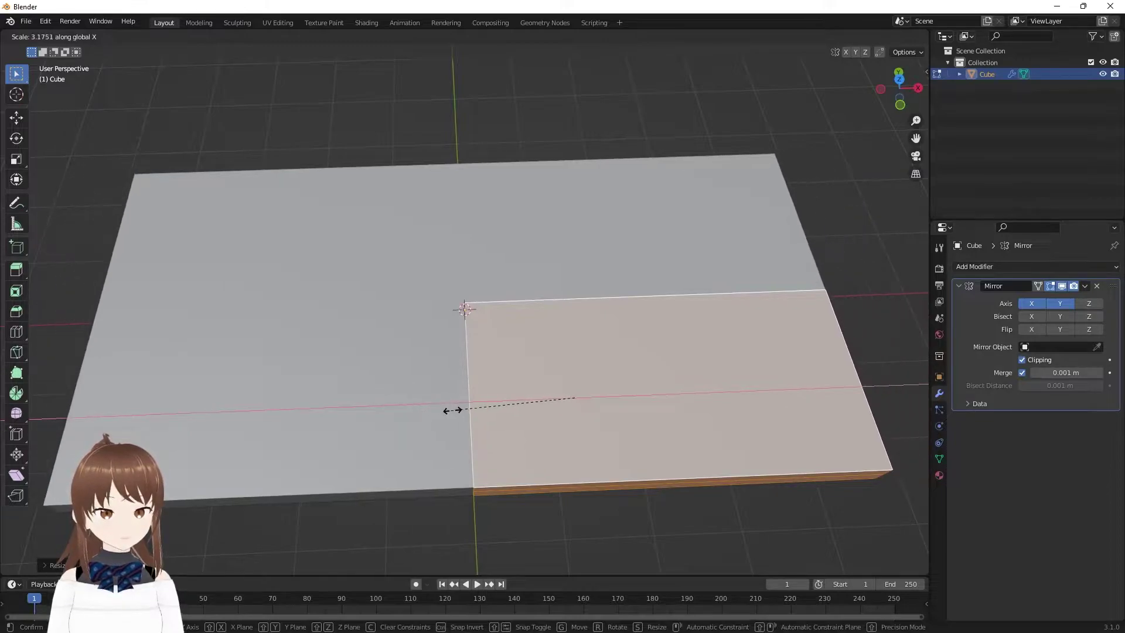
left_click(469, 407)
mouse_move(468, 407)
middle_mouse_down()
mouse_move(432, 286)
mouse_move(545, 319)
mouse_move(515, 319)
mouse_move(519, 342)
middle_mouse_up()
key("KP_1")
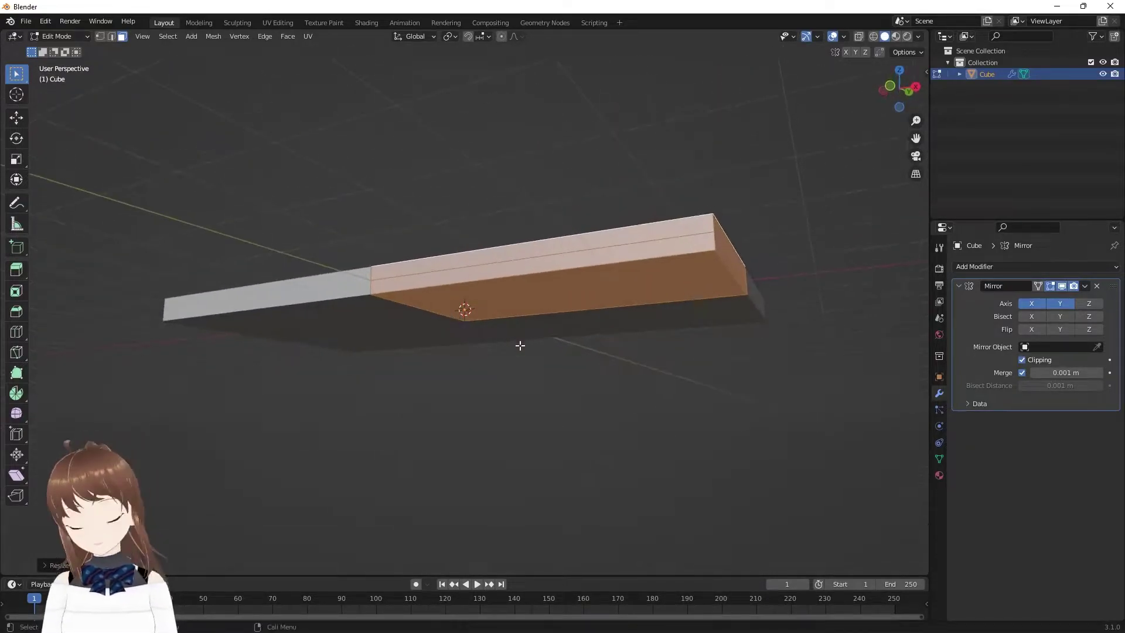
- Bevel the slab's outer edges at 0.0548 m width with one segment, then return to Object Mode
key("ctrl+b")
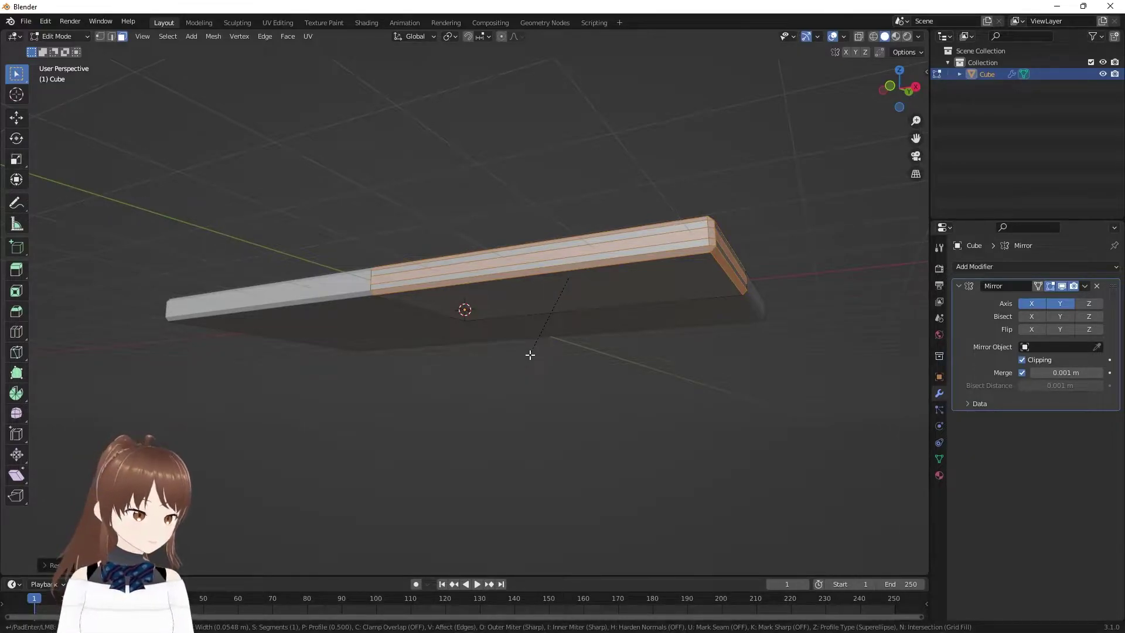
left_click(530, 354)
mouse_move(572, 319)
middle_mouse_down()
mouse_move(534, 368)
mouse_move(921, 399)
middle_mouse_up()
key("Tab")
- Turn on Auto Smooth at 30° in the tabletop's Normals settings, then undo it
right_click(551, 362)
left_click(939, 459)
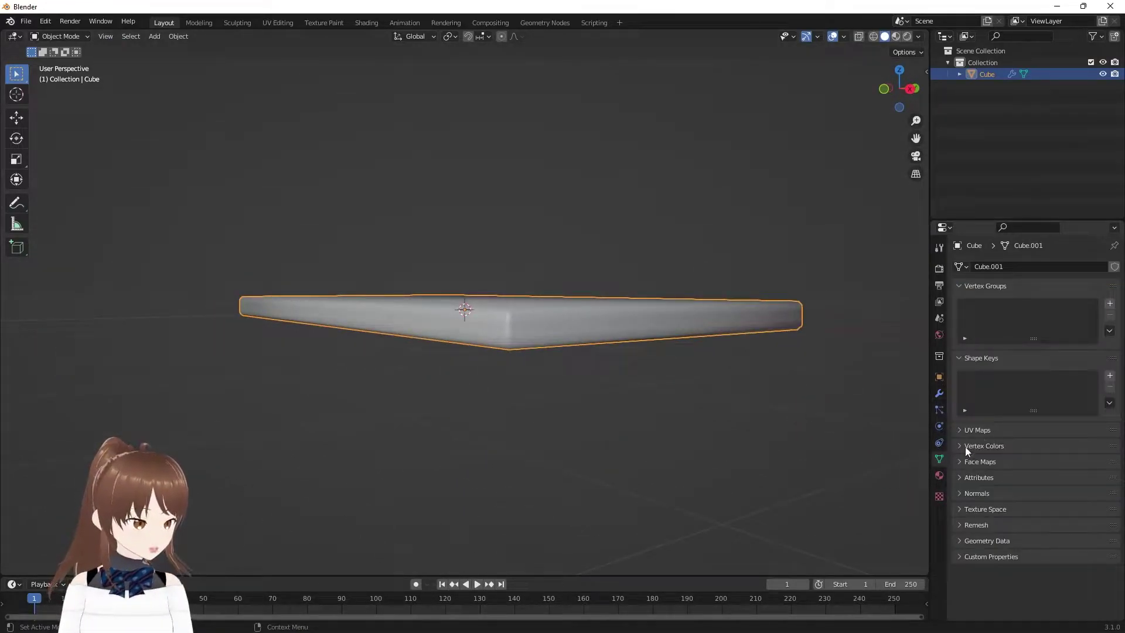
left_click(961, 494)
left_click(1022, 510)
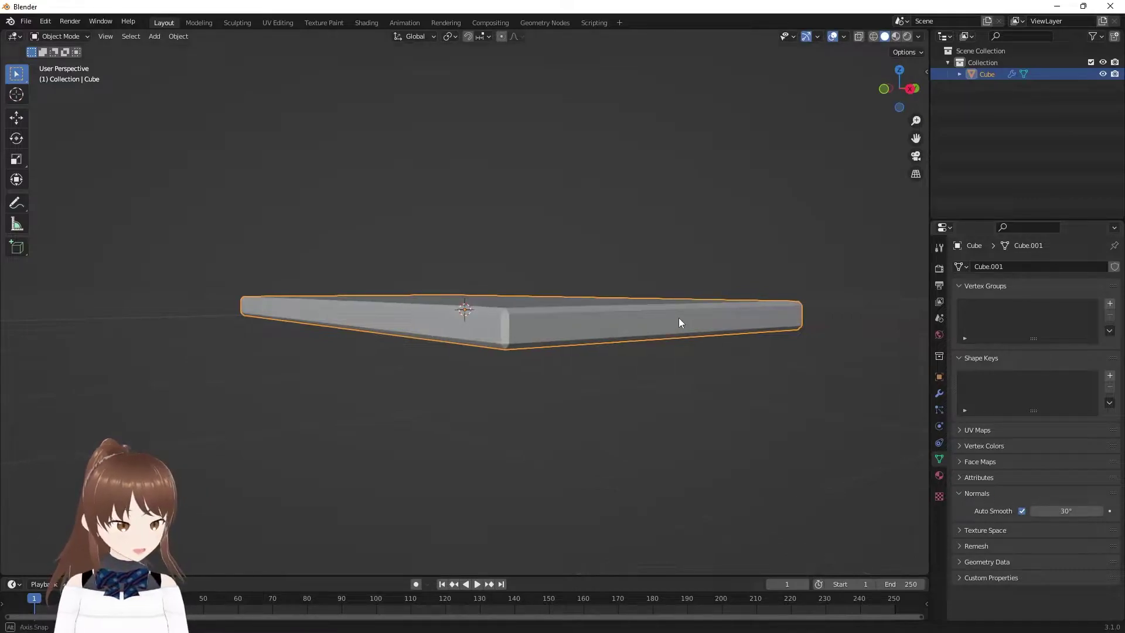
mouse_move(678, 321)
middle_mouse_down()
mouse_move(639, 376)
mouse_move(648, 355)
middle_mouse_up()
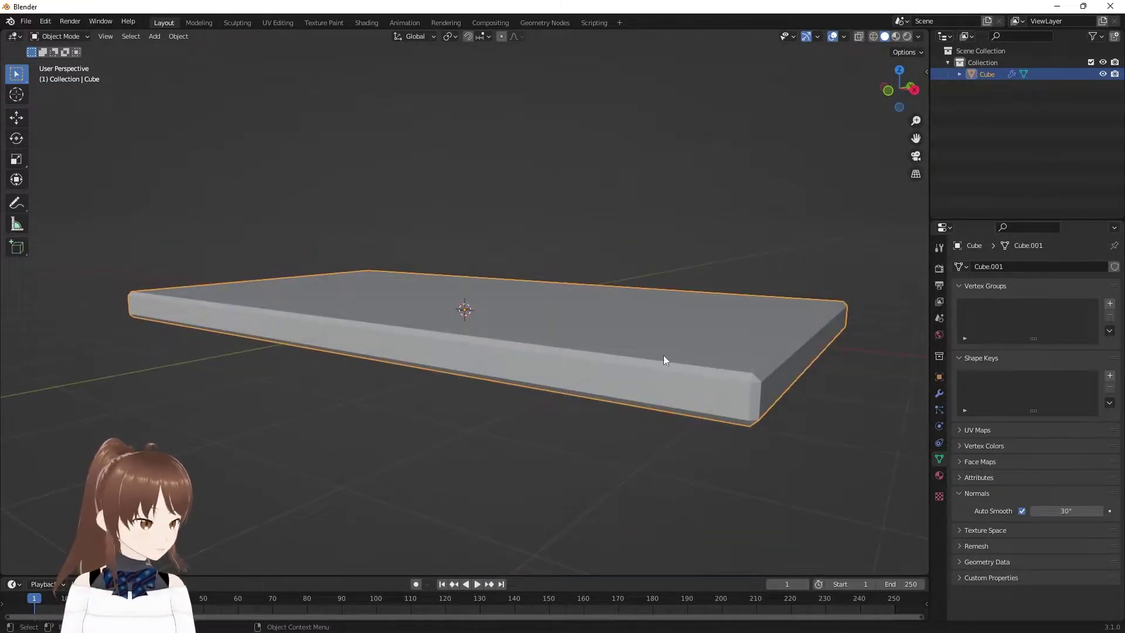
key("ctrl+z")
key("ctrl+z")
- Bevel the slab's edges at 0.0641 m and raise the bevel segments to 3
key("Tab")
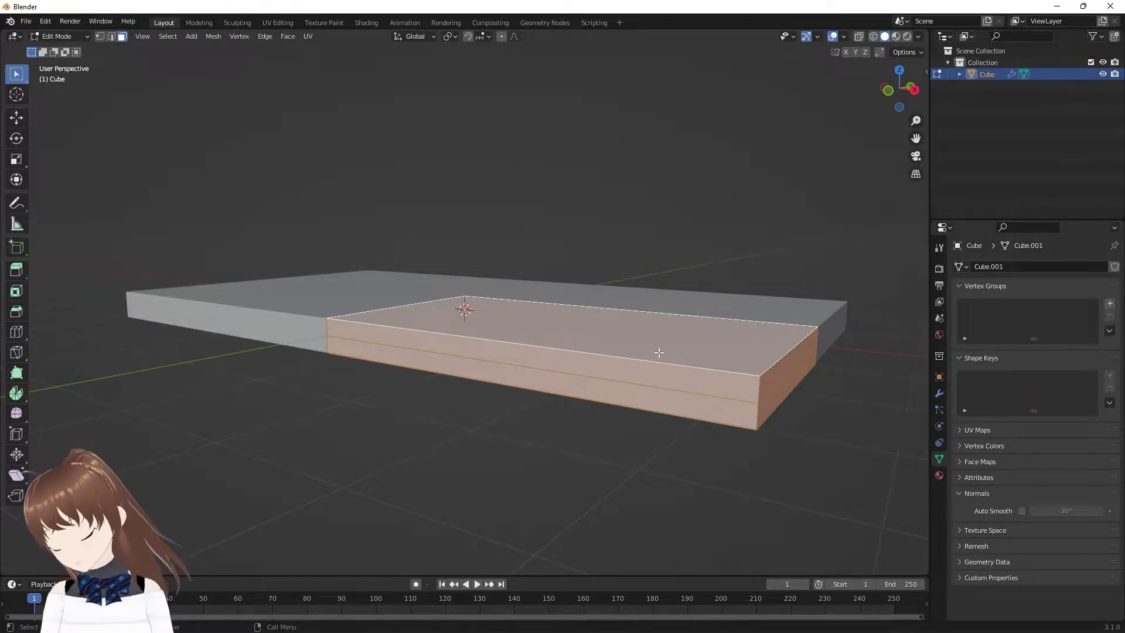
key("ctrl+b")
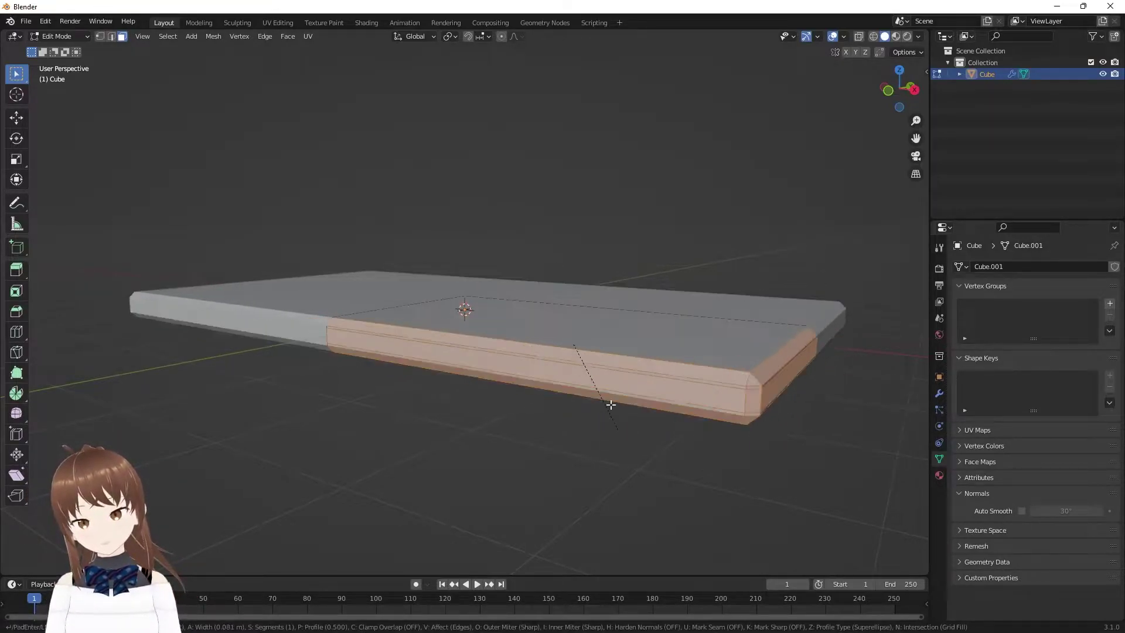
left_click(605, 434)
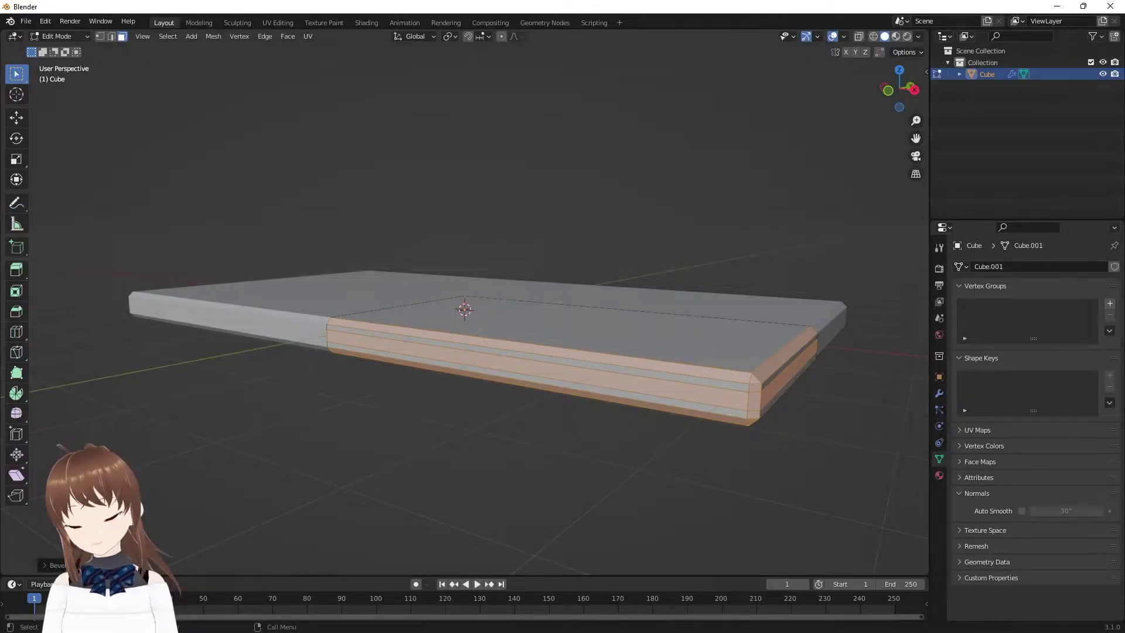
left_click(50, 566)
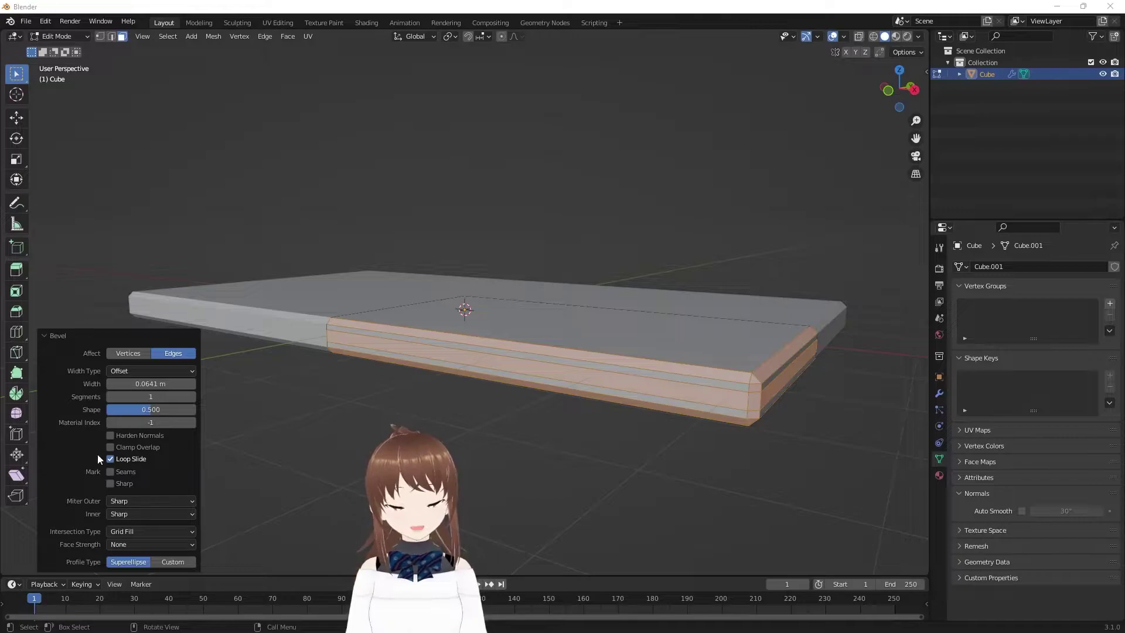
left_click(42, 340)
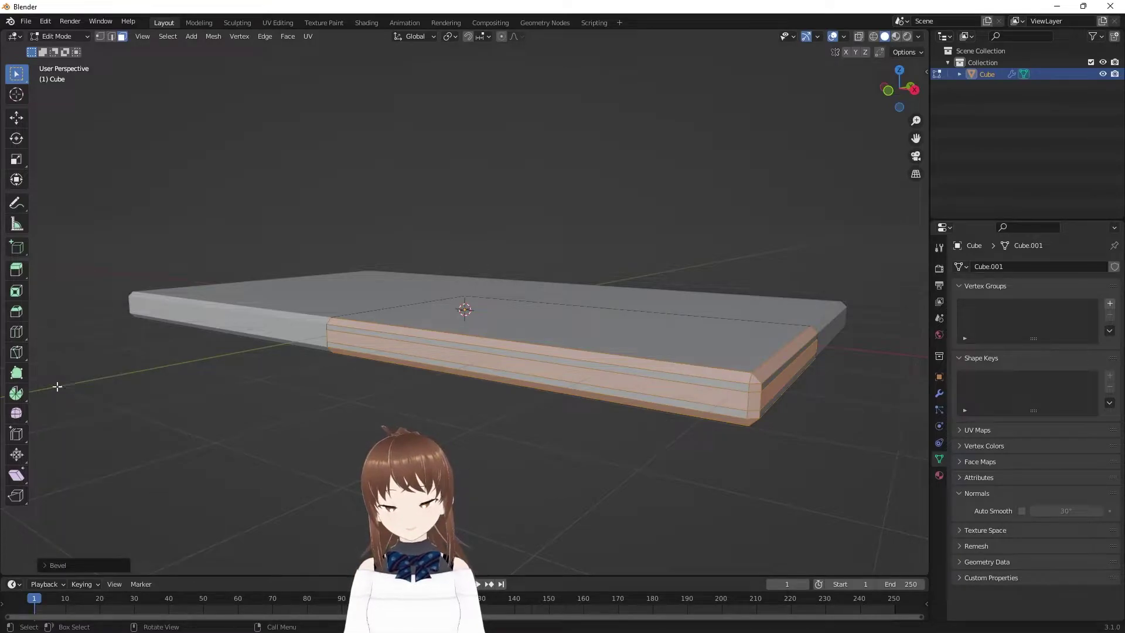
left_click(66, 567)
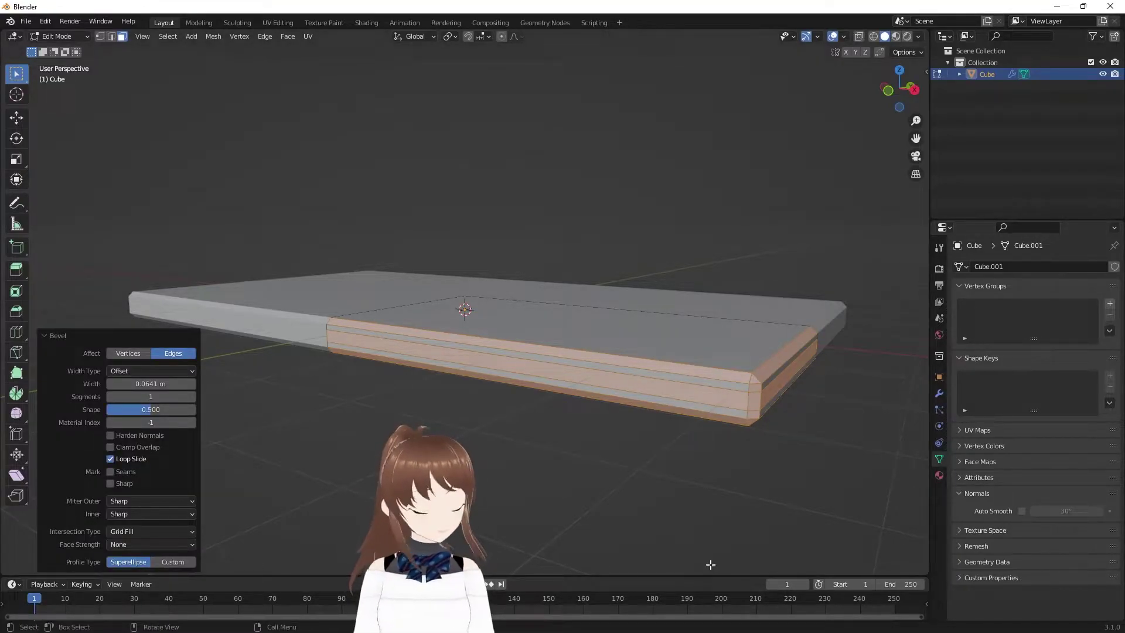
left_click(192, 397)
left_click(191, 397)
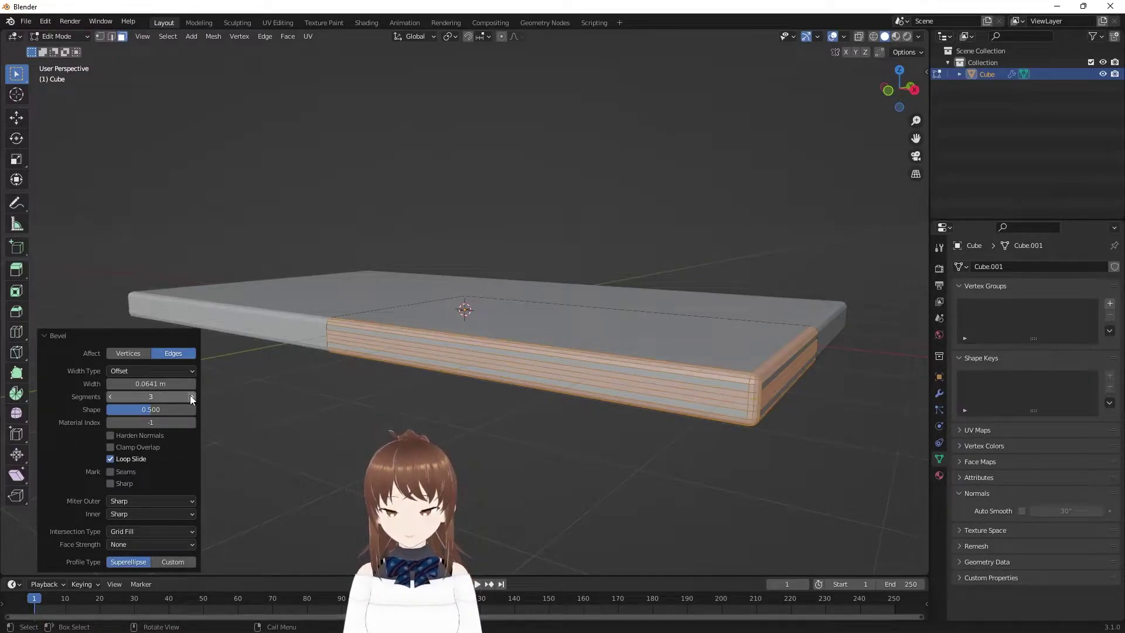
- Inspect the rounded edge from several angles and return to Object Mode
mouse_move(468, 357)
middle_mouse_down()
mouse_move(459, 386)
mouse_move(461, 314)
mouse_move(472, 390)
mouse_move(494, 397)
middle_mouse_up()
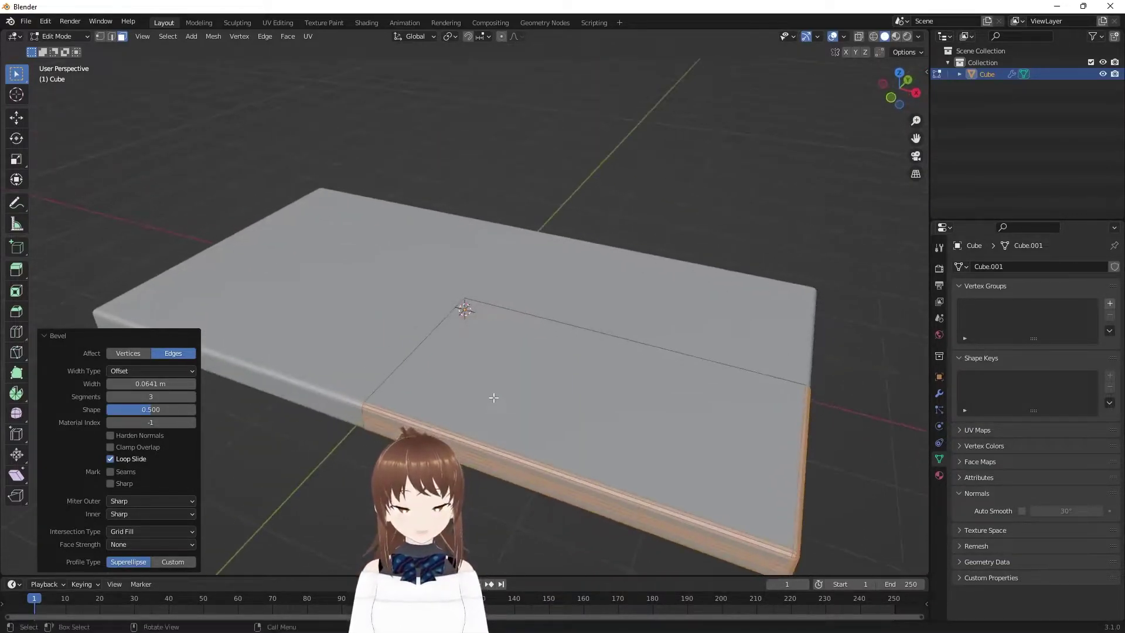
middle_click_drag(666, 371, 657, 355)
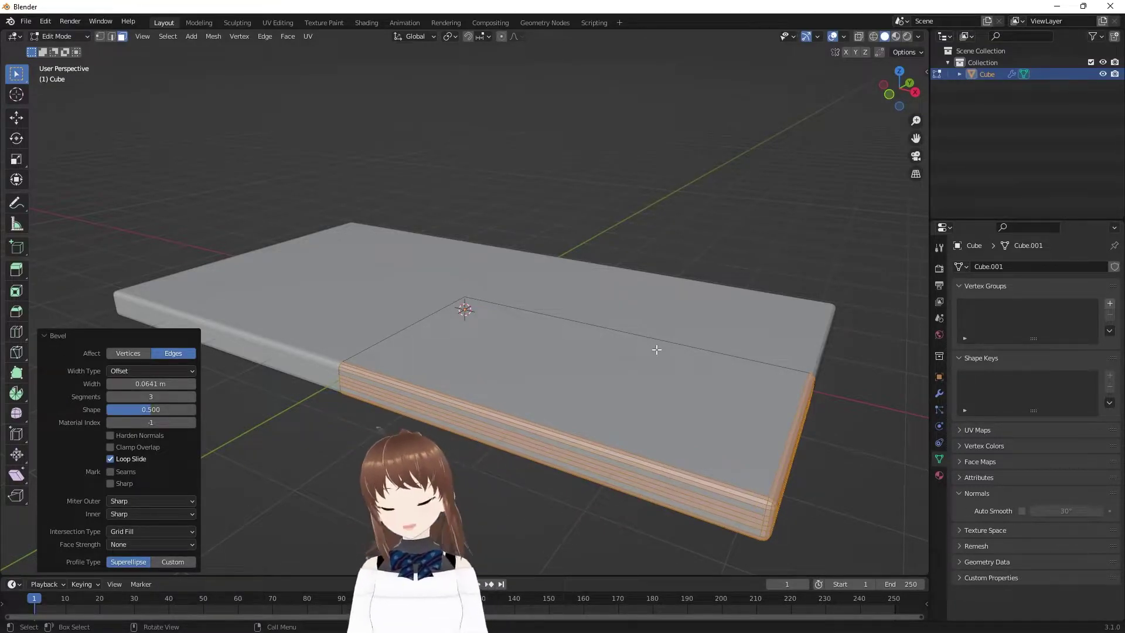
middle_click_drag(572, 326, 525, 350)
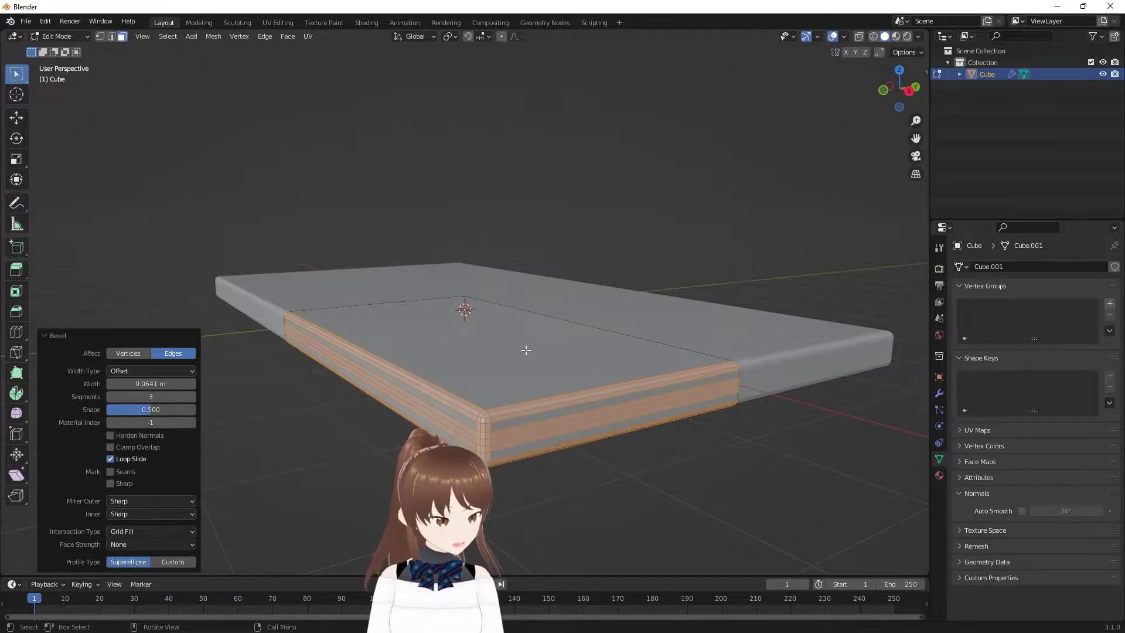
mouse_move(532, 294)
middle_mouse_down()
mouse_move(550, 268)
mouse_move(549, 303)
middle_mouse_up()
middle_click_drag(582, 200, 655, 229)
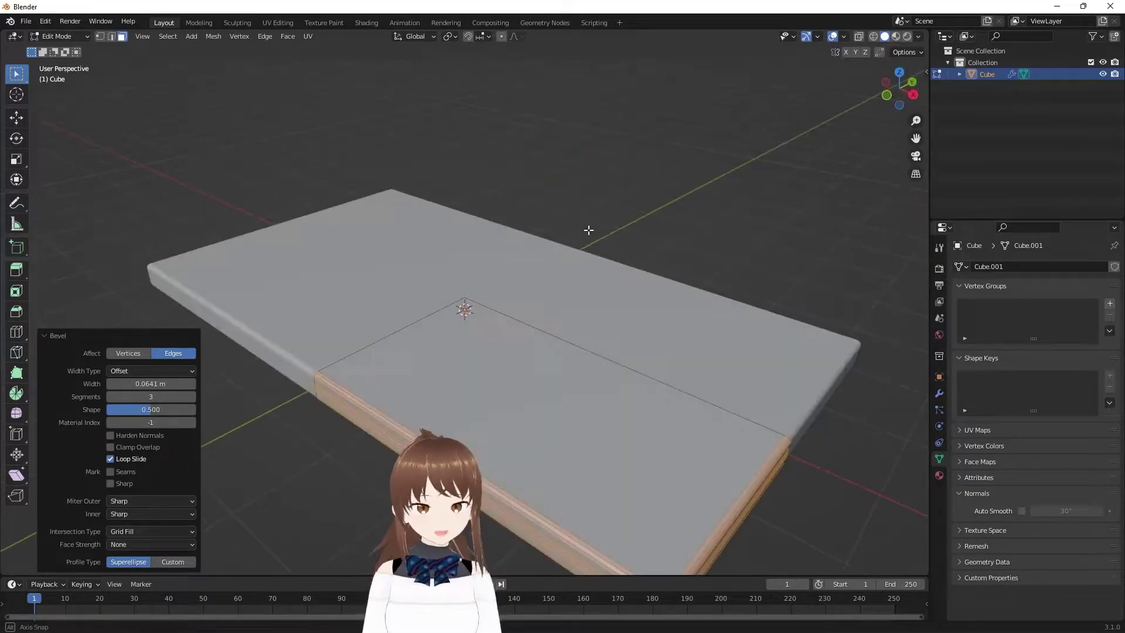
key("Tab")
- Shade the tabletop slab smooth from its right-click menu
middle_click_drag(191, 114, 281, 171)
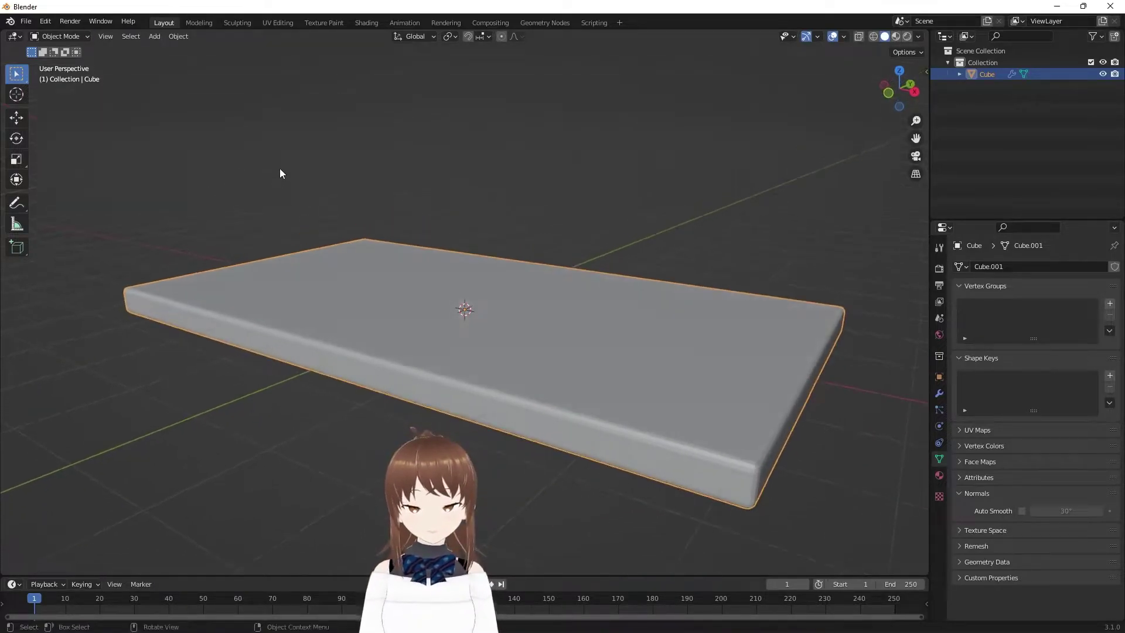
right_click(364, 291)
left_click(363, 291)
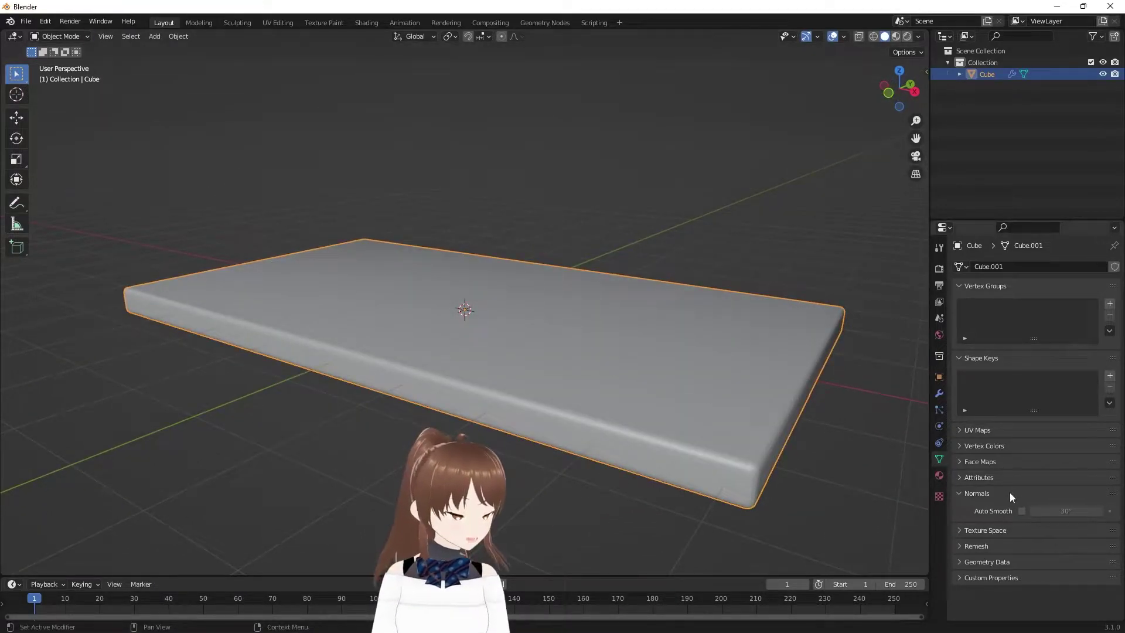
mouse_move(668, 375)
middle_mouse_down()
mouse_move(655, 410)
mouse_move(539, 355)
mouse_move(589, 340)
mouse_move(660, 388)
mouse_move(609, 335)
mouse_move(603, 349)
middle_mouse_up()
key("F3")
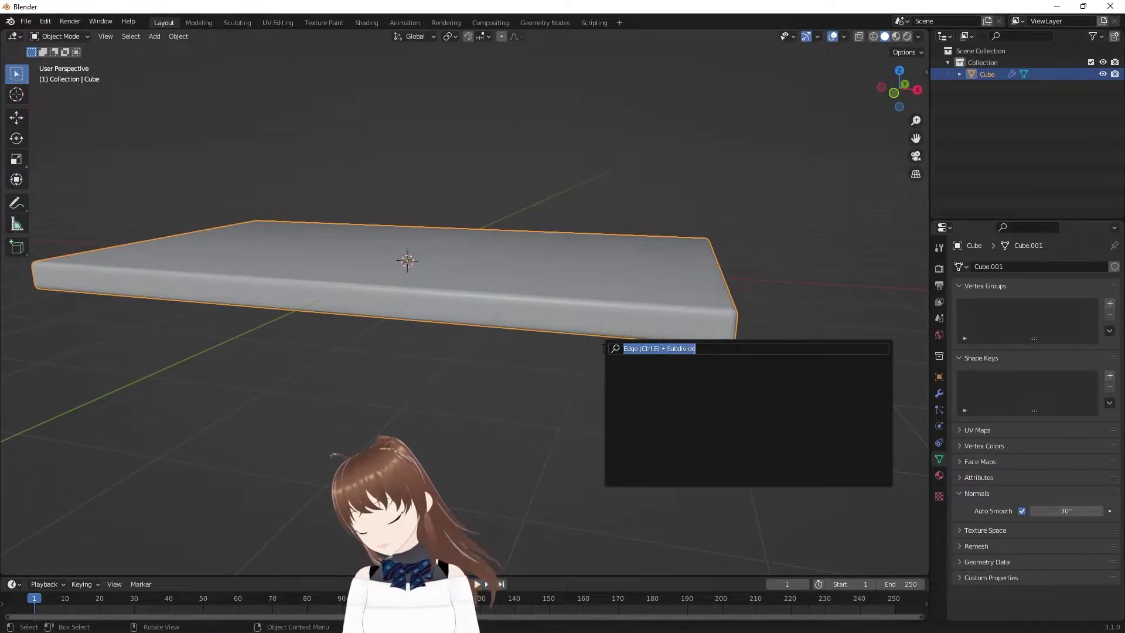
- Add a cylinder reduced to four vertices, making a box shape
type("cy")
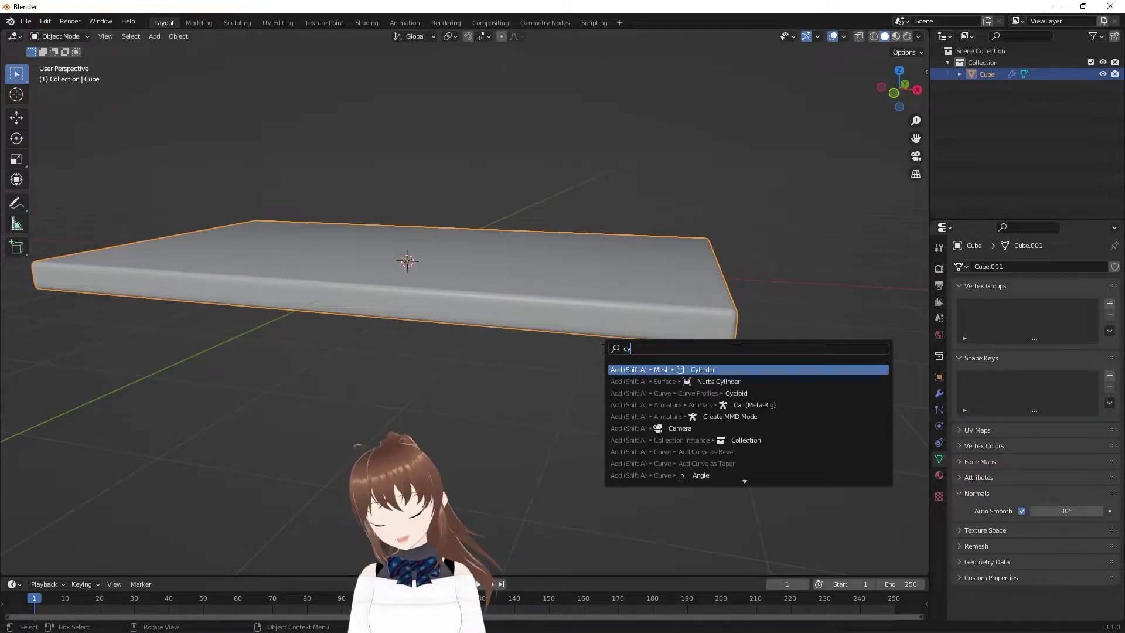
key("Return")
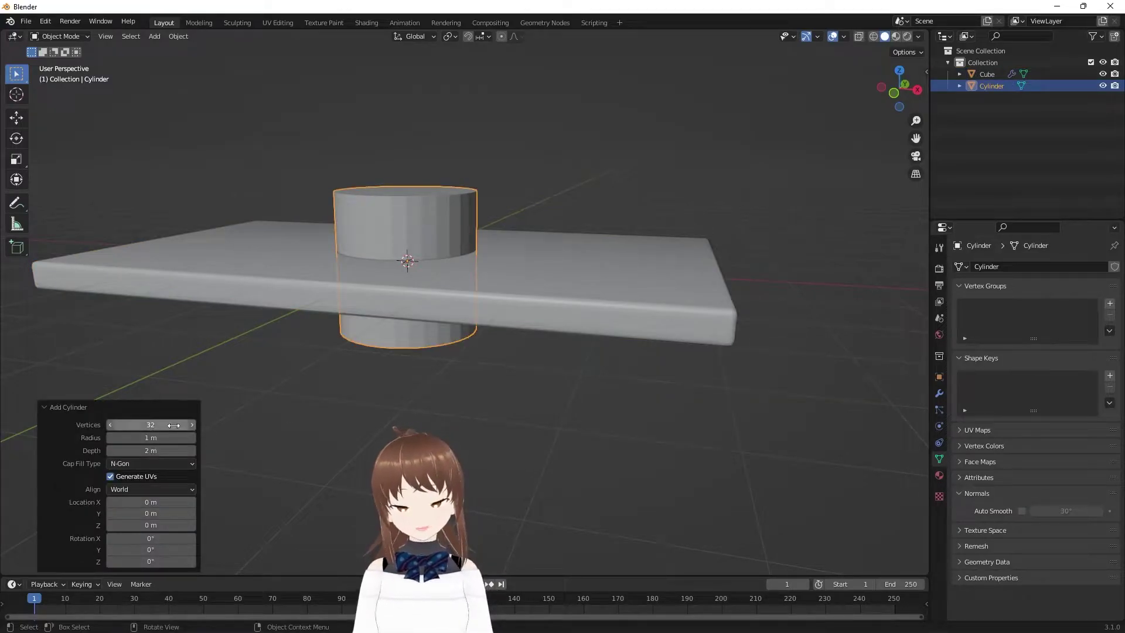
left_click_drag(151, 425, 373, 424)
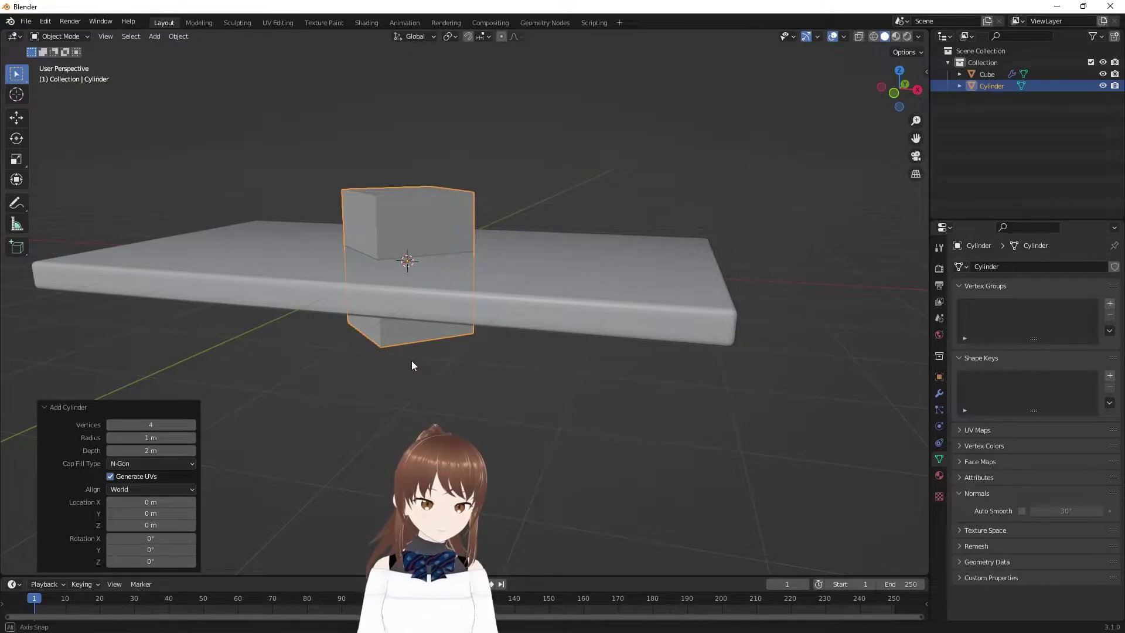
mouse_move(411, 360)
middle_mouse_down()
mouse_move(400, 384)
mouse_move(399, 364)
mouse_move(434, 375)
mouse_move(471, 333)
mouse_move(459, 269)
mouse_move(466, 319)
mouse_move(511, 437)
mouse_move(611, 463)
middle_mouse_up()
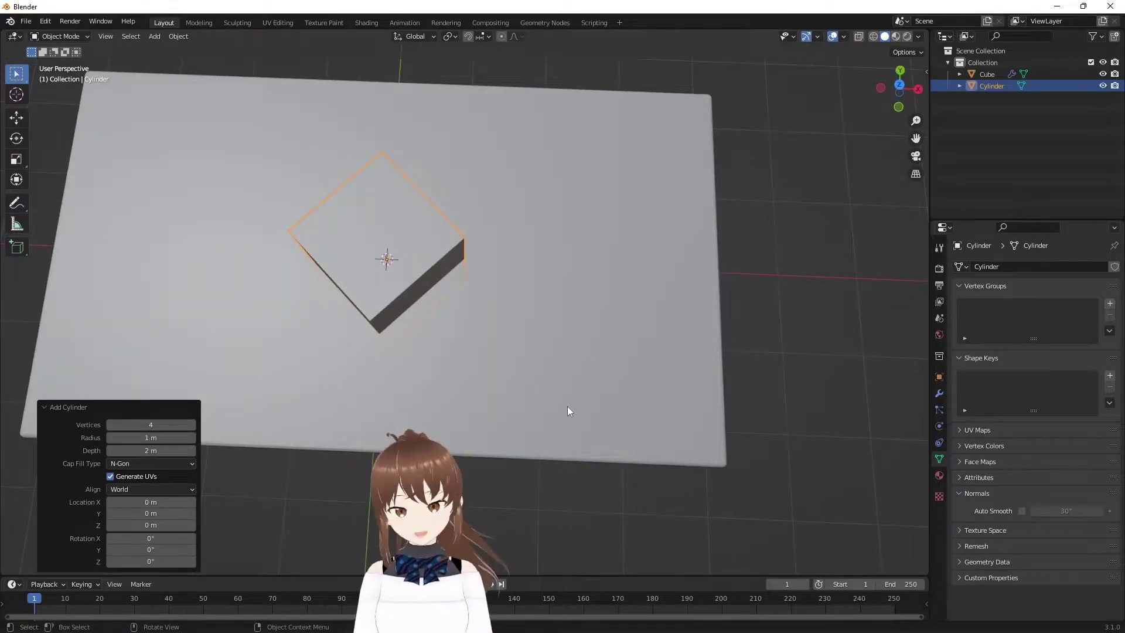
scroll(587, 403, "down", 2)
mouse_move(587, 403)
middle_mouse_down()
mouse_move(585, 414)
mouse_move(603, 397)
middle_mouse_up()
- Move the box 3.7234 m along X and −1.9597 m along Y to the slab's corner
key("z")
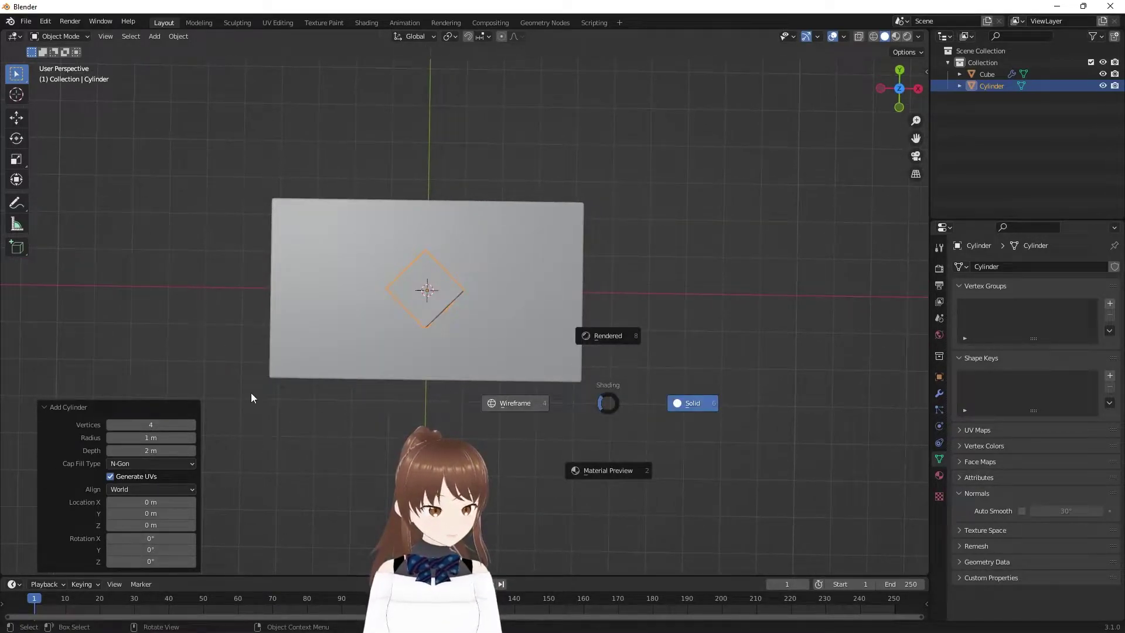
left_click(251, 393)
key("KP_7")
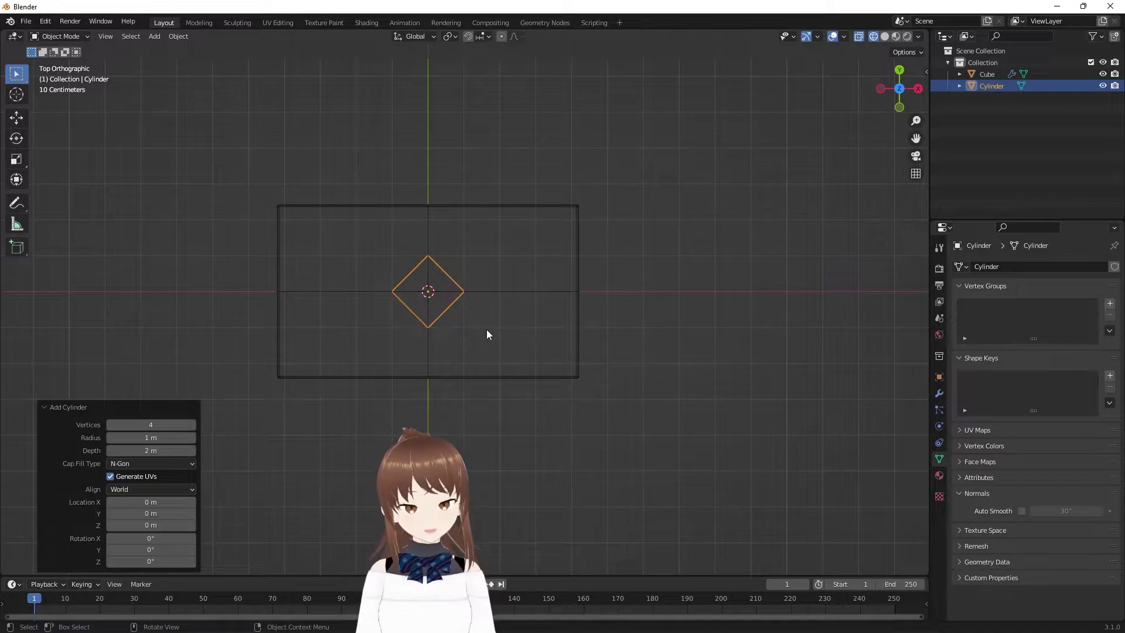
key("g")
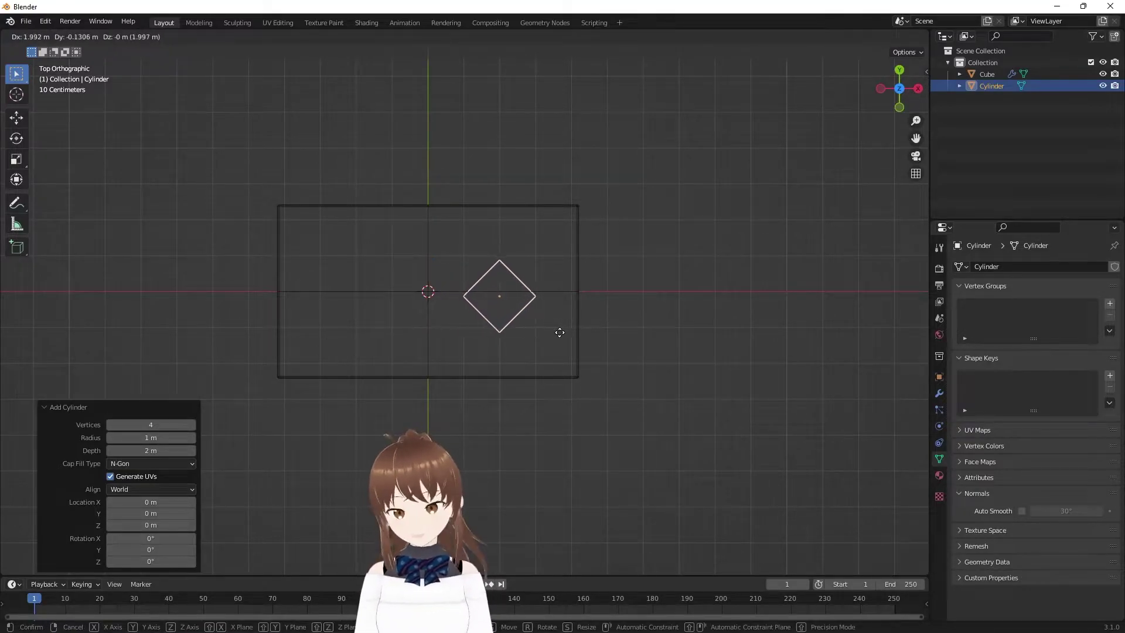
key("x")
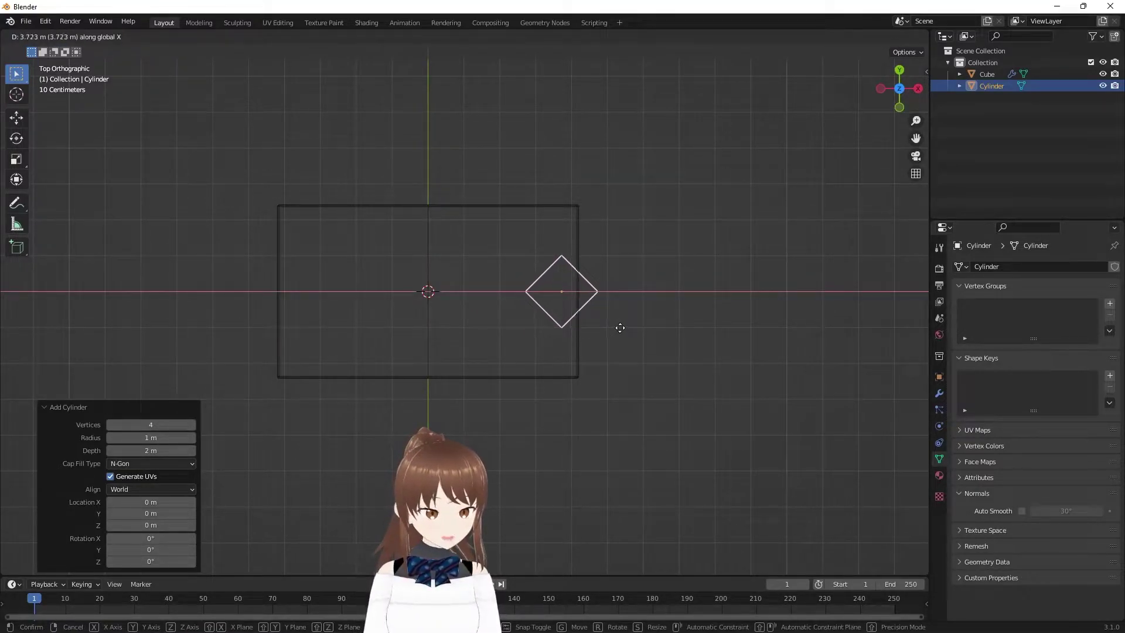
left_click(621, 332)
key("g")
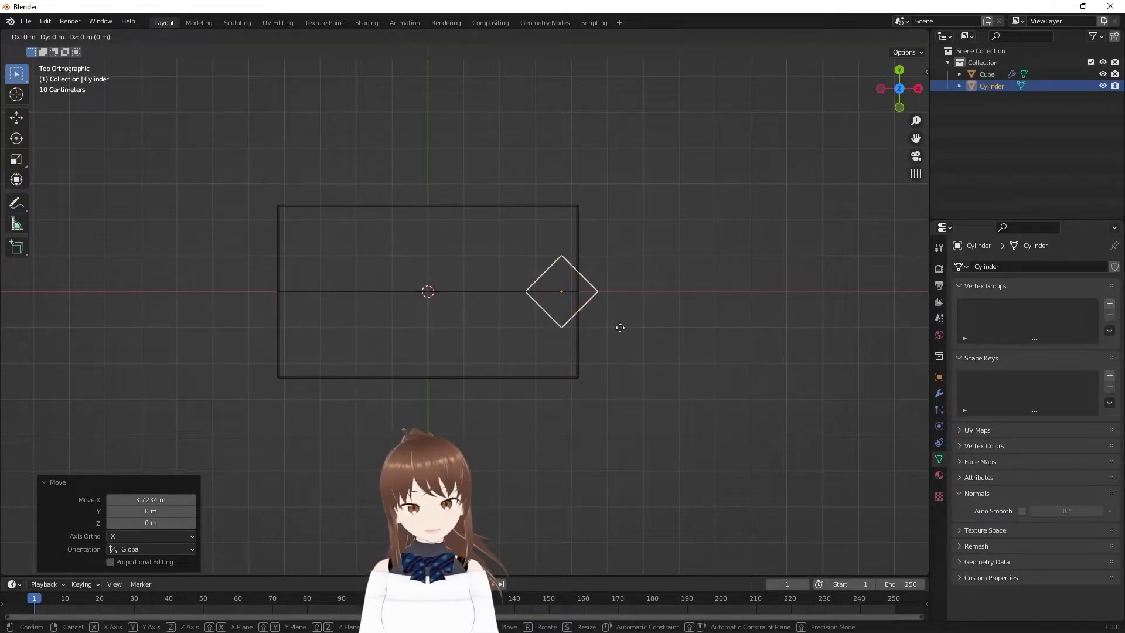
key("y")
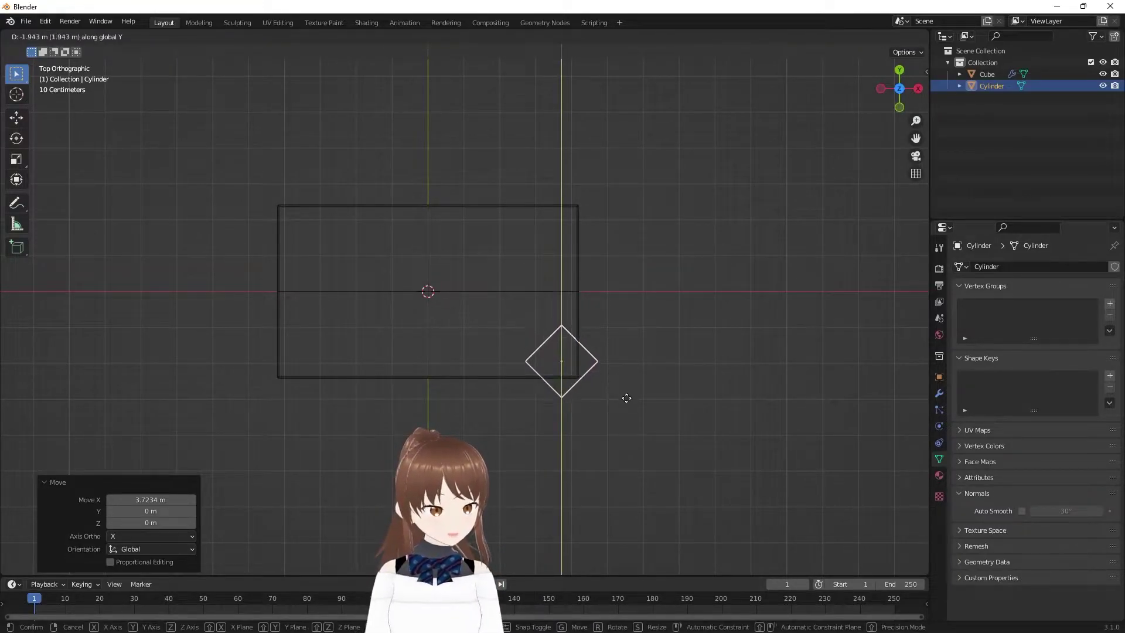
left_click(627, 397)
- Scale the box down to 0.314 and frame it in front view
middle_click_drag(643, 382, 644, 377)
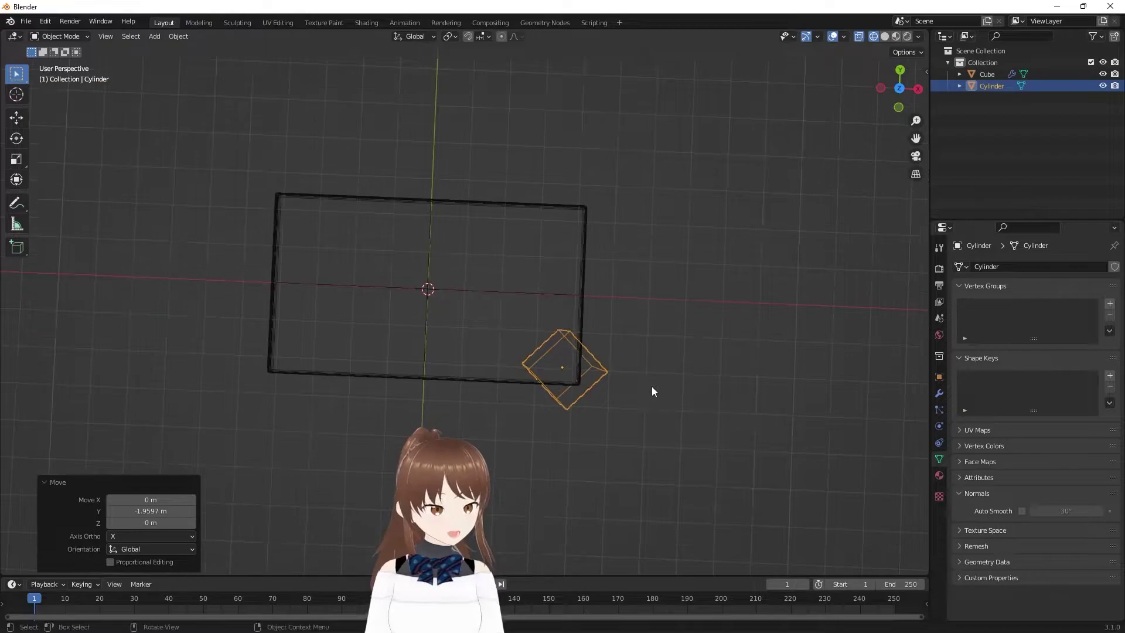
key("s")
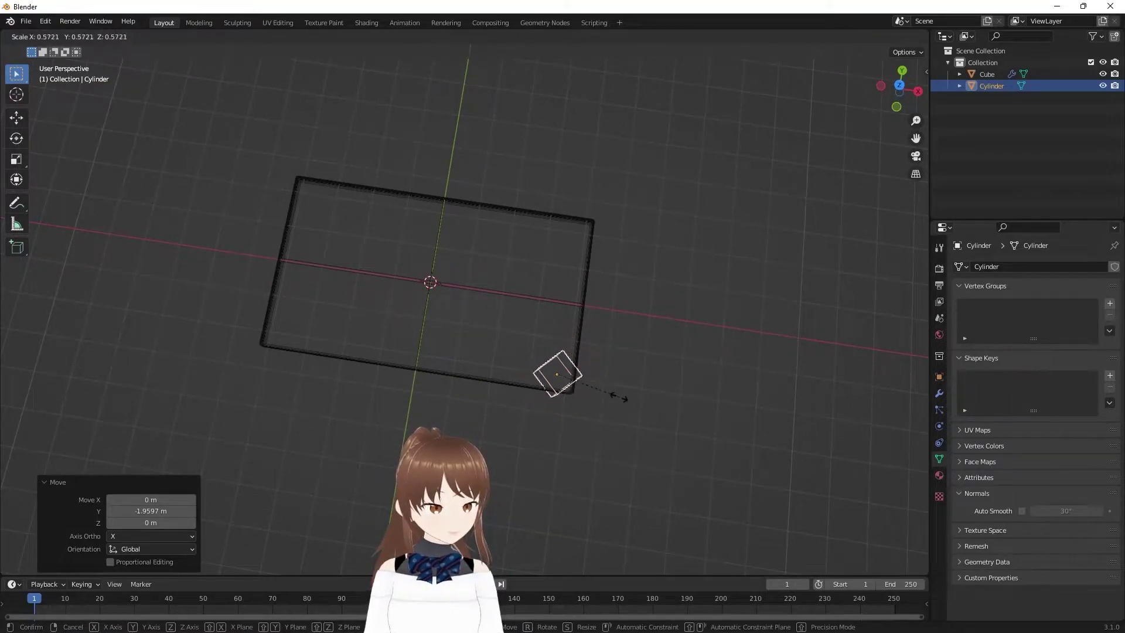
left_click(588, 389)
middle_click_drag(596, 357, 567, 265)
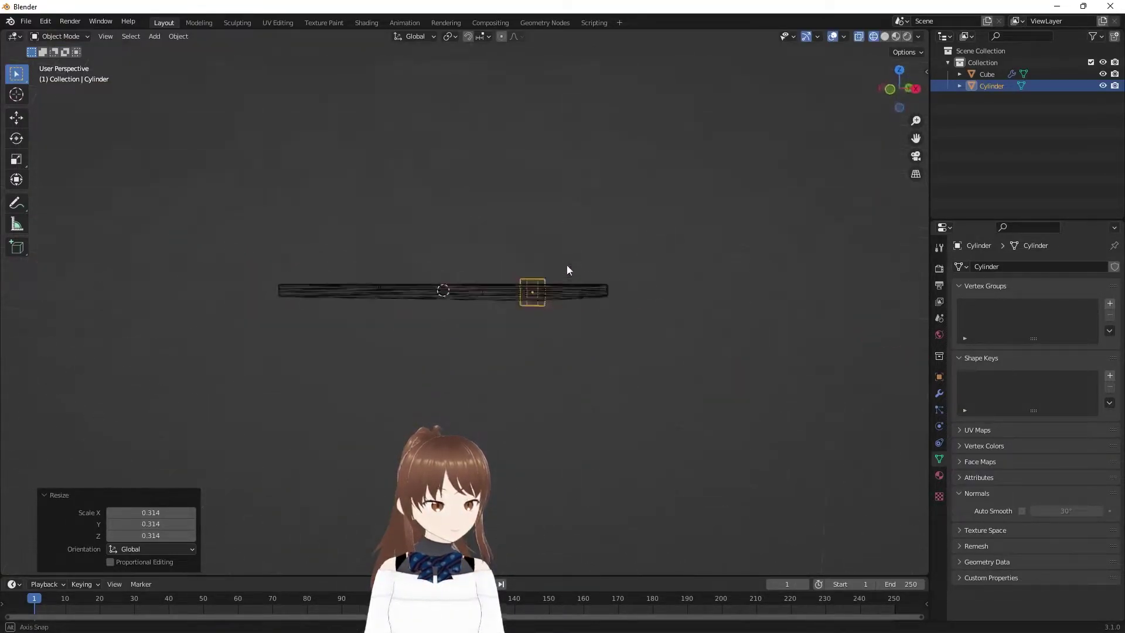
key("KP_1")
scroll(566, 265, "up", 2)
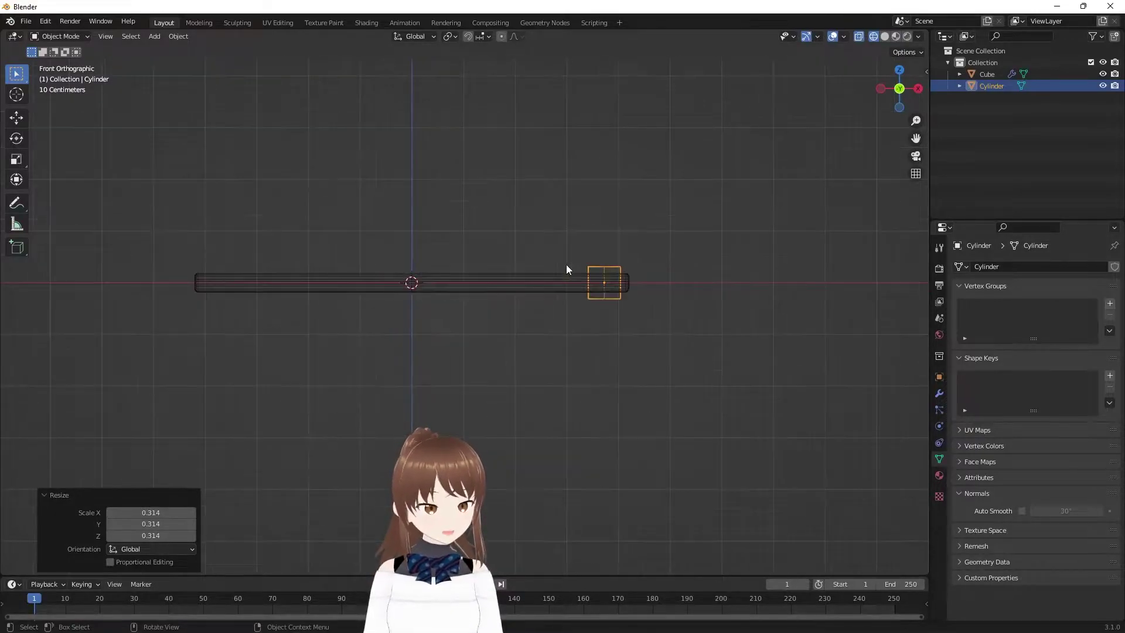
scroll(666, 265, "up", 2)
scroll(730, 268, "up", 2)
middle_click_drag(729, 269, 674, 276, "shift")
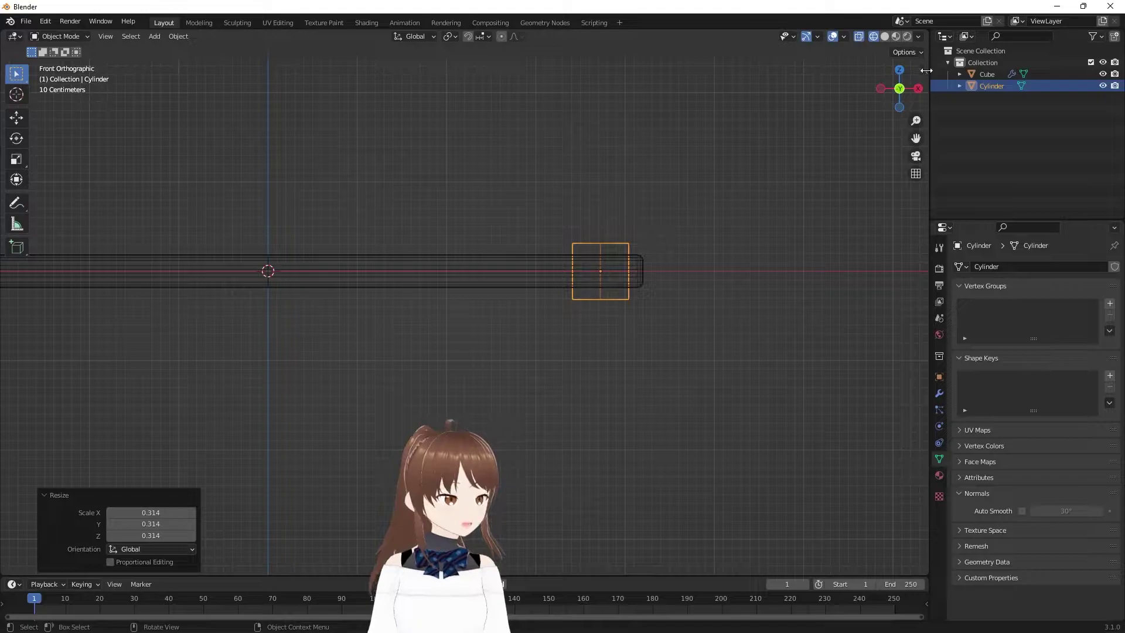
- Show the transform sidebar, try lowering the box to Z -3.14 m, undo, then delete the box
left_click_drag(926, 70, 922, 81)
type("-3.14")
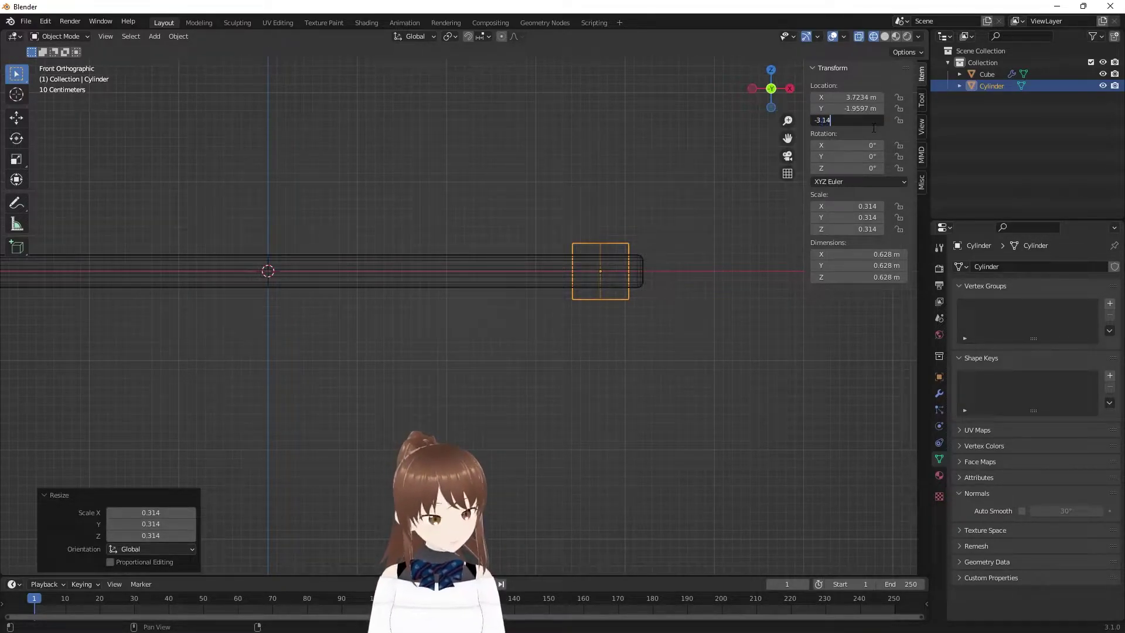
key("Return")
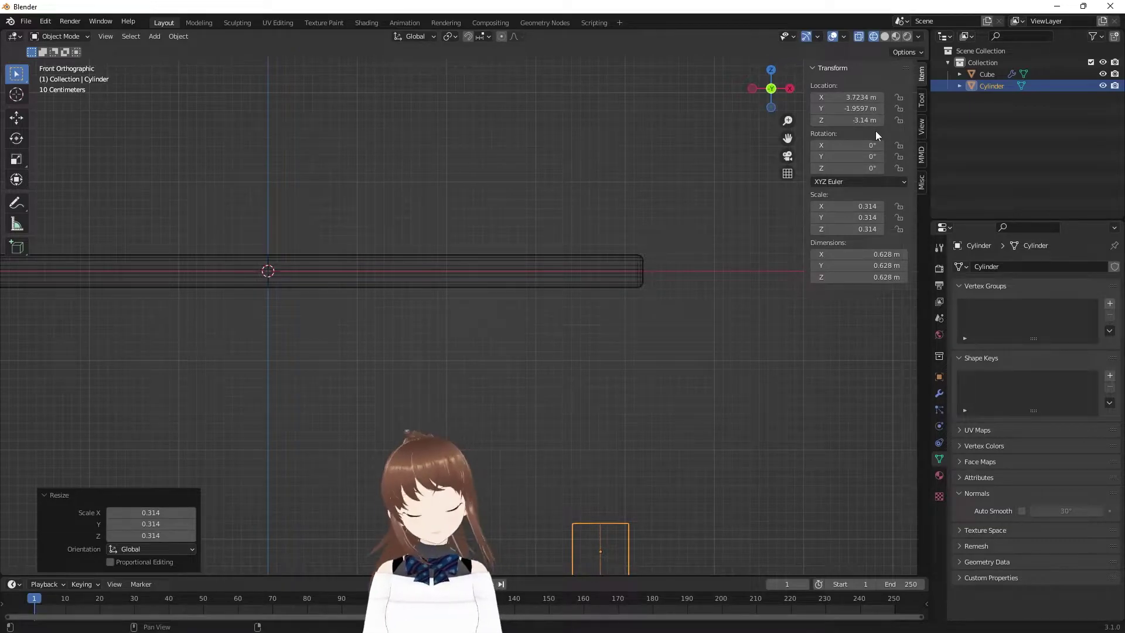
key("ctrl+z")
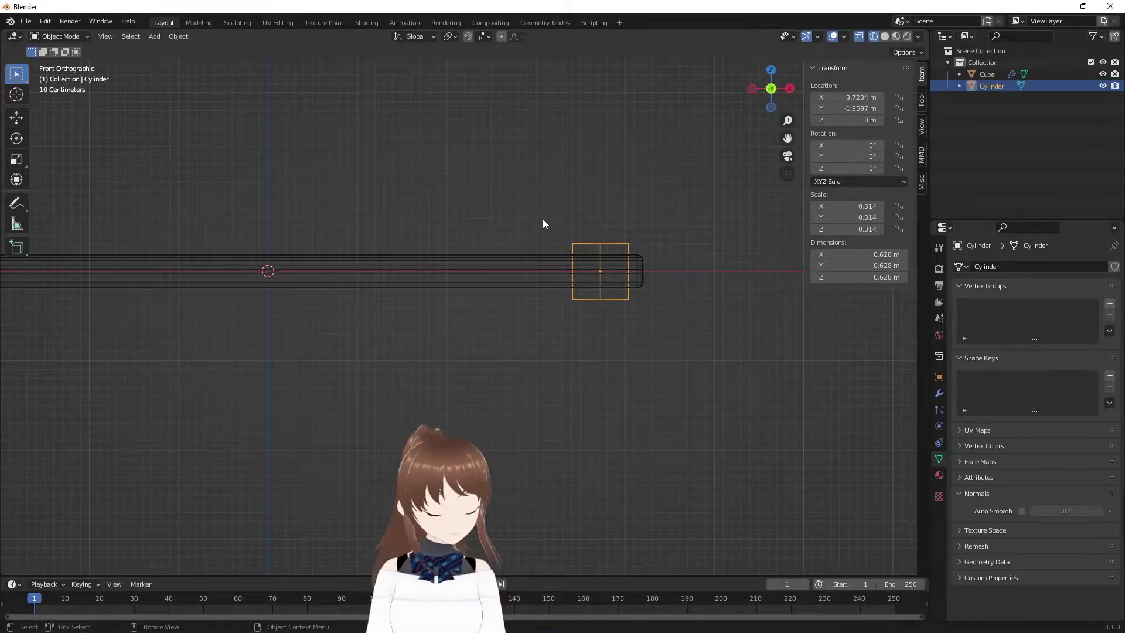
key("Delete")
- Add a new 2 m cube at the origin via the 'cube' command search
mouse_move(544, 216)
middle_mouse_down()
mouse_move(537, 251)
mouse_move(502, 273)
mouse_move(493, 296)
mouse_move(494, 283)
middle_mouse_up()
key("F3")
type("cube")
key("Return")
- Lower the new cube to Z -1 m, after trying and undoing a -1° Z rotation
middle_click_drag(605, 475, 642, 417)
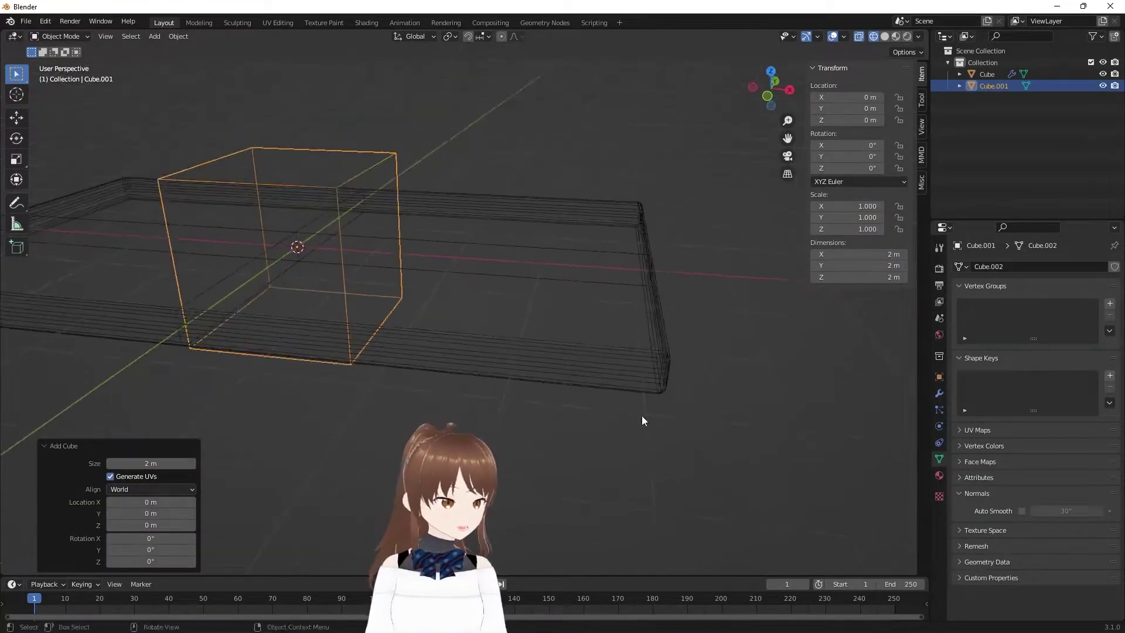
left_click(850, 168)
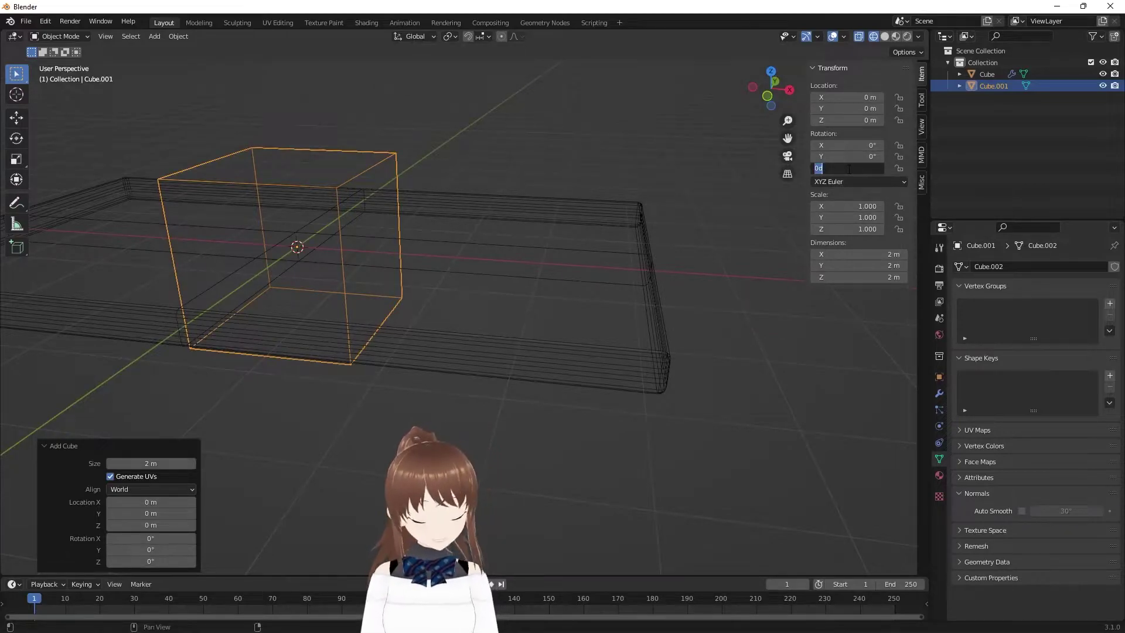
type("-1")
key("Return")
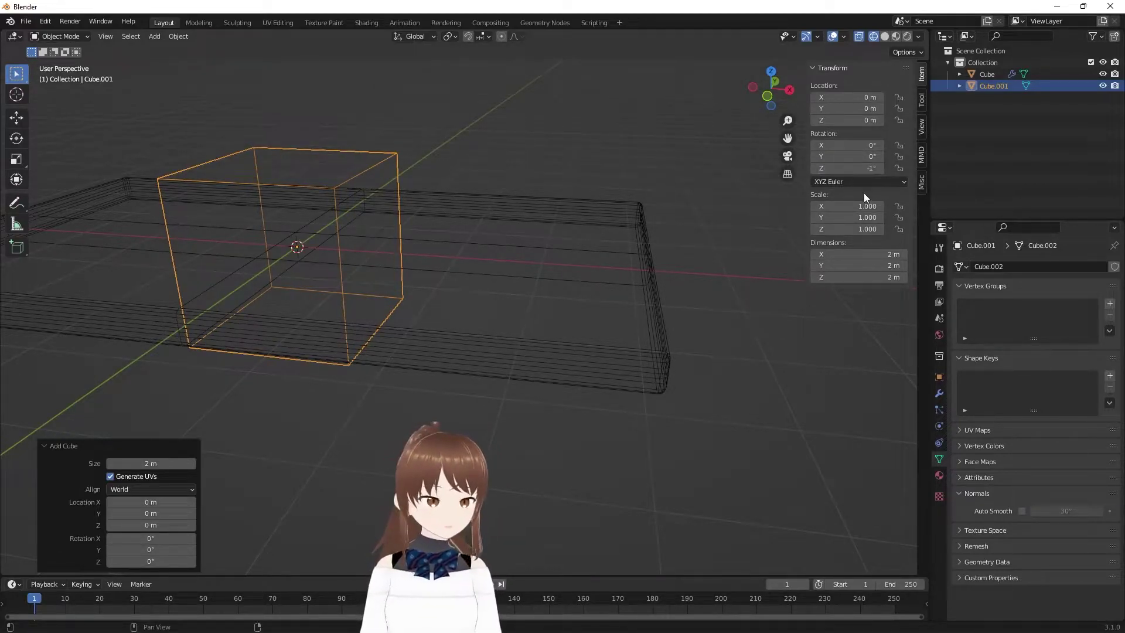
key("ctrl+z")
mouse_move(668, 217)
middle_mouse_down()
mouse_move(613, 228)
mouse_move(673, 188)
mouse_move(411, 305)
middle_mouse_up()
left_click(835, 120)
key("Return")
- Apply all transforms to the cube, then switch to front orthographic view
key("F3")
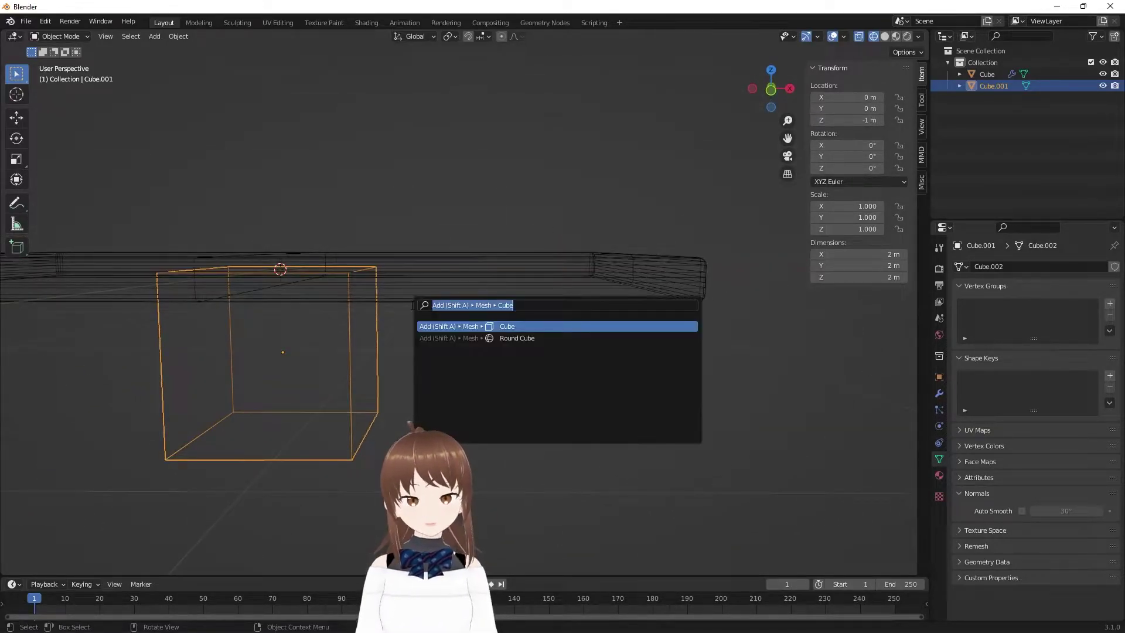
type("appl")
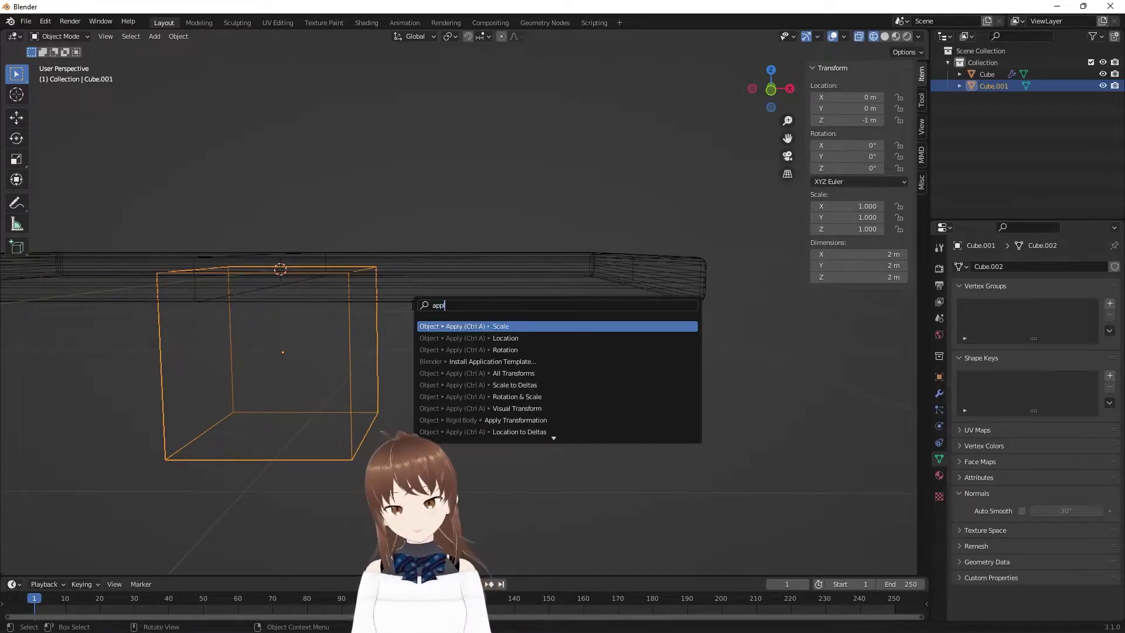
key("Down")
key("Down")
key("Down")
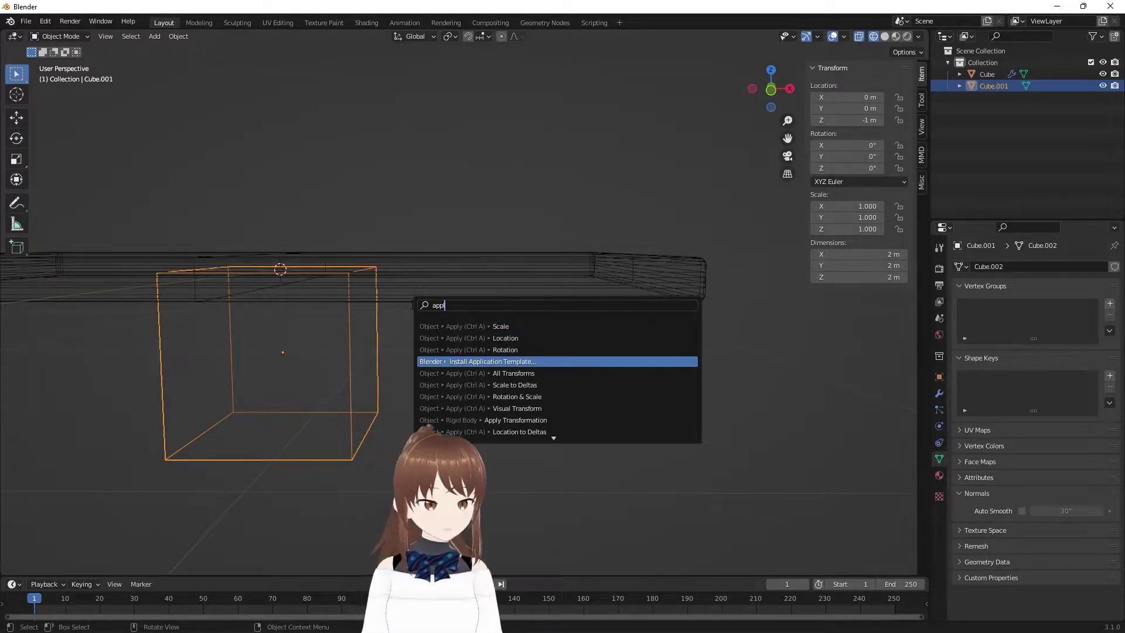
key("Down")
key("Return")
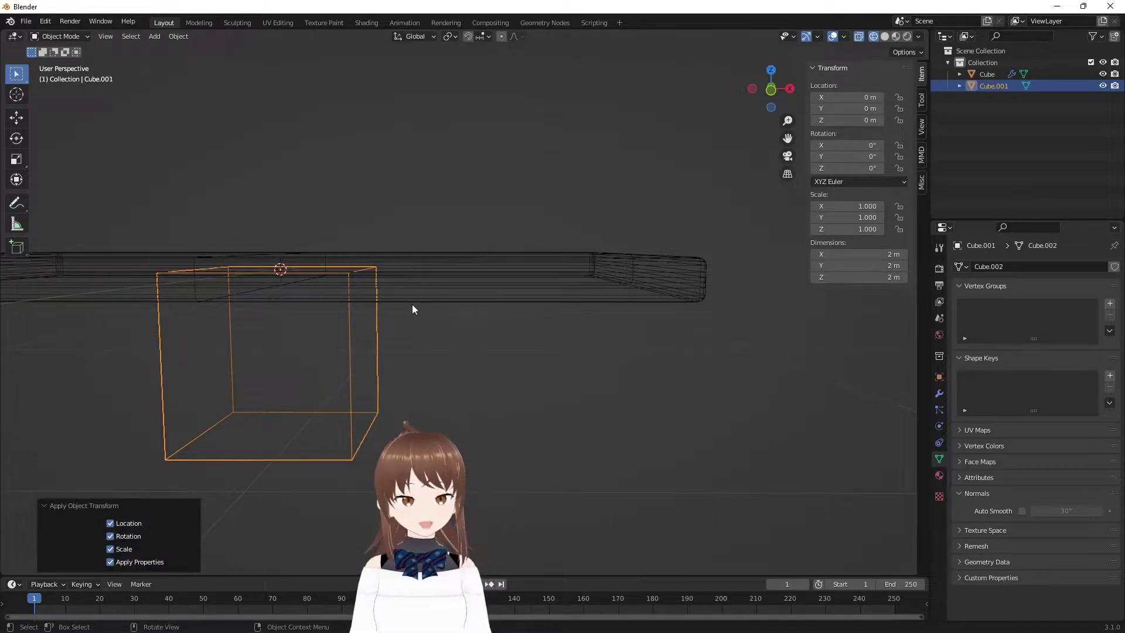
key("KP_1")
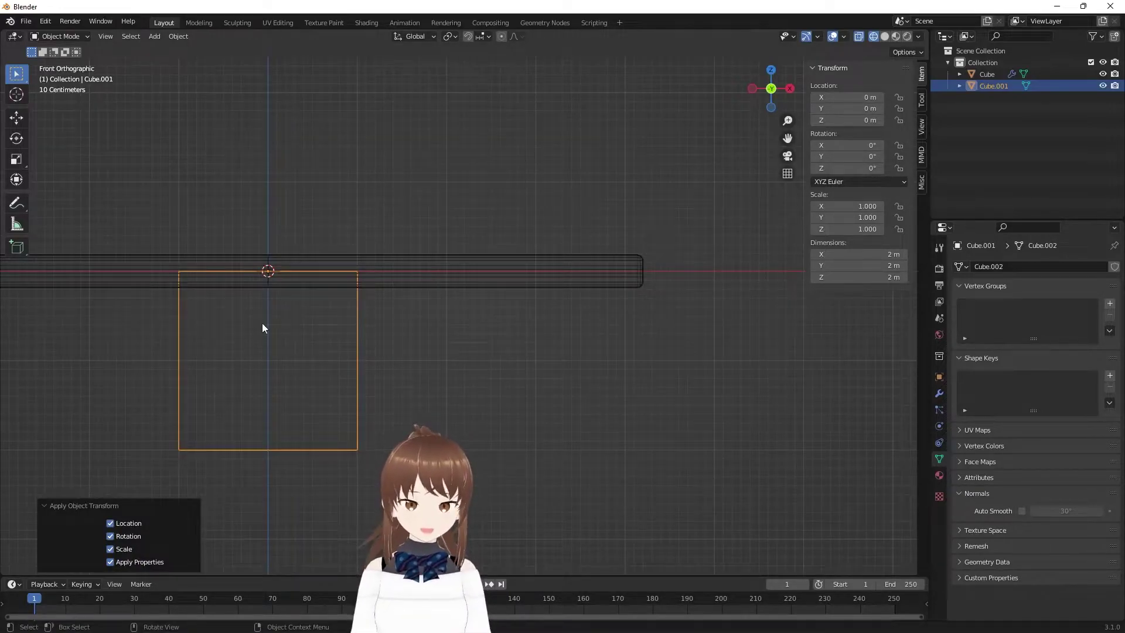
- Move the cube 3.75 m along X and scale it down to 0.261
key("g")
key("x")
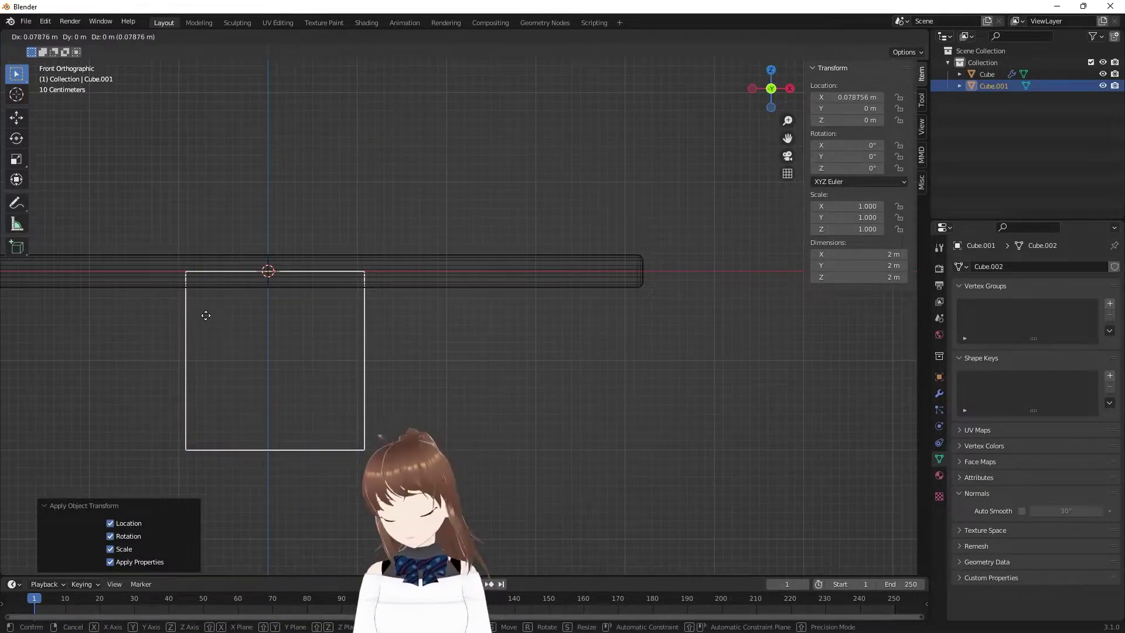
left_click(518, 325)
key("s")
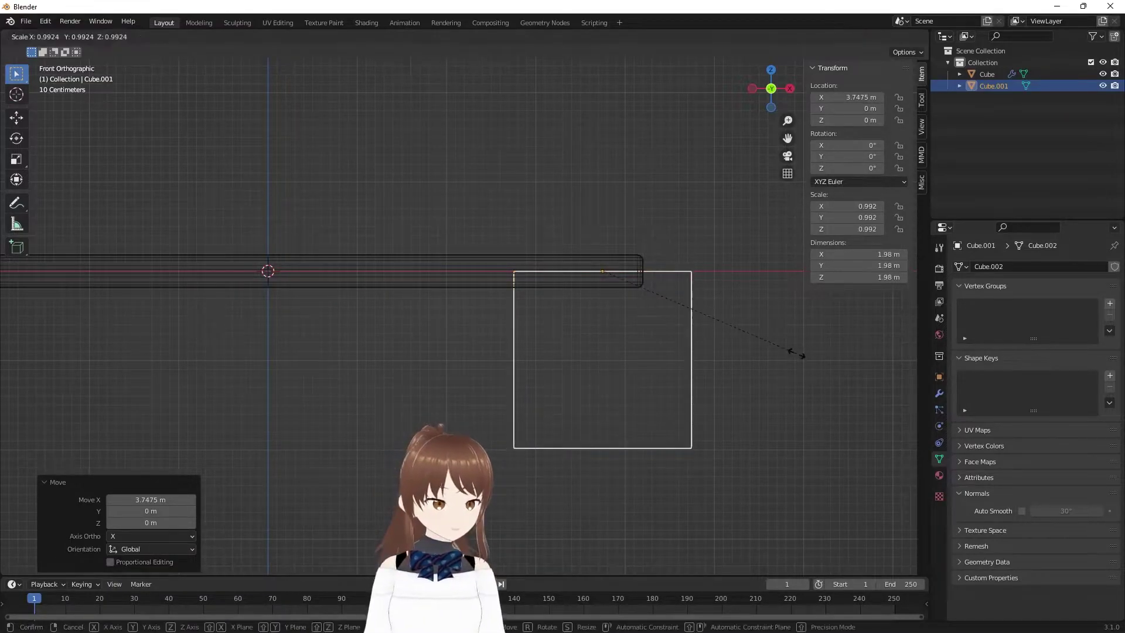
left_click(649, 300)
- Set the transform pivot to the 3D cursor and shrink the cube further
mouse_move(649, 300)
middle_mouse_down()
mouse_move(432, 48)
mouse_move(416, 110)
mouse_move(426, 30)
middle_mouse_up()
mouse_move(431, 91)
middle_mouse_down()
mouse_move(444, 133)
mouse_move(449, 34)
middle_mouse_up()
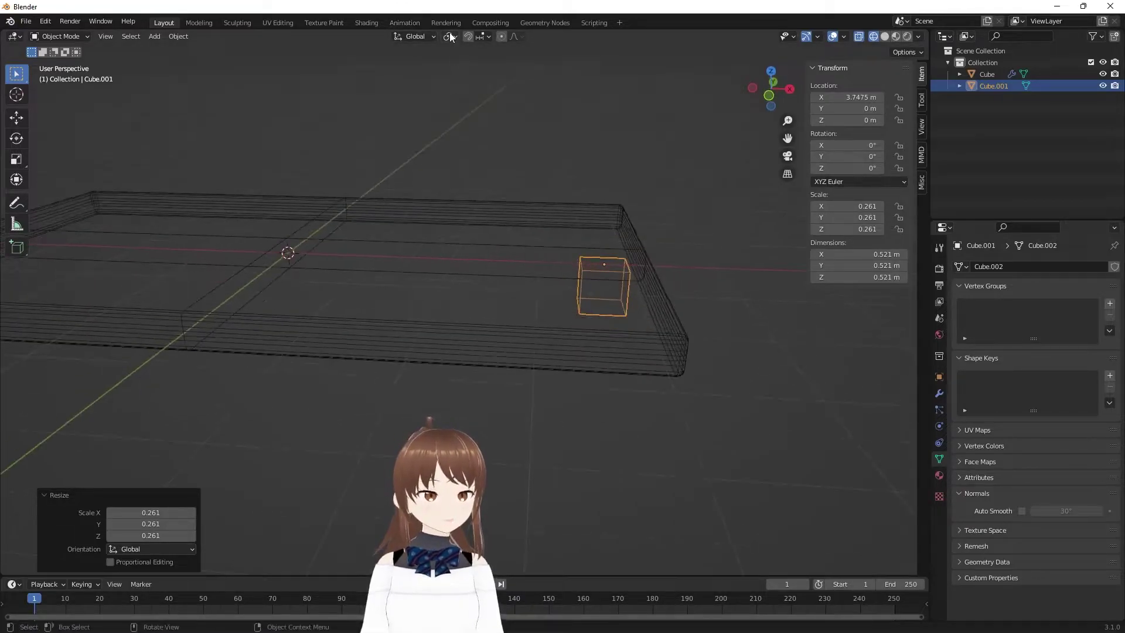
left_click(449, 35)
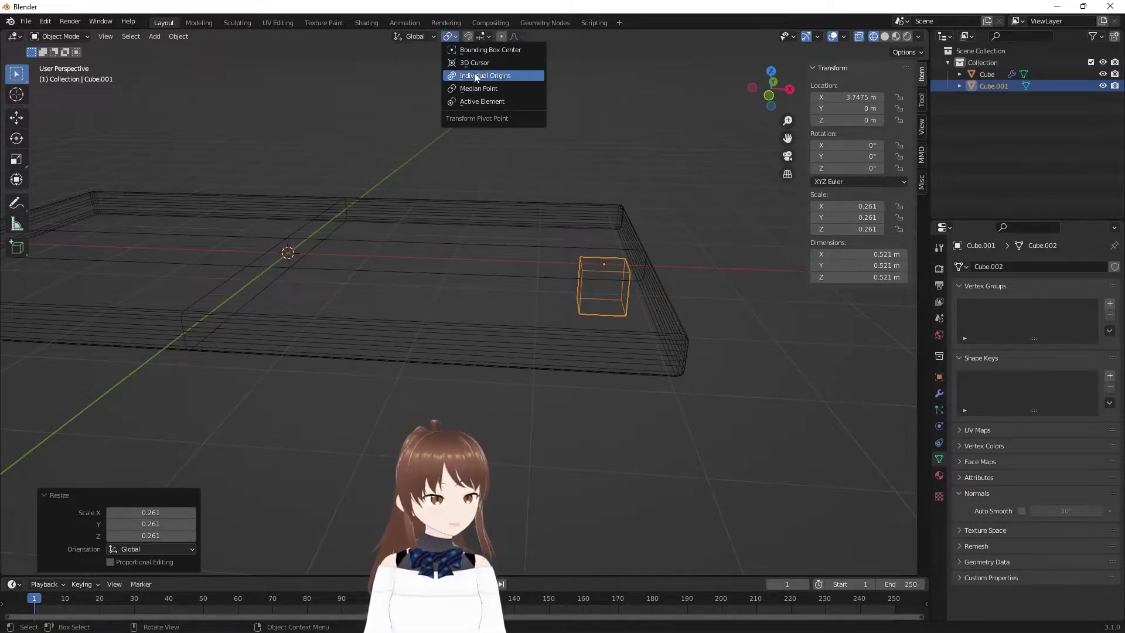
left_click(484, 61)
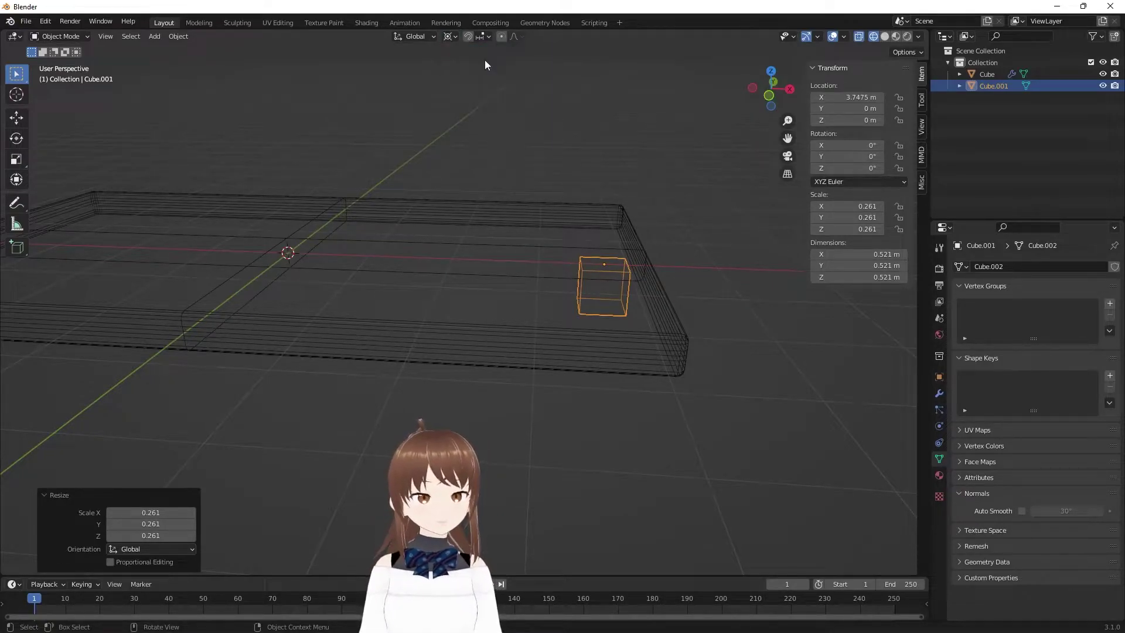
middle_click_drag(641, 353, 602, 367)
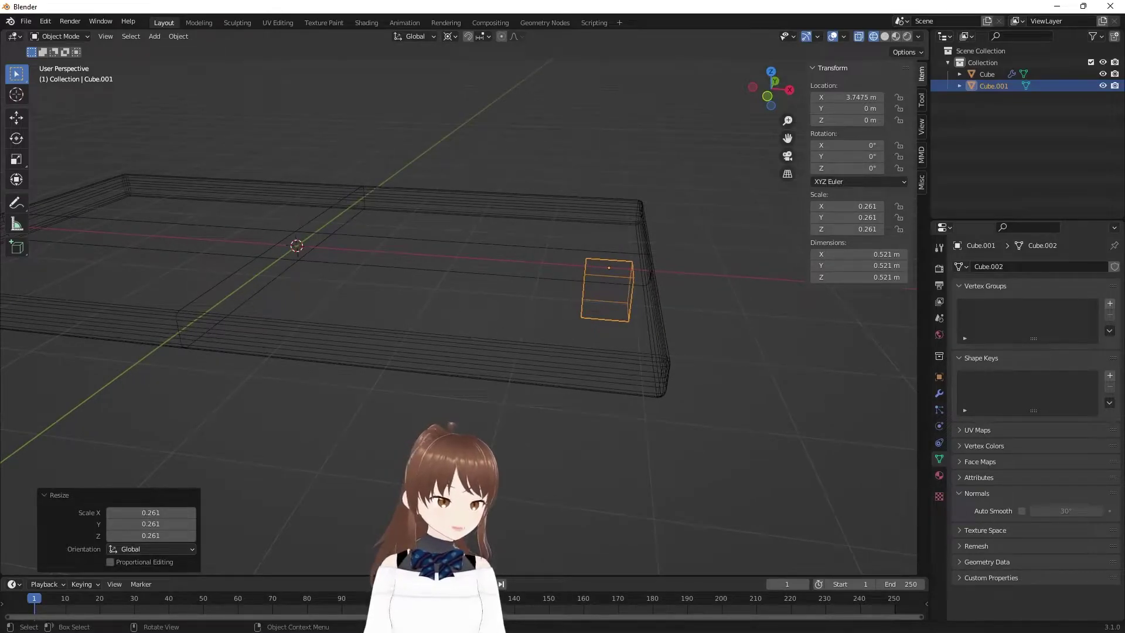
key("s")
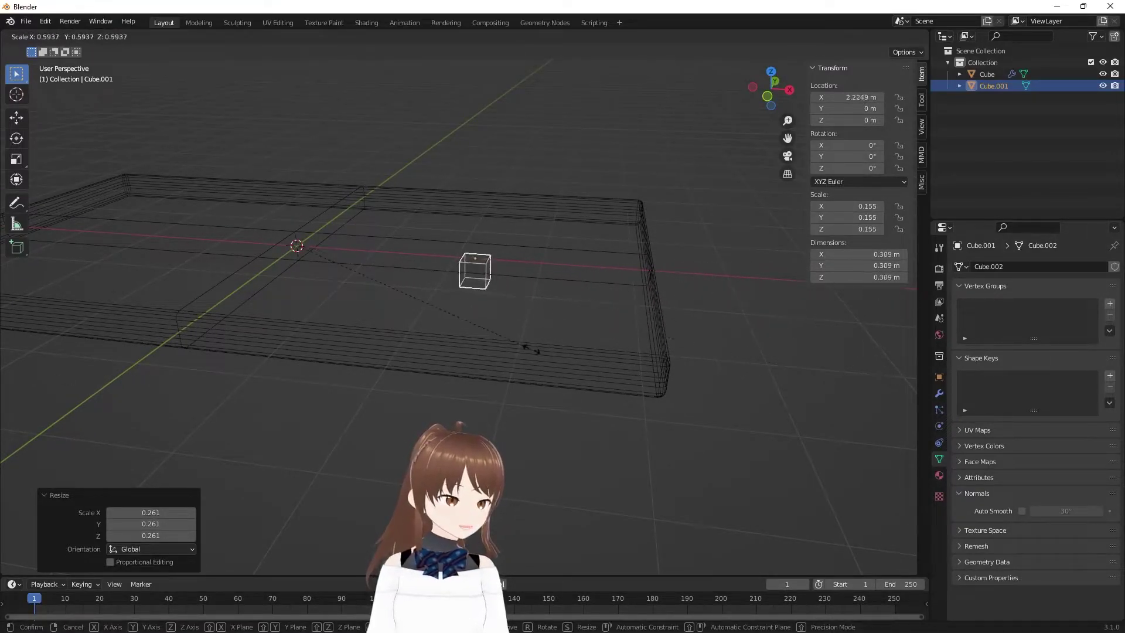
left_click(512, 269)
- Switch the transform pivot back to Median Point, leaving the cube unchanged
key("g")
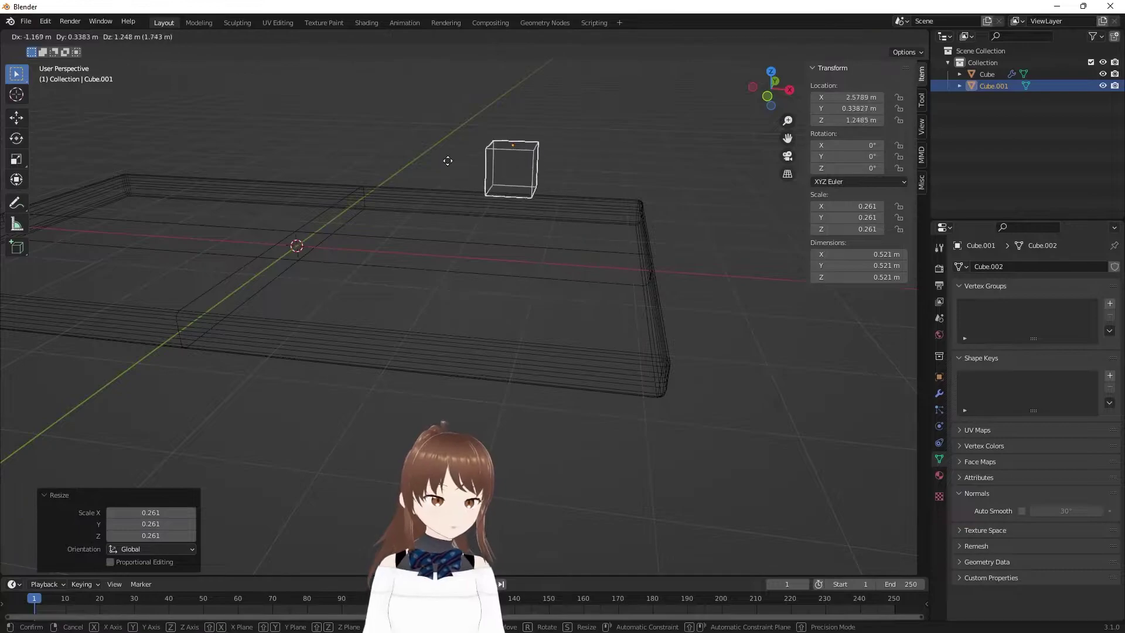
key("Escape")
middle_click_drag(530, 354, 527, 196)
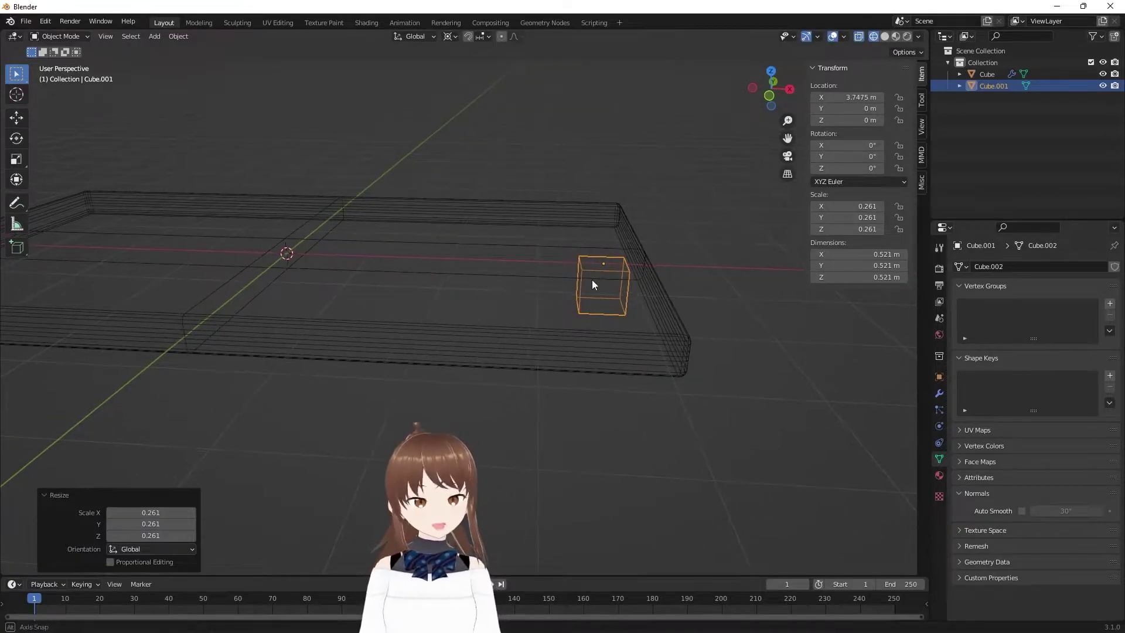
middle_click_drag(592, 282, 586, 273)
left_click(448, 37)
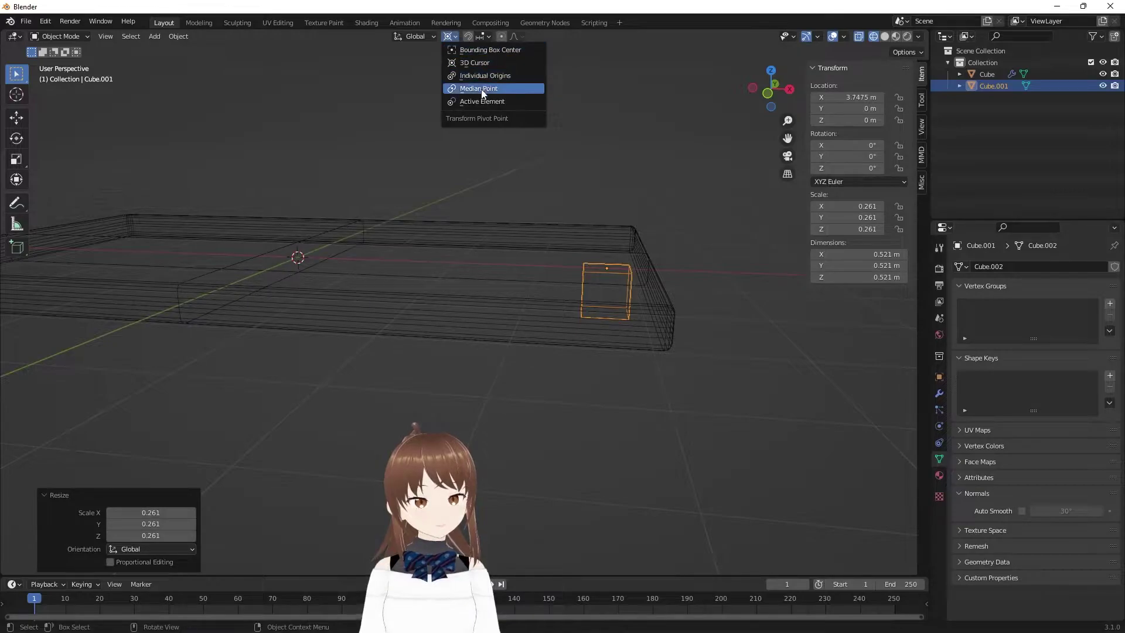
left_click(485, 74)
middle_click_drag(656, 305, 703, 319)
key("g")
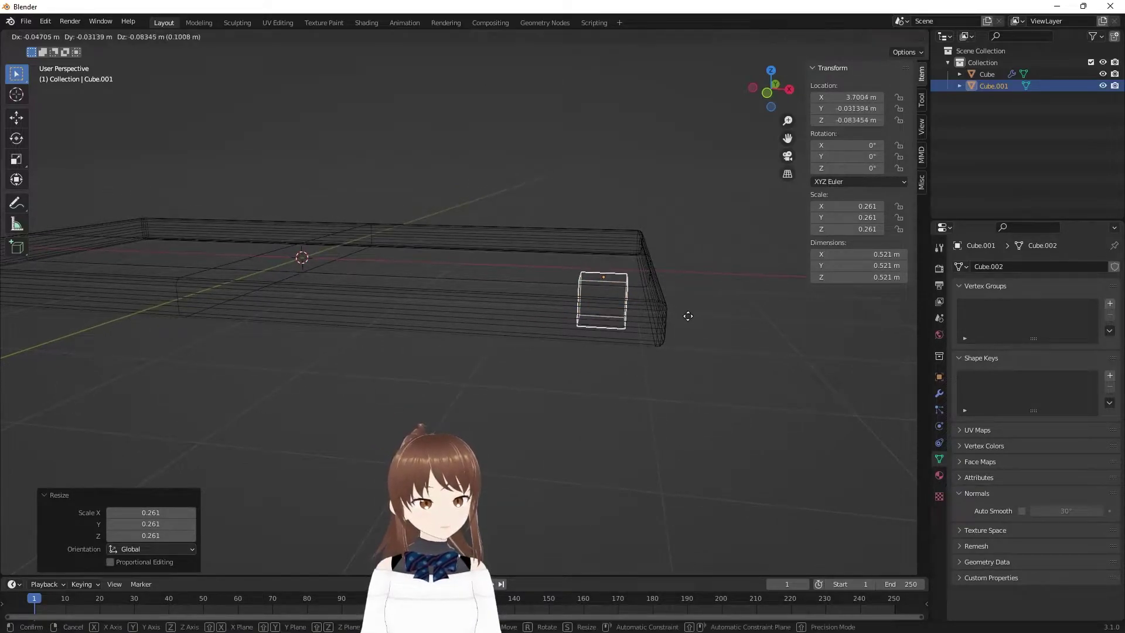
key("Escape")
key("s")
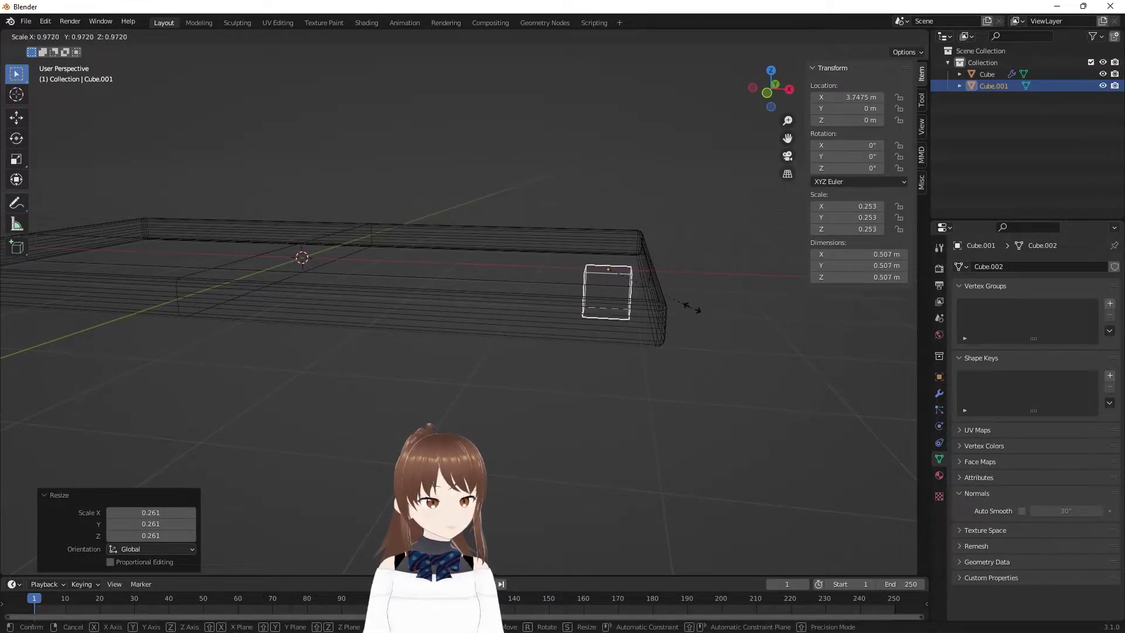
key("Escape")
mouse_move(695, 309)
middle_mouse_down()
mouse_move(567, 277)
mouse_move(577, 261)
middle_mouse_up()
- Move the cube along Y from the right view so it sits under the frame's corner
key("KP_3")
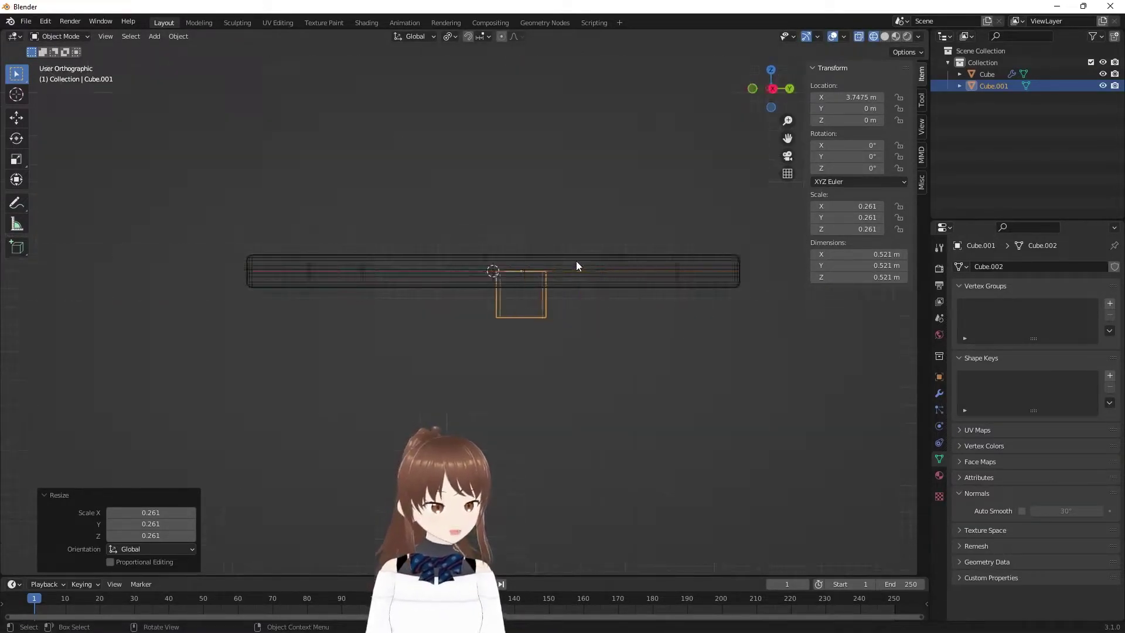
key("g")
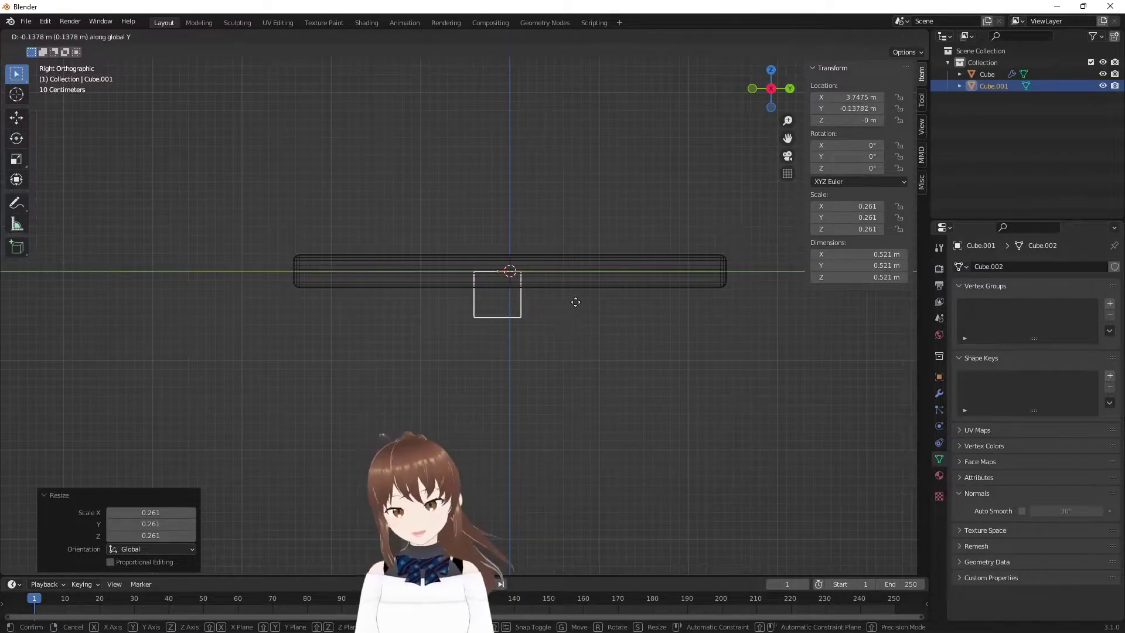
key("y")
left_click(428, 305)
mouse_move(428, 304)
middle_mouse_down()
mouse_move(410, 283)
mouse_move(505, 291)
mouse_move(499, 209)
middle_mouse_up()
key("KP_7")
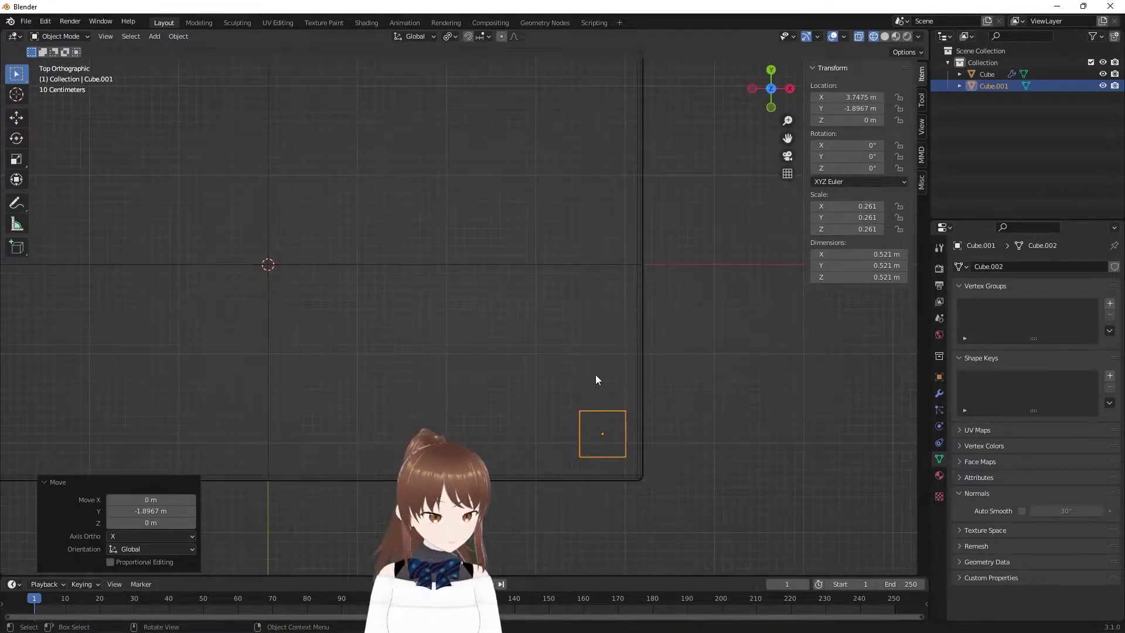
scroll(596, 374, "down", 2)
scroll(579, 363, "up", 3)
mouse_move(594, 385)
middle_mouse_down()
mouse_move(557, 227)
mouse_move(598, 269)
middle_mouse_up()
key("KP_1")
- Stretch the cube along Z into a 0.521 m square, 2.98 m tall leg
key("s")
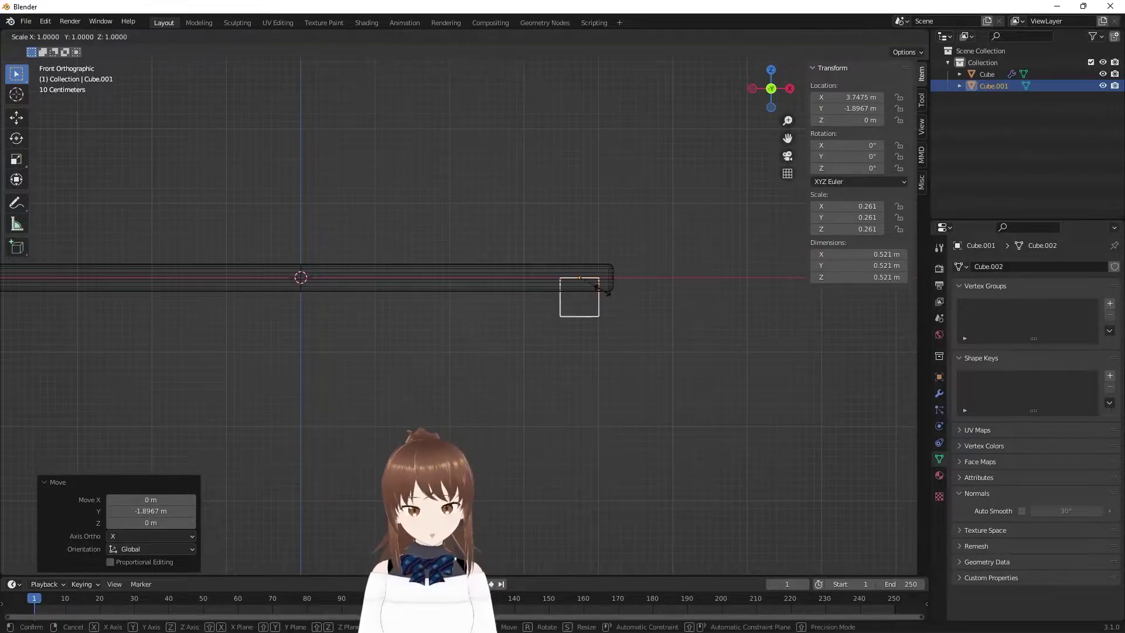
key("z")
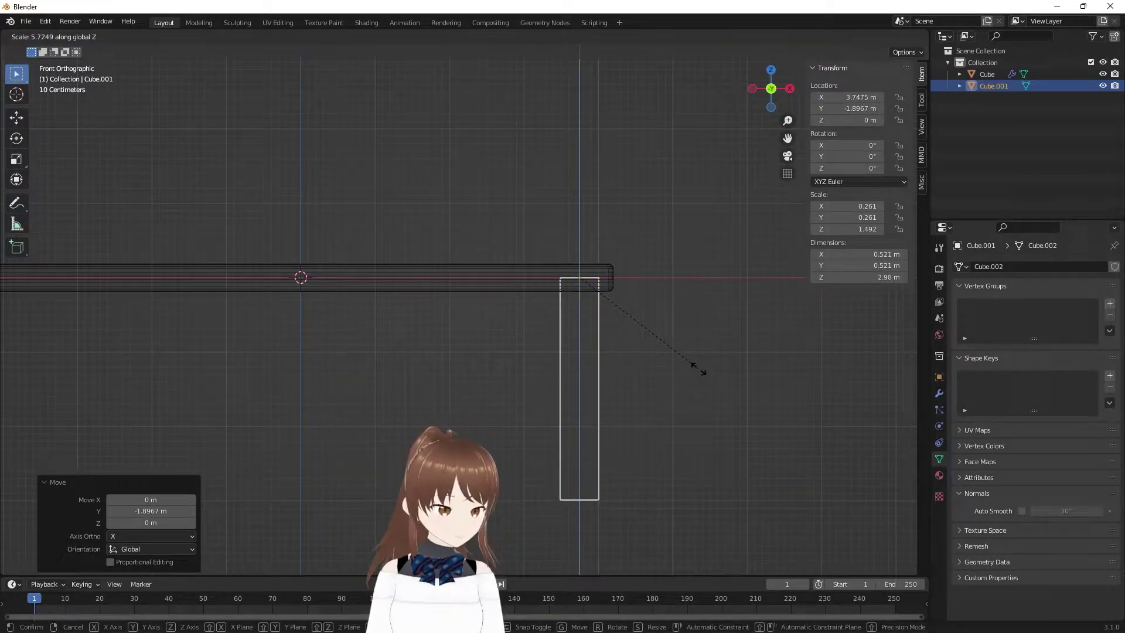
left_click(698, 368)
mouse_move(697, 367)
middle_mouse_down()
mouse_move(604, 385)
mouse_move(547, 380)
mouse_move(550, 426)
mouse_move(519, 392)
middle_mouse_up()
scroll(480, 313, "up", 4)
mouse_move(480, 312)
middle_mouse_down()
mouse_move(519, 227)
mouse_move(496, 223)
mouse_move(522, 314)
mouse_move(509, 264)
mouse_move(447, 238)
mouse_move(493, 276)
mouse_move(549, 266)
mouse_move(542, 253)
middle_mouse_up()
- Inspect the tabletop's Mirror modifier, duplicating then deleting a Mirror.001 copy
left_click(656, 125)
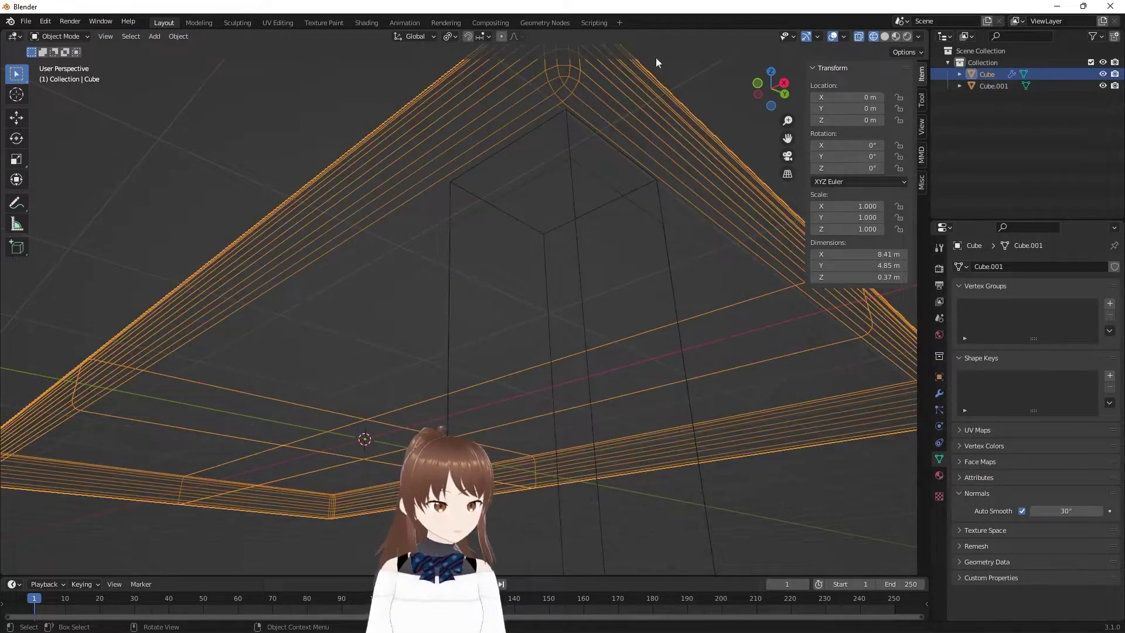
left_click(939, 393)
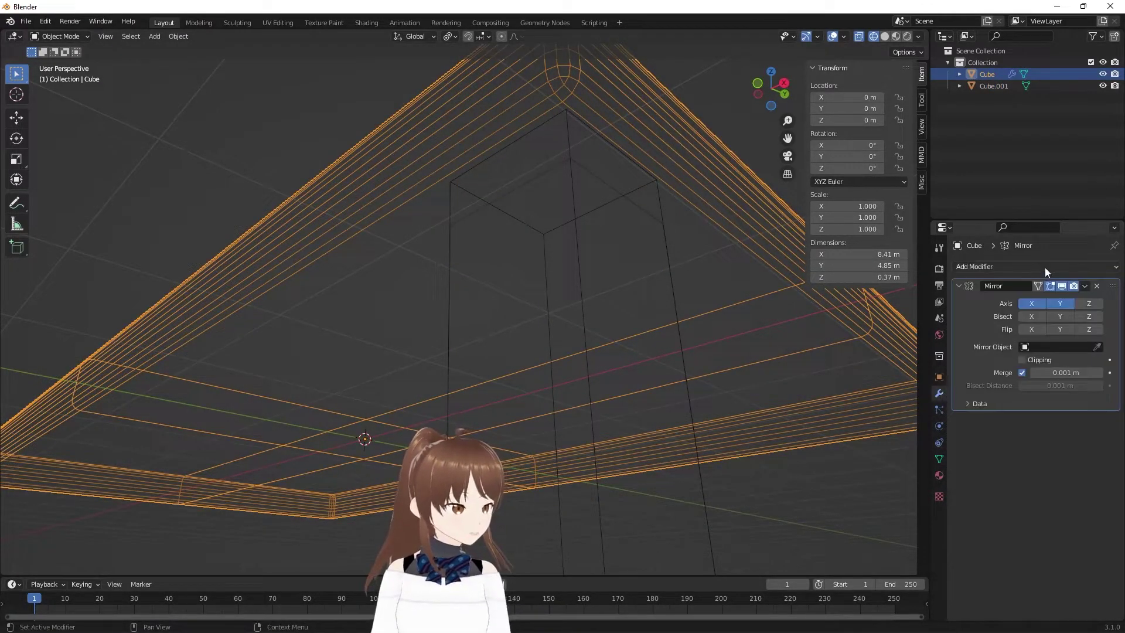
left_click(1007, 266)
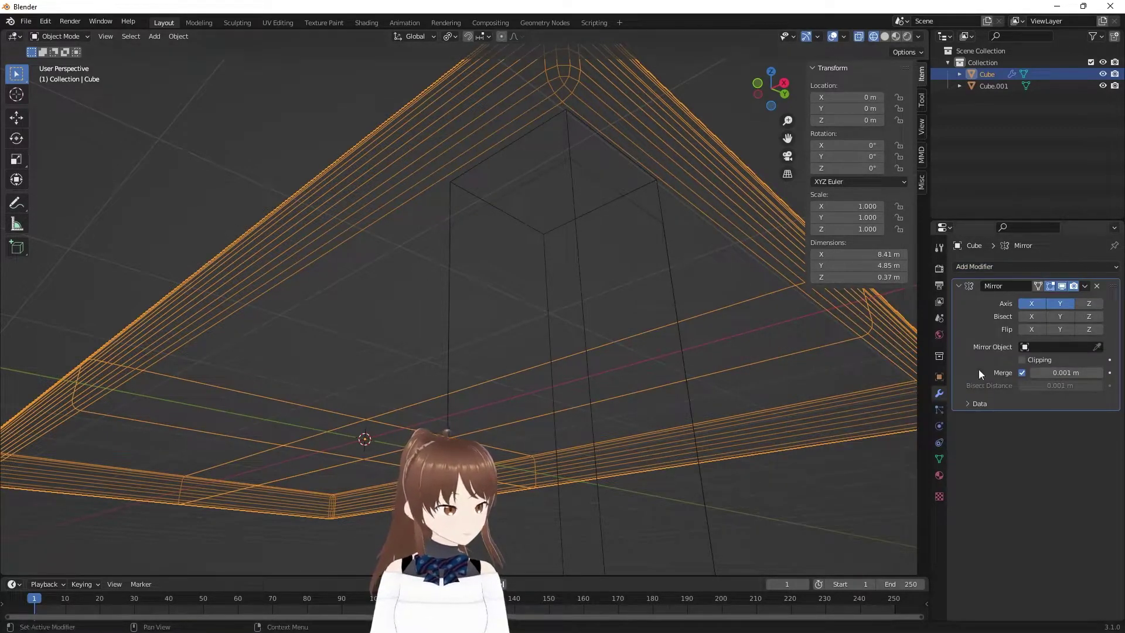
left_click(1085, 286)
left_click(1048, 314)
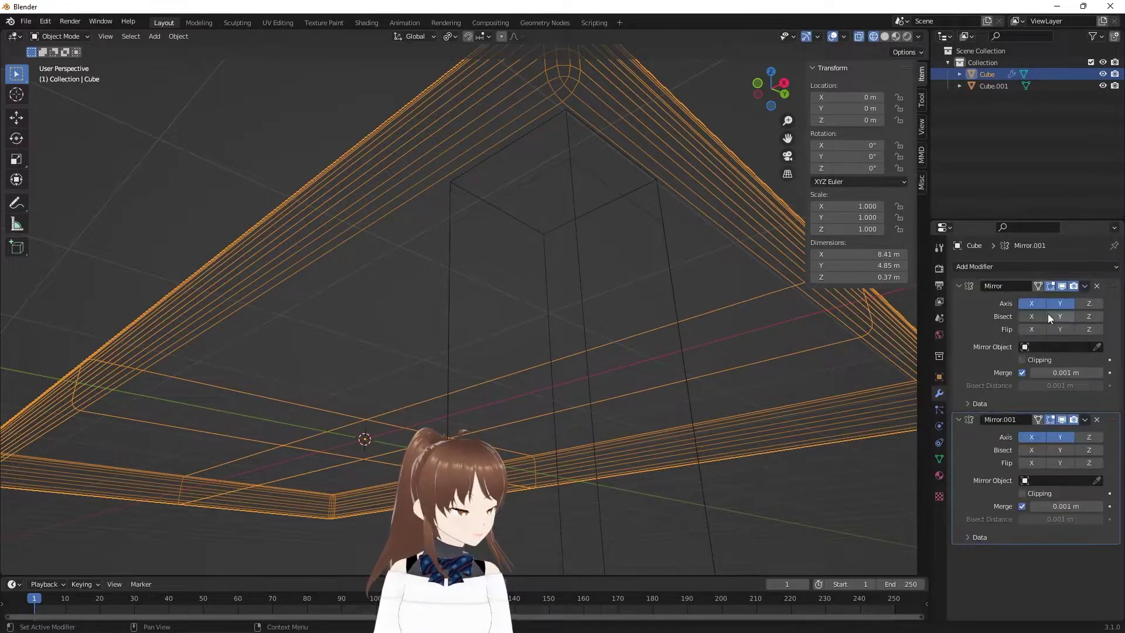
left_click(1097, 420)
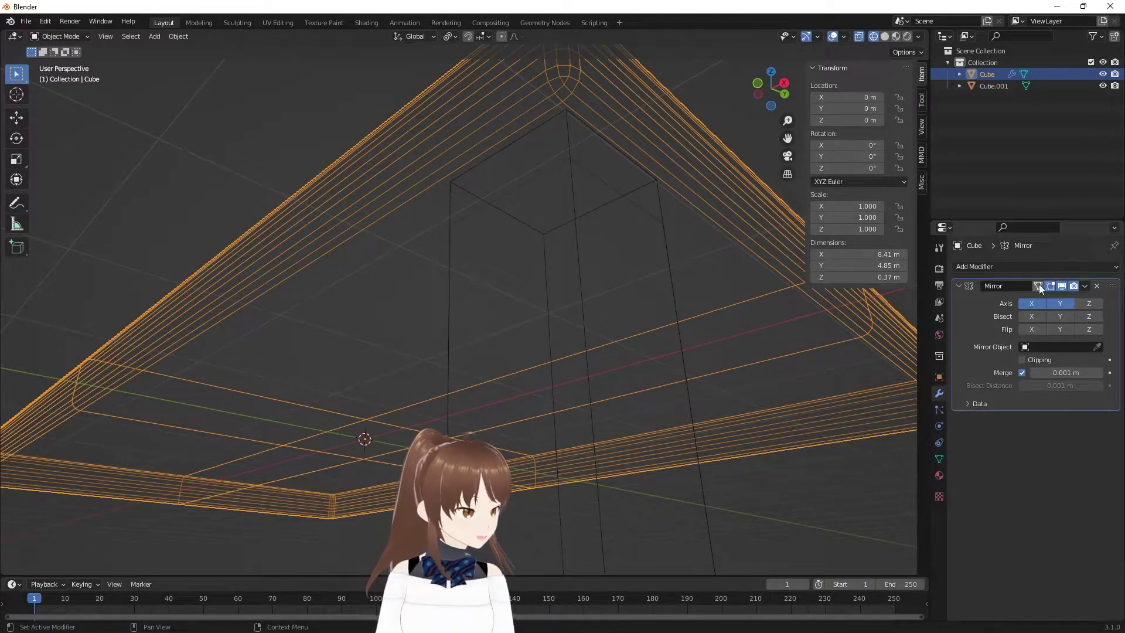
- Add a Mirror modifier to the leg mirroring across both X and Y
left_click(680, 323)
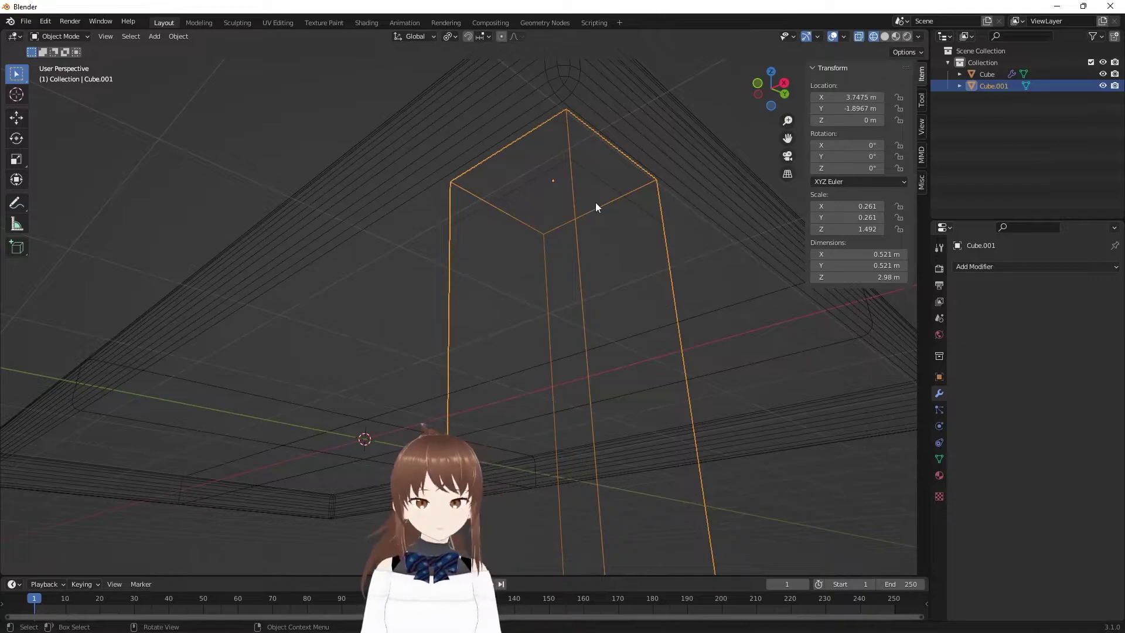
left_click(1008, 268)
left_click(900, 406)
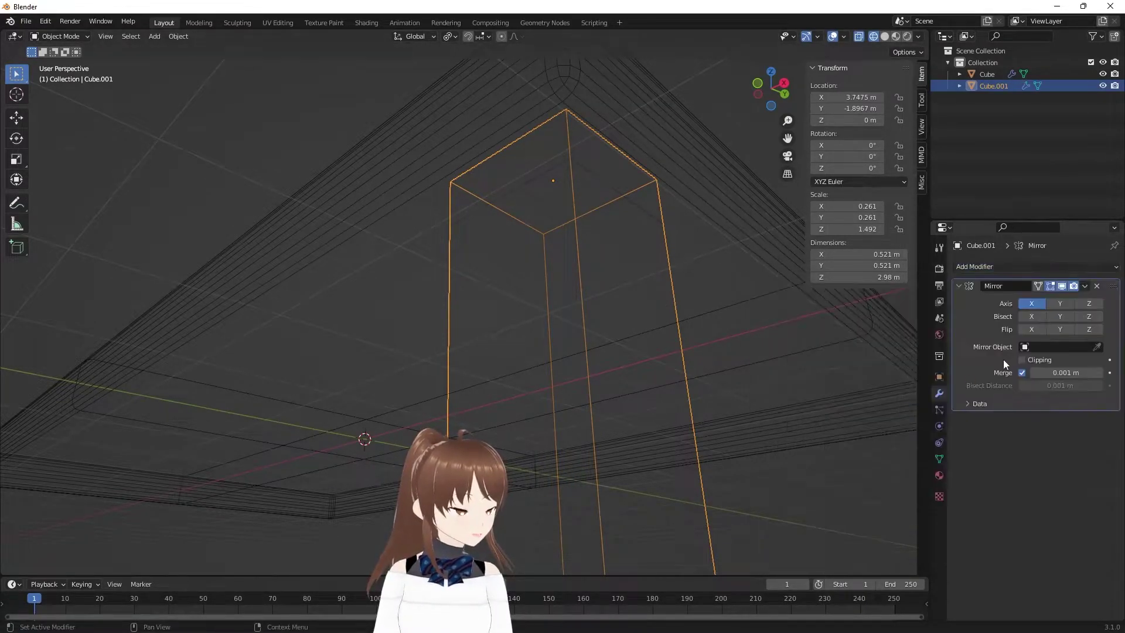
left_click(1059, 303)
middle_click_drag(851, 384, 769, 444)
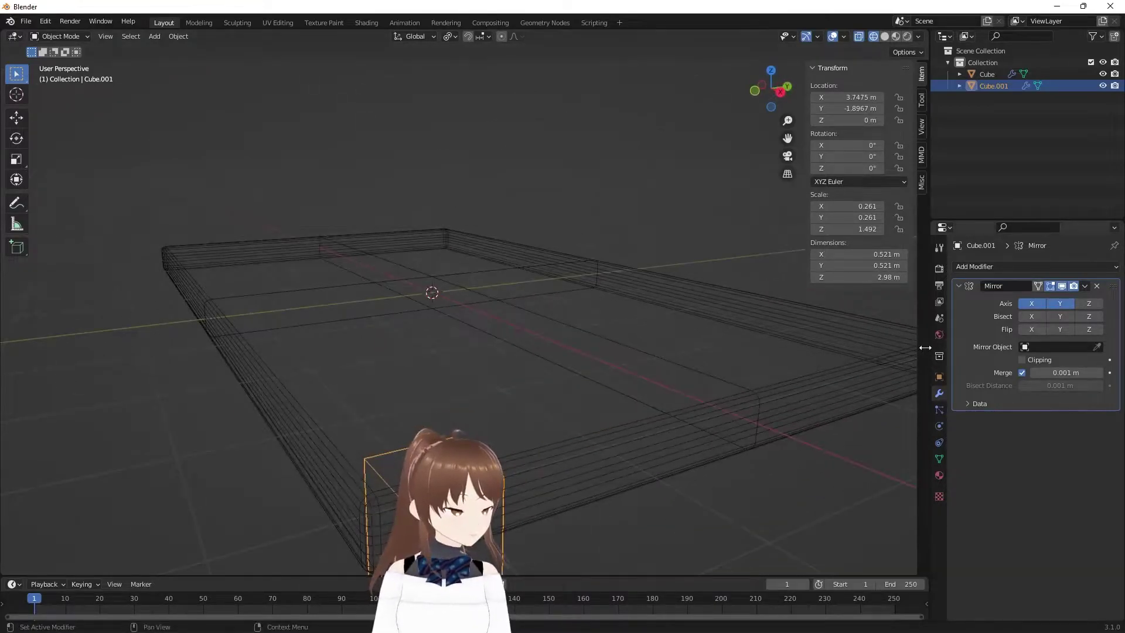
mouse_move(623, 459)
middle_mouse_down()
mouse_move(600, 466)
mouse_move(585, 516)
middle_mouse_up()
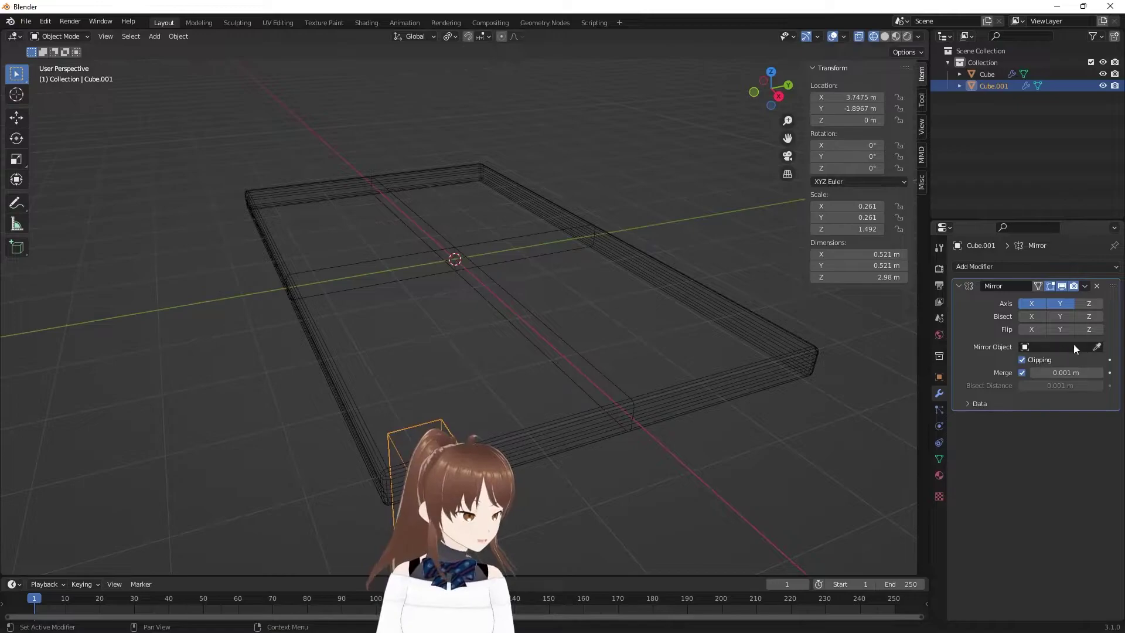
- Set the leg's Mirror Object to the tabletop Cube, apply the modifier, and reselect the tabletop
left_click(1072, 346)
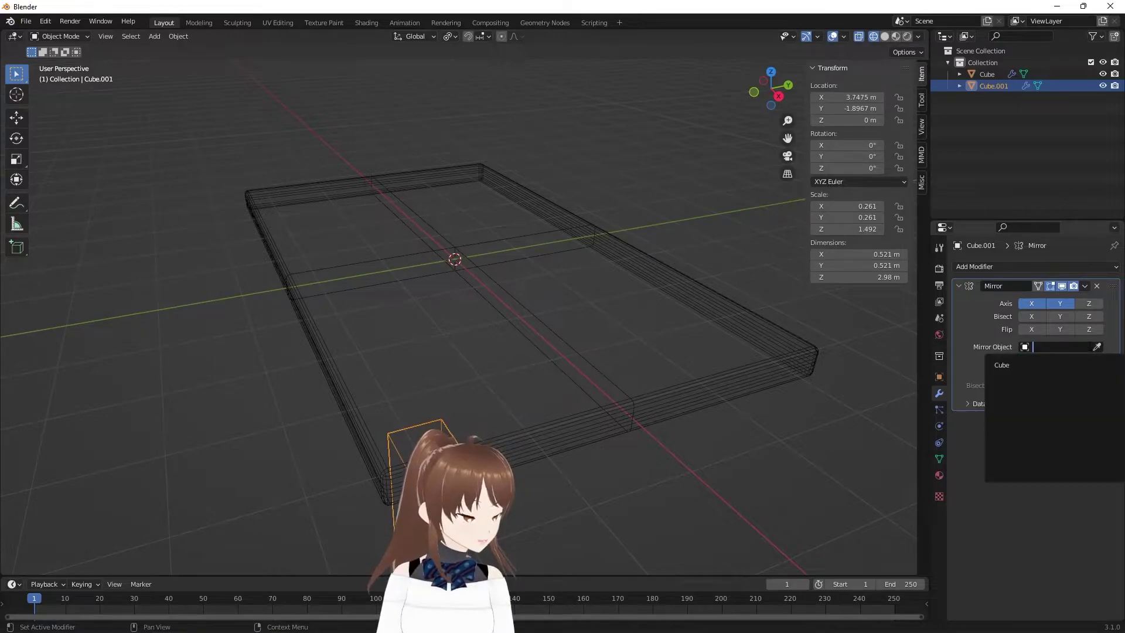
left_click(1001, 365)
mouse_move(507, 325)
middle_mouse_down()
mouse_move(441, 314)
mouse_move(432, 301)
mouse_move(506, 283)
mouse_move(637, 370)
mouse_move(445, 404)
mouse_move(533, 468)
mouse_move(703, 410)
middle_mouse_up()
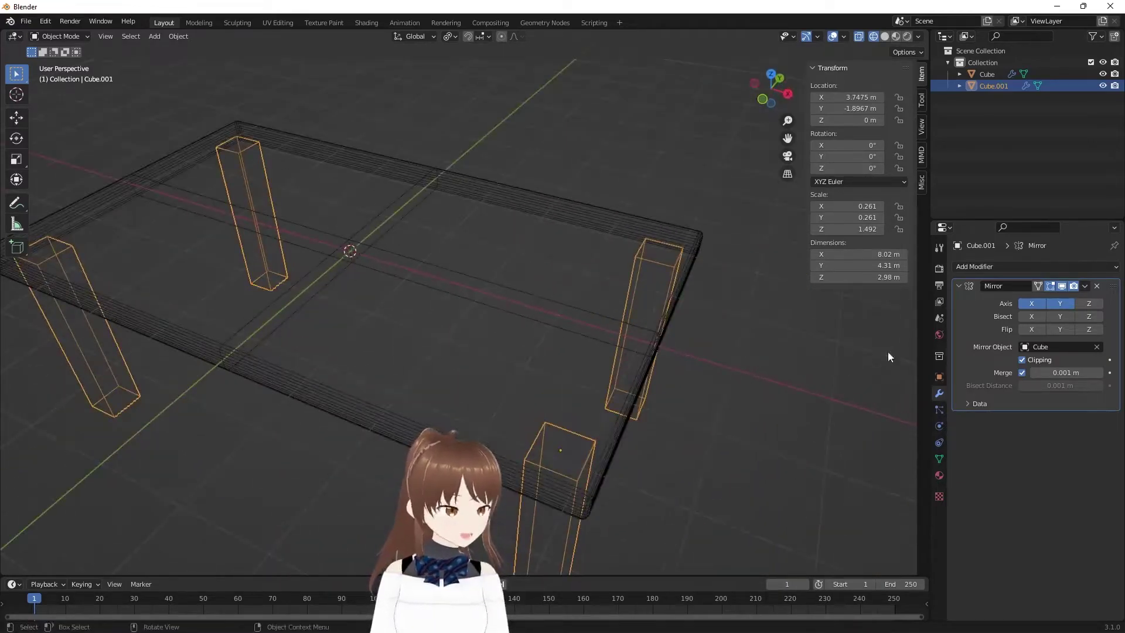
left_click(1084, 285)
left_click(1051, 299)
middle_click_drag(849, 340, 742, 349)
mouse_move(620, 291)
middle_mouse_down()
mouse_move(608, 283)
mouse_move(594, 305)
mouse_move(600, 276)
mouse_move(599, 312)
mouse_move(537, 349)
mouse_move(557, 349)
mouse_move(543, 343)
middle_mouse_up()
left_click(593, 305)
left_click(673, 371)
- Apply the tabletop's Mirror modifier
key("KP_1")
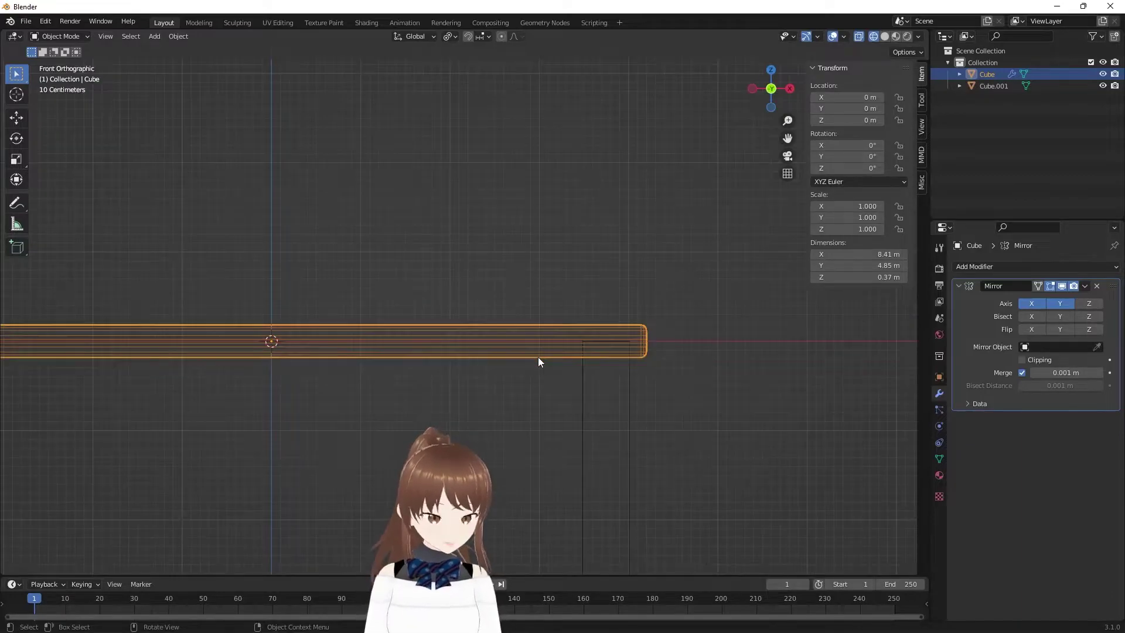
left_click(704, 377)
middle_click_drag(704, 378, 691, 371)
scroll(656, 380, "down", 4)
mouse_move(615, 391)
middle_mouse_down()
mouse_move(532, 358)
mouse_move(539, 329)
mouse_move(545, 375)
middle_mouse_up()
left_click(532, 358)
left_click(1084, 286)
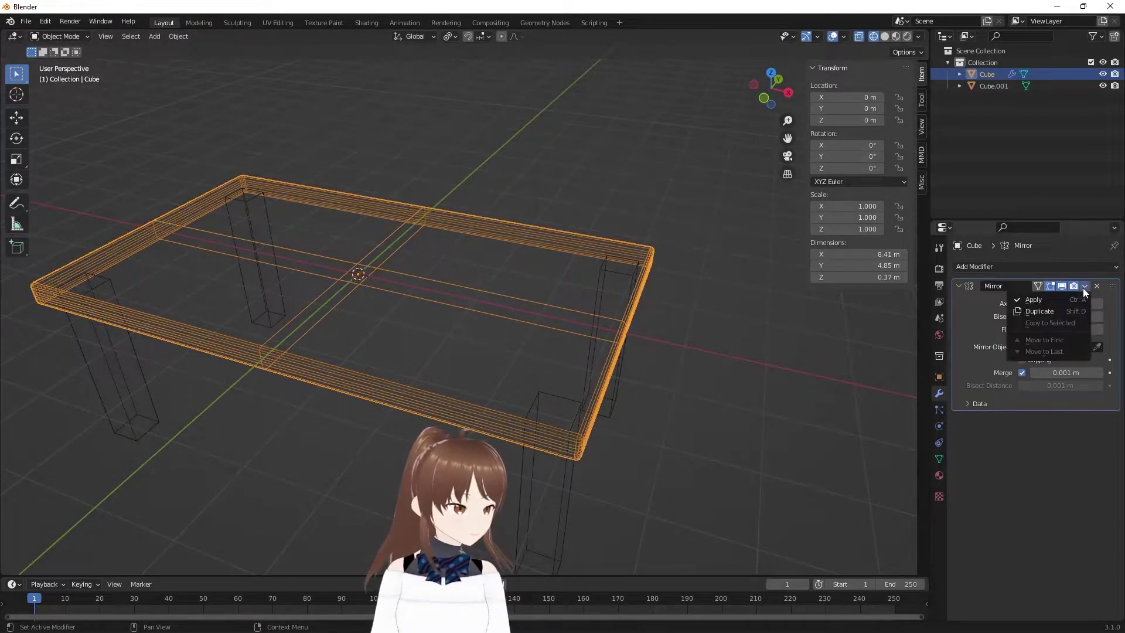
left_click(1035, 301)
- Select the tabletop and legs together, then dismiss a 'join' command search
left_click(544, 509)
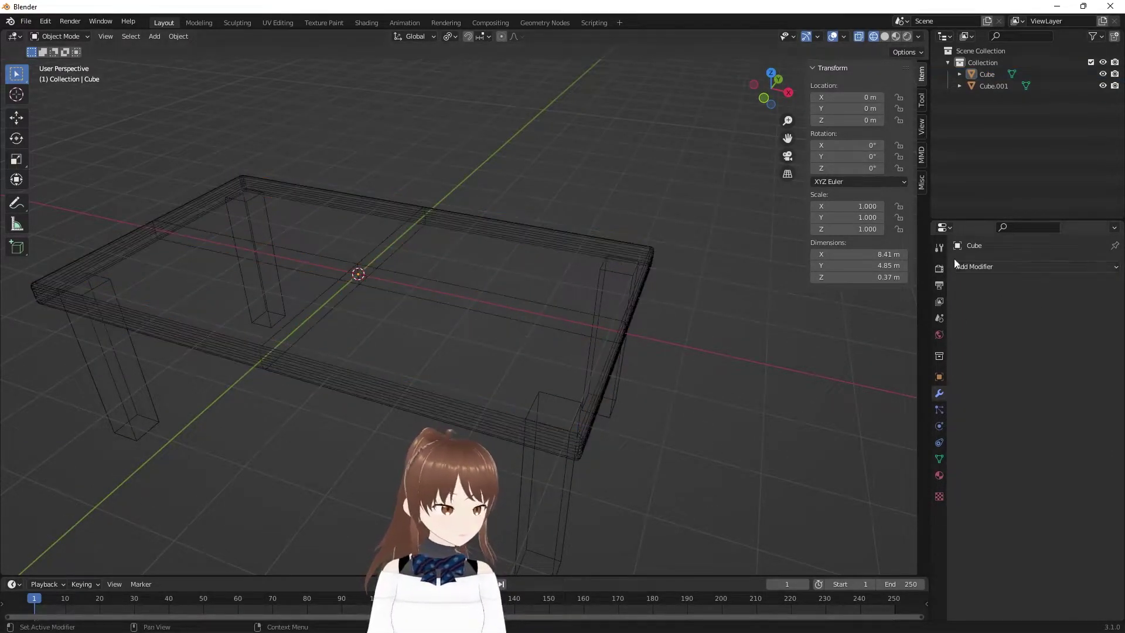
left_click(578, 473)
mouse_move(587, 466)
middle_mouse_down()
mouse_move(687, 420)
mouse_move(751, 219)
middle_mouse_up()
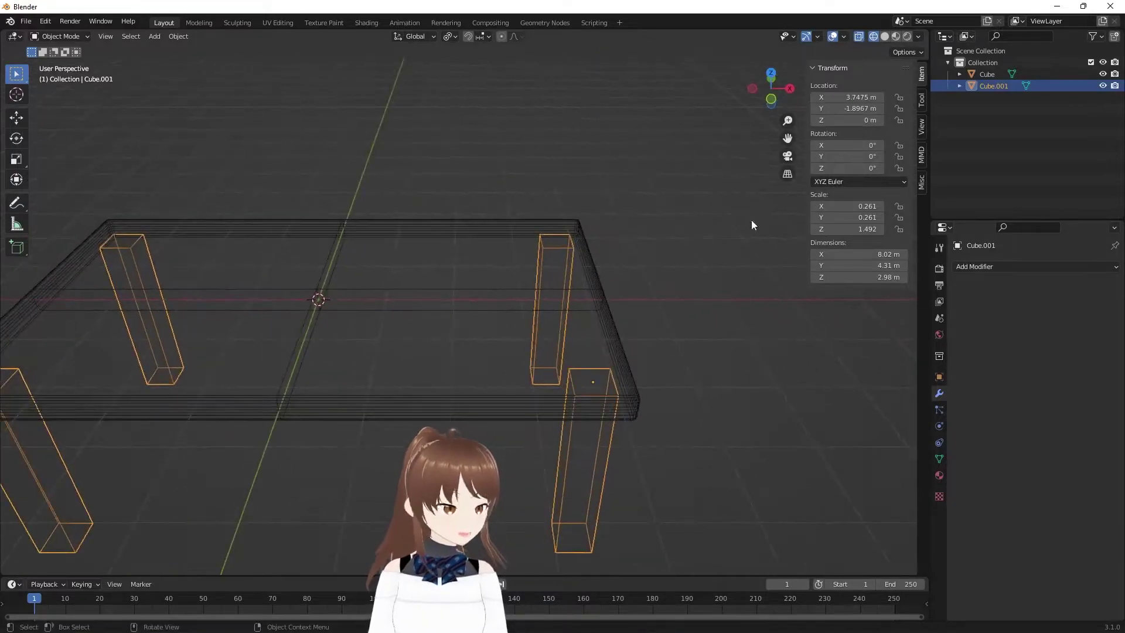
left_click(993, 75)
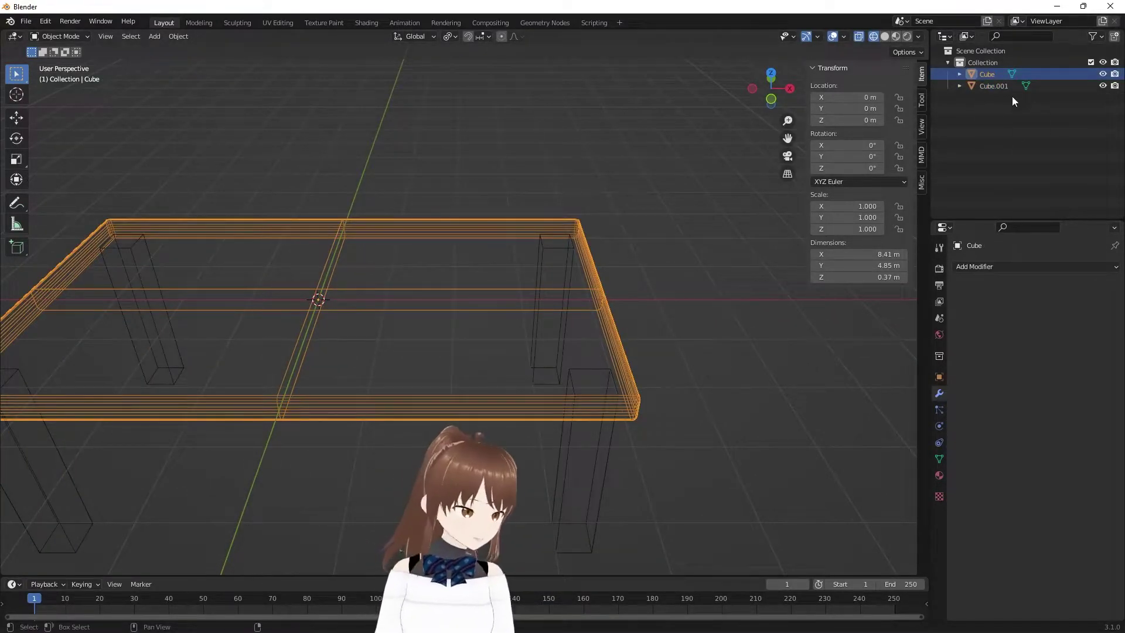
left_click(997, 85, "shift")
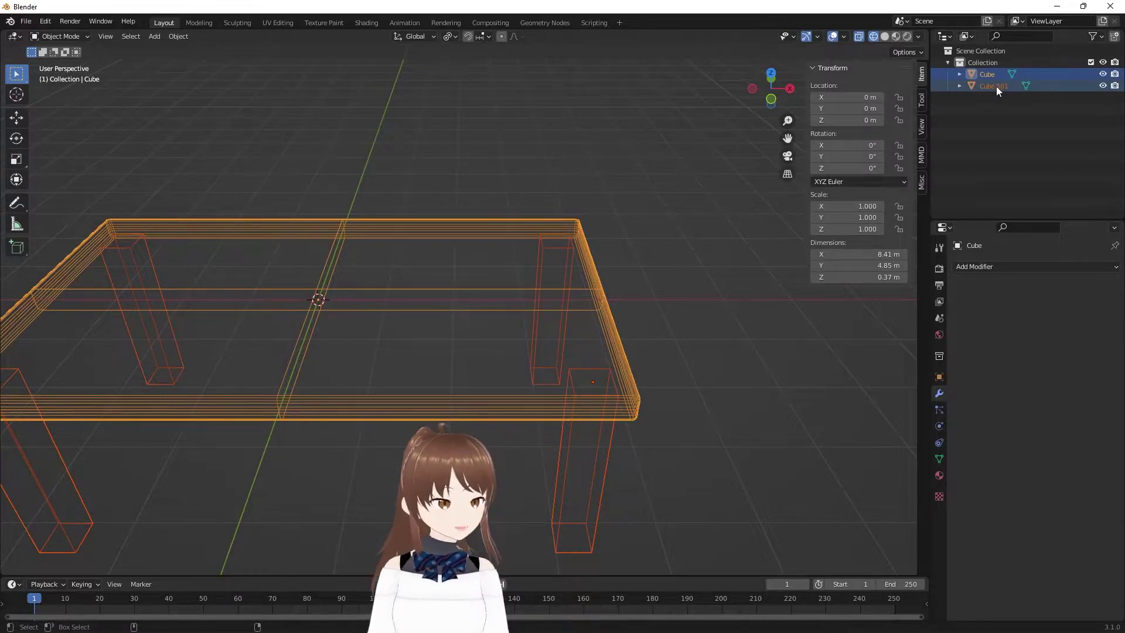
key("F3")
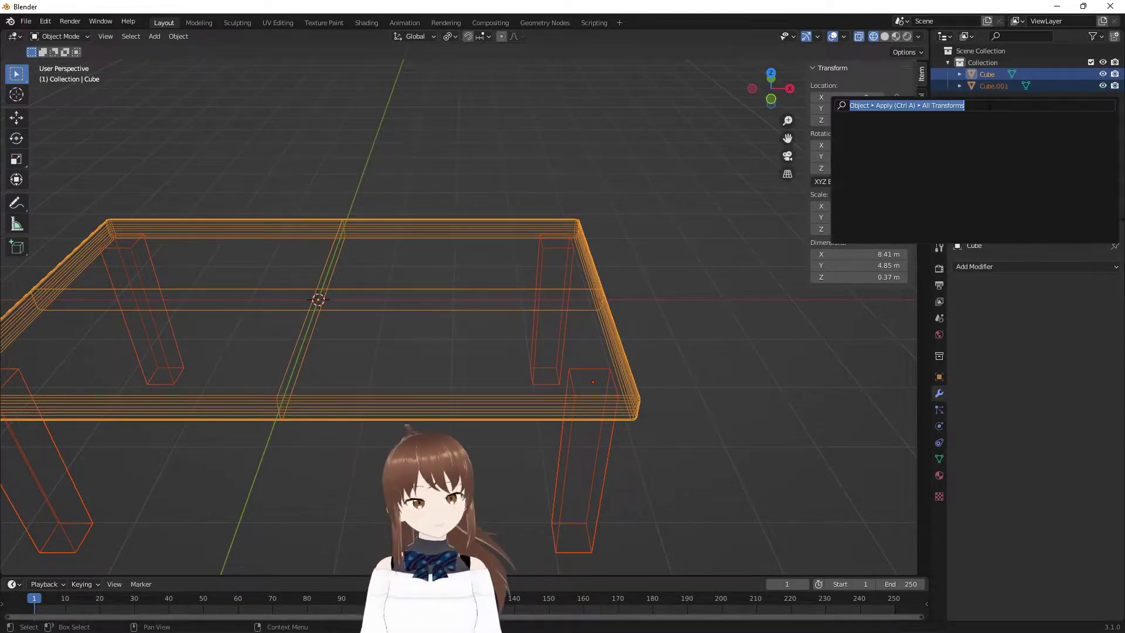
type("j")
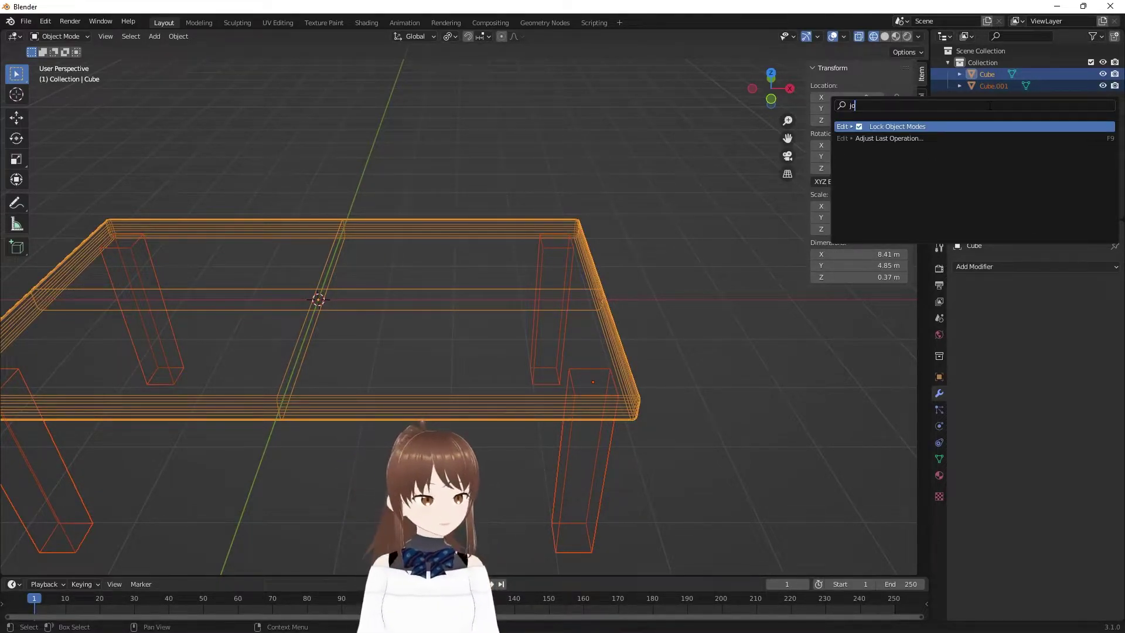
type("o")
key("Escape")
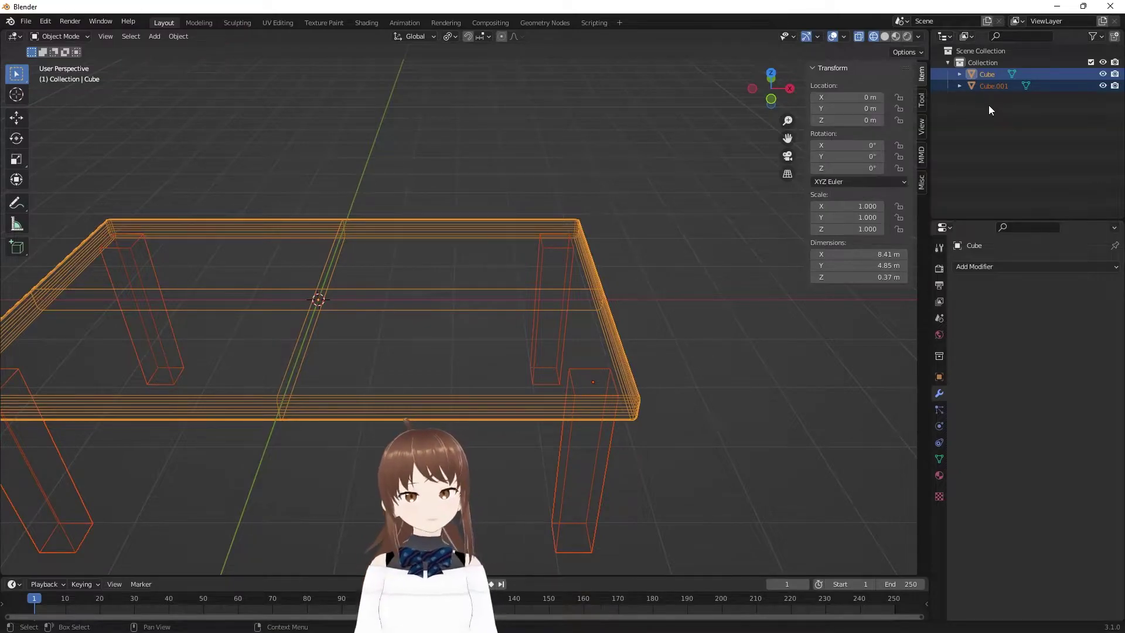
- Select everything and join the tabletop and legs into one object
left_click(629, 246)
middle_click_drag(631, 246, 409, 188)
key("a")
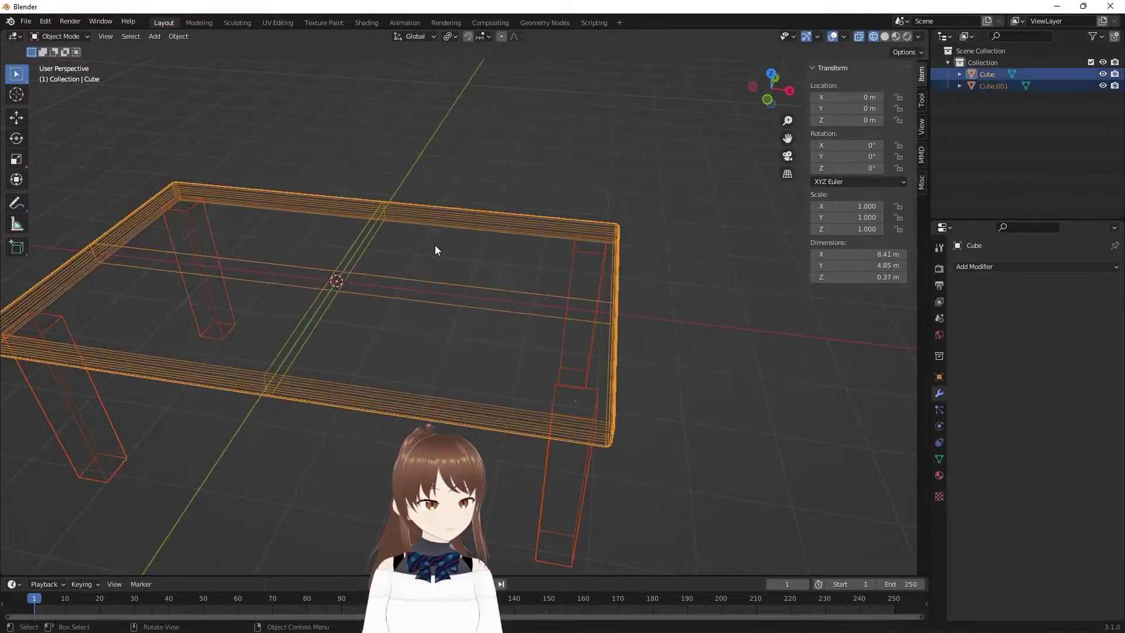
key("F3")
type("jo")
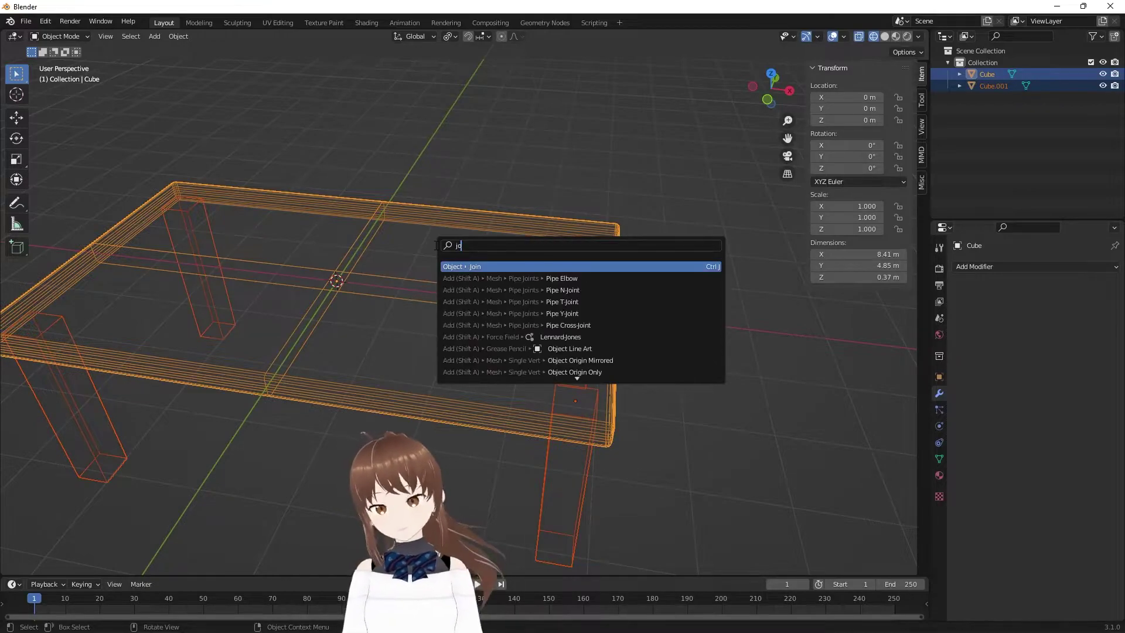
key("Return")
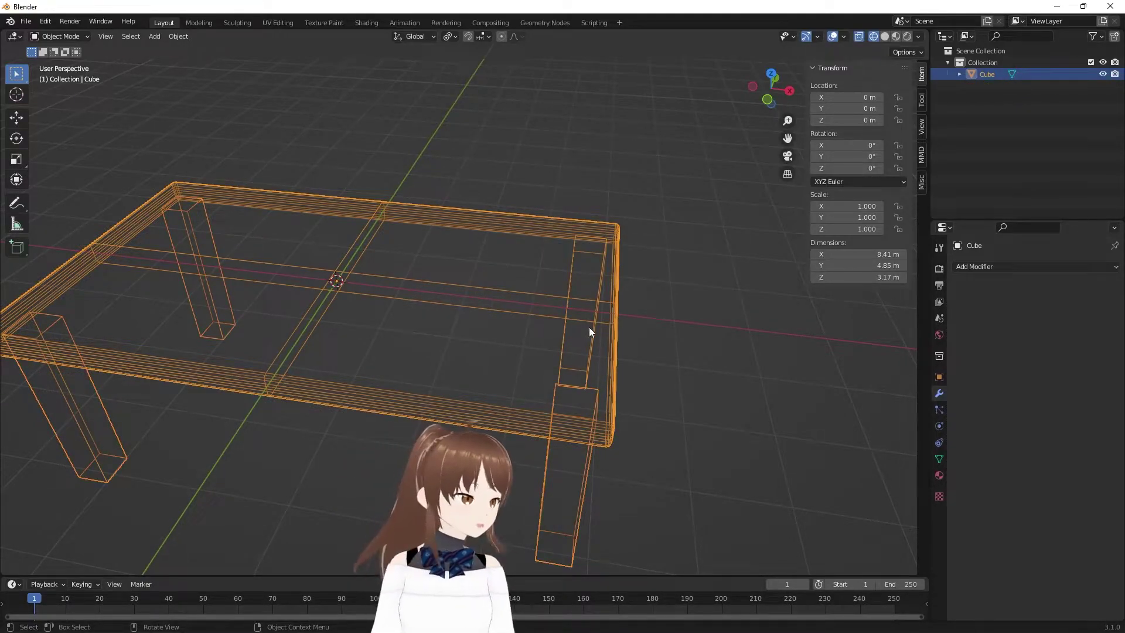
- Switch the viewport to Solid shading and apply Shade Smooth to the table
mouse_move(597, 318)
middle_mouse_down()
mouse_move(562, 253)
mouse_move(512, 319)
mouse_move(515, 342)
middle_mouse_up()
key("z")
left_click(694, 364)
mouse_move(649, 376)
middle_mouse_down()
mouse_move(701, 336)
mouse_move(662, 334)
middle_mouse_up()
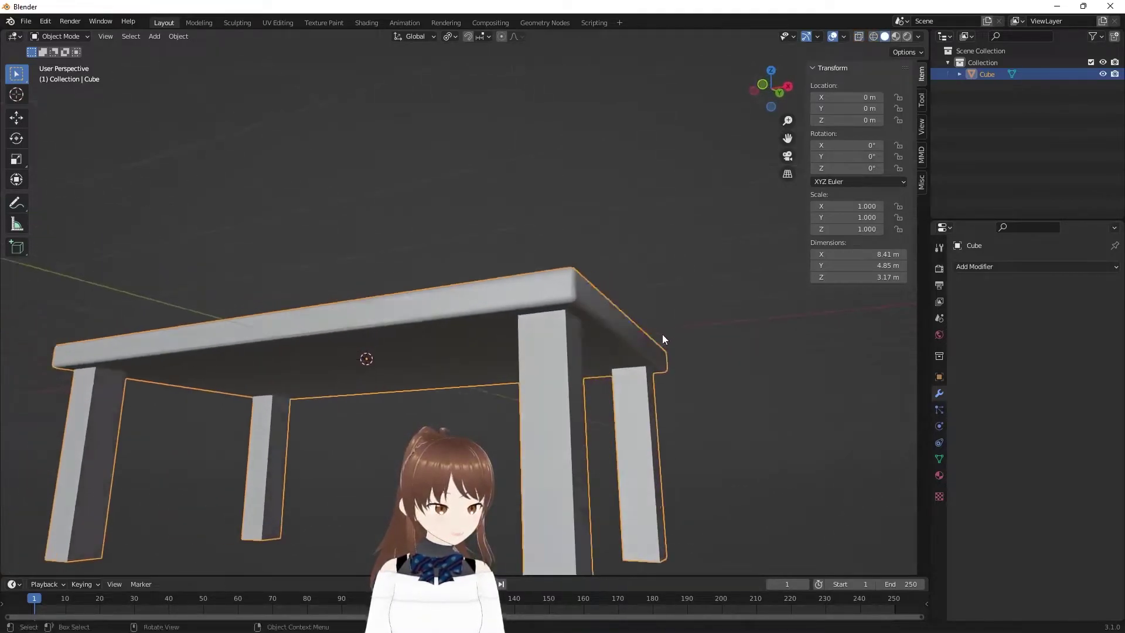
right_click(528, 331)
left_click(549, 332)
mouse_move(548, 331)
middle_mouse_down()
mouse_move(559, 346)
mouse_move(511, 378)
mouse_move(533, 373)
mouse_move(542, 354)
mouse_move(540, 391)
mouse_move(595, 395)
mouse_move(649, 370)
mouse_move(687, 424)
middle_mouse_up()
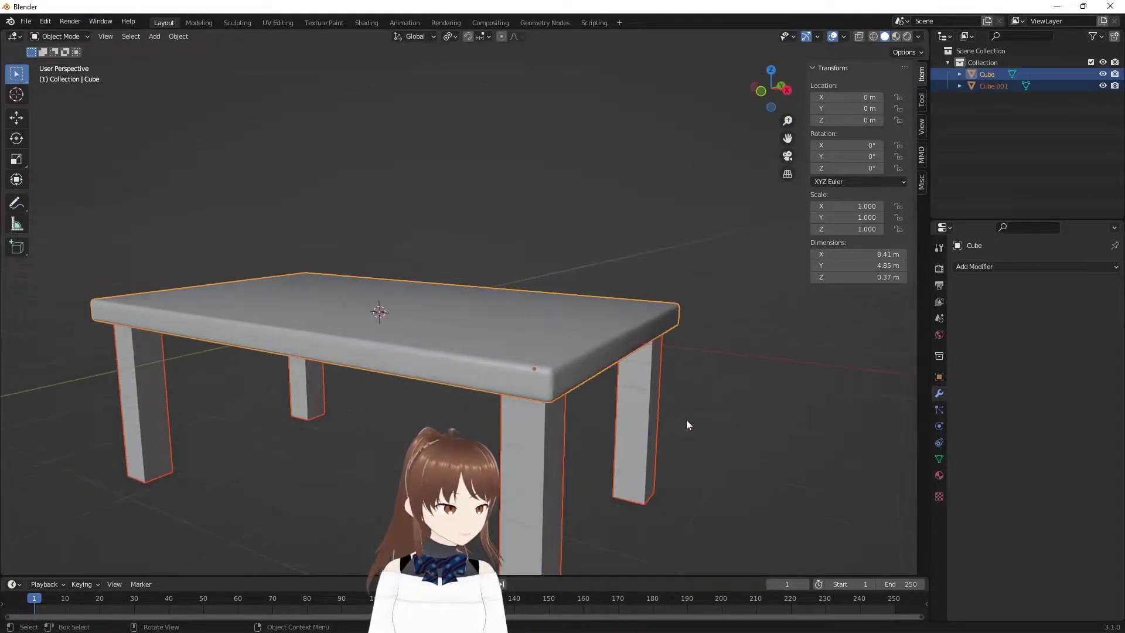
- Select the legs object and enter Edit Mode, cancelling a trial bevel
left_click(560, 465)
key("b")
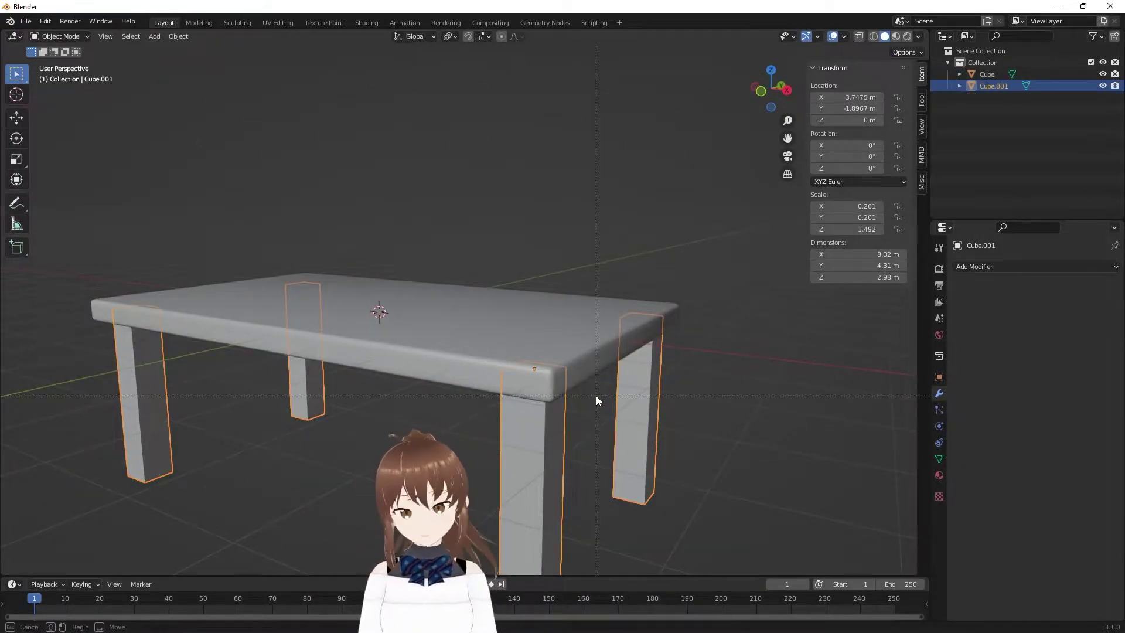
key("Escape")
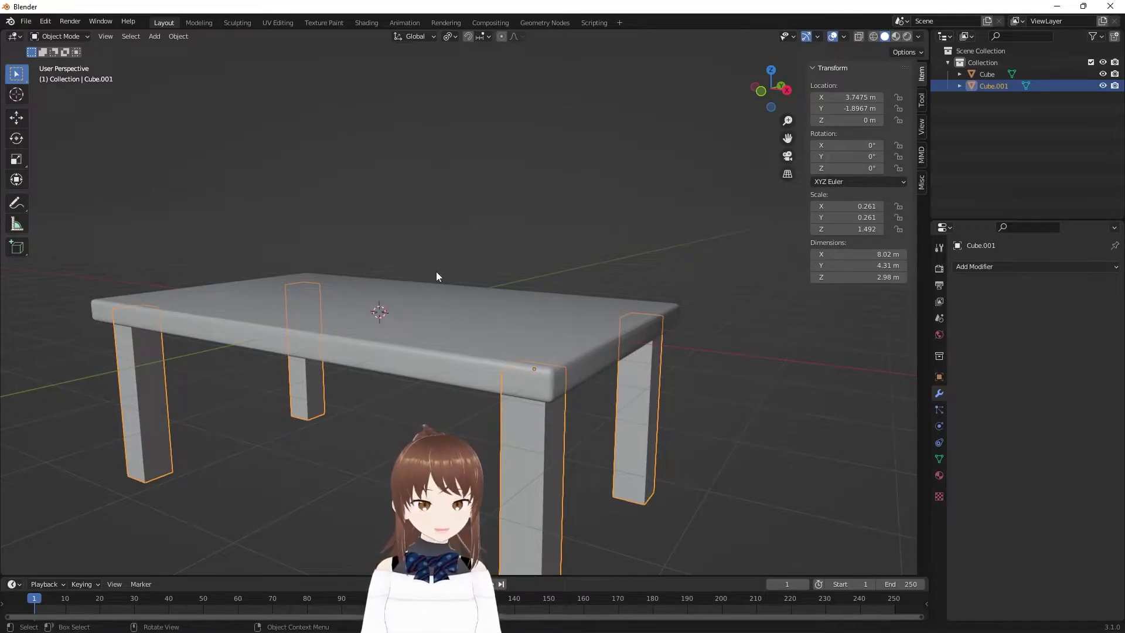
key("Tab")
key("ctrl+b")
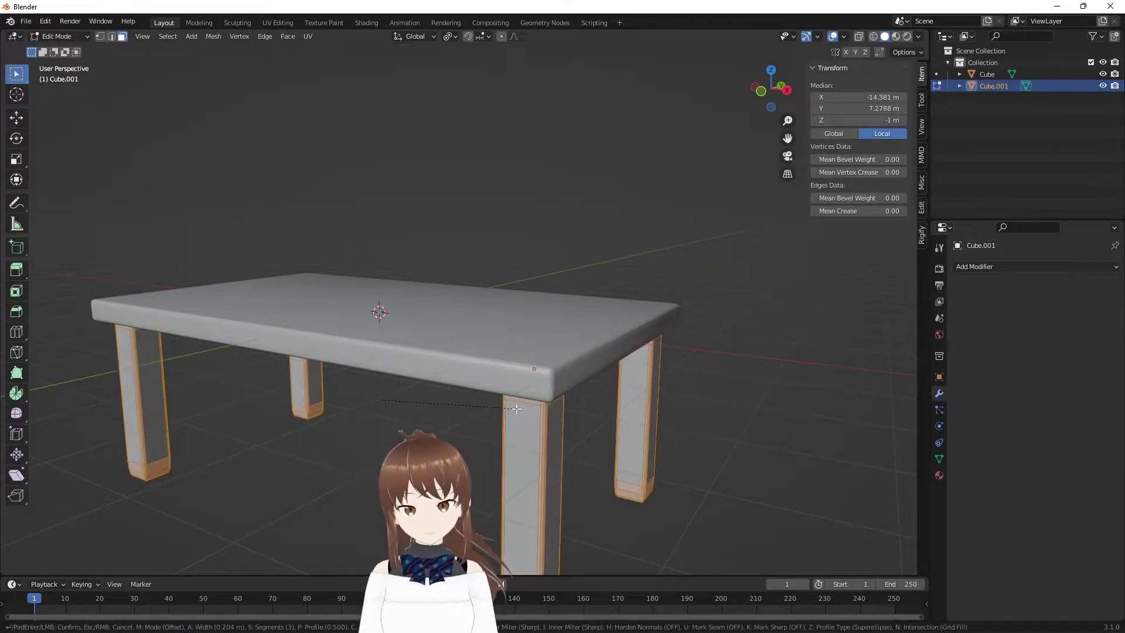
key("Escape")
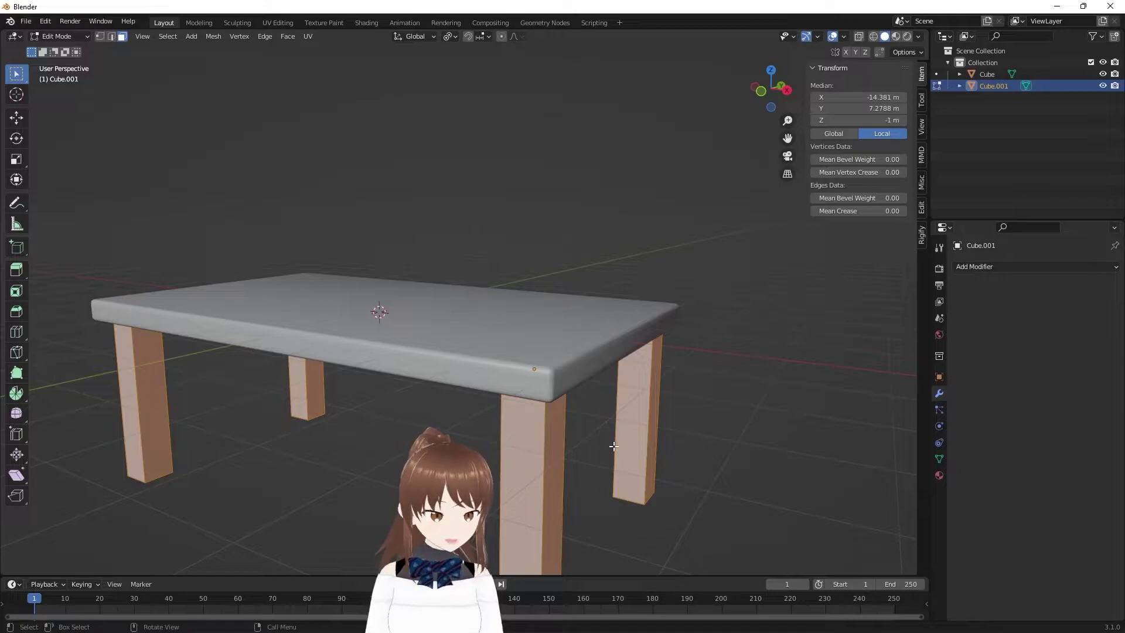
- In front wireframe view, box-select the vertical edges of all four legs
middle_click_drag(614, 445, 584, 235)
key("KP_1")
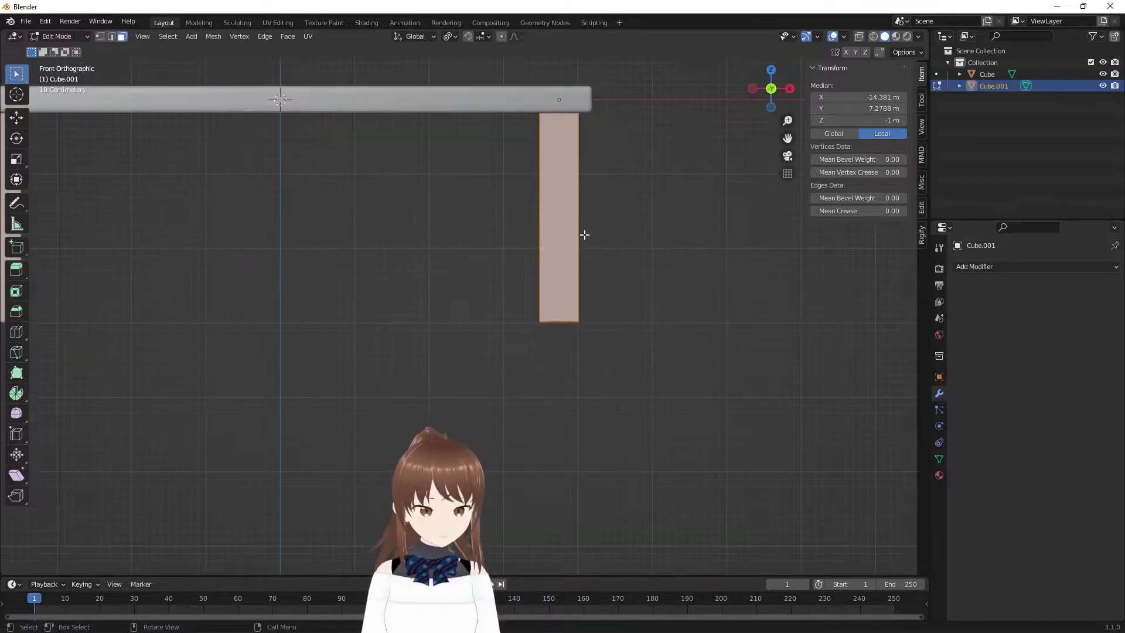
scroll(645, 273, "up", 2)
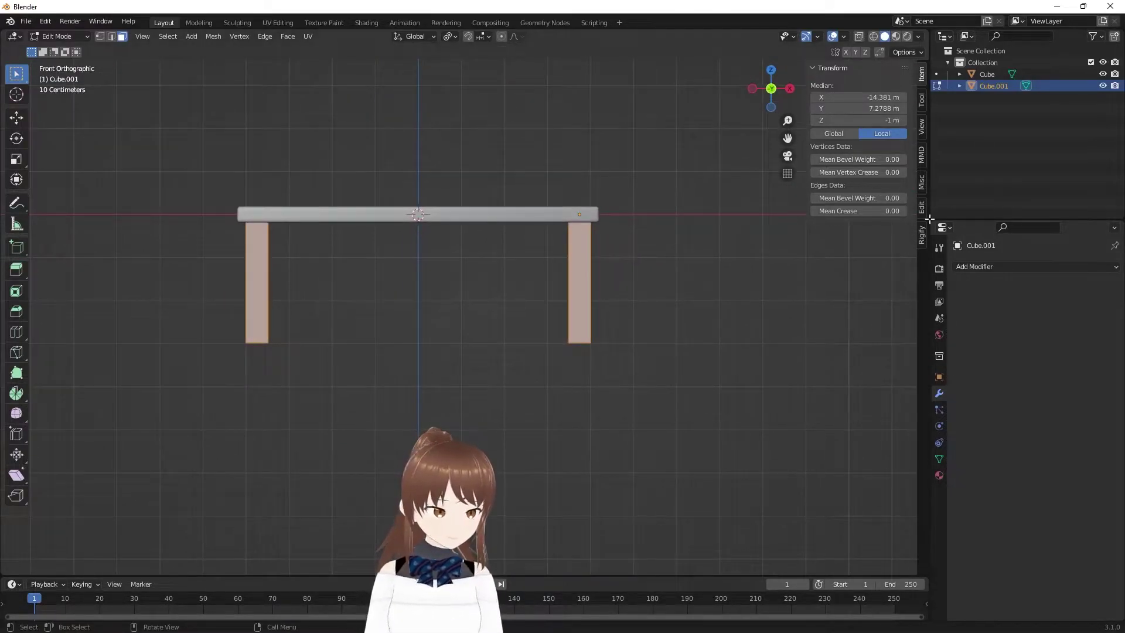
scroll(537, 294, "up", 2)
key("z")
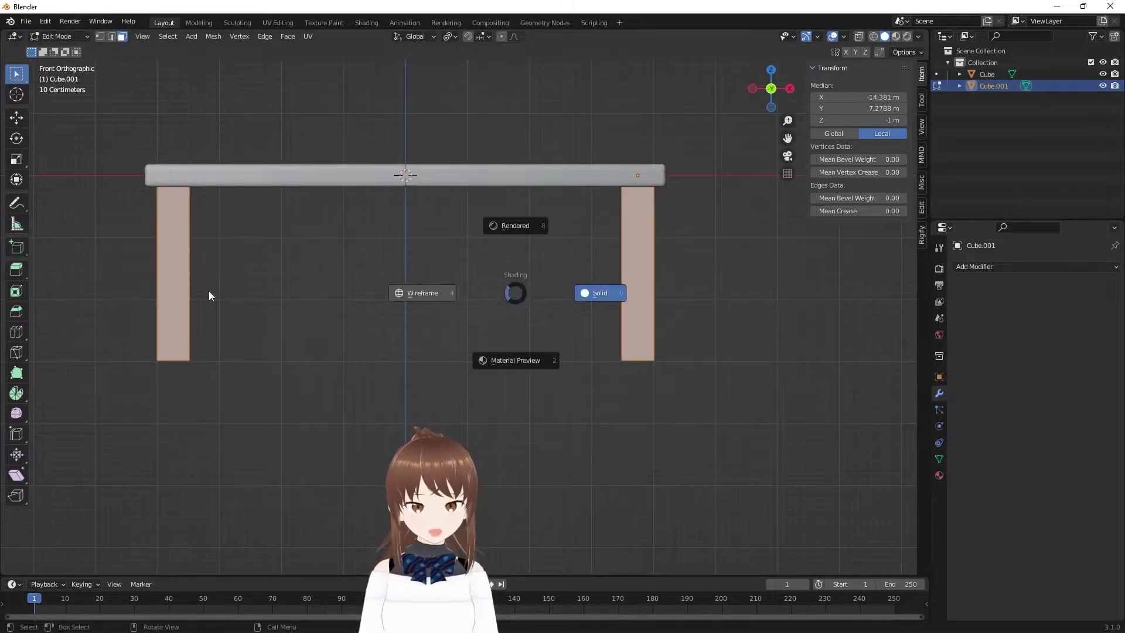
left_click(209, 294)
left_click_drag(63, 220, 758, 265)
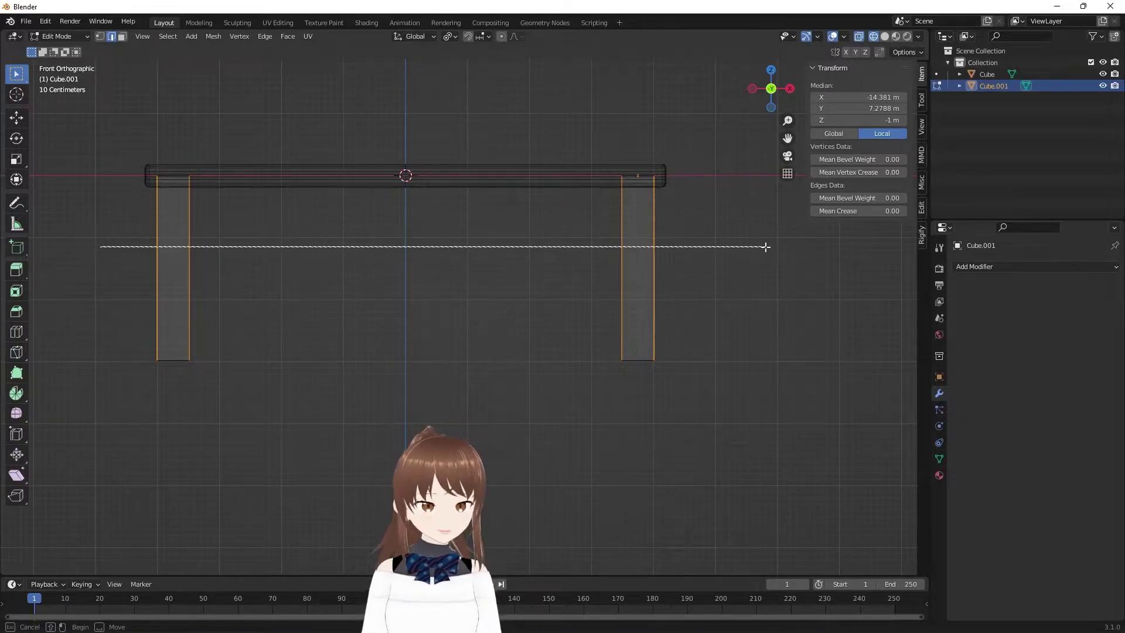
left_click_drag(766, 246, 766, 246)
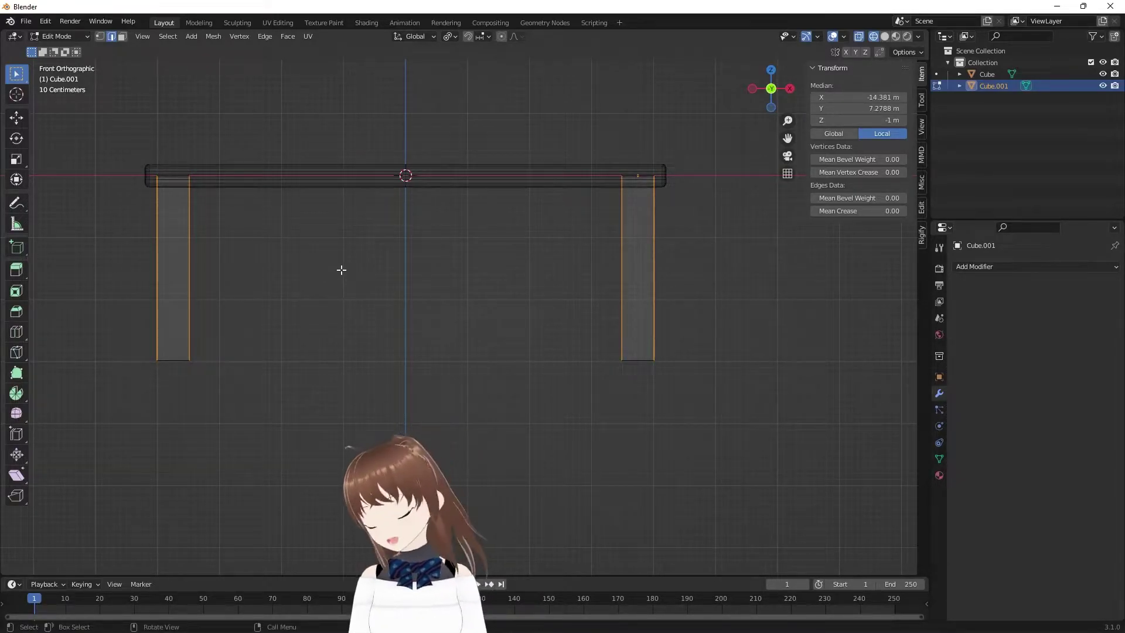
- Bevel the selected leg edges with 3 segments and a 0.549 m width
key("ctrl+b")
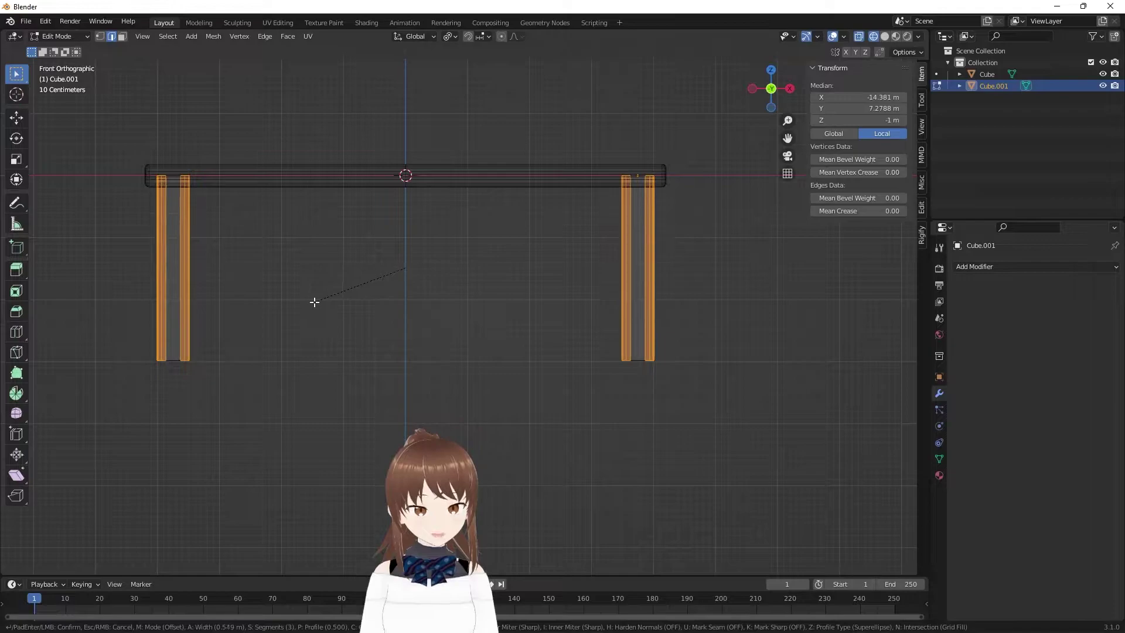
left_click(314, 301)
middle_click_drag(512, 301, 434, 321)
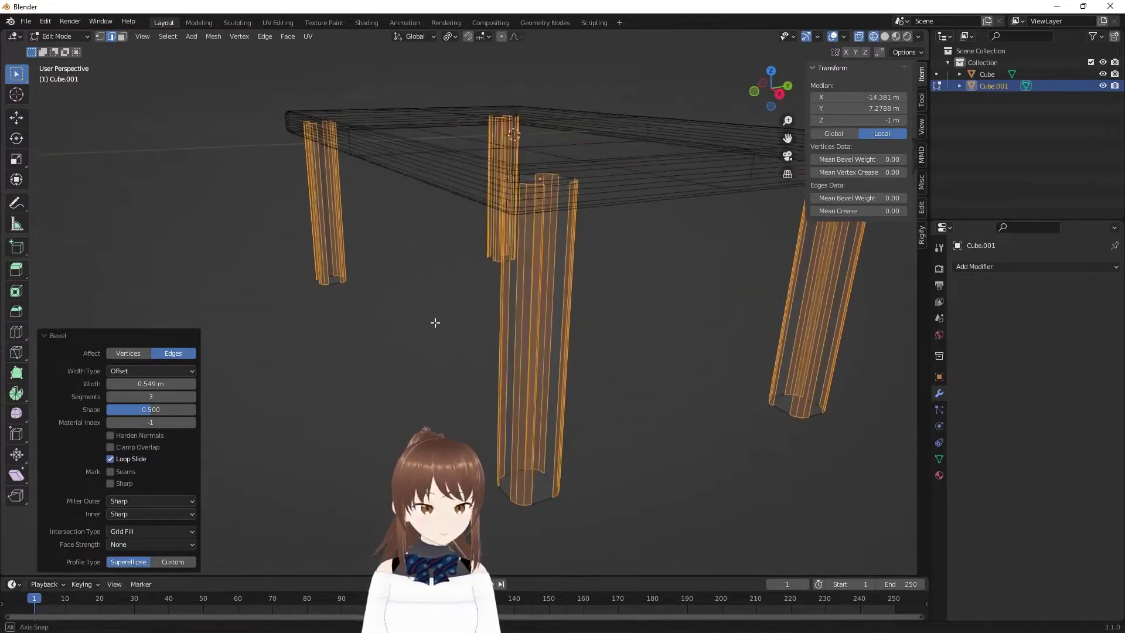
scroll(454, 329, "up", 3)
- Return to solid shading and Object Mode, then Shade Smooth the legs
key("shift+z")
mouse_move(613, 342)
middle_mouse_down()
mouse_move(587, 334)
mouse_move(605, 331)
middle_mouse_up()
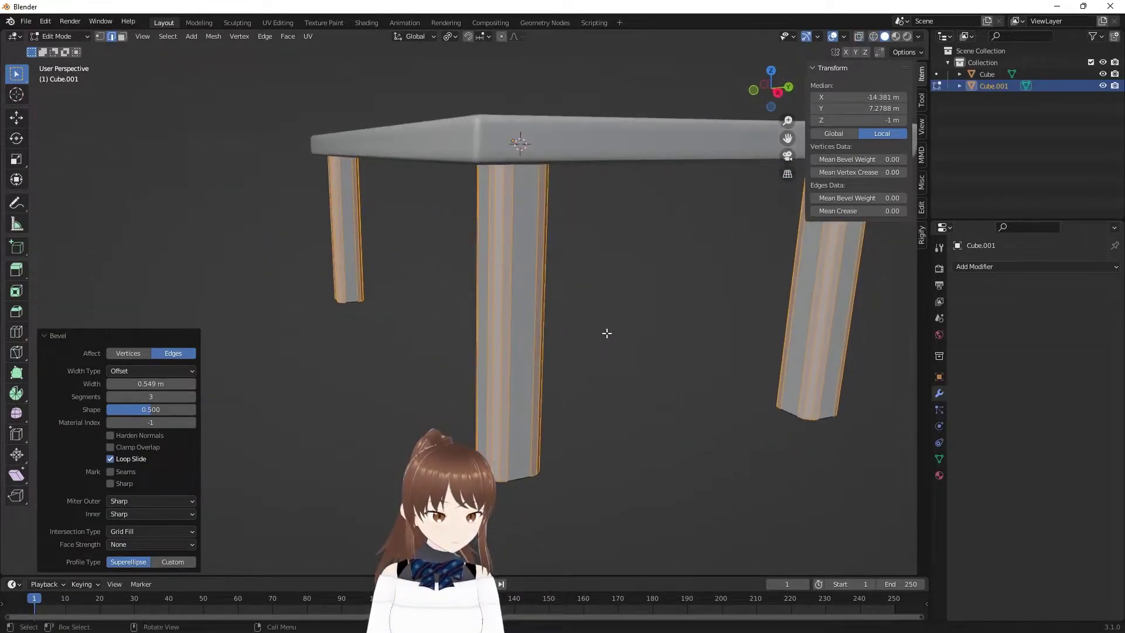
key("Tab")
right_click(512, 217)
left_click(512, 217)
mouse_move(532, 248)
middle_mouse_down()
mouse_move(588, 251)
mouse_move(931, 434)
middle_mouse_up()
- Enable Auto Smooth in the legs' Object Data properties
left_click(939, 459)
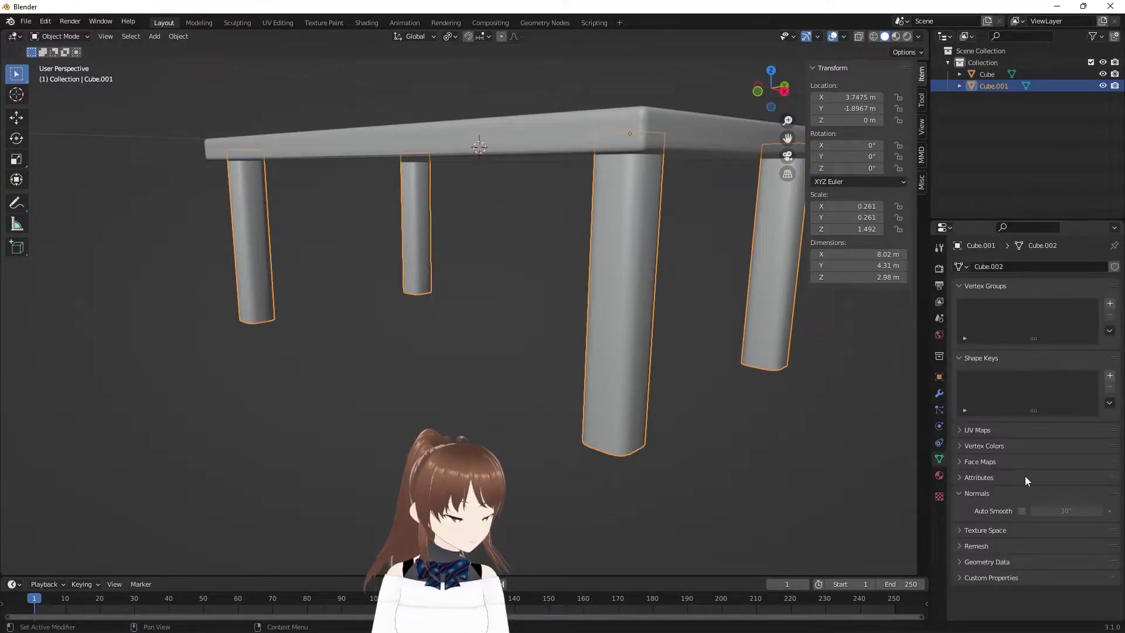
left_click(1021, 510)
scroll(719, 332, "up", 3)
mouse_move(719, 332)
middle_mouse_down()
mouse_move(677, 316)
mouse_move(628, 330)
mouse_move(710, 384)
mouse_move(736, 279)
mouse_move(785, 305)
mouse_move(666, 252)
mouse_move(793, 199)
mouse_move(734, 240)
mouse_move(706, 246)
mouse_move(706, 221)
mouse_move(679, 244)
mouse_move(551, 261)
mouse_move(481, 374)
middle_mouse_up()
key("KP_1")
scroll(546, 272, "down", 3)
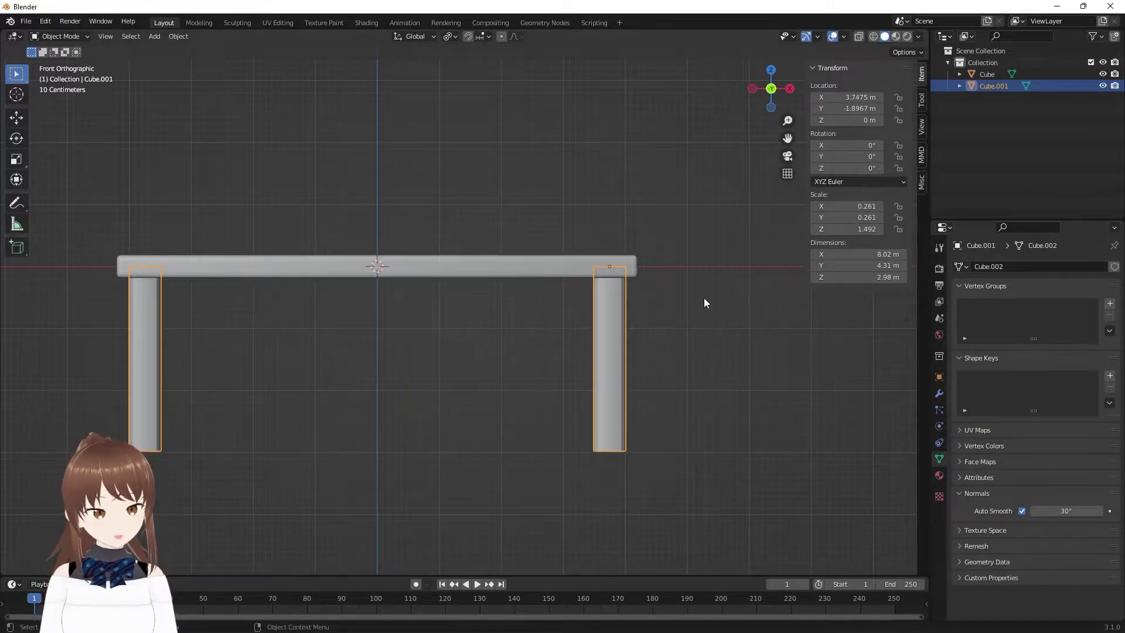
middle_click_drag(704, 298, 594, 272)
- Select the tabletop and legs and Join them into one object, Cube.001
left_click(568, 268)
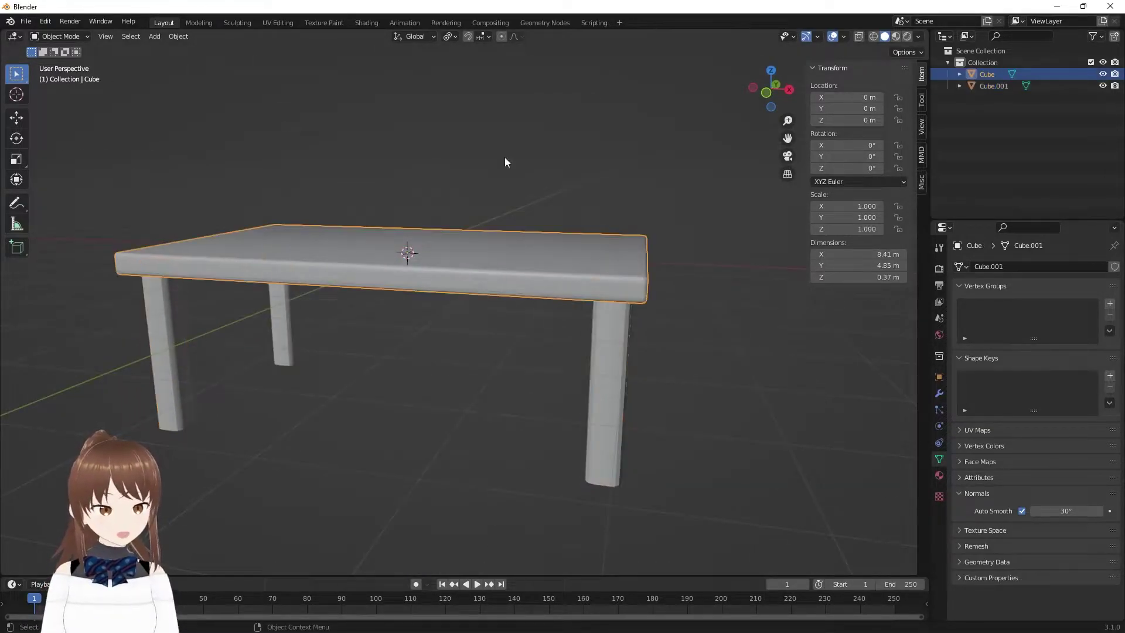
left_click(586, 372, "shift")
key("F3")
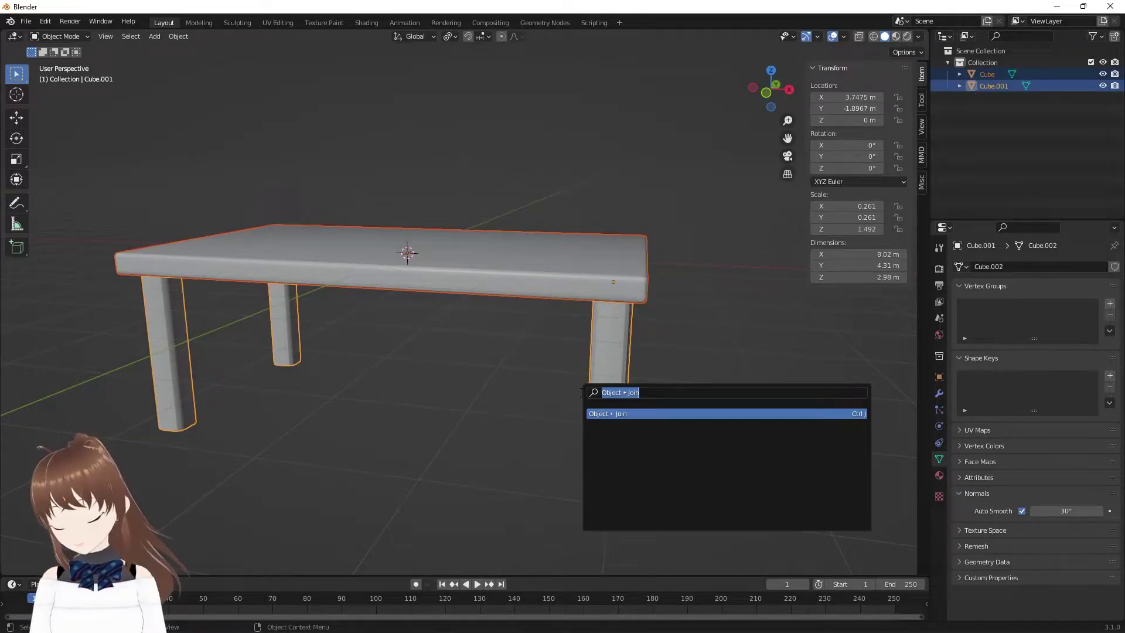
type("jo")
key("Return")
mouse_move(581, 391)
middle_mouse_down()
mouse_move(537, 357)
mouse_move(628, 281)
mouse_move(570, 279)
mouse_move(542, 329)
mouse_move(617, 395)
mouse_move(515, 394)
mouse_move(568, 414)
mouse_move(600, 382)
mouse_move(617, 454)
middle_mouse_up()
- In edit mode, set the transform pivot point to the 3D cursor
key("Tab")
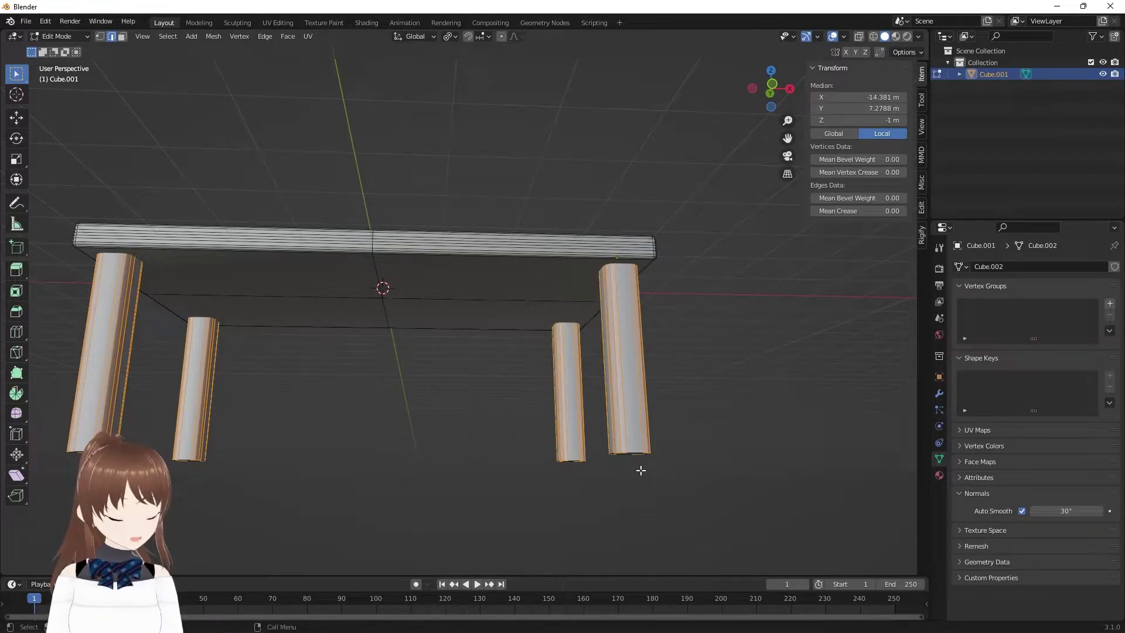
key("KP_1")
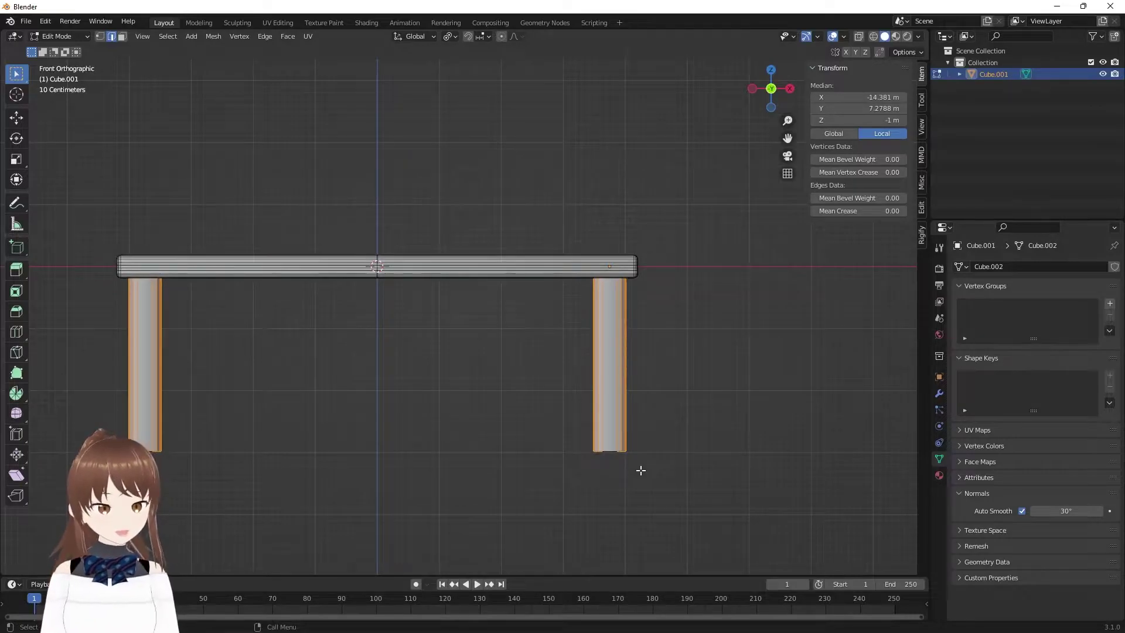
left_click(454, 40)
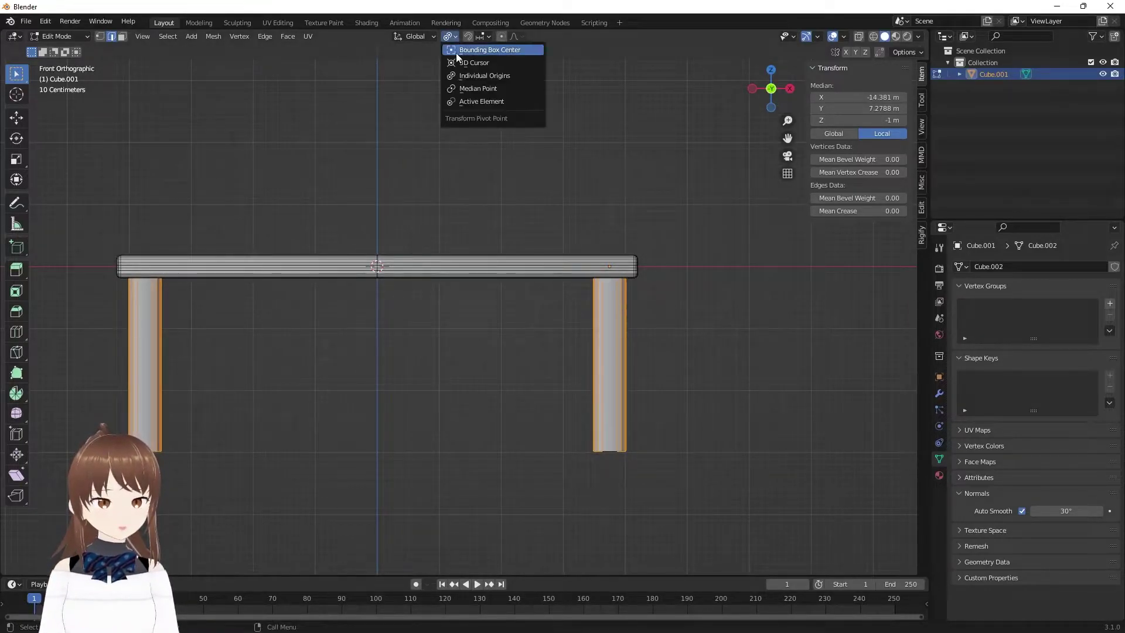
left_click(463, 65)
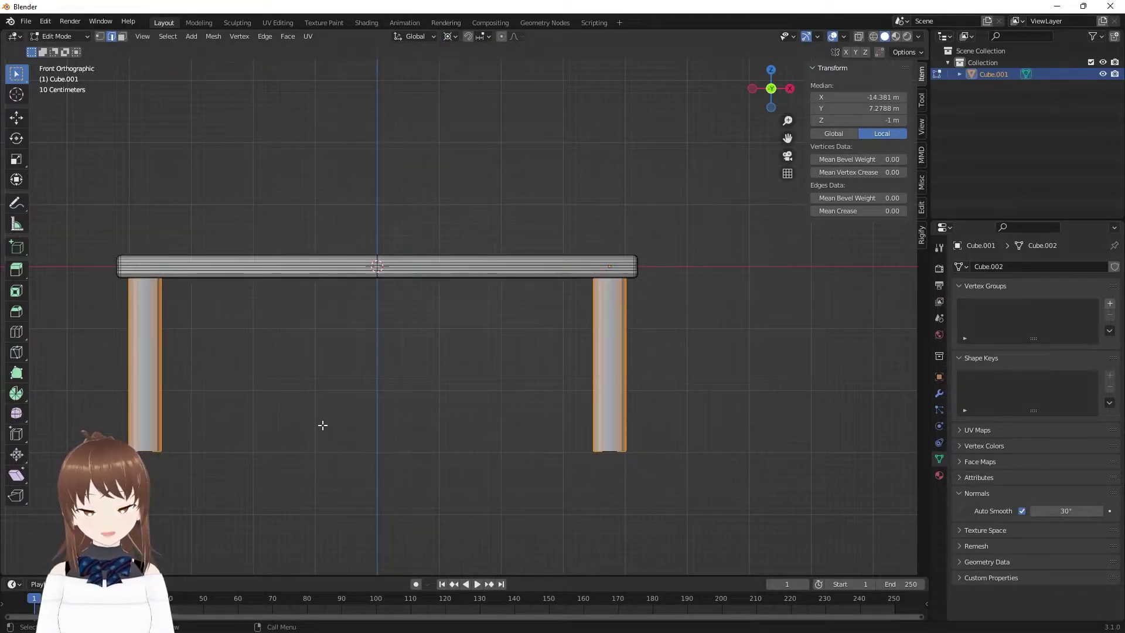
key("Tab")
key("Tab")
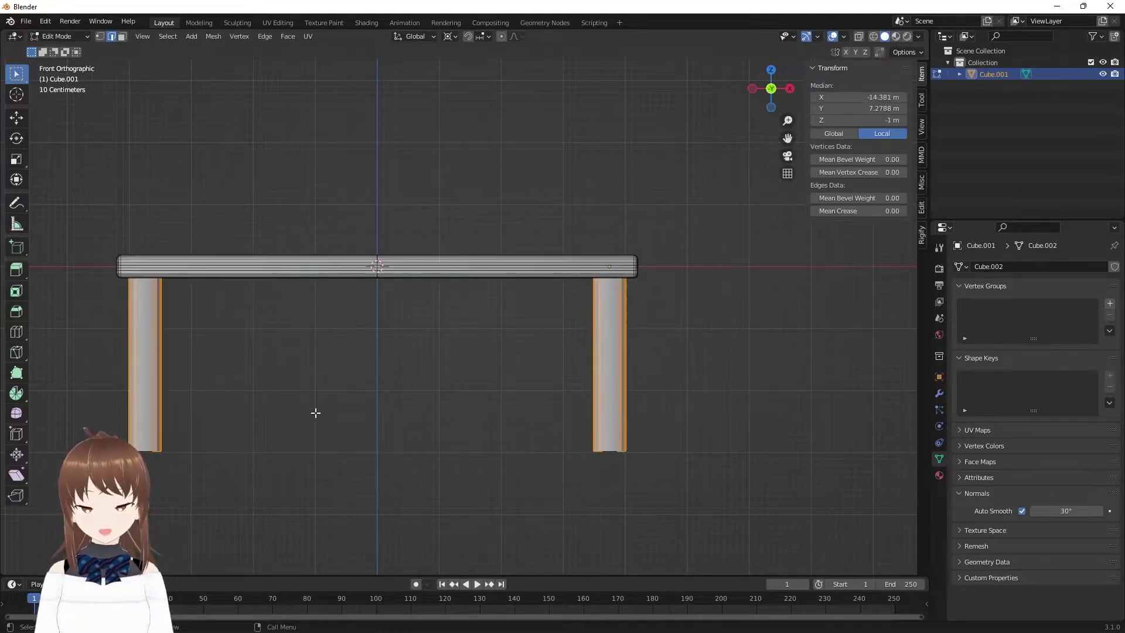
- Edge-select only the bottom edges of the table legs
key("ctrl+Tab")
left_click(196, 397)
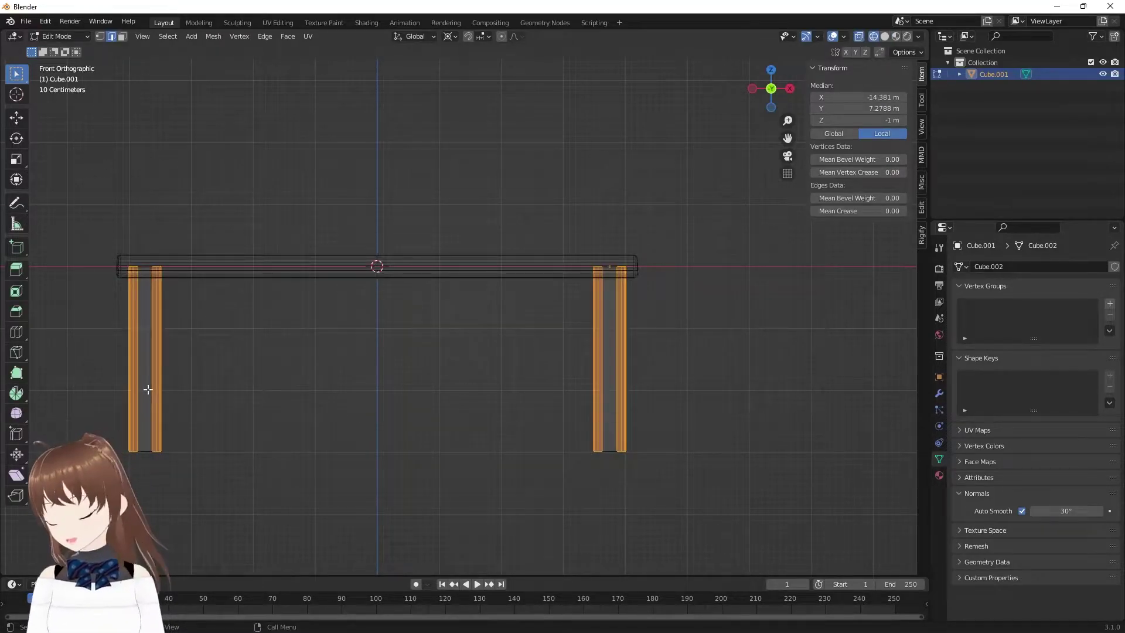
left_click(74, 411)
left_click_drag(68, 410, 748, 549)
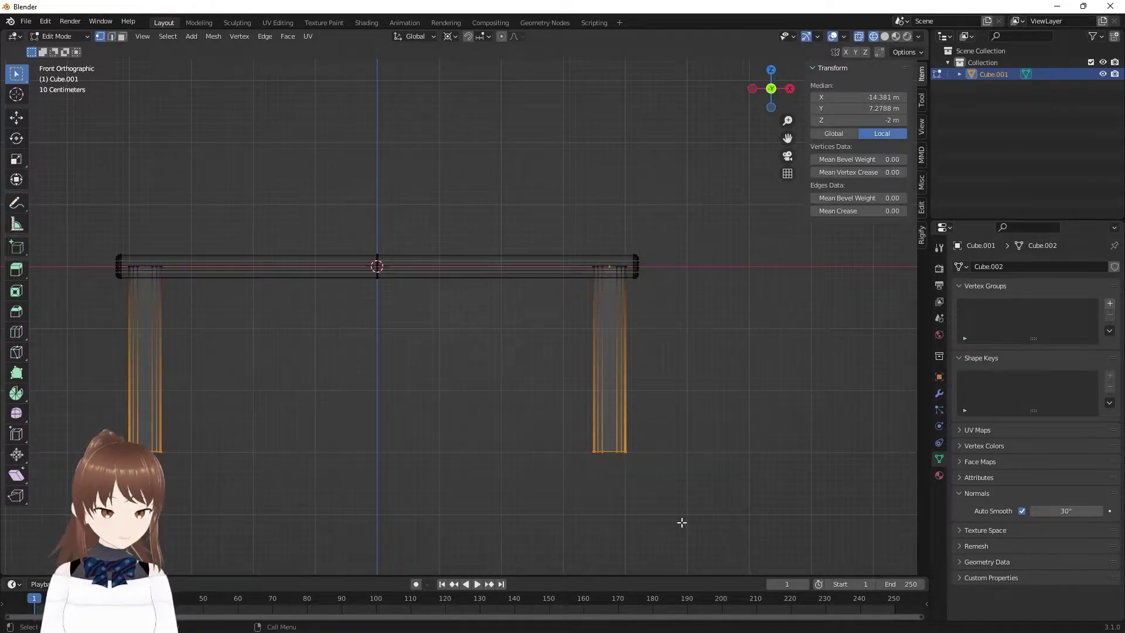
scroll(681, 522, "down", 1)
- Scale the leg bottoms outward and lower them along Z so the feet splay
key("s")
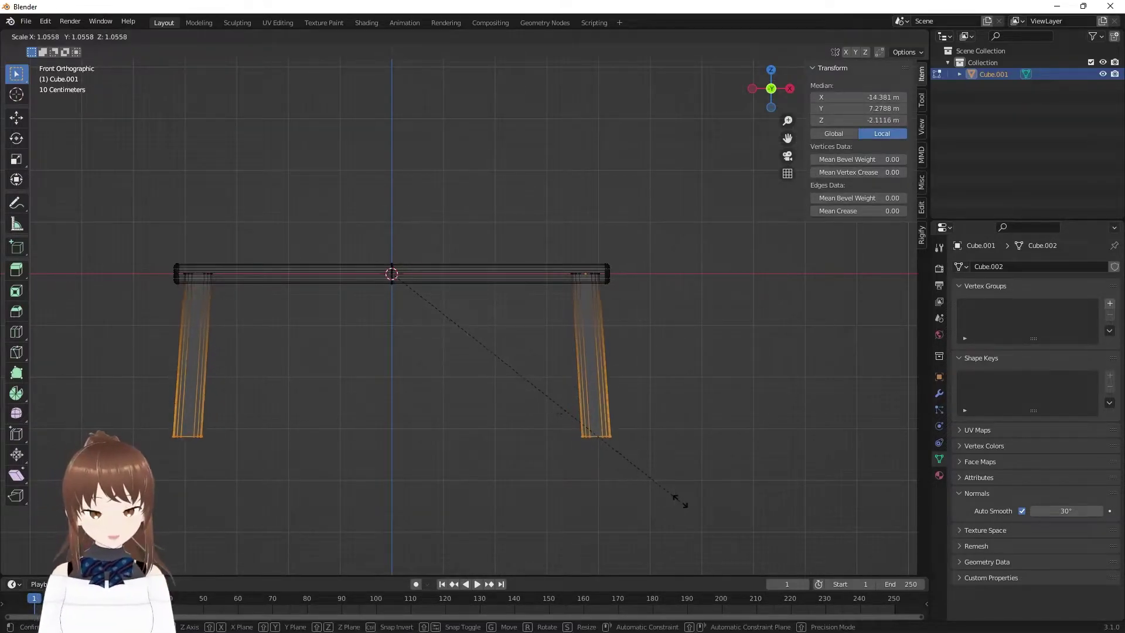
left_click(755, 497)
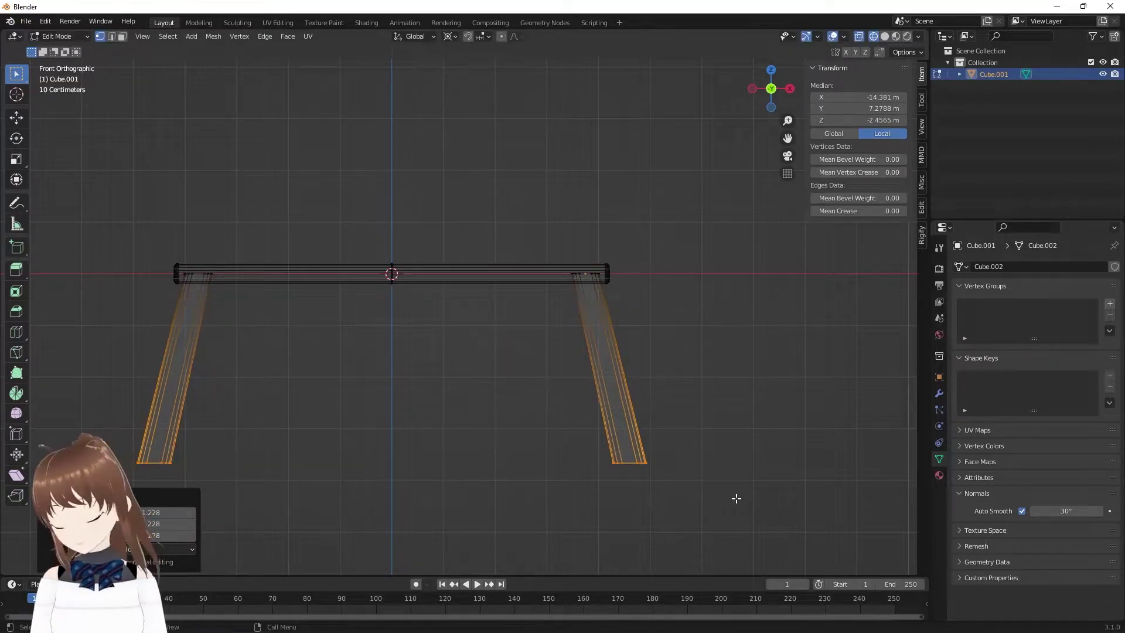
key("g")
key("z")
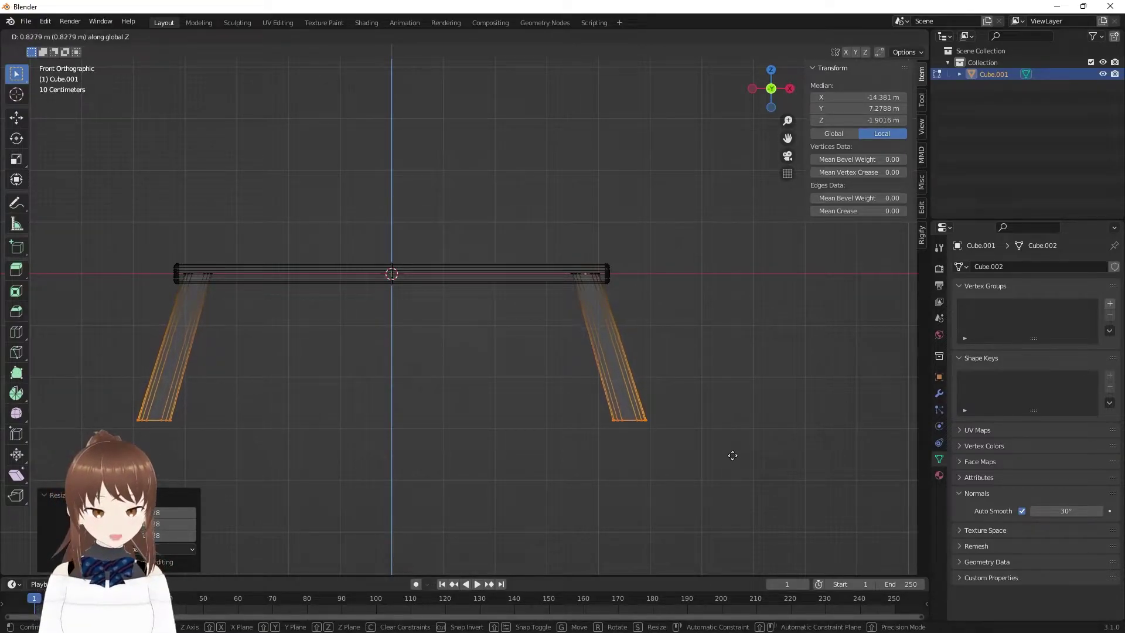
left_click(732, 462)
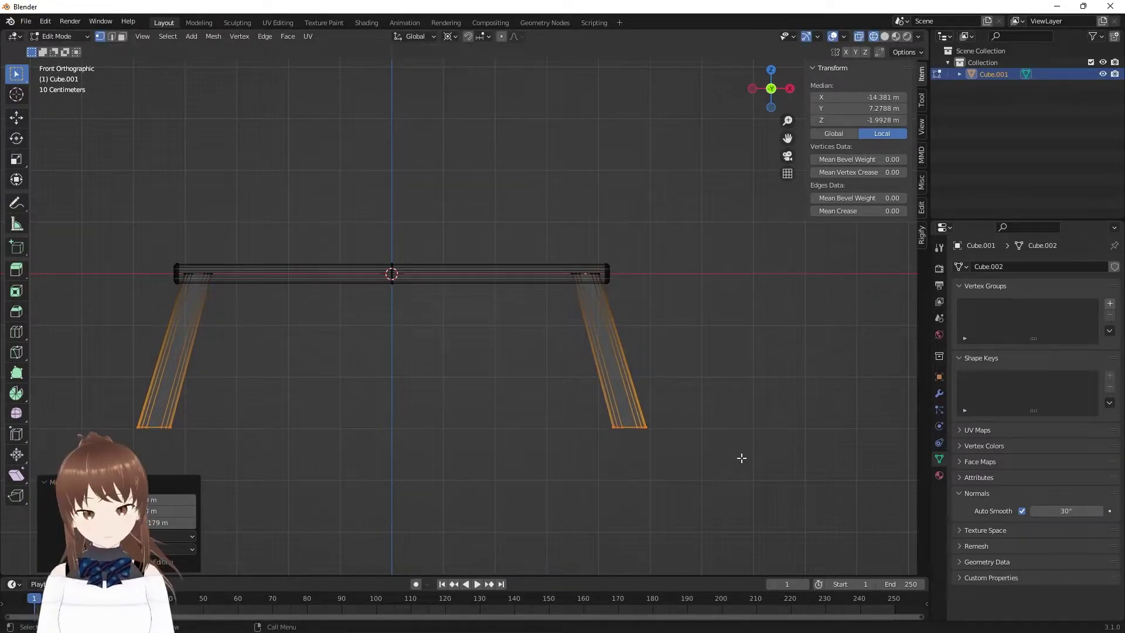
key("s")
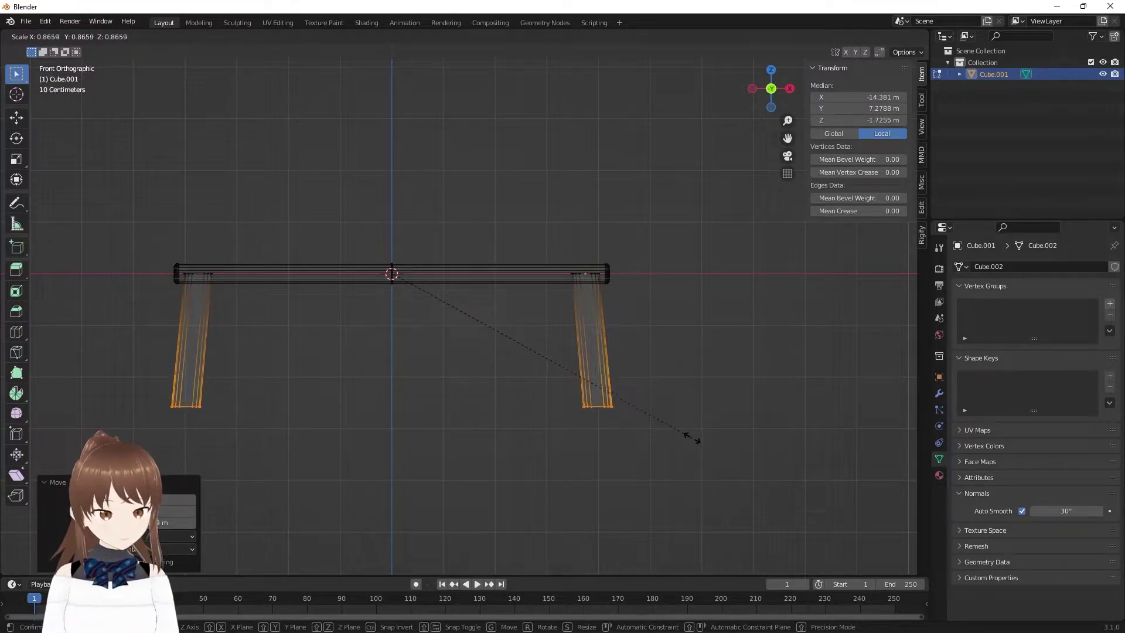
left_click(692, 436)
key("g")
key("z")
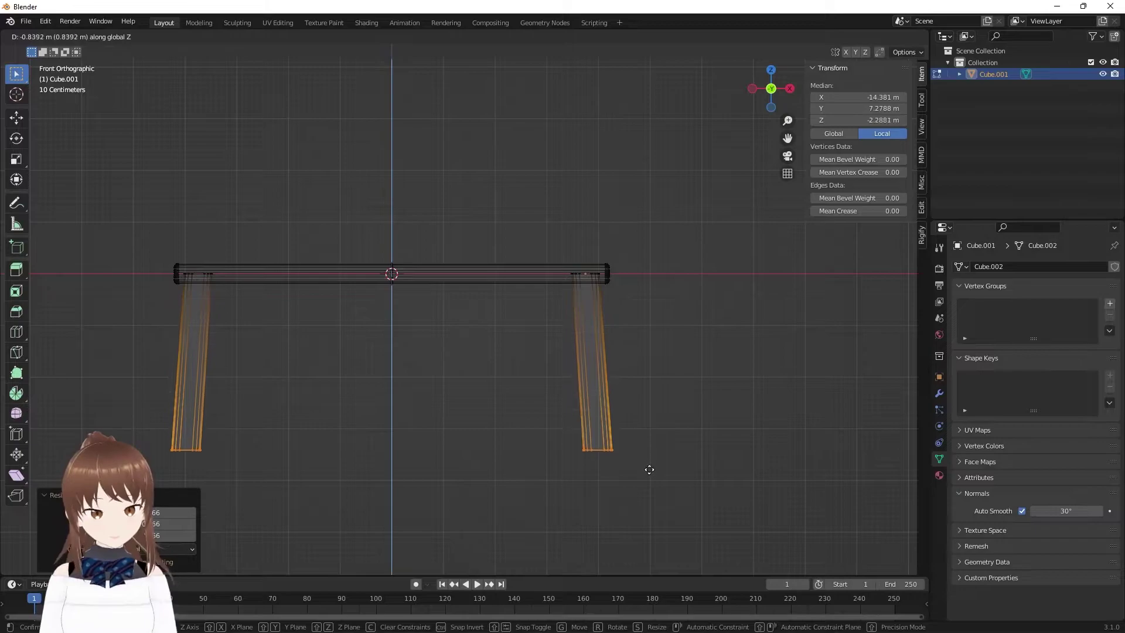
left_click(647, 468)
mouse_move(658, 445)
middle_mouse_down()
mouse_move(512, 460)
mouse_move(582, 494)
mouse_move(650, 500)
mouse_move(645, 551)
mouse_move(605, 497)
mouse_move(634, 439)
mouse_move(672, 459)
mouse_move(515, 422)
mouse_move(473, 360)
middle_mouse_up()
scroll(672, 460, "up", 2)
- Deselect the table and hide it from the viewport in the Outliner
key("Tab")
mouse_move(582, 410)
middle_mouse_down()
mouse_move(507, 403)
mouse_move(527, 413)
mouse_move(442, 385)
mouse_move(464, 469)
mouse_move(427, 403)
mouse_move(442, 445)
middle_mouse_up()
left_click(527, 414)
key("KP_1")
scroll(427, 403, "down", 2)
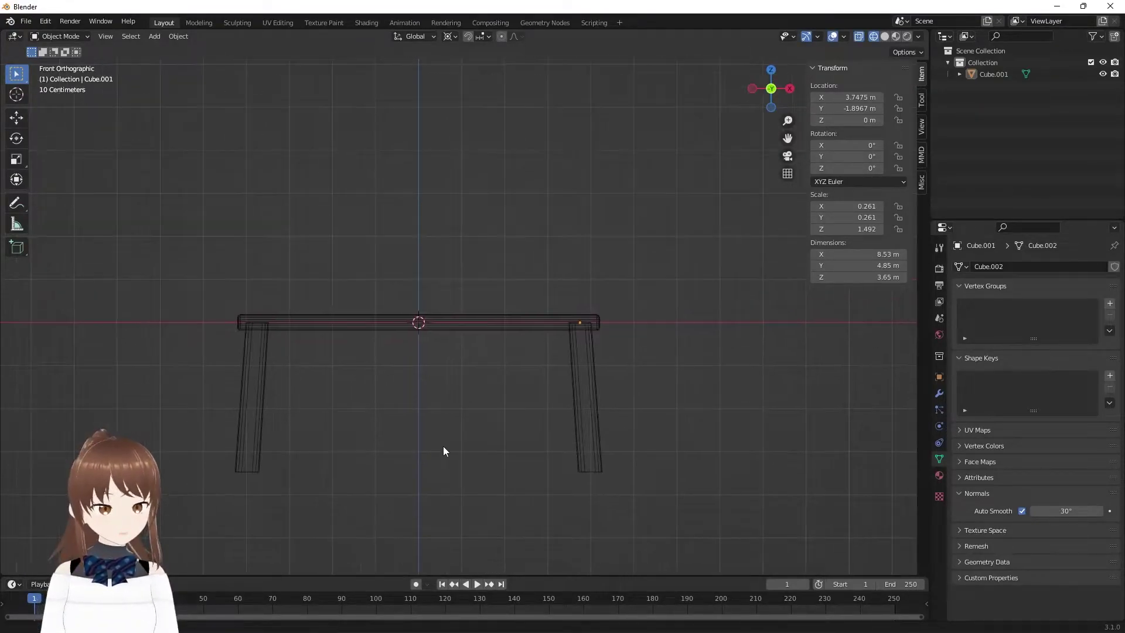
scroll(423, 405, "up", 2)
scroll(423, 406, "up", 1)
middle_click_drag(423, 405, 472, 357, "shift")
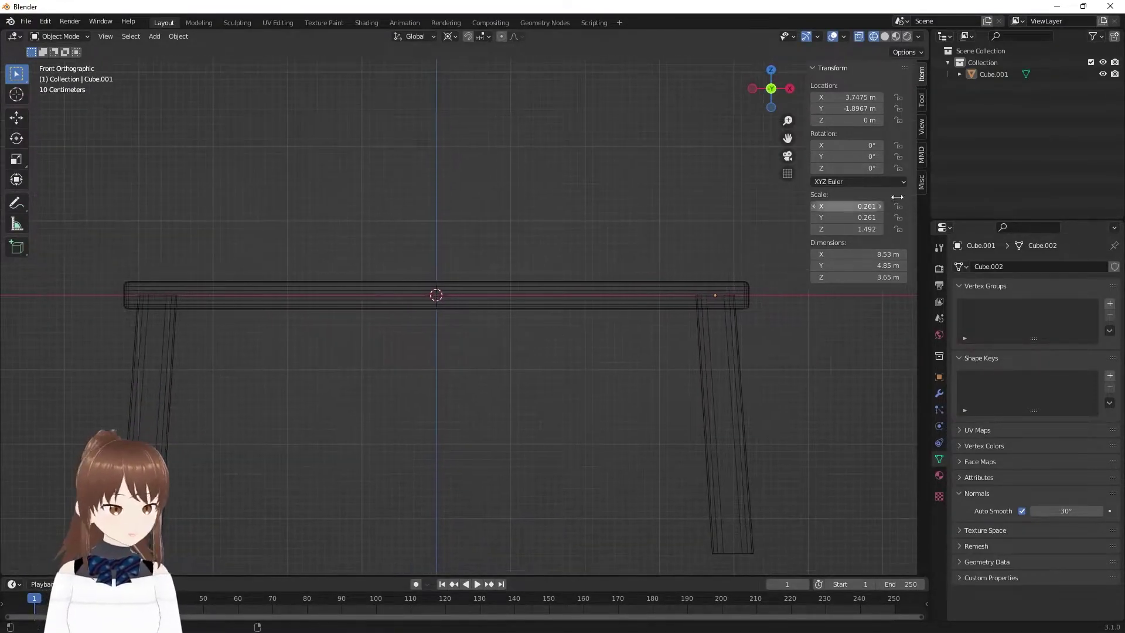
left_click(1103, 74)
mouse_move(445, 255)
middle_mouse_down()
mouse_move(350, 253)
mouse_move(426, 245)
mouse_move(434, 280)
middle_mouse_up()
key("KP_1")
- Add a 2 m UV sphere (32 segments, 16 rings) at the origin, undoing a wrong sphere first
key("F3")
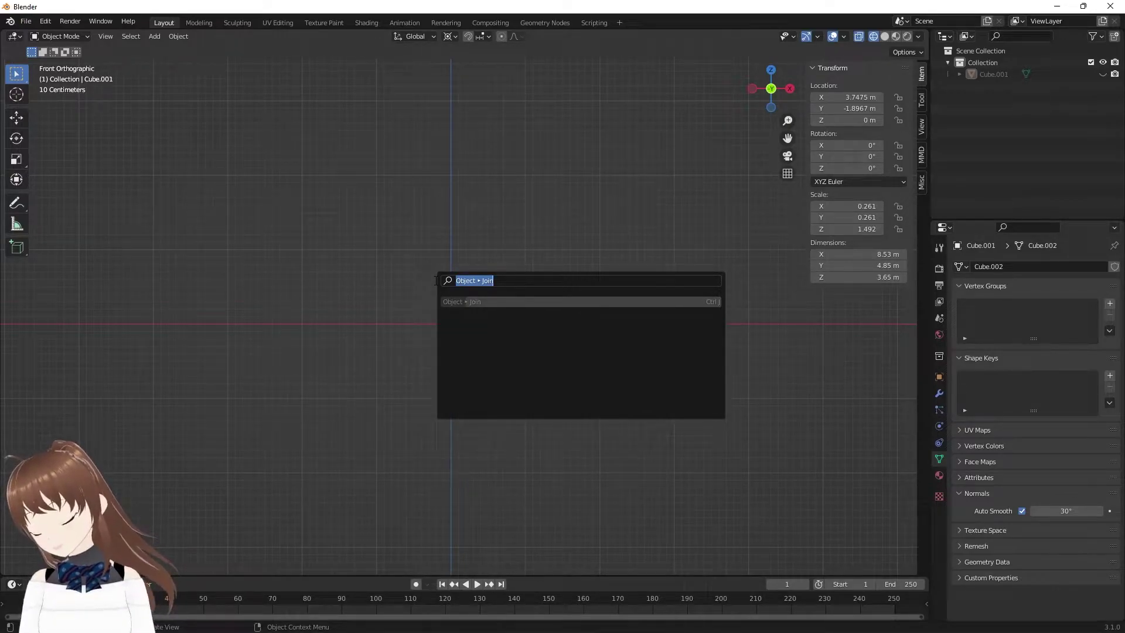
type("sphe")
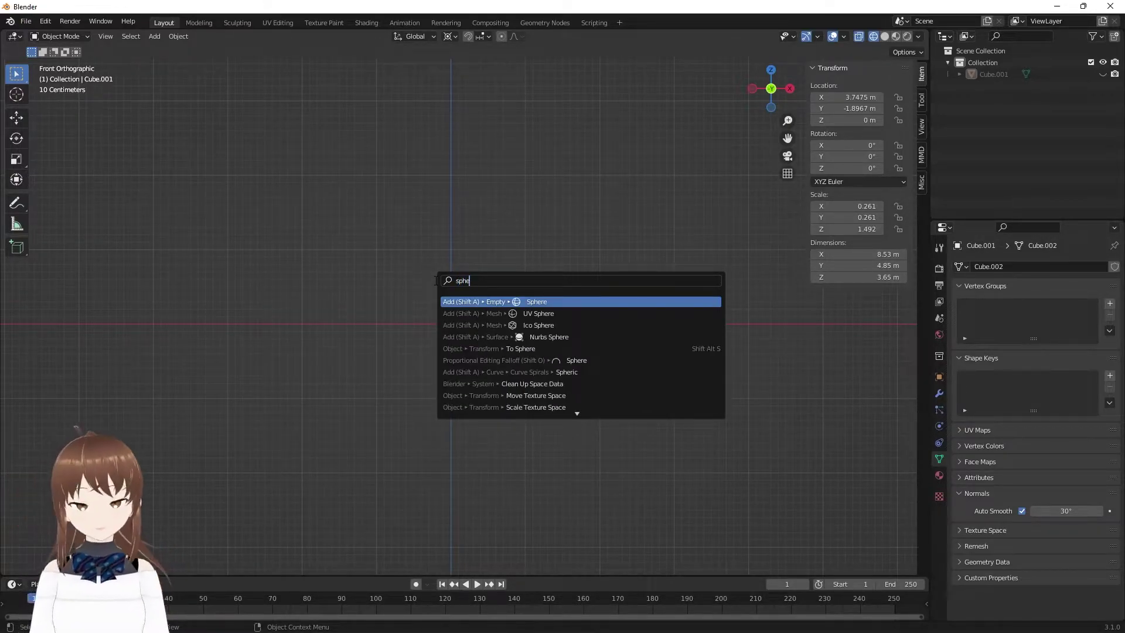
key("Return")
key("ctrl+z")
key("F3")
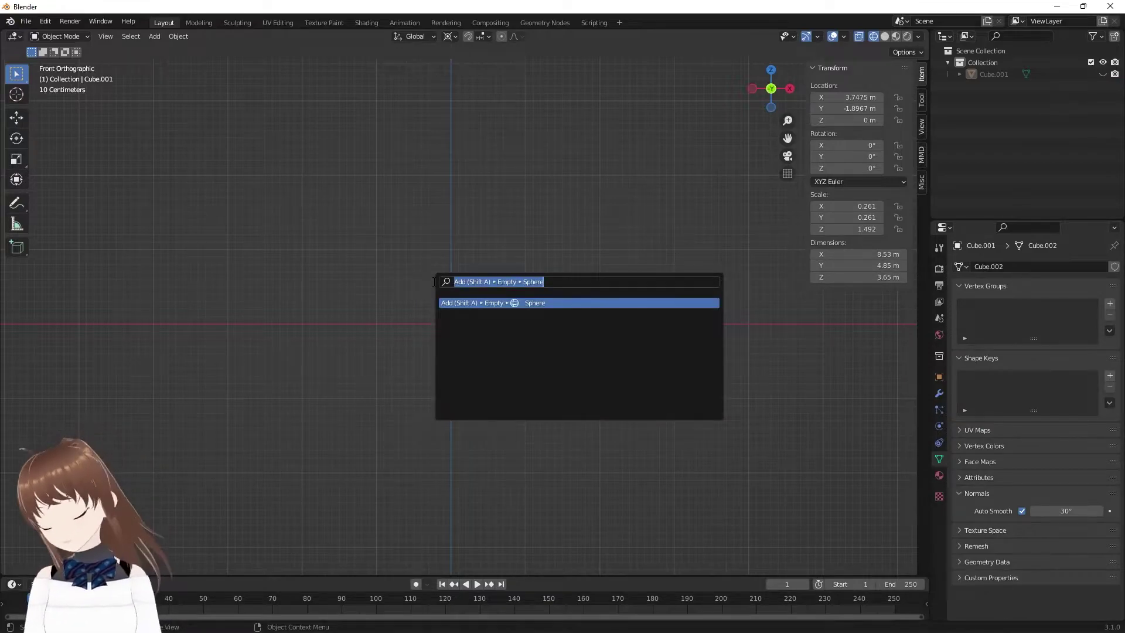
type("uv")
key("Return")
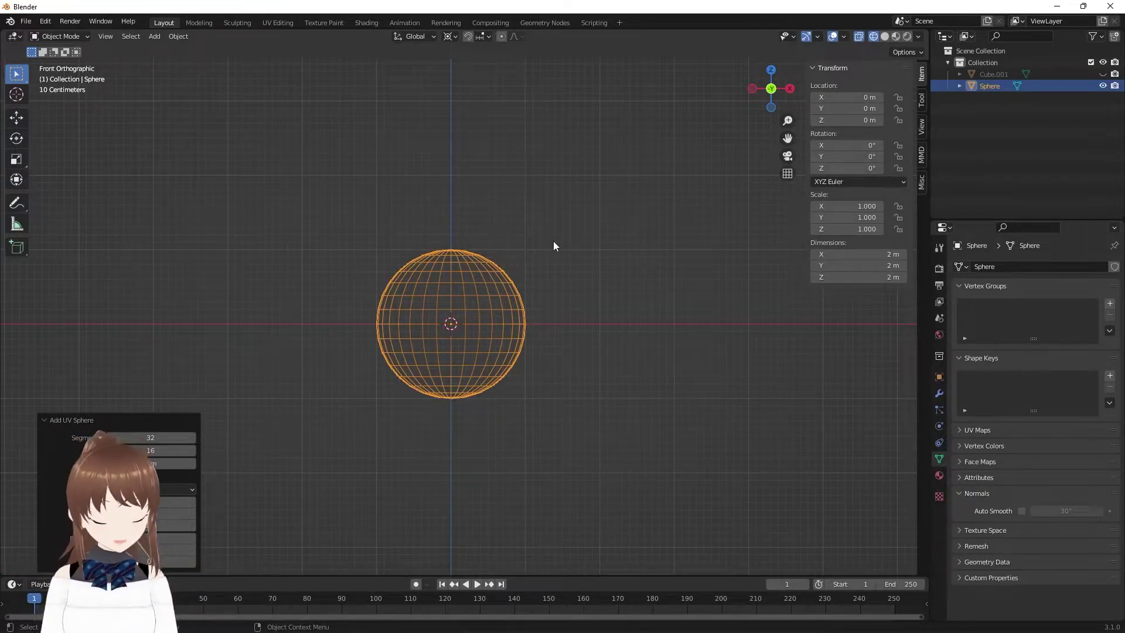
- Box-select the sphere's top cap and extrude it up into a neck ending near Z 2.0084 m
middle_click_drag(553, 241, 552, 290, "shift")
key("Tab")
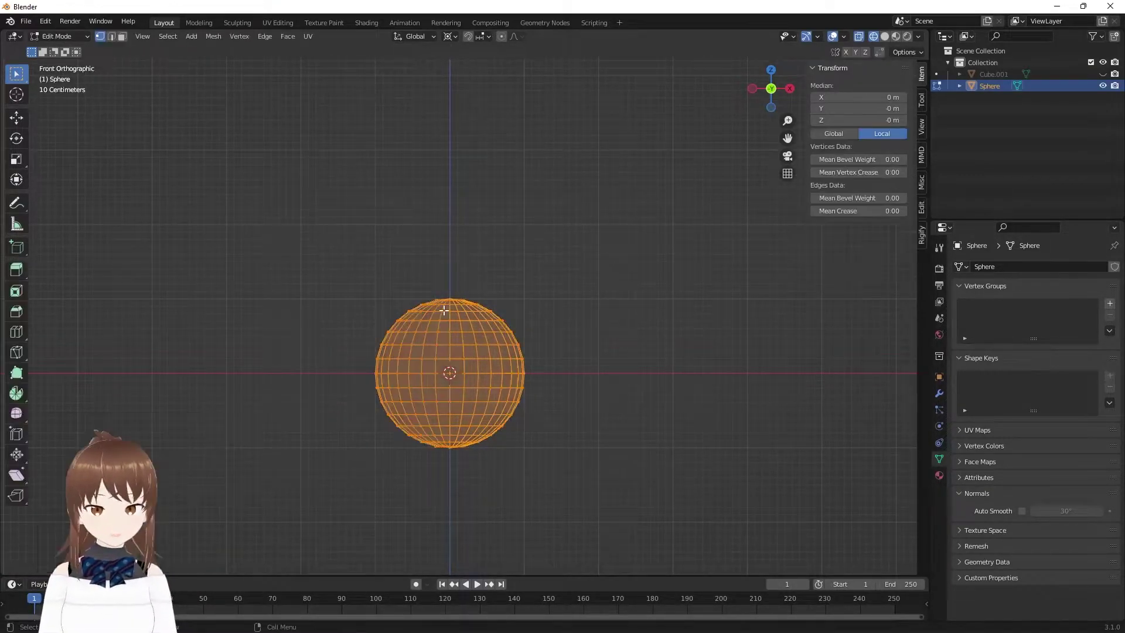
left_click_drag(371, 271, 538, 313)
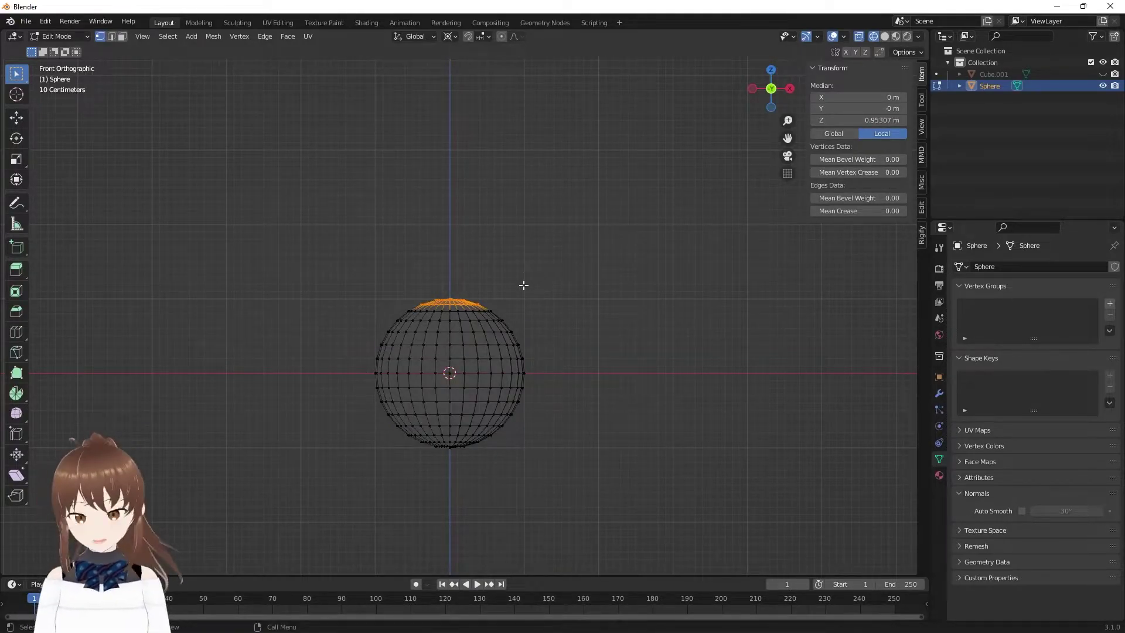
key("e")
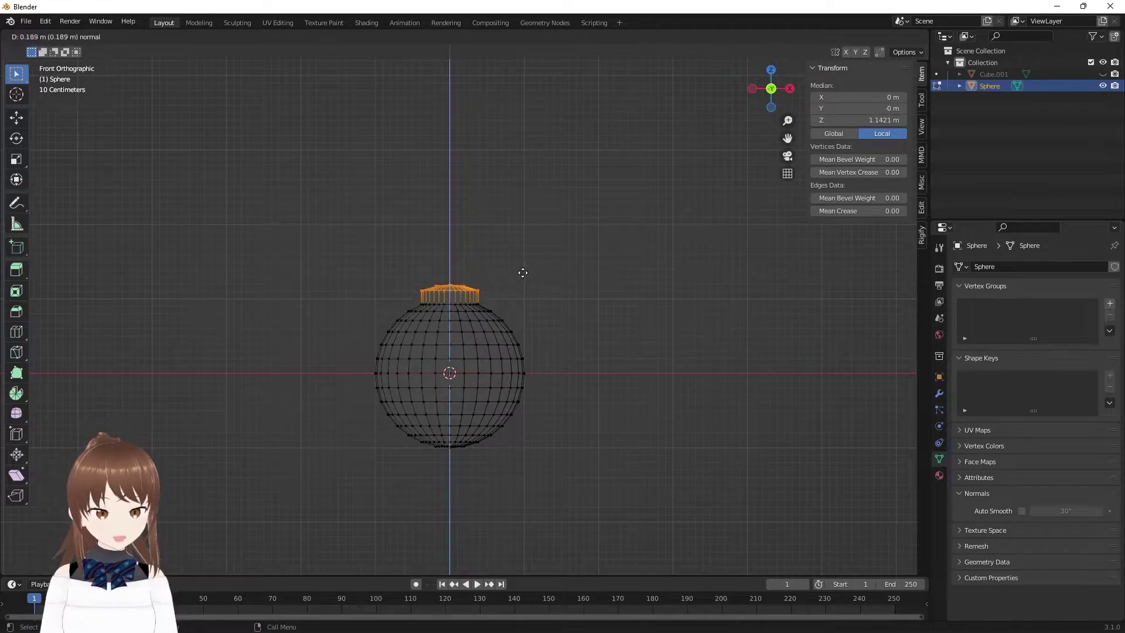
left_click(528, 208)
middle_click_drag(527, 209, 508, 234)
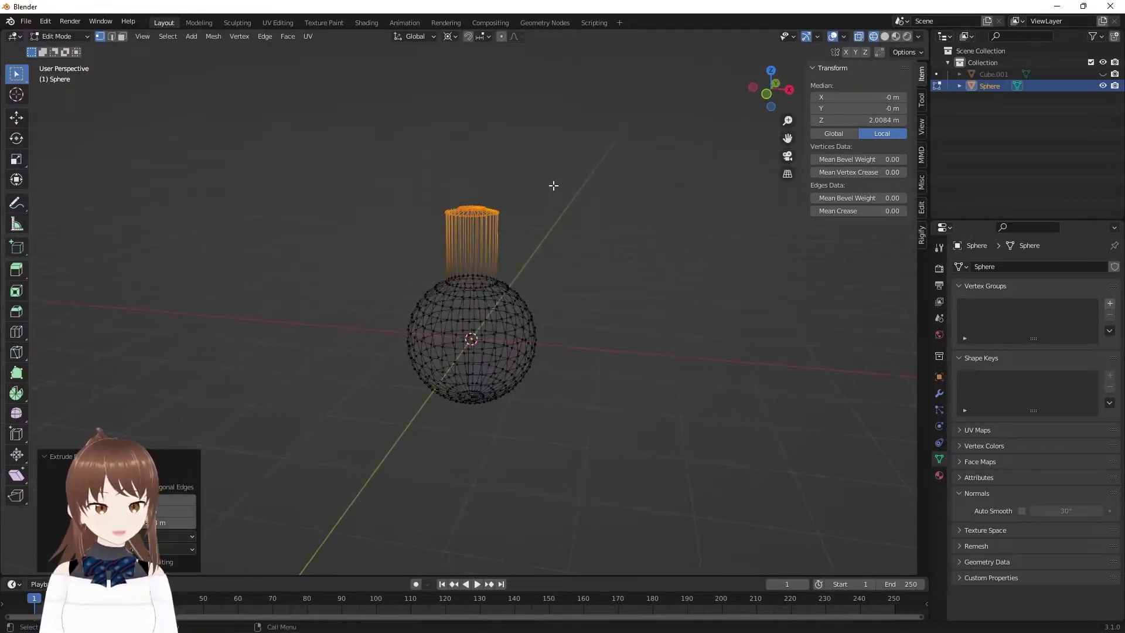
middle_click_drag(553, 184, 514, 232)
scroll(513, 232, "up", 3)
mouse_move(572, 150)
middle_mouse_down()
mouse_move(603, 239)
mouse_move(536, 186)
mouse_move(549, 212)
mouse_move(589, 164)
middle_mouse_up()
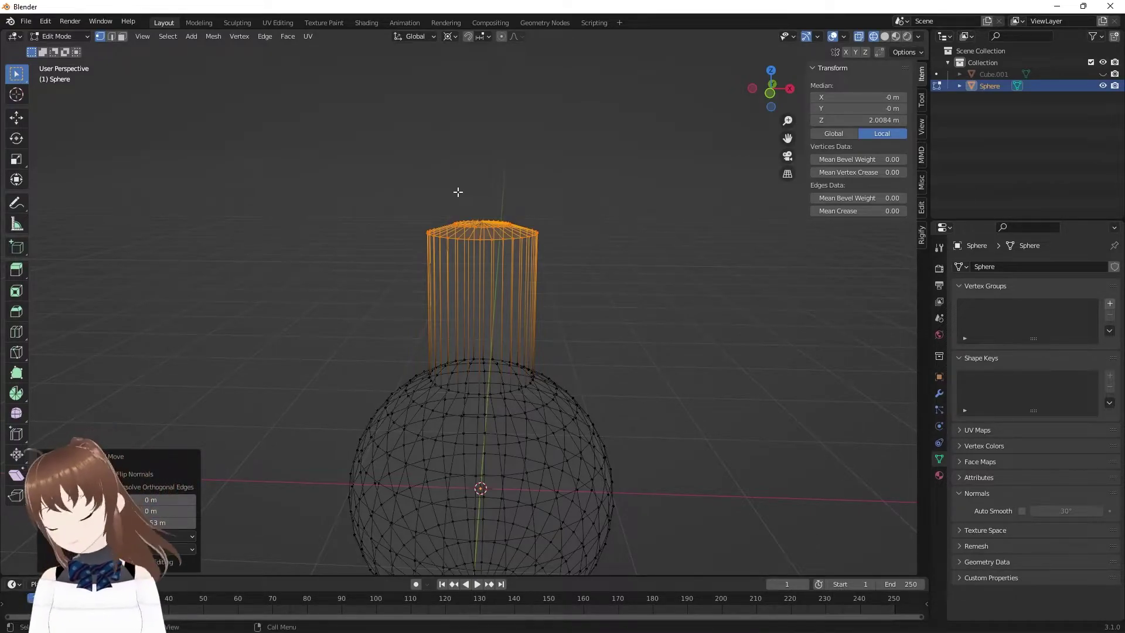
key("KP_1")
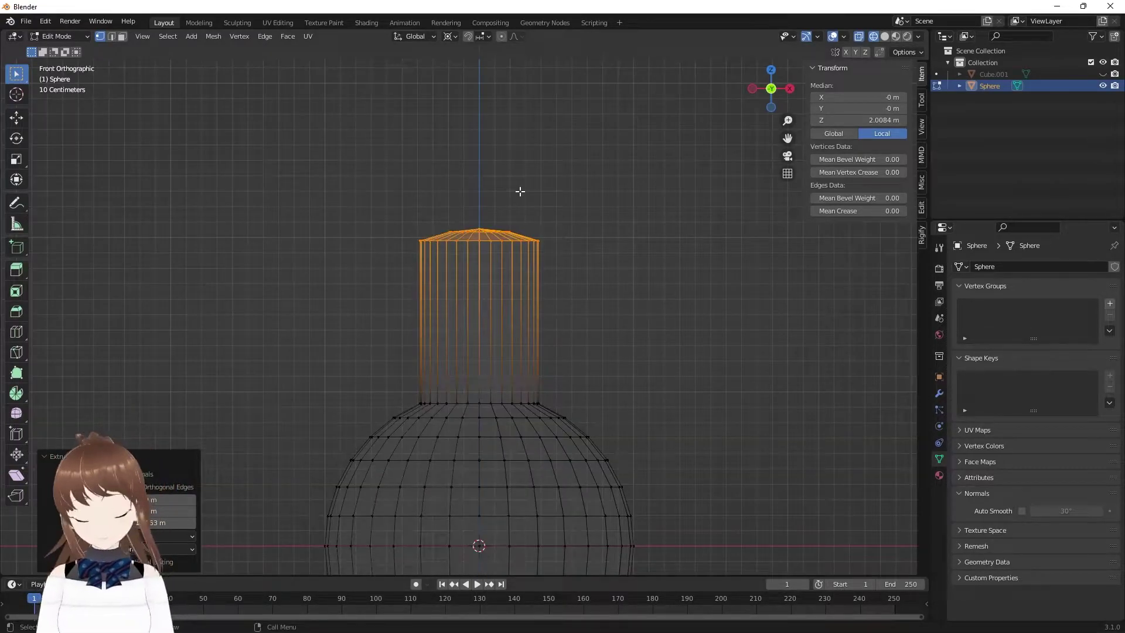
key("s")
key("Escape")
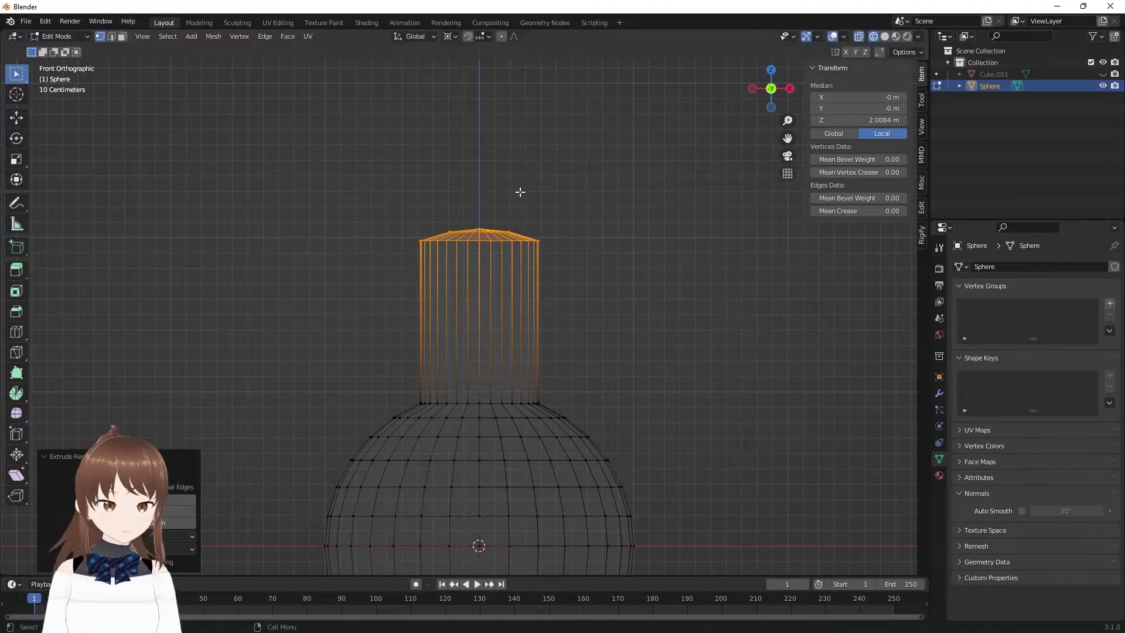
- Set the pivot to individual origins and flatten the neck's top ring with scale Z 0
left_click(455, 38)
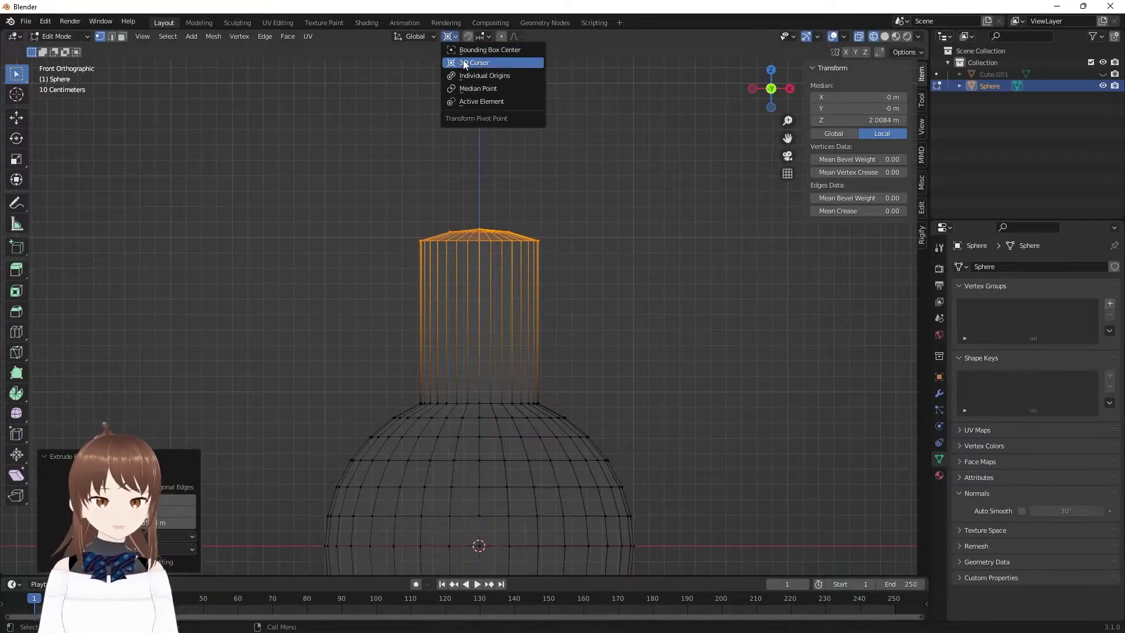
left_click(470, 75)
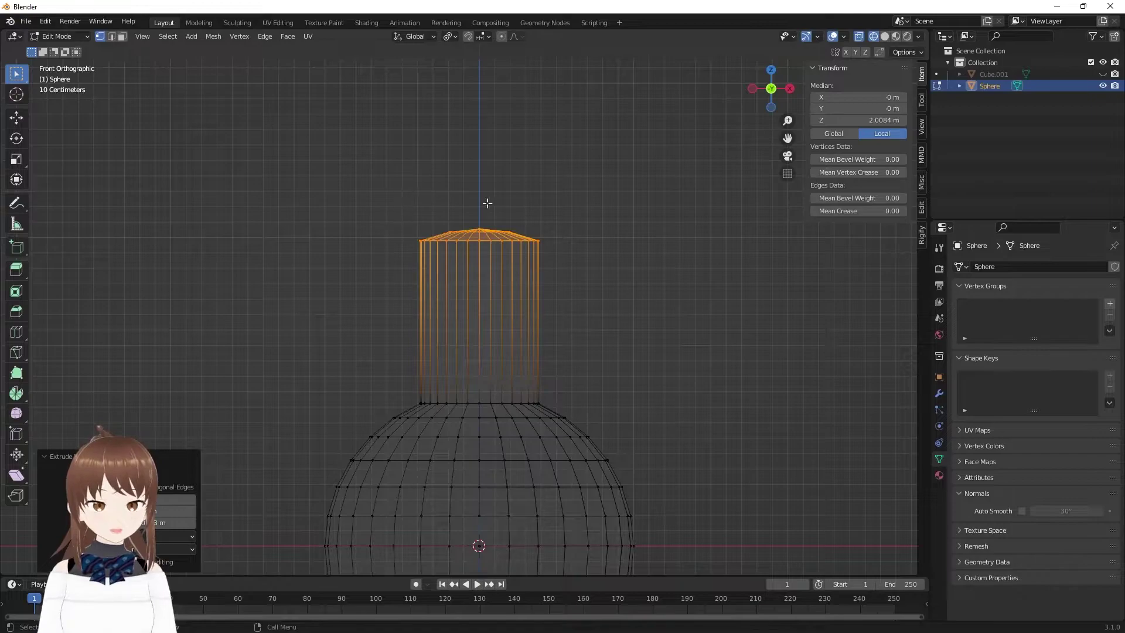
key("s")
type("z")
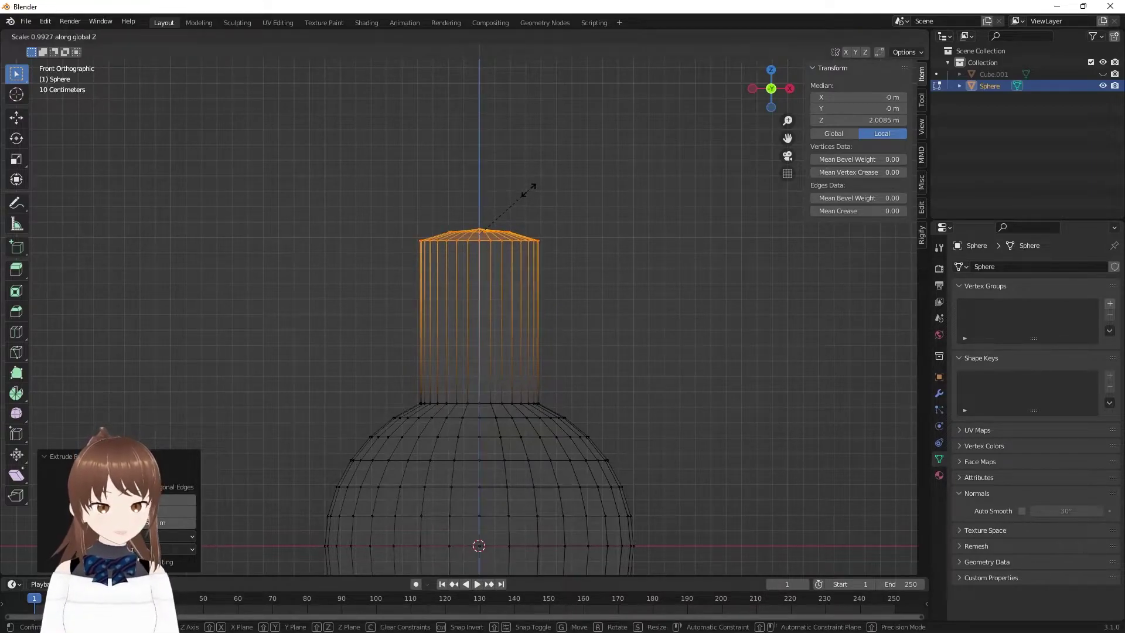
type("0")
key("Return")
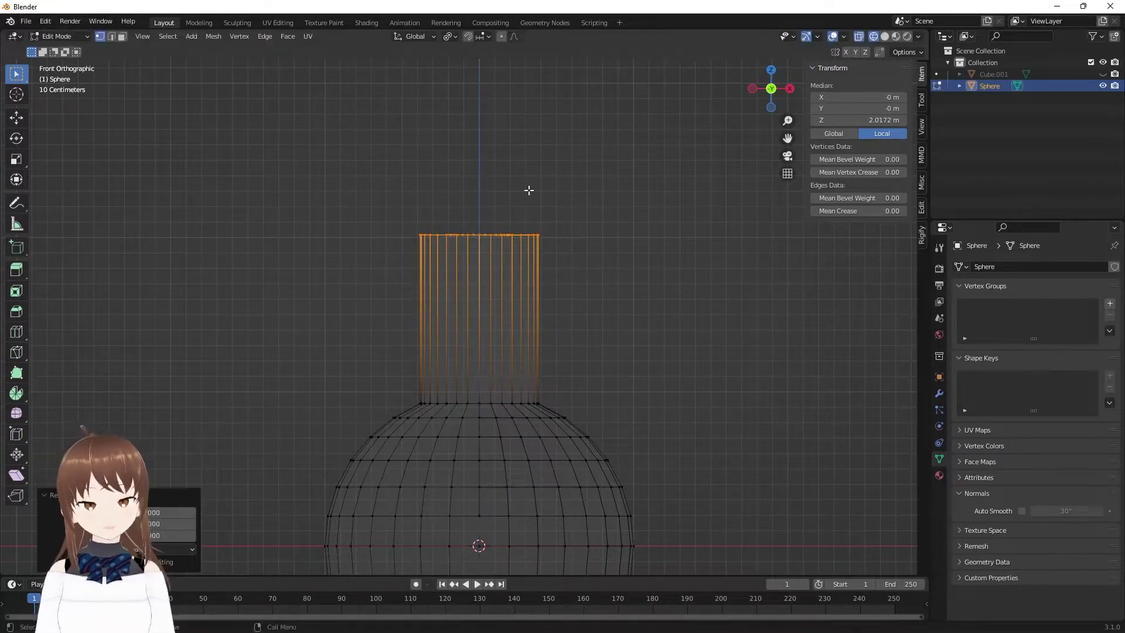
mouse_move(529, 190)
middle_mouse_down()
mouse_move(457, 233)
mouse_move(432, 206)
mouse_move(577, 195)
mouse_move(560, 198)
middle_mouse_up()
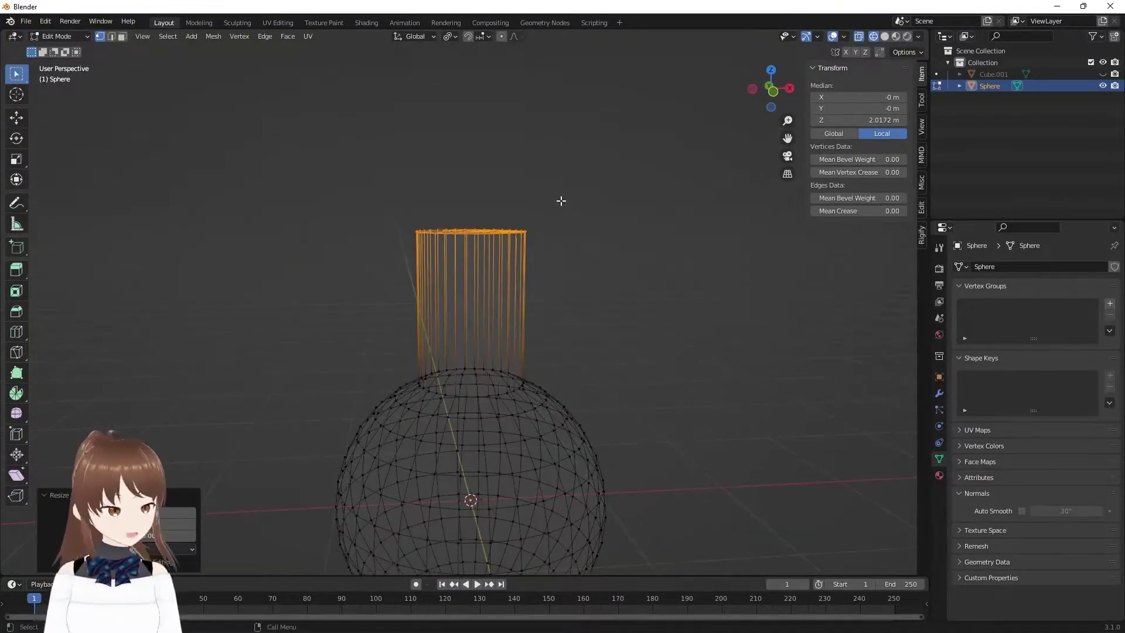
key("KP_1")
scroll(546, 320, "up", 1)
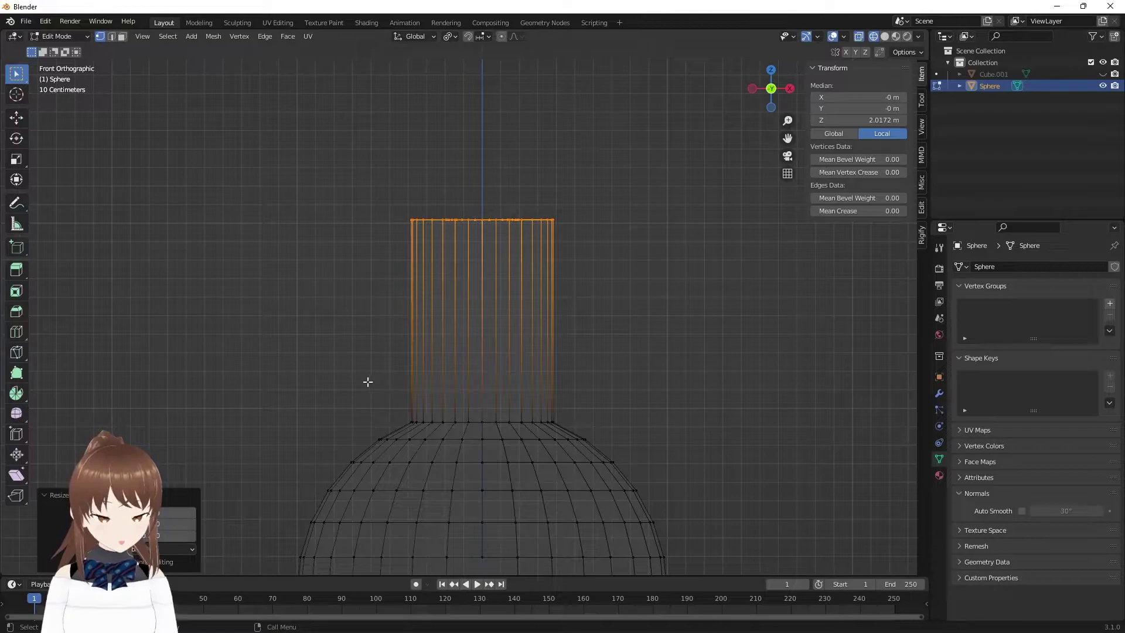
scroll(368, 382, "down", 1)
- Scale the neck's bottom ring to about 0.86 with smooth proportional editing
left_click_drag(395, 383, 564, 416)
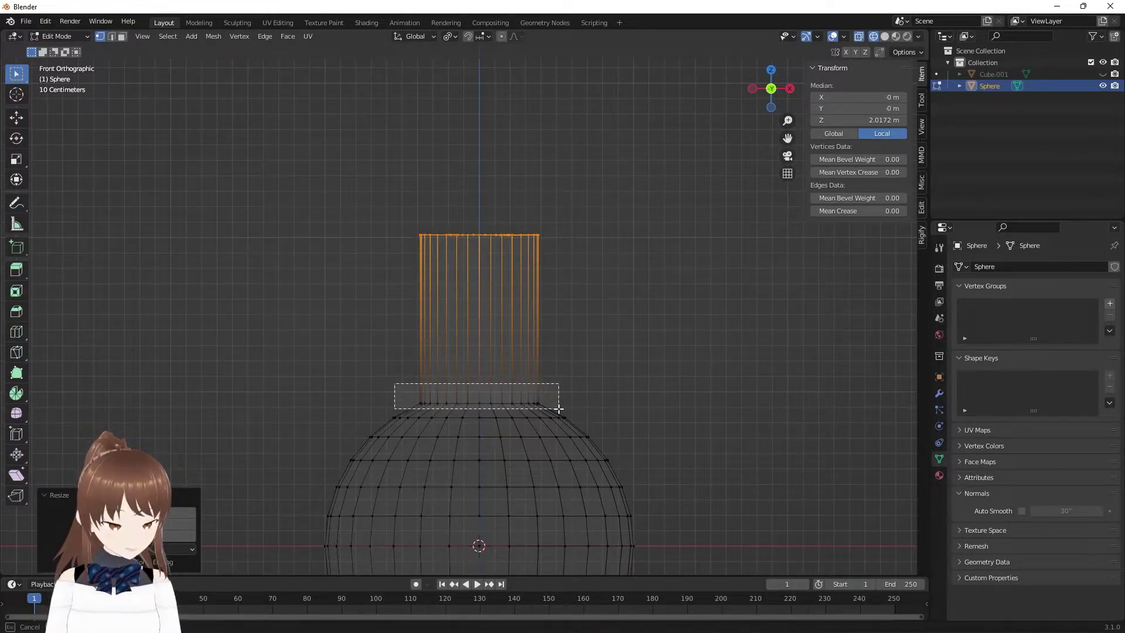
left_click(502, 36)
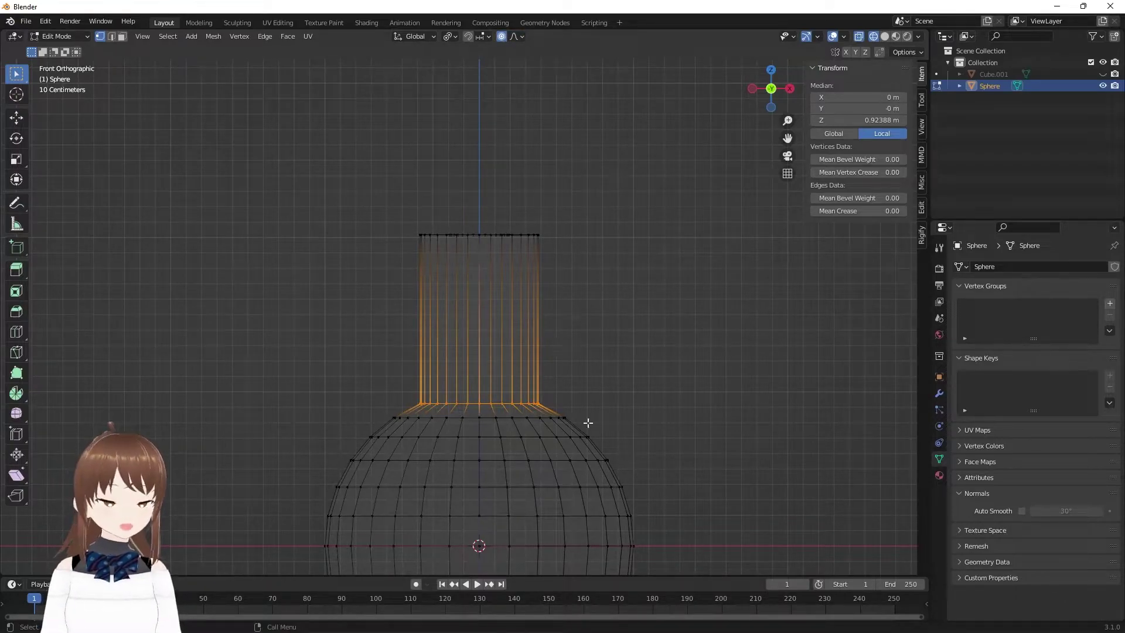
scroll(638, 351, "down", 2)
middle_click_drag(638, 351, 638, 213, "shift")
scroll(646, 283, "down", 2)
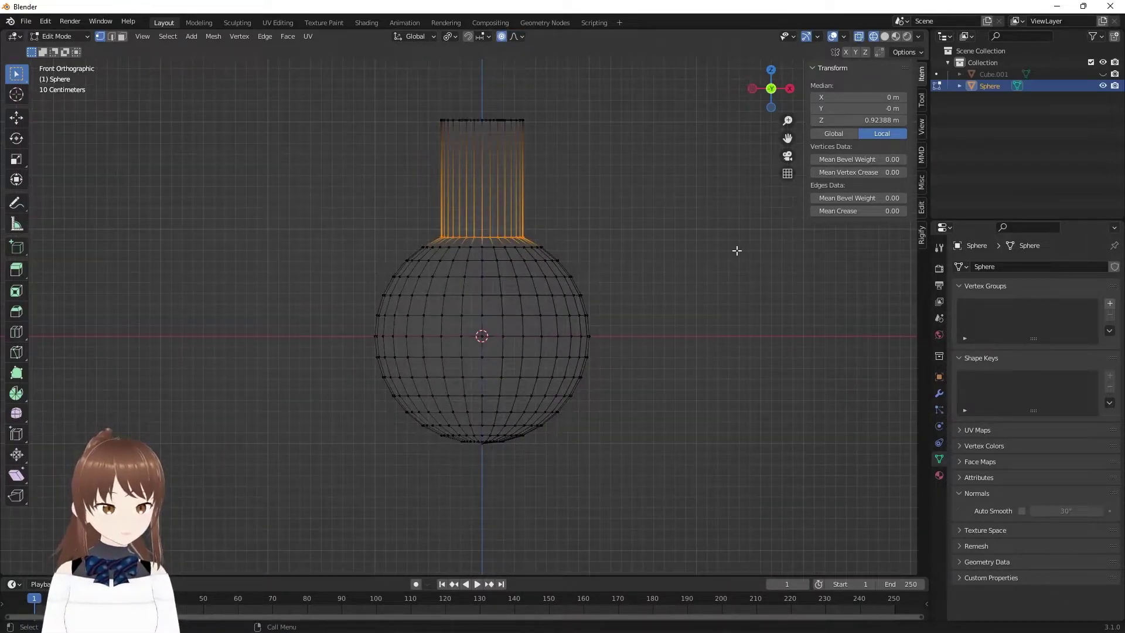
key("s")
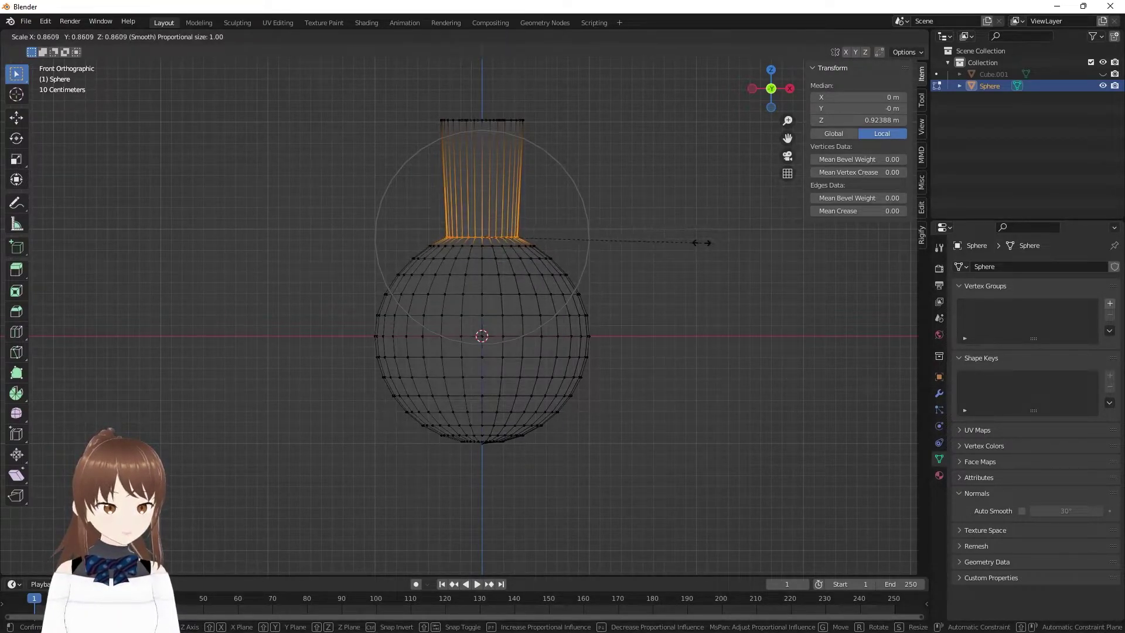
left_click(698, 242)
- Scale the neck's top ring to even out the cylinder, then deselect everything
middle_click_drag(625, 173, 614, 273, "shift")
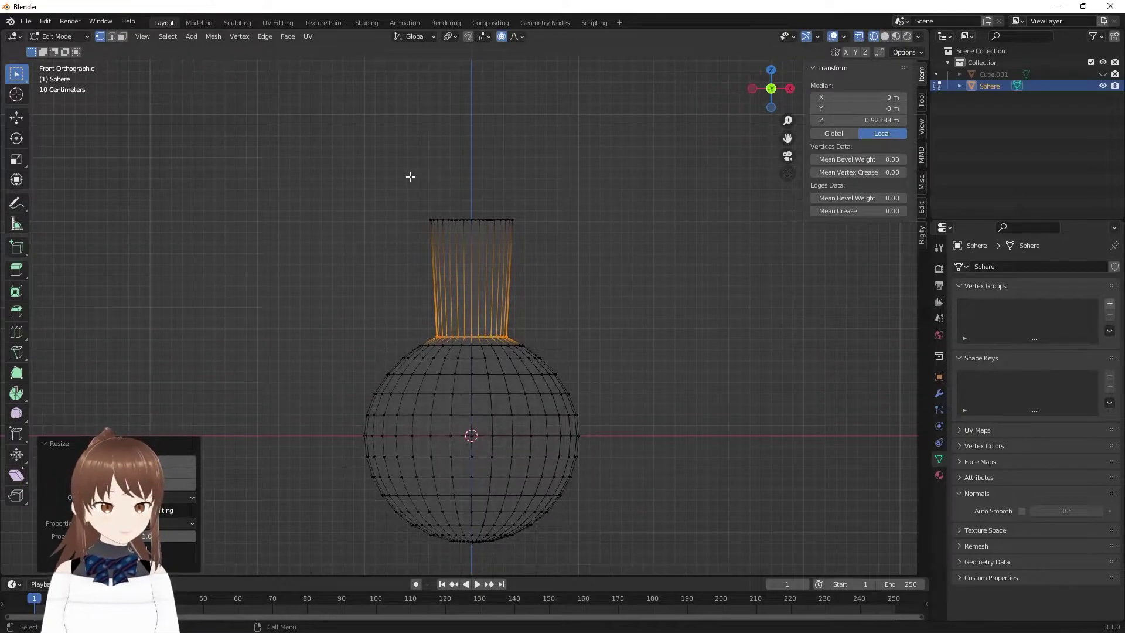
left_click_drag(411, 176, 562, 252)
key("s")
left_click(543, 185)
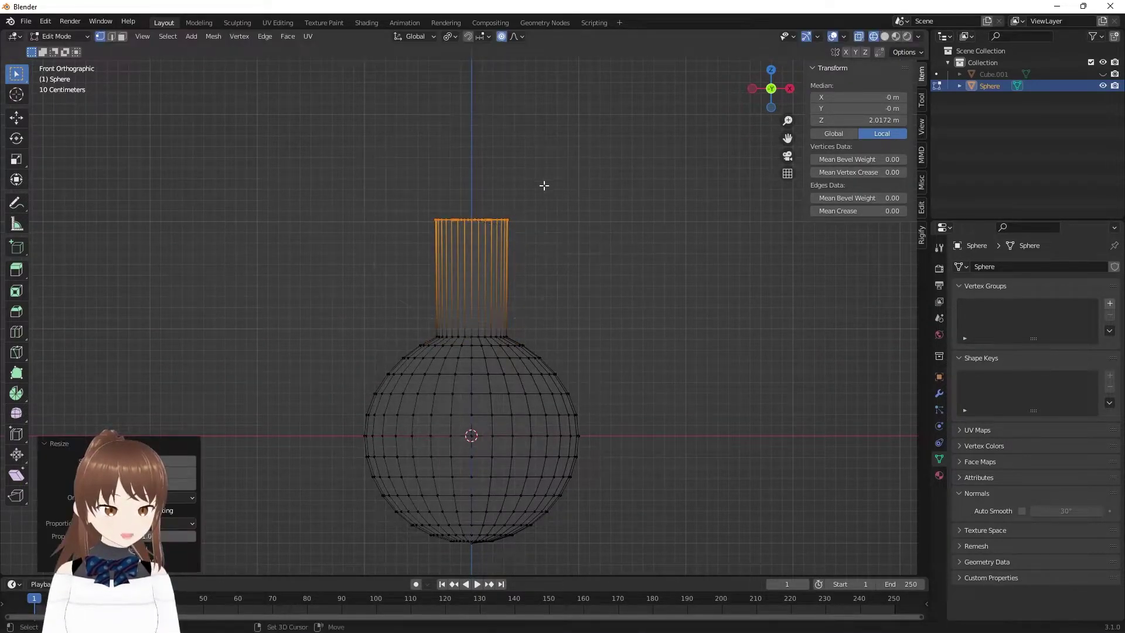
middle_click_drag(544, 185, 544, 236, "shift")
left_click_drag(433, 249, 521, 238)
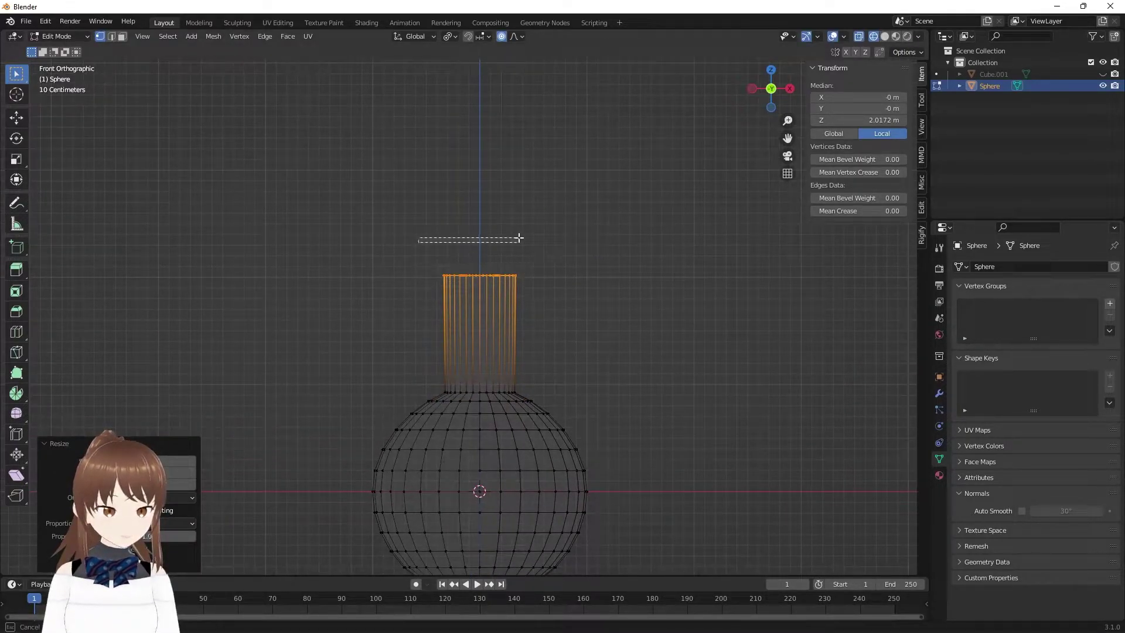
middle_click_drag(521, 237, 522, 296)
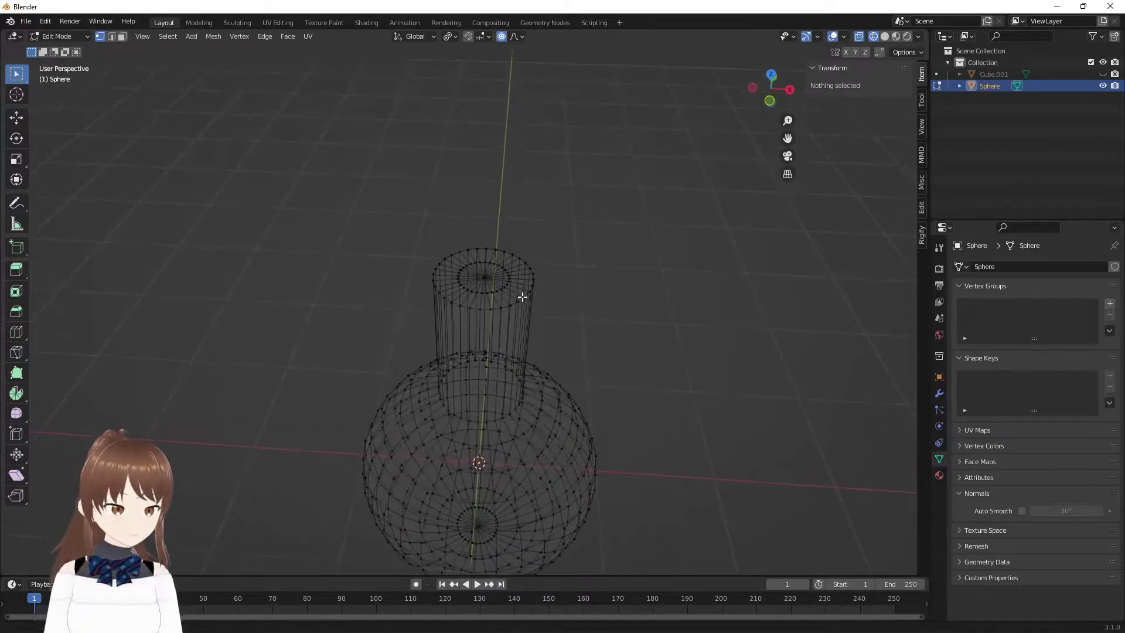
- Edge-select the top cap's inner ring and scale it outward to just inside the rim
scroll(512, 320, "up", 2)
scroll(513, 321, "up", 2)
scroll(513, 321, "up", 2)
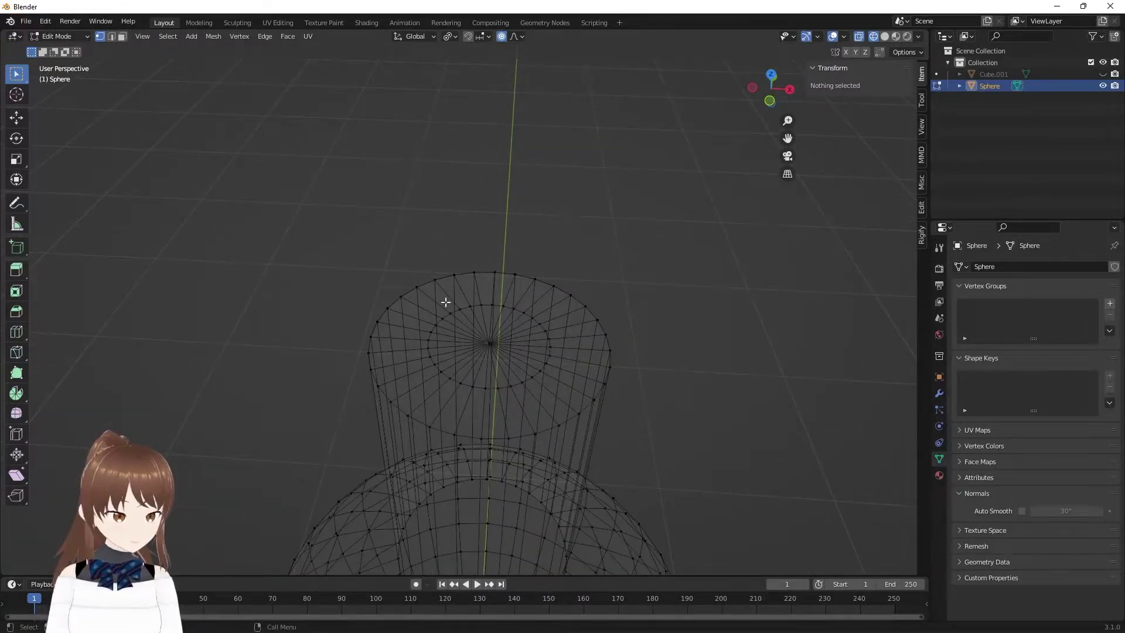
left_click_drag(445, 302, 535, 380)
left_click(444, 336, "alt")
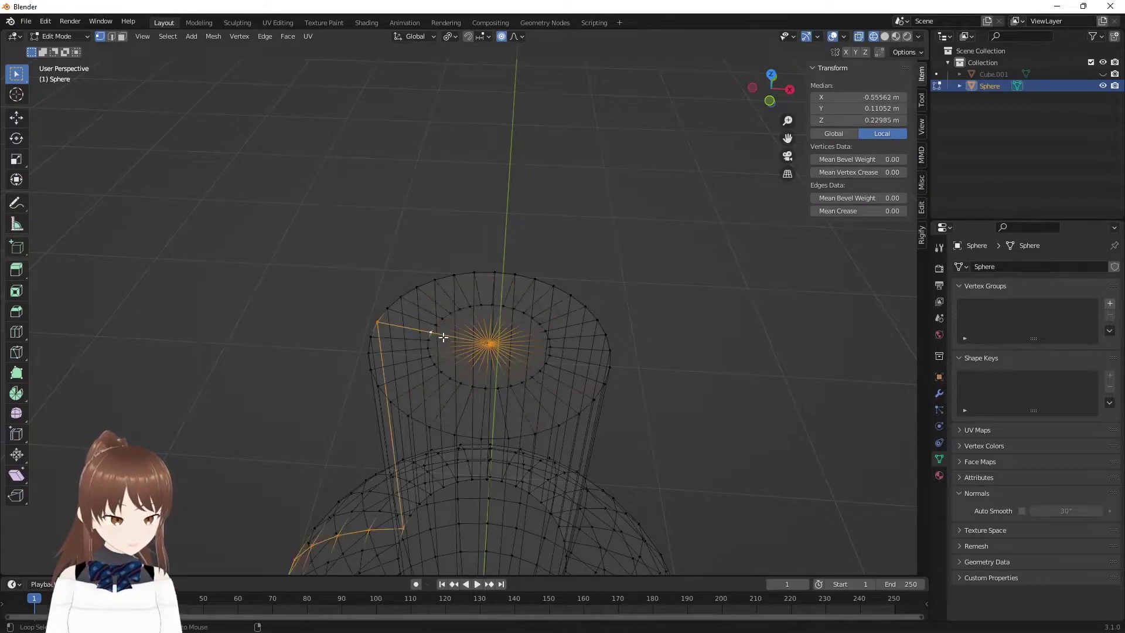
key("2")
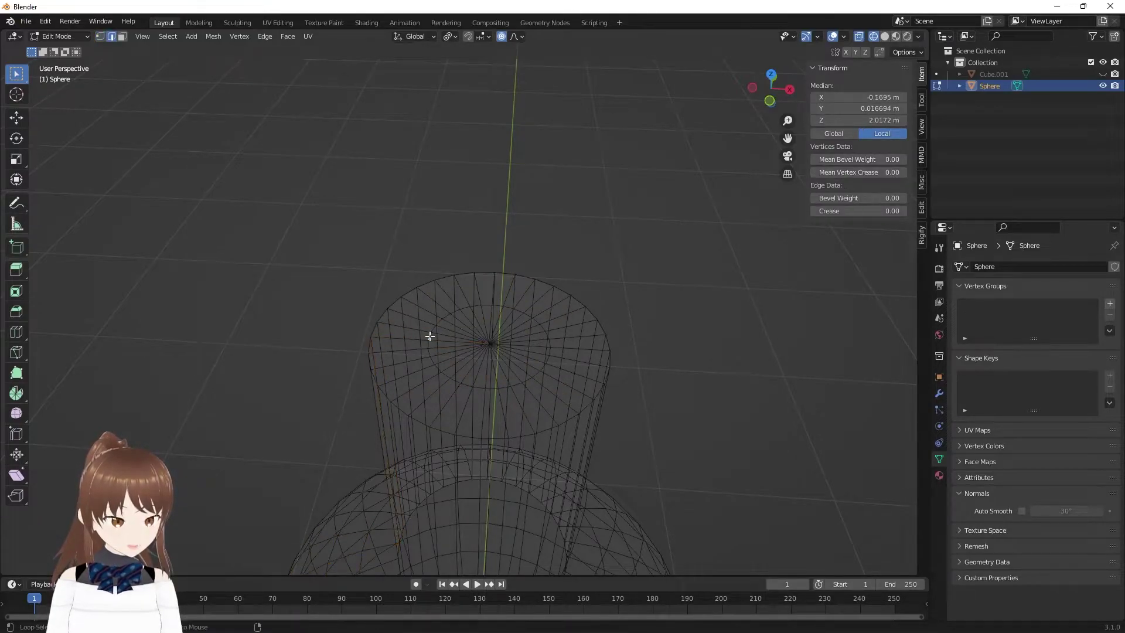
left_click(430, 335, "alt")
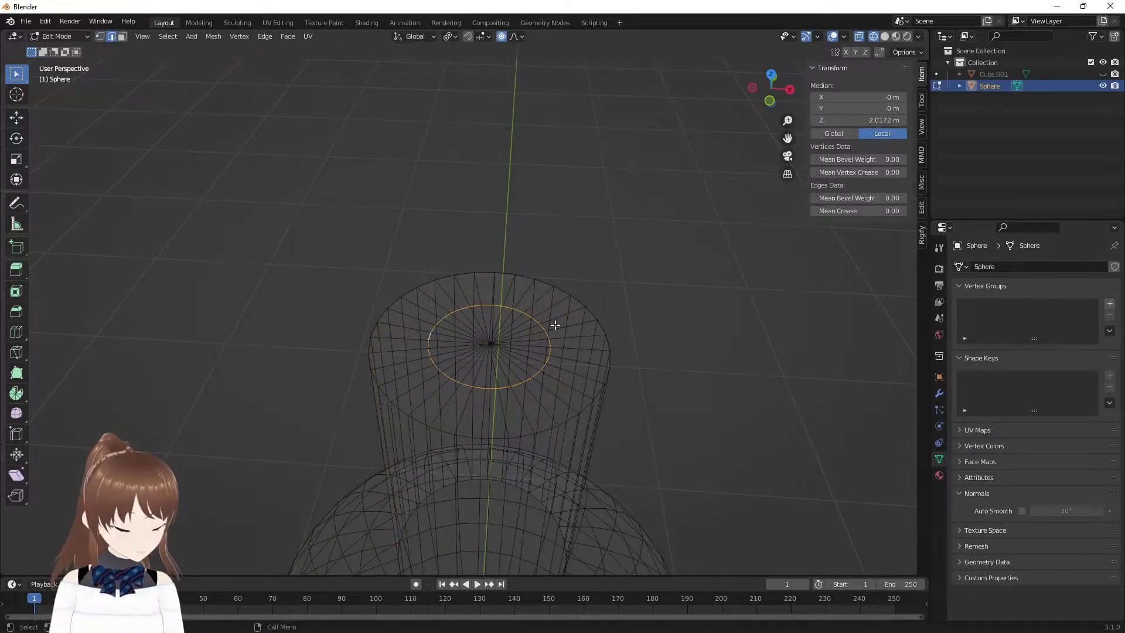
key("s")
key("Escape")
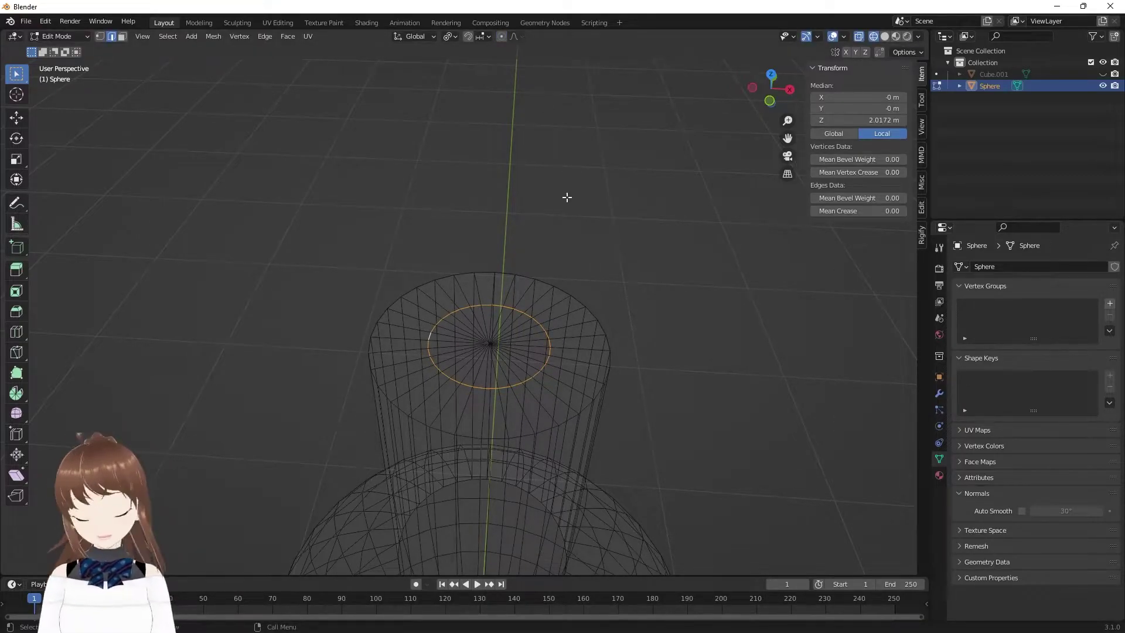
key("s")
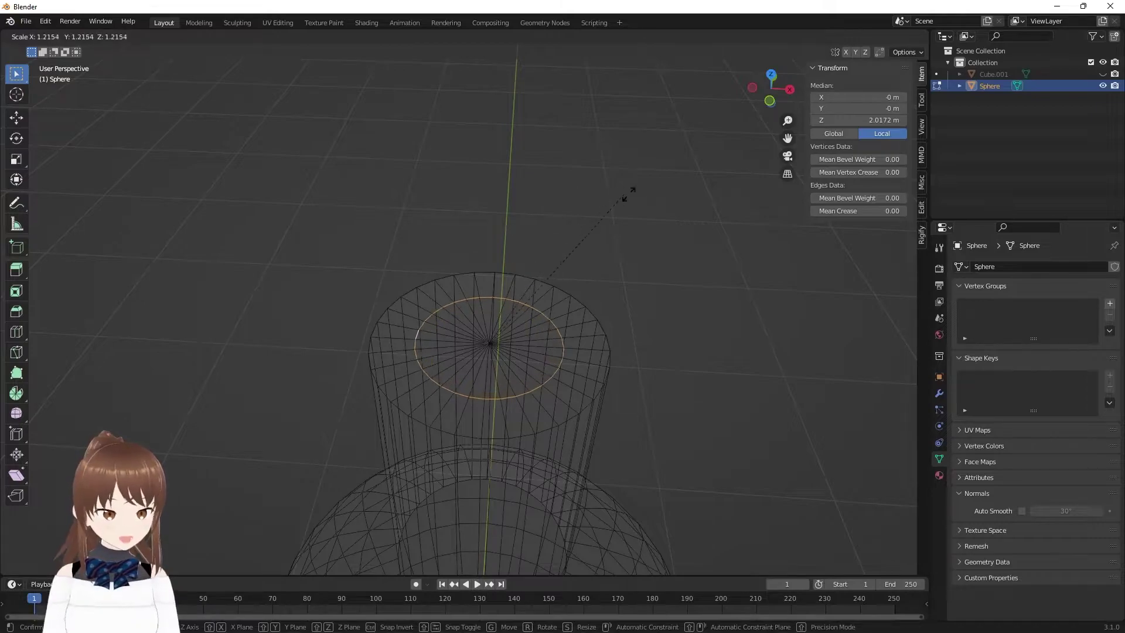
left_click(725, 186)
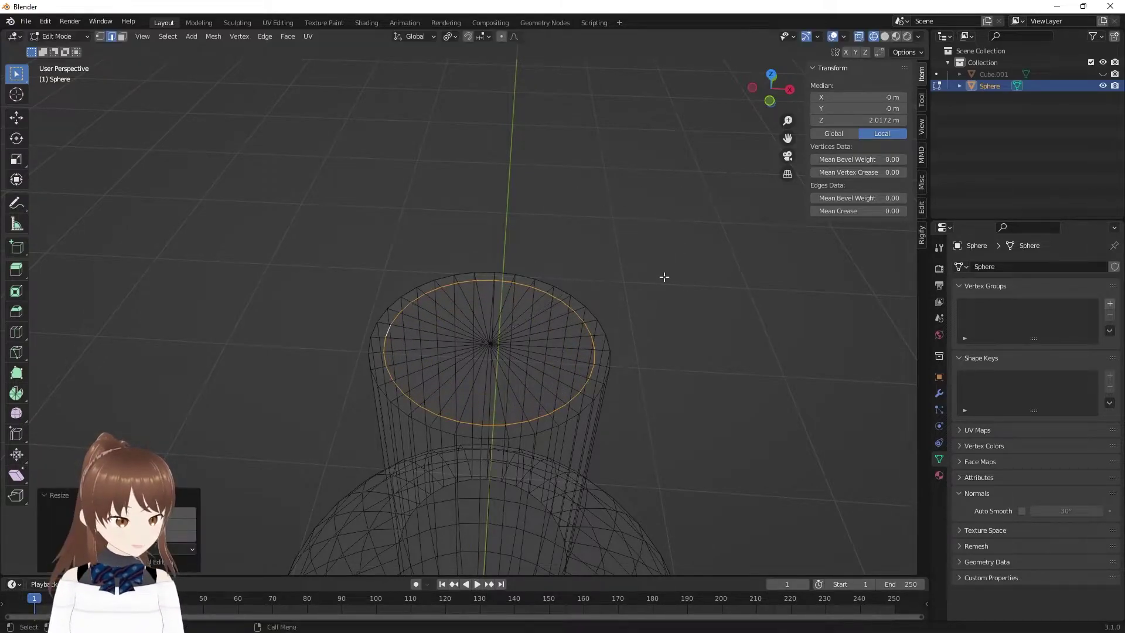
- Try moving the widened ring down along Z, cancelling both attempts
mouse_move(662, 276)
middle_mouse_down()
mouse_move(652, 246)
mouse_move(631, 309)
middle_mouse_up()
key("g")
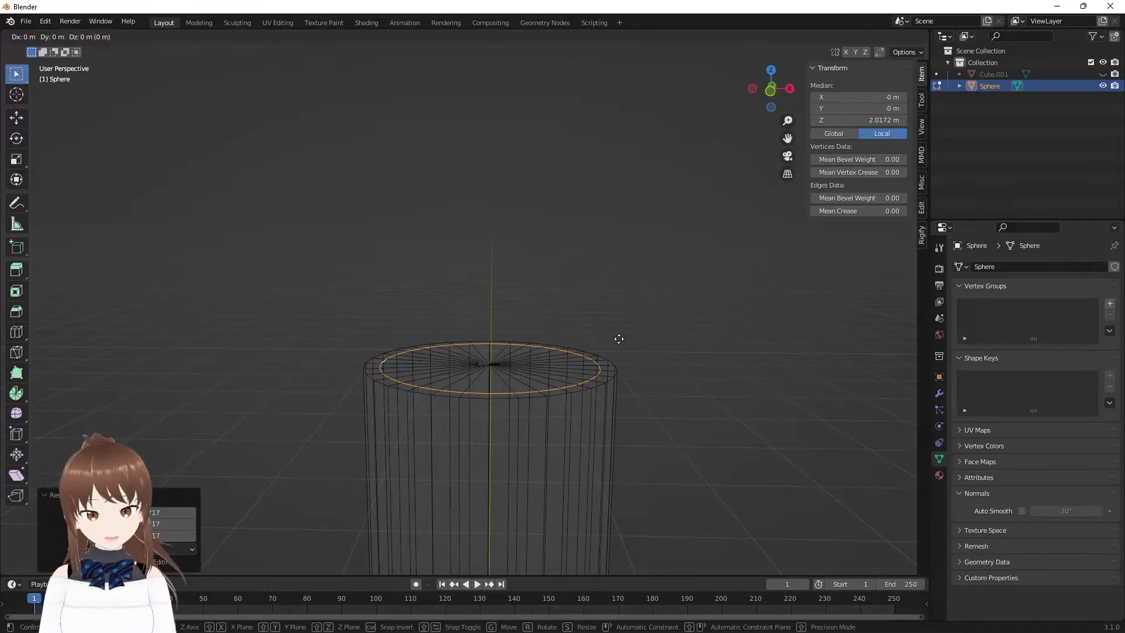
key("z")
right_click(619, 353)
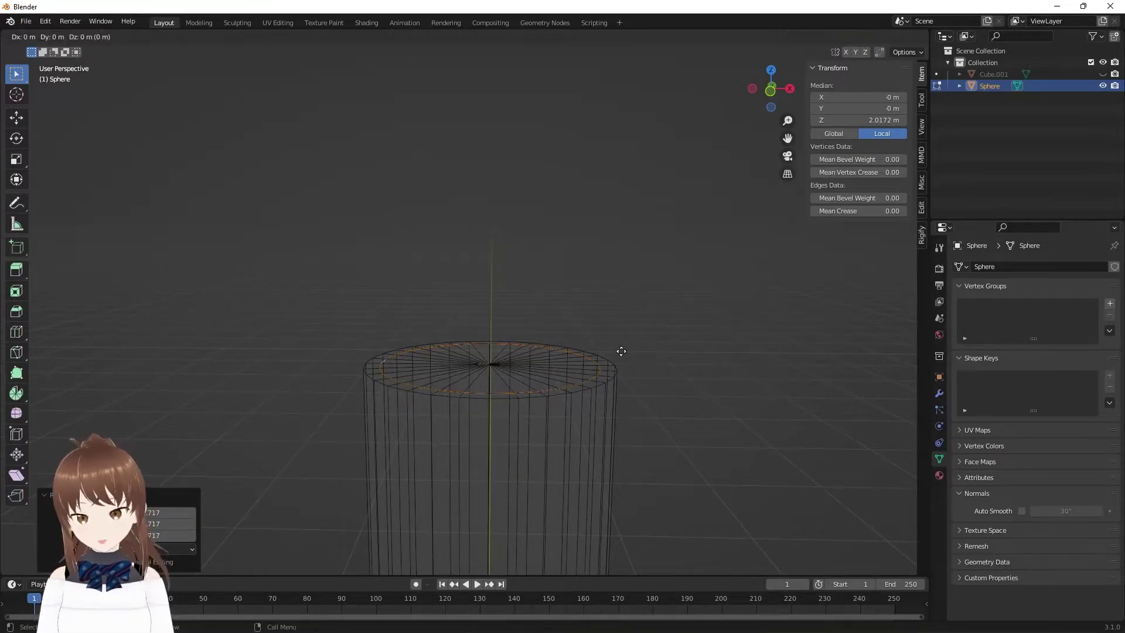
key("g")
key("z")
right_click(619, 382)
mouse_move(563, 359)
middle_mouse_down()
mouse_move(538, 369)
mouse_move(516, 356)
middle_mouse_up()
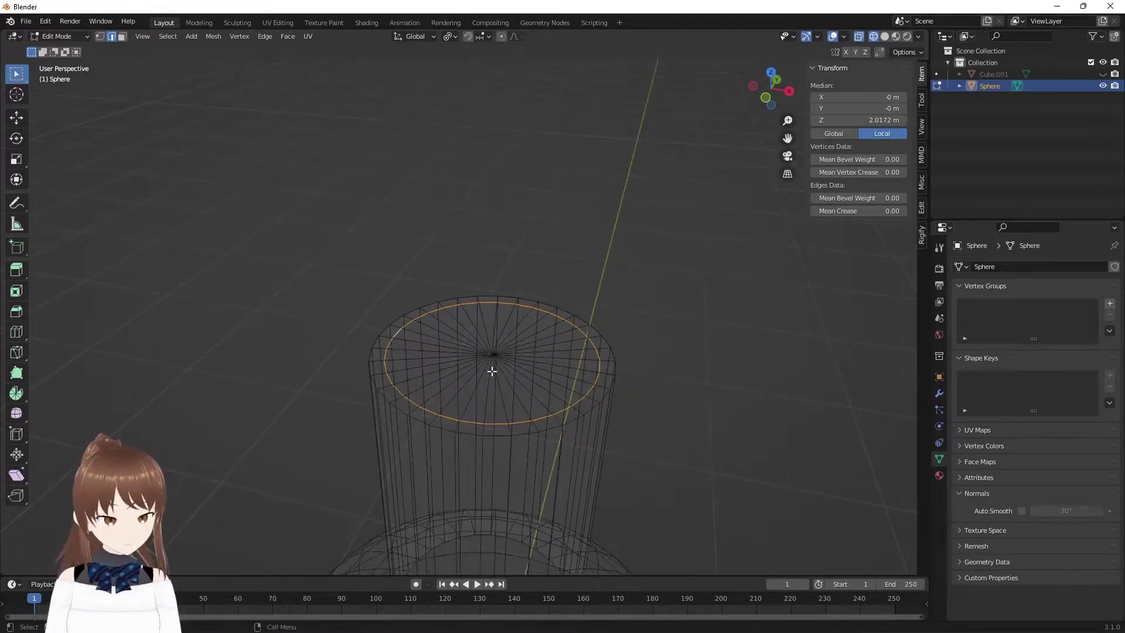
- Try face selections on the neck's top cap, then undo back to the full-mesh selection
left_click(495, 383)
key("3")
left_click(494, 396)
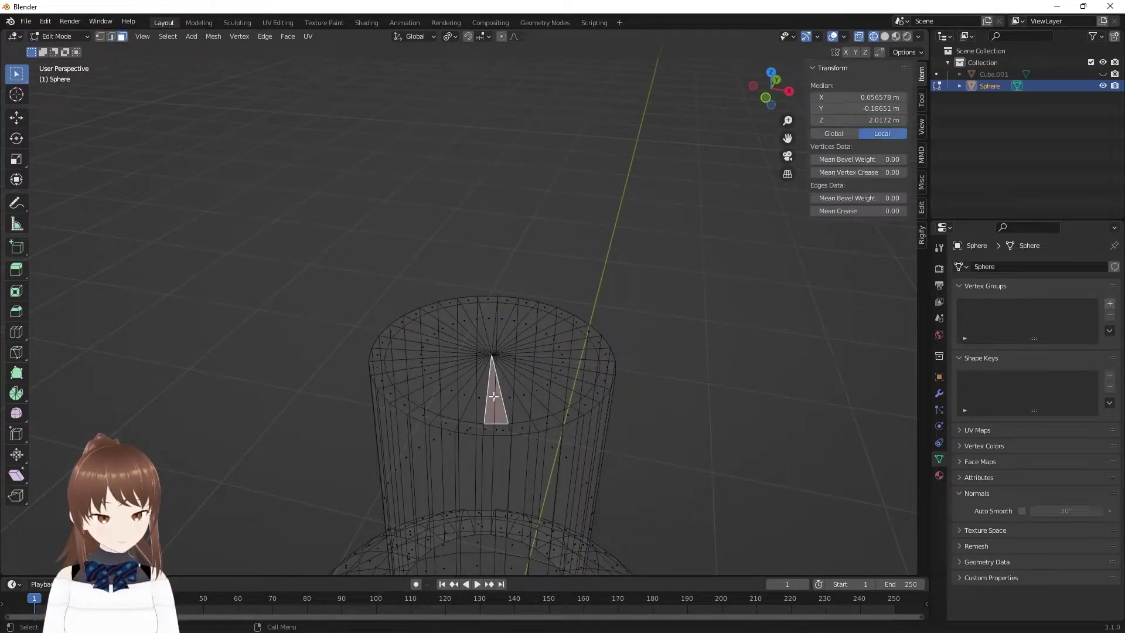
key("a")
left_click(494, 396)
middle_click_drag(494, 396, 466, 402)
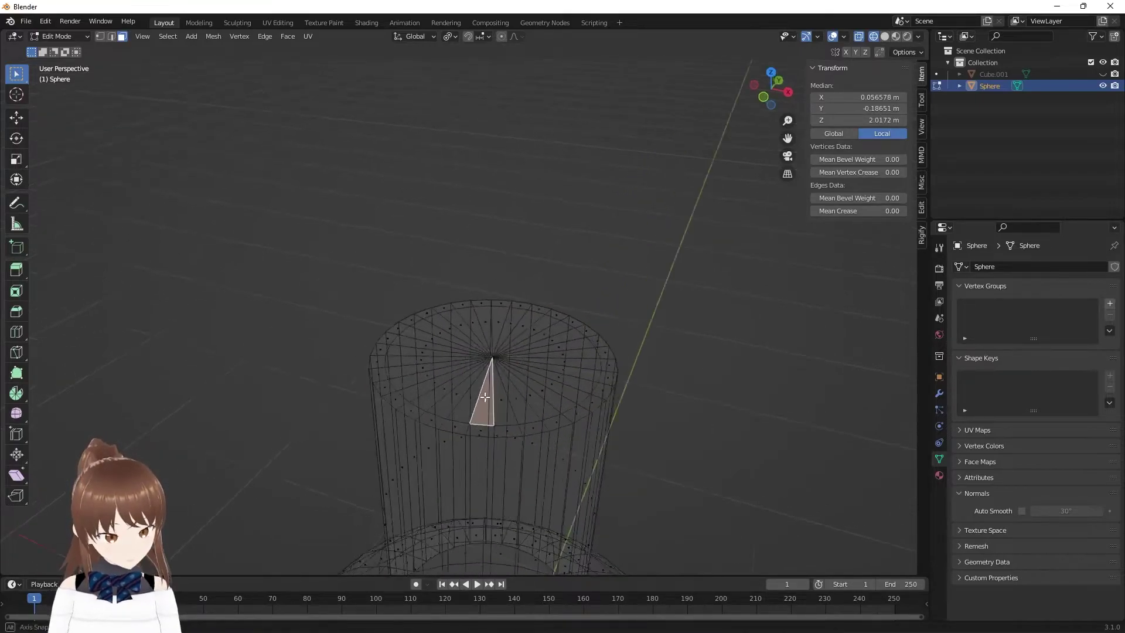
key("ctrl+z")
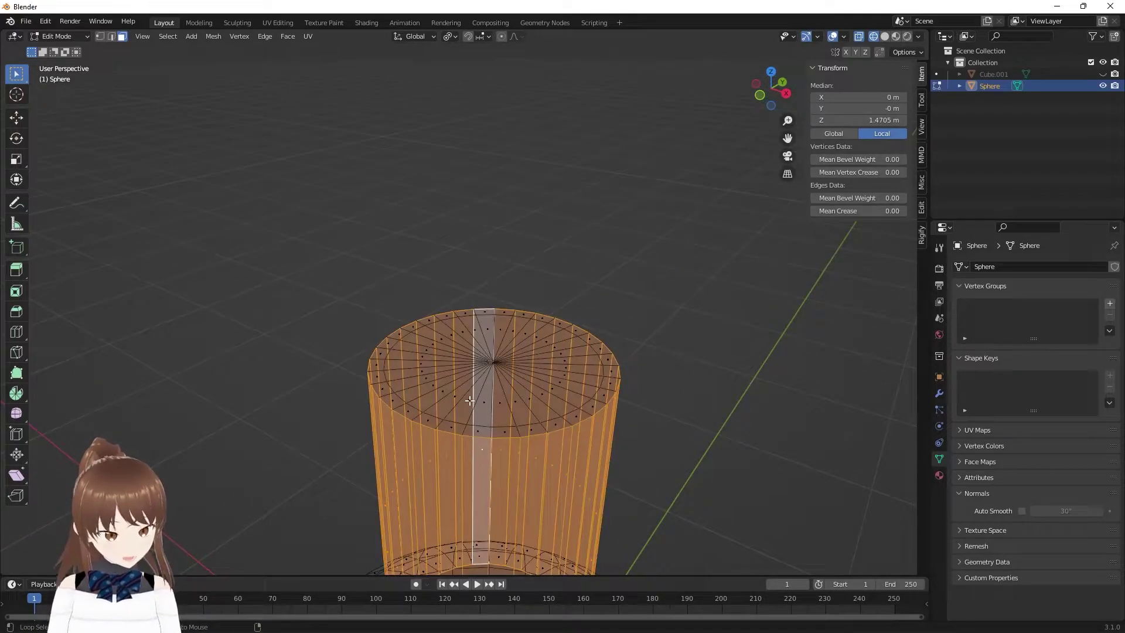
- Reselect the cap's inner circular loop in edge mode, then switch to vertex mode
left_click(437, 391)
key("2")
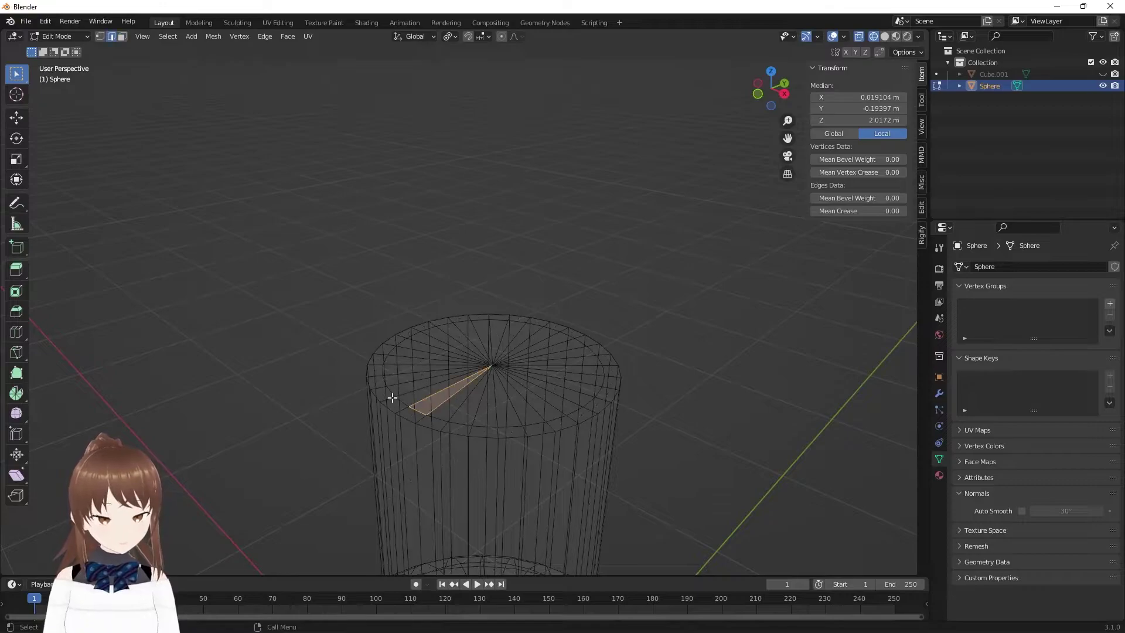
key("alt+a")
left_click(394, 390, "alt")
left_click(391, 392, "alt")
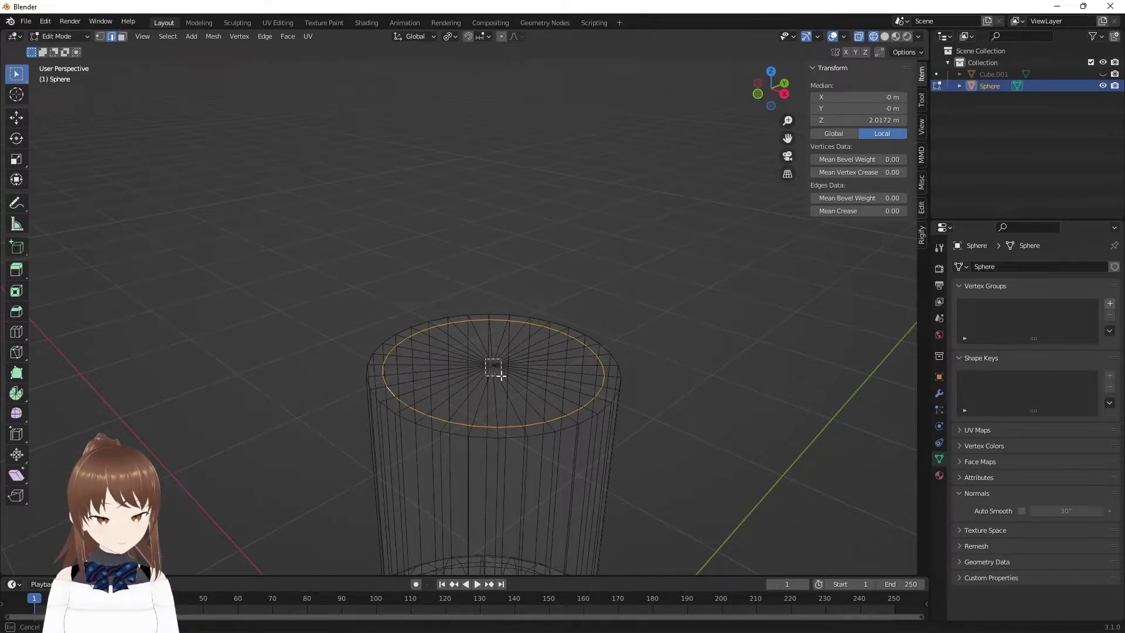
left_click_drag(501, 376, 503, 378, "shift")
left_click(391, 397)
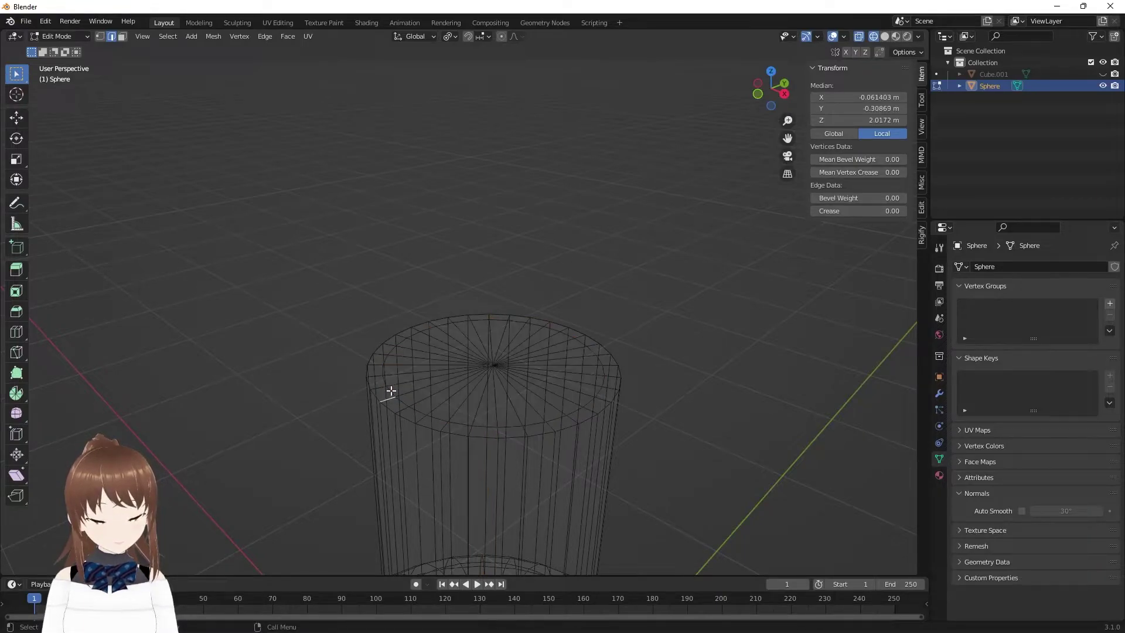
left_click(391, 390, "alt")
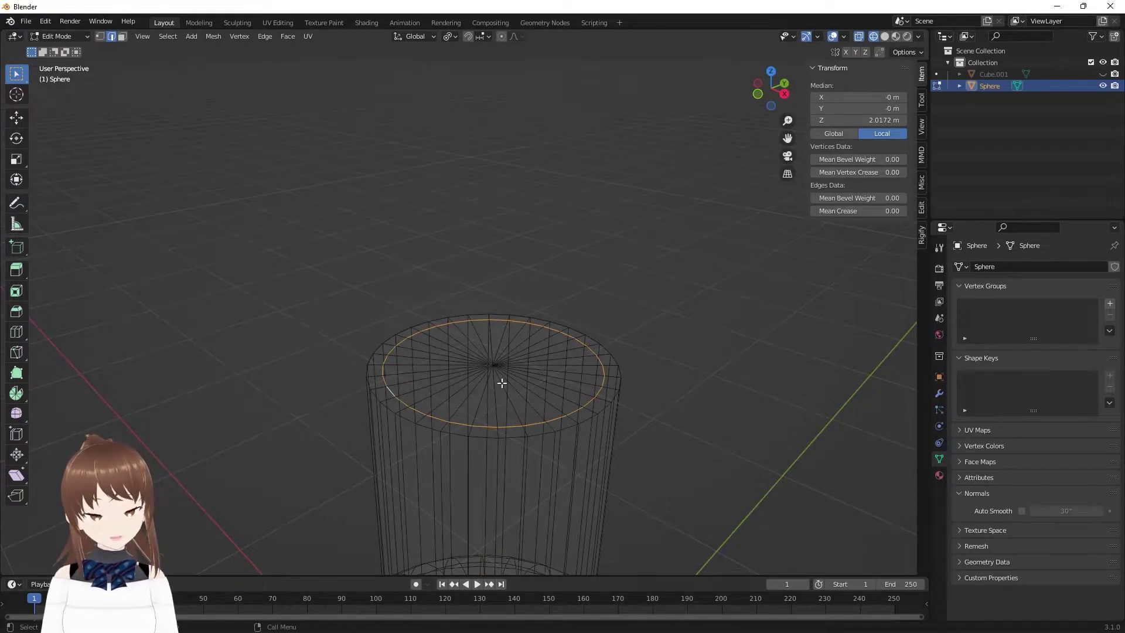
key("1")
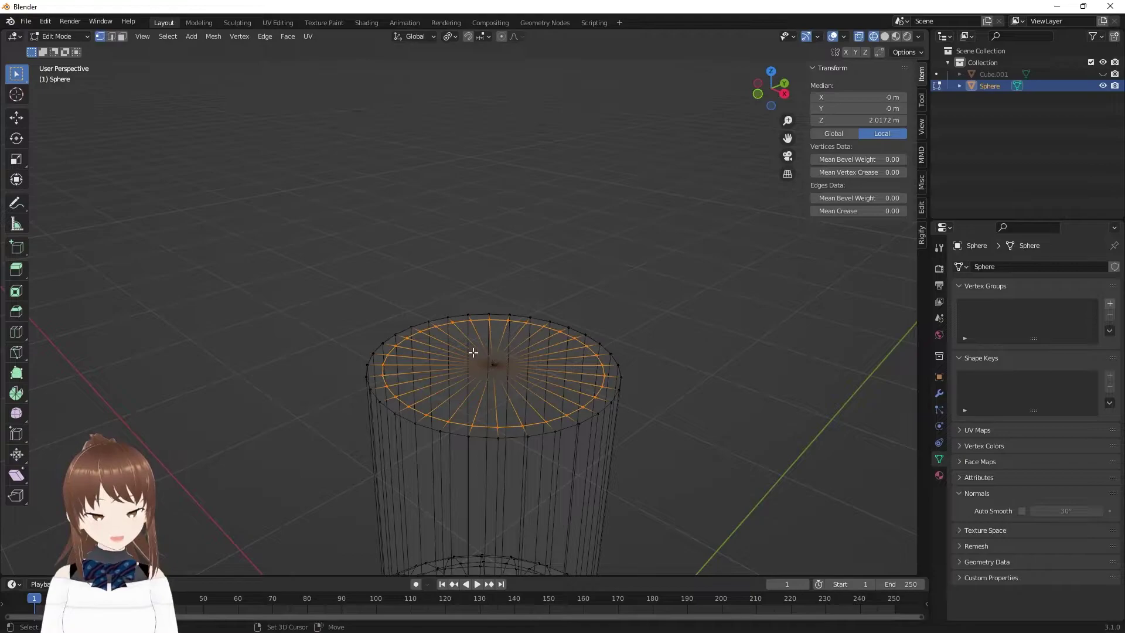
- Select the bottle's top cap and extrude it down into the neck
left_click_drag(516, 384, 515, 384)
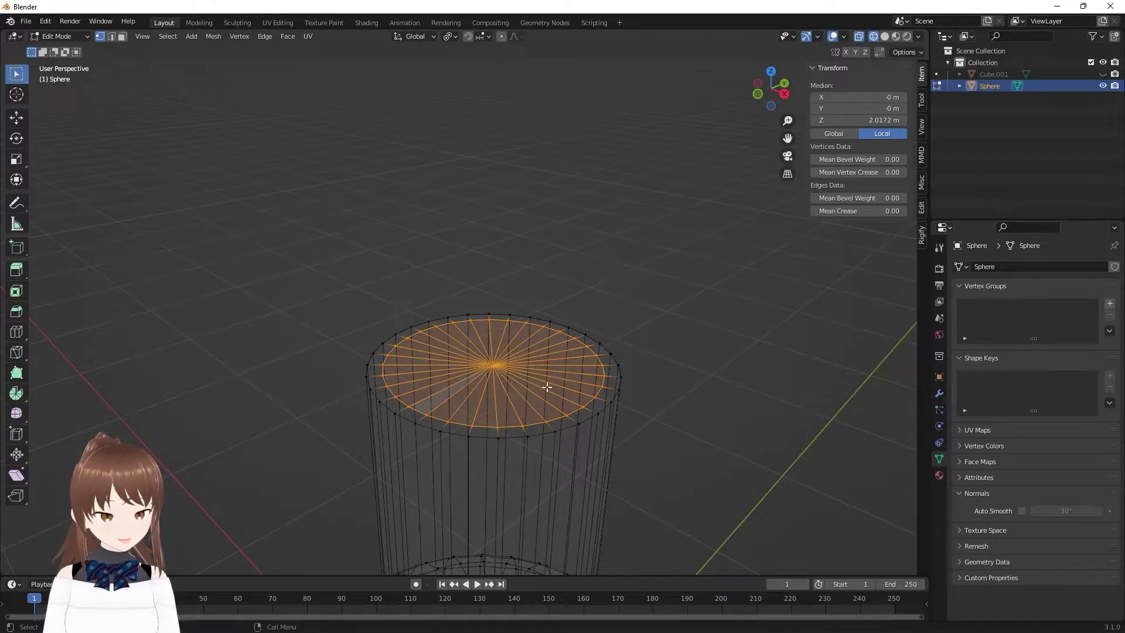
key("KP_1")
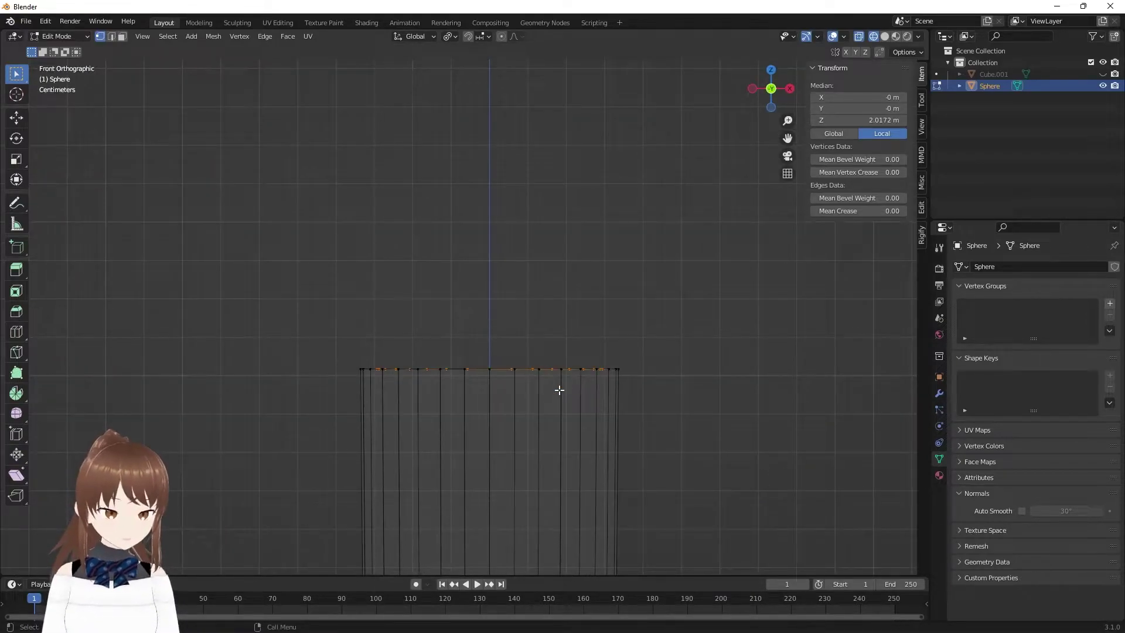
key("e")
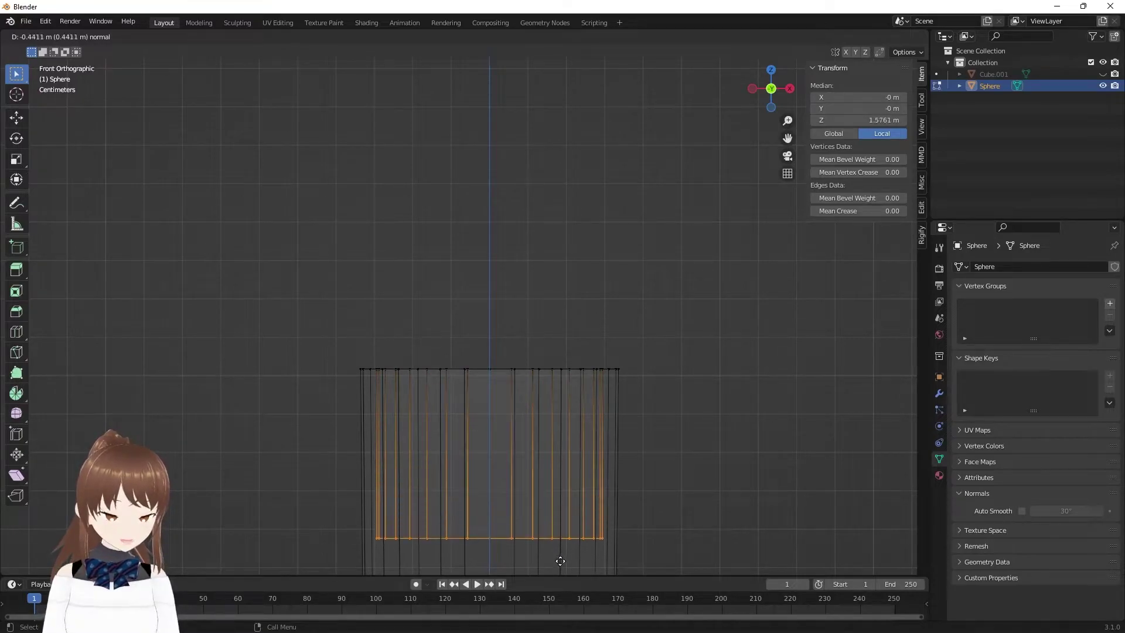
left_click(560, 561)
- Shrink the neck's top ring so it is slightly narrower
middle_click_drag(608, 540, 613, 407, "shift")
key("s")
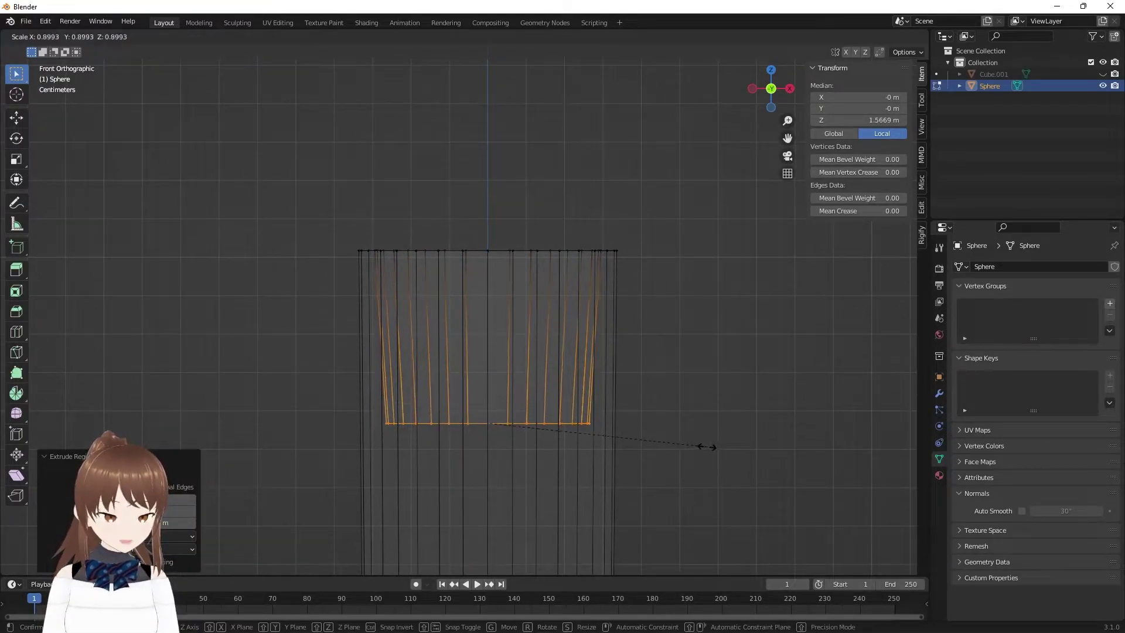
key("shift+x")
key("Escape")
key("s")
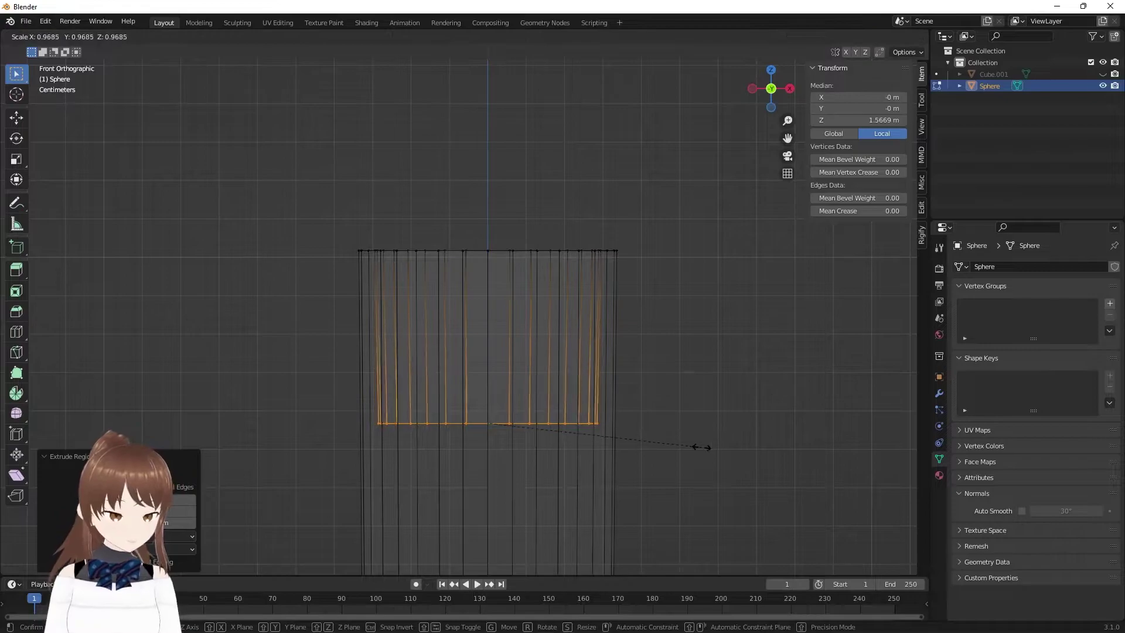
left_click(690, 447)
- Extrude the narrower top ring upward into a new lip section
middle_click_drag(689, 354, 684, 399, "shift")
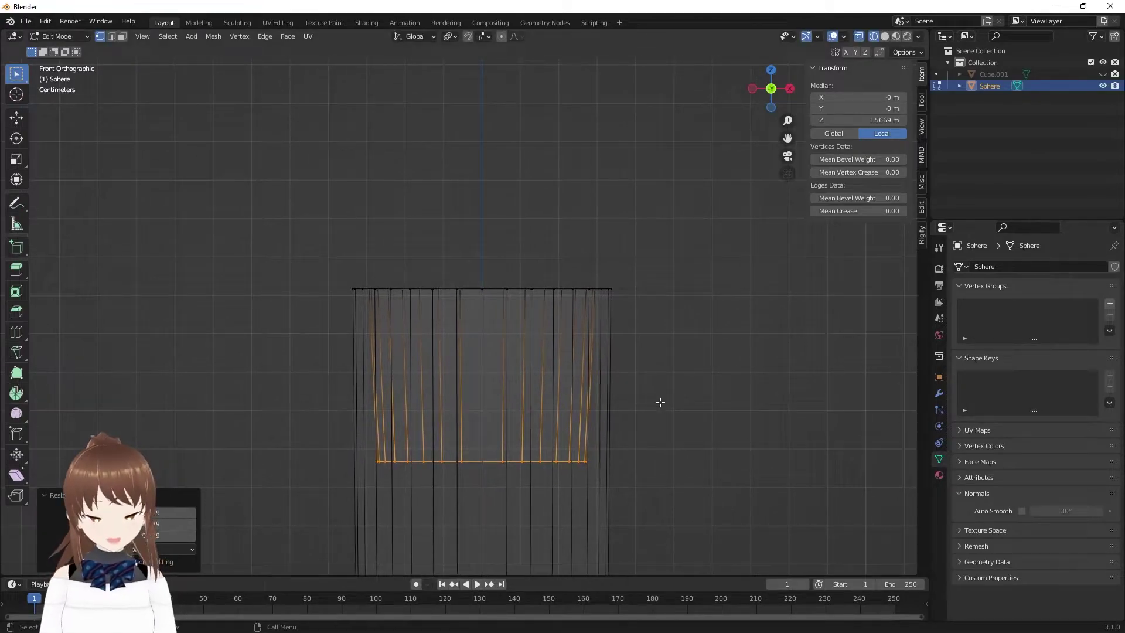
key("e")
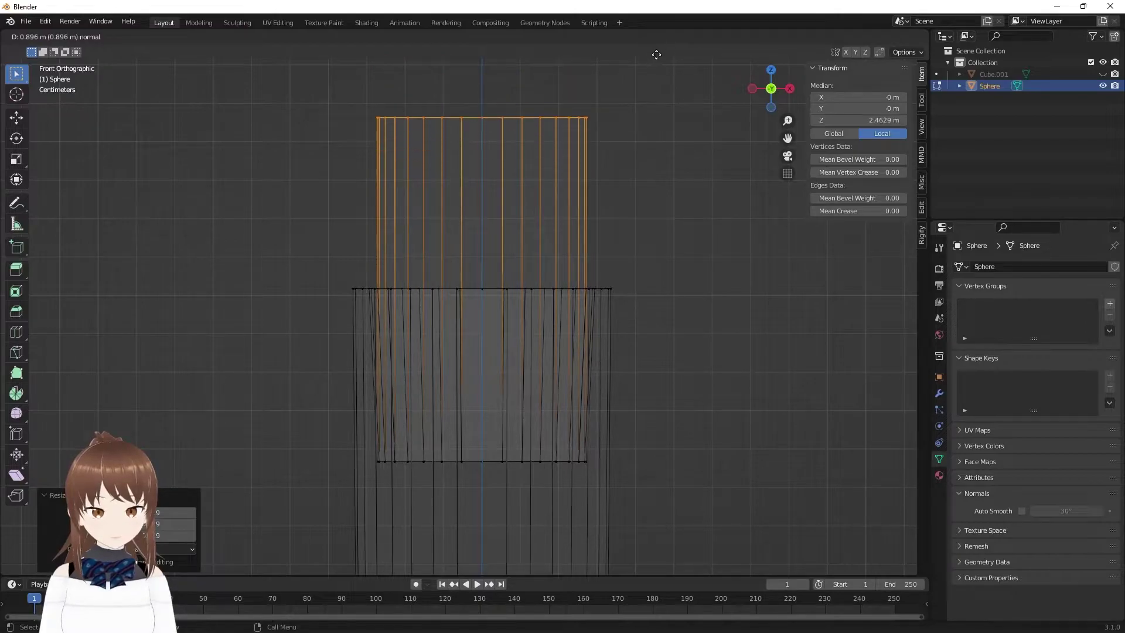
left_click(656, 571)
mouse_move(673, 592)
middle_mouse_down()
mouse_move(696, 500)
mouse_move(638, 557)
mouse_move(628, 518)
middle_mouse_up()
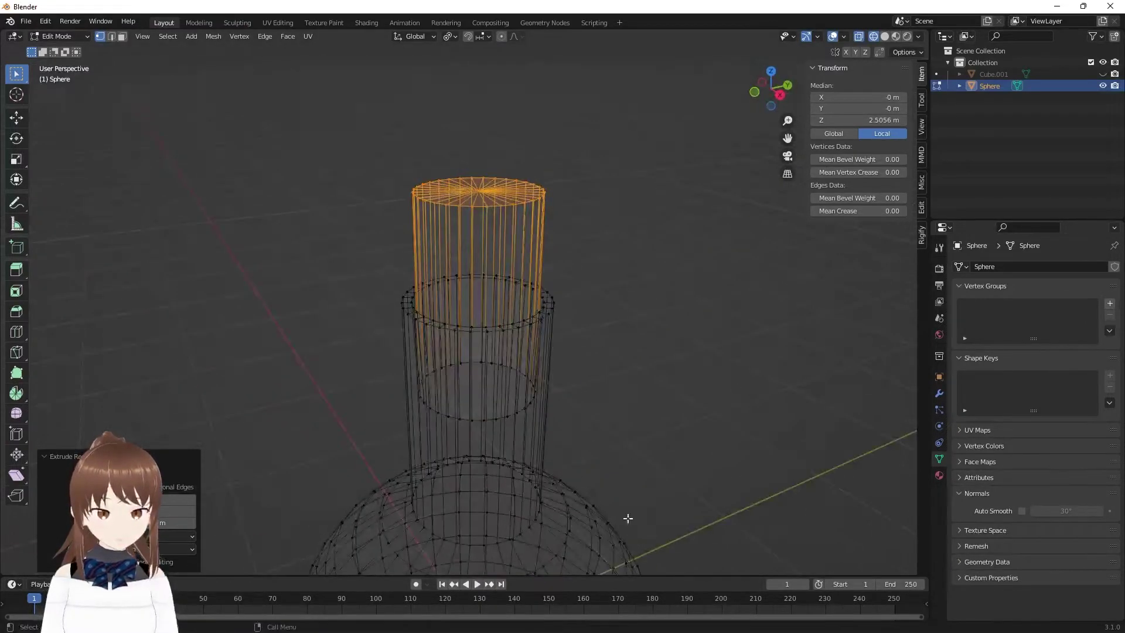
- Lower the new top ring along Z so its top sits at 2.3068 m
key("g")
key("z")
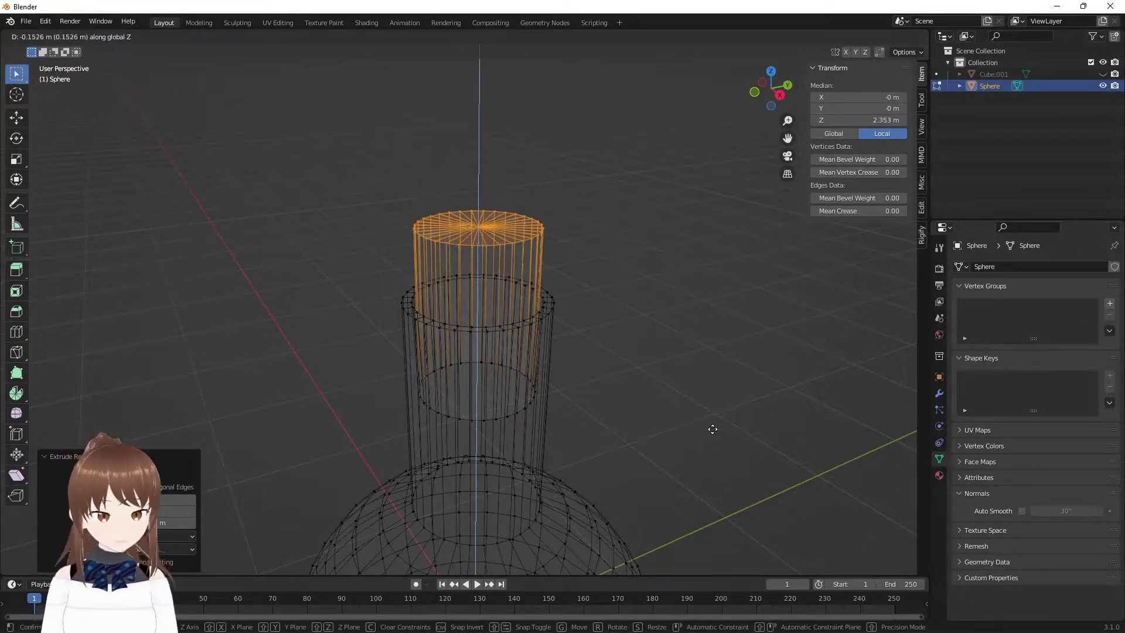
left_click(713, 455)
mouse_move(715, 434)
middle_mouse_down()
mouse_move(685, 328)
mouse_move(660, 362)
middle_mouse_up()
- Switch to Solid shading and frame a view looking into the bottle's opening
scroll(660, 362, "up", 3)
key("z")
left_click(572, 412)
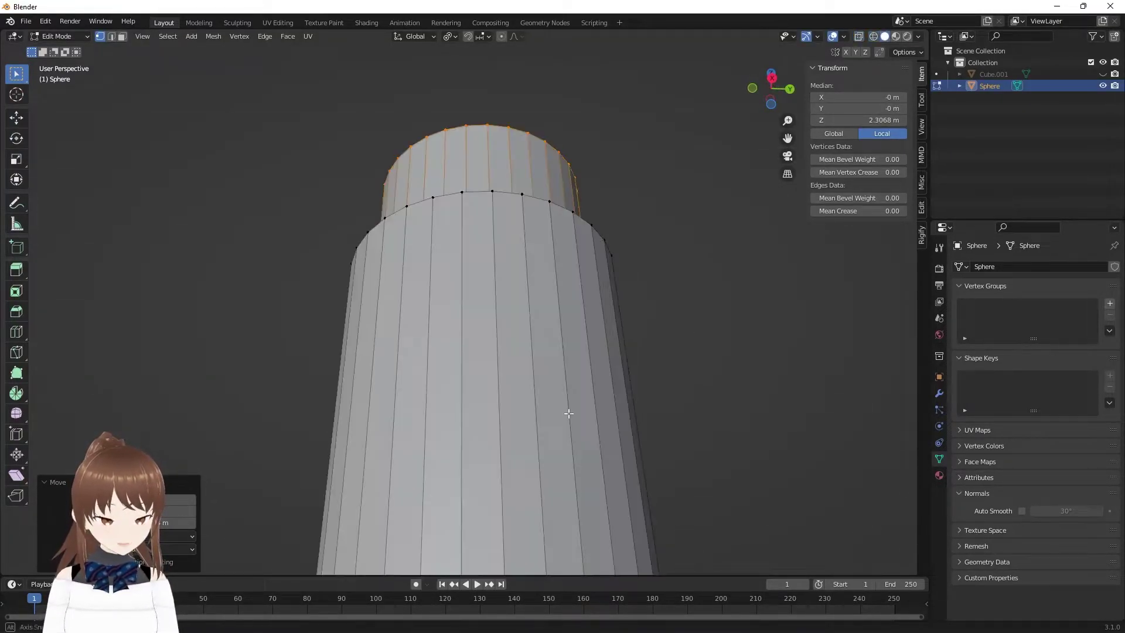
scroll(562, 413, "up", 3)
middle_click_drag(562, 413, 560, 404)
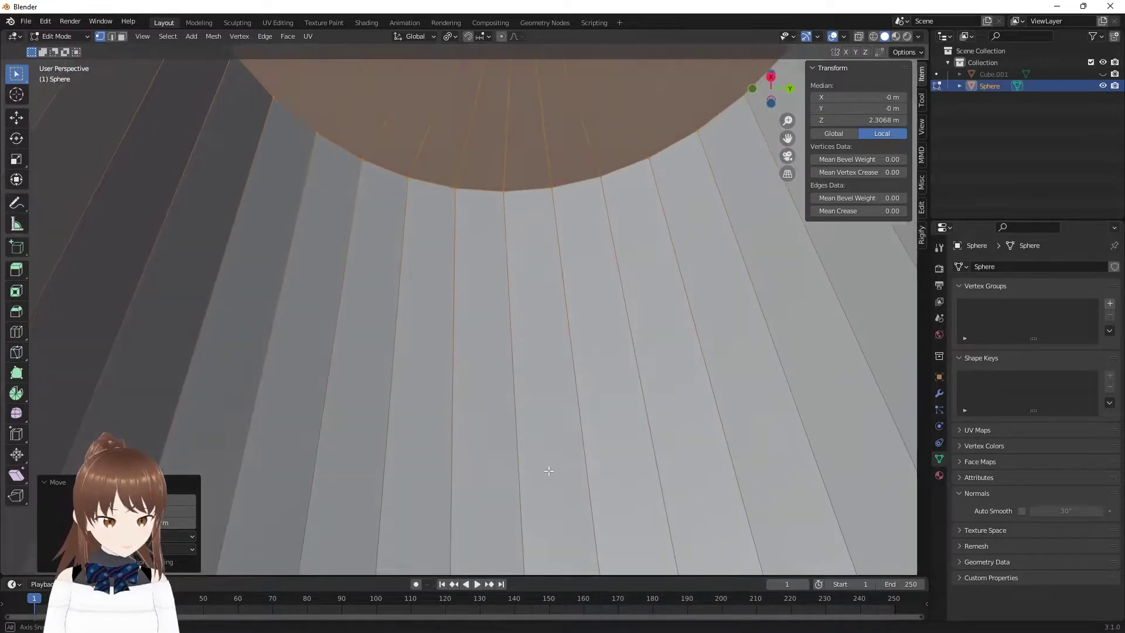
scroll(560, 403, "up", 2)
scroll(560, 403, "down", 2)
scroll(561, 399, "down", 2)
scroll(563, 392, "down", 2)
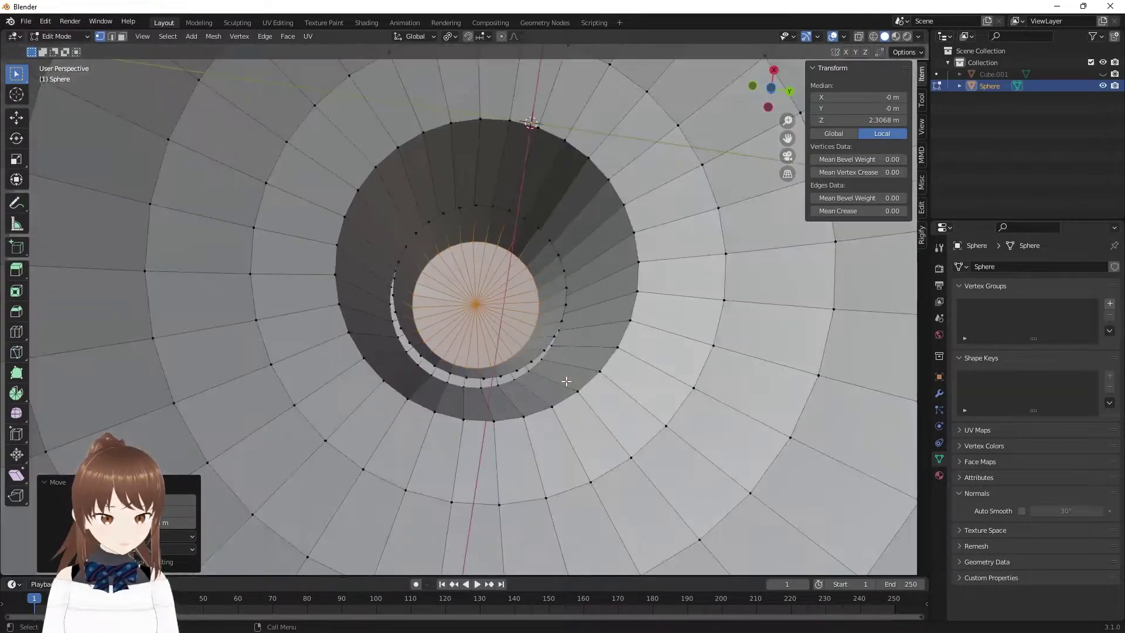
scroll(566, 381, "down", 1)
scroll(566, 381, "up", 2)
scroll(560, 381, "up", 1)
scroll(556, 381, "down", 1)
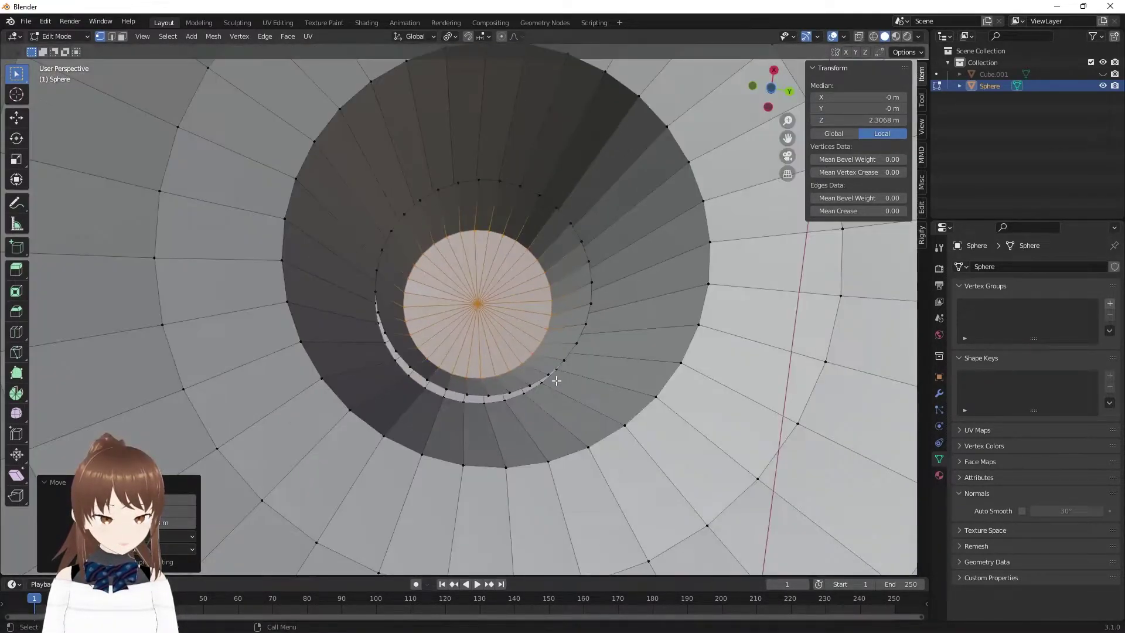
- Select the inner edge loop in edge mode, try Grid Fill, and undo it
key("2")
key("alt+a")
left_click(437, 383, "alt")
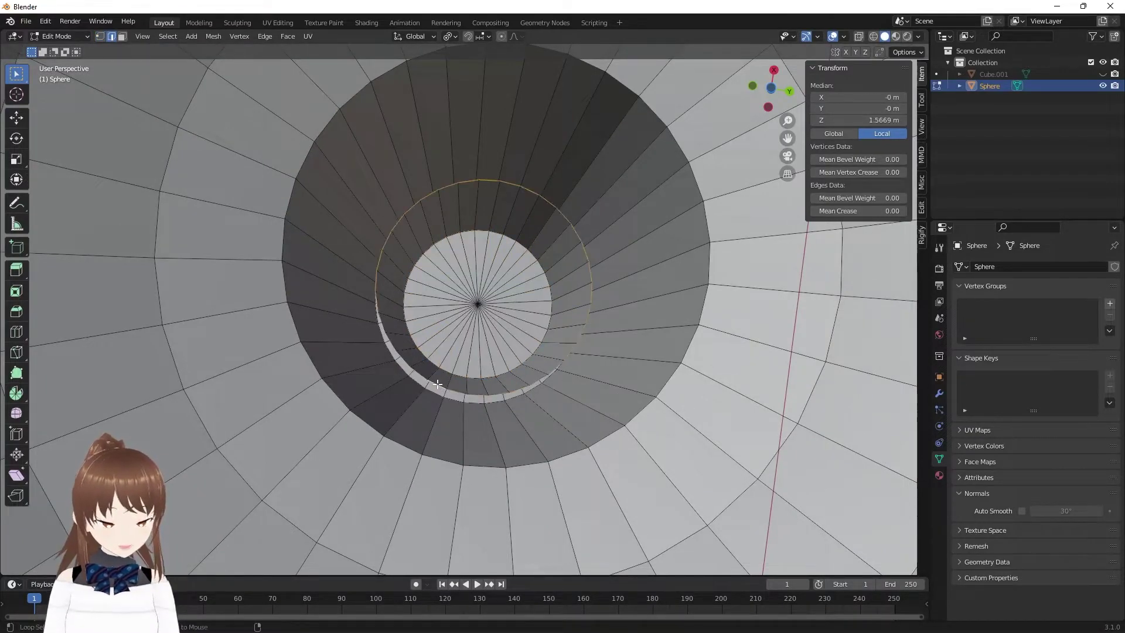
key("F3")
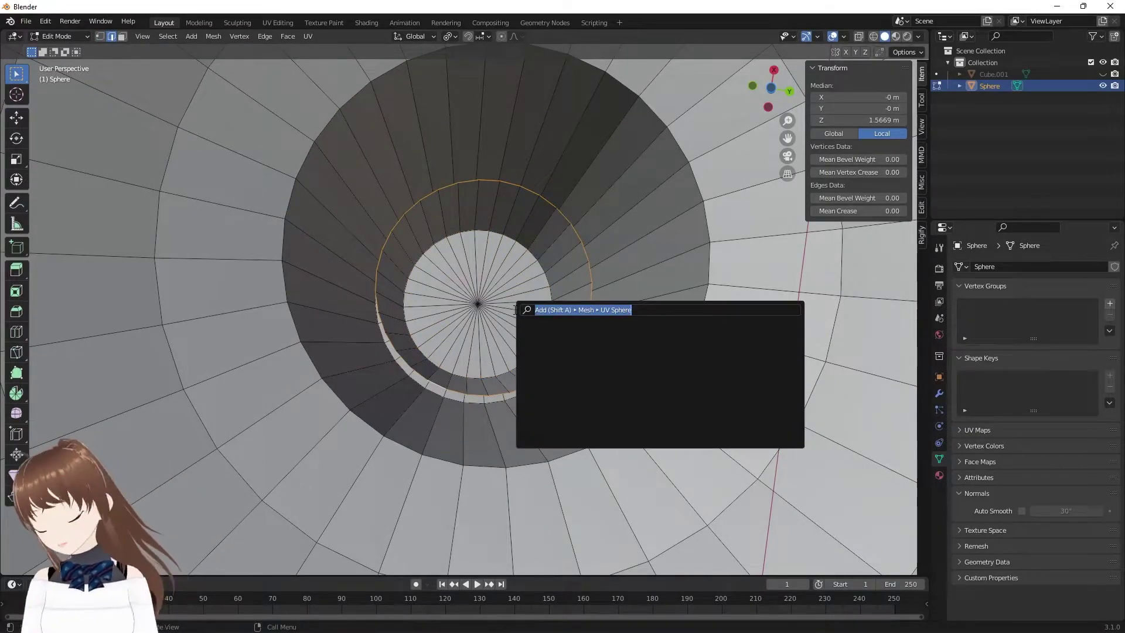
type("gr")
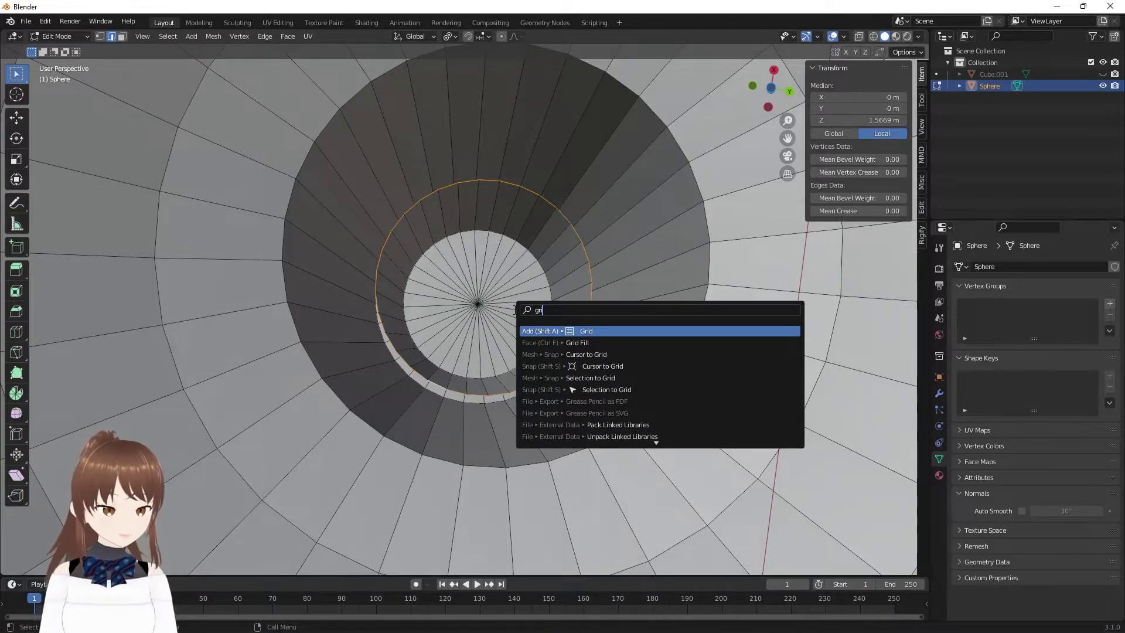
key("Down")
key("Return")
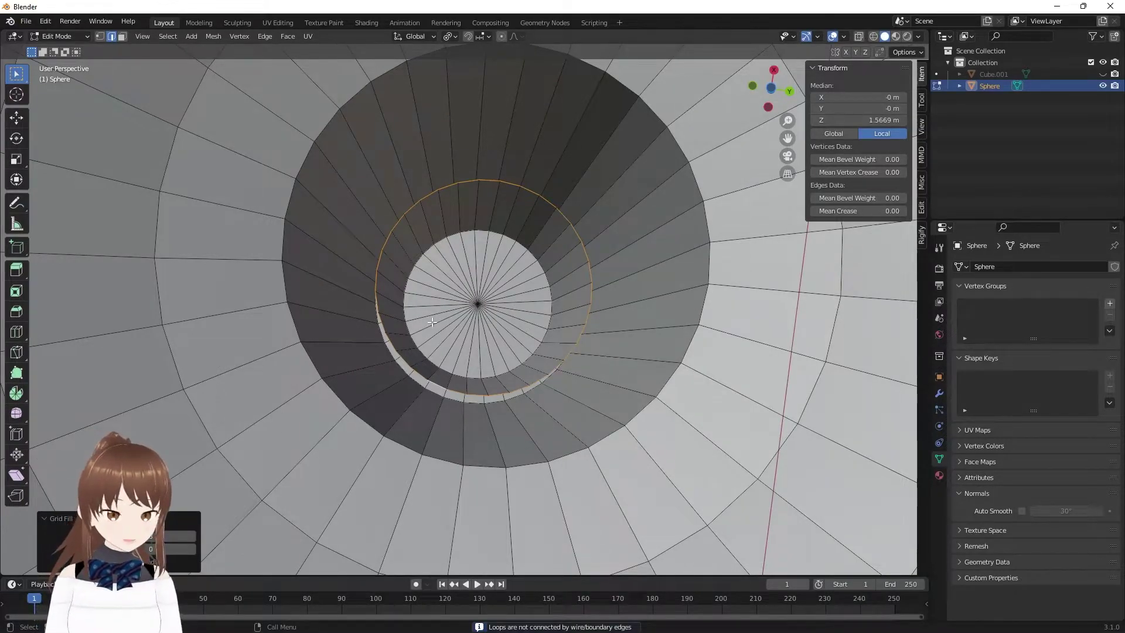
key("ctrl+z")
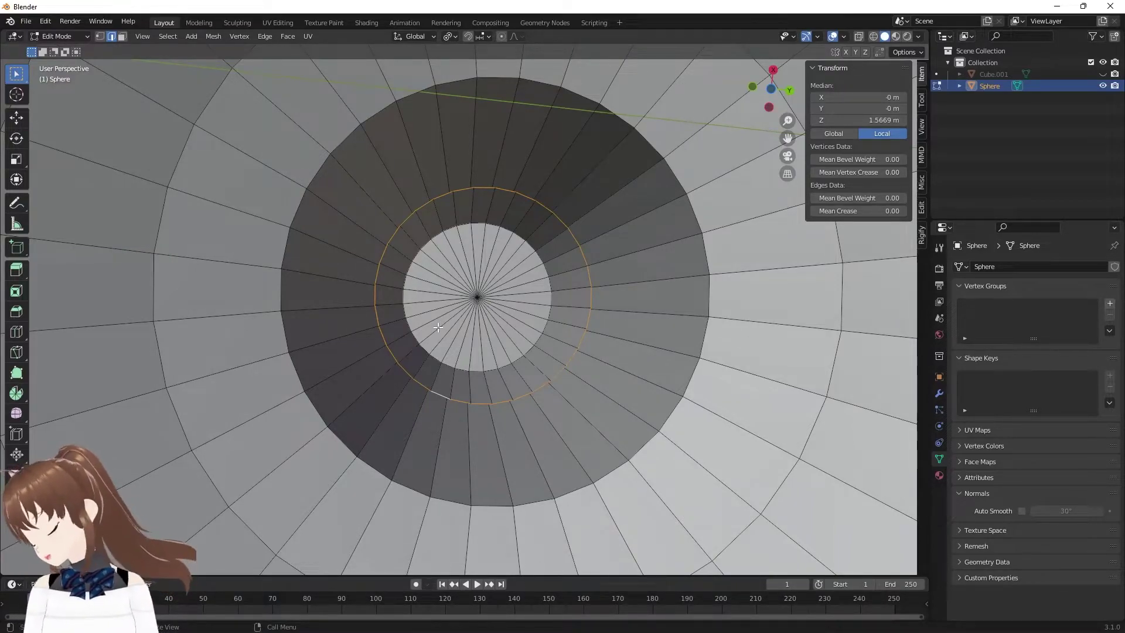
- Search for a fill operator, then close the search without running it
key("F3")
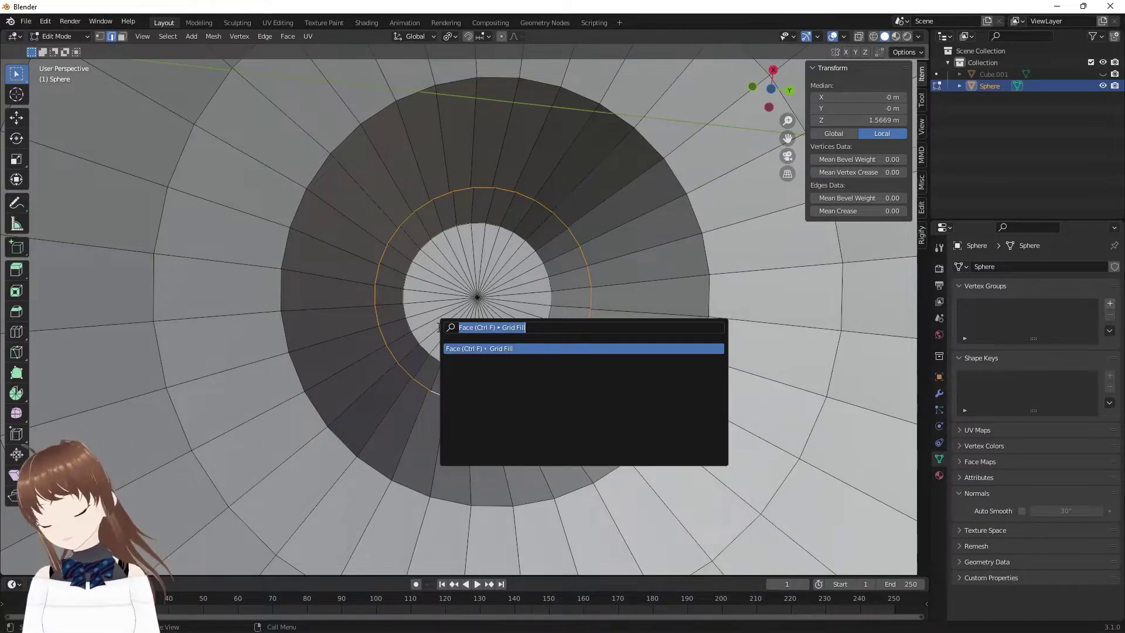
type("f")
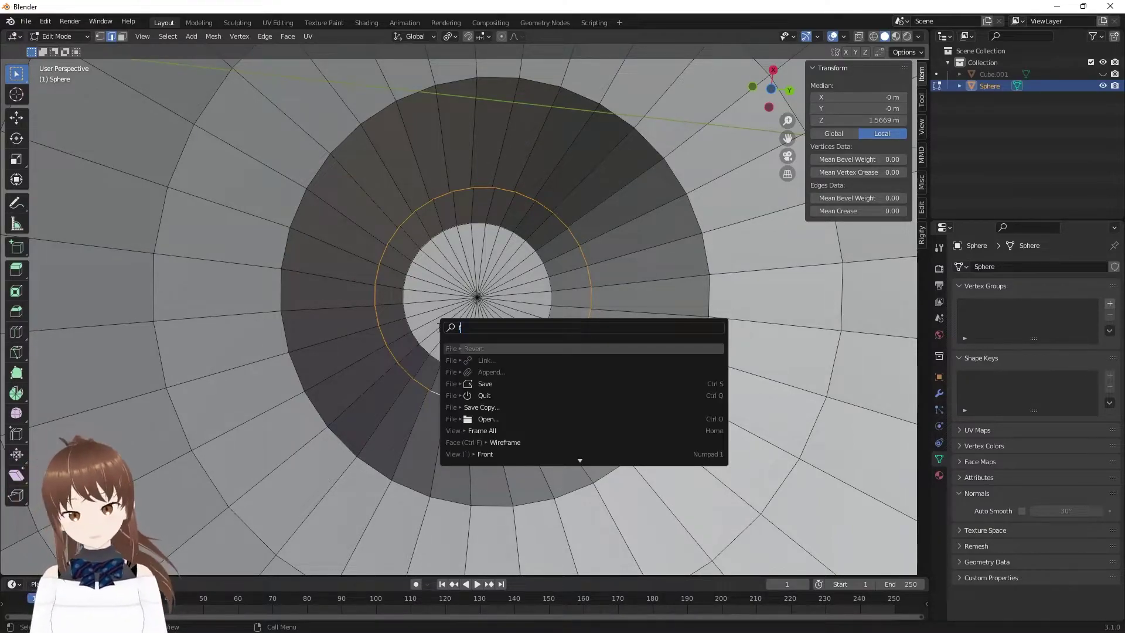
key("Escape")
- Fill the inner edge loop with a single flat face and inspect it
key("f")
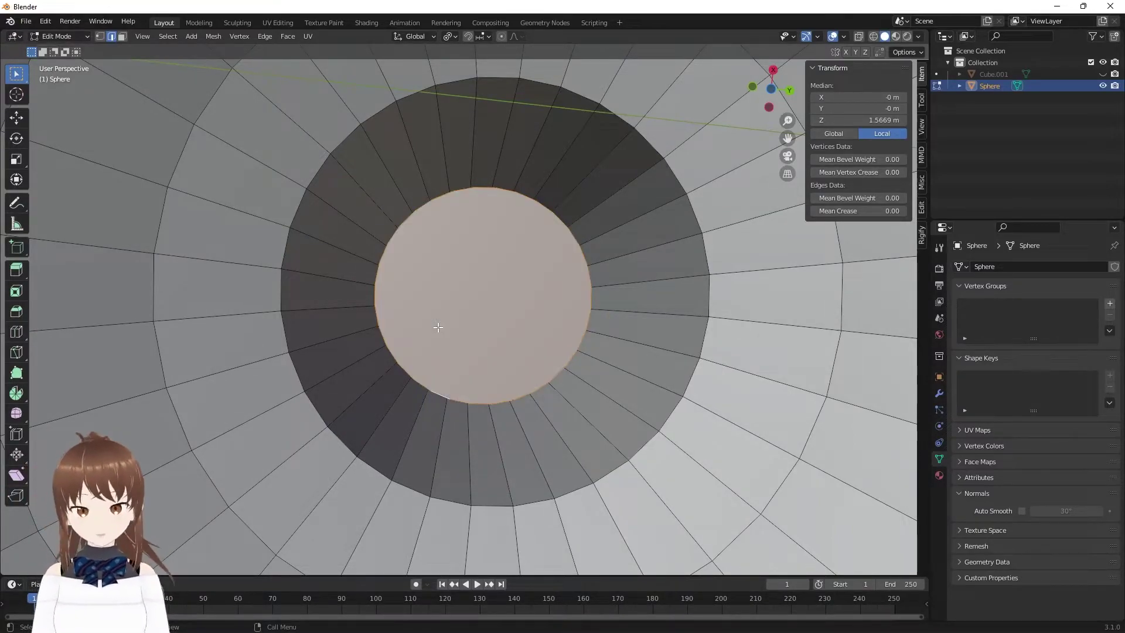
mouse_move(471, 277)
middle_mouse_down()
mouse_move(439, 279)
mouse_move(452, 484)
mouse_move(510, 408)
mouse_move(458, 287)
middle_mouse_up()
scroll(439, 278, "down", 5)
scroll(510, 409, "down", 2)
scroll(492, 414, "down", 2)
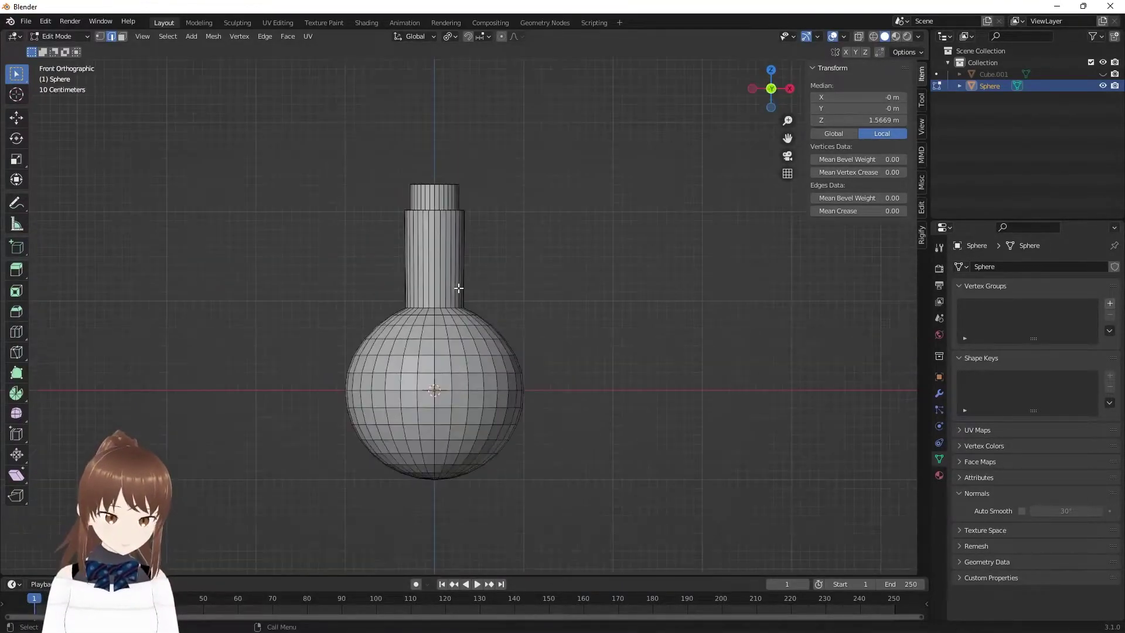
- In wireframe, select the cap and upper neck and lower them along Z to 1.6055 m
mouse_move(369, 123)
left_mouse_down()
mouse_move(389, 176)
mouse_move(508, 262)
left_mouse_up()
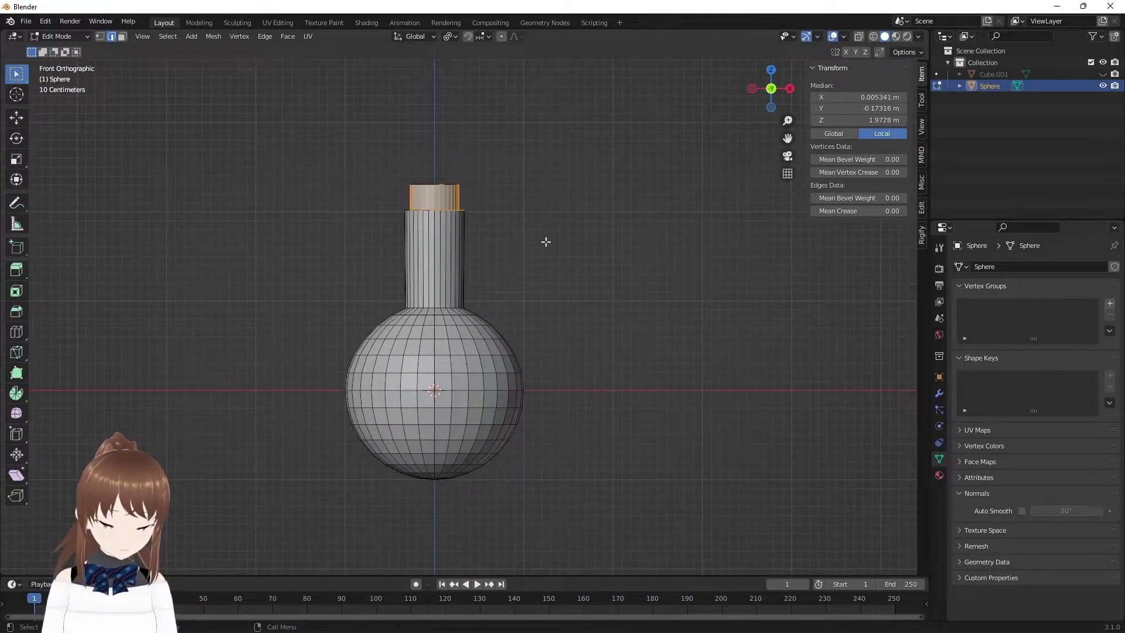
key("z")
left_click(311, 246)
left_click_drag(322, 138, 571, 279)
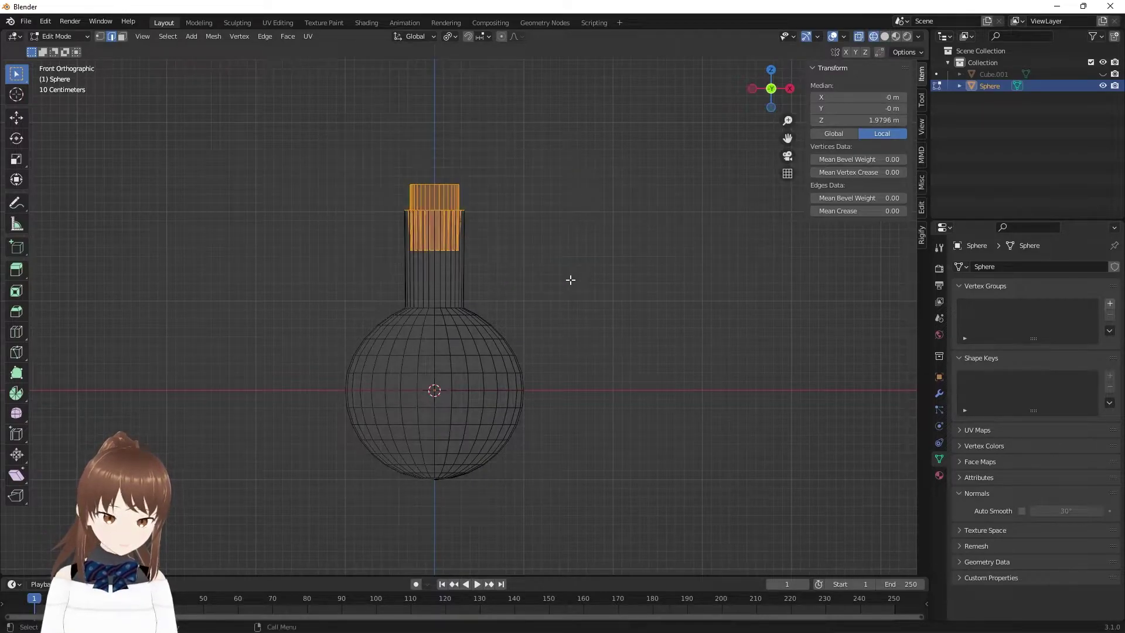
key("g")
key("z")
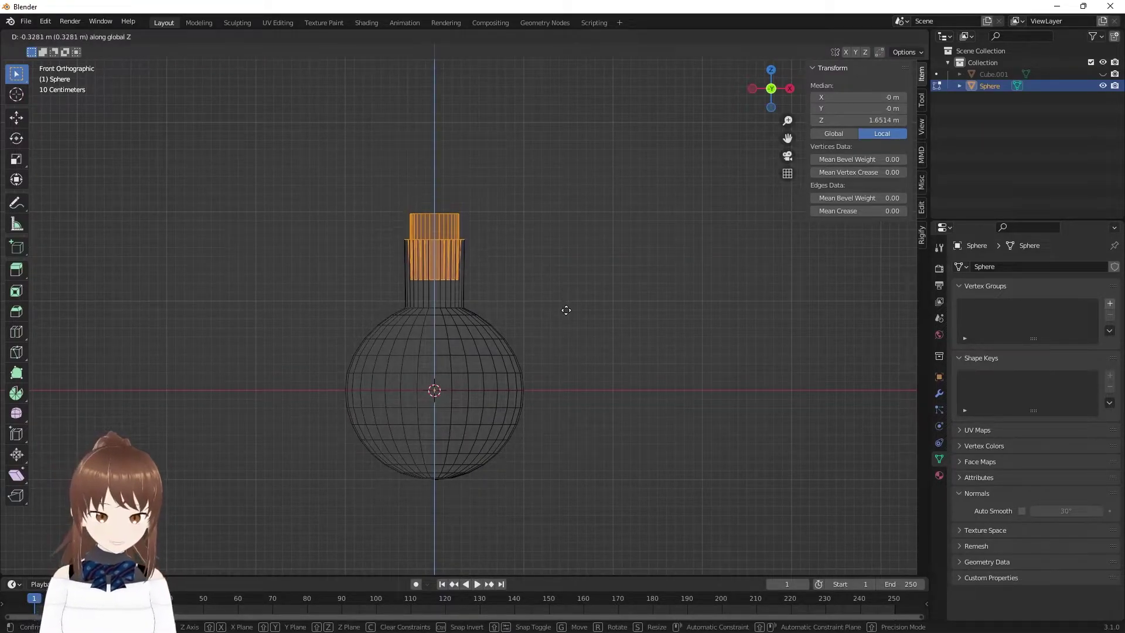
left_click(565, 313)
- Briefly show the table to compare, then select the whole bottle and return to Object Mode
scroll(566, 313, "down", 2)
mouse_move(565, 312)
middle_mouse_down()
mouse_move(543, 317)
mouse_move(583, 312)
mouse_move(504, 337)
middle_mouse_up()
left_click(1102, 74)
scroll(806, 162, "up", 3)
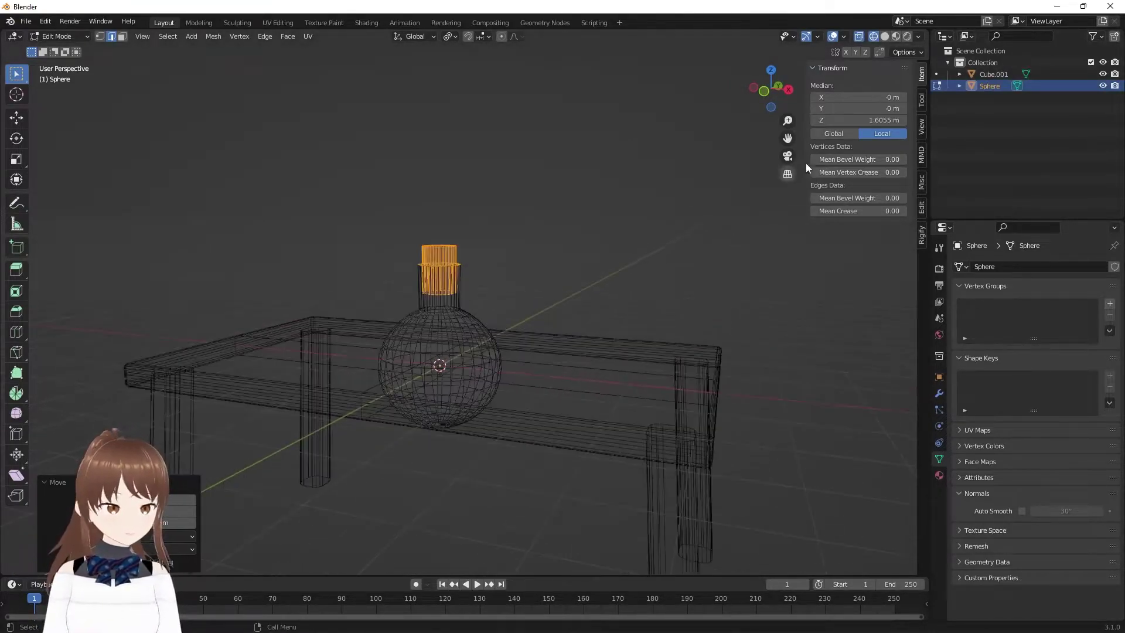
left_click(1102, 74)
left_click_drag(325, 188, 611, 512)
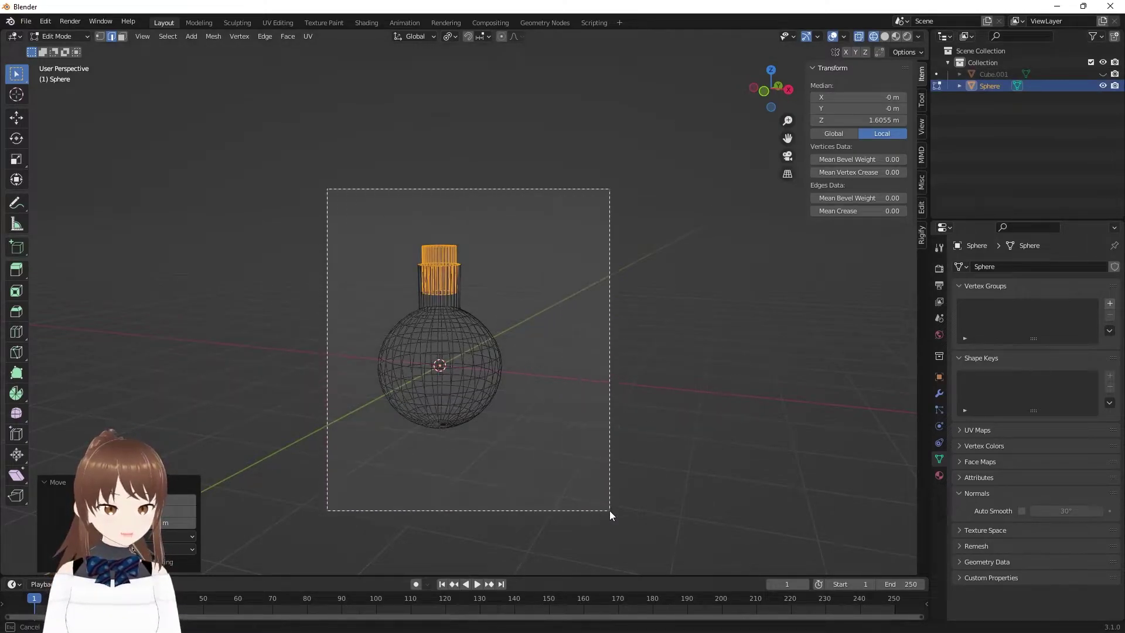
key("Tab")
- Unhide the table and scale the bottle down to 0.351 in front view
left_click(1102, 74)
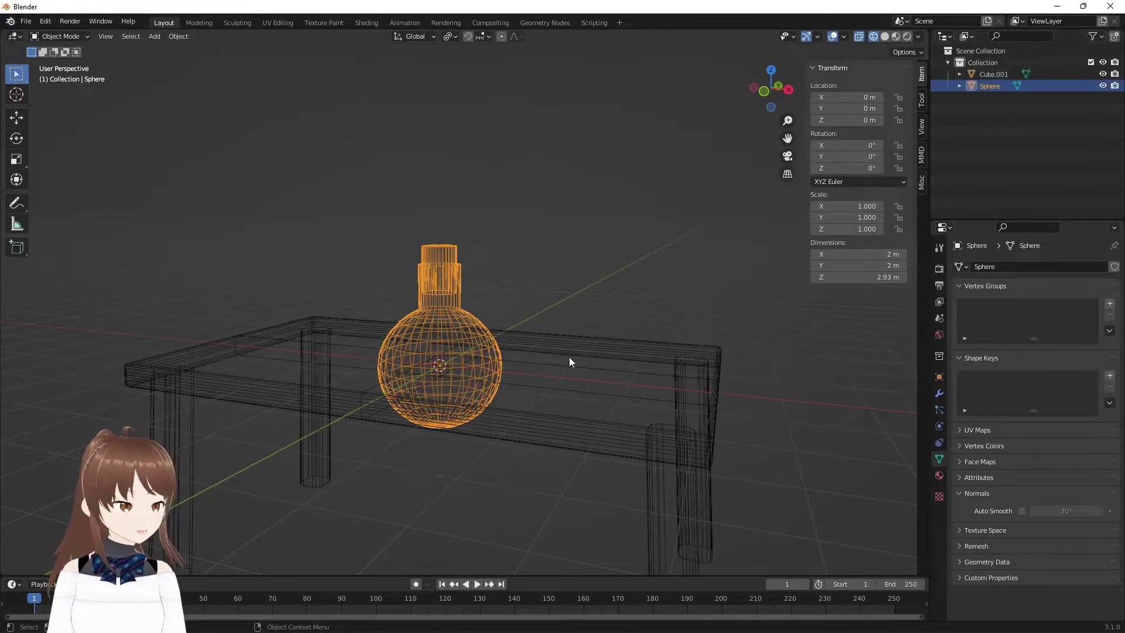
middle_click_drag(568, 357, 564, 350)
key("KP_1")
scroll(611, 395, "up", 1)
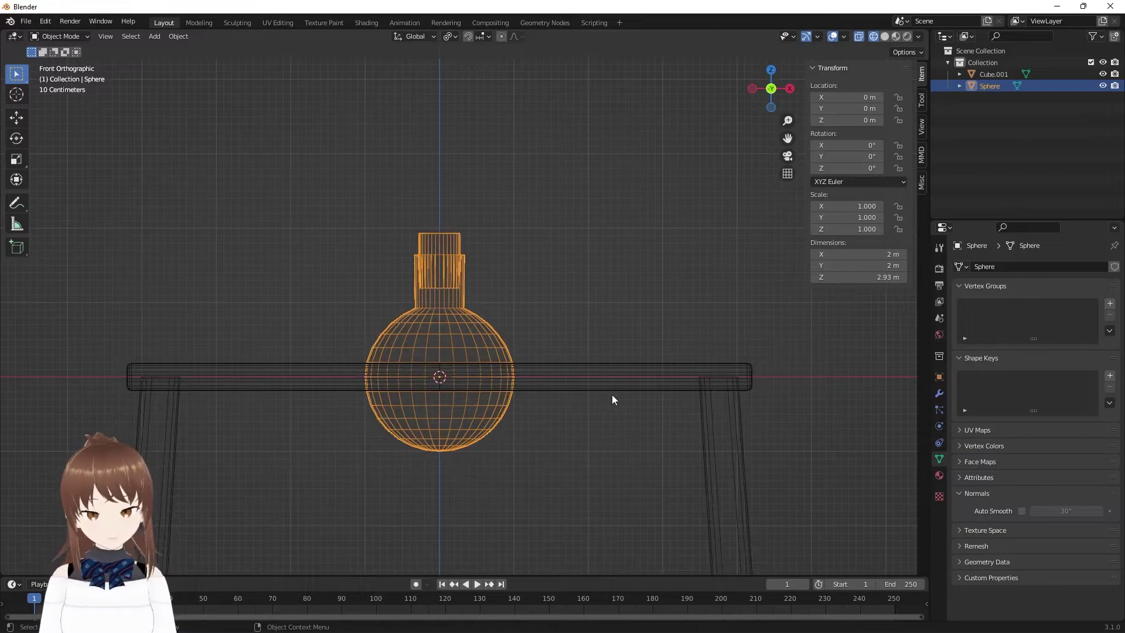
key("s")
left_click(494, 389)
- Move the bottle above the tabletop's left end
key("g")
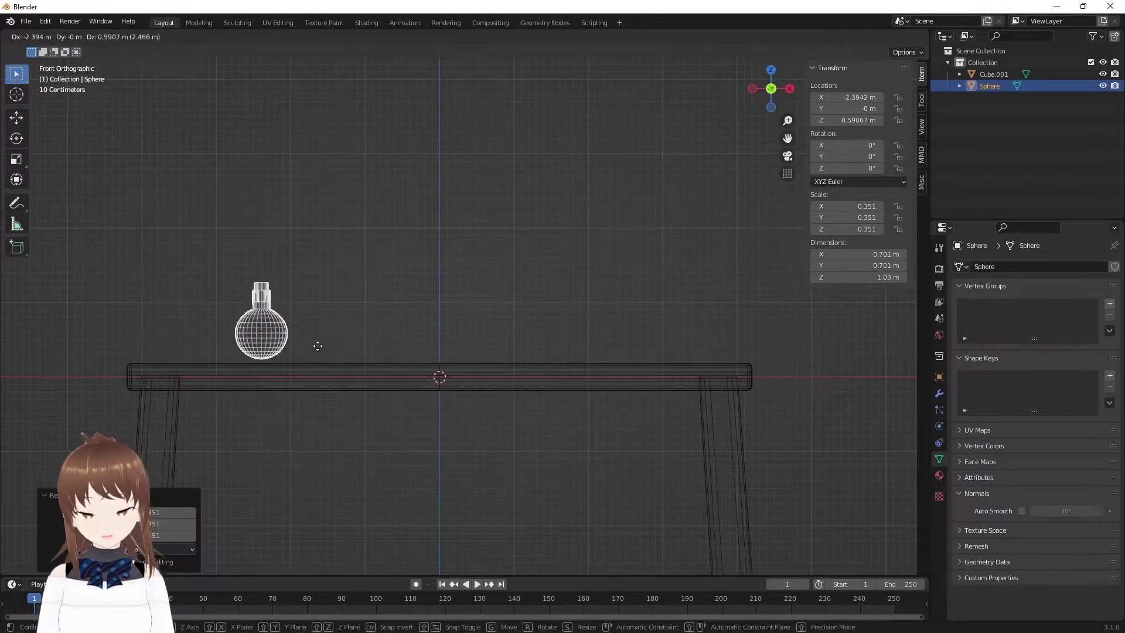
left_click(290, 351)
middle_click_drag(290, 351, 176, 370)
- In right side view, slide the bottle along Y near the table corner and check placement
key("KP_3")
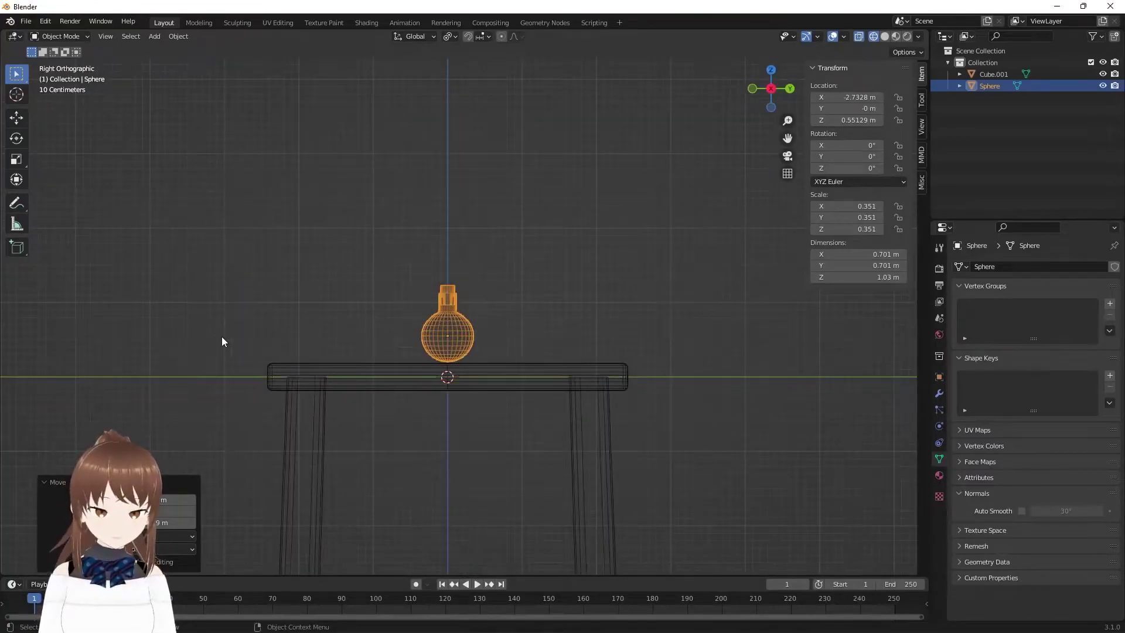
key("g")
key("y")
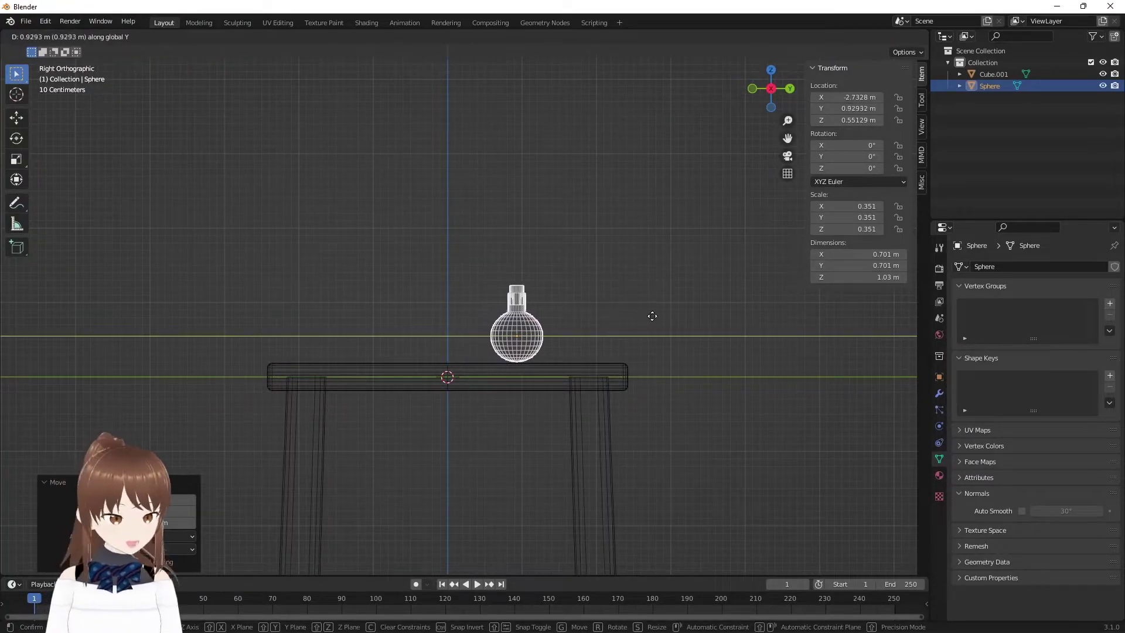
left_click(665, 314)
mouse_move(666, 314)
middle_mouse_down()
mouse_move(649, 339)
mouse_move(761, 382)
mouse_move(808, 367)
mouse_move(827, 397)
mouse_move(775, 355)
middle_mouse_up()
mouse_move(653, 418)
middle_mouse_down()
mouse_move(660, 331)
mouse_move(468, 381)
mouse_move(455, 403)
mouse_move(468, 367)
middle_mouse_up()
scroll(470, 381, "down", 2)
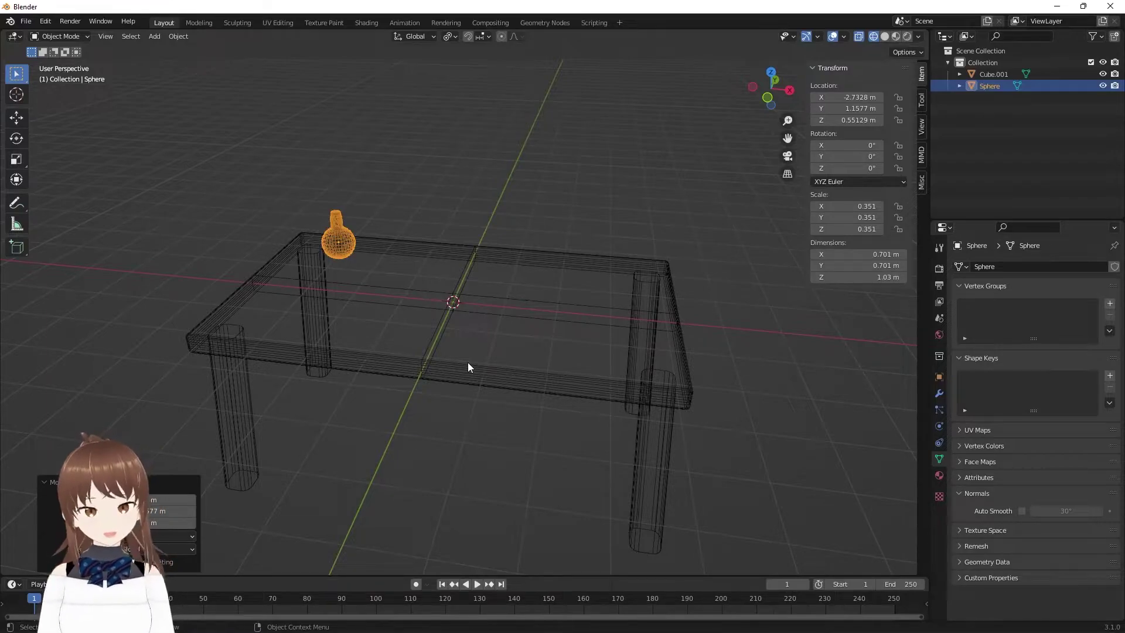
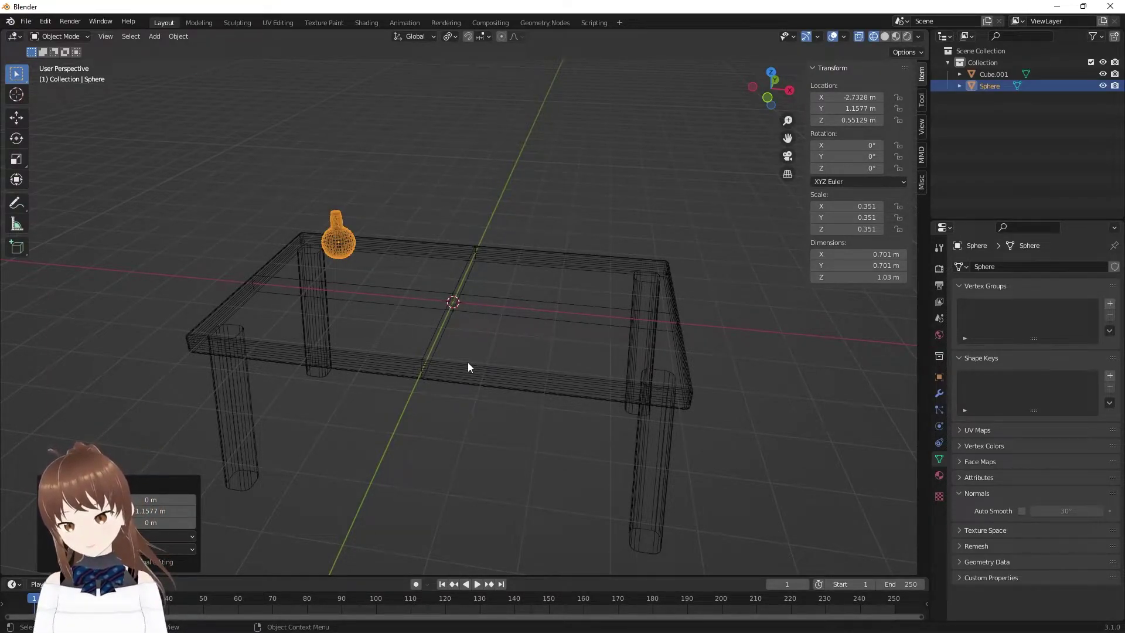
- Orbit around and beneath the table, then select the table
mouse_move(409, 368)
middle_mouse_down()
mouse_move(318, 367)
mouse_move(378, 400)
mouse_move(376, 431)
mouse_move(305, 447)
mouse_move(403, 406)
mouse_move(461, 434)
mouse_move(498, 431)
middle_mouse_up()
key("F3")
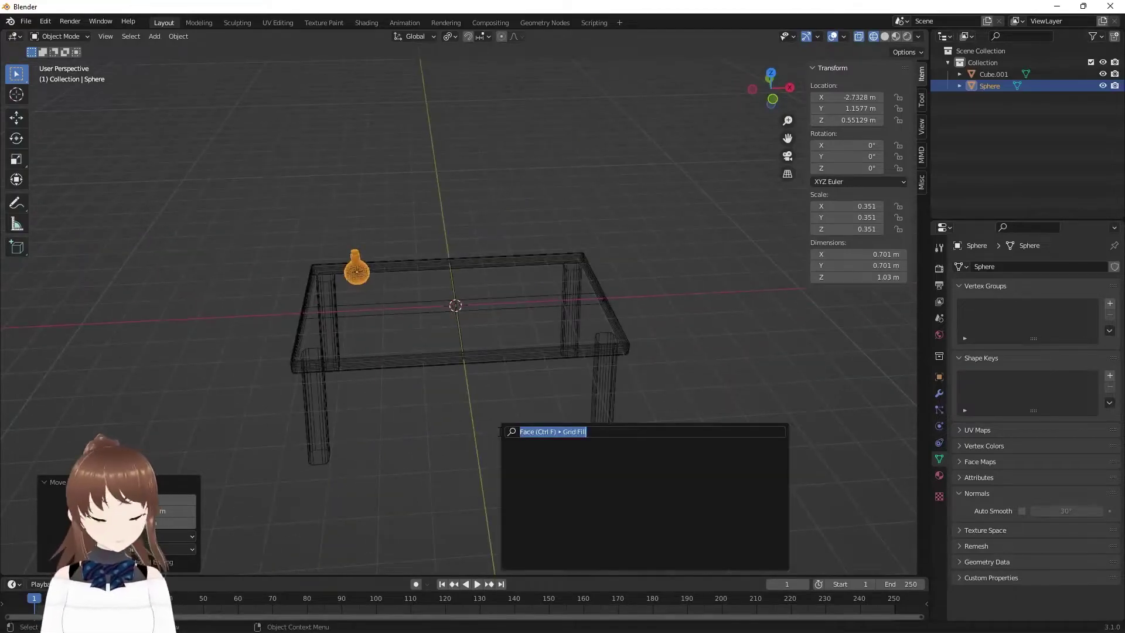
type("c")
key("Escape")
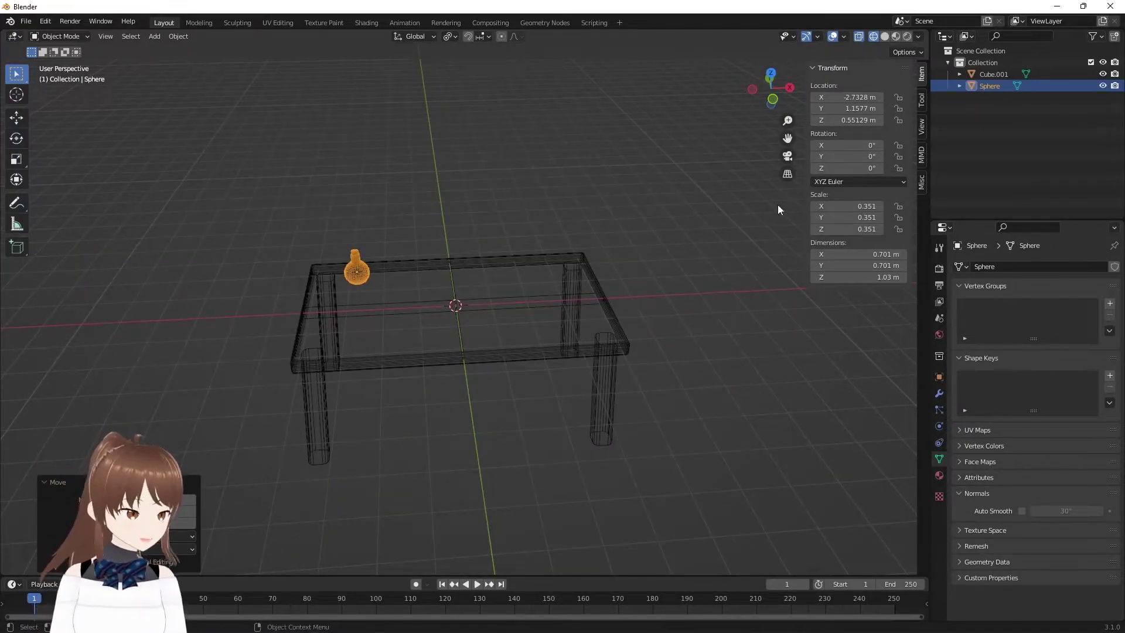
middle_click_drag(803, 202, 777, 193)
left_click(1047, 72)
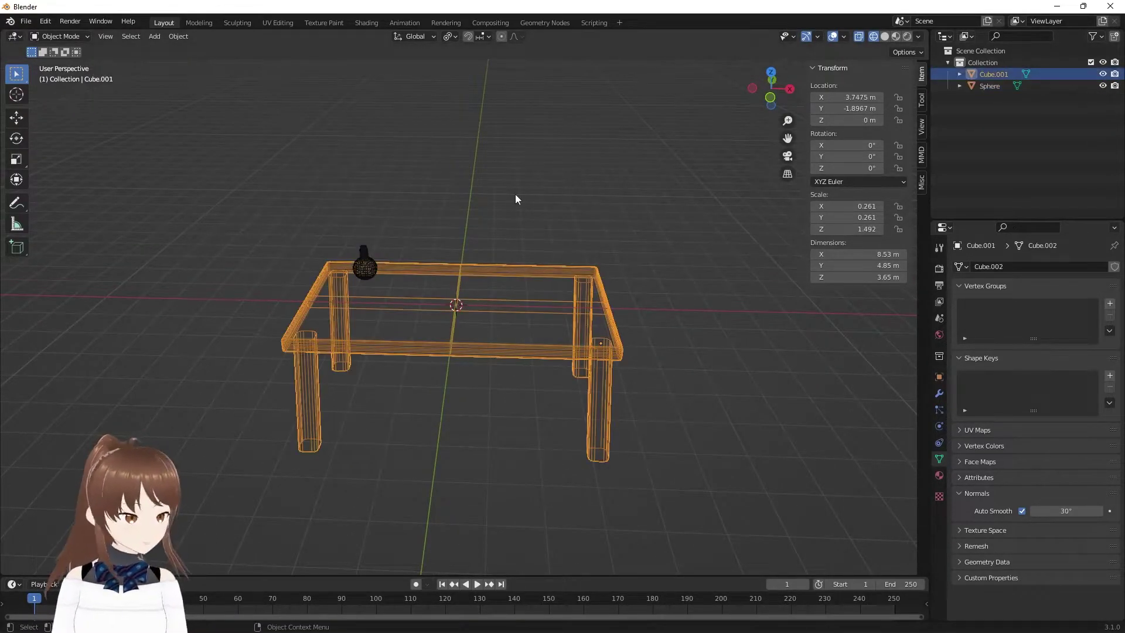
- Orbit down to a near eye-level view of the table and bring up command search
middle_click_drag(514, 194, 544, 233)
scroll(544, 270, "up", 3)
middle_click_drag(546, 305, 534, 272)
scroll(534, 264, "up", 2)
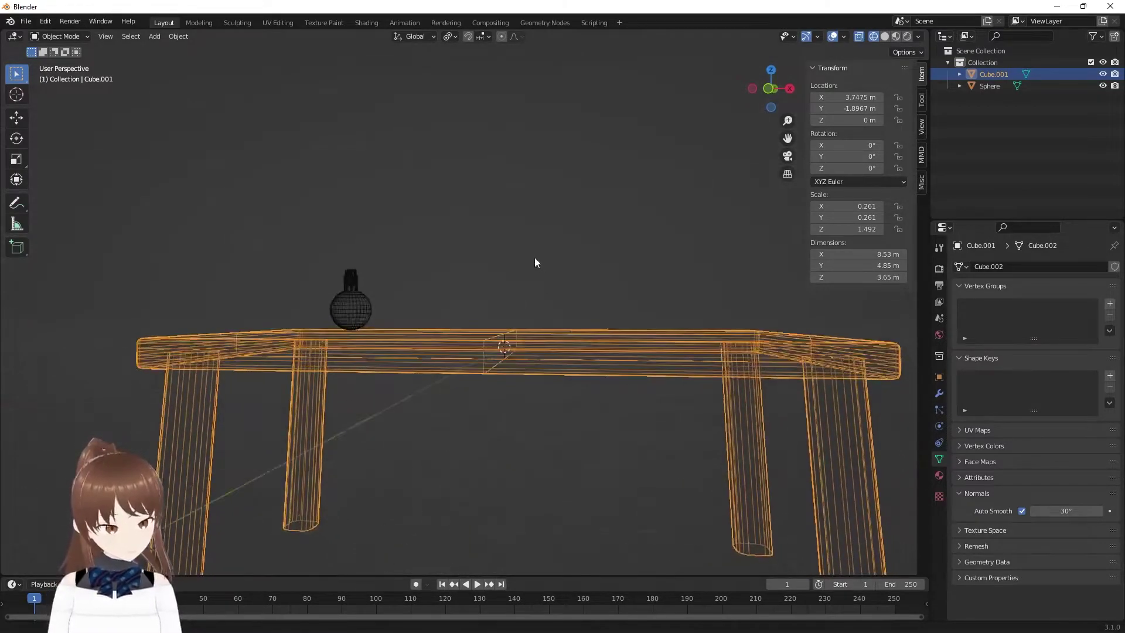
key("F3")
key("Escape")
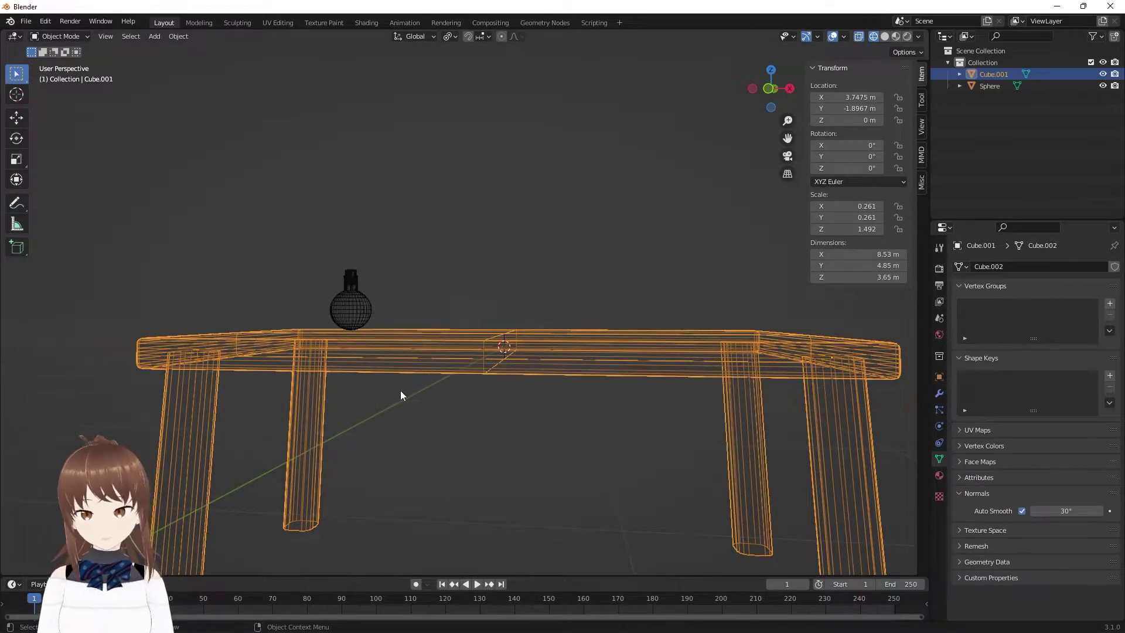
key("F3")
- Add a cube via the 'cube' search and flatten it with a tiny Z scale
type("cube")
key("Return")
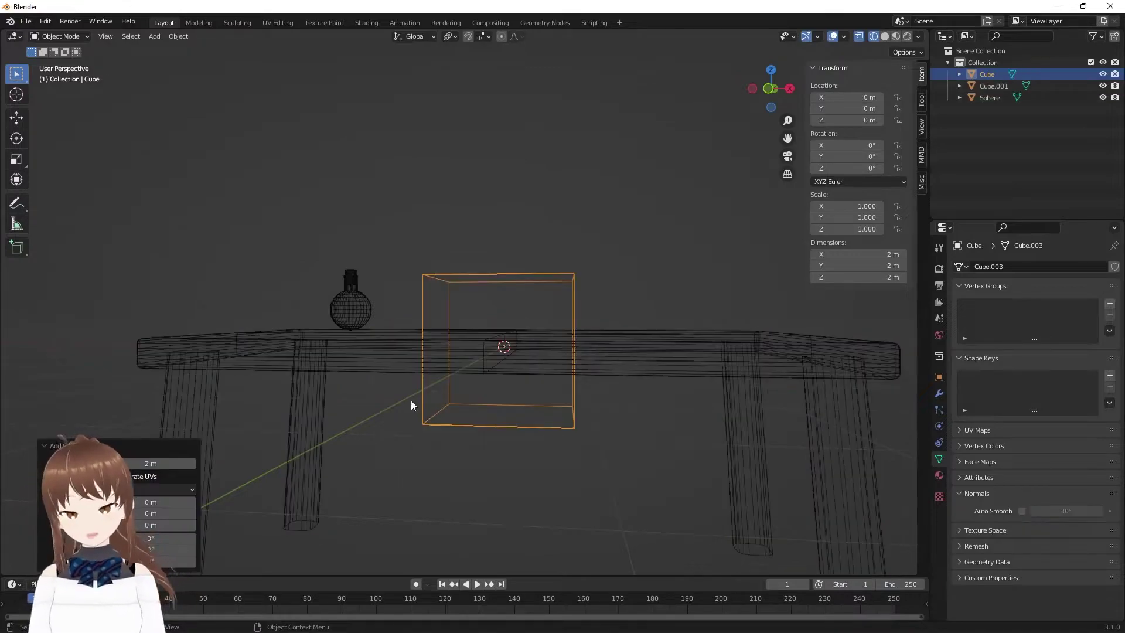
key("s")
key("z")
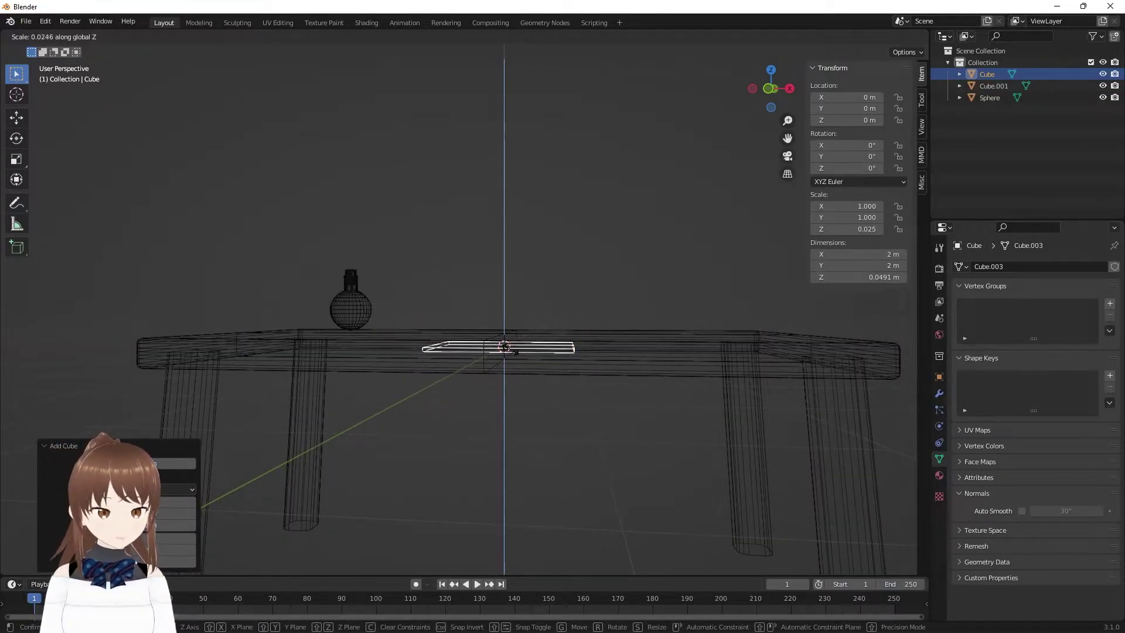
key("Escape")
left_click(845, 228)
type("0.0001")
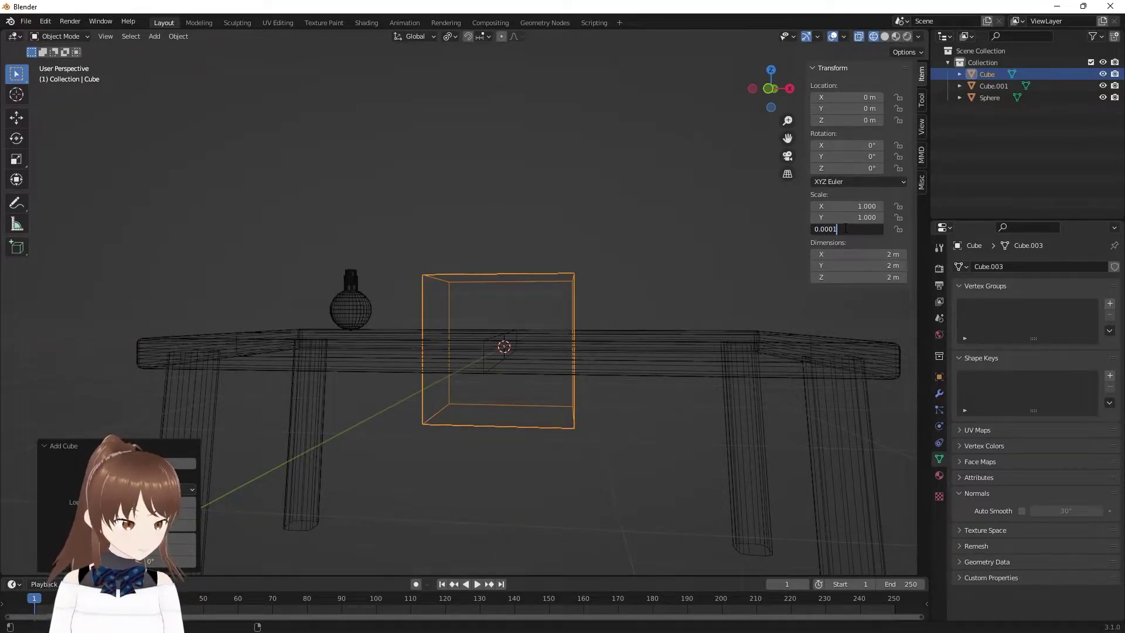
key("Return")
- Raise the flattened cube to 0.46 m and check it from the front
middle_click_drag(786, 302, 677, 356)
key("g")
key("z")
left_click(666, 308)
mouse_move(666, 308)
middle_mouse_down()
mouse_move(634, 262)
mouse_move(612, 286)
mouse_move(656, 303)
mouse_move(639, 315)
middle_mouse_up()
key("KP_1")
scroll(613, 287, "up", 3)
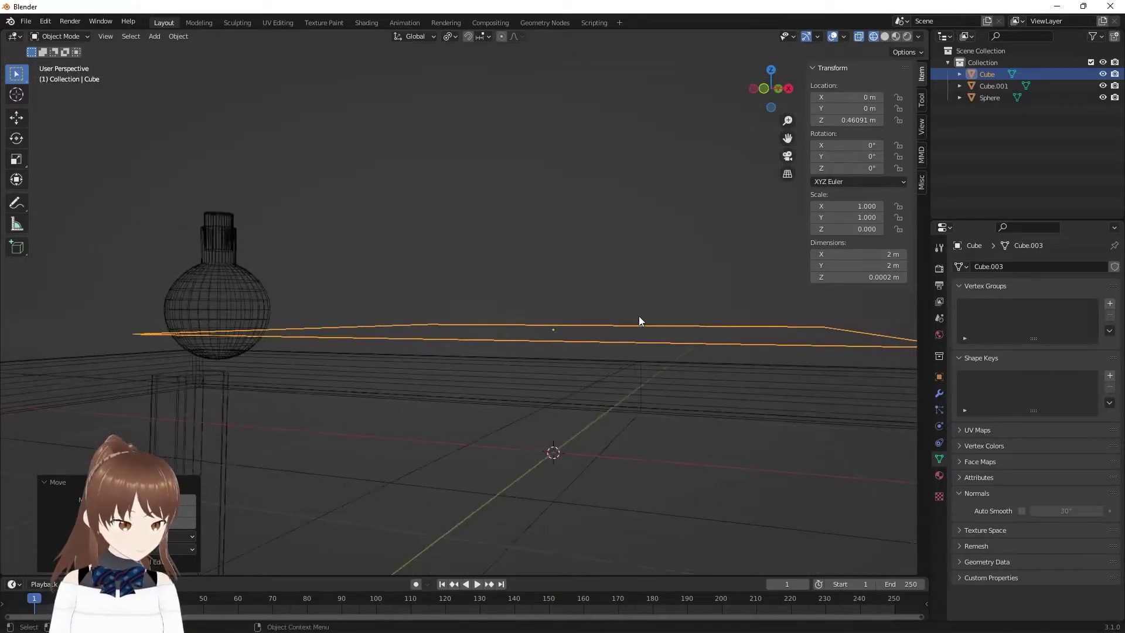
- Reset the plane's location and scale, then re-flatten it with Z scale 0.001
key("alt+g")
key("alt+s")
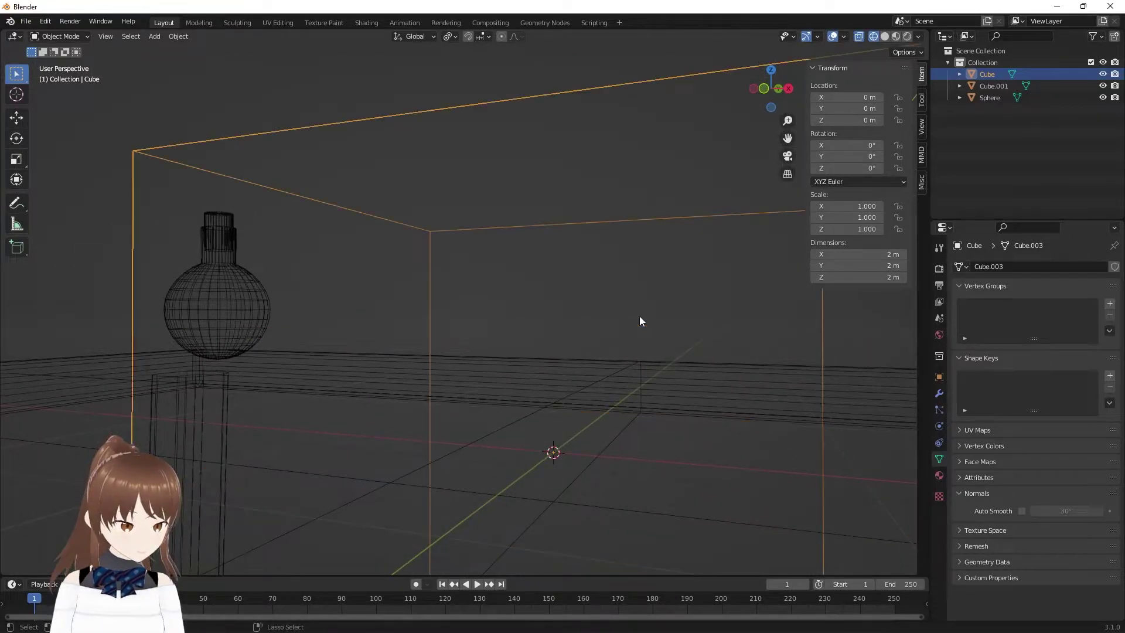
left_click(845, 226)
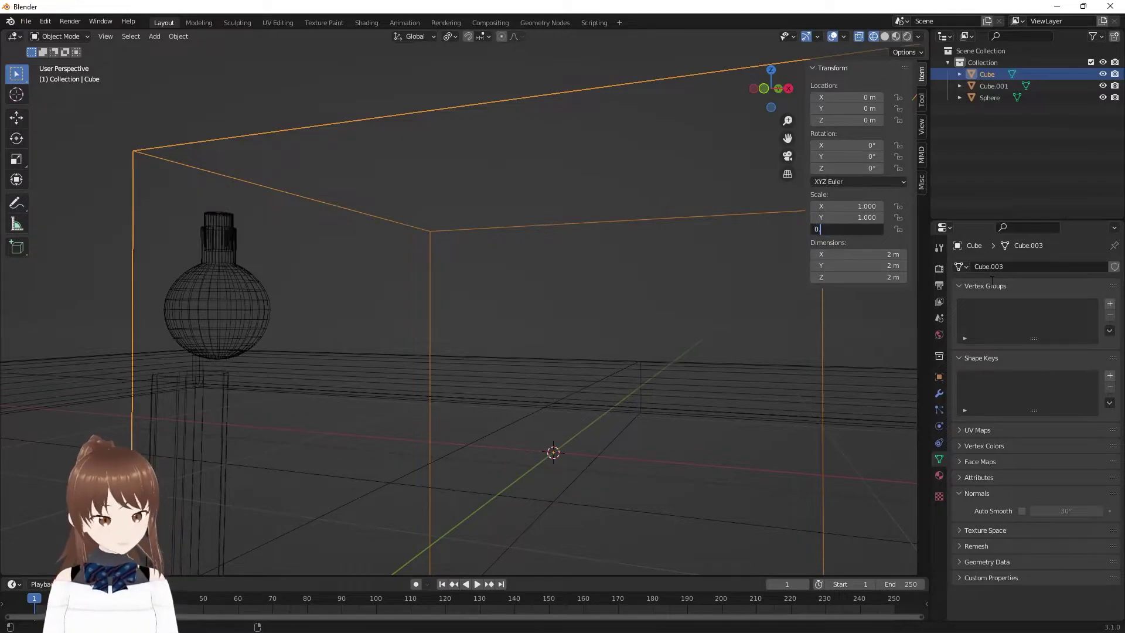
type(".001")
key("Return")
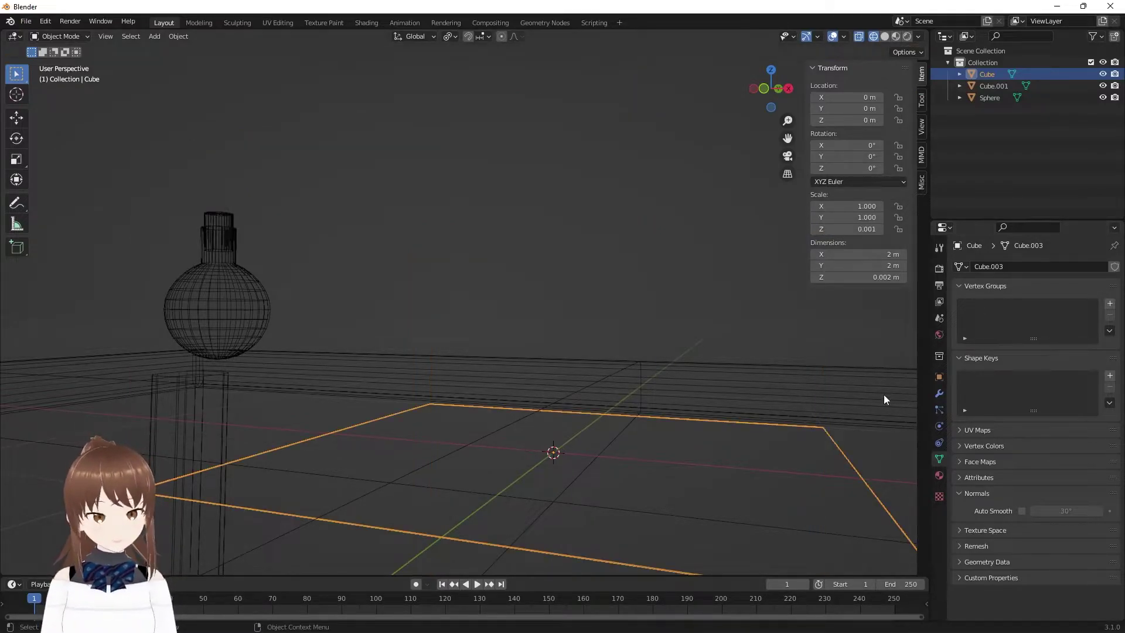
- Reselect the flat plane and raise it to 0.23 m
middle_click_drag(883, 395, 879, 369)
left_click(567, 221)
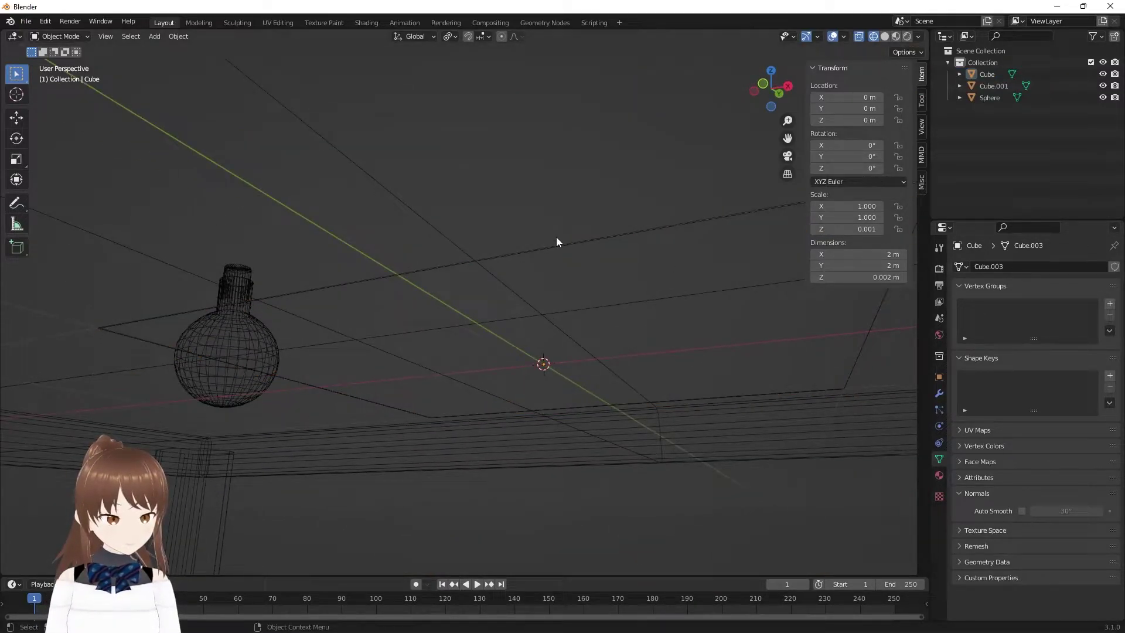
left_click(557, 240)
mouse_move(582, 289)
middle_mouse_down()
mouse_move(564, 330)
mouse_move(554, 317)
mouse_move(575, 305)
mouse_move(550, 319)
middle_mouse_up()
key("g")
key("z")
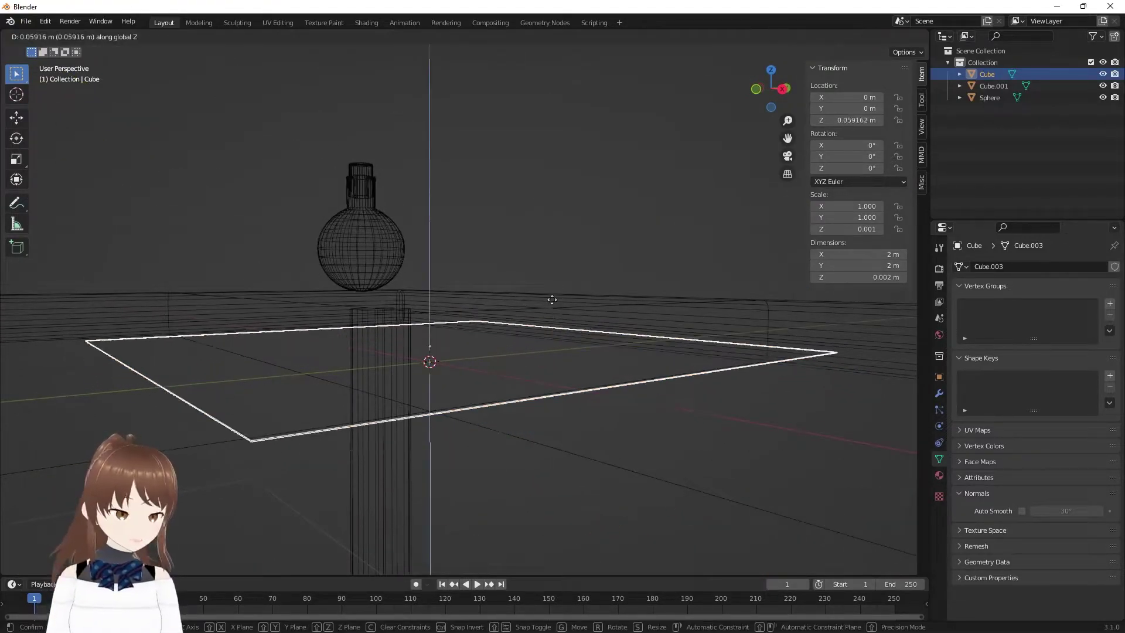
left_click(550, 262)
- Switch to solid shading and centre the plane in front view
key("z")
left_click(745, 269)
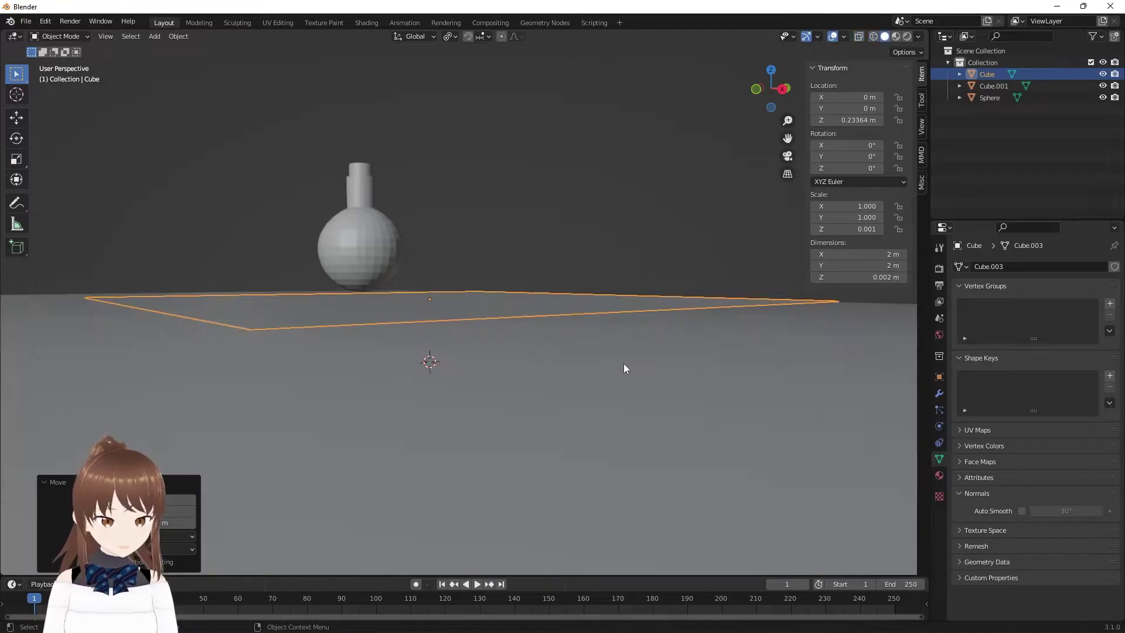
scroll(624, 363, "up", 5)
scroll(641, 357, "up", 2)
key("KP_1")
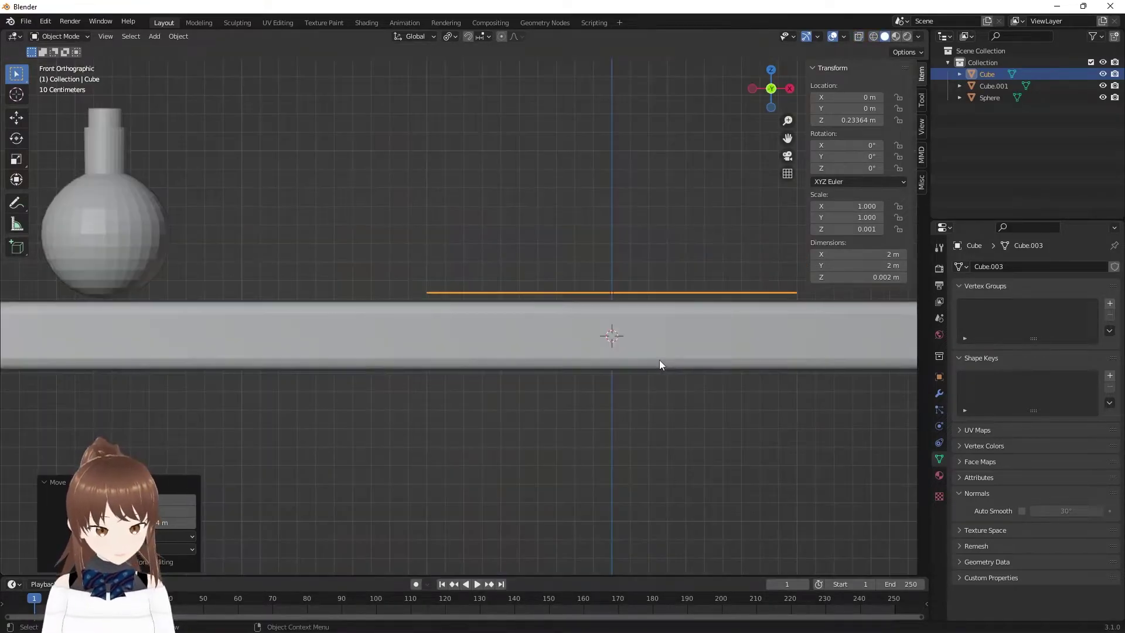
middle_click_drag(694, 372, 640, 382, "shift")
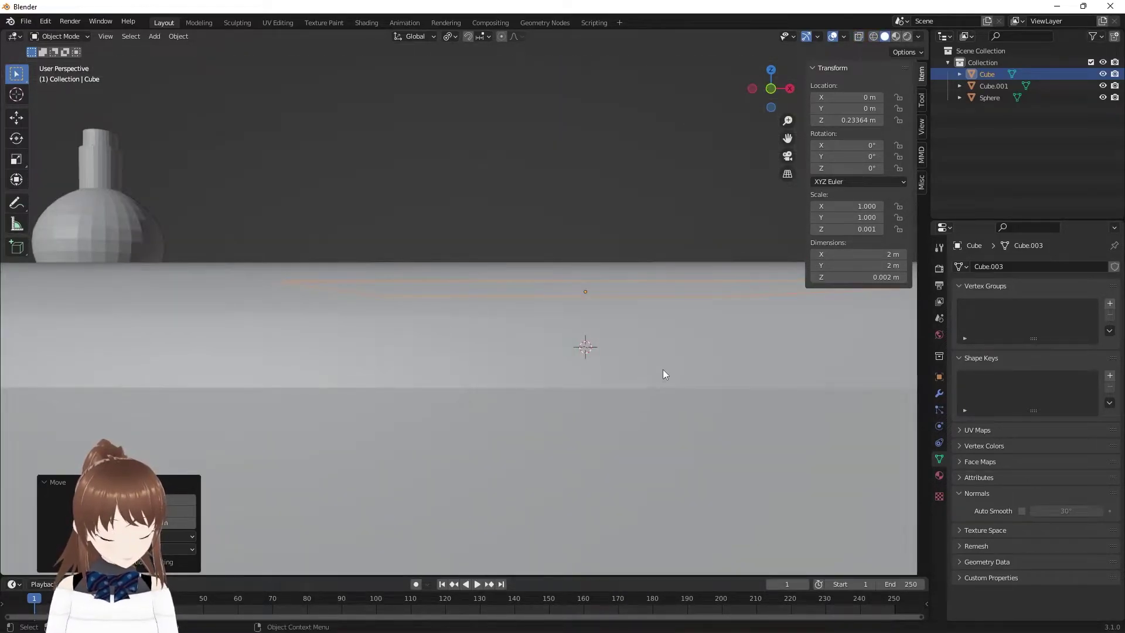
key("KP_1")
middle_click_drag(705, 354, 630, 347, "shift")
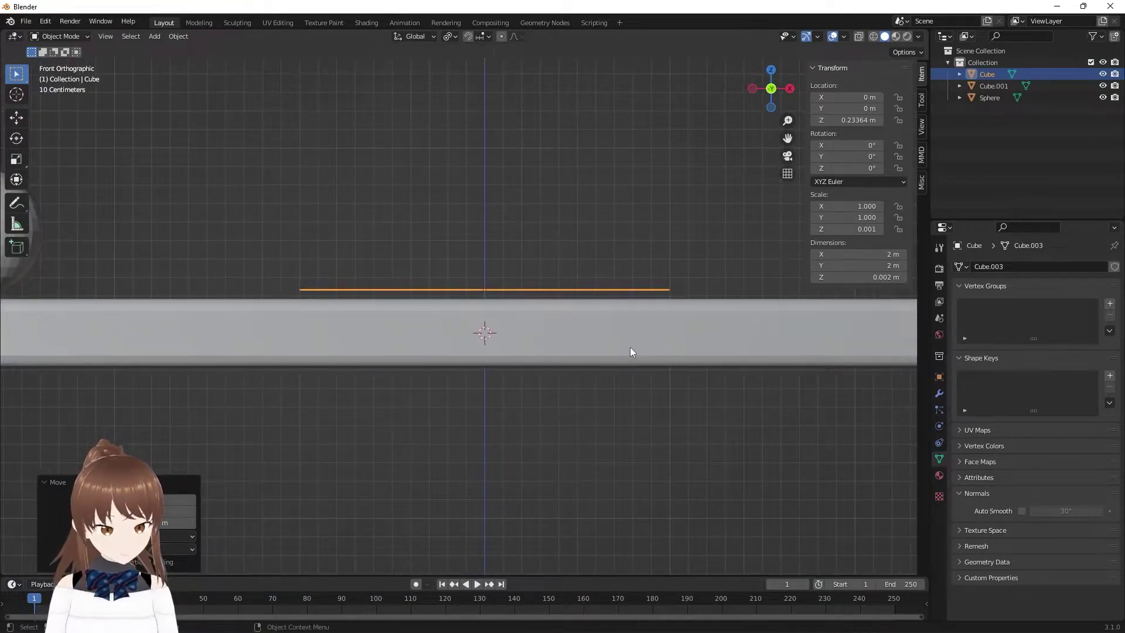
- Lower the plane onto the tabletop and enter Edit Mode
key("g")
key("z")
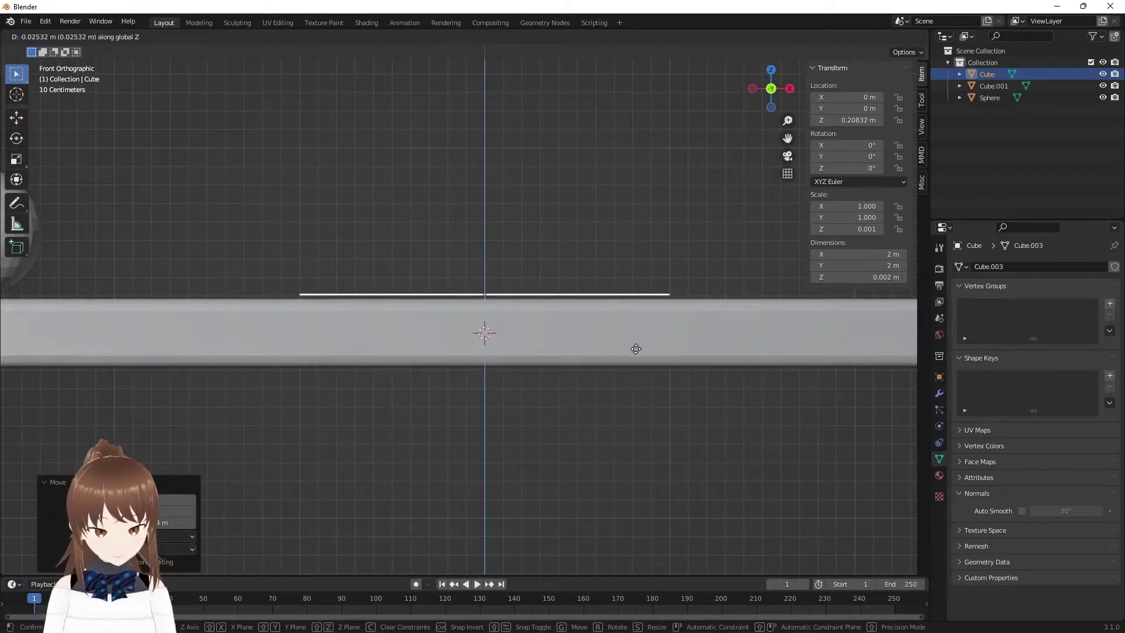
left_click(636, 349)
middle_click_drag(648, 279, 626, 288)
scroll(603, 380, "up", 3)
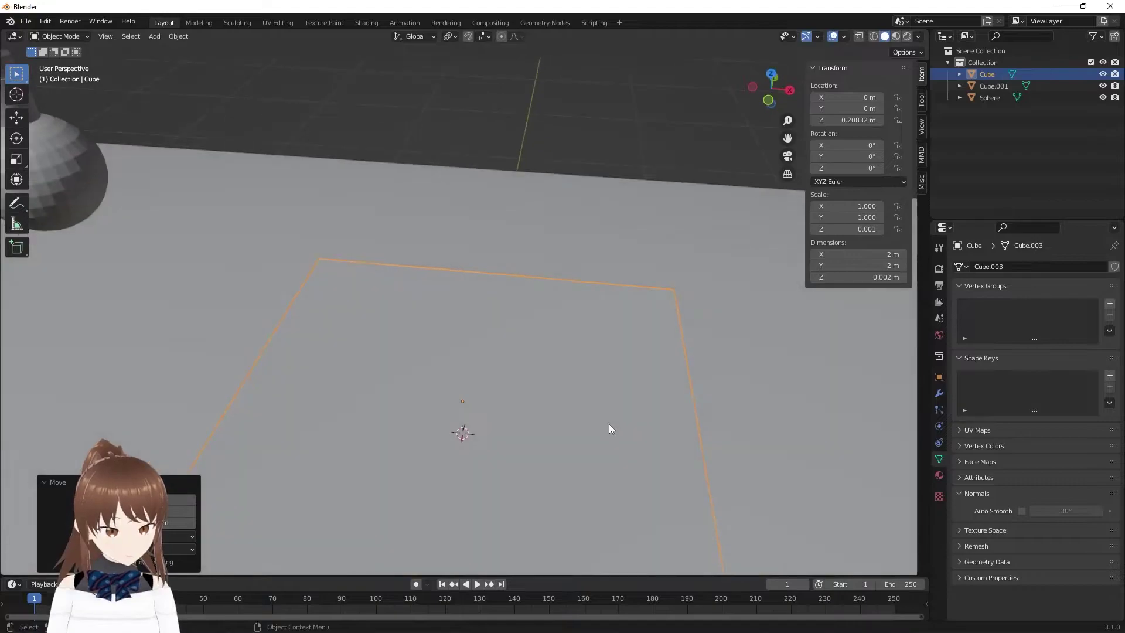
scroll(610, 445, "down", 3)
key("Tab")
mouse_move(610, 485)
middle_mouse_down()
mouse_move(636, 320)
mouse_move(623, 364)
middle_mouse_up()
- Switch to wireframe shading and select the sheet's bottom edge
key("z")
left_click(575, 356)
left_click_drag(345, 316, 648, 382)
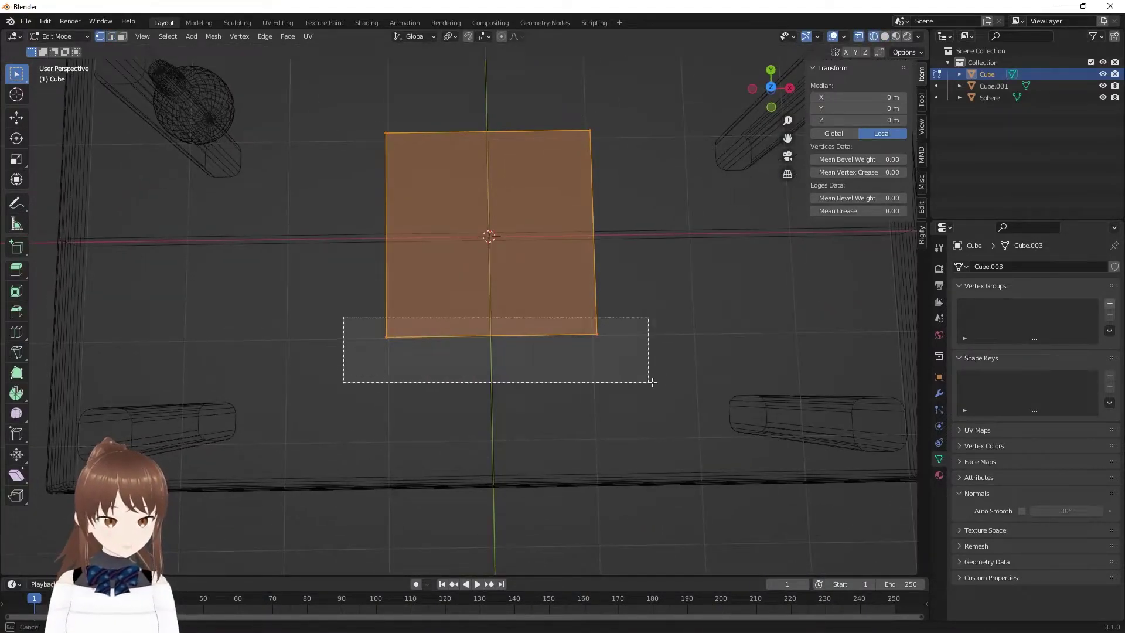
scroll(572, 539, "down", 2)
scroll(576, 505, "down", 1)
middle_click_drag(575, 505, 561, 359, "shift")
- Stretch the sheet along Y to the table's edge and check it from the top
key("e")
key("y")
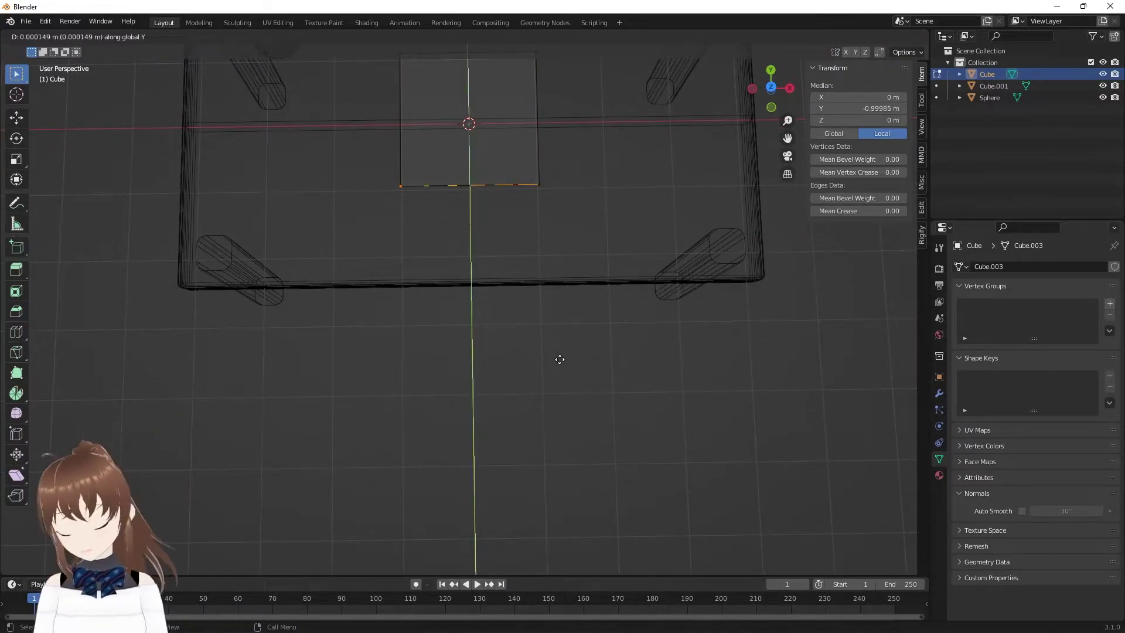
key("Escape")
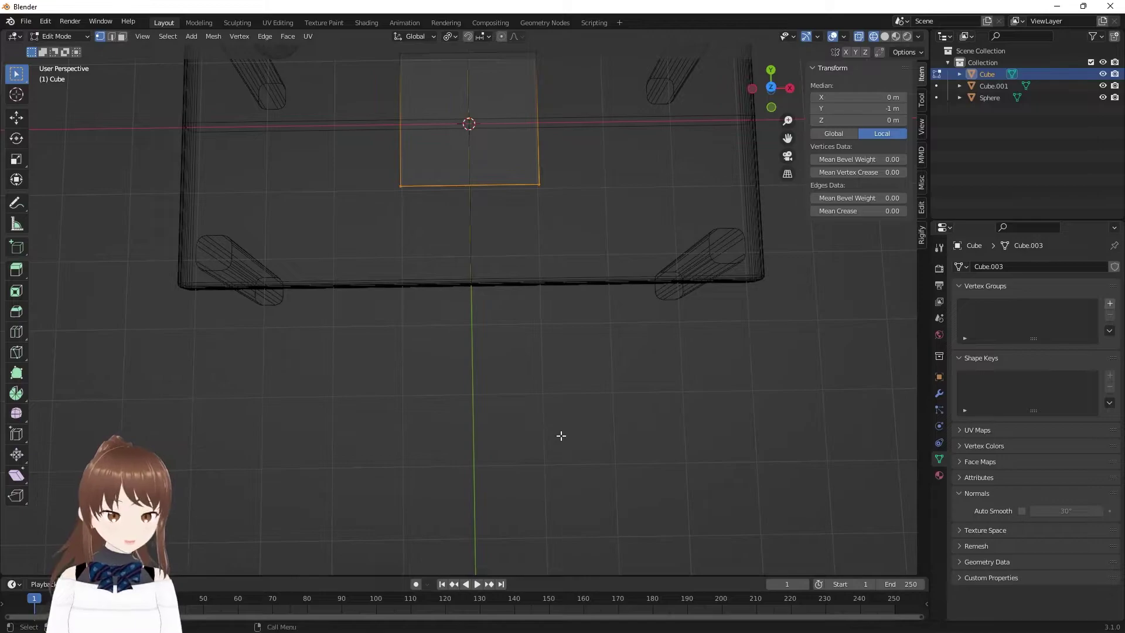
key("g")
key("y")
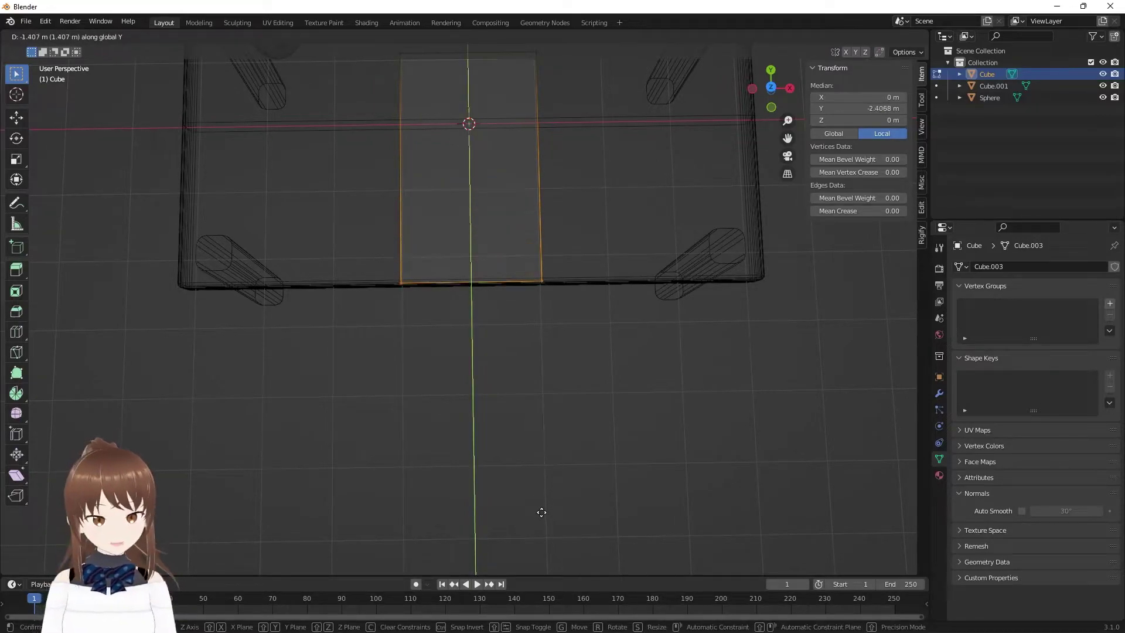
left_click(543, 514)
key("KP_1")
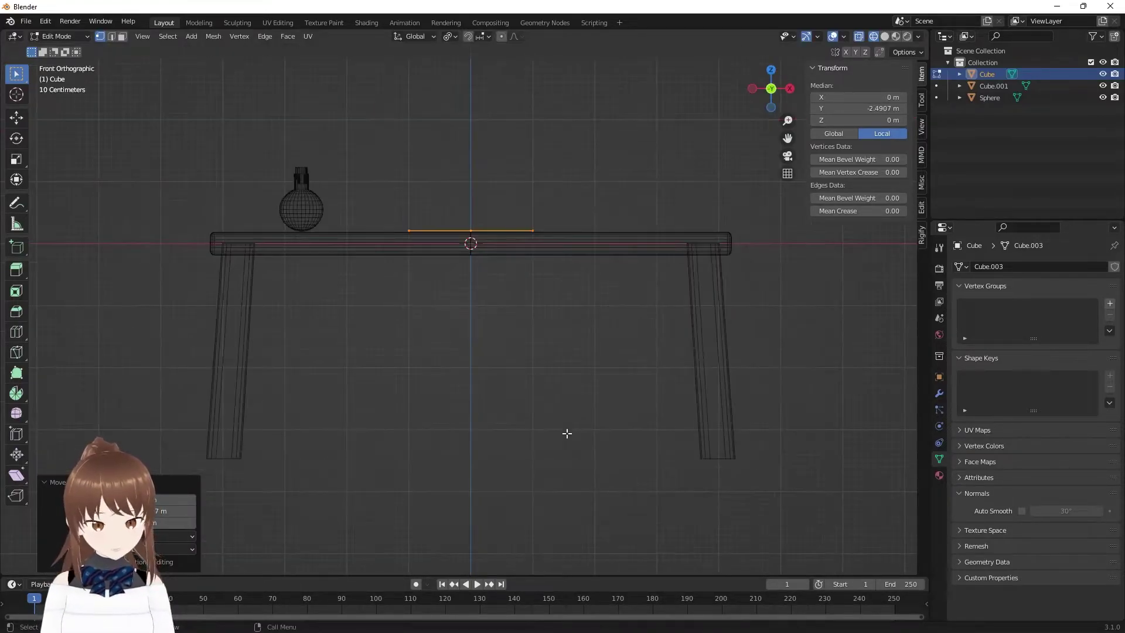
key("KP_7")
scroll(557, 420, "up", 2)
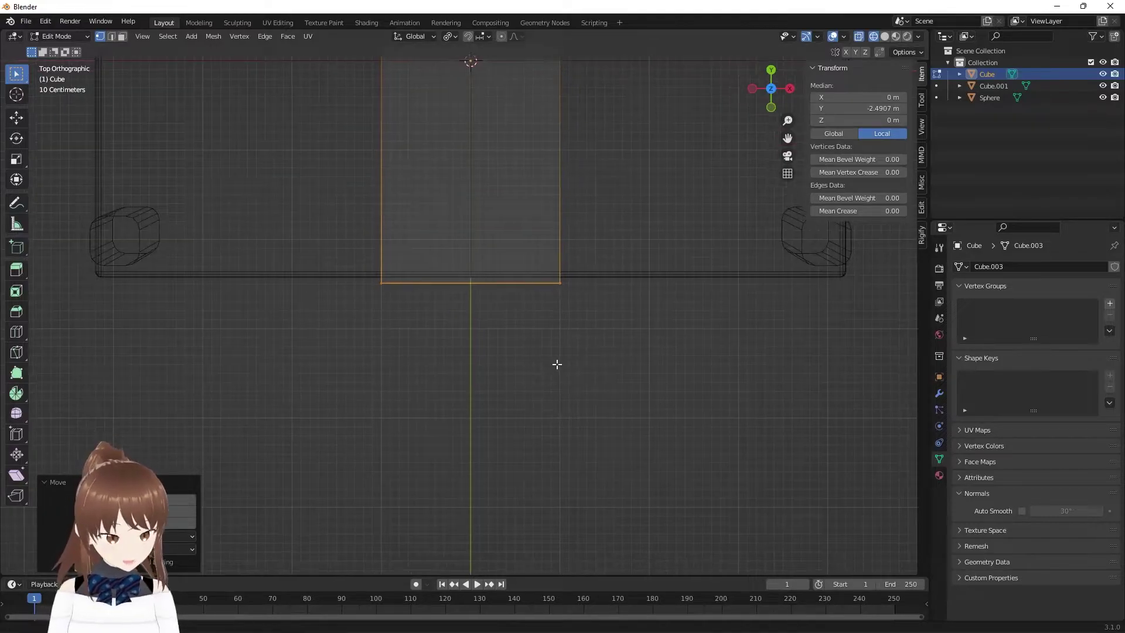
scroll(550, 328, "up", 3)
scroll(543, 290, "up", 3)
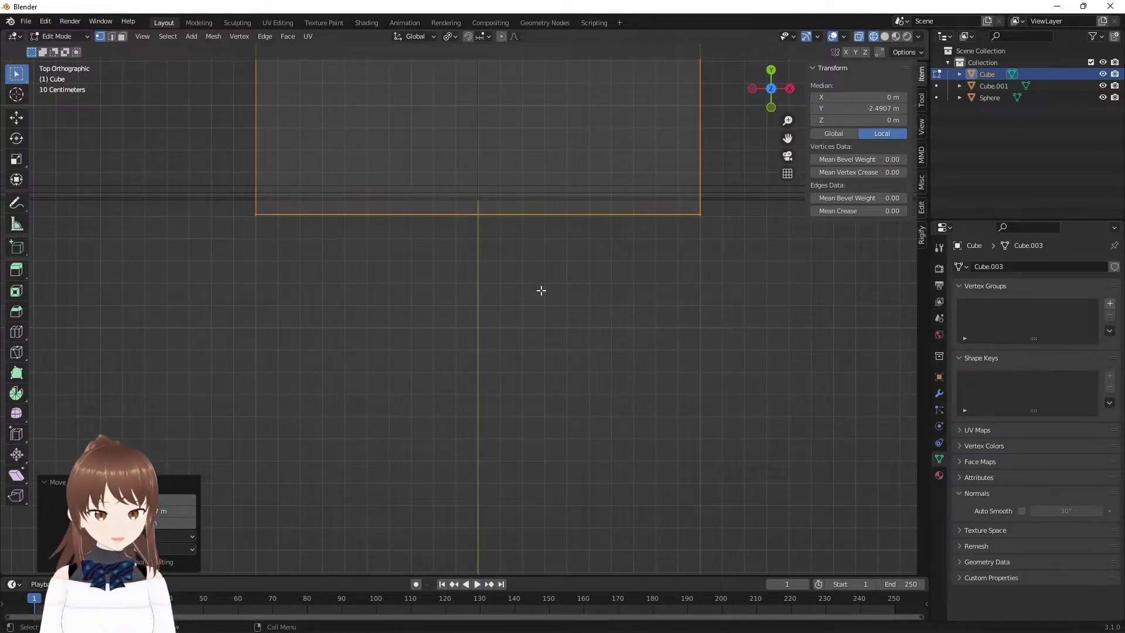
- In front view, extrude the runner's edge straight down along Z into a hanging flap
key("KP_1")
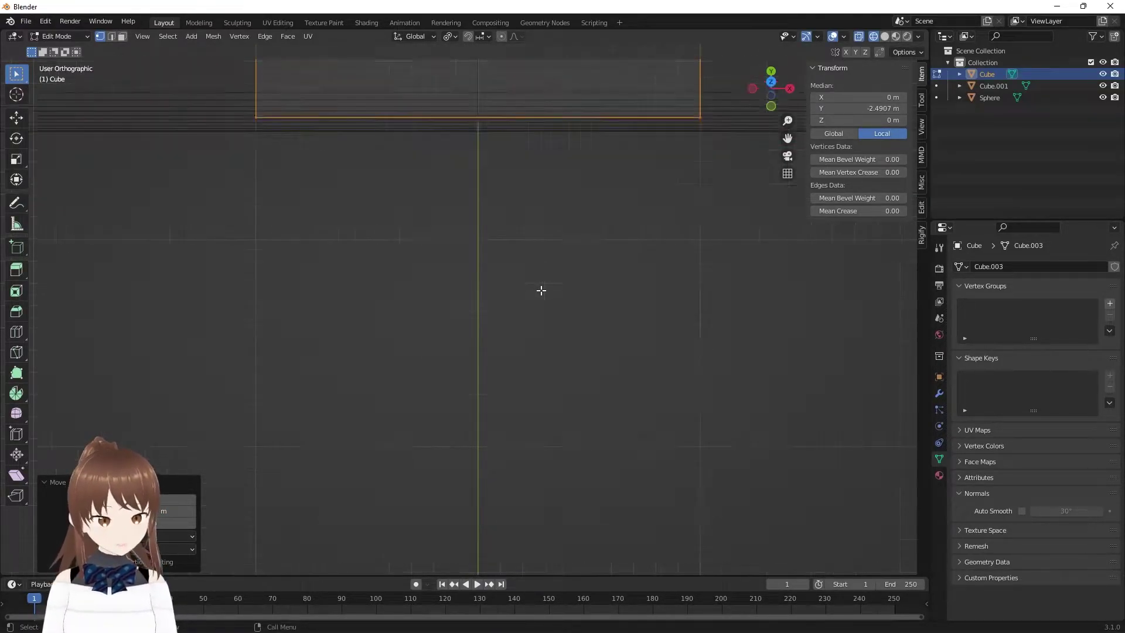
scroll(537, 281, "down", 3)
middle_click_drag(555, 228, 543, 242, "shift")
key("e")
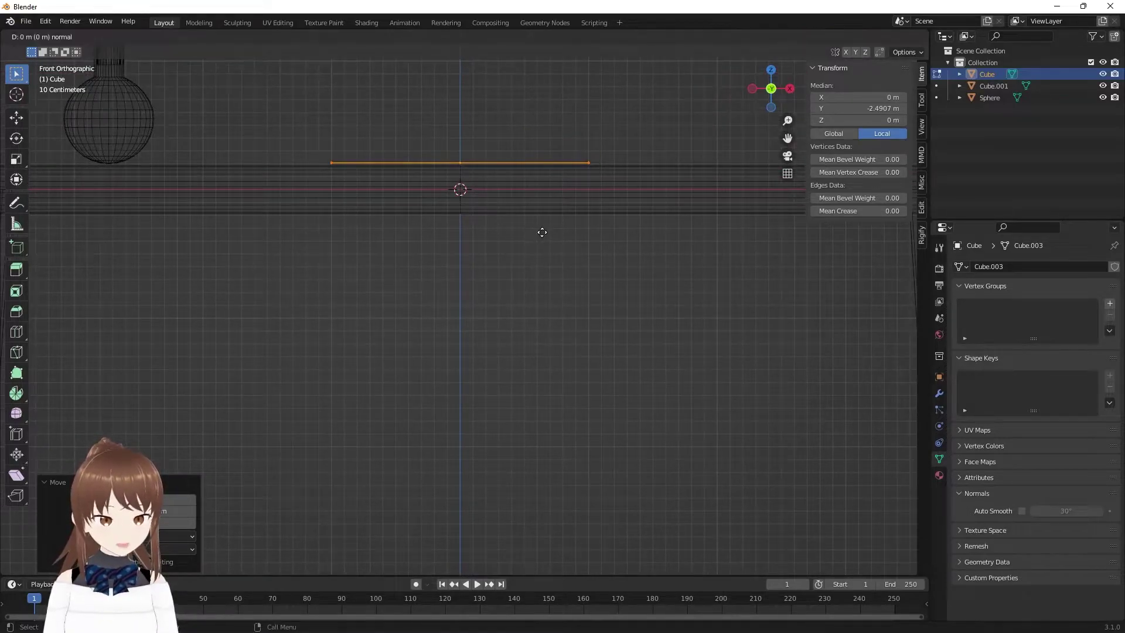
key("z")
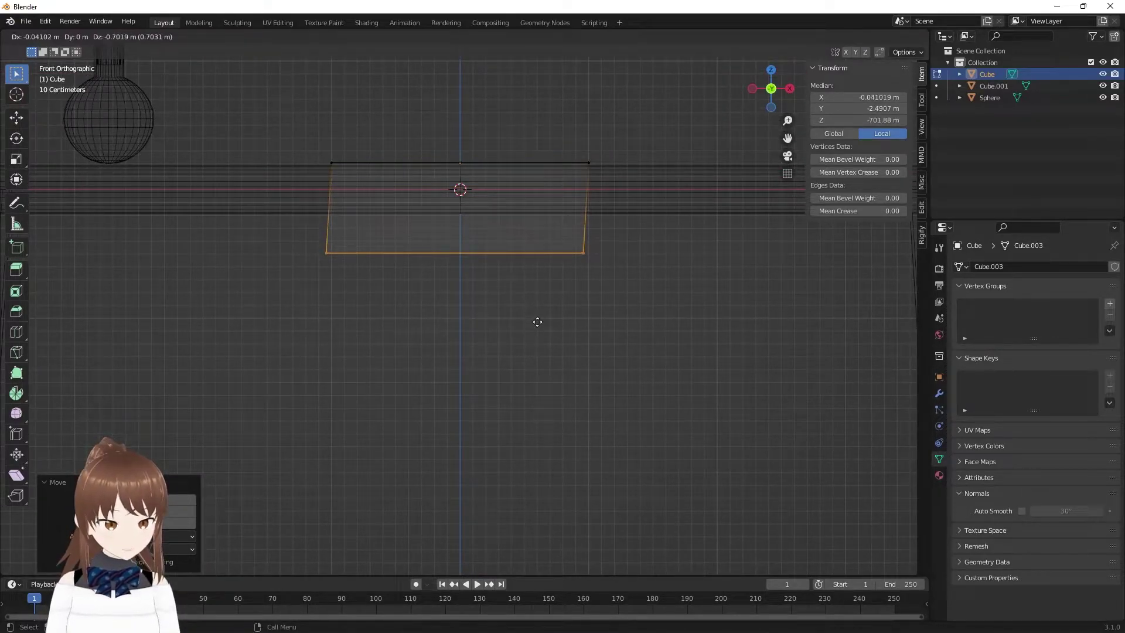
key("z")
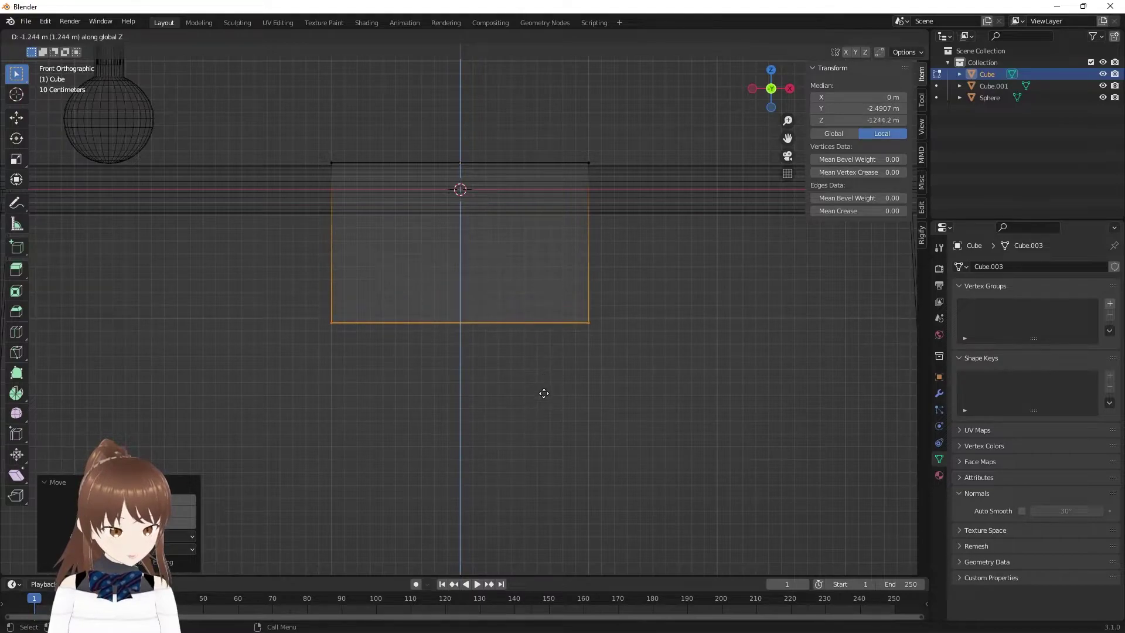
left_click(545, 414)
scroll(547, 417, "down", 5)
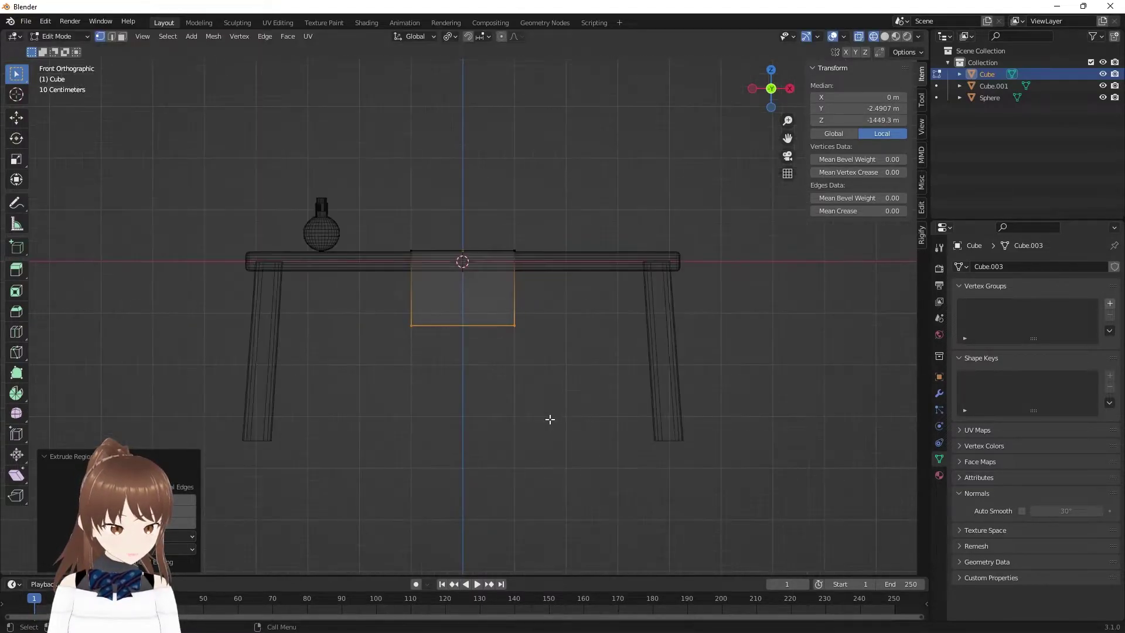
mouse_move(527, 339)
middle_mouse_down()
mouse_move(494, 326)
mouse_move(419, 354)
mouse_move(698, 283)
mouse_move(655, 369)
mouse_move(654, 416)
middle_mouse_up()
left_click(664, 390)
left_click_drag(447, 426, 633, 457)
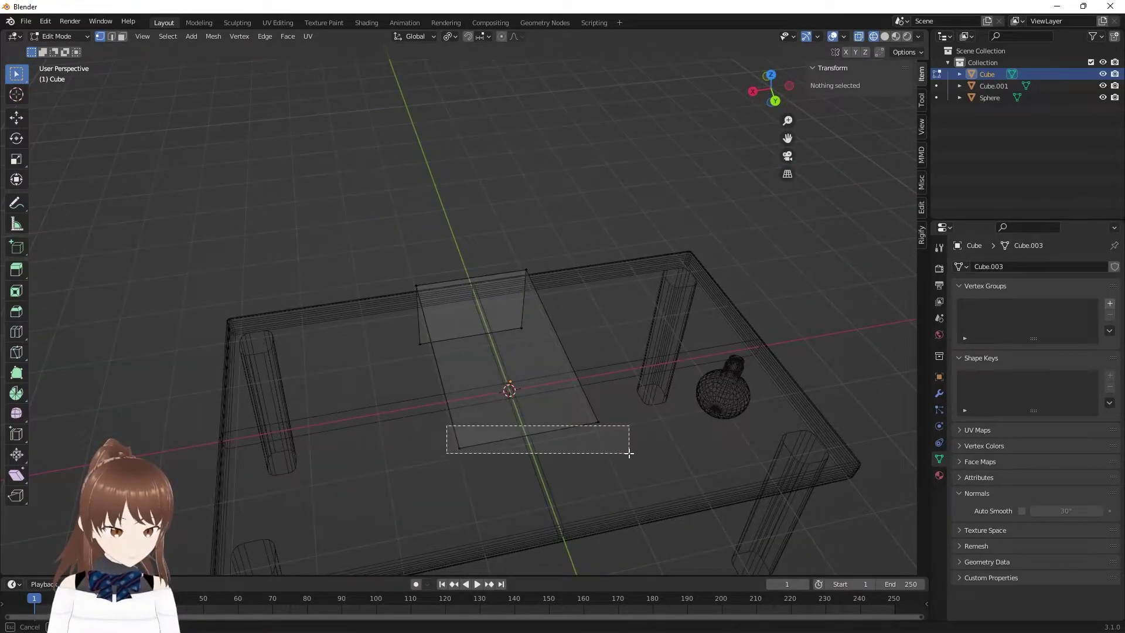
mouse_move(636, 456)
middle_mouse_down()
mouse_move(615, 447)
mouse_move(666, 471)
mouse_move(628, 427)
middle_mouse_up()
scroll(545, 467, "up", 3)
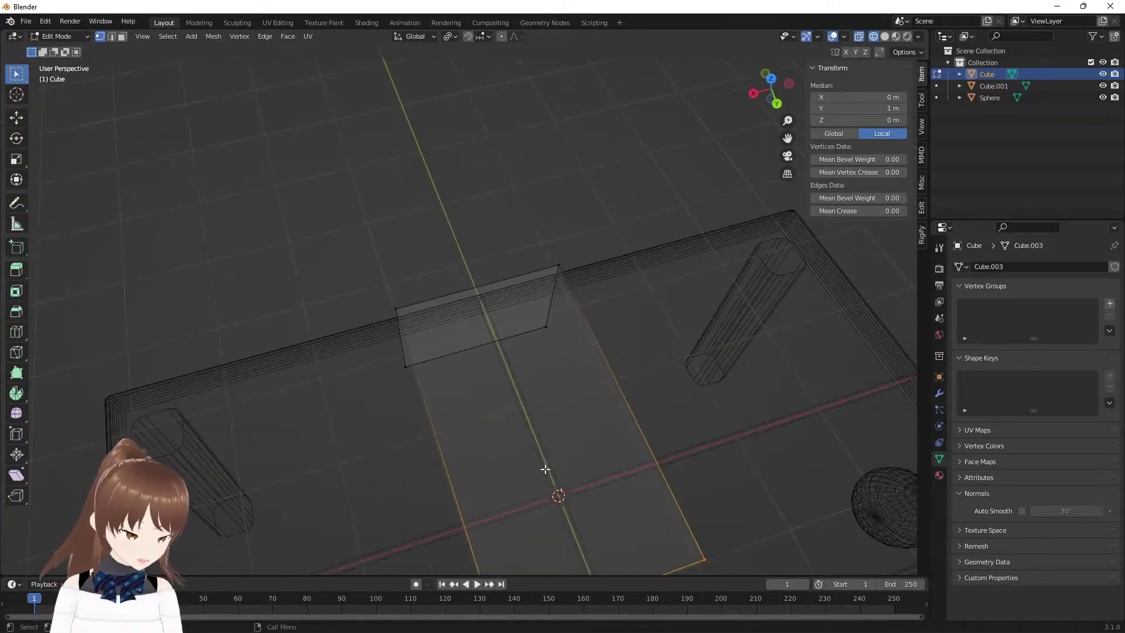
mouse_move(546, 467)
middle_mouse_down()
mouse_move(522, 488)
mouse_move(544, 269)
middle_mouse_up()
scroll(522, 488, "down", 3)
scroll(532, 487, "down", 1)
scroll(527, 495, "up", 4)
key("ctrl+r")
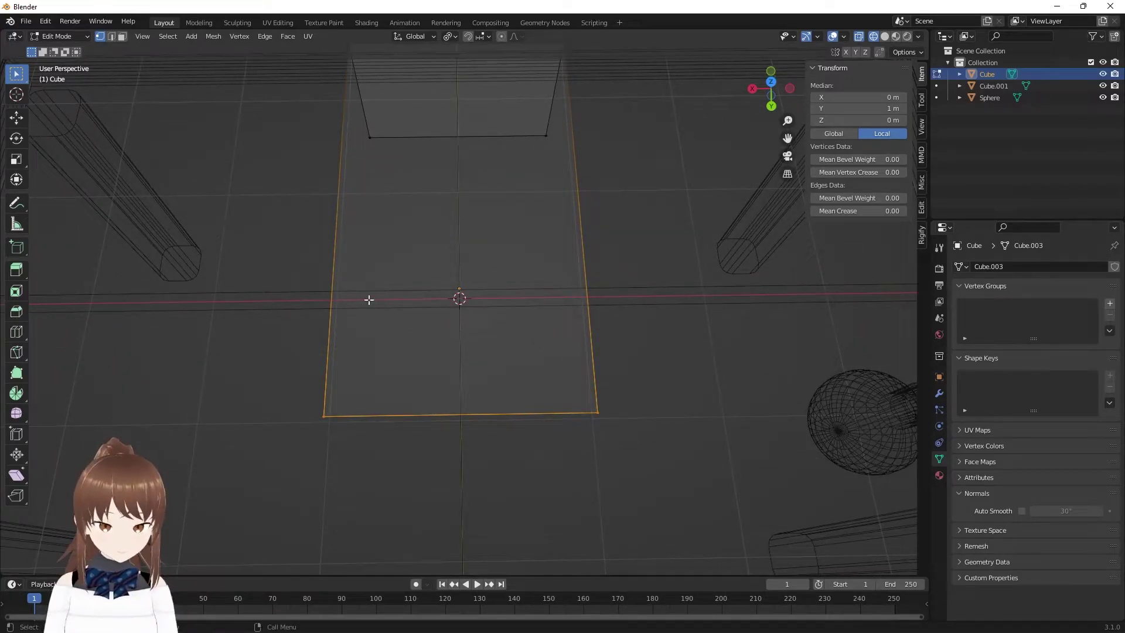
left_click(239, 246)
key("a")
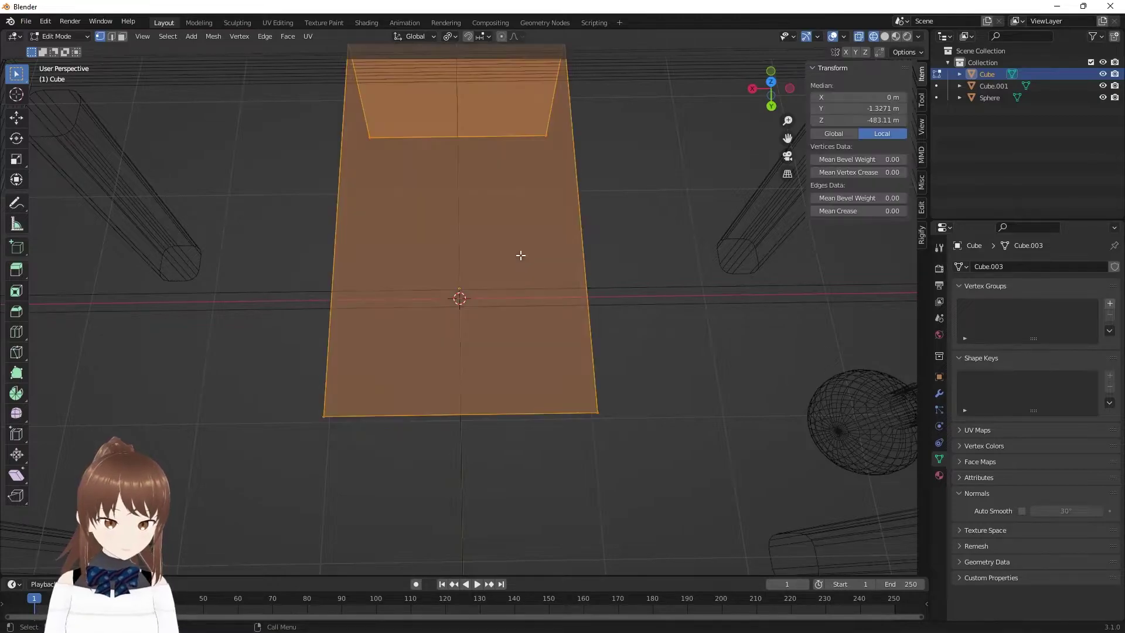
key("ctrl+r")
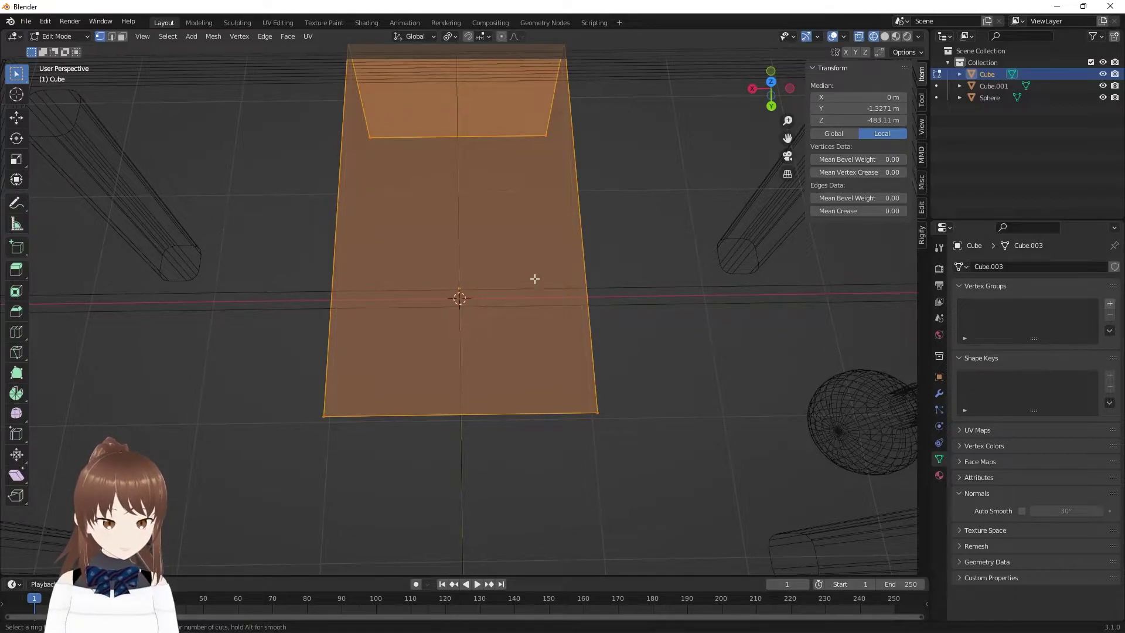
- Add a loop cut across the runner in top orthographic view
middle_click_drag(629, 289, 673, 327)
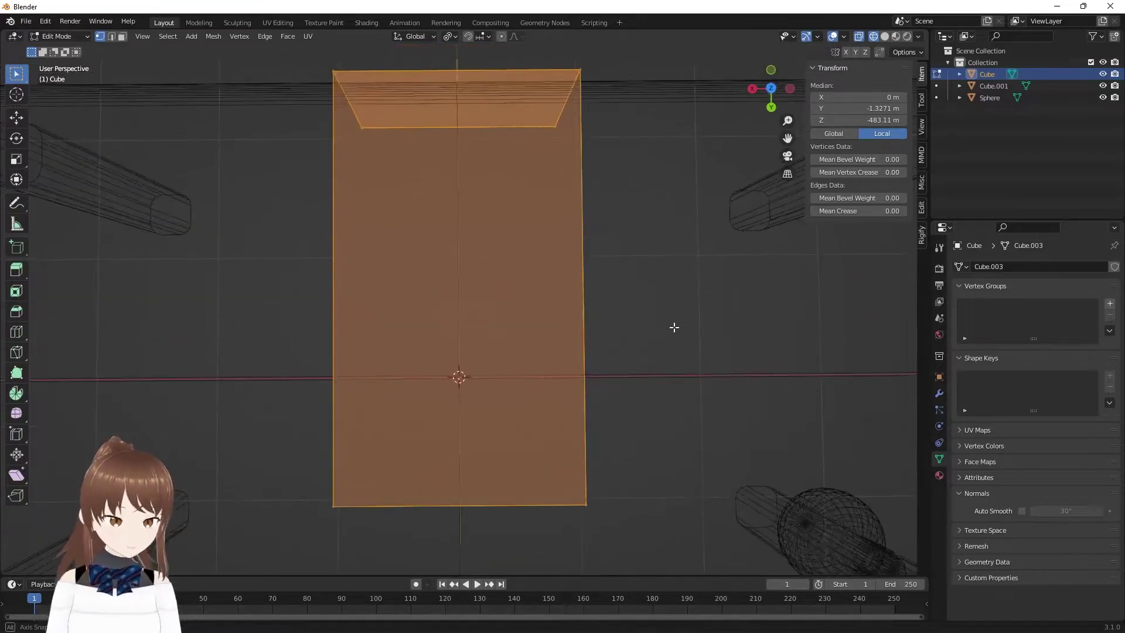
key("KP_7")
scroll(610, 289, "up", 4)
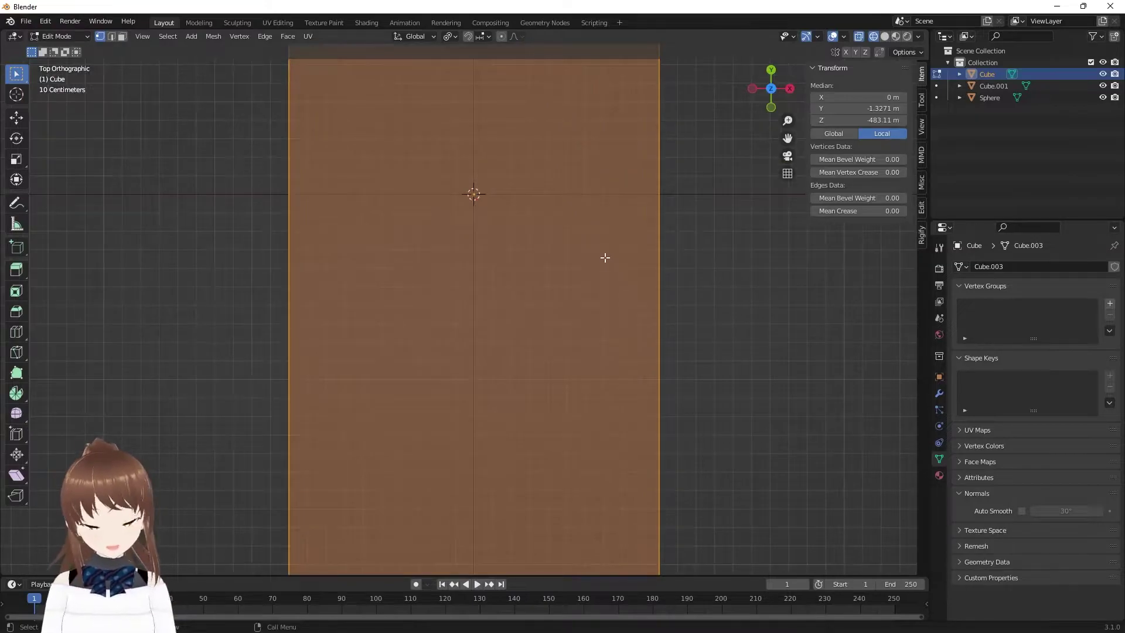
key("ctrl+r")
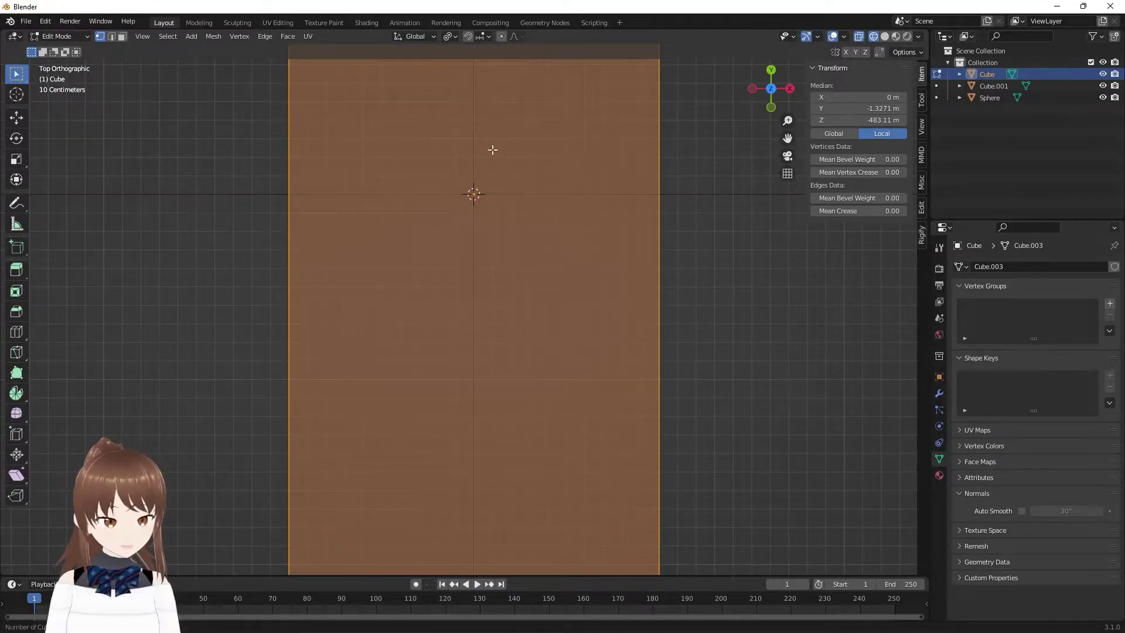
scroll(653, 200, "up", 1)
scroll(652, 200, "down", 2)
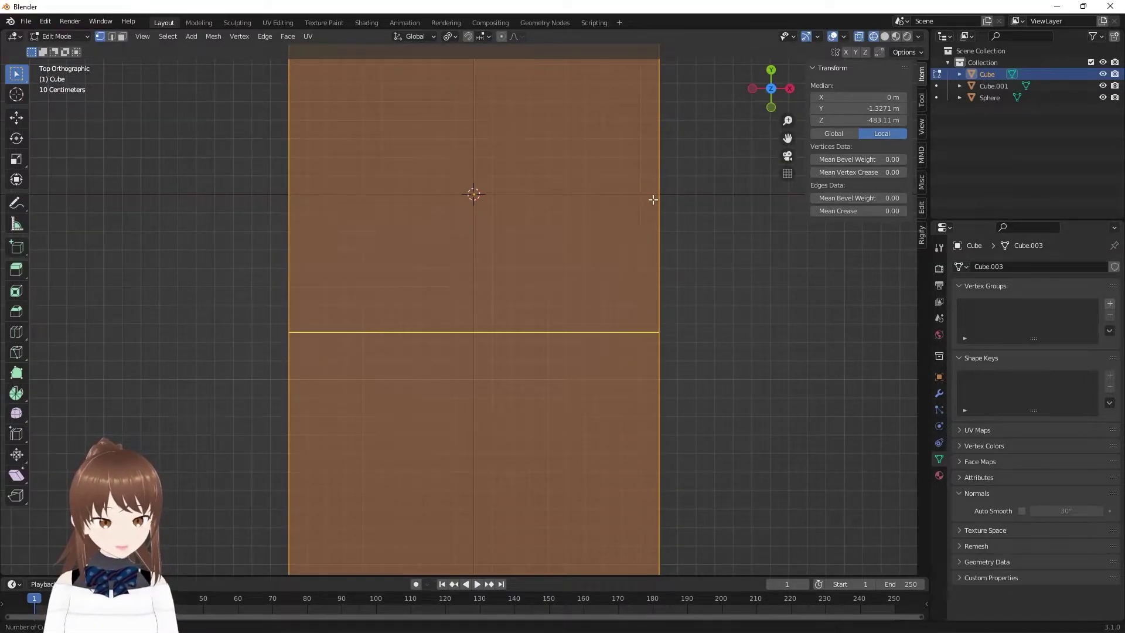
left_click(653, 185)
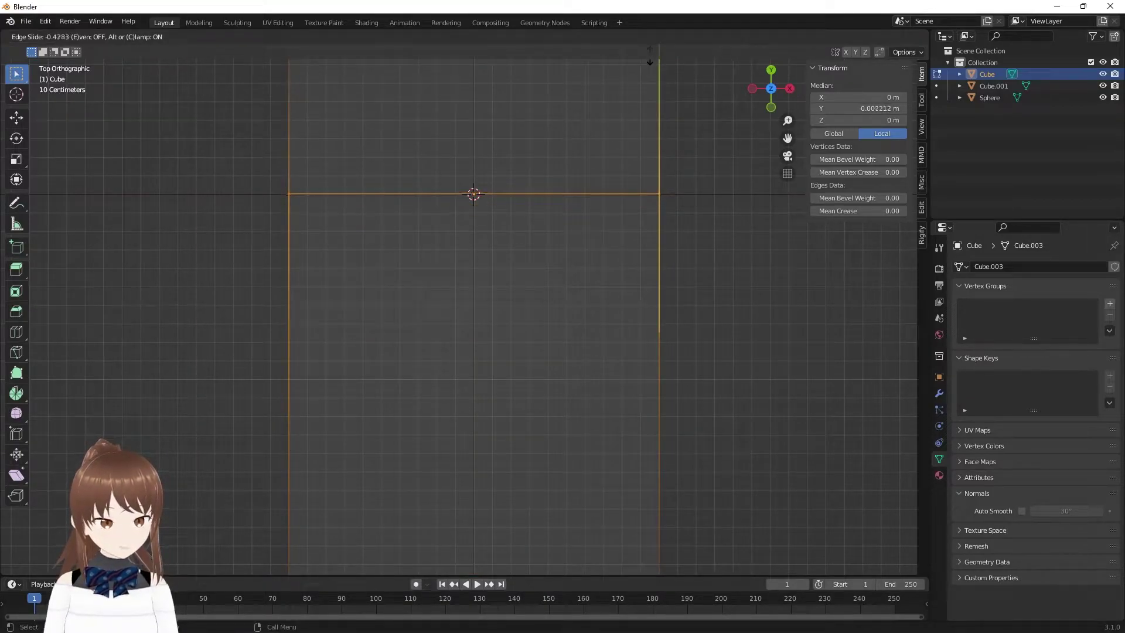
left_click(650, 56)
- Box-select and delete the runner's vertices beyond the cut
scroll(609, 209, "down", 1)
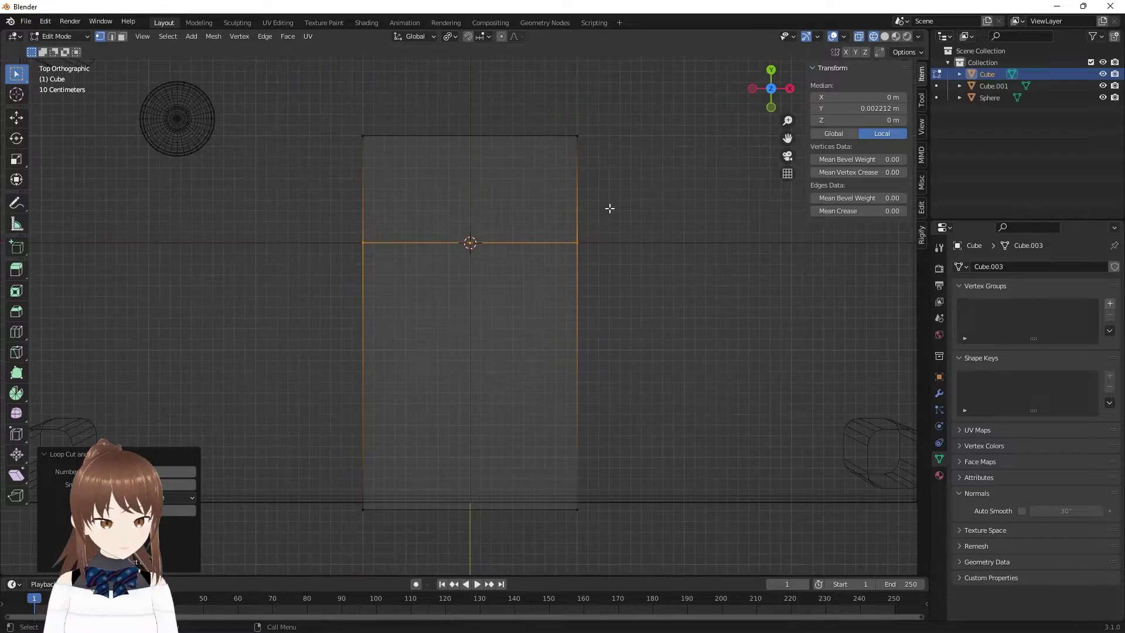
scroll(645, 240, "down", 2)
left_click_drag(355, 143, 690, 187)
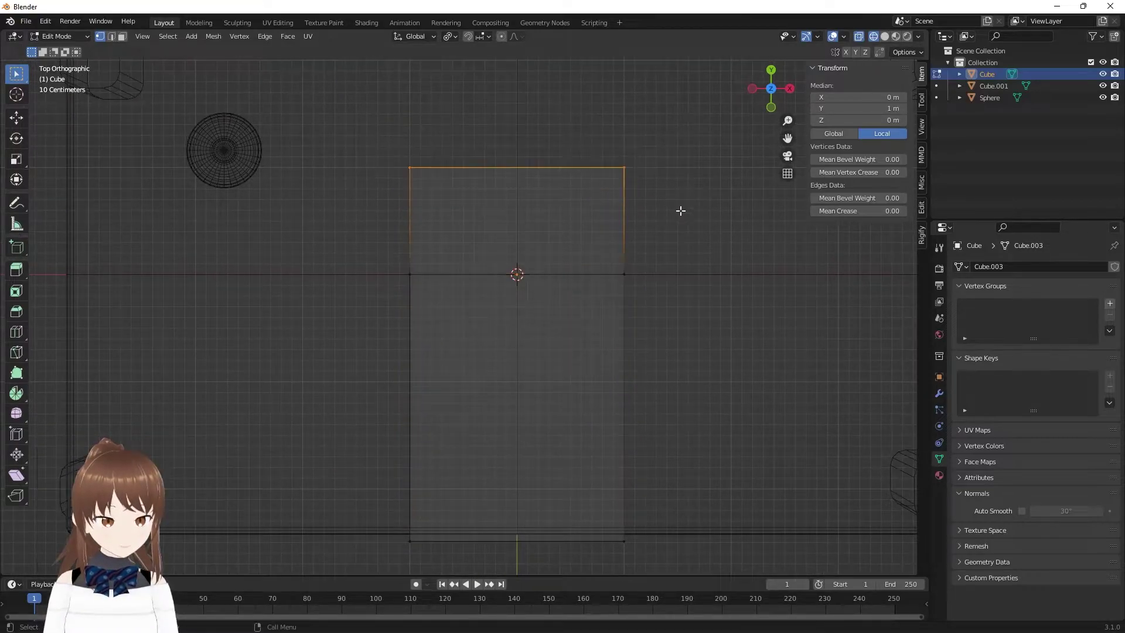
key("x")
left_click(678, 210)
mouse_move(678, 210)
middle_mouse_down()
mouse_move(477, 218)
mouse_move(370, 146)
mouse_move(416, 153)
mouse_move(429, 175)
mouse_move(341, 200)
middle_mouse_up()
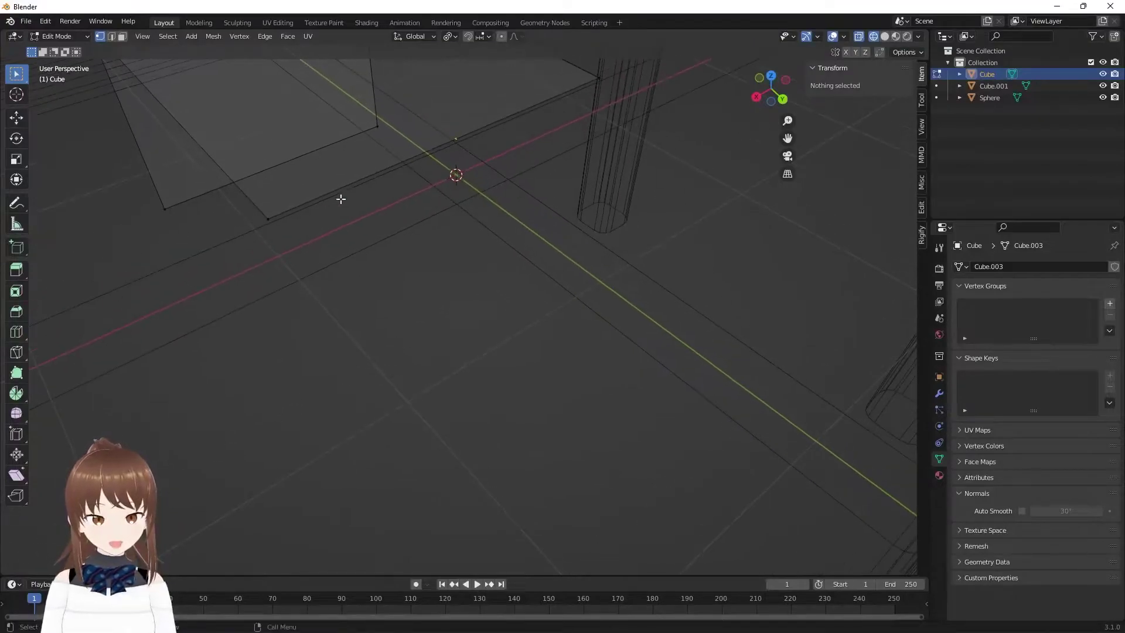
- Select four open-end vertices, show the Statistics overlay, and fill them with a face
left_click(269, 217, "alt")
middle_click_drag(444, 151, 476, 139)
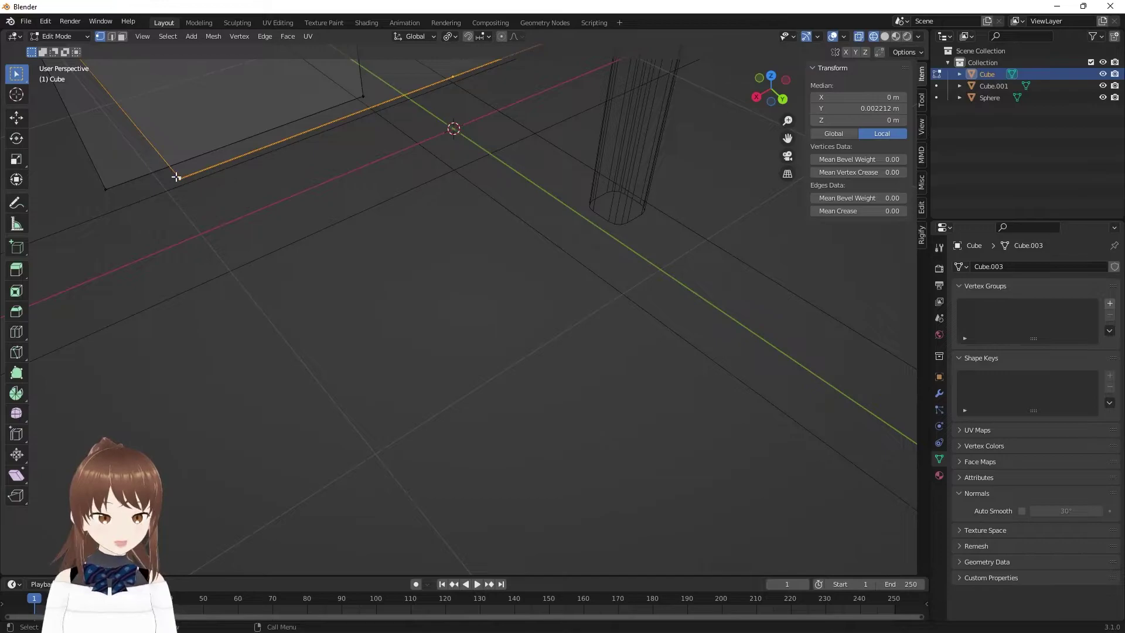
left_click_drag(191, 195, 193, 197)
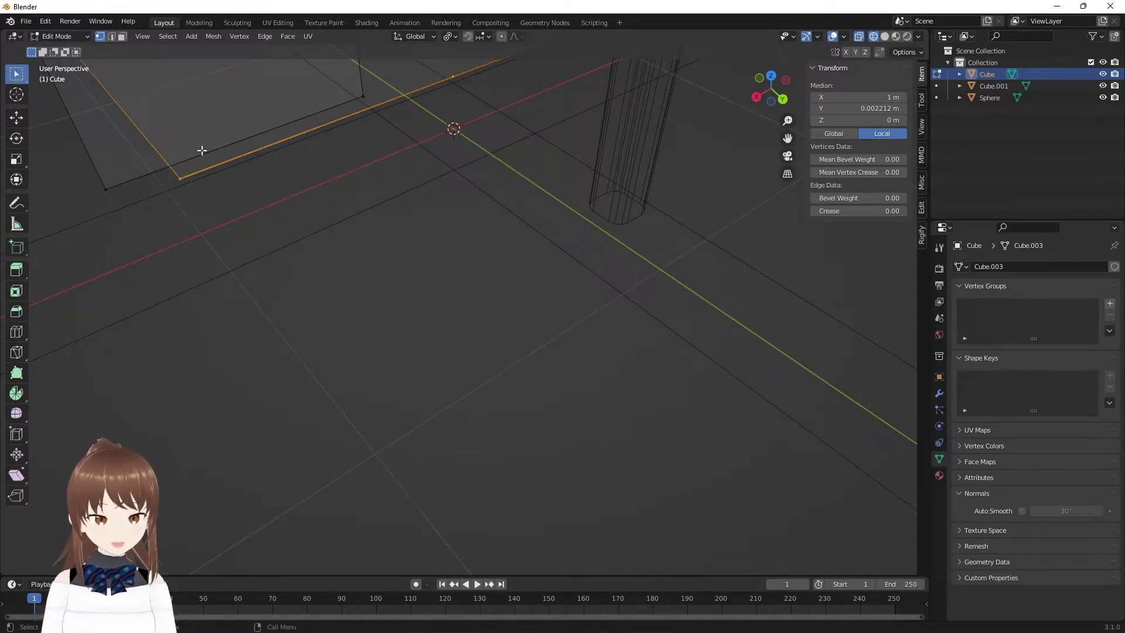
middle_click_drag(201, 149, 375, 170)
left_click(588, 69, "alt+shift")
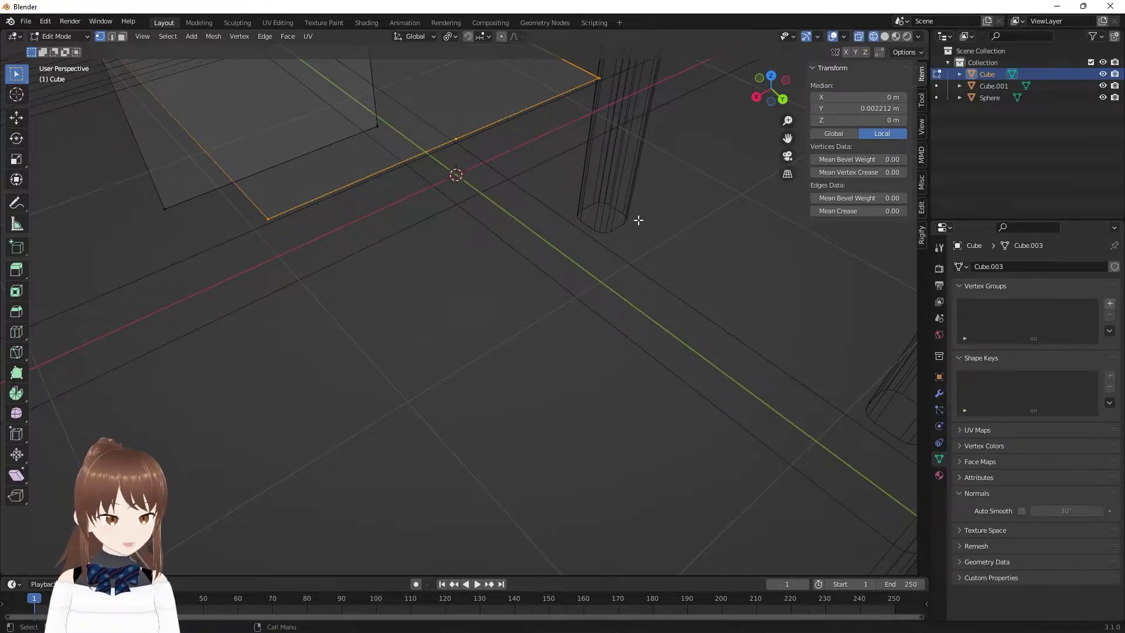
left_click(844, 37)
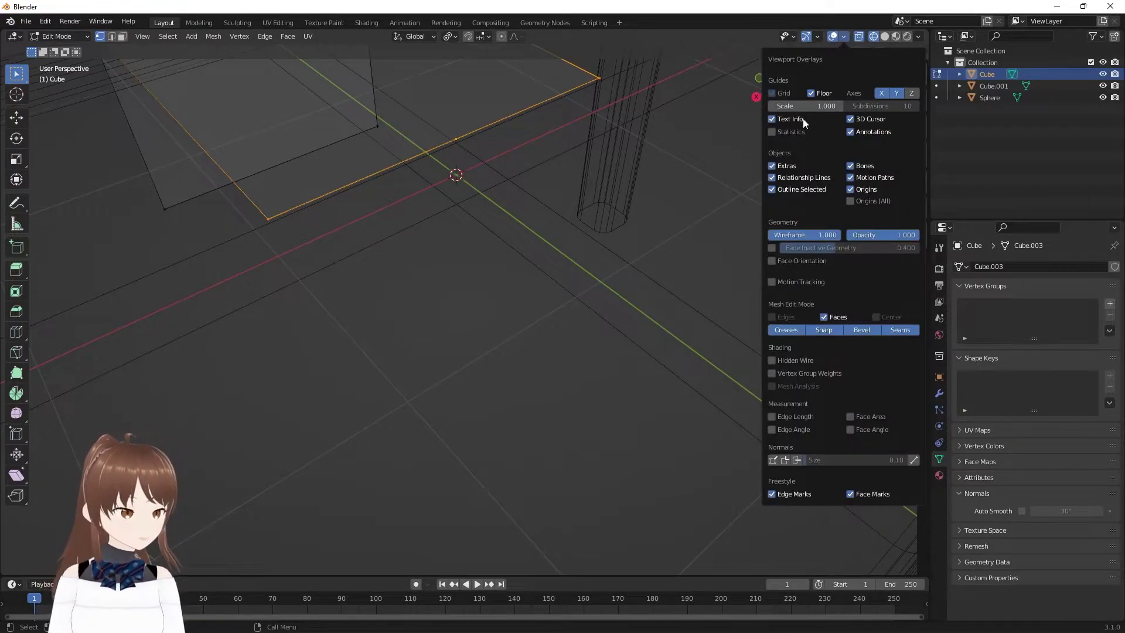
left_click(783, 132)
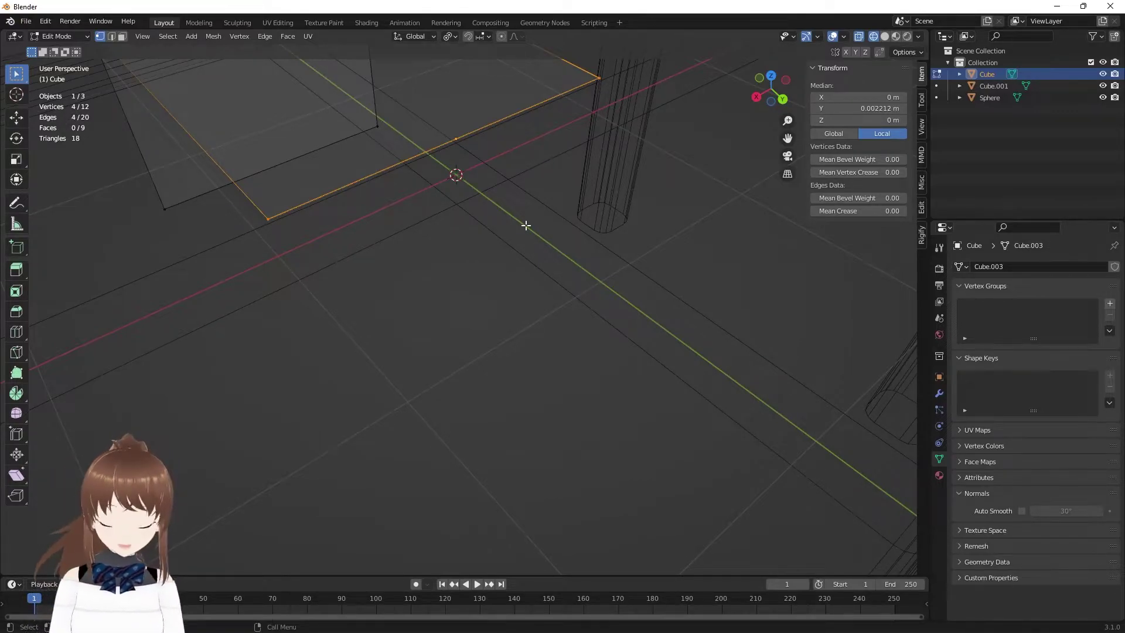
key("f")
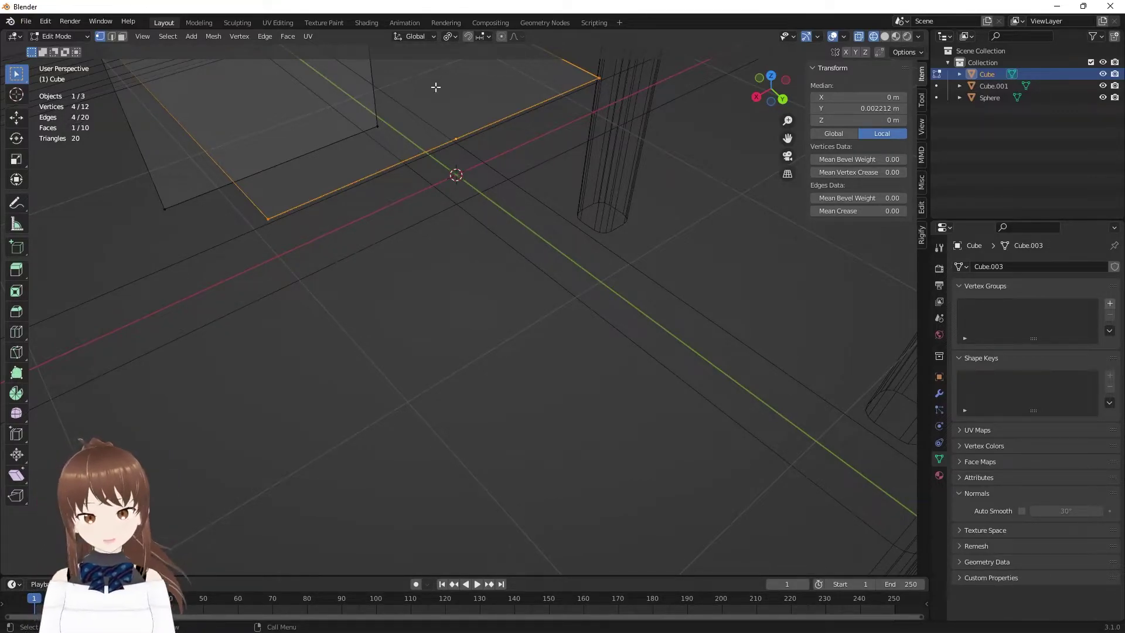
mouse_move(406, 169)
middle_mouse_down()
mouse_move(467, 188)
mouse_move(571, 297)
mouse_move(597, 253)
middle_mouse_up()
- Select all, return to Object Mode, and add a Mirror modifier on axis Y
scroll(572, 297, "down", 2)
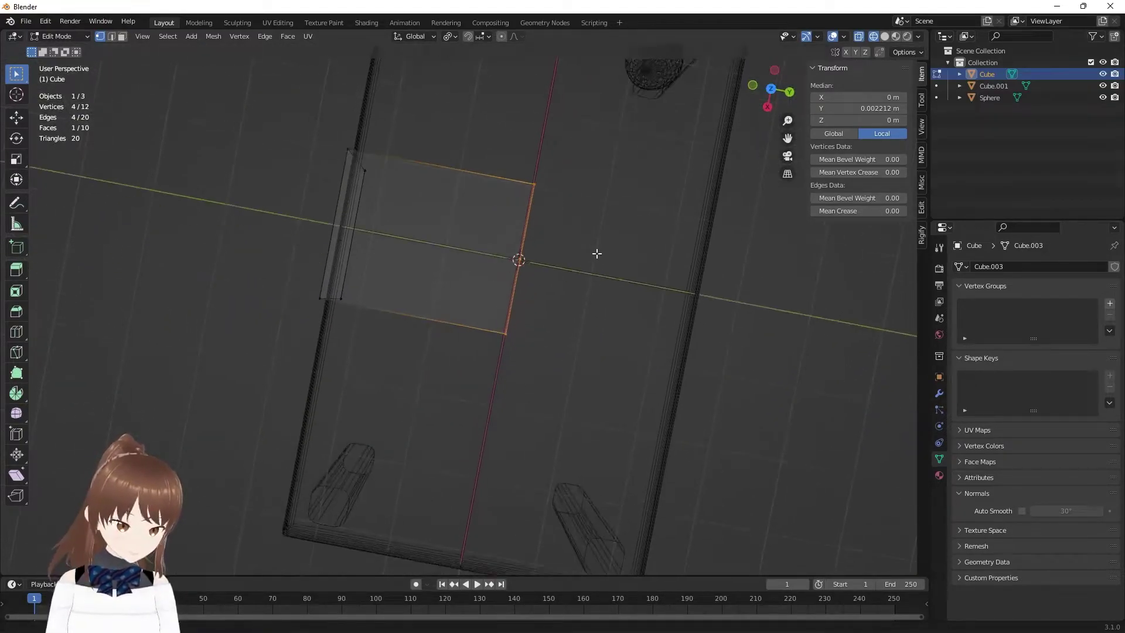
key("a")
key("Tab")
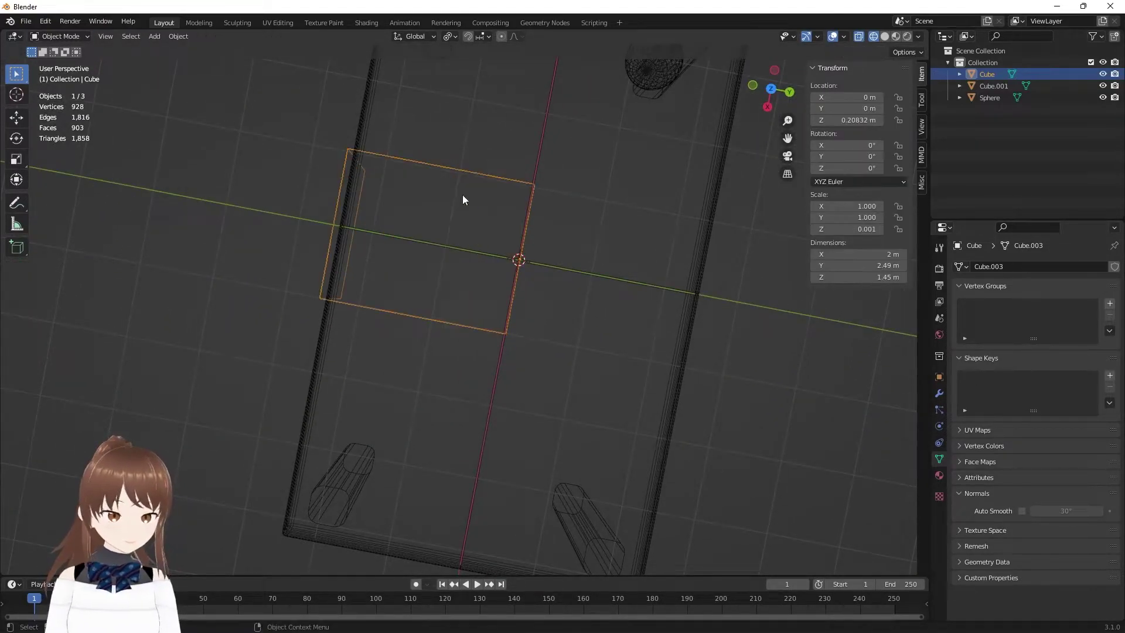
left_click(939, 393)
left_click(964, 266)
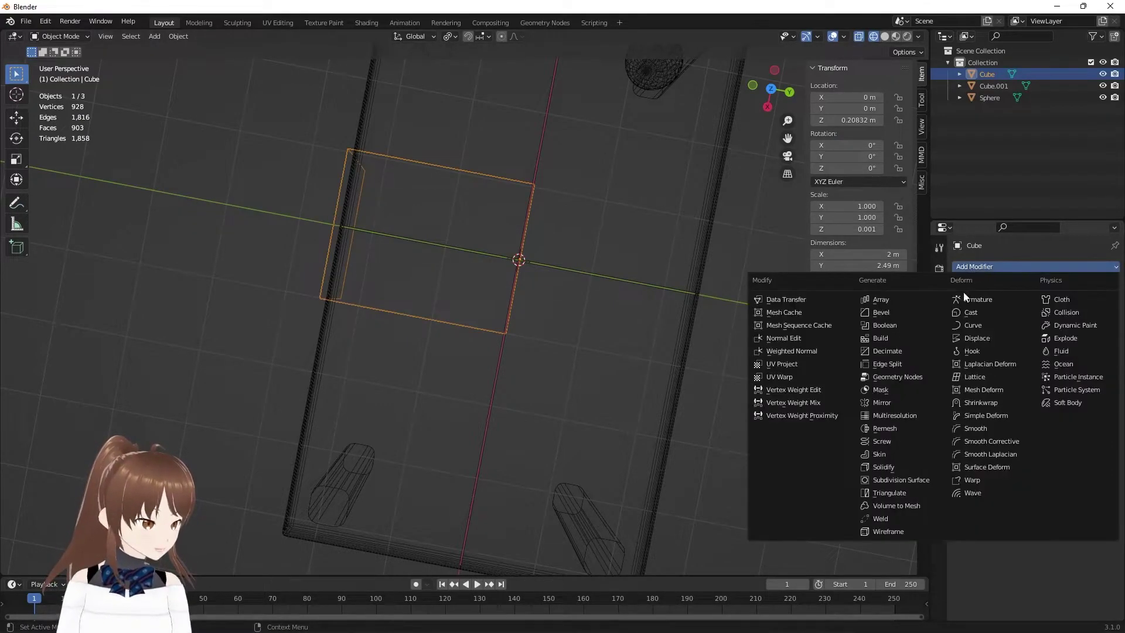
left_click(890, 400)
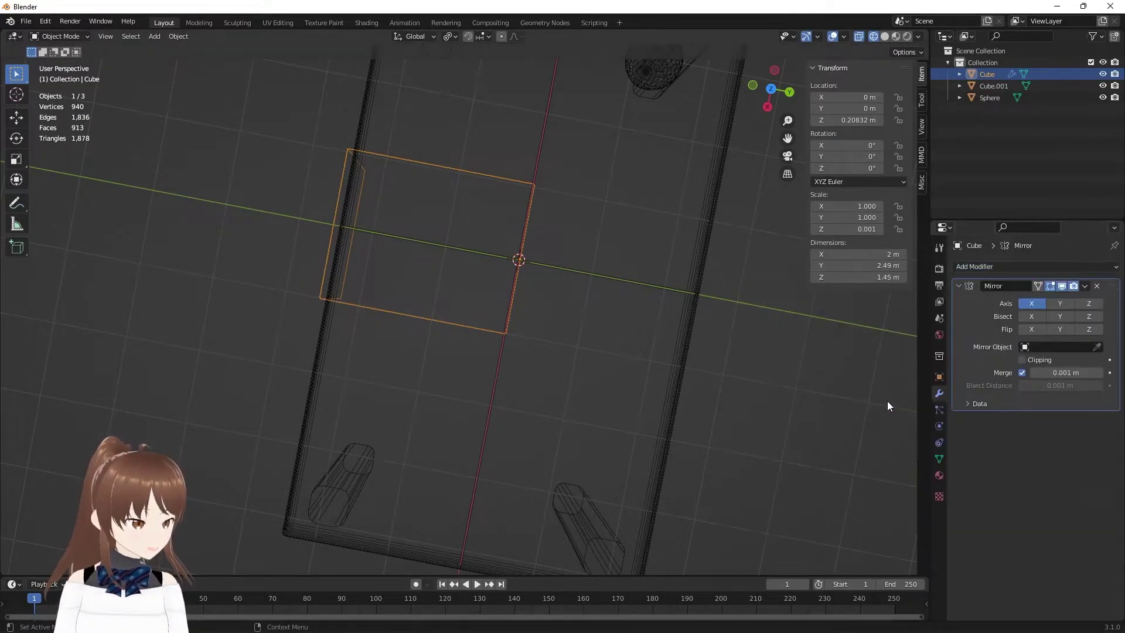
left_click(1060, 303)
mouse_move(627, 361)
middle_mouse_down()
mouse_move(568, 240)
mouse_move(501, 278)
mouse_move(513, 270)
mouse_move(364, 241)
middle_mouse_up()
- In edit mode, select the edge loop along the table top's front edge
key("Tab")
mouse_move(301, 218)
middle_mouse_down()
mouse_move(296, 201)
mouse_move(414, 275)
mouse_move(373, 254)
middle_mouse_up()
left_click(408, 279)
scroll(401, 268, "up", 5)
mouse_move(201, 211)
middle_mouse_down()
mouse_move(156, 193)
mouse_move(214, 209)
middle_mouse_up()
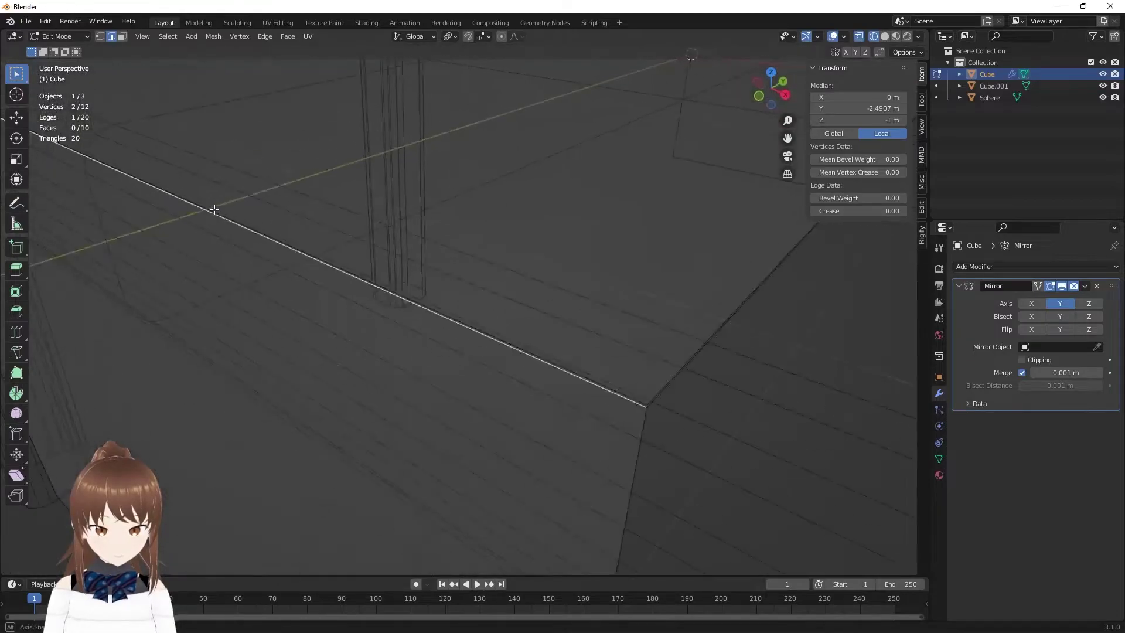
left_click(236, 224, "alt")
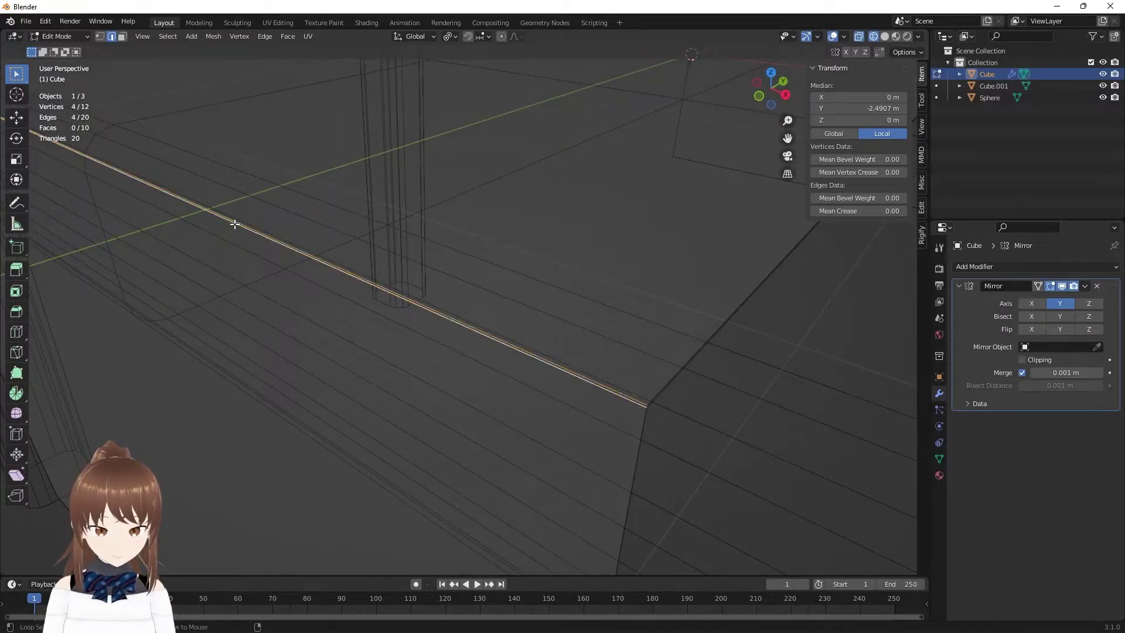
scroll(250, 244, "down", 2)
scroll(254, 243, "down", 2)
scroll(258, 244, "down", 3)
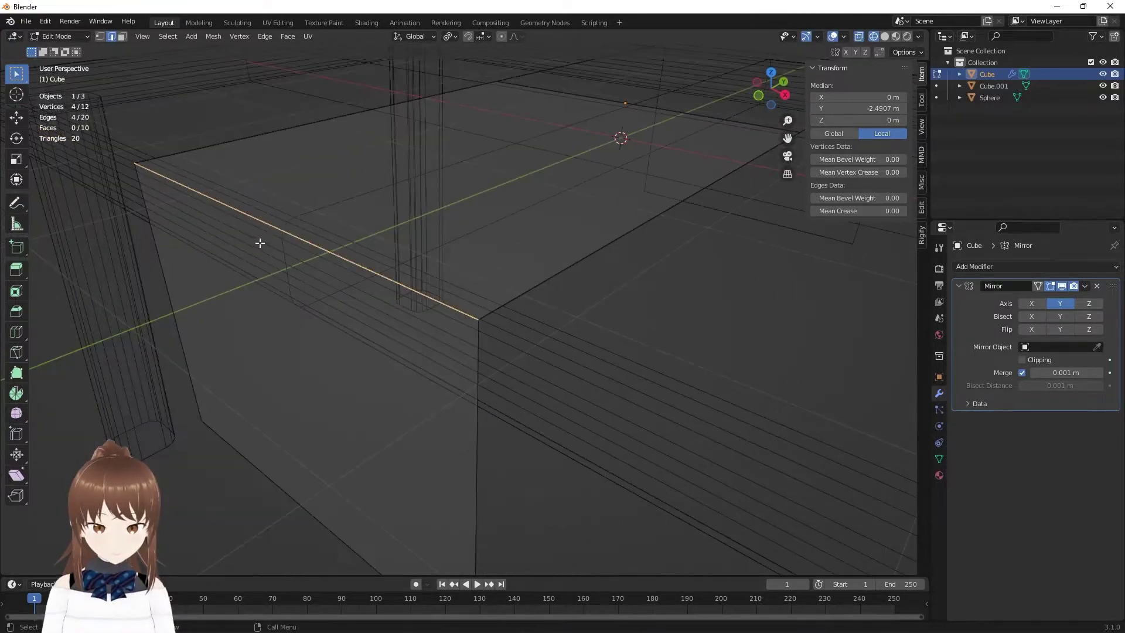
middle_click_drag(259, 244, 487, 271)
- Try a Ctrl+B bevel on the selected loop, then cancel it
key("ctrl+b")
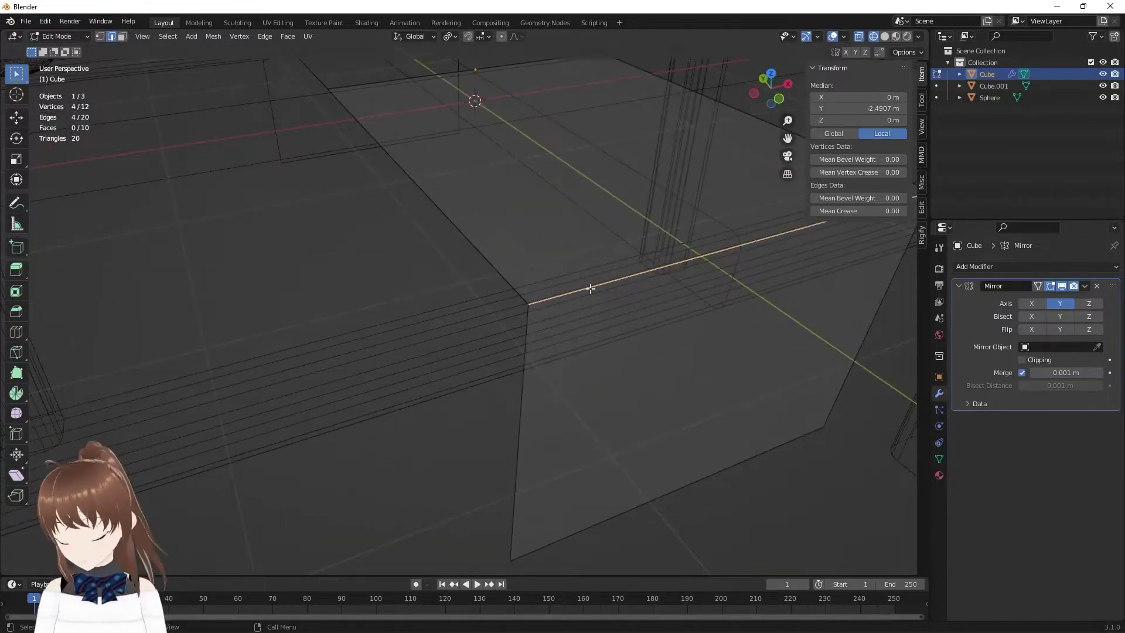
key("Escape")
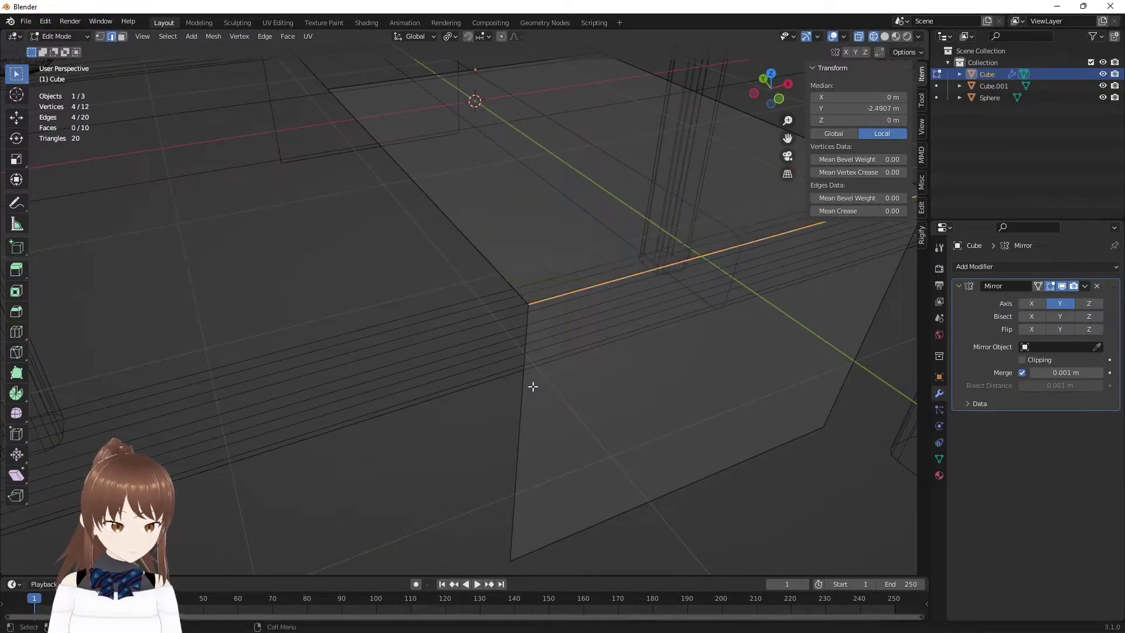
mouse_move(530, 384)
middle_mouse_down()
mouse_move(567, 351)
mouse_move(545, 350)
mouse_move(703, 295)
middle_mouse_up()
scroll(535, 326, "up", 3)
scroll(587, 322, "up", 3)
scroll(674, 281, "down", 3)
scroll(642, 266, "down", 2)
- Select the edge loop around the table top's side, try bevelling it, and cancel
left_click(602, 158)
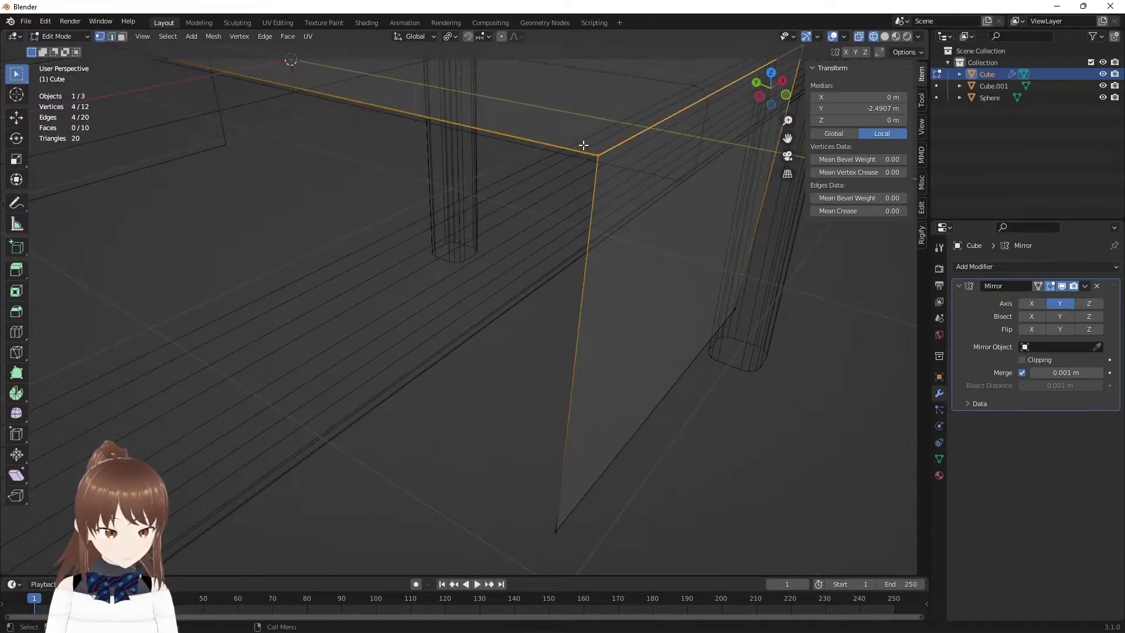
mouse_move(638, 206)
middle_mouse_down()
mouse_move(626, 234)
mouse_move(540, 234)
middle_mouse_up()
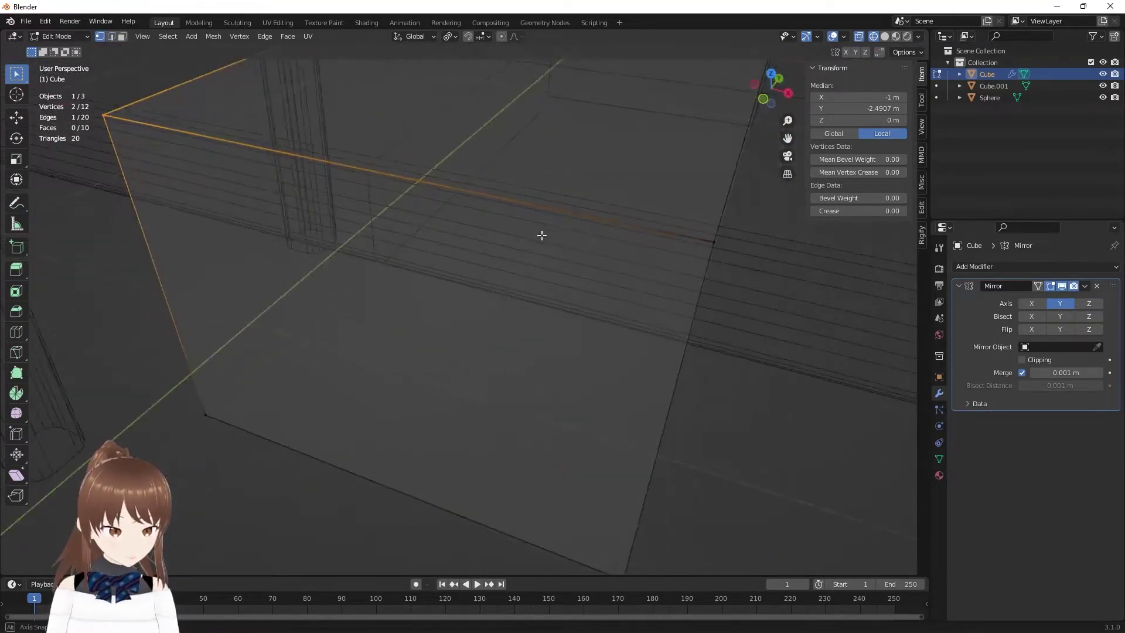
left_click(706, 246, "alt")
key("ctrl+b")
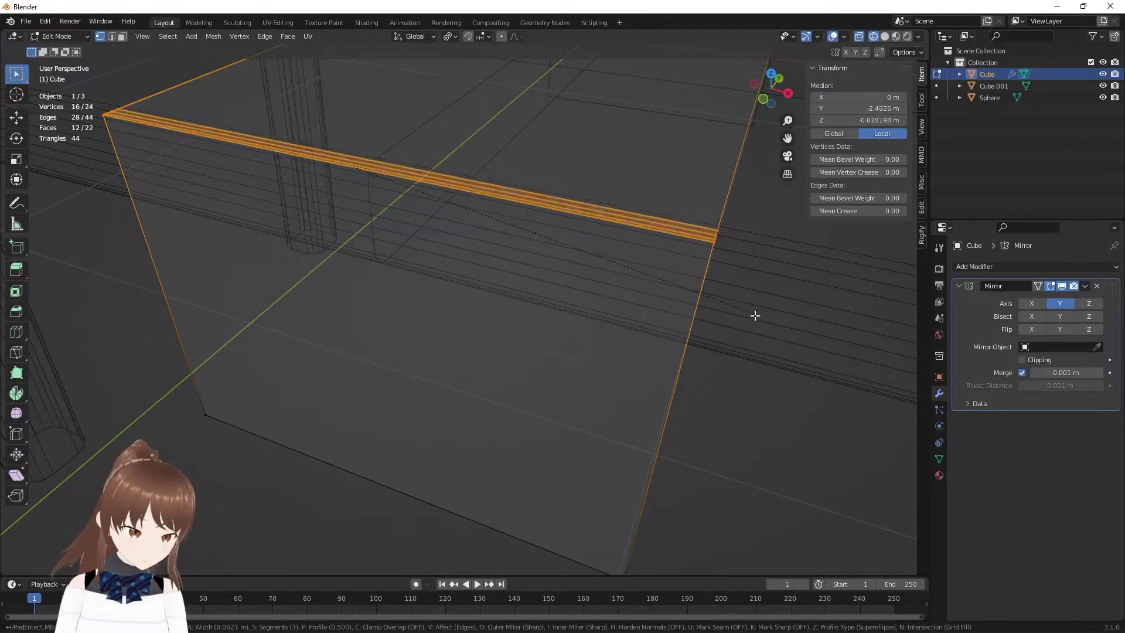
key("Escape")
- Inspect the table corner and legs, deselect all edges, and show the Add Modifier list
mouse_move(429, 304)
middle_mouse_down()
mouse_move(388, 303)
mouse_move(419, 256)
mouse_move(399, 259)
mouse_move(407, 241)
mouse_move(414, 298)
middle_mouse_up()
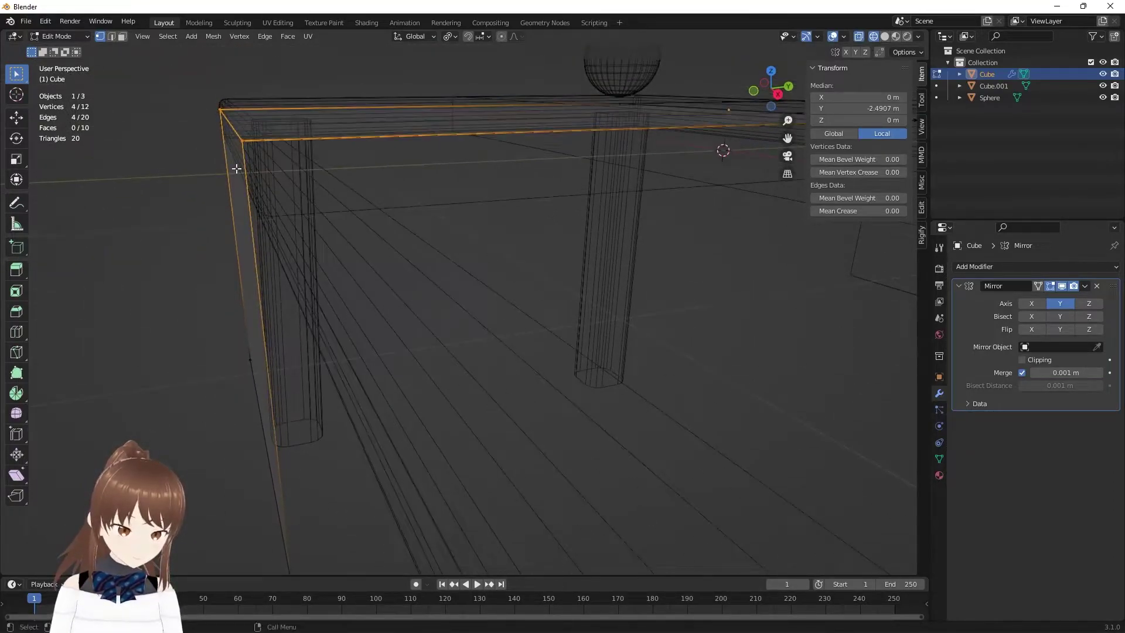
mouse_move(236, 169)
middle_mouse_down()
mouse_move(286, 163)
mouse_move(350, 212)
middle_mouse_up()
mouse_move(350, 317)
middle_mouse_down()
mouse_move(574, 294)
mouse_move(436, 248)
mouse_move(540, 284)
mouse_move(563, 305)
middle_mouse_up()
middle_click_drag(578, 295, 582, 288)
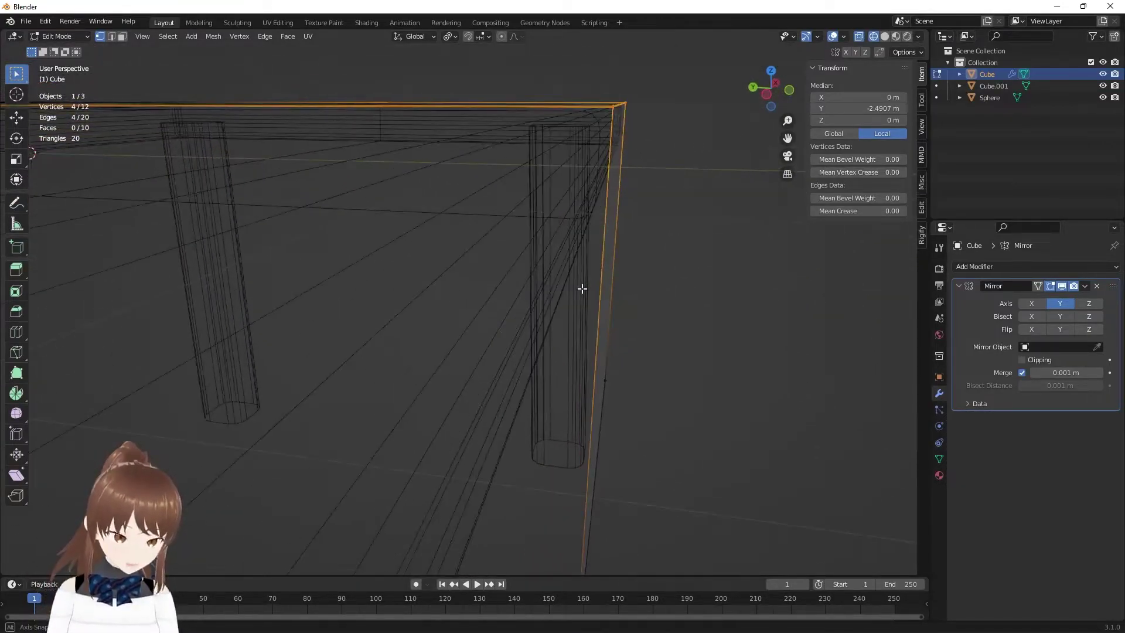
mouse_move(623, 232)
middle_mouse_down()
mouse_move(638, 151)
mouse_move(583, 197)
middle_mouse_up()
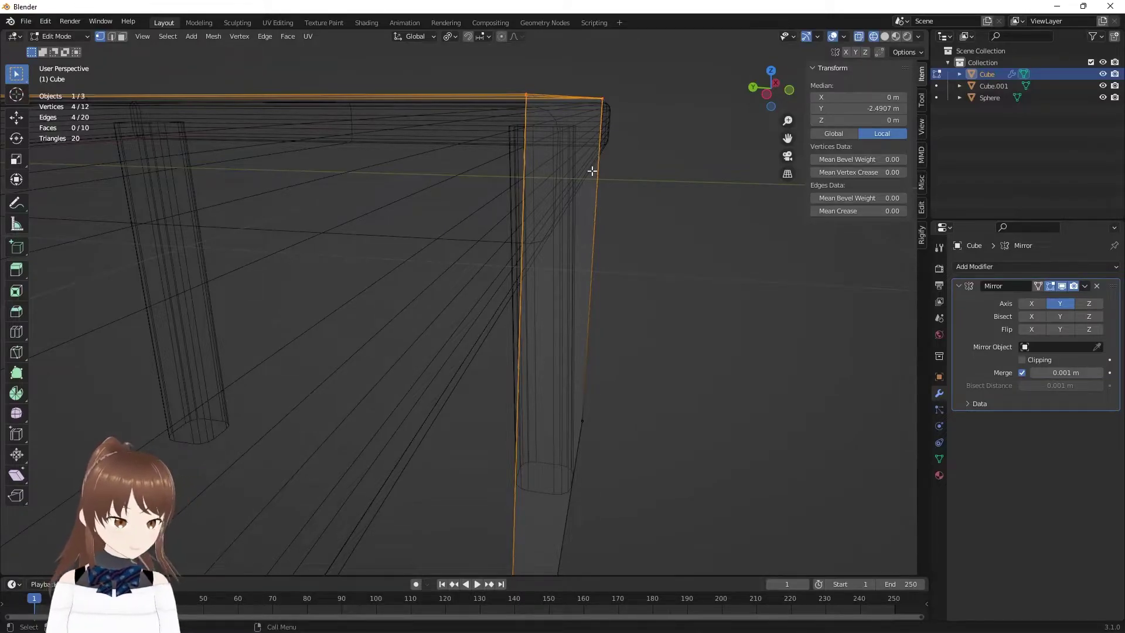
middle_click_drag(580, 133, 577, 167)
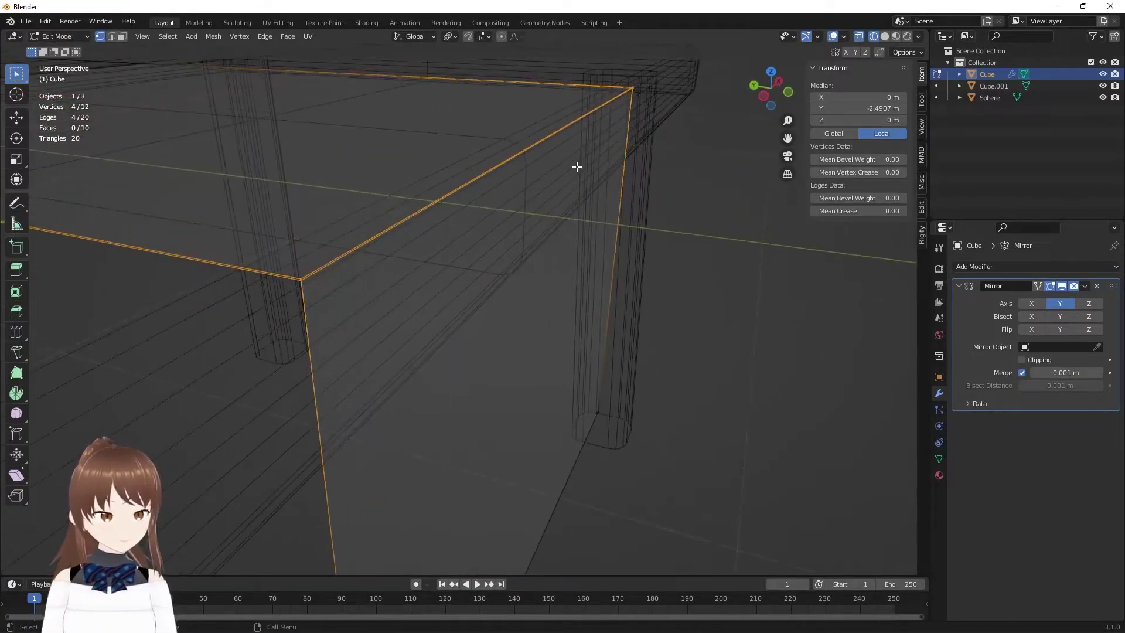
left_click(1004, 269)
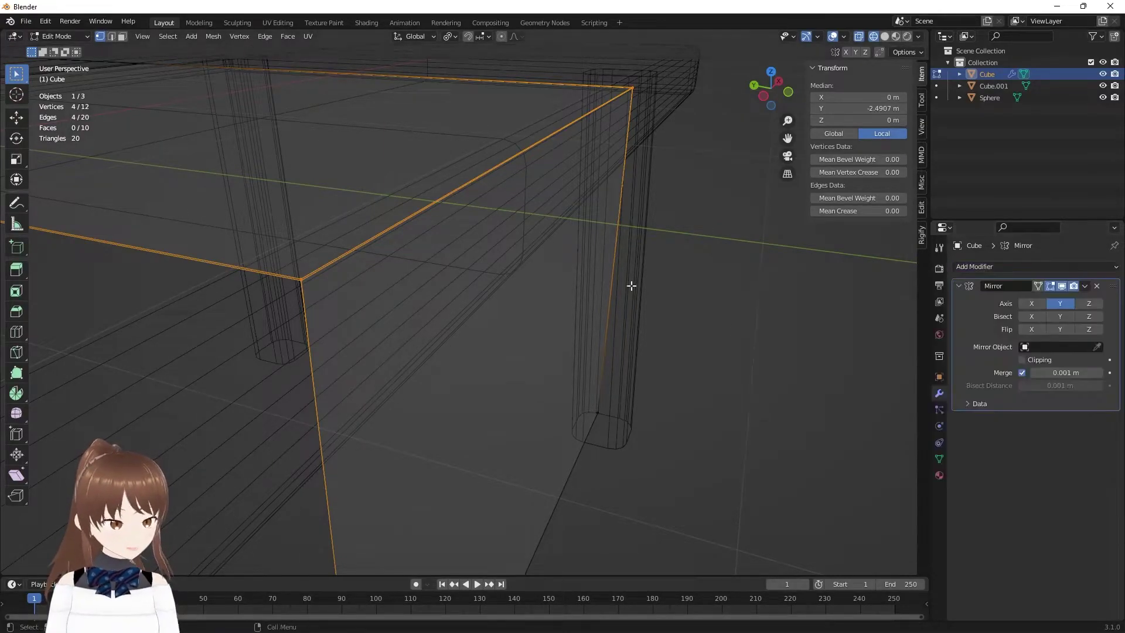
left_click(630, 285)
left_click(998, 266)
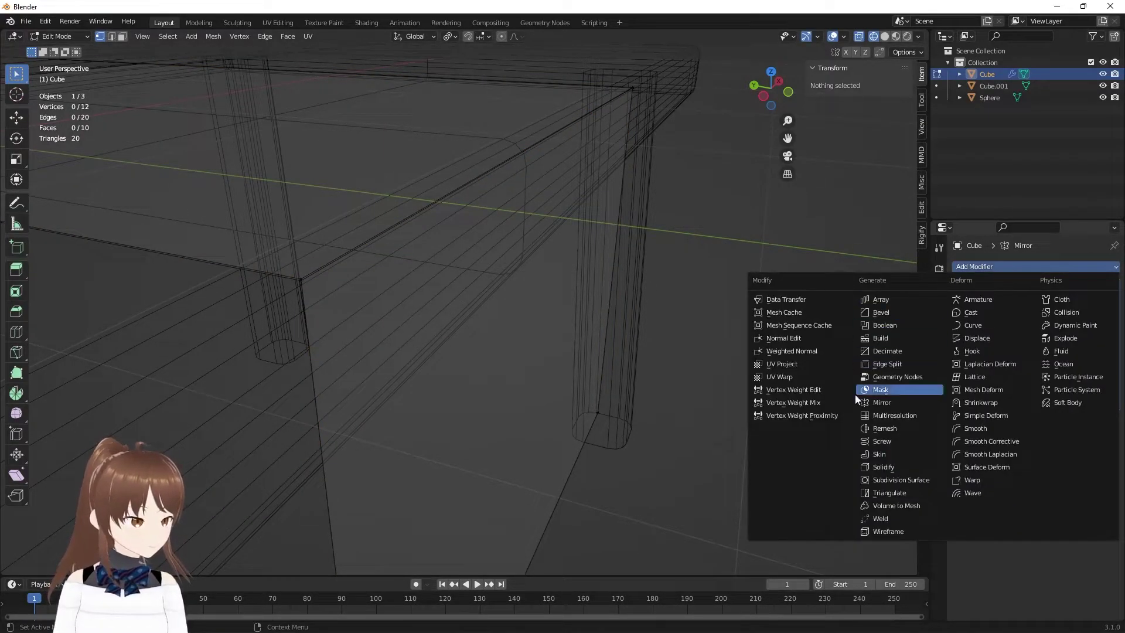
- Trial a Bevel modifier's amount and segments, enable Mirror clipping, then remove the Bevel
left_click(889, 312)
key("shift+z")
middle_click_drag(425, 237, 531, 246)
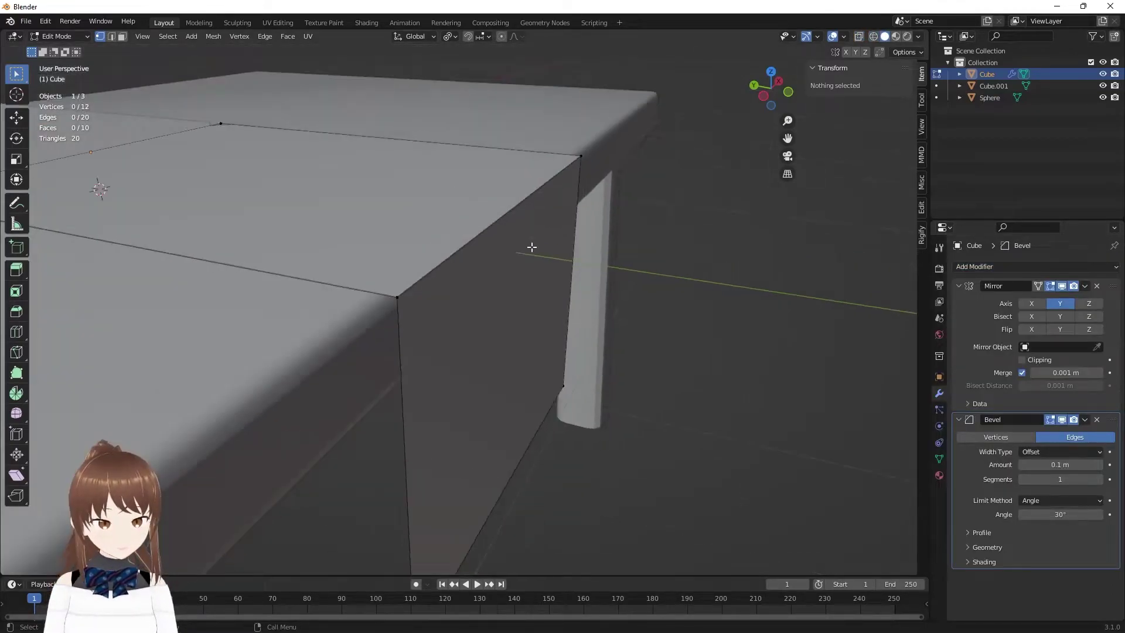
mouse_move(1061, 479)
left_mouse_down()
mouse_move(1095, 479)
mouse_move(1078, 479)
mouse_move(1083, 464)
left_mouse_up()
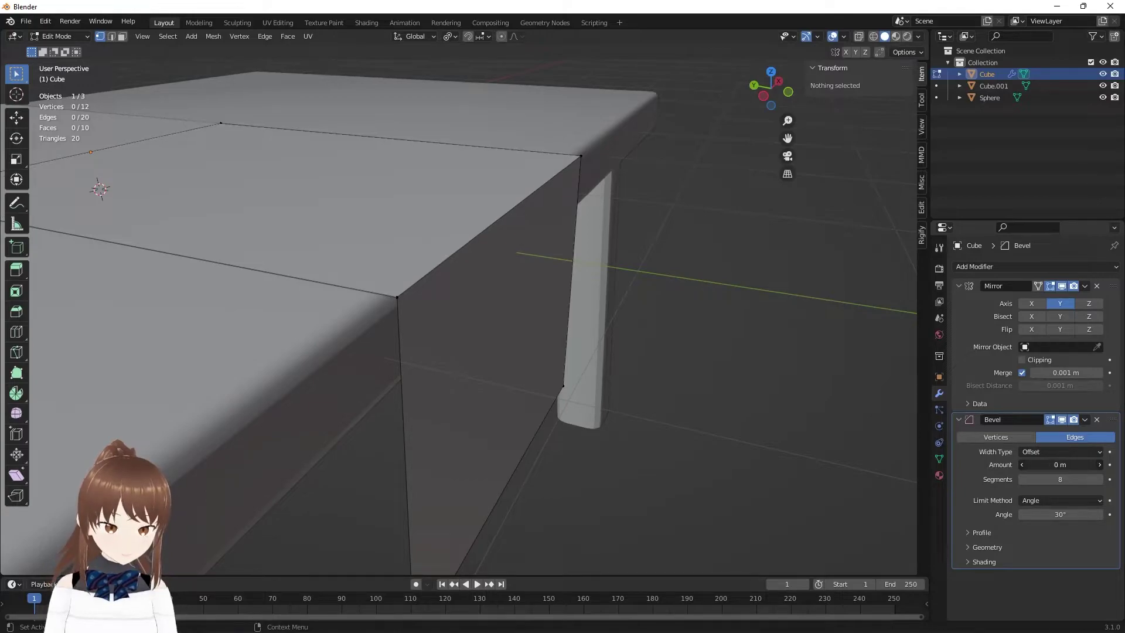
left_click_drag(1060, 465, 1049, 465)
left_click(1022, 360)
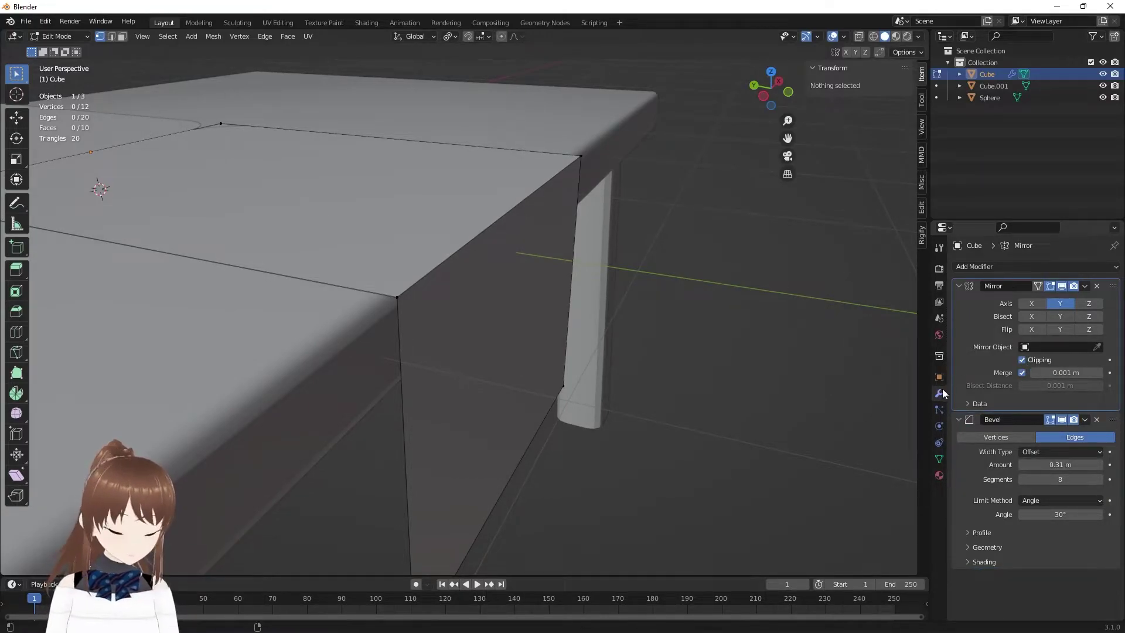
left_click(1097, 420)
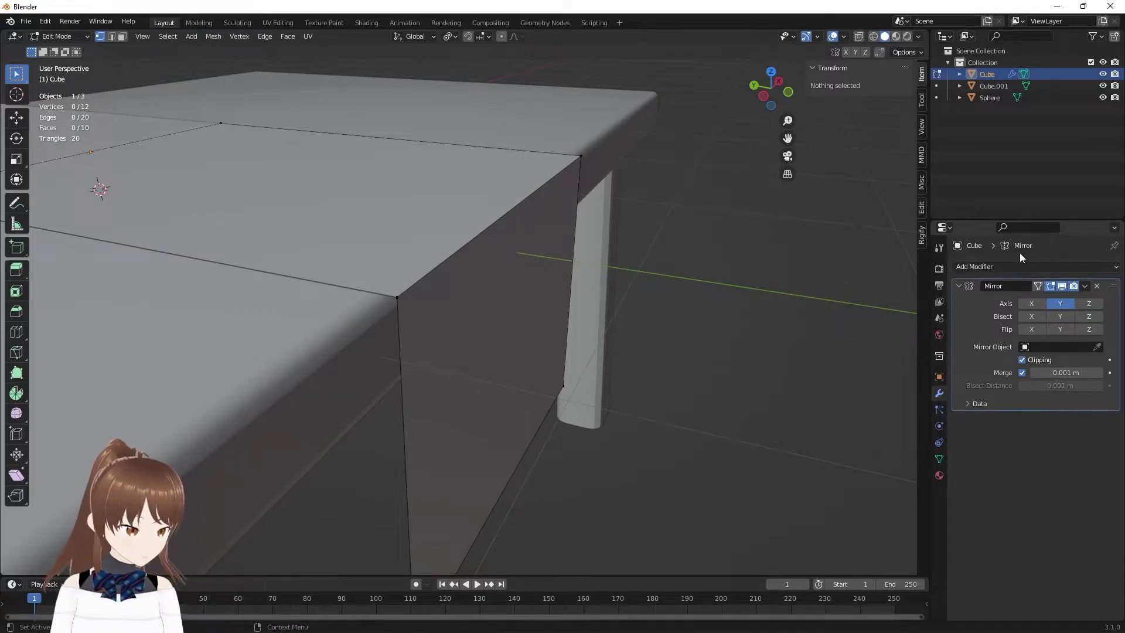
- Add a fresh 0.1 m Bevel modifier and move it above the Mirror modifier
left_click(1014, 267)
left_click(882, 312)
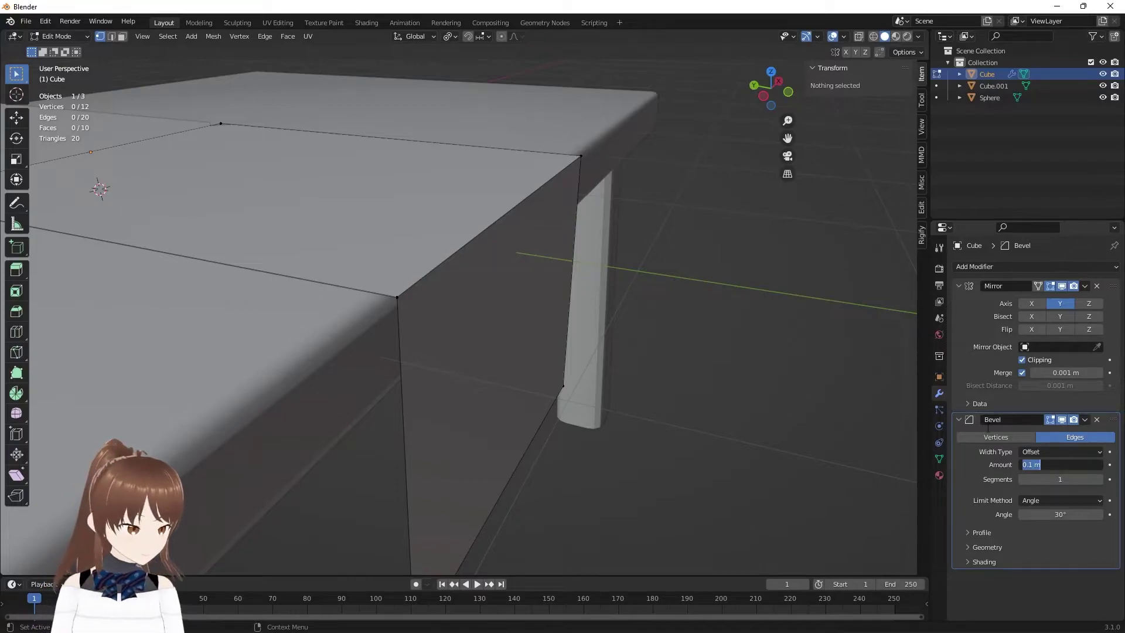
key("Return")
left_click(960, 419)
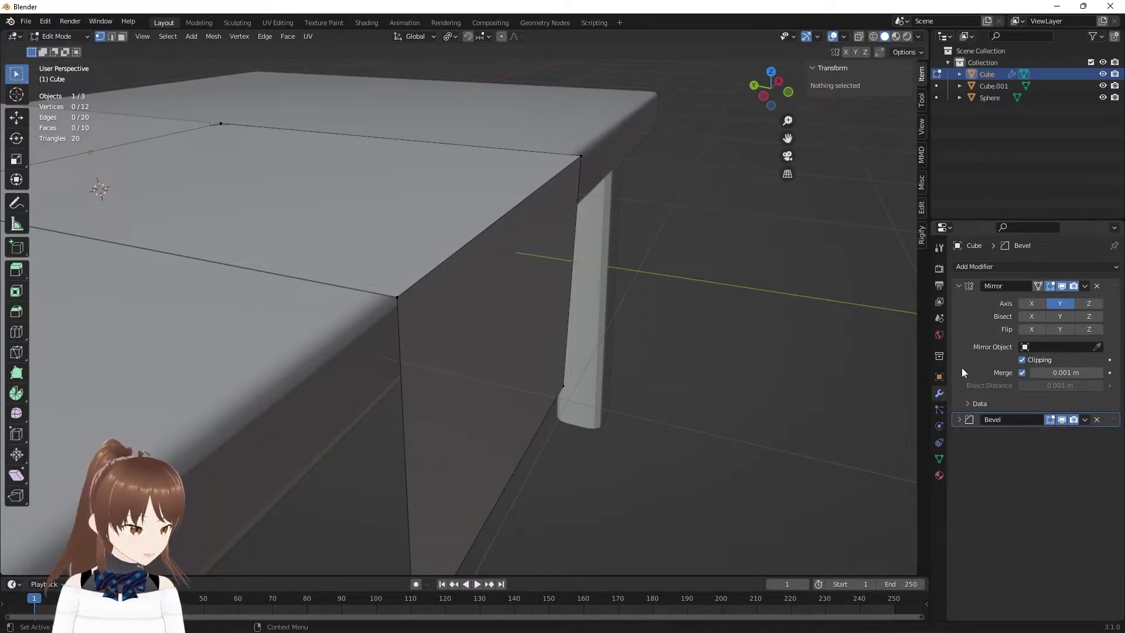
left_click_drag(1112, 418, 1020, 273)
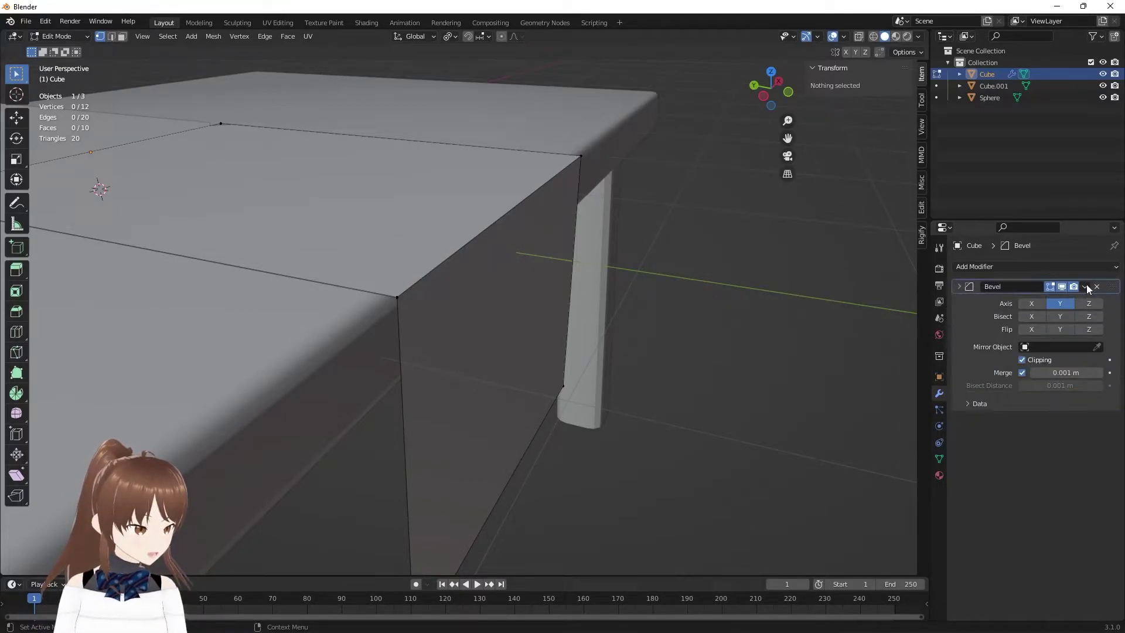
left_click(959, 286)
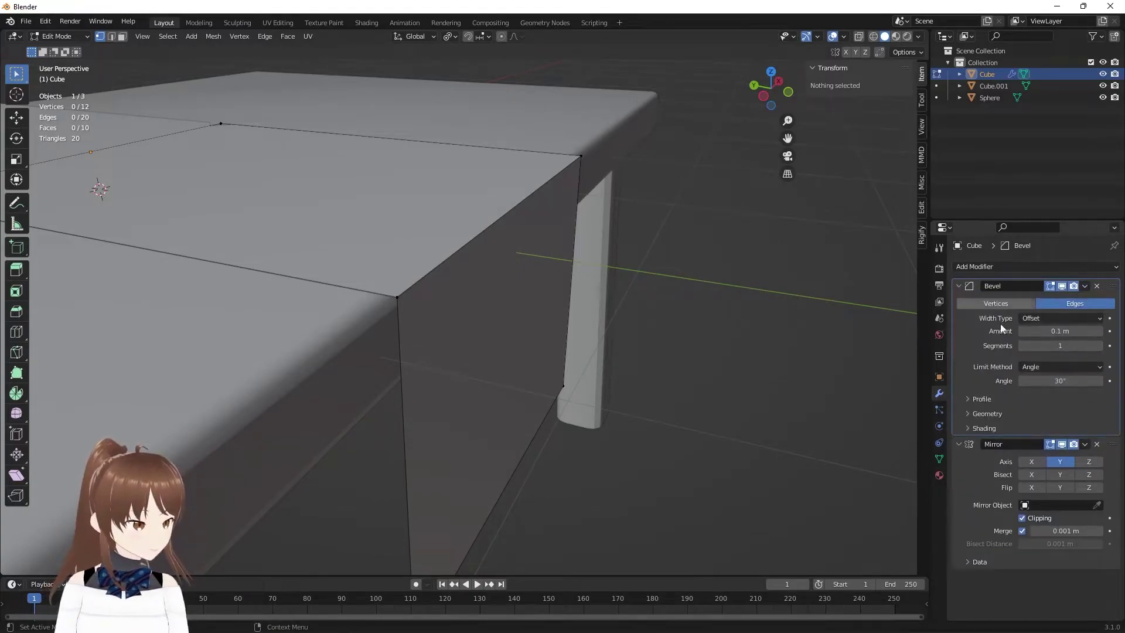
mouse_move(1060, 381)
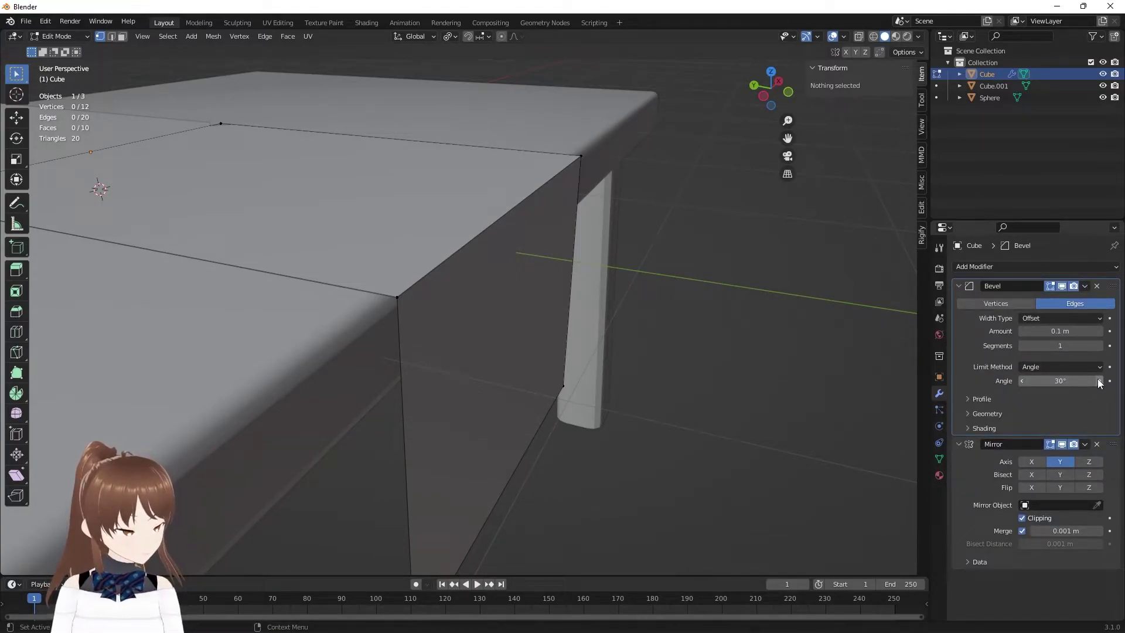
- Set the Bevel to 1.53 m amount, 67 segments and a 30° limit angle
left_click(1080, 382)
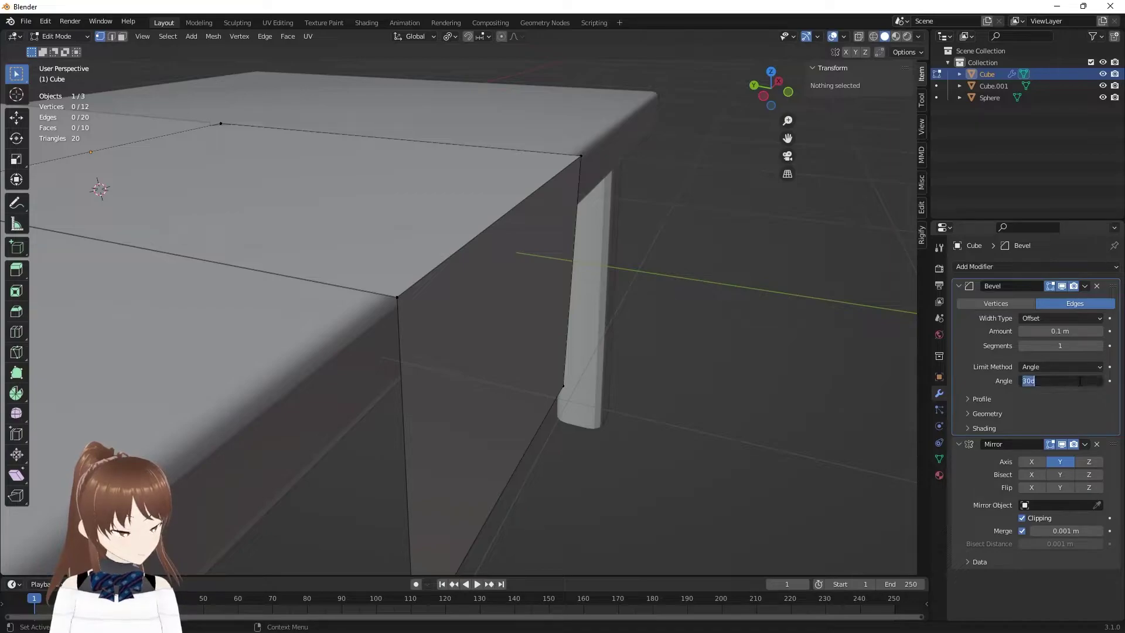
type("90")
key("Return")
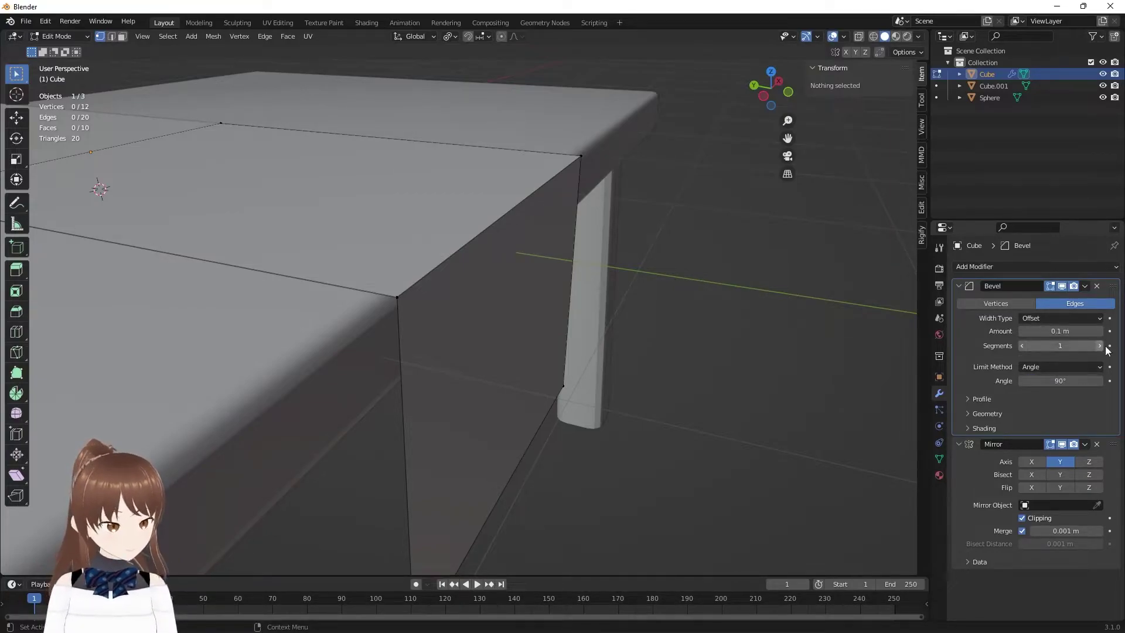
left_click(1097, 345)
key("Return")
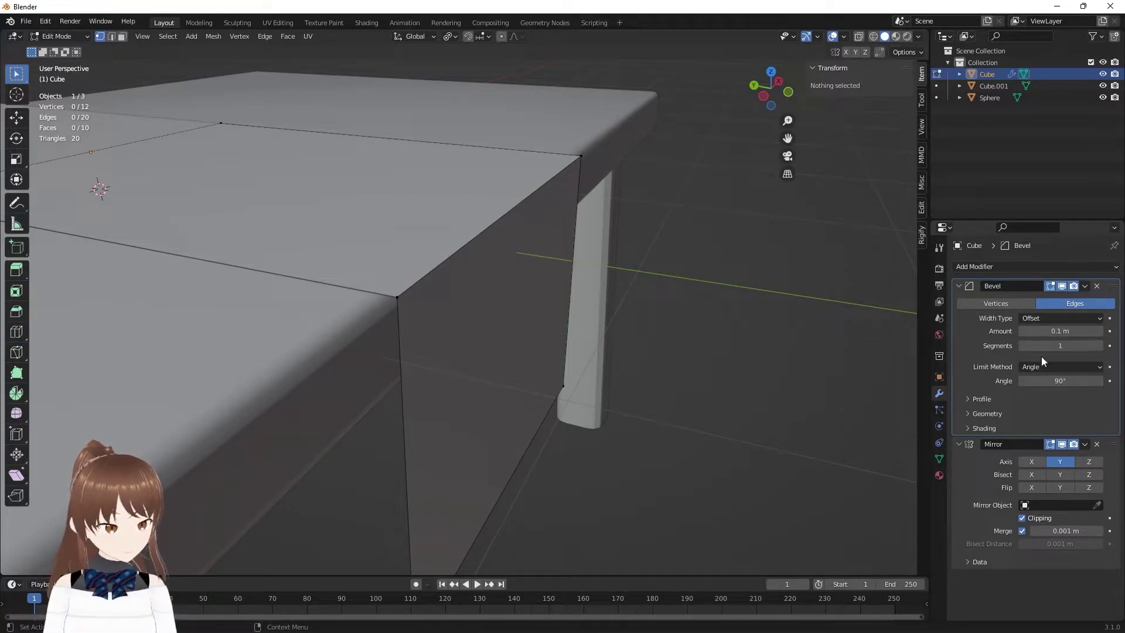
left_click_drag(1057, 331, 1095, 346)
left_click(1056, 380)
type("30")
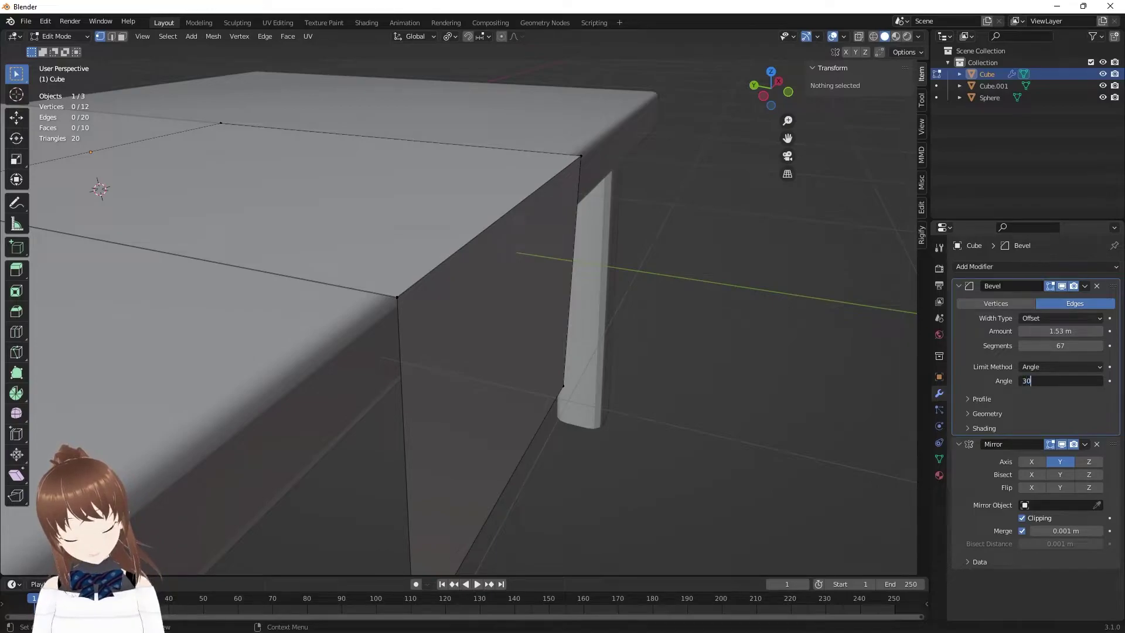
key("Return")
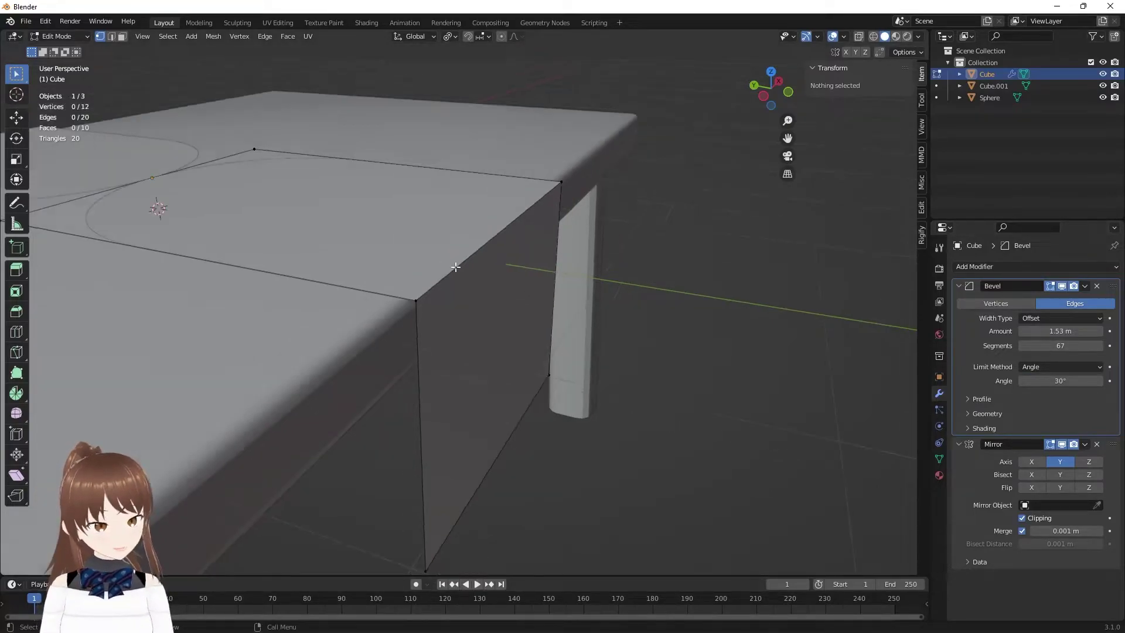
middle_click_drag(571, 303, 663, 307)
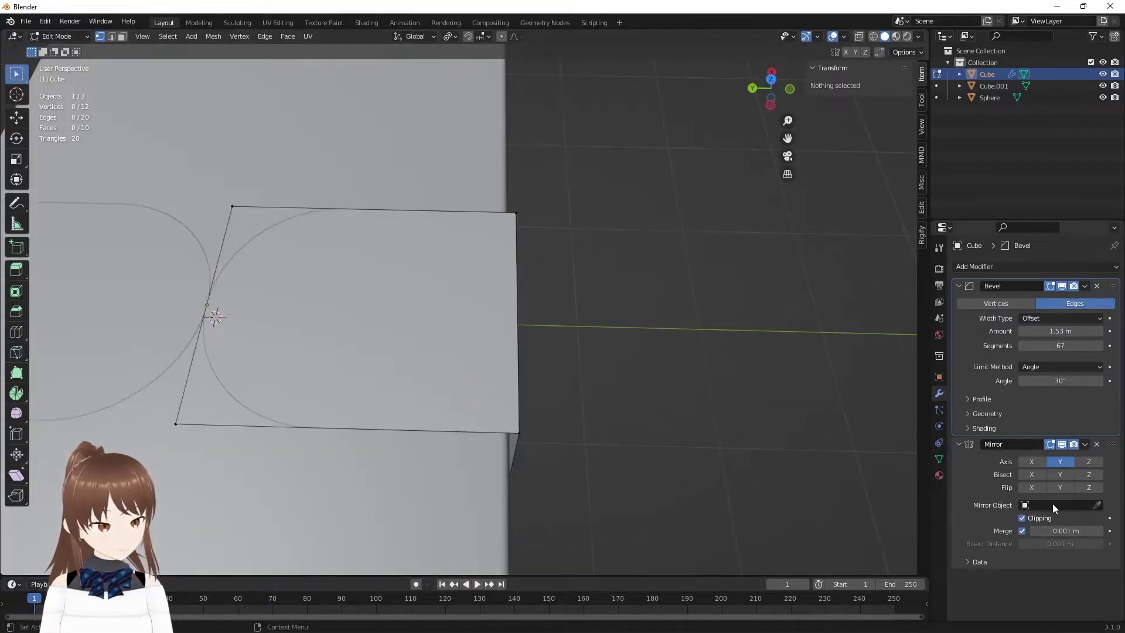
mouse_move(686, 366)
middle_mouse_down()
mouse_move(499, 286)
mouse_move(567, 291)
middle_mouse_up()
scroll(498, 286, "down", 4)
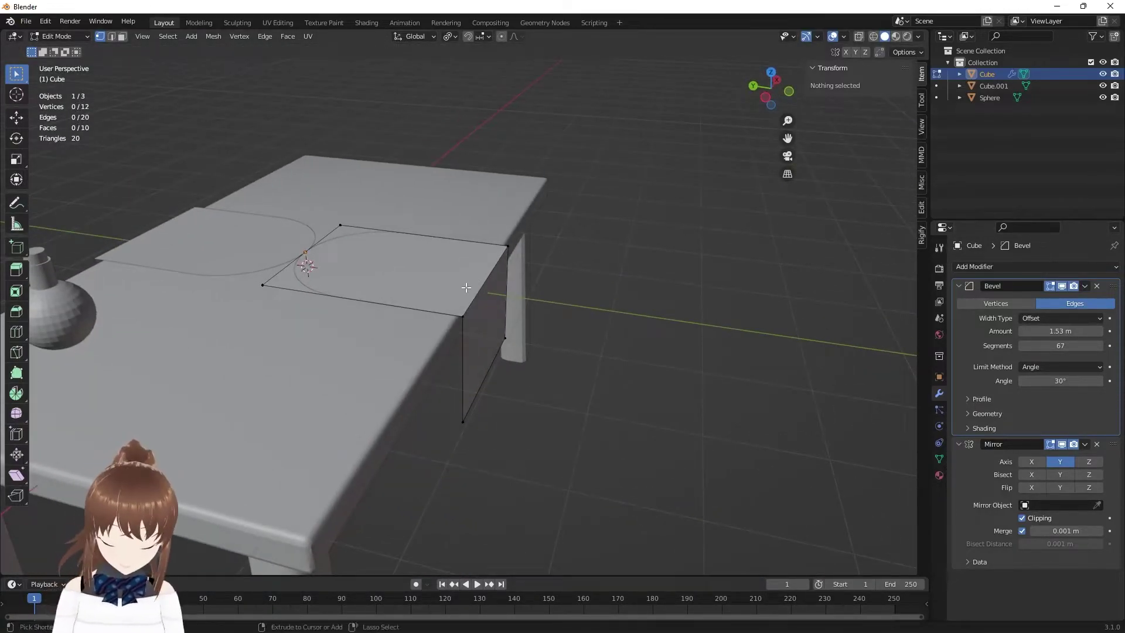
- Replace the old Mirror with a Y-axis Mirror modifier and delete the Bevel modifier
left_click(1097, 444)
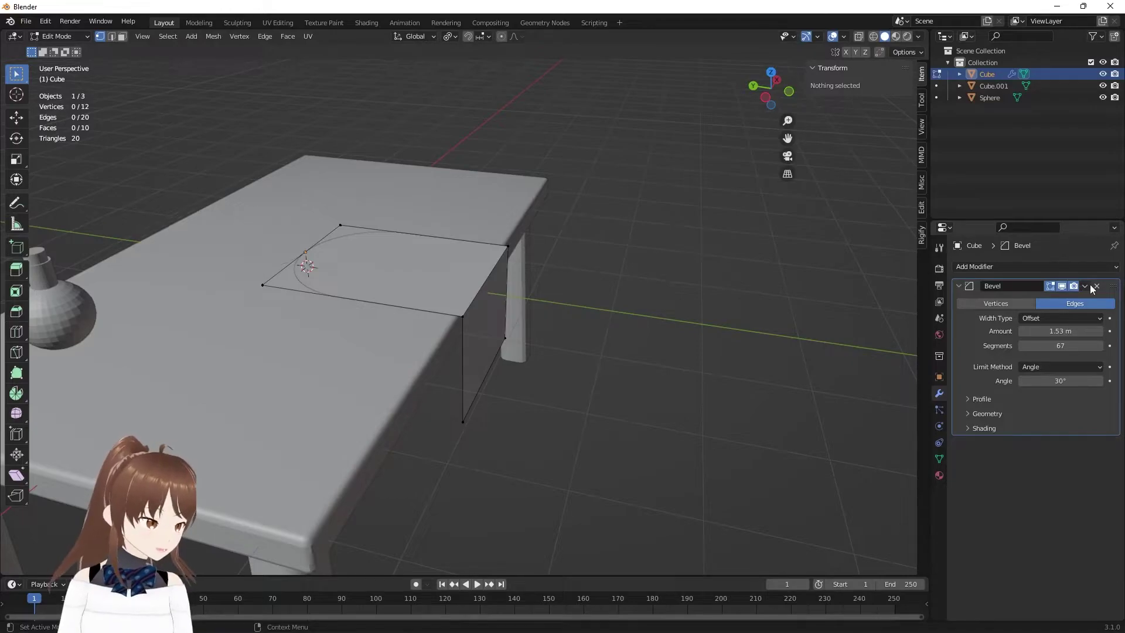
middle_click_drag(554, 281, 592, 290)
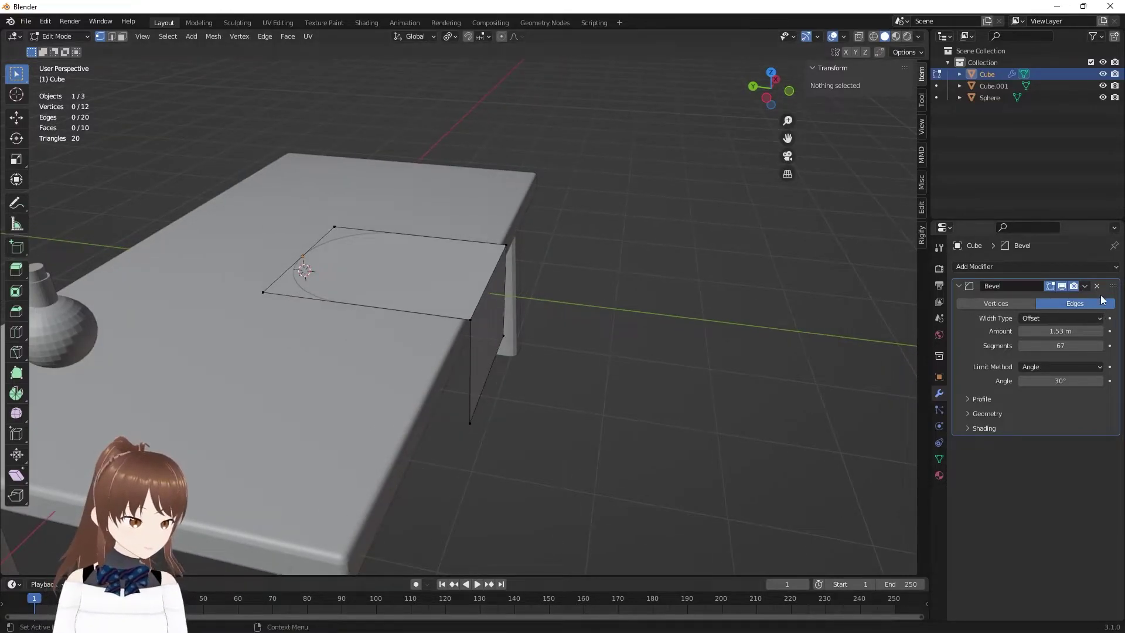
left_click(1080, 267)
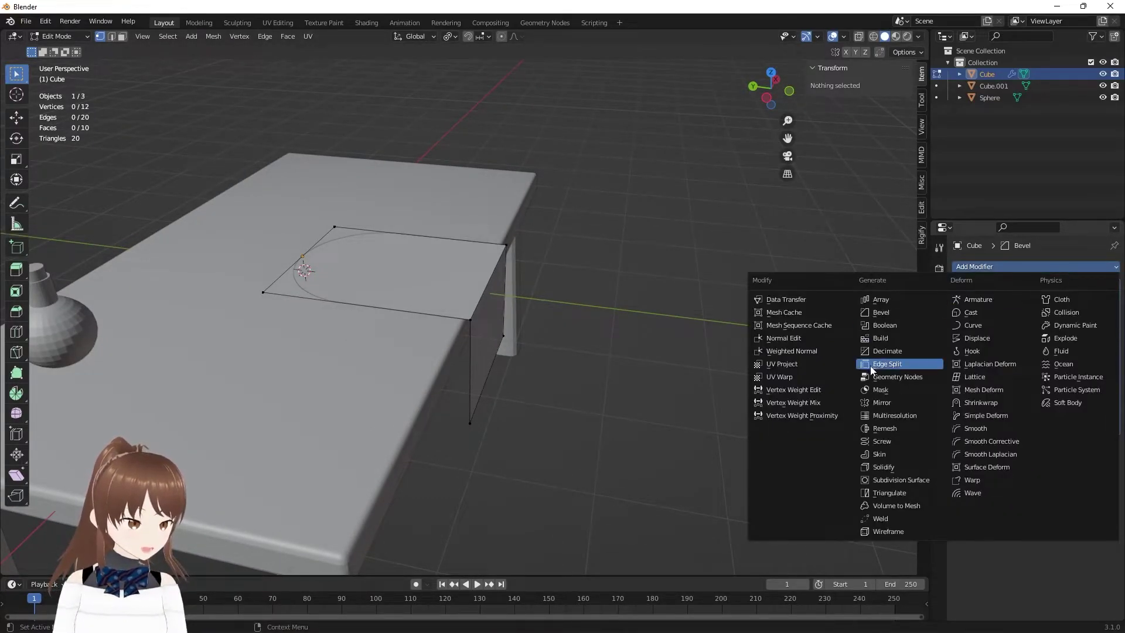
left_click(938, 402)
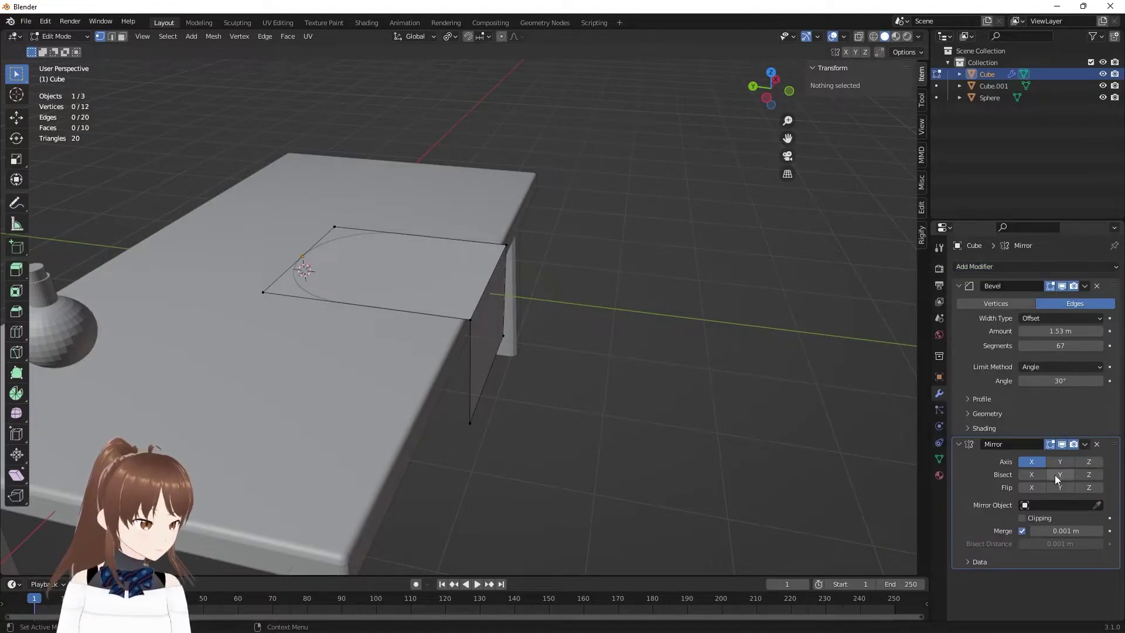
left_click(1050, 465)
left_click(1096, 286)
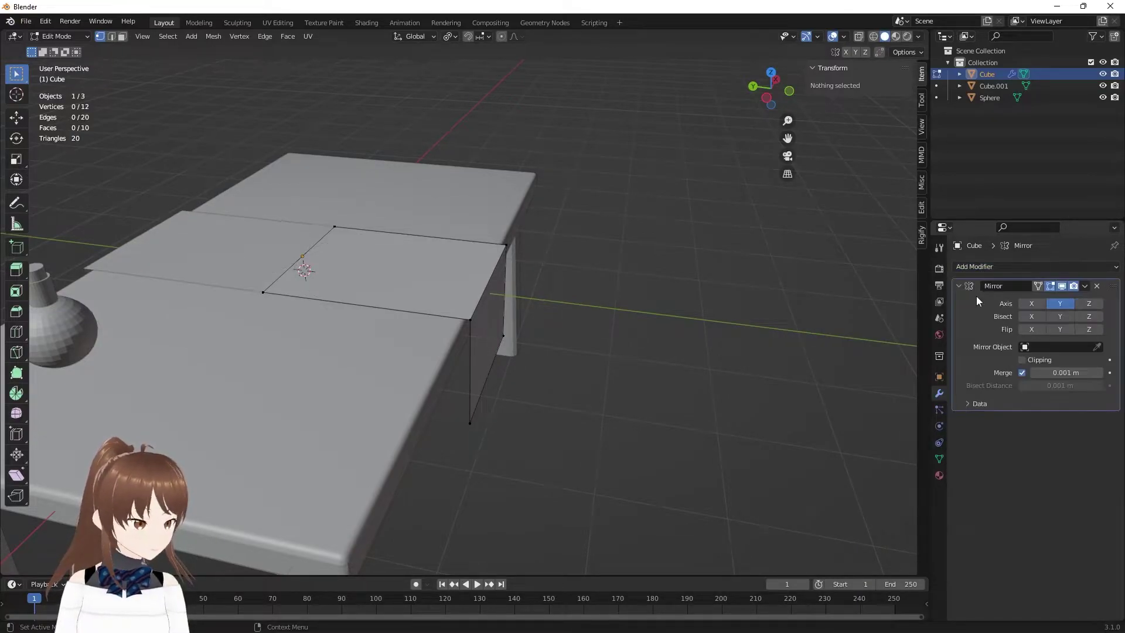
- In wireframe, box-select the lower vertices of the runner's hanging flap
mouse_move(590, 281)
middle_mouse_down()
mouse_move(478, 246)
mouse_move(487, 251)
middle_mouse_up()
scroll(487, 251, "up", 2)
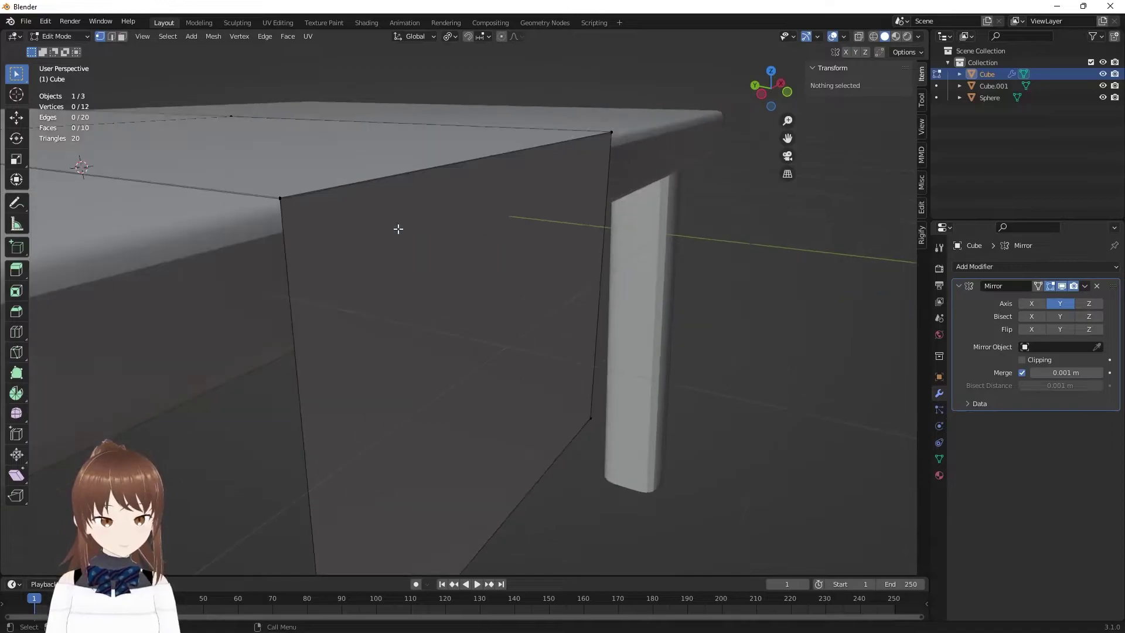
scroll(441, 274, "down", 3)
left_click_drag(352, 469, 442, 567)
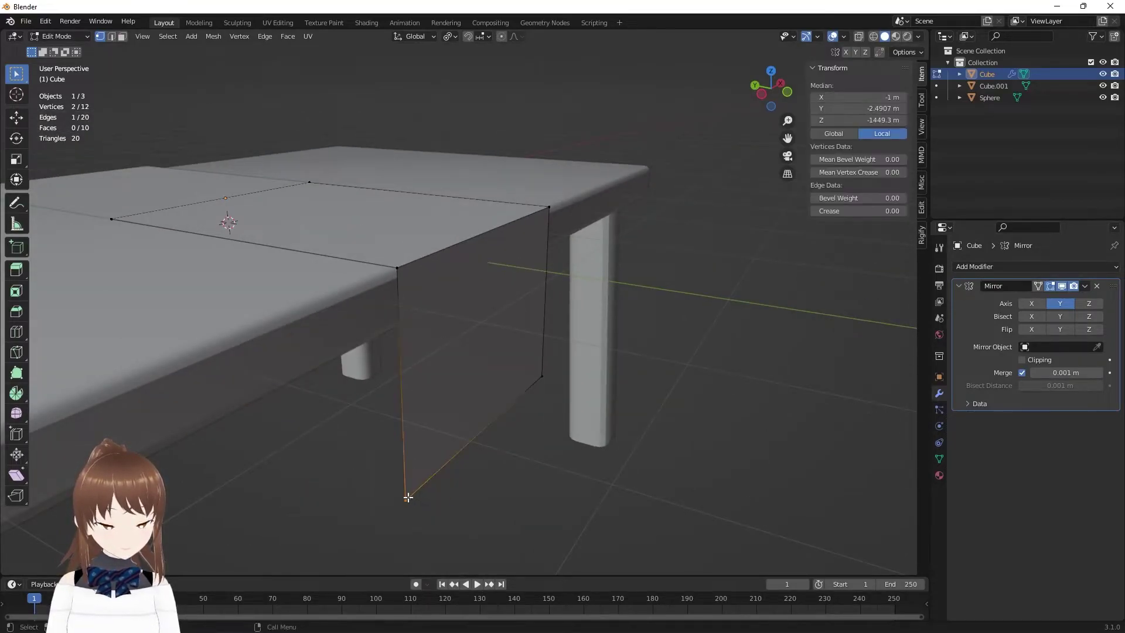
key("shift+z")
left_click_drag(357, 455, 514, 543)
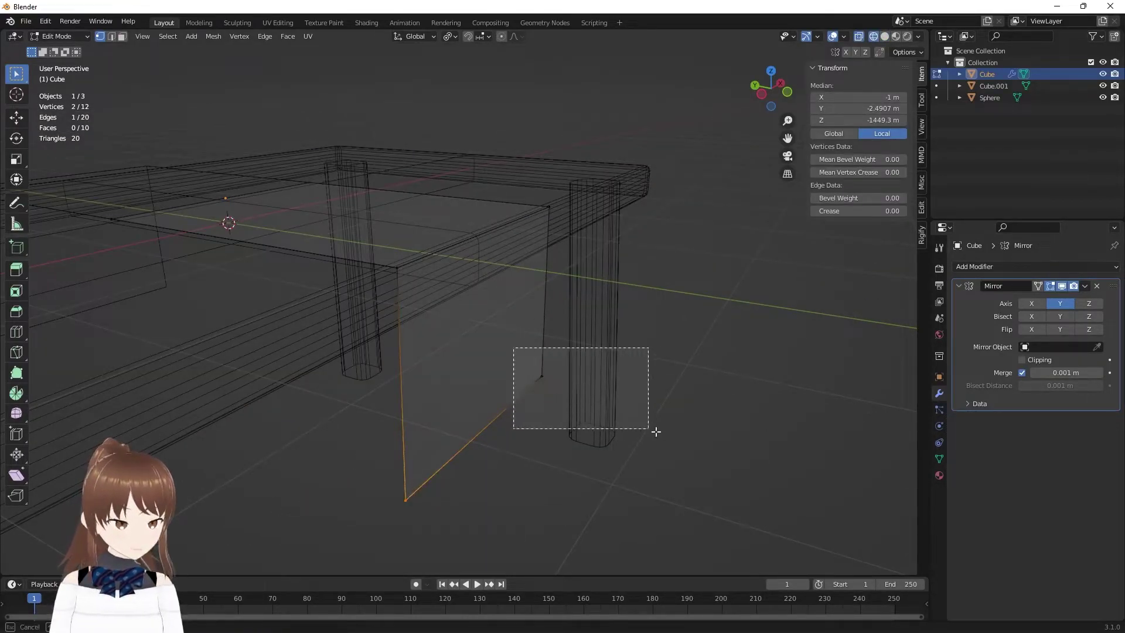
left_click_drag(514, 346, 650, 427, "shift")
- From front view, raise the flap vertically to table-top height, then view from the right
key("KP_1")
key("g")
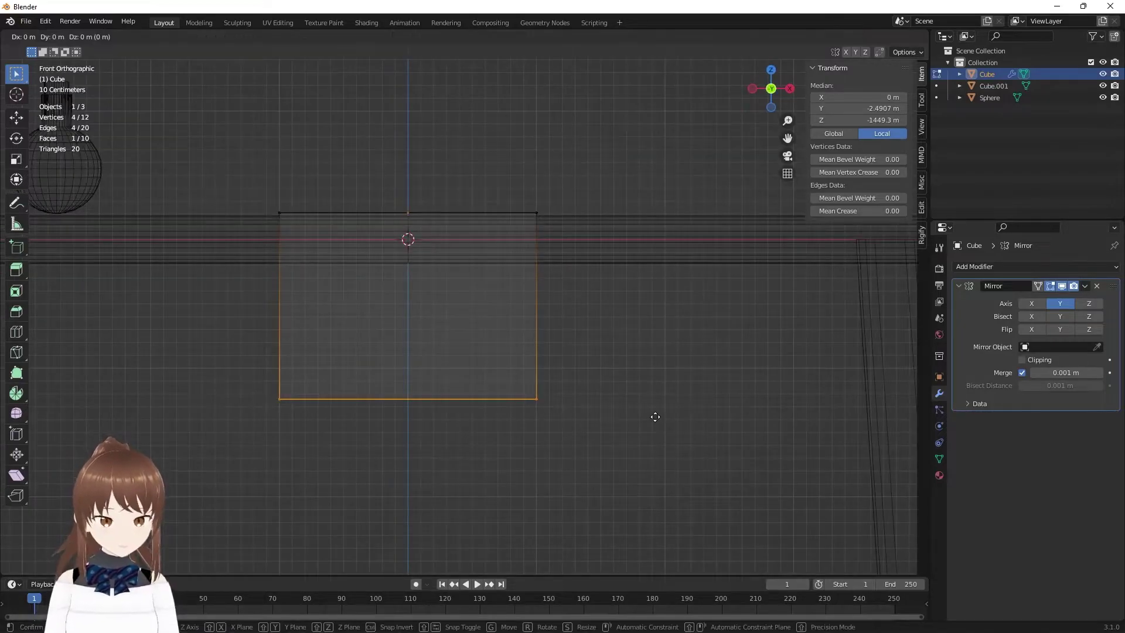
key("z")
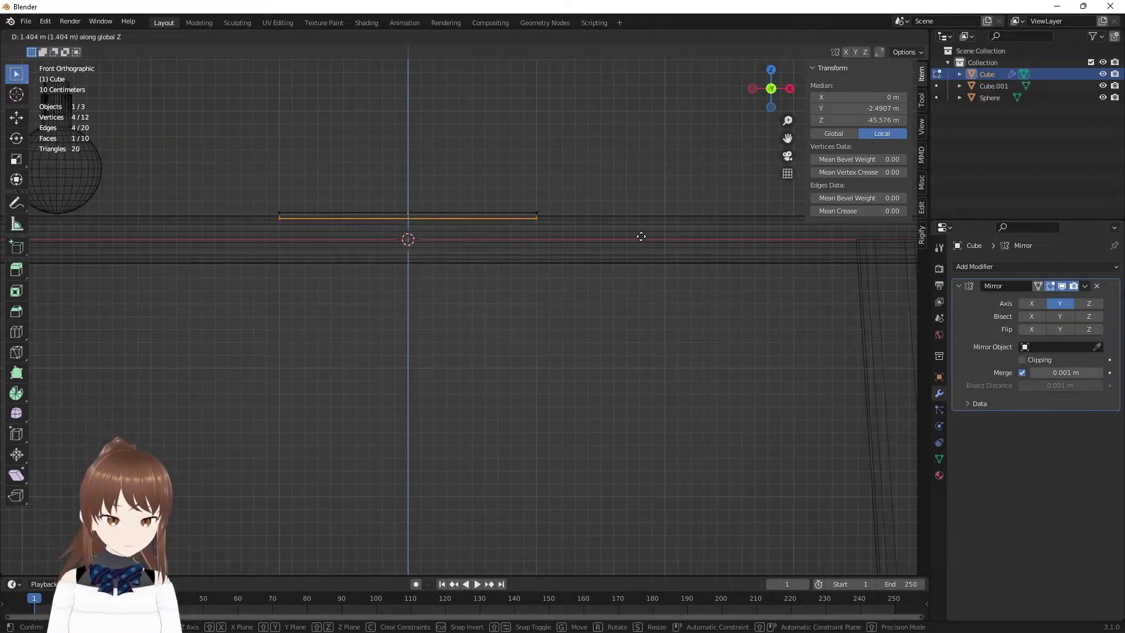
left_click(640, 234)
middle_click_drag(641, 233, 481, 269)
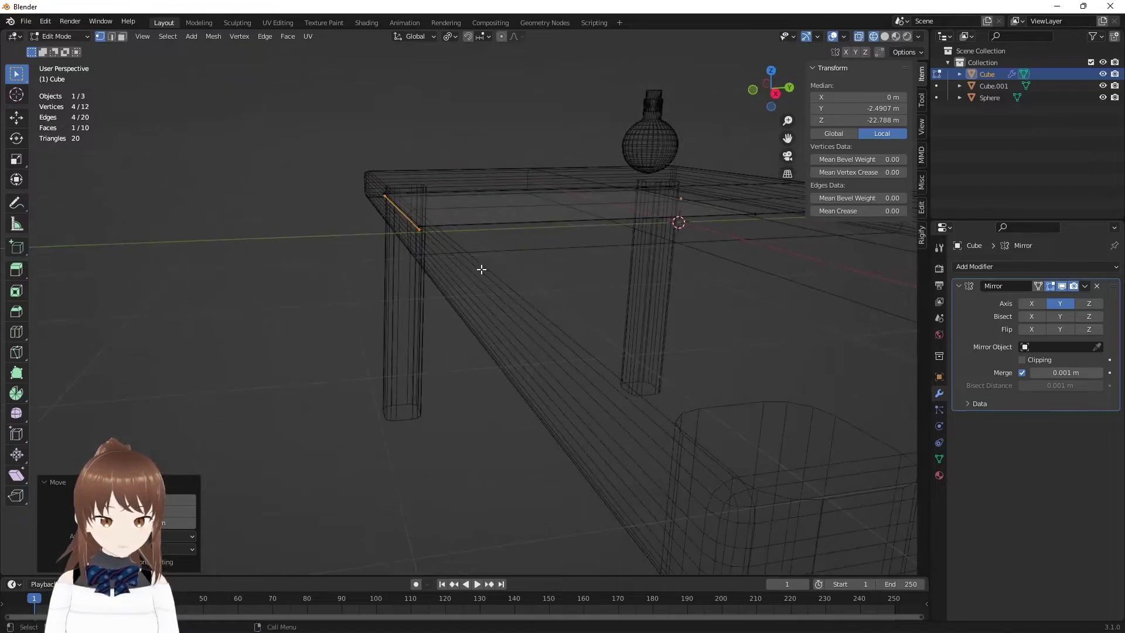
key("KP_3")
scroll(478, 269, "up", 3)
middle_click_drag(435, 218, 466, 319, "shift")
- Nudge the runner's edge vertex into place in the right side view
key("g")
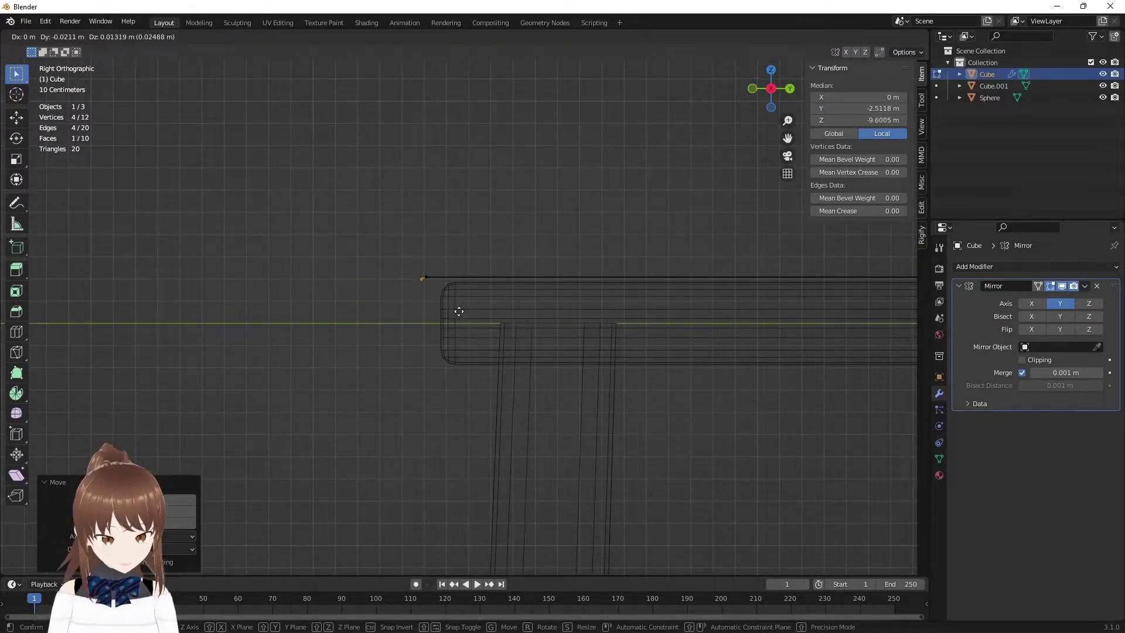
left_click(459, 312)
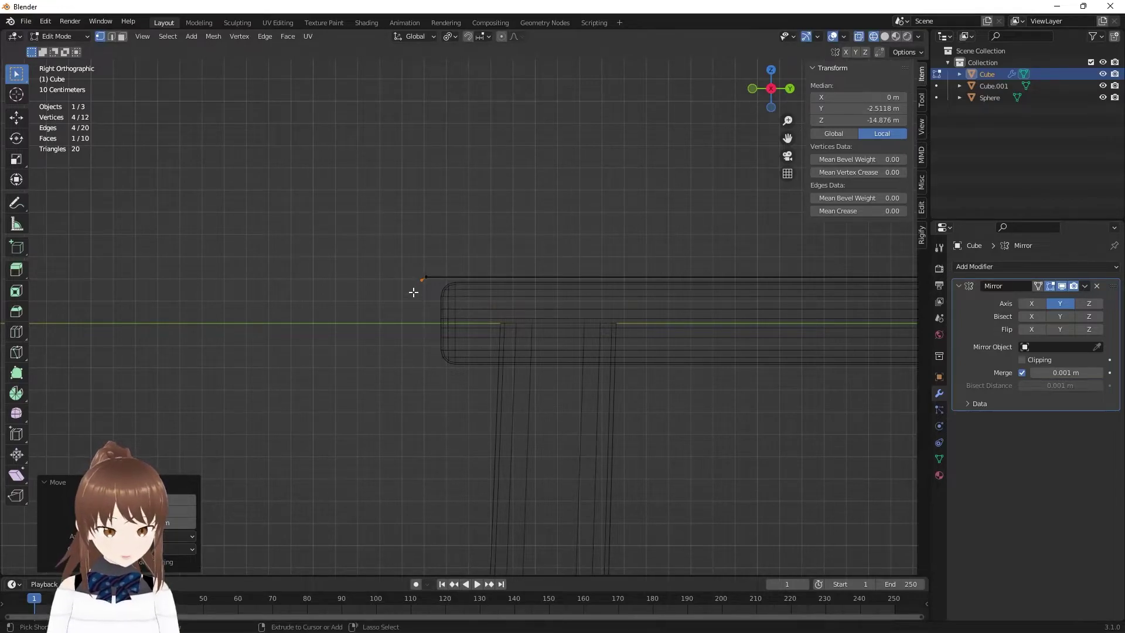
middle_click_drag(414, 289, 423, 297)
key("KP_3")
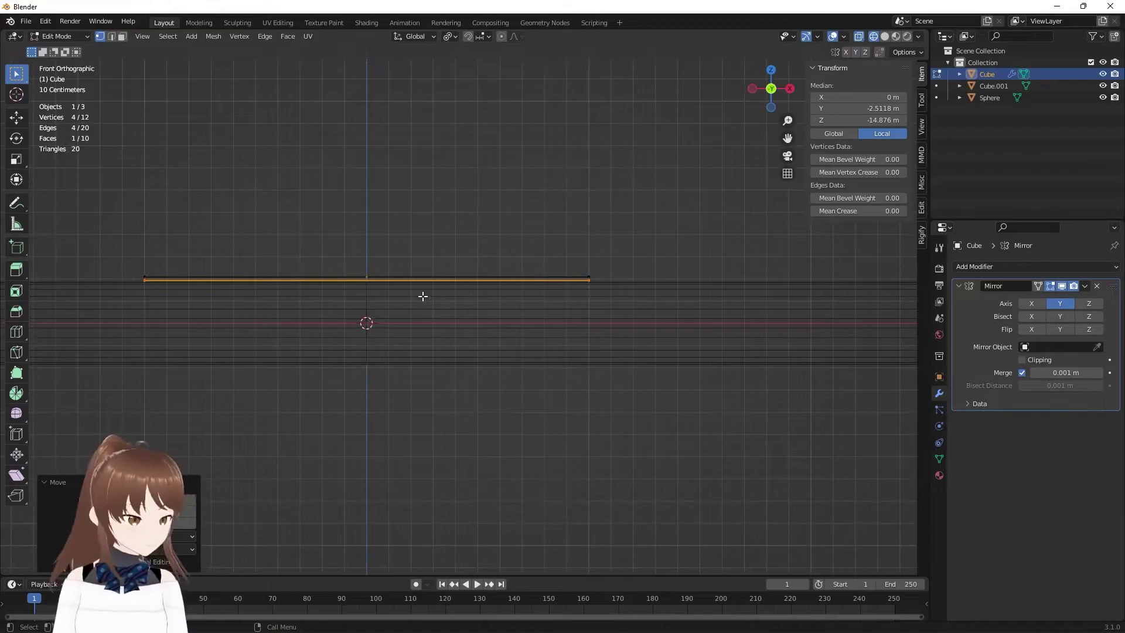
- Extrude three short segments curving the runner around the table's rounded edge
key("e")
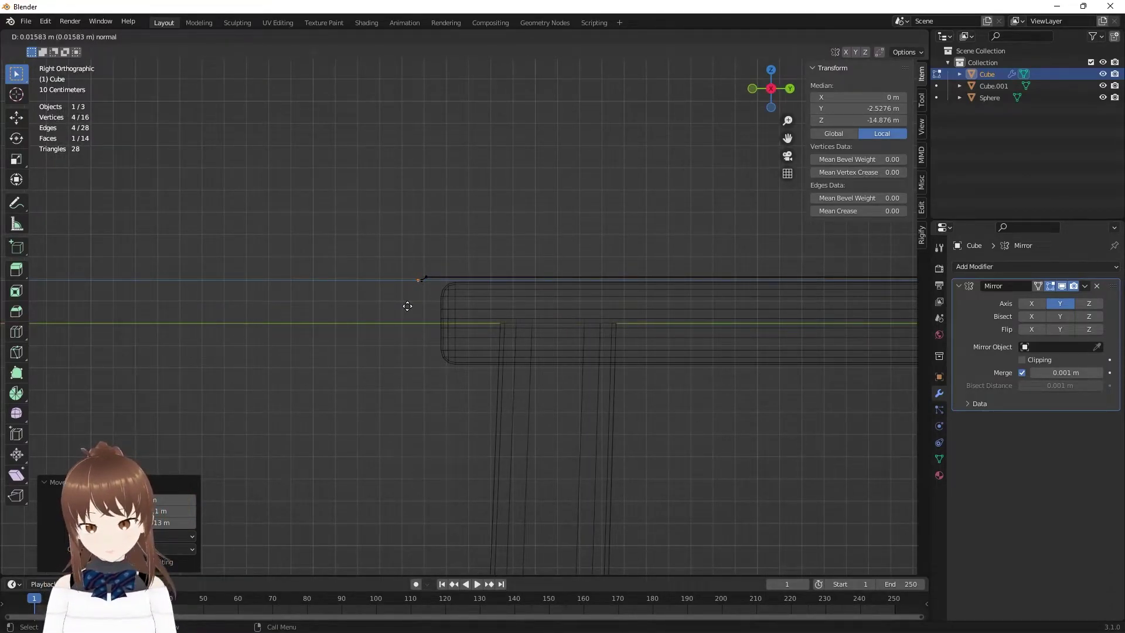
key("z")
key("z")
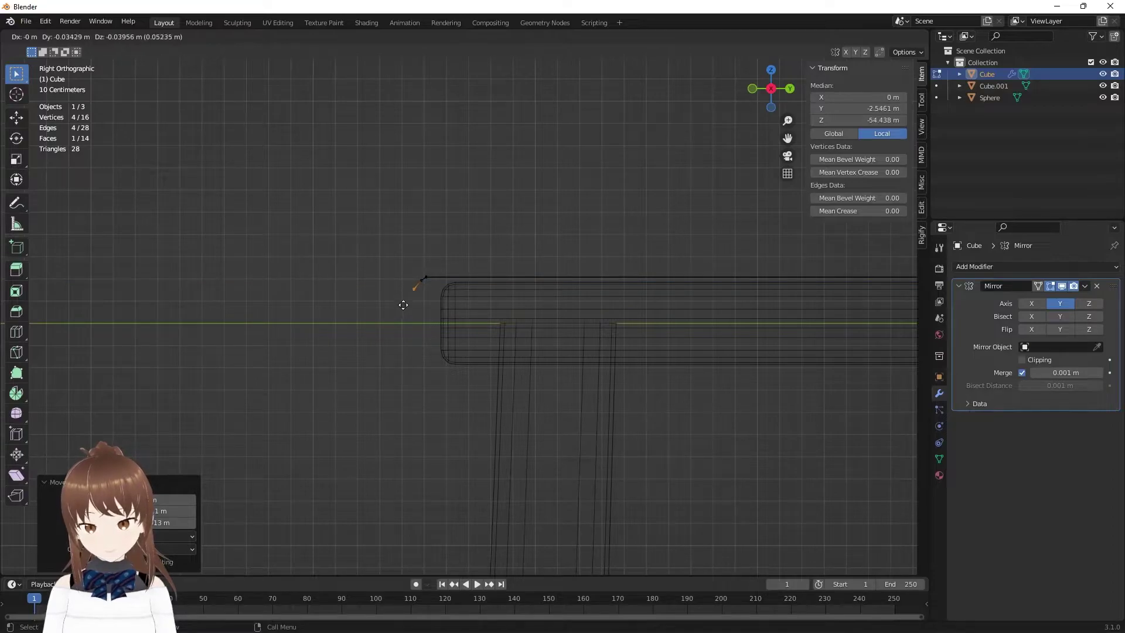
left_click(407, 300)
key("e")
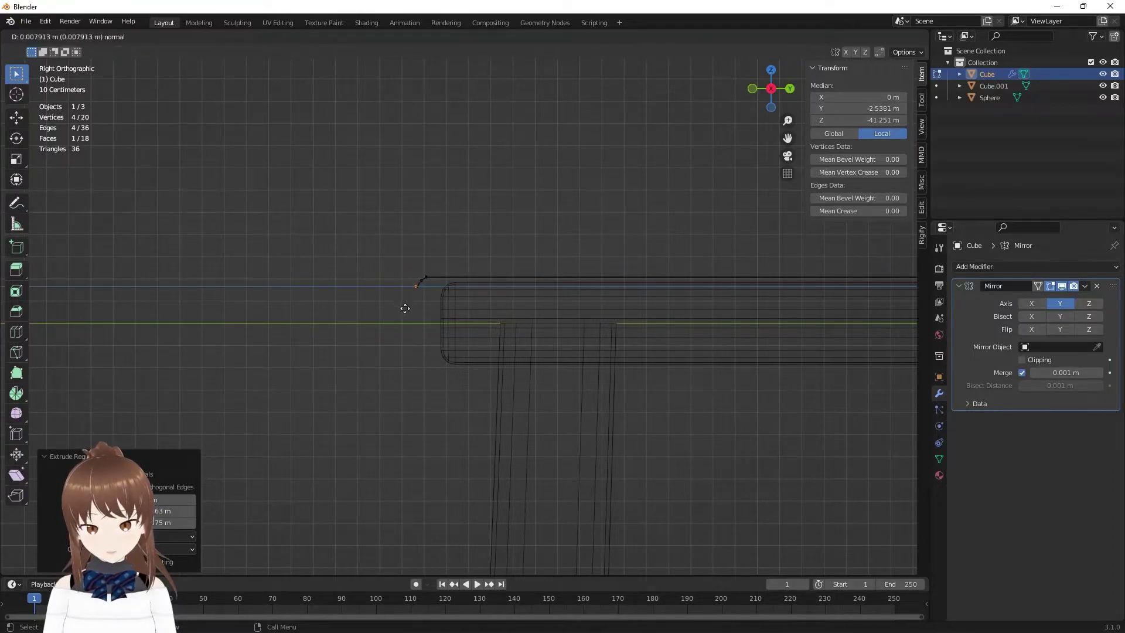
key("z")
key("z")
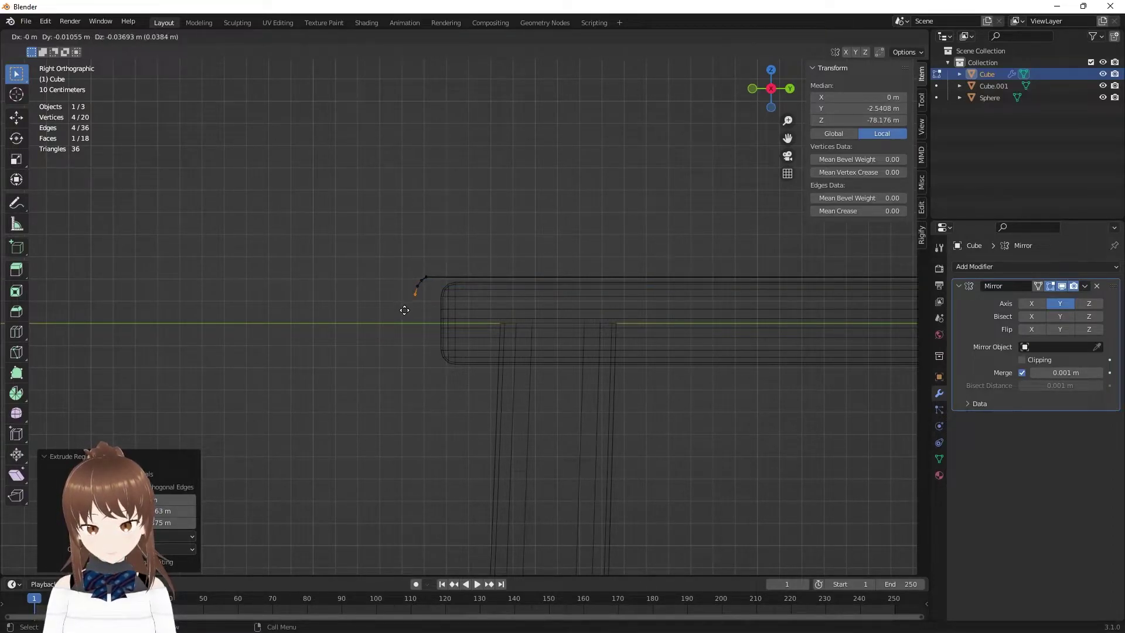
left_click(405, 310)
key("e")
key("z")
key("z")
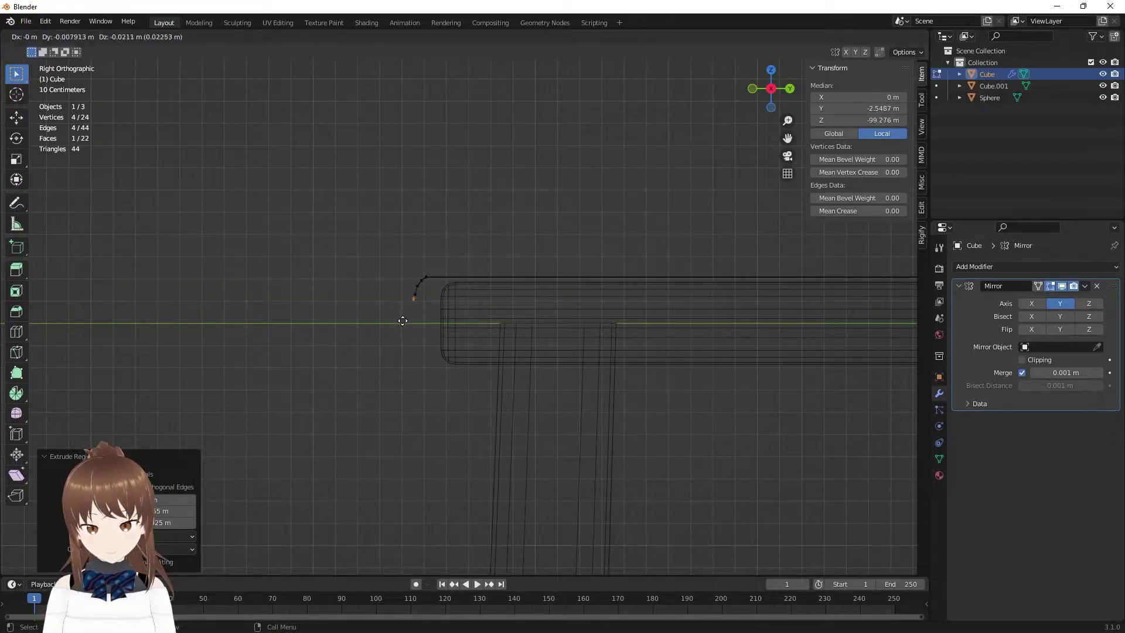
left_click(402, 323)
- Extrude the runner's edge straight down along Z to hang down the table side
mouse_move(404, 324)
middle_mouse_down()
mouse_move(518, 361)
mouse_move(610, 364)
mouse_move(673, 339)
mouse_move(619, 308)
mouse_move(455, 324)
middle_mouse_up()
key("KP_7")
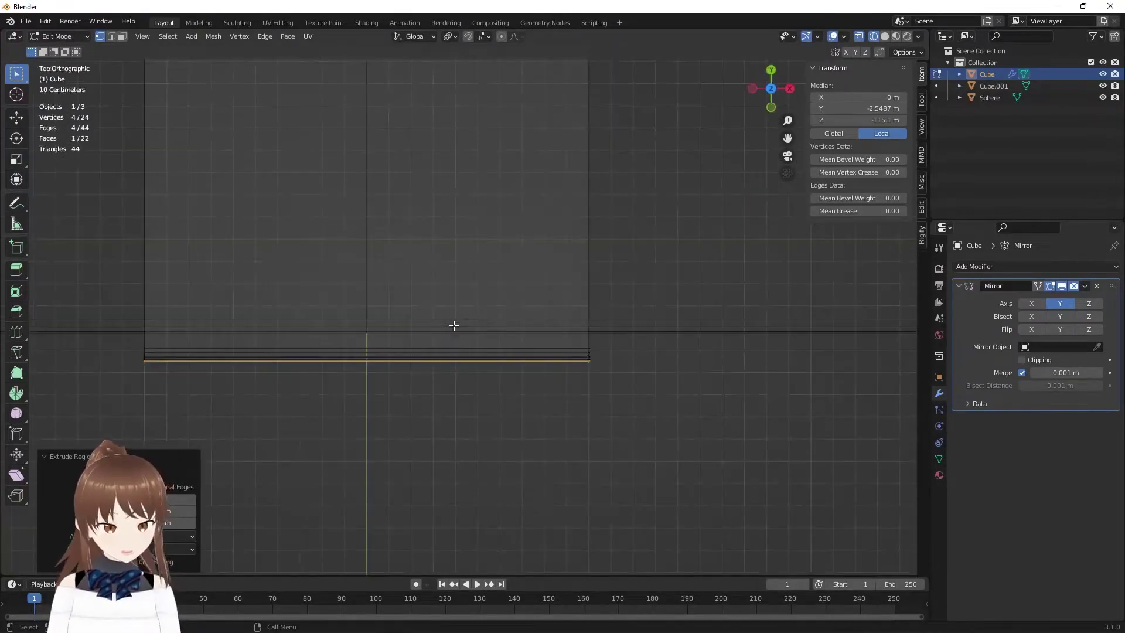
key("KP_3")
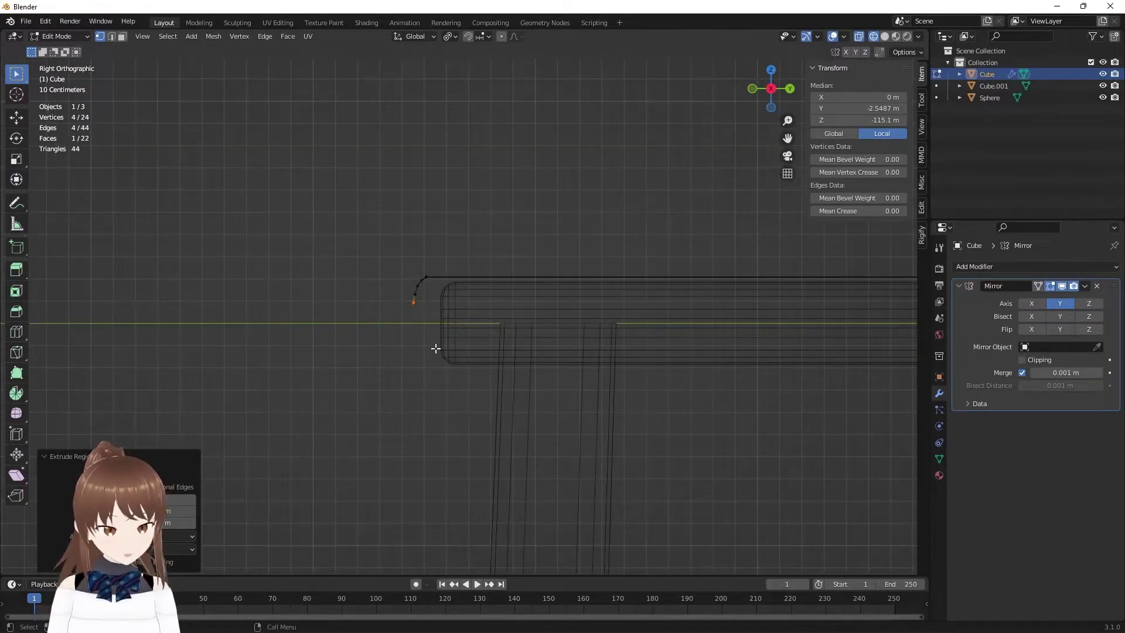
key("e")
key("z")
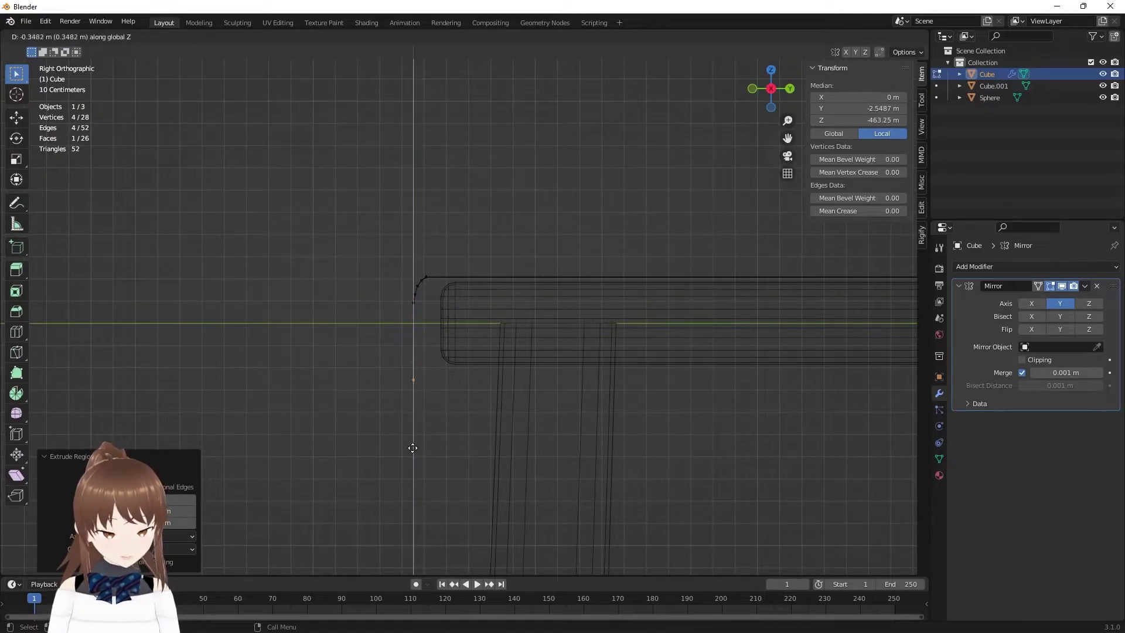
left_click(408, 557)
mouse_move(408, 556)
middle_mouse_down()
mouse_move(462, 533)
mouse_move(562, 547)
mouse_move(549, 508)
mouse_move(502, 500)
middle_mouse_up()
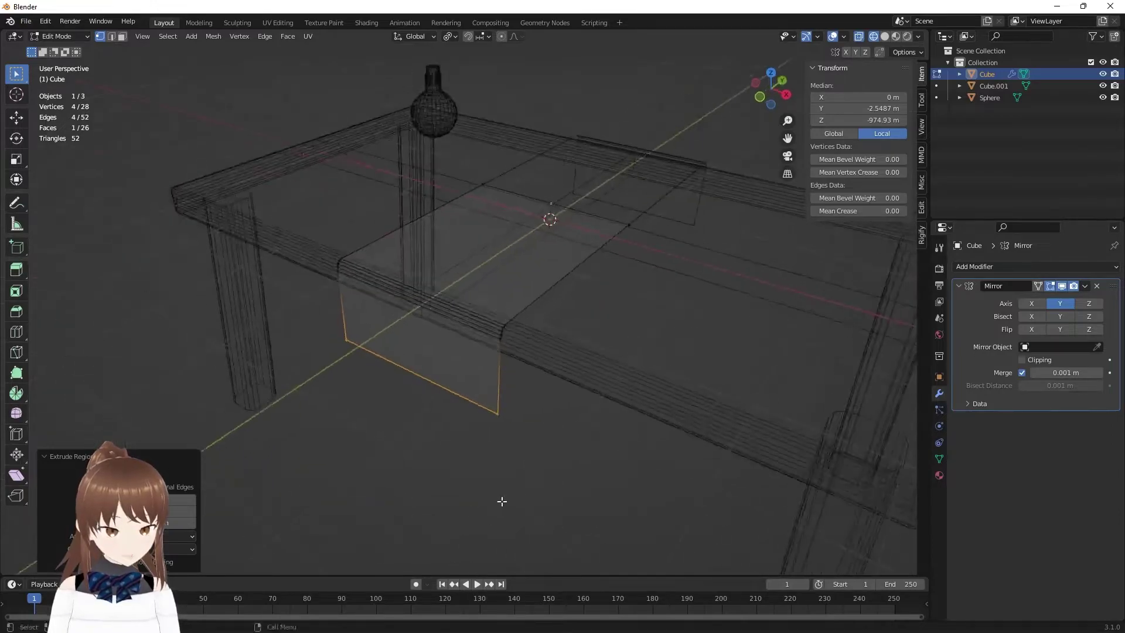
- Return to solid shading and switch the runner back to Object Mode
key("shift+z")
middle_click_drag(672, 462, 630, 459)
key("Tab")
mouse_move(541, 323)
middle_mouse_down()
mouse_move(518, 270)
mouse_move(451, 296)
mouse_move(528, 328)
mouse_move(449, 312)
mouse_move(529, 332)
middle_mouse_up()
scroll(526, 261, "up", 2)
right_click(477, 270)
key("Escape")
scroll(451, 296, "up", 2)
scroll(536, 343, "down", 3)
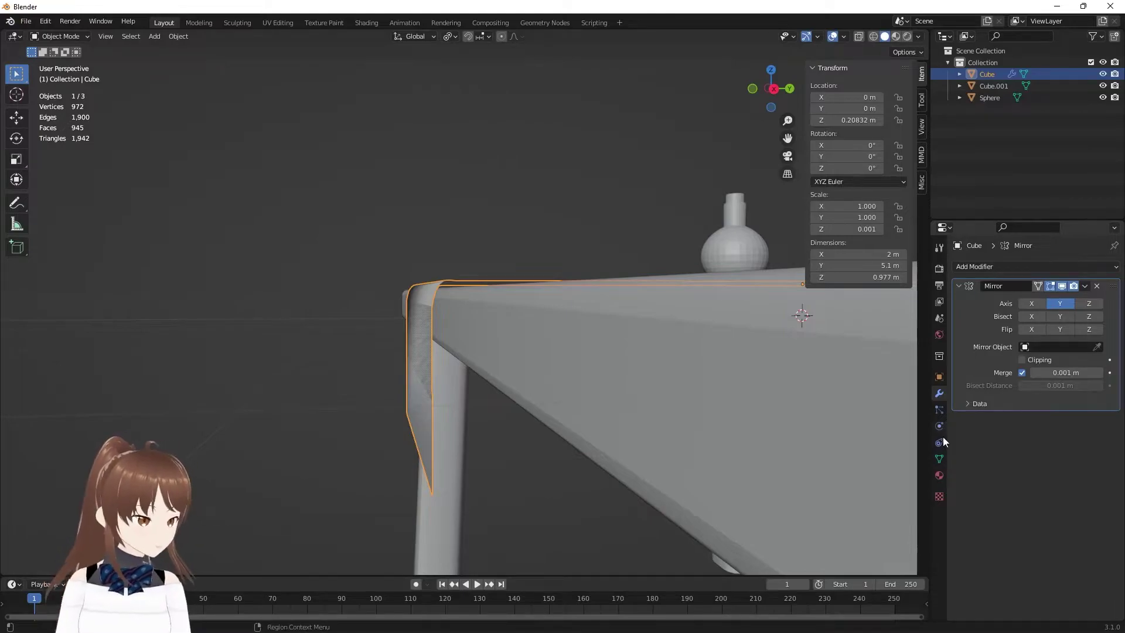
- Enable Auto Smooth at 30° in the runner's Object Data normals settings
left_click(939, 459)
left_click(1022, 511)
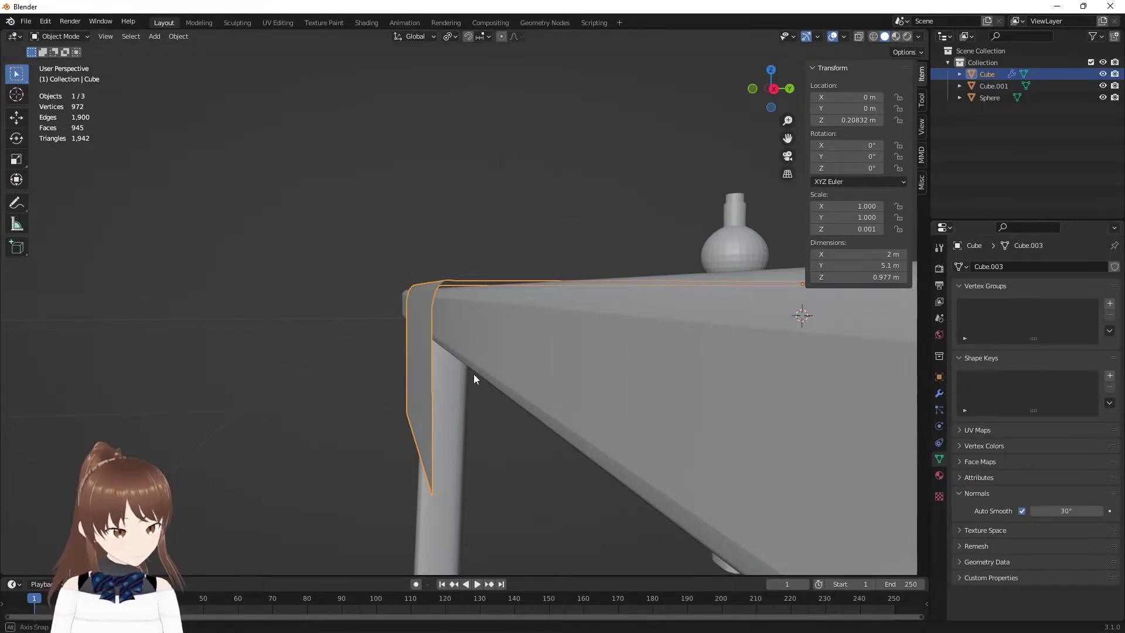
middle_click_drag(473, 374, 490, 360)
scroll(425, 276, "up", 2)
scroll(417, 278, "up", 2)
- In Edit Mode, clear the selection and select the fold's edge loop along the table edge
key("Tab")
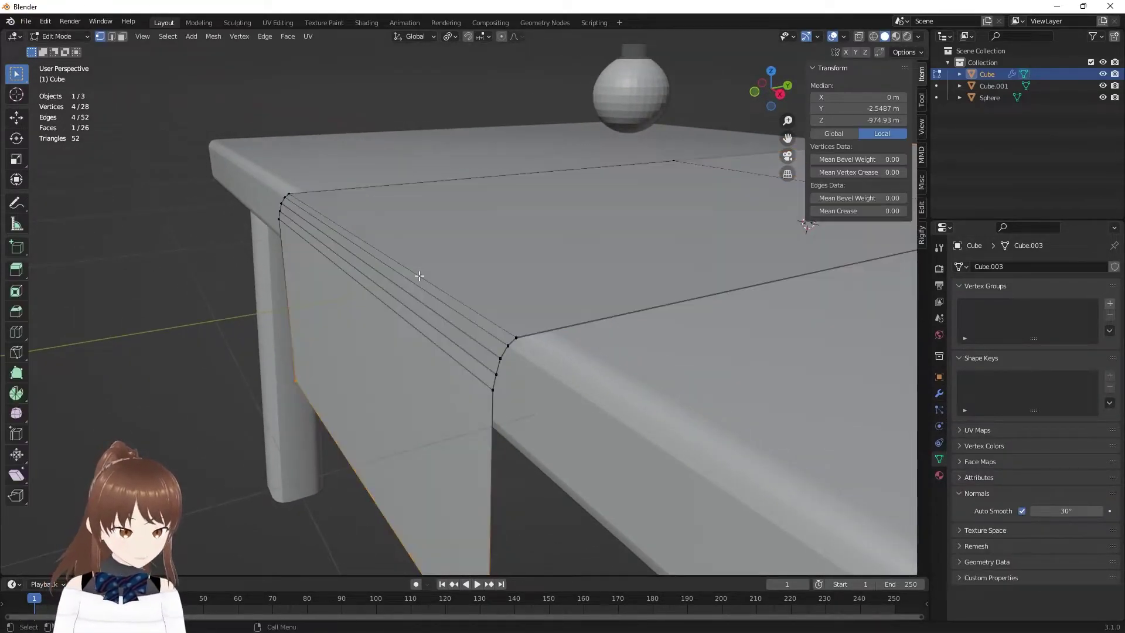
scroll(419, 273, "up", 2)
key("alt+a")
middle_click_drag(420, 272, 396, 260)
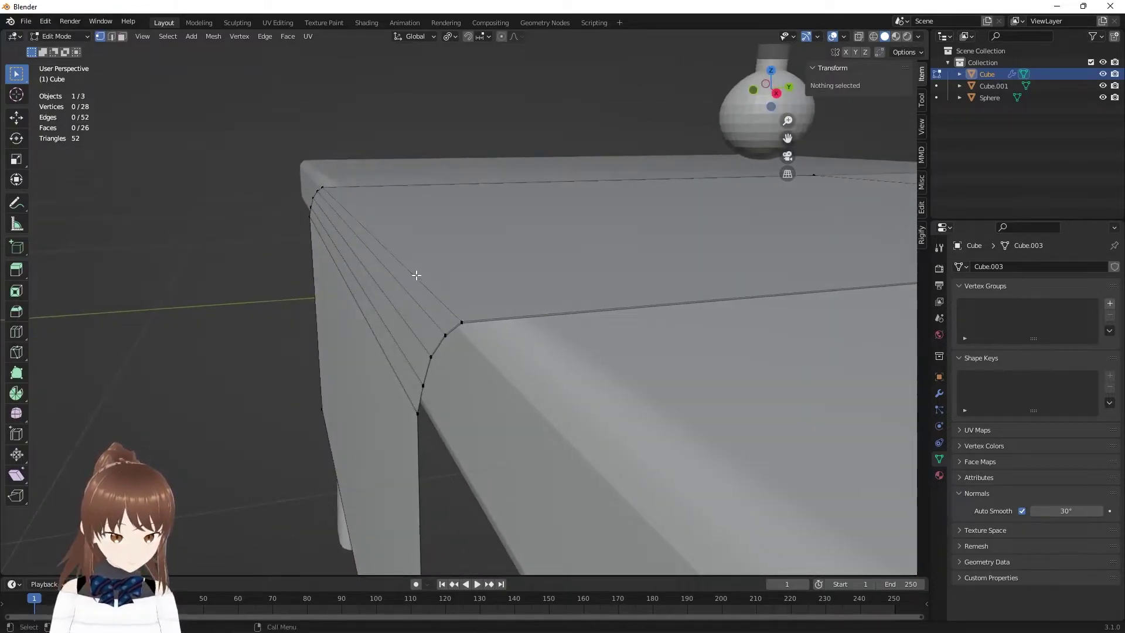
mouse_move(461, 304)
middle_mouse_down()
mouse_move(417, 284)
mouse_move(329, 183)
mouse_move(402, 256)
mouse_move(254, 195)
mouse_move(344, 236)
mouse_move(324, 272)
middle_mouse_up()
left_click(434, 294, "alt")
key("KP_3")
scroll(399, 264, "up", 3)
- In see-through view, slide one fold edge of the runner's side profile to smooth the upper bend
scroll(324, 271, "up", 1)
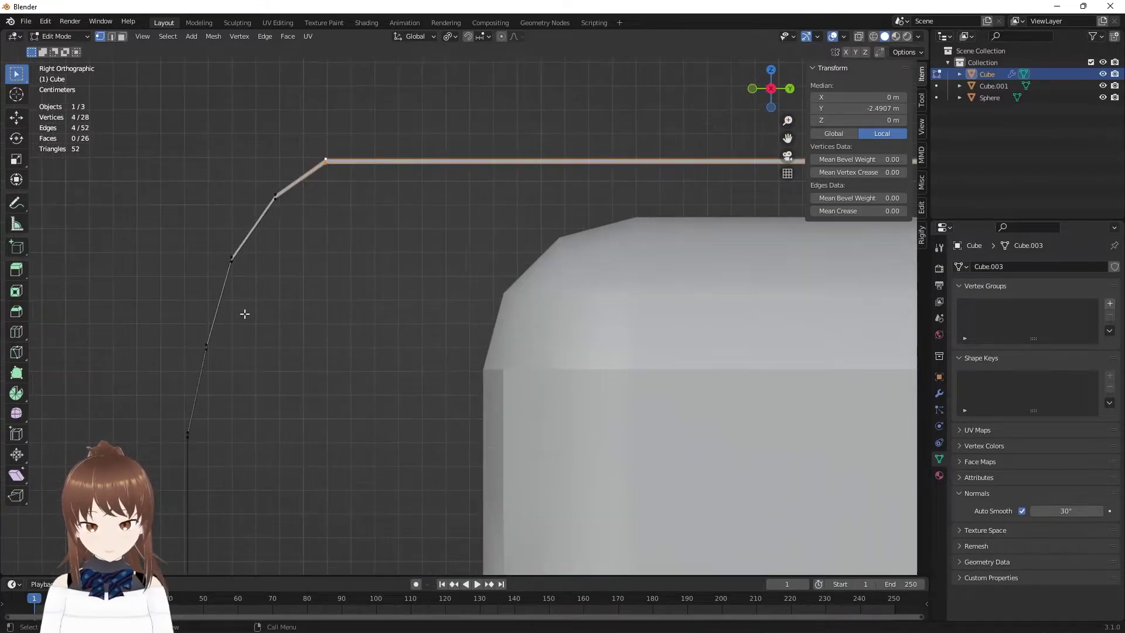
mouse_move(243, 314)
middle_mouse_down("shift")
mouse_move(352, 289)
mouse_move(214, 209)
mouse_move(285, 213)
middle_mouse_up("shift")
scroll(351, 289, "up", 1)
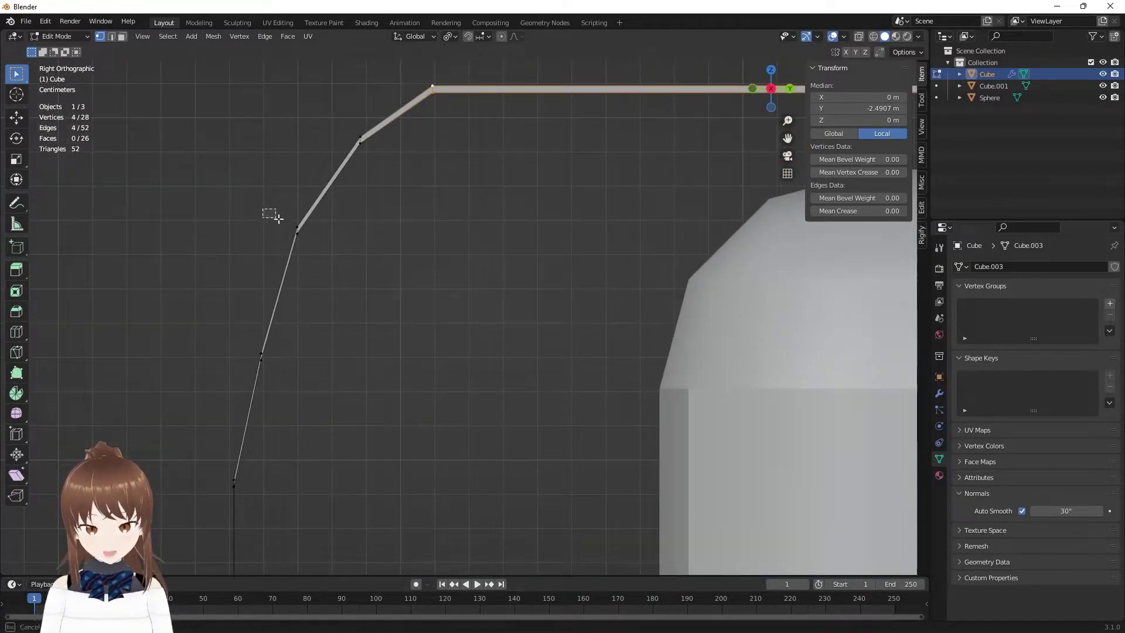
left_click_drag(264, 211, 306, 230)
key("shift+z")
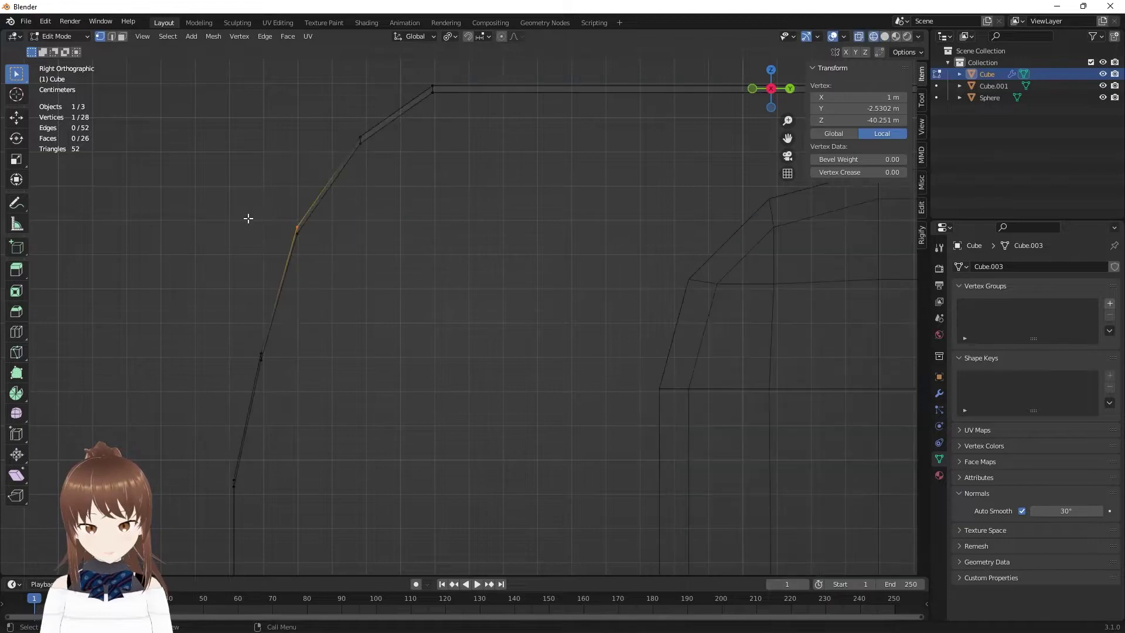
left_click_drag(306, 229, 305, 230, "shift")
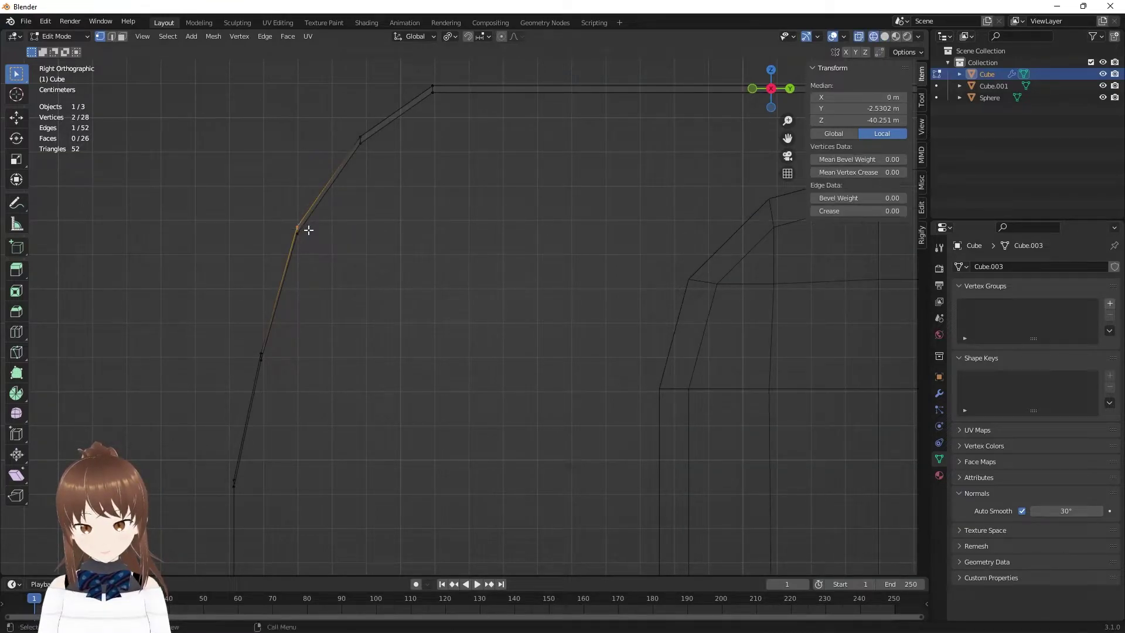
key("g")
key("g")
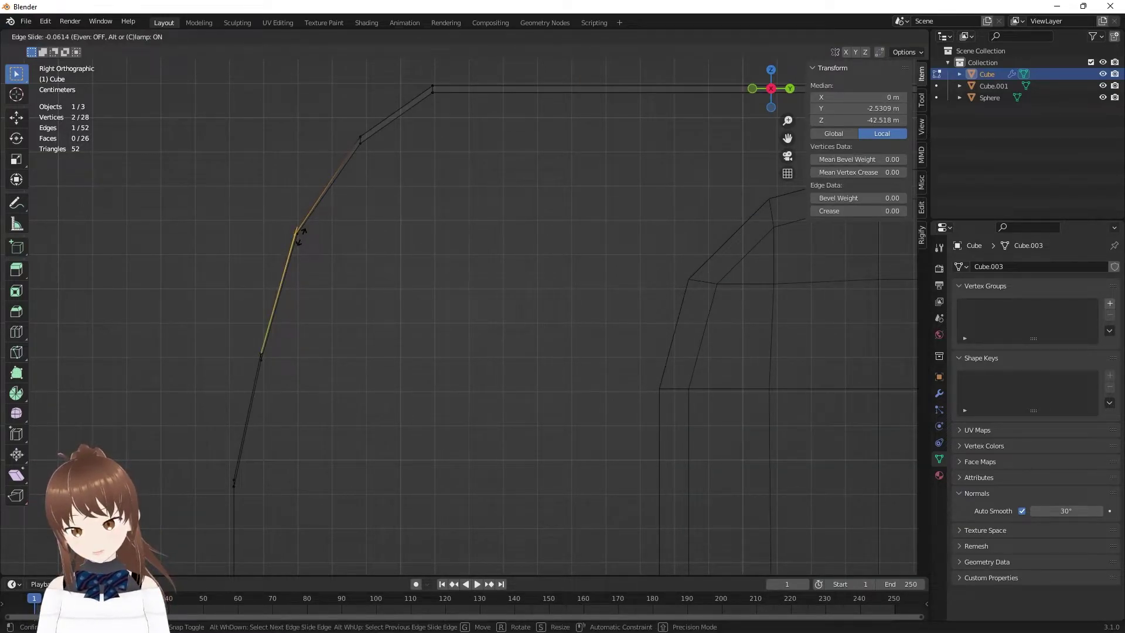
left_click(299, 232)
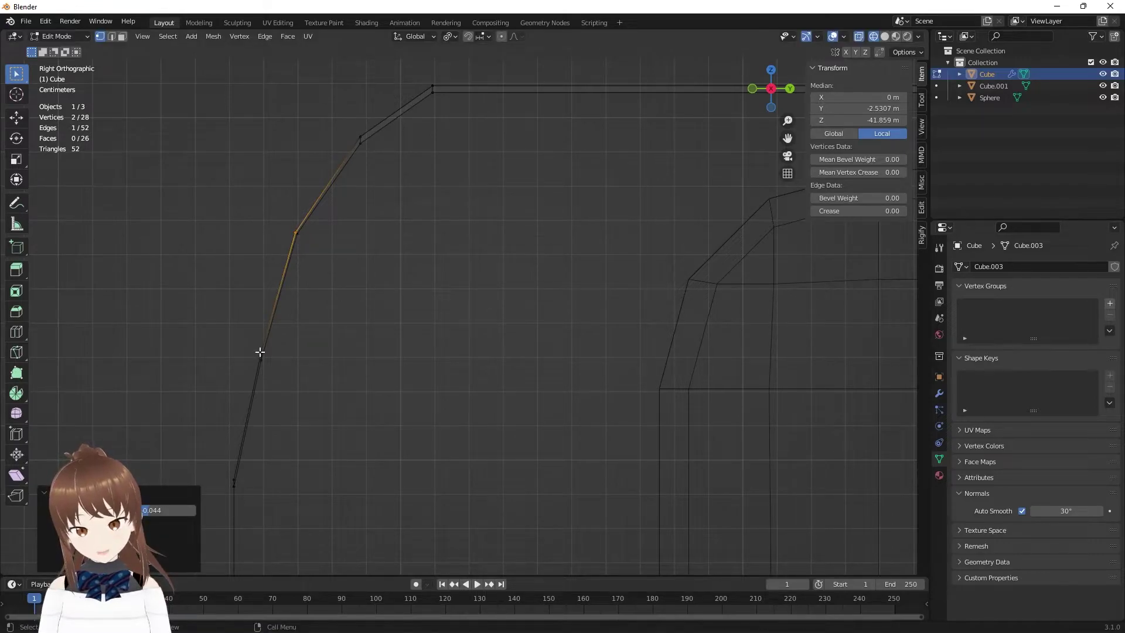
- Back in Right view, edge-slide the runner's lower sloped edge to a new position
left_click(260, 352)
mouse_move(266, 347)
middle_mouse_down()
mouse_move(301, 343)
mouse_move(293, 336)
mouse_move(291, 348)
middle_mouse_up()
key("KP_3")
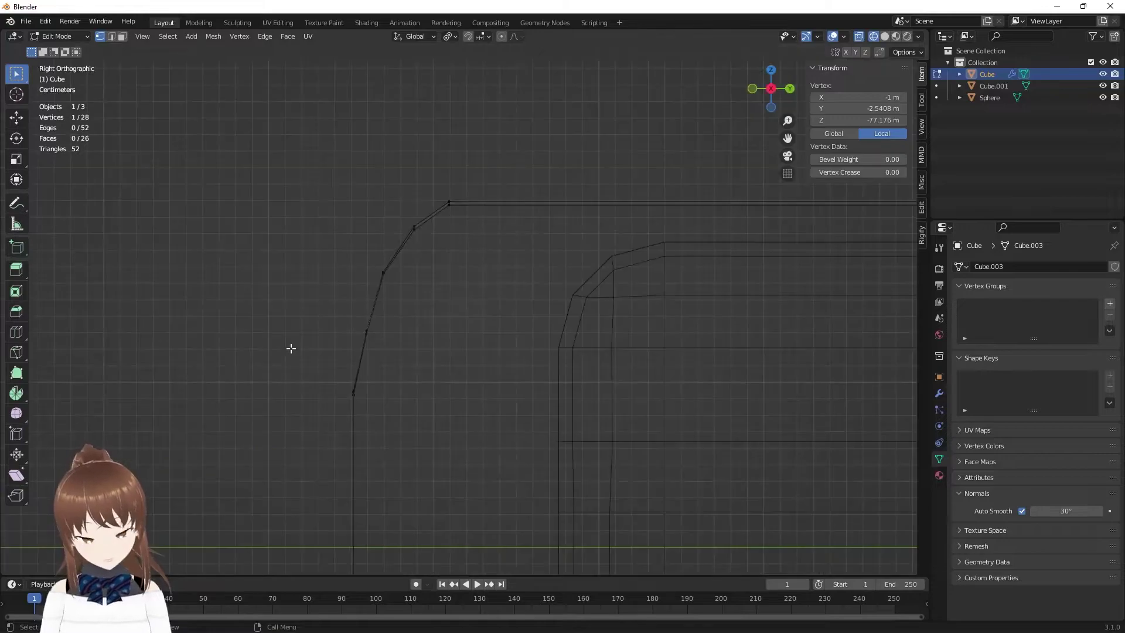
scroll(322, 346, "up", 2)
scroll(369, 348, "up", 2)
scroll(357, 351, "up", 2)
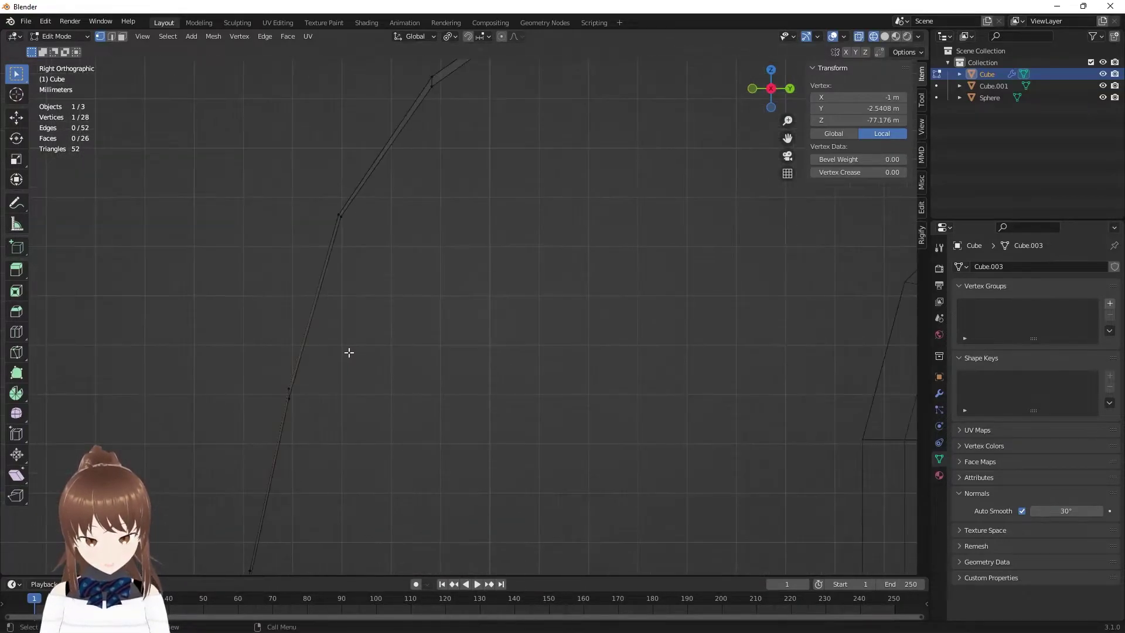
scroll(381, 343, "up", 2)
left_click_drag(330, 354, 373, 371)
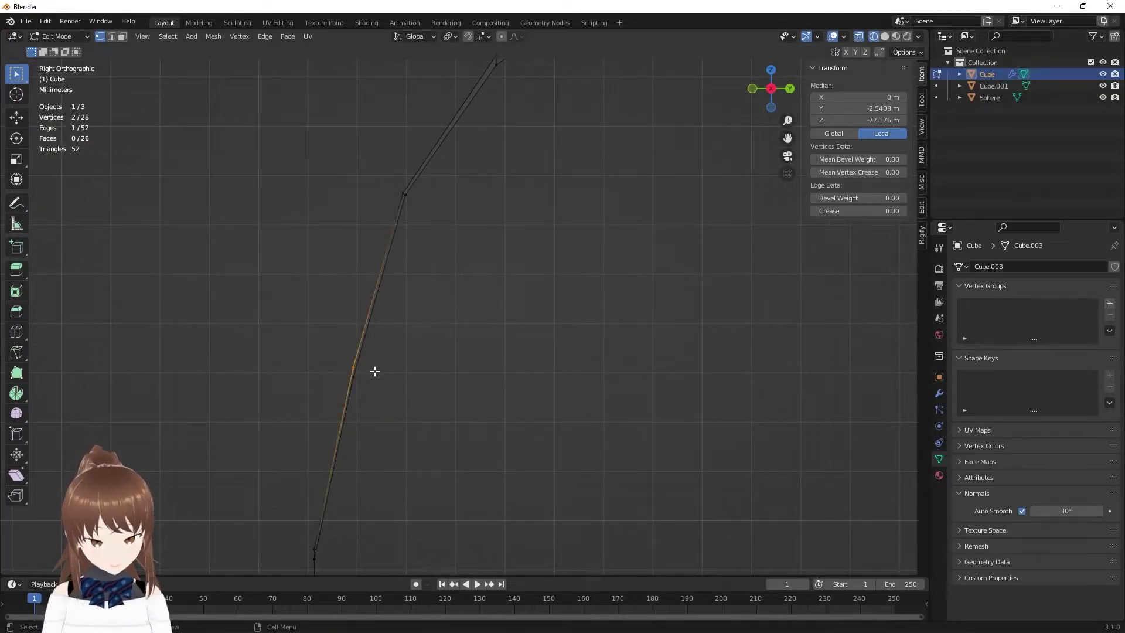
key("g")
key("g")
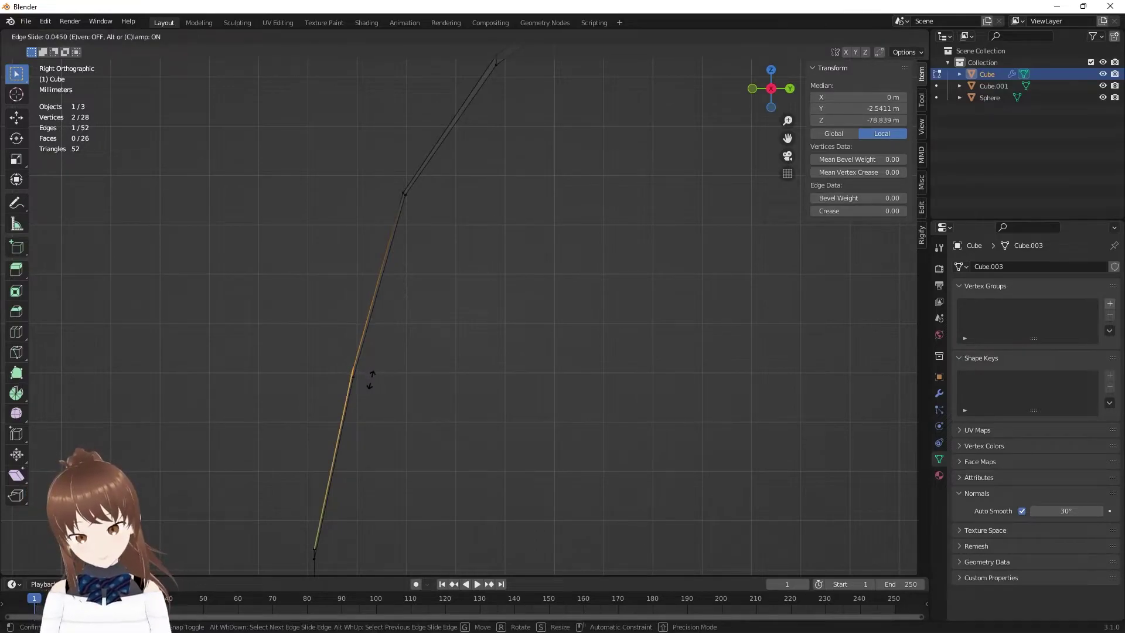
left_click(373, 387)
- Move the bend vertex at the slope's bottom so the lower flap drops straight down
middle_click_drag(373, 386, 442, 158, "shift")
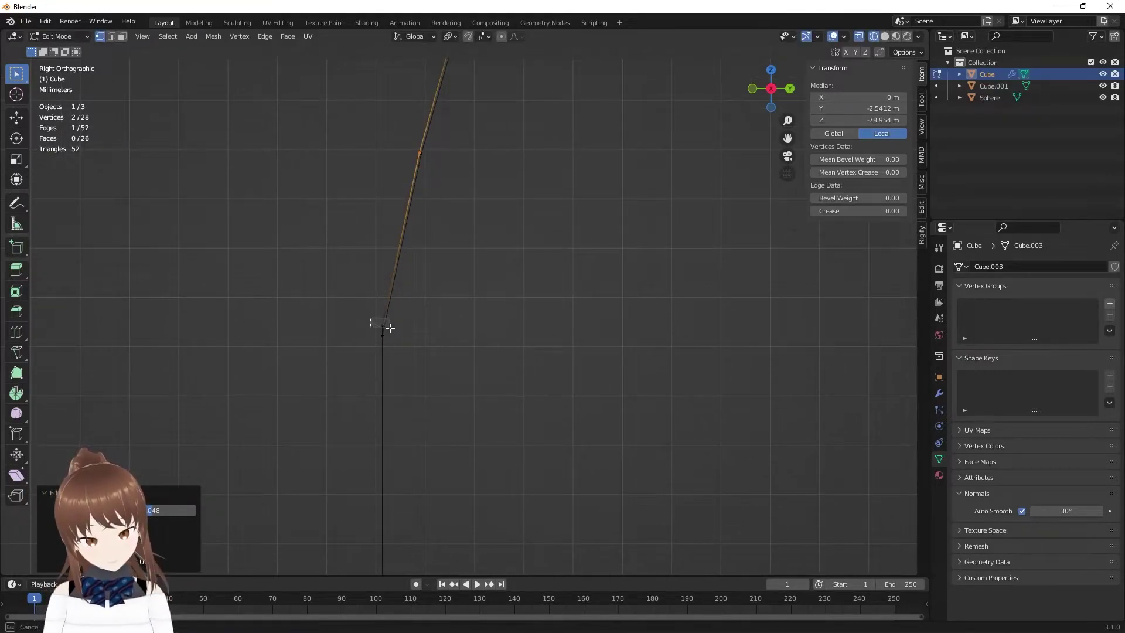
left_click_drag(389, 327, 391, 328)
key("g")
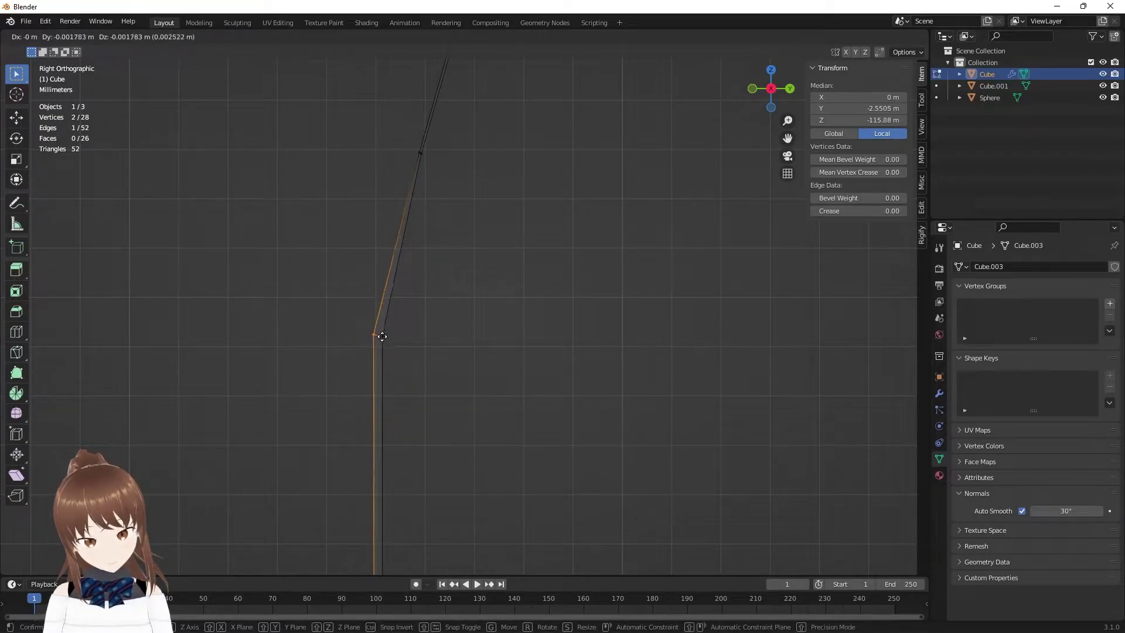
left_click(386, 337)
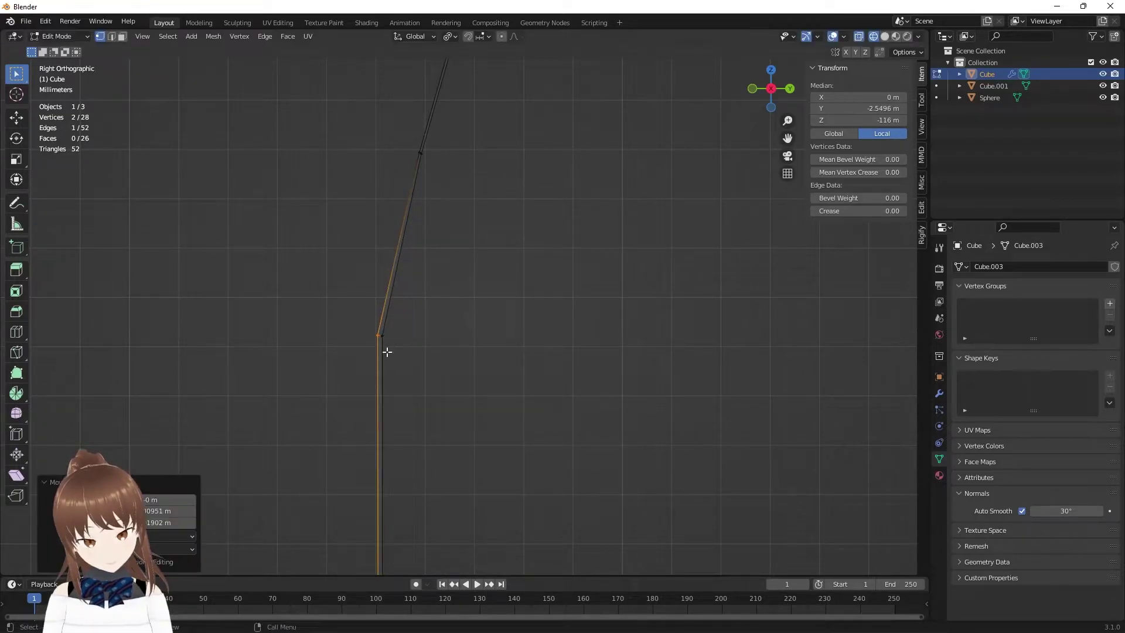
scroll(407, 447, "down", 3)
- Select the runner's straight hanging edge, frame it, and nudge it into place
scroll(413, 522, "up", 2)
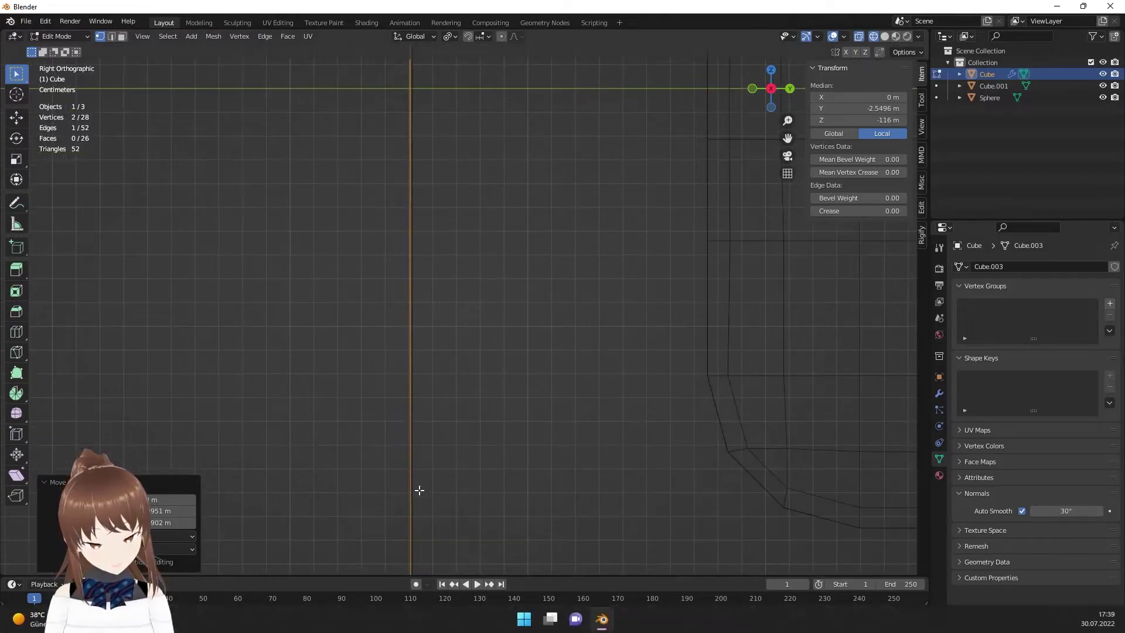
scroll(434, 146, "up", 1)
scroll(455, 271, "up", 1)
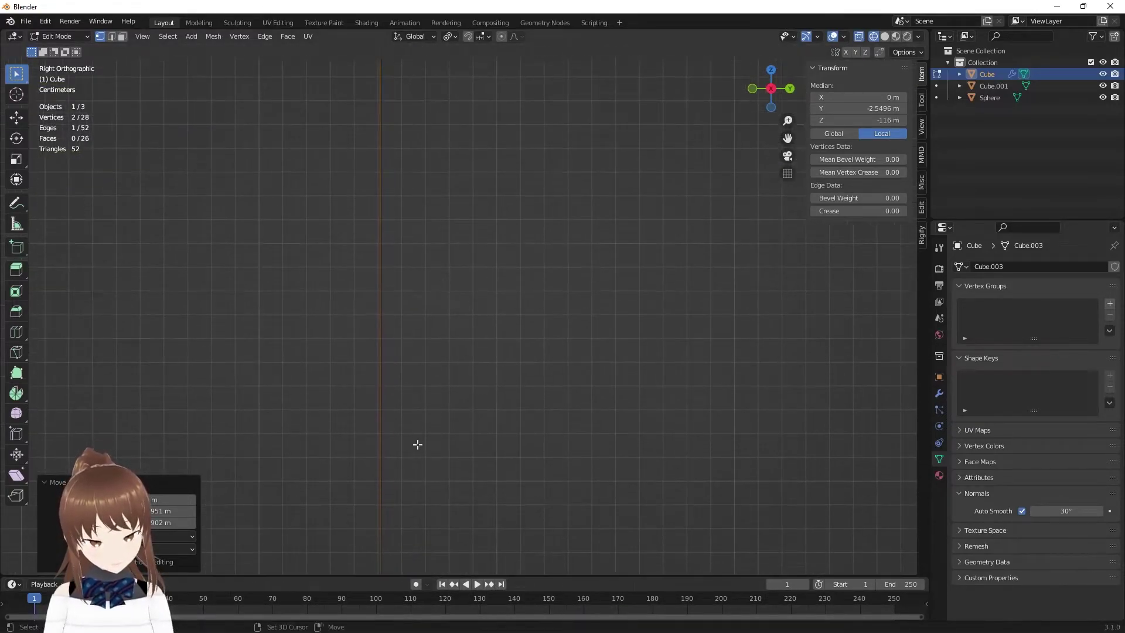
scroll(416, 490, "down", 2)
scroll(423, 487, "down", 1)
scroll(476, 188, "down", 2)
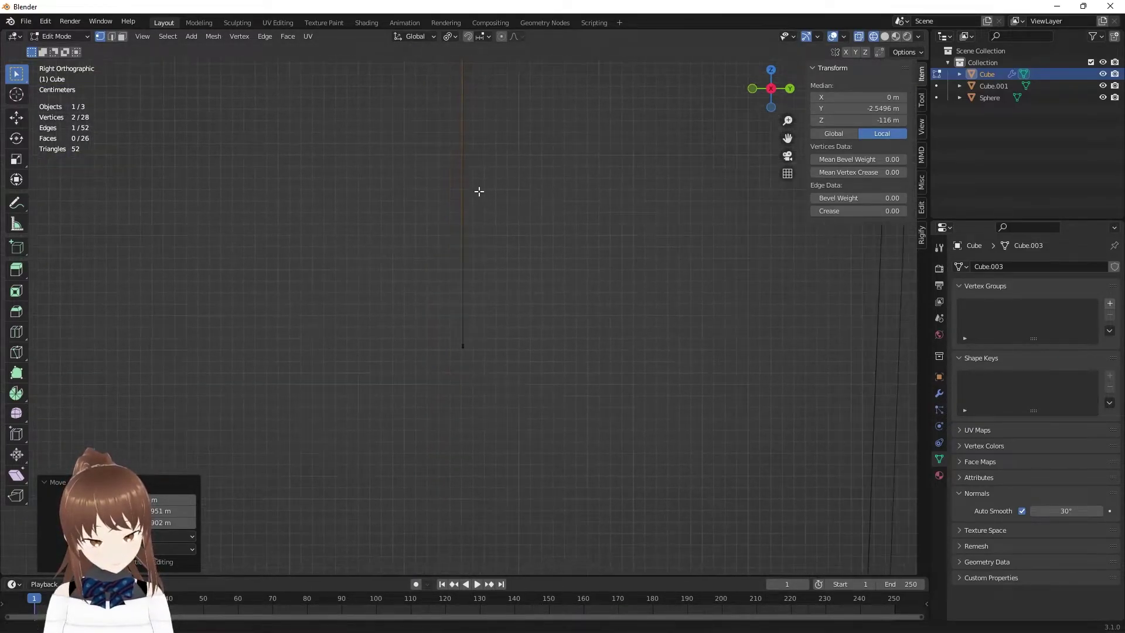
scroll(494, 188, "down", 1)
scroll(500, 164, "down", 1)
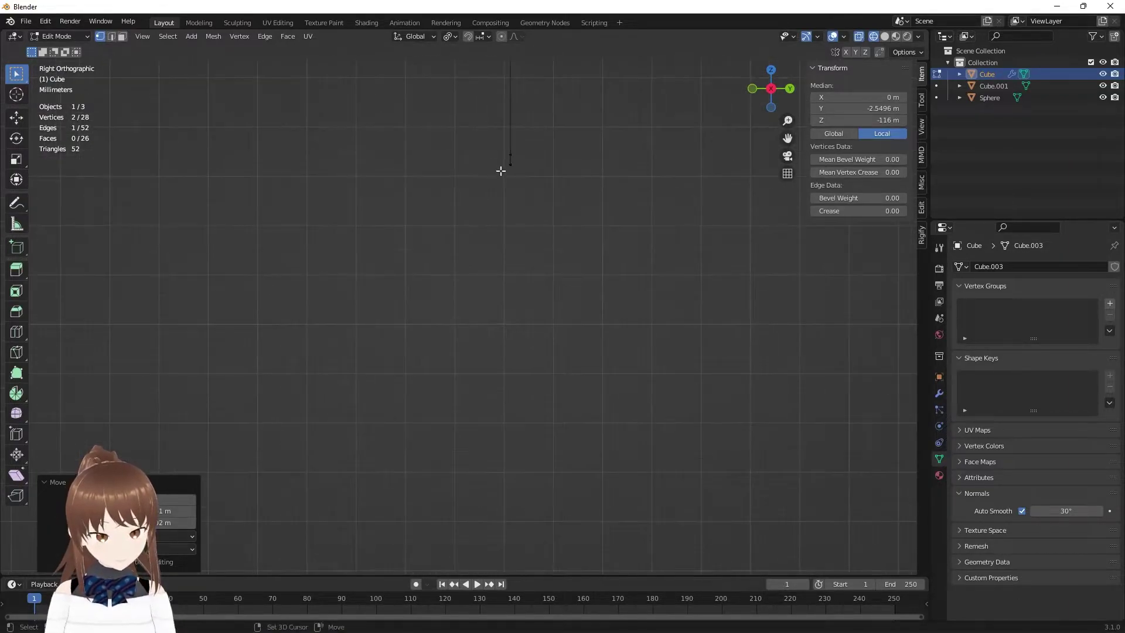
scroll(495, 240, "up", 1)
left_click_drag(470, 287, 507, 321)
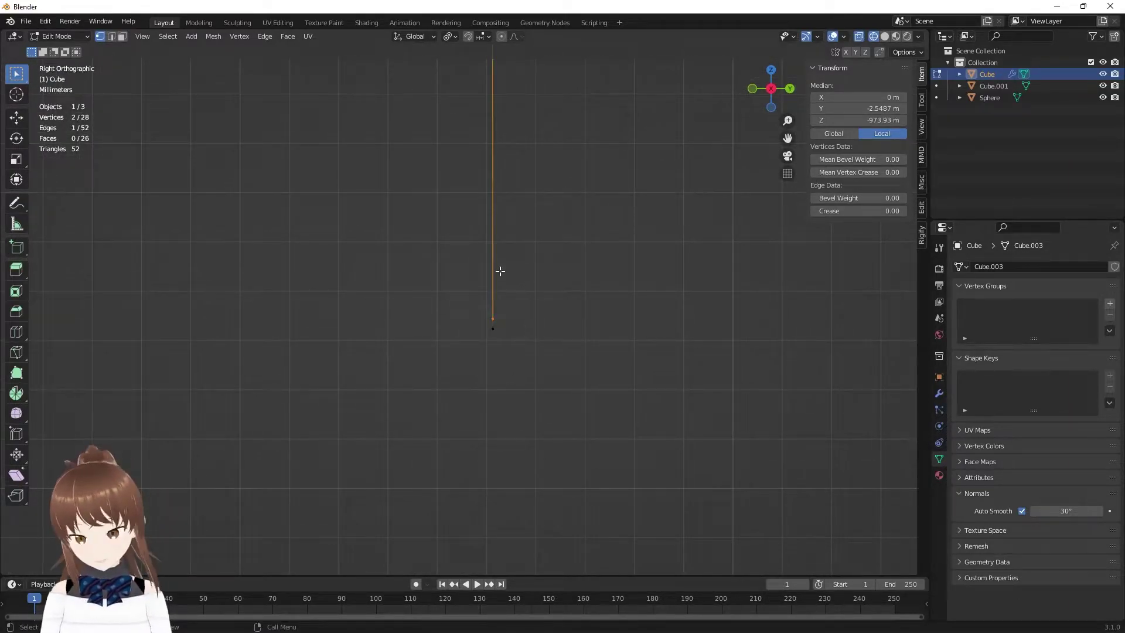
key("KP_Decimal")
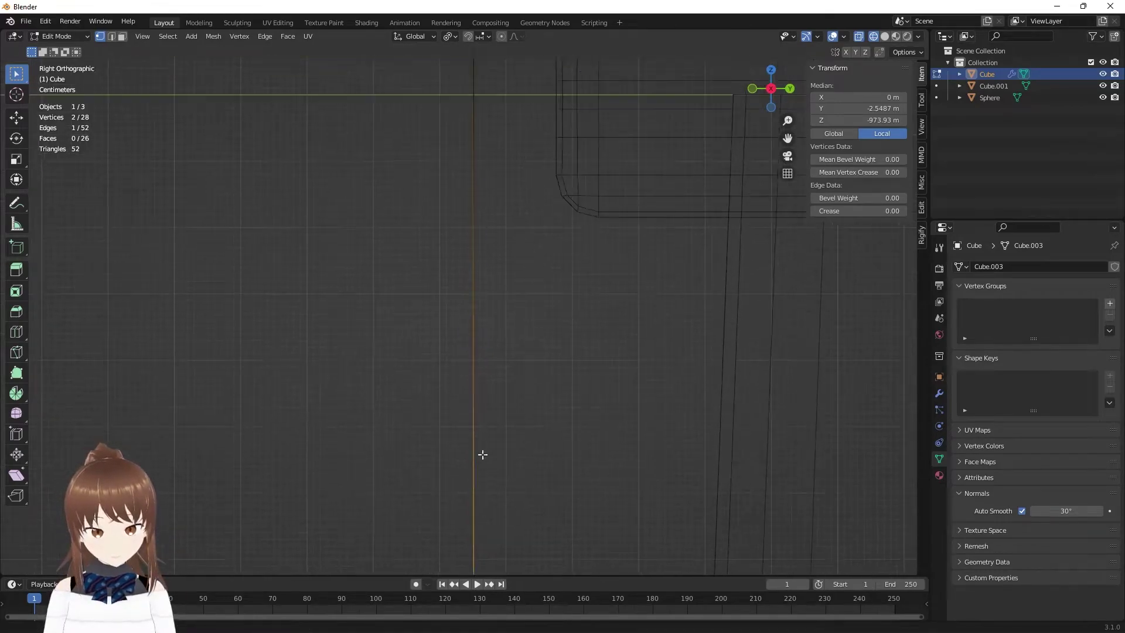
scroll(482, 125, "down", 1)
scroll(482, 138, "down", 1)
scroll(520, 395, "down", 1)
scroll(505, 385, "down", 1)
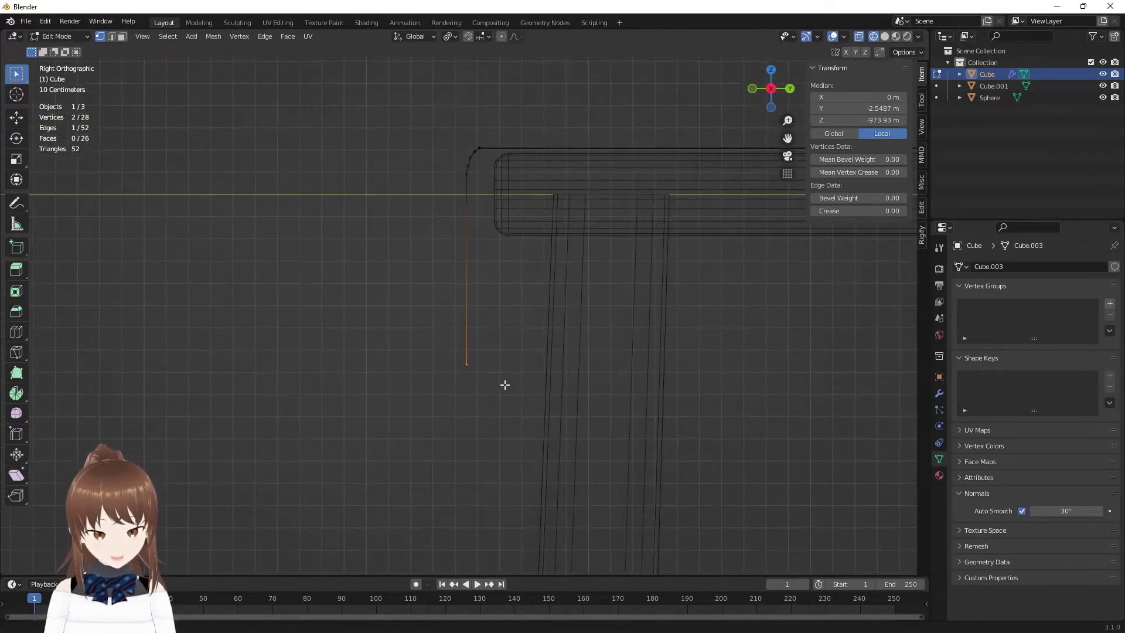
scroll(444, 377, "up", 2)
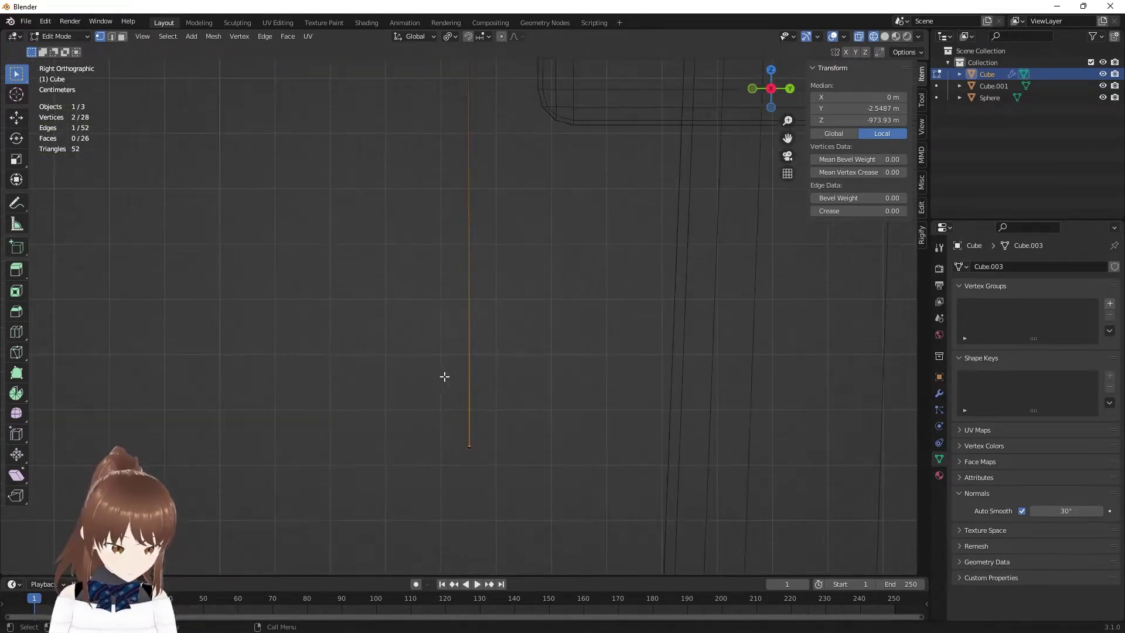
scroll(507, 451, "up", 2)
scroll(550, 243, "up", 1)
middle_click_drag(524, 391, 493, 233, "shift")
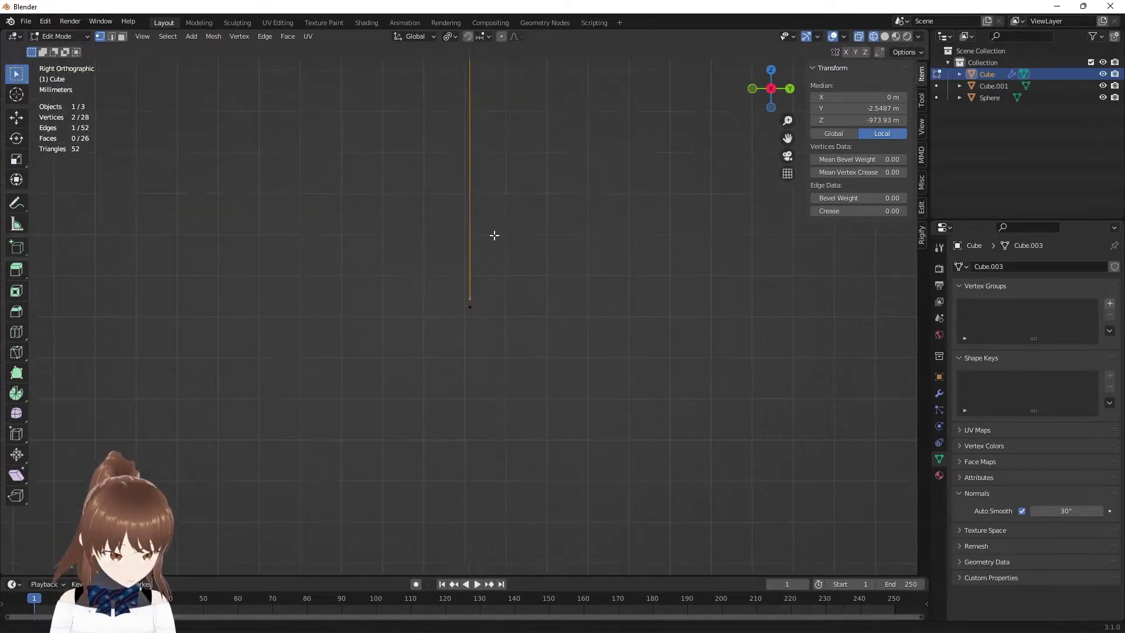
key("g")
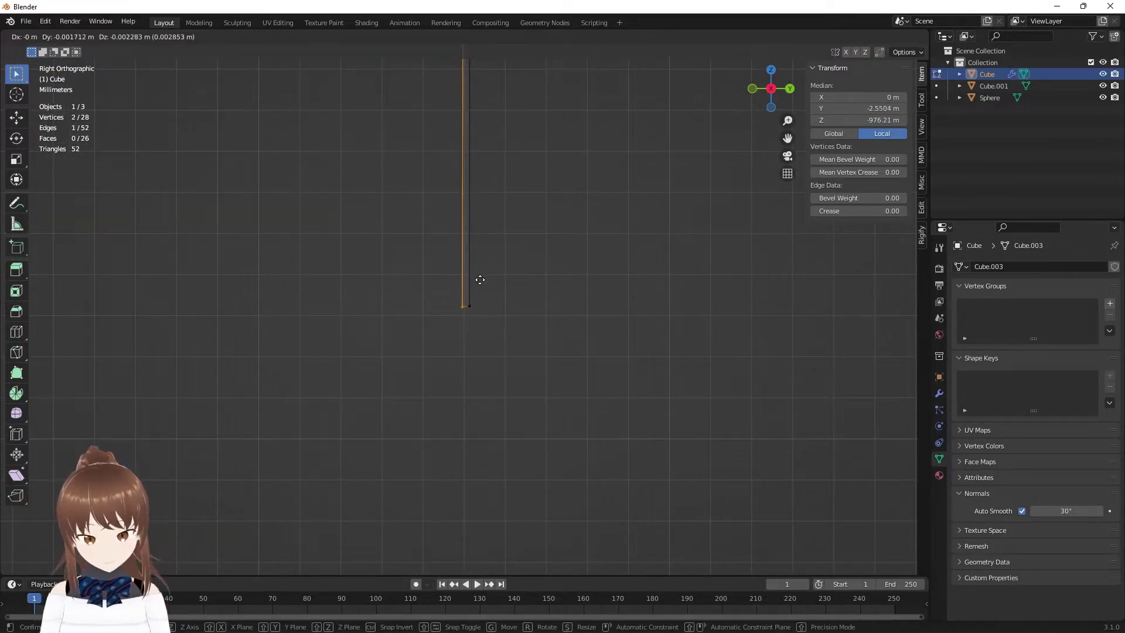
left_click(480, 278)
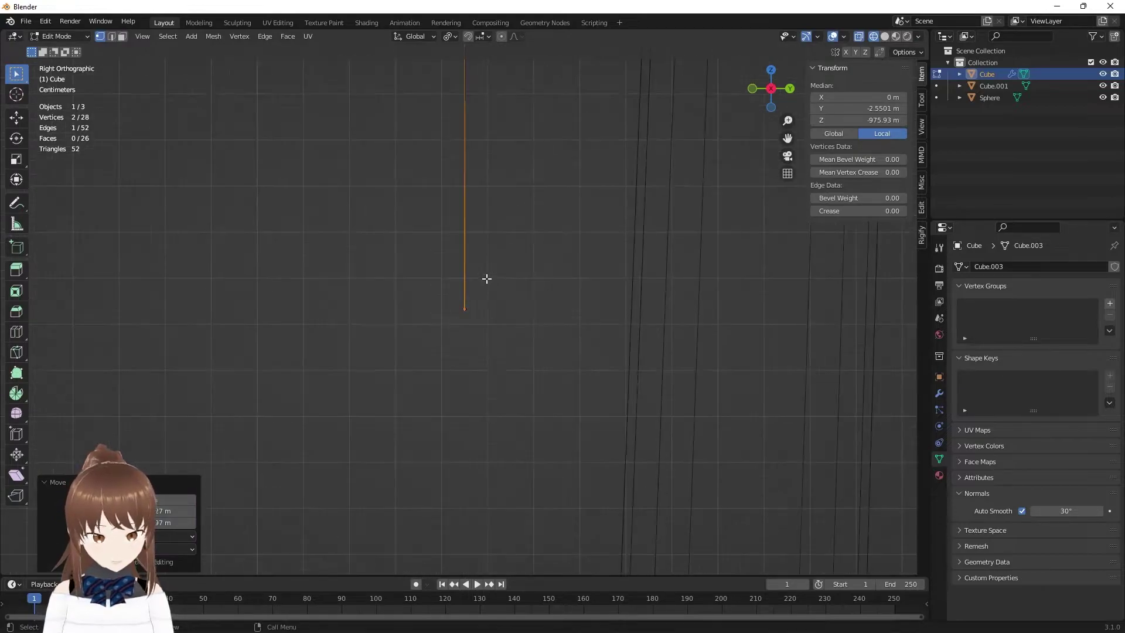
- Check the runner in solid shading, then slide its top edge in Right view
scroll(485, 276, "down", 5)
mouse_move(472, 231)
middle_mouse_down("shift")
mouse_move(470, 410)
mouse_move(478, 396)
mouse_move(558, 376)
mouse_move(566, 452)
mouse_move(566, 415)
middle_mouse_up("shift")
middle_click_drag(670, 347, 563, 387)
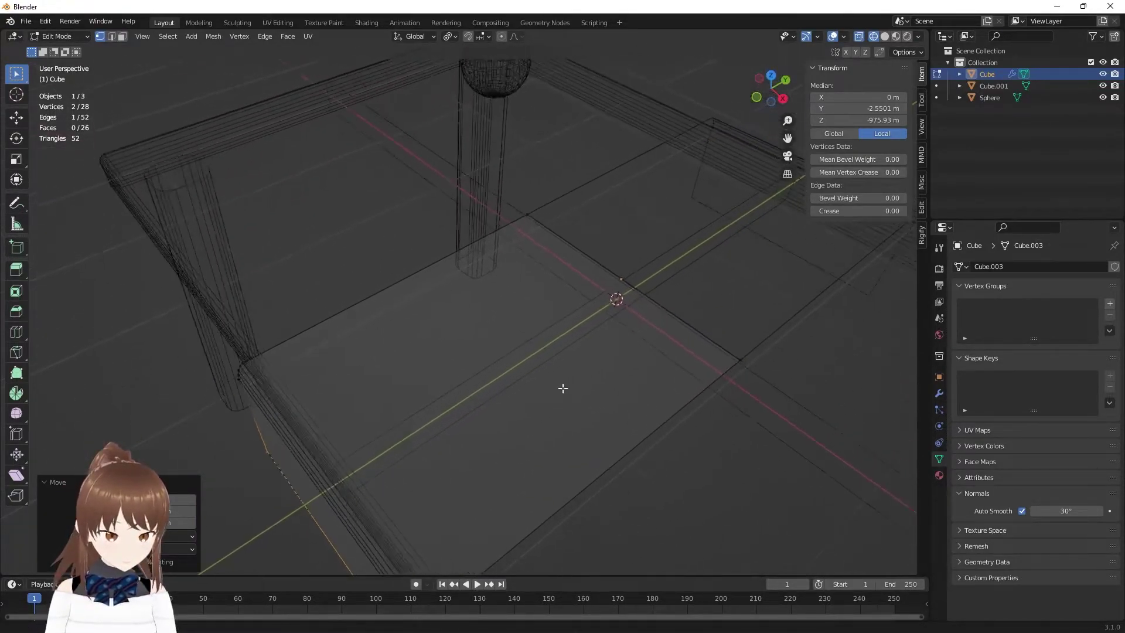
key("z")
left_click(708, 286)
mouse_move(657, 338)
middle_mouse_down()
mouse_move(613, 325)
mouse_move(653, 316)
mouse_move(511, 349)
mouse_move(488, 447)
mouse_move(515, 281)
mouse_move(460, 258)
mouse_move(457, 356)
mouse_move(428, 362)
mouse_move(377, 482)
middle_mouse_up()
scroll(472, 263, "up", 2)
scroll(457, 356, "up", 2)
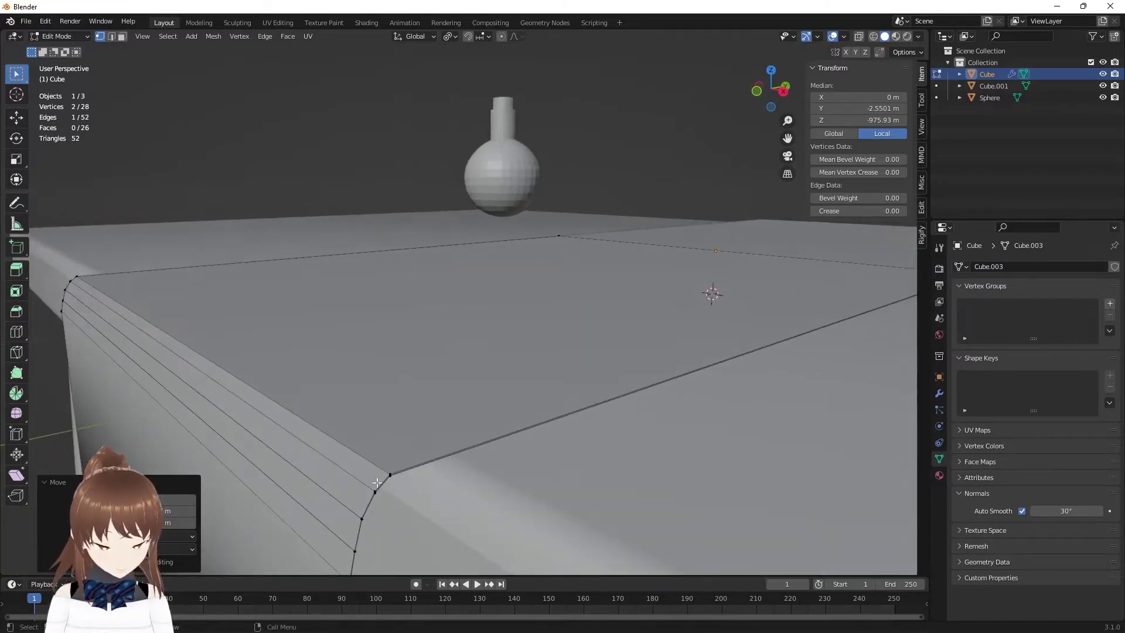
key("KP_3")
scroll(373, 466, "down", 3)
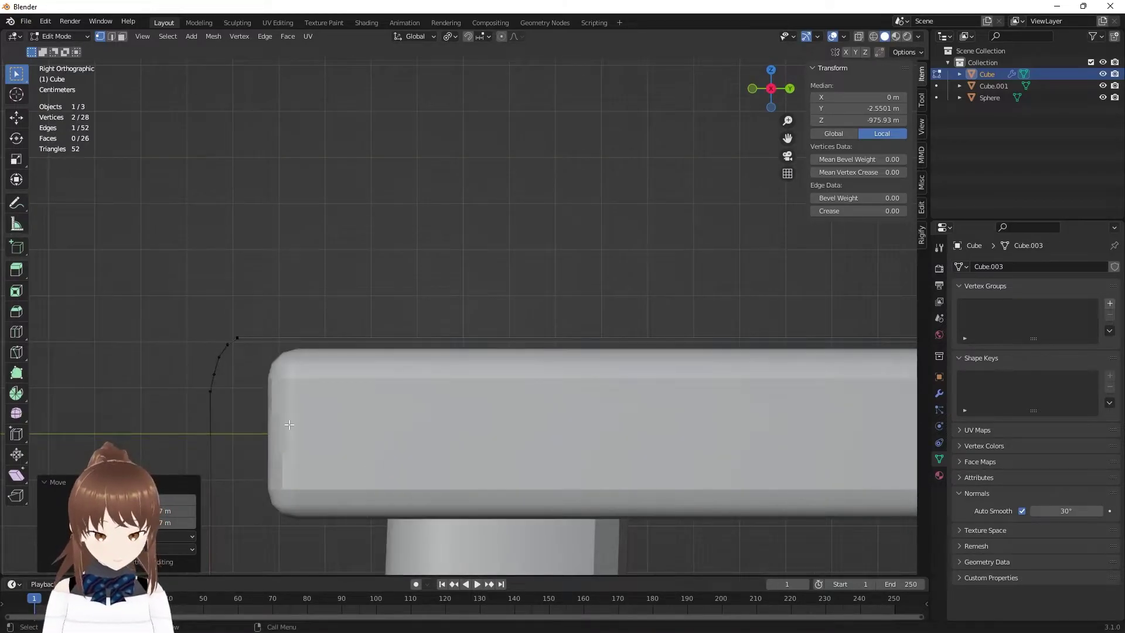
left_click_drag(215, 311, 259, 342)
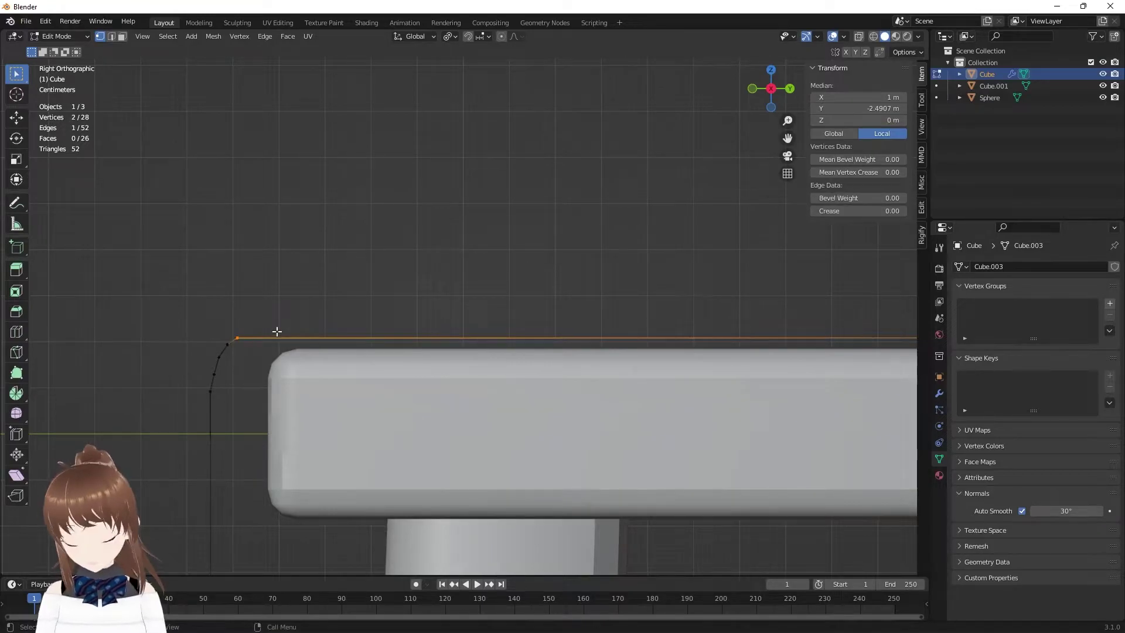
key("g")
key("g")
left_click(267, 333)
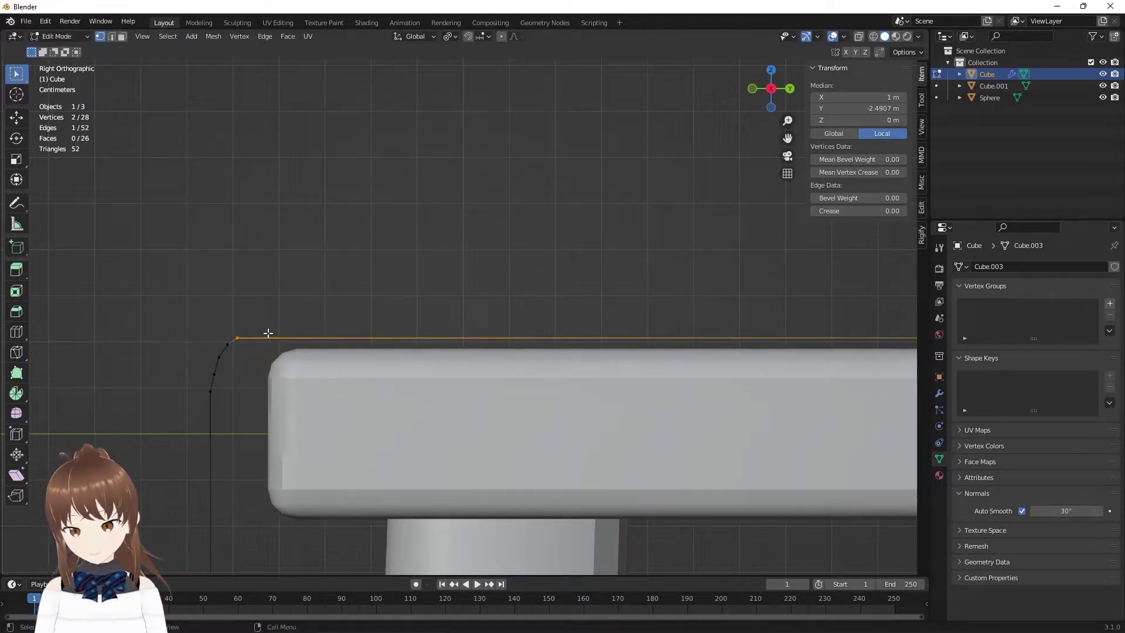
- In wireframe, lower the runner's top edges onto the table, then return to solid shading and Object Mode
key("z")
left_click(154, 330)
mouse_move(214, 317)
left_mouse_down()
mouse_move(263, 337)
mouse_move(246, 343)
left_mouse_up()
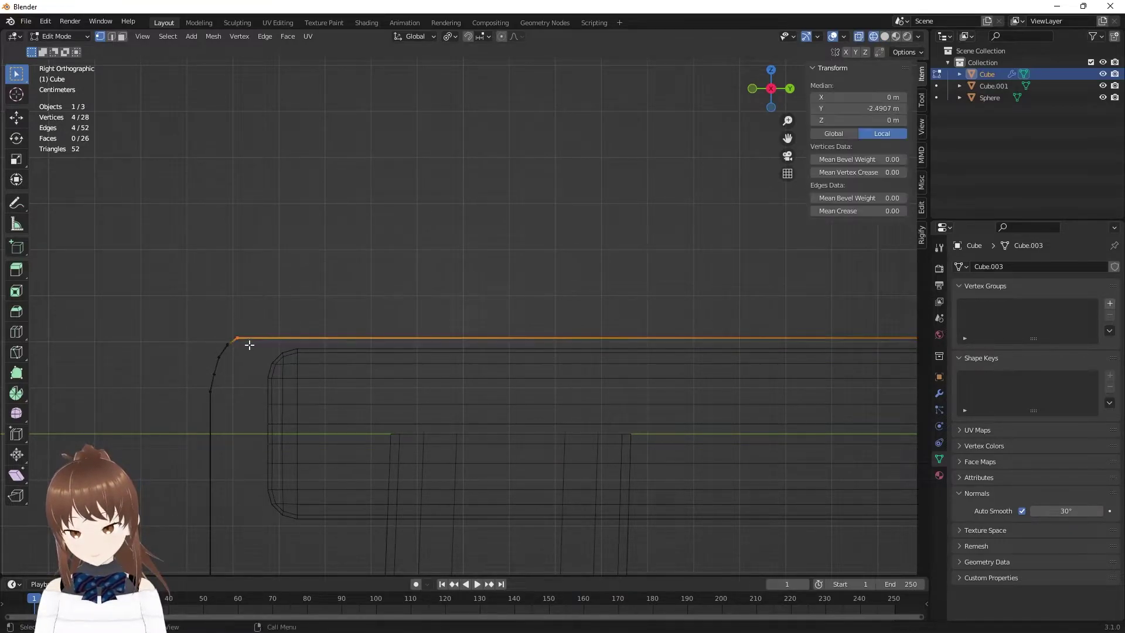
key("g")
key("g")
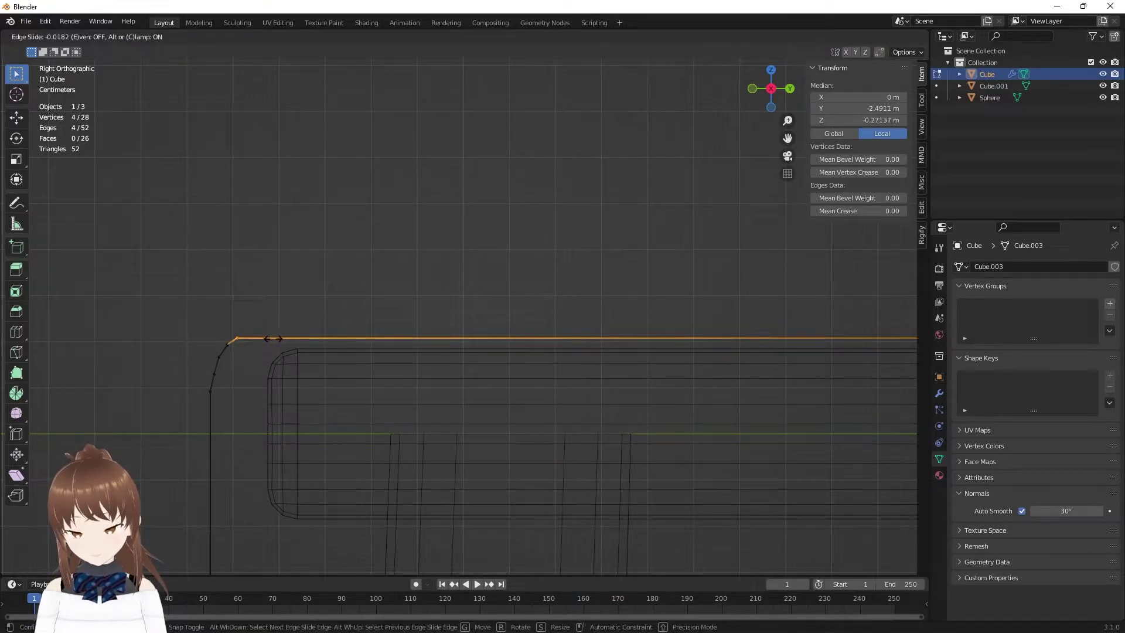
key("g")
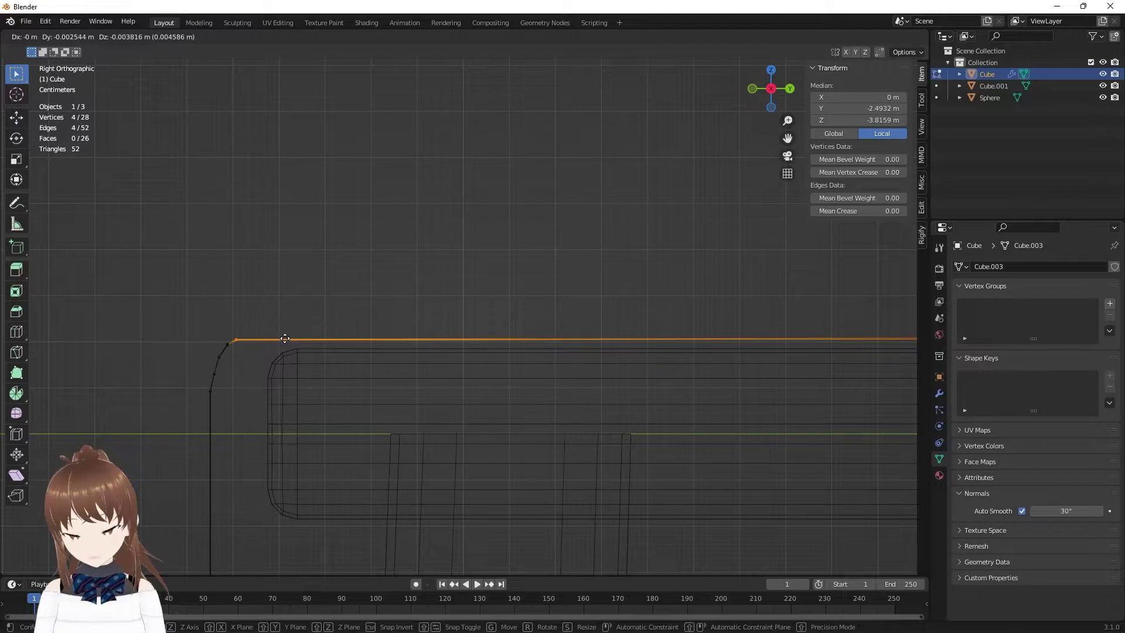
left_click(285, 338)
mouse_move(477, 319)
middle_mouse_down()
mouse_move(492, 333)
mouse_move(569, 338)
middle_mouse_up()
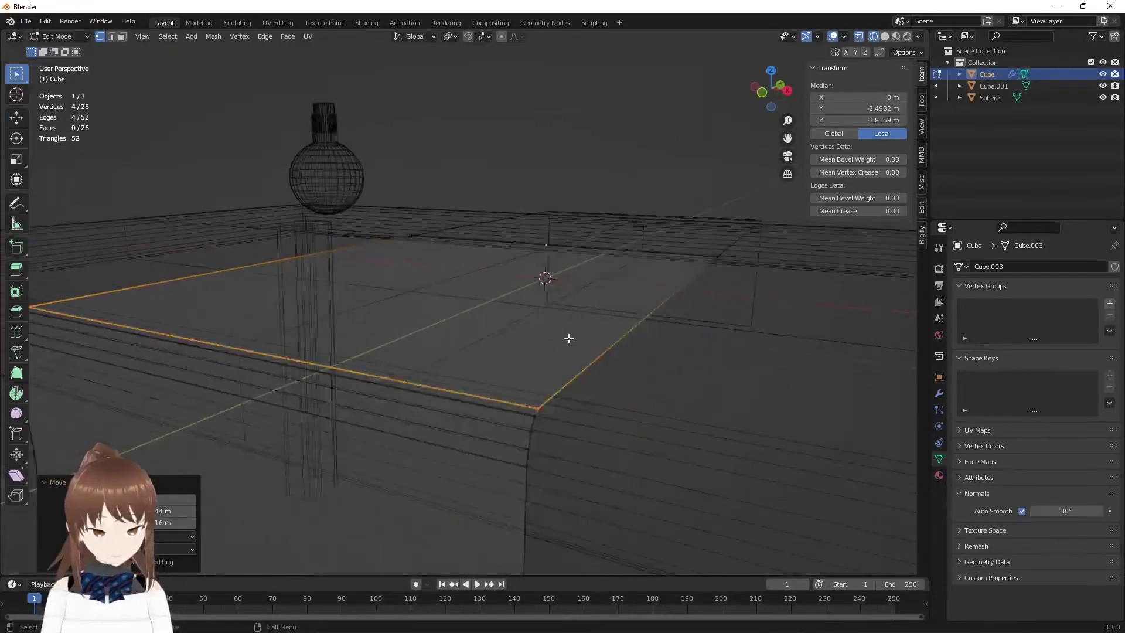
key("shift+z")
mouse_move(543, 271)
middle_mouse_down()
mouse_move(527, 273)
mouse_move(580, 154)
mouse_move(535, 219)
mouse_move(516, 213)
mouse_move(540, 196)
mouse_move(557, 151)
mouse_move(500, 217)
middle_mouse_up()
left_click(528, 272)
key("Tab")
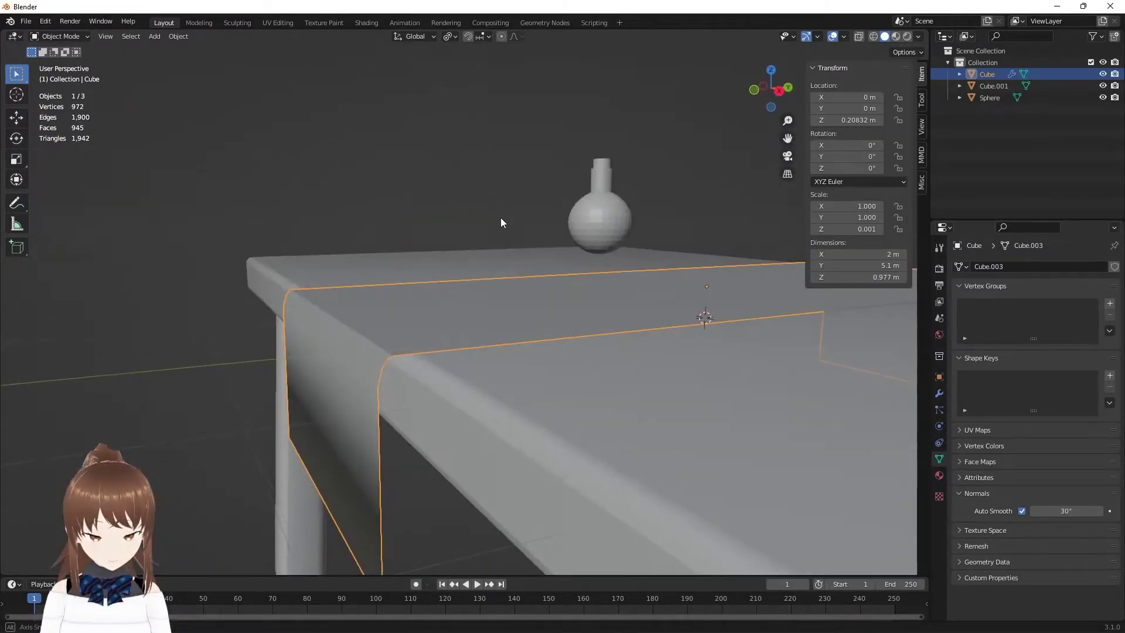
- Rename the runner object to 'ortu' in the Outliner
scroll(501, 217, "up", 5)
mouse_move(518, 281)
middle_mouse_down()
mouse_move(512, 307)
mouse_move(625, 286)
mouse_move(608, 334)
mouse_move(557, 314)
mouse_move(525, 339)
mouse_move(613, 312)
mouse_move(533, 336)
mouse_move(306, 328)
mouse_move(416, 325)
mouse_move(431, 349)
mouse_move(427, 302)
mouse_move(432, 337)
mouse_move(361, 283)
mouse_move(362, 199)
mouse_move(367, 240)
middle_mouse_up()
scroll(607, 333, "down", 5)
scroll(430, 346, "up", 3)
scroll(367, 240, "down", 5)
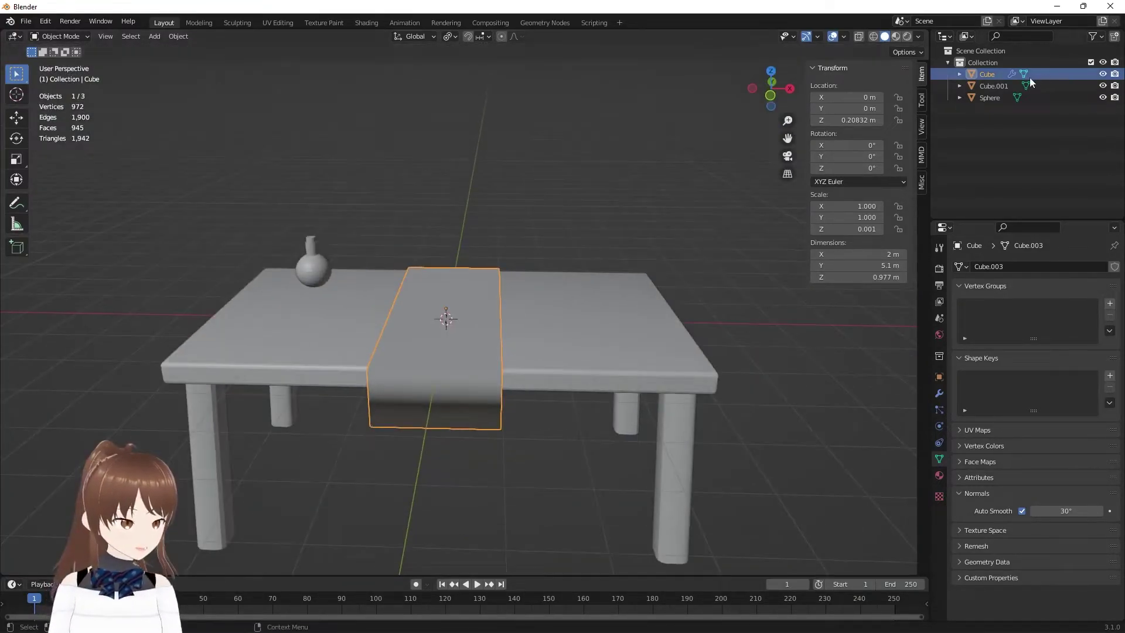
left_click(994, 87)
double_click(989, 75)
type("c")
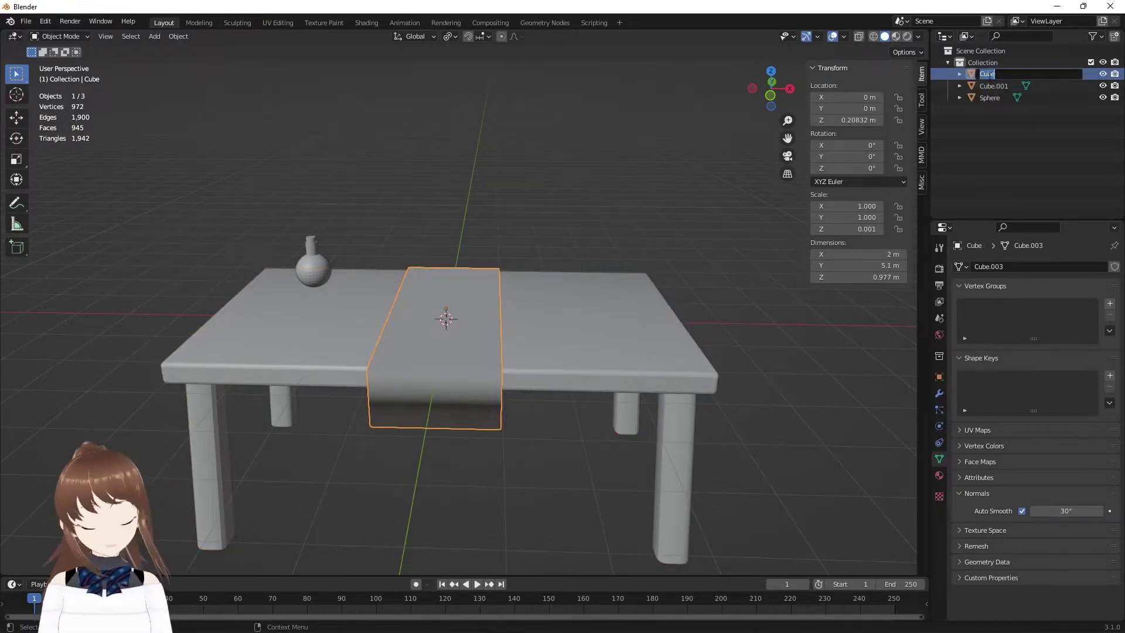
type("u")
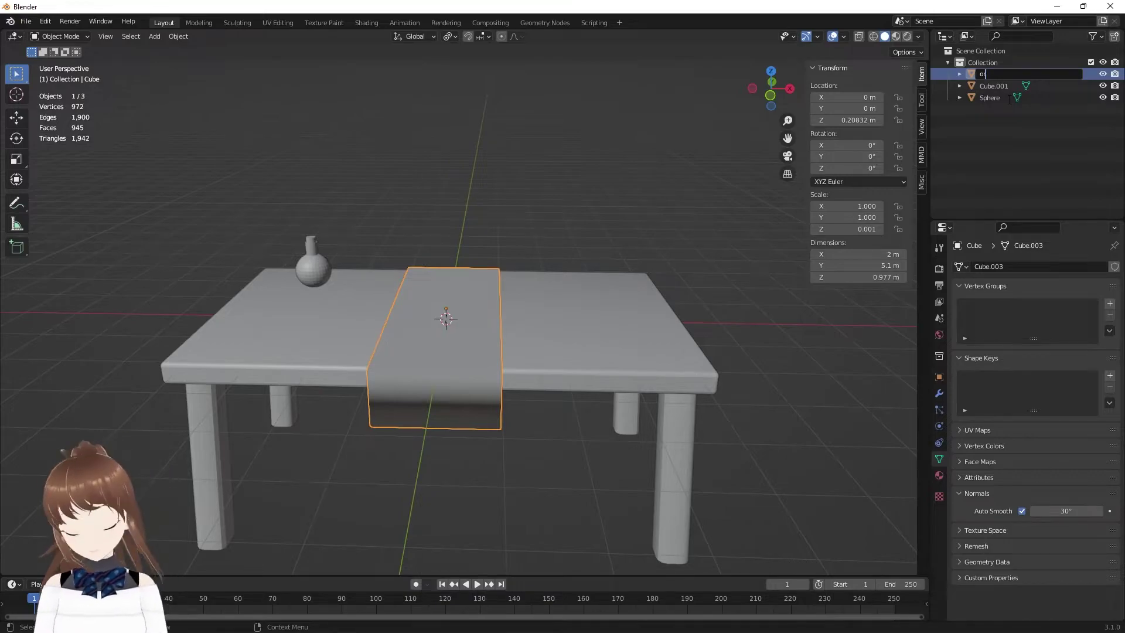
type("tu")
key("Return")
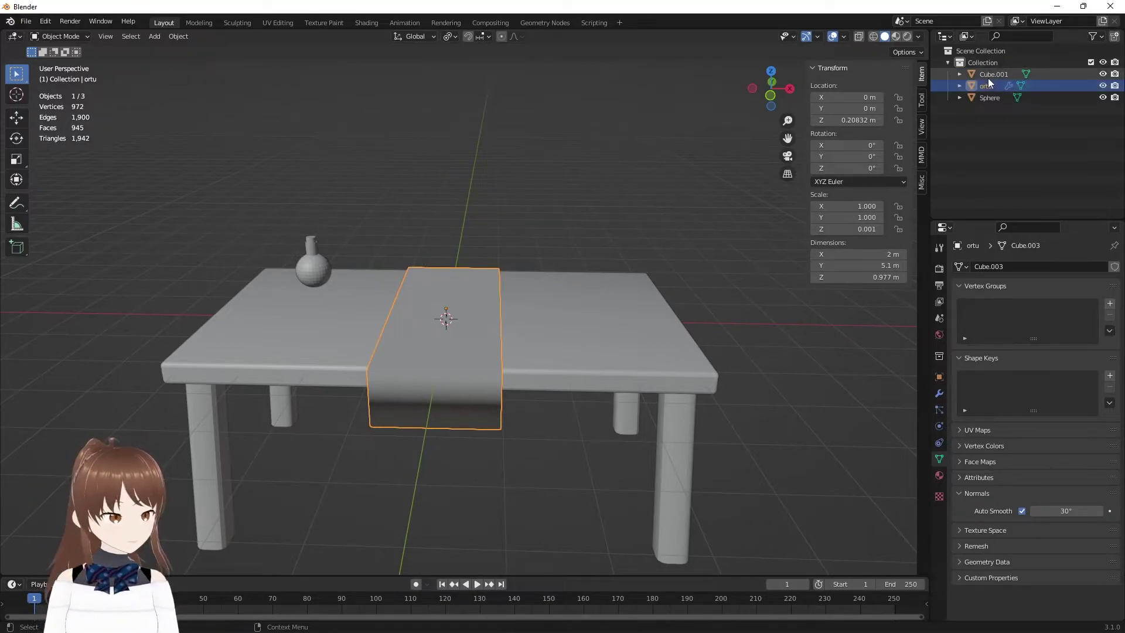
- Toggle object visibility to identify the table, then rename it 'masa'
left_click(986, 74)
left_click(989, 89)
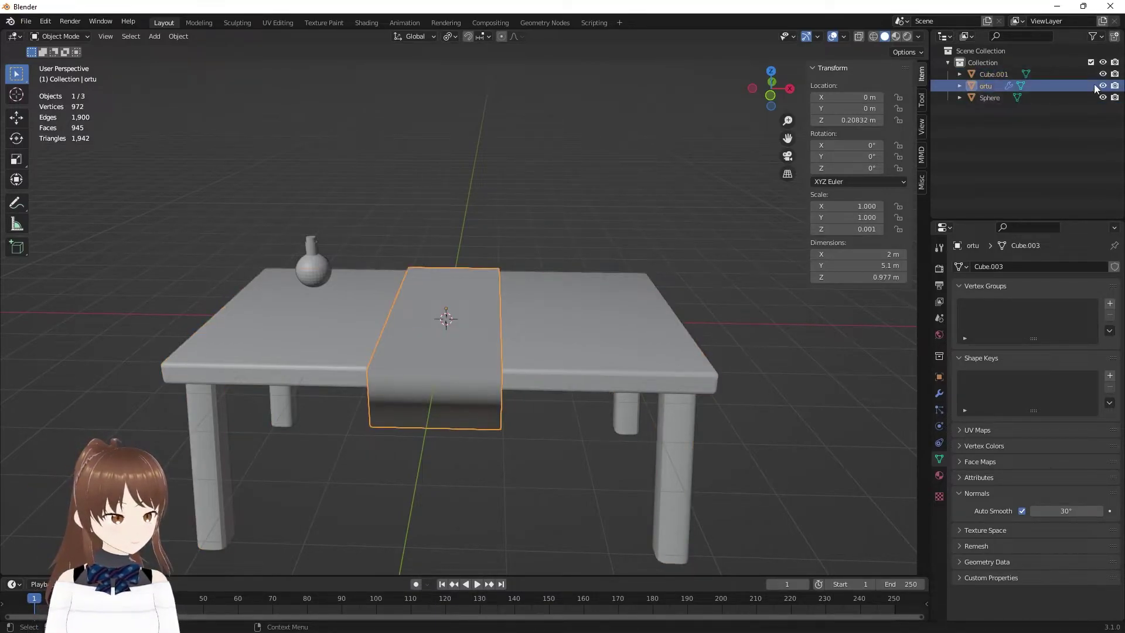
left_click(1102, 86)
left_click(1101, 86)
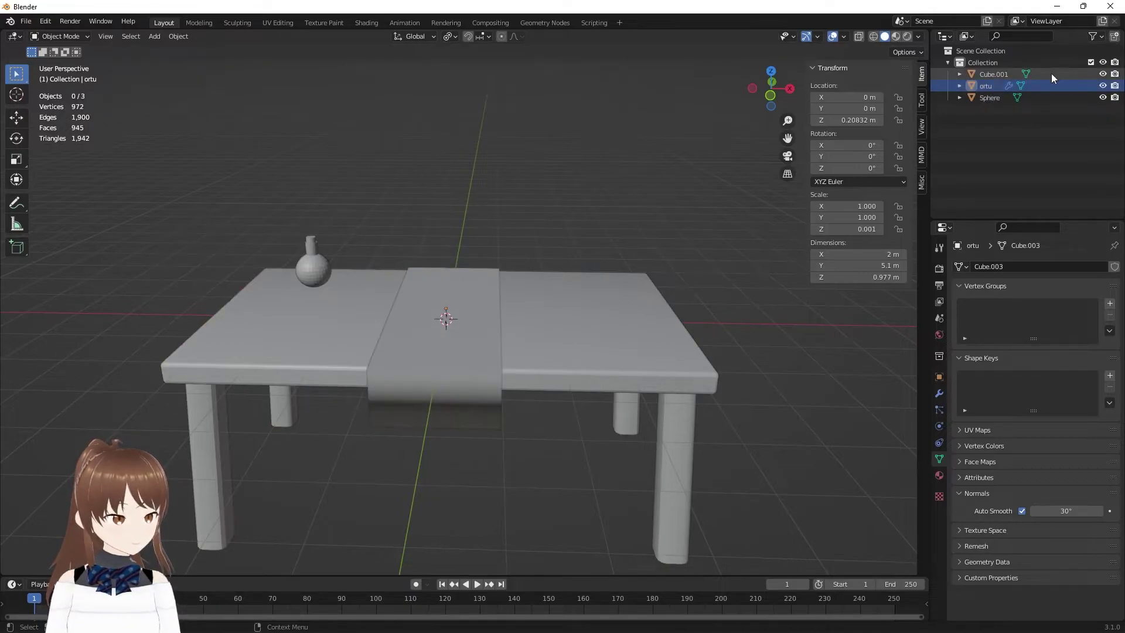
left_click(1103, 74)
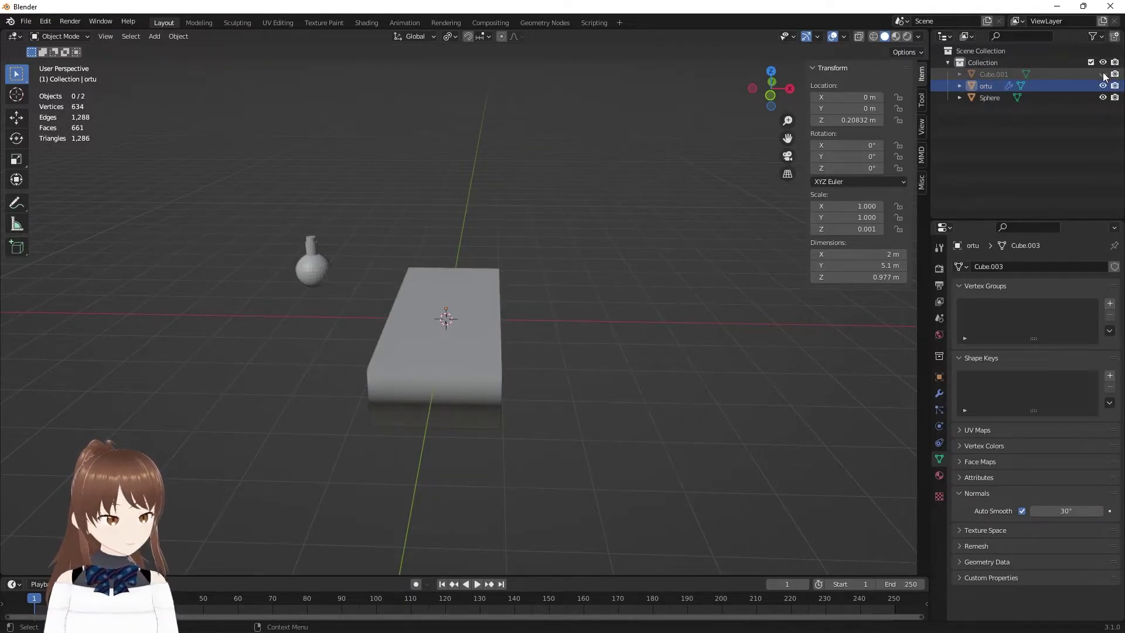
left_click(1103, 74)
double_click(1002, 74)
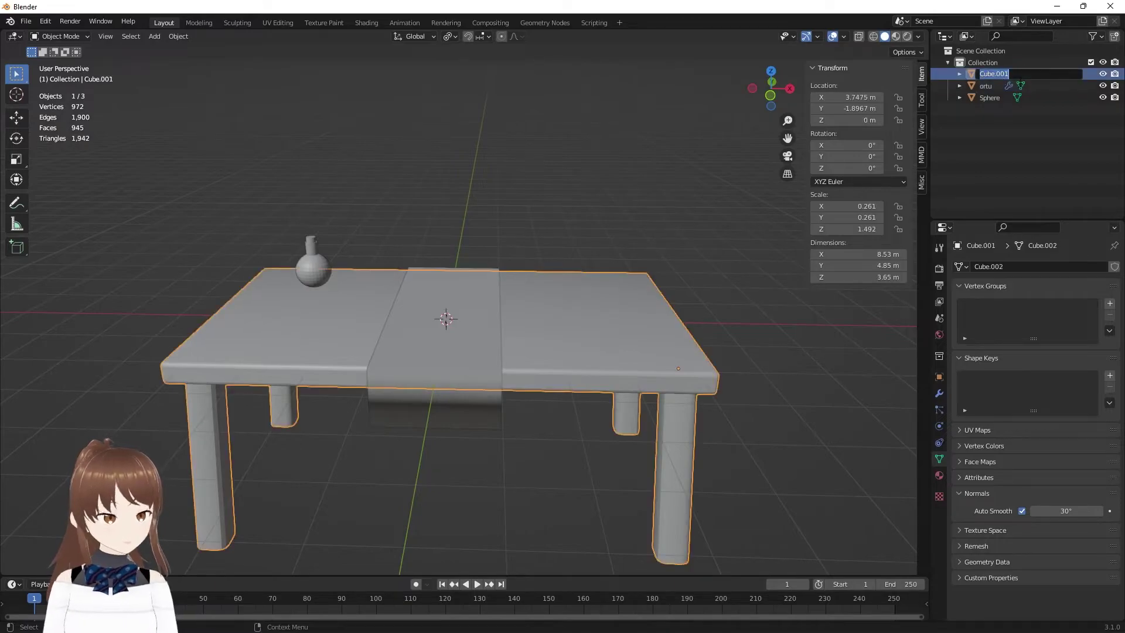
type("masa")
key("Return")
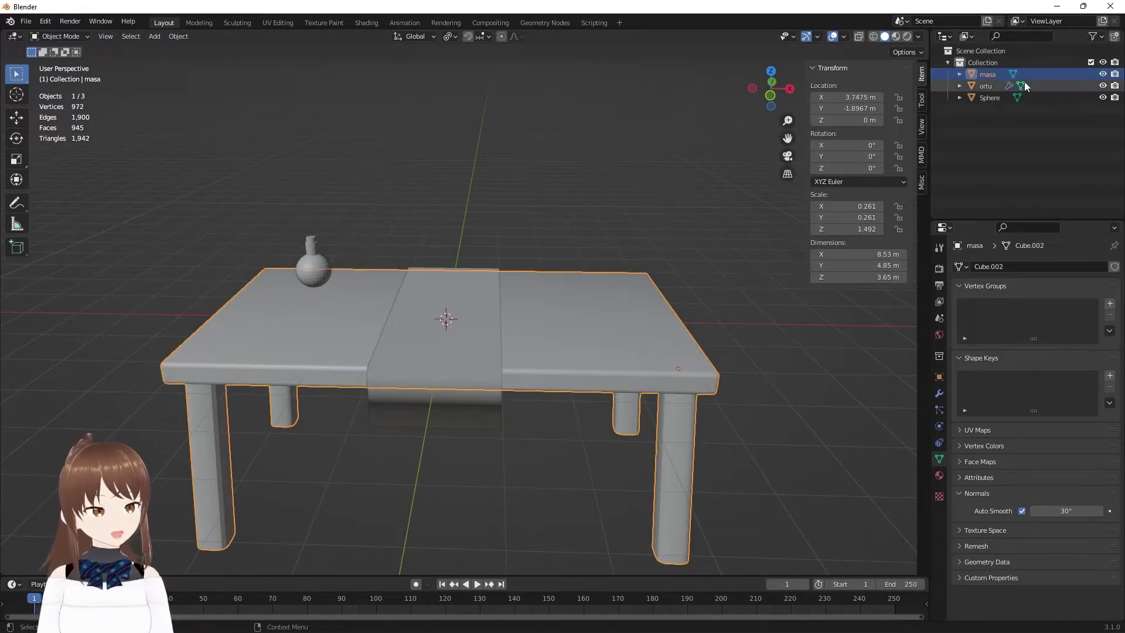
- Rename the sphere 'pot' and hide the table, runner and pot from the viewport
left_click(989, 102)
double_click(990, 101)
type("pot")
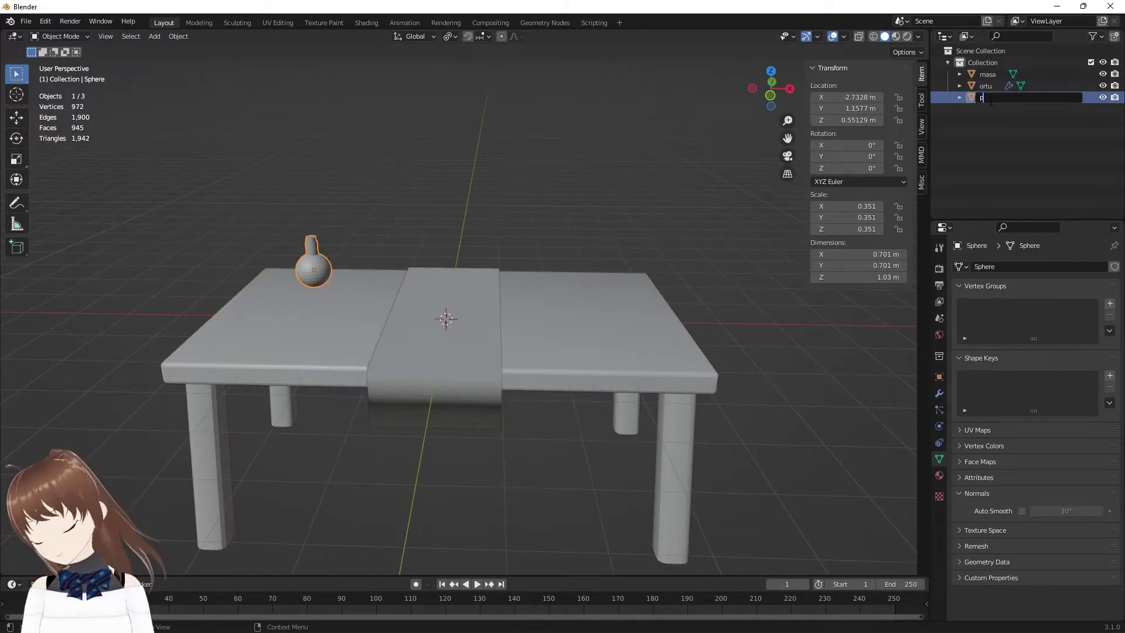
key("Return")
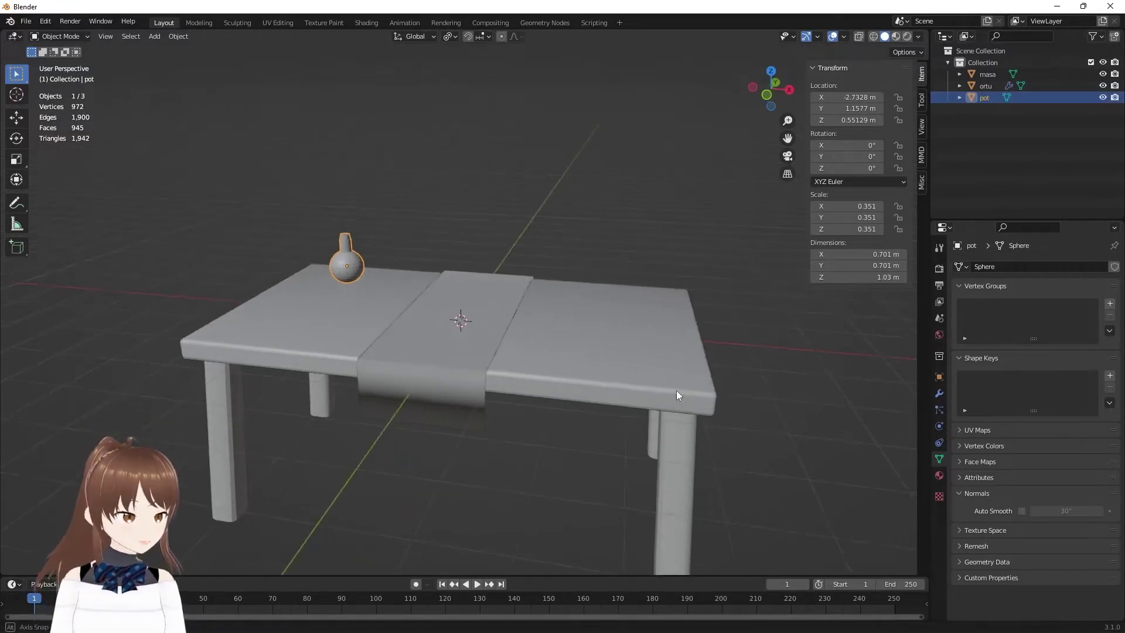
left_click_drag(1102, 75, 1099, 117)
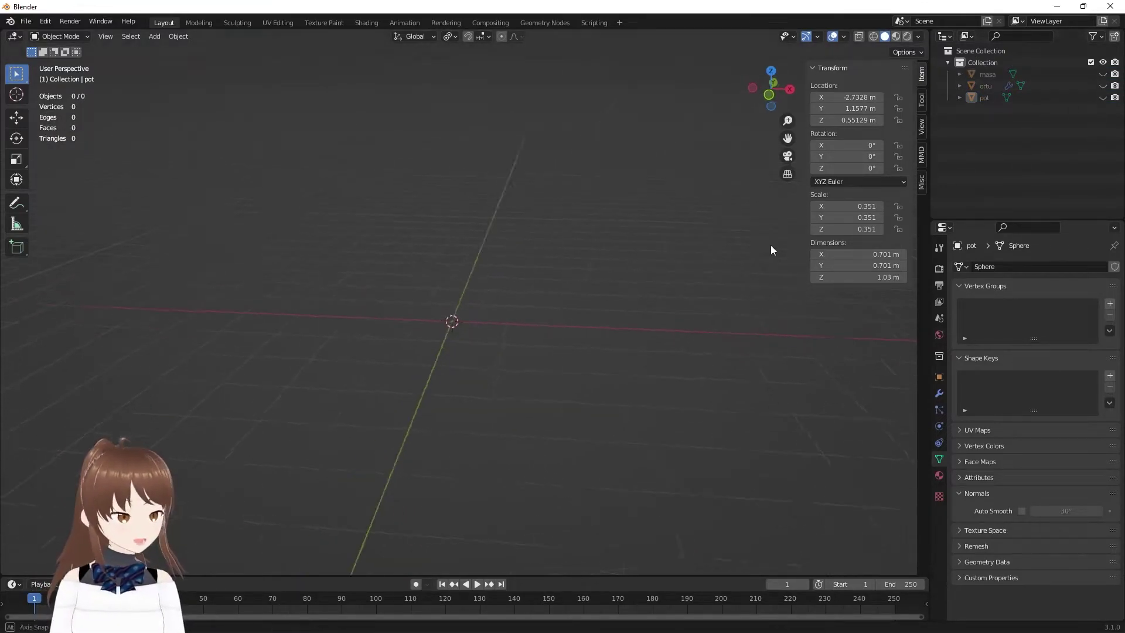
- Add a new cube and scale it on Z to about 0.297 m thick
middle_click_drag(771, 245, 547, 328)
key("F3")
key("BackSpace")
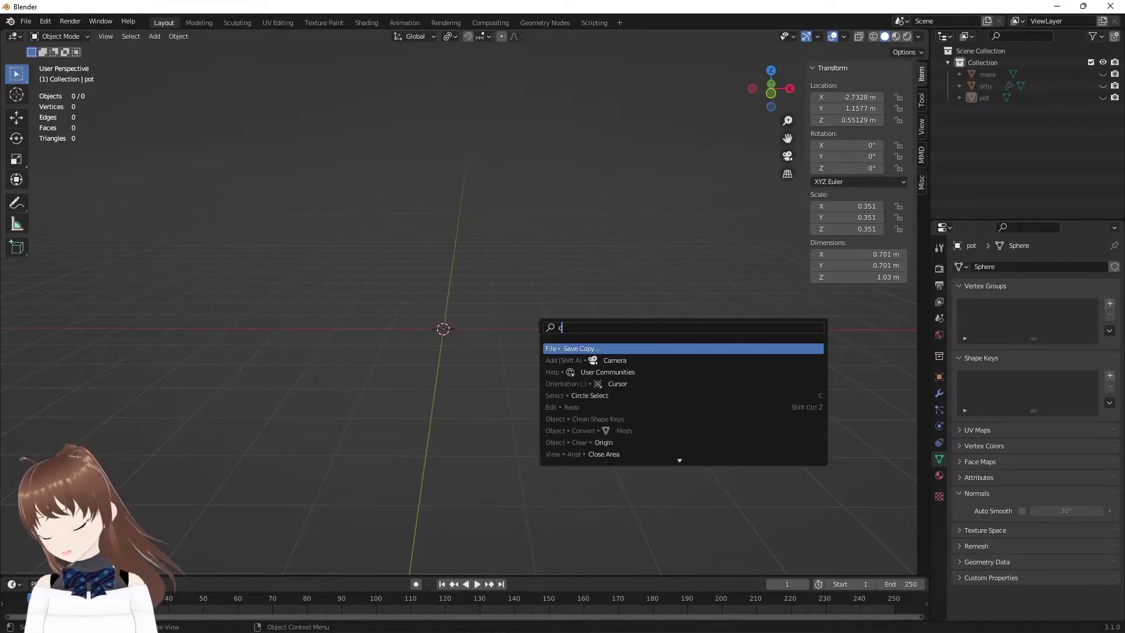
type("cube")
key("Return")
key("s")
key("z")
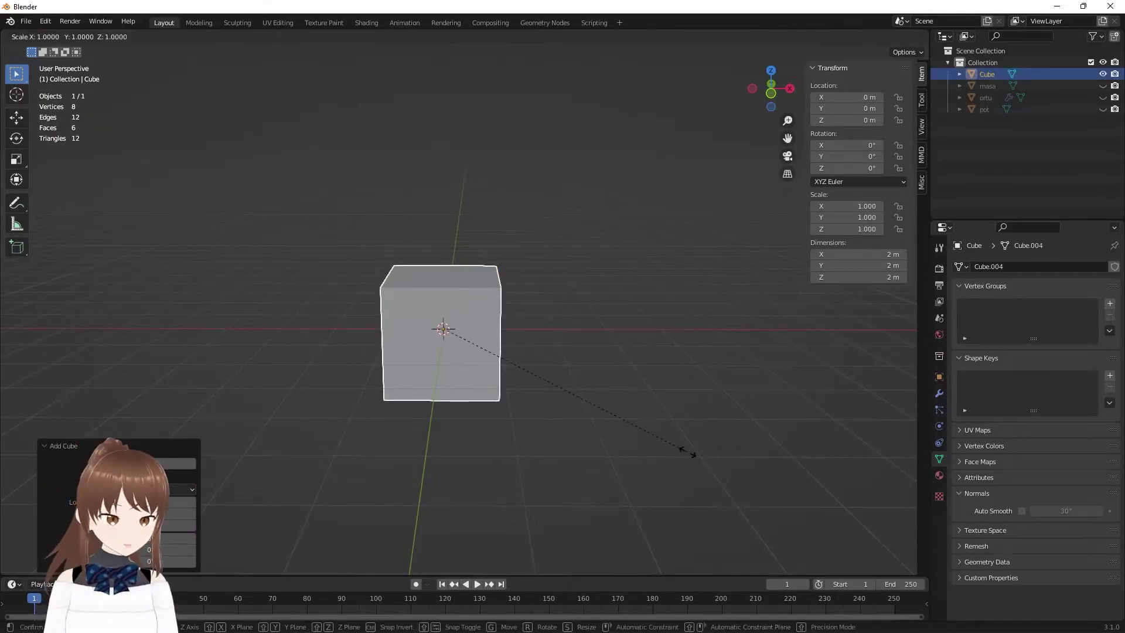
left_click(478, 354)
- In Front view, enter Edit Mode on the slab and start a loop cut
scroll(395, 316, "up", 4)
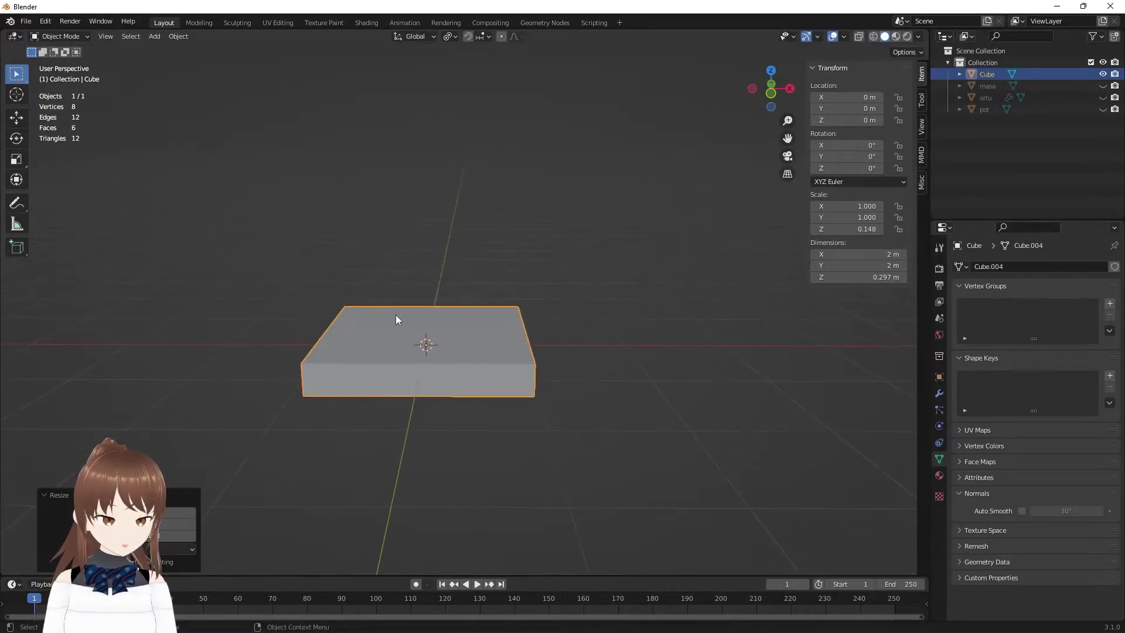
scroll(406, 336, "up", 2)
scroll(412, 337, "down", 2)
mouse_move(412, 336)
middle_mouse_down()
mouse_move(383, 384)
mouse_move(345, 381)
middle_mouse_up()
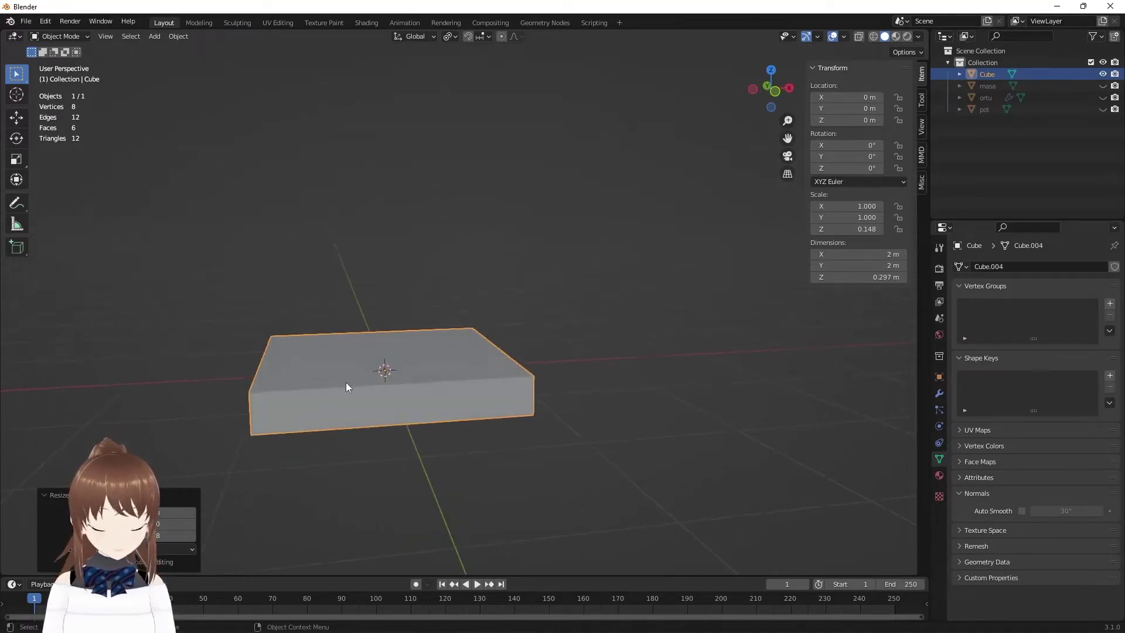
key("KP_1")
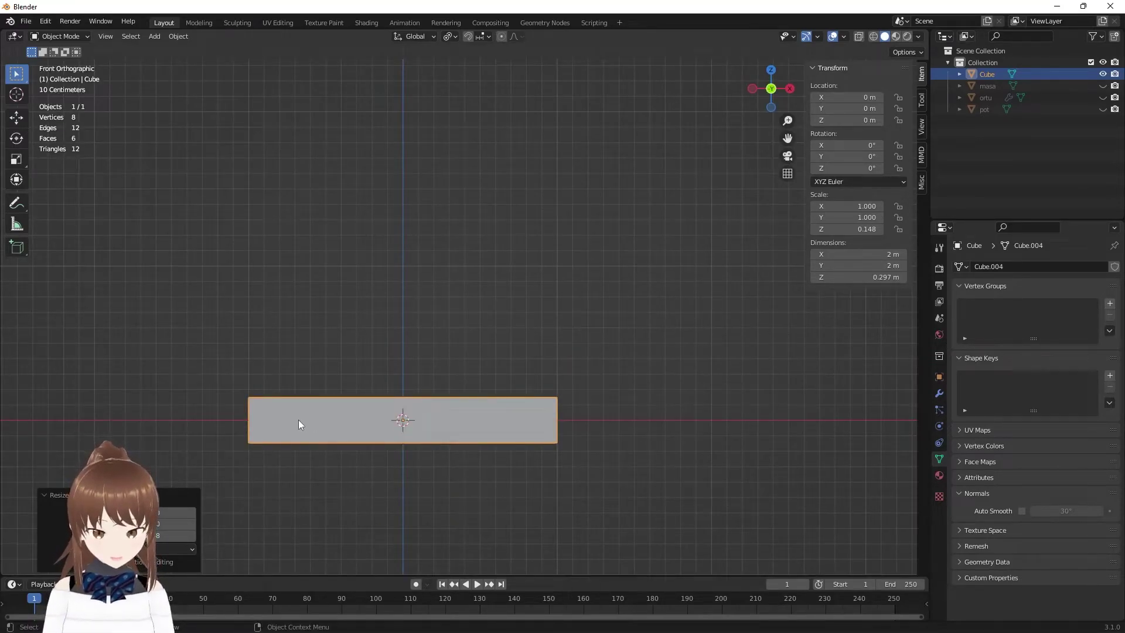
key("Tab")
key("ctrl+r")
- Place the loop cut centred, then move the left-end middle edge outward along X
left_click(245, 422)
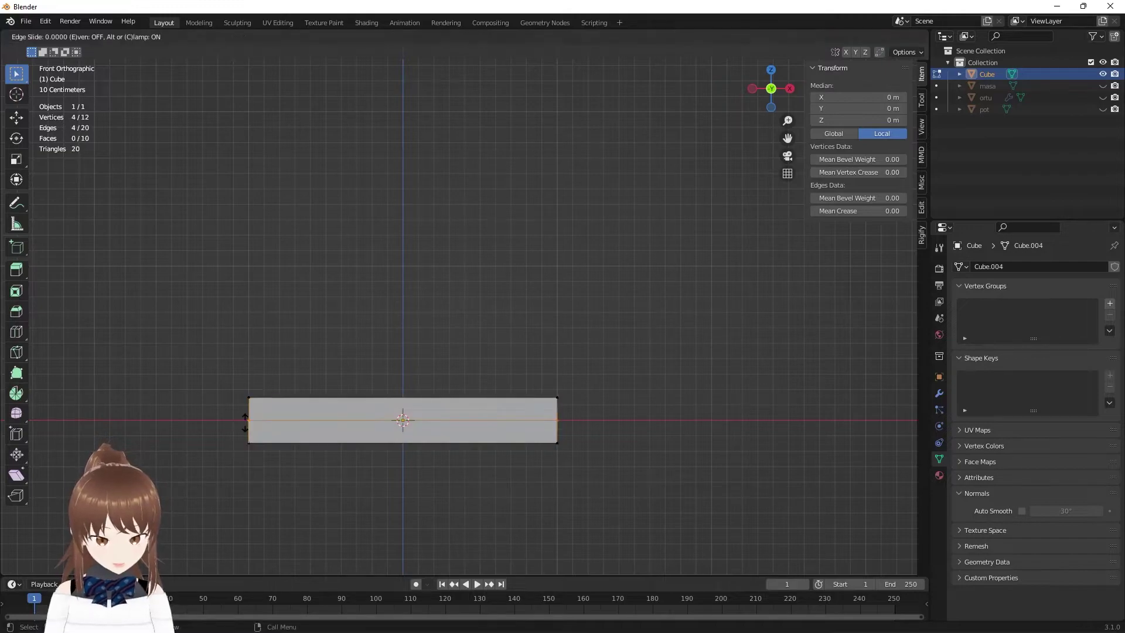
right_click(245, 422)
mouse_move(245, 423)
middle_mouse_down()
mouse_move(370, 434)
mouse_move(112, 398)
middle_mouse_up()
left_click(295, 413)
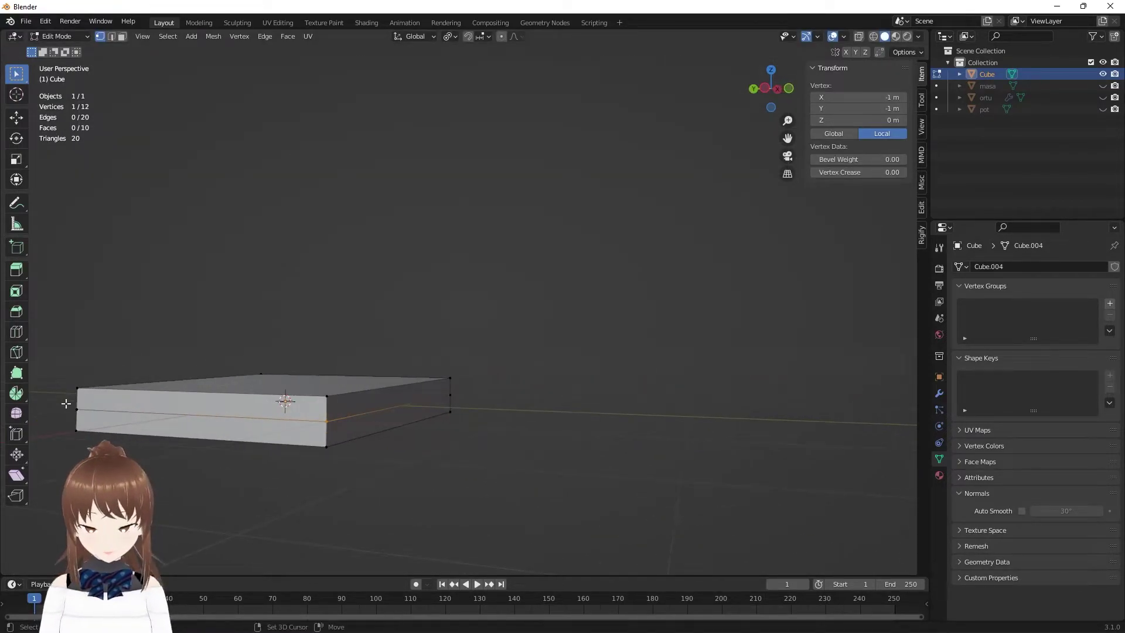
left_click(97, 417, "shift")
key("KP_1")
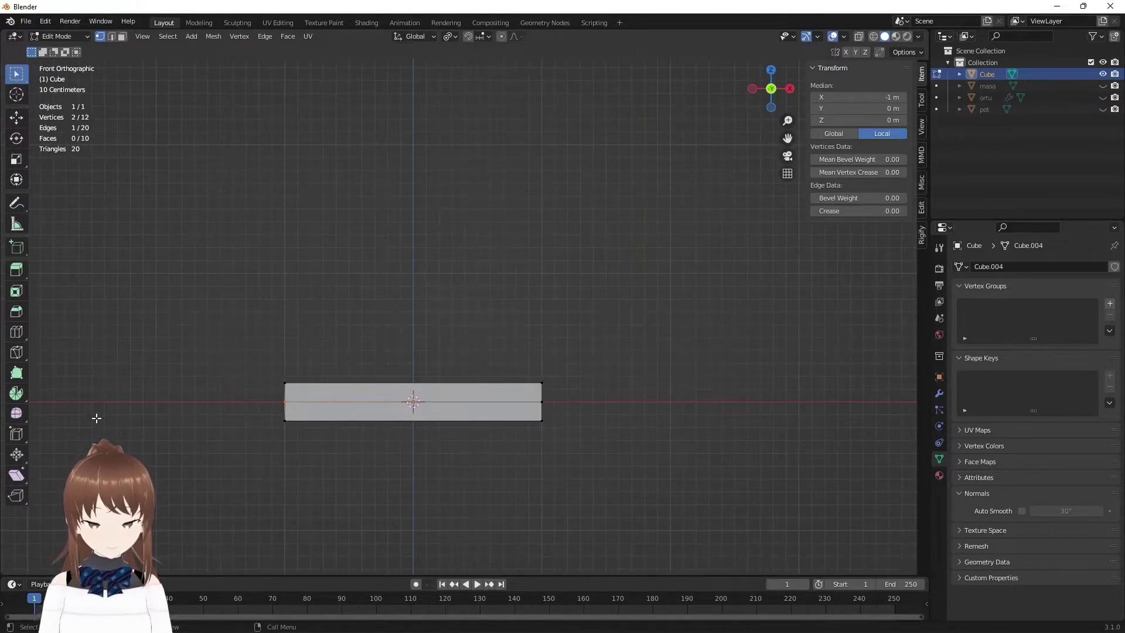
key("g")
key("x")
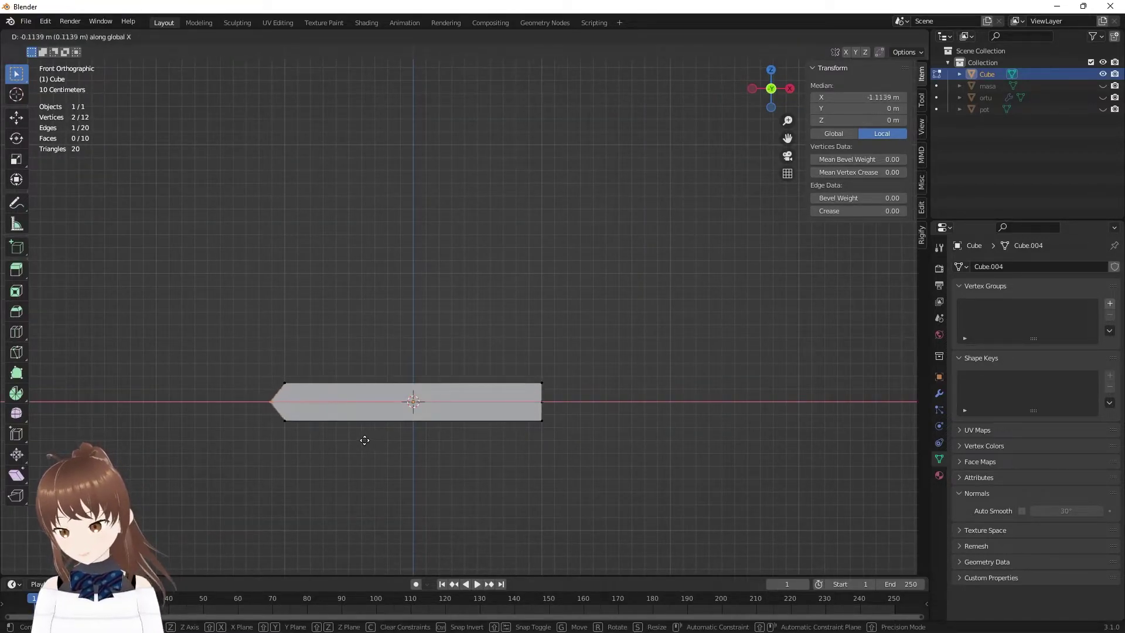
left_click(362, 438)
- Bevel the pointed left end 0.621 m with 3 segments into a rounded spine
key("ctrl+b")
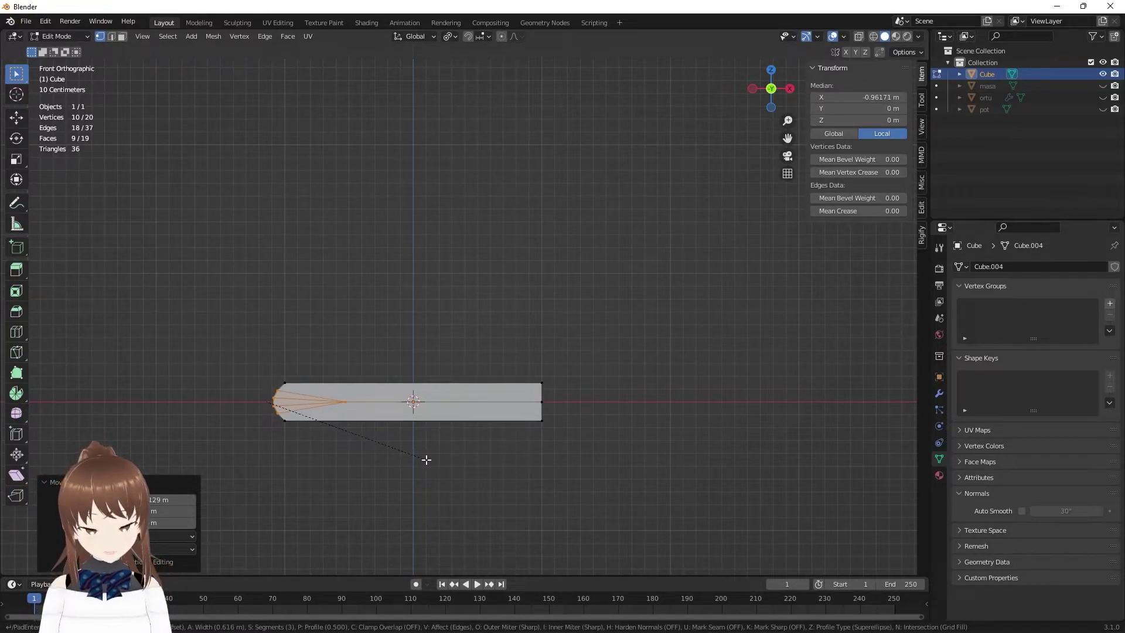
left_click(426, 460)
mouse_move(426, 459)
middle_mouse_down()
mouse_move(350, 414)
mouse_move(369, 422)
mouse_move(361, 406)
middle_mouse_up()
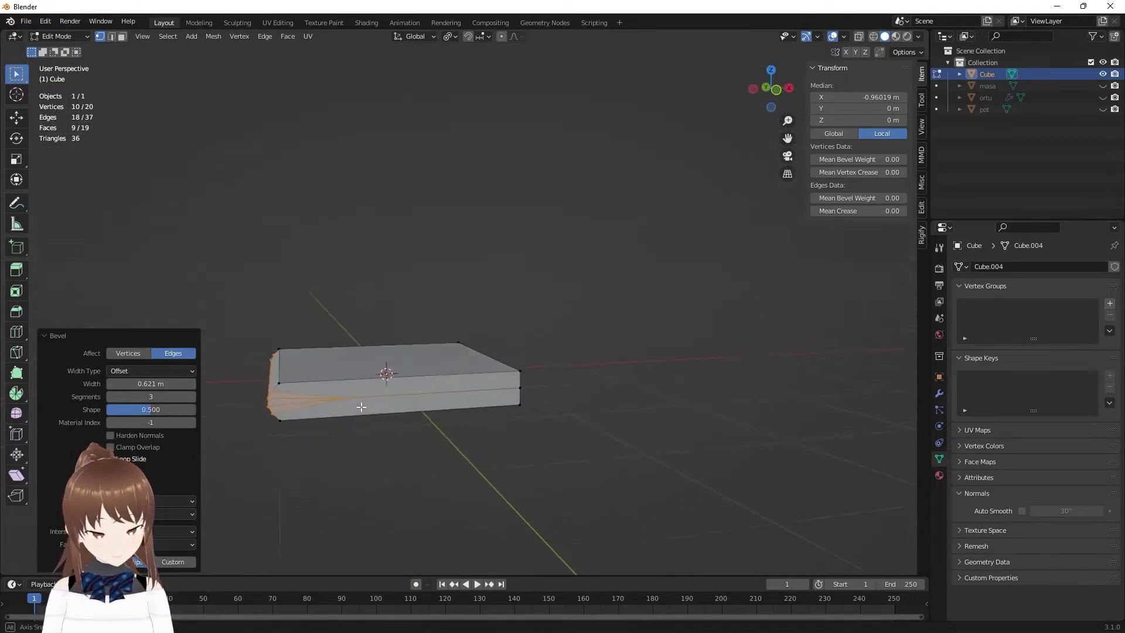
scroll(361, 406, "up", 2)
mouse_move(294, 419)
middle_mouse_down()
mouse_move(377, 378)
mouse_move(351, 394)
middle_mouse_up()
scroll(378, 378, "up", 2)
- Abandon an extra loop cut, return to Front view and deselect all
key("ctrl+r")
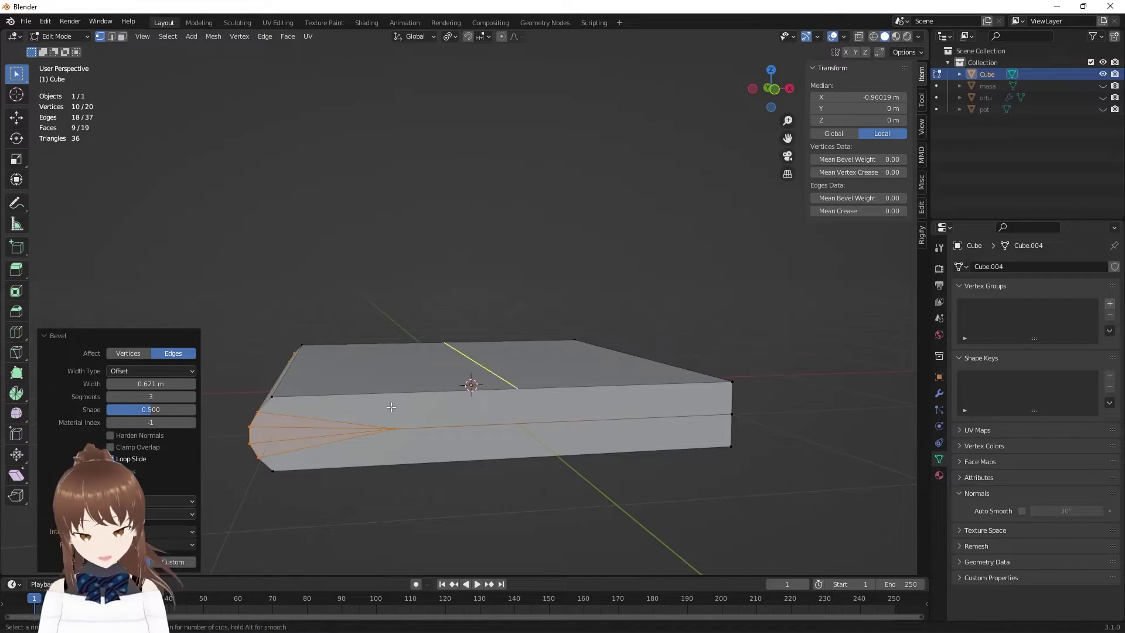
key("Escape")
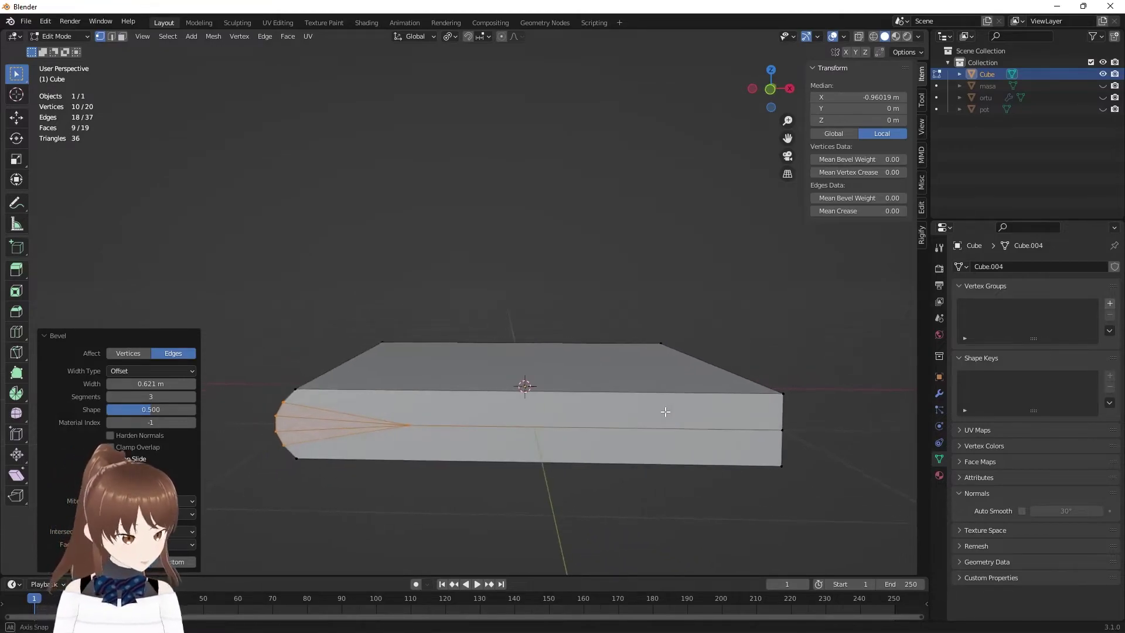
key("KP_1")
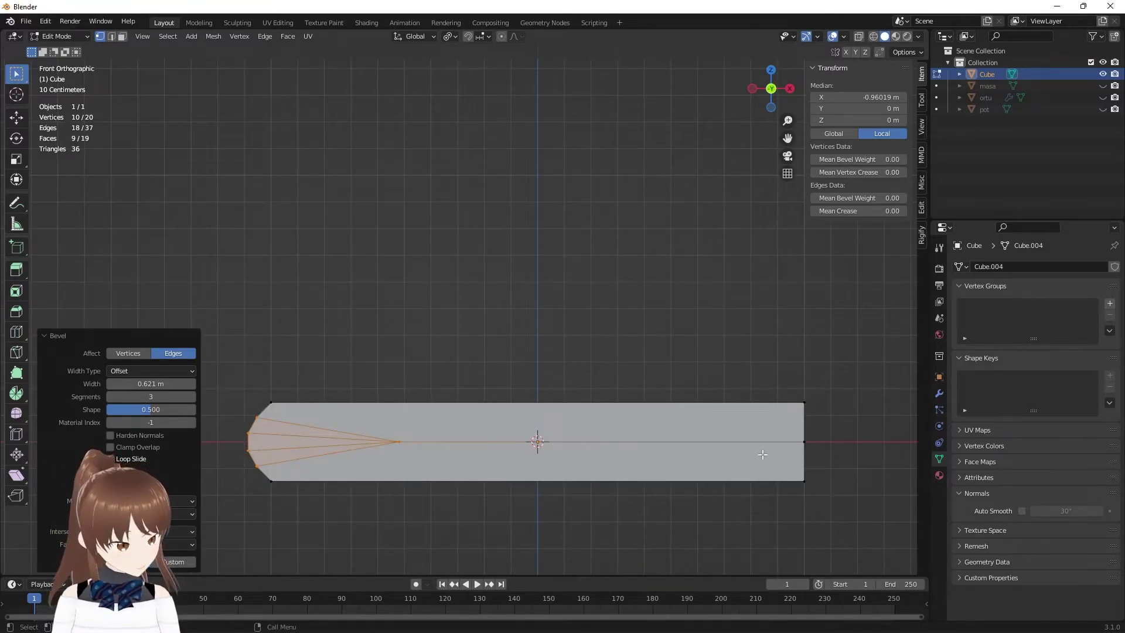
key("alt+a")
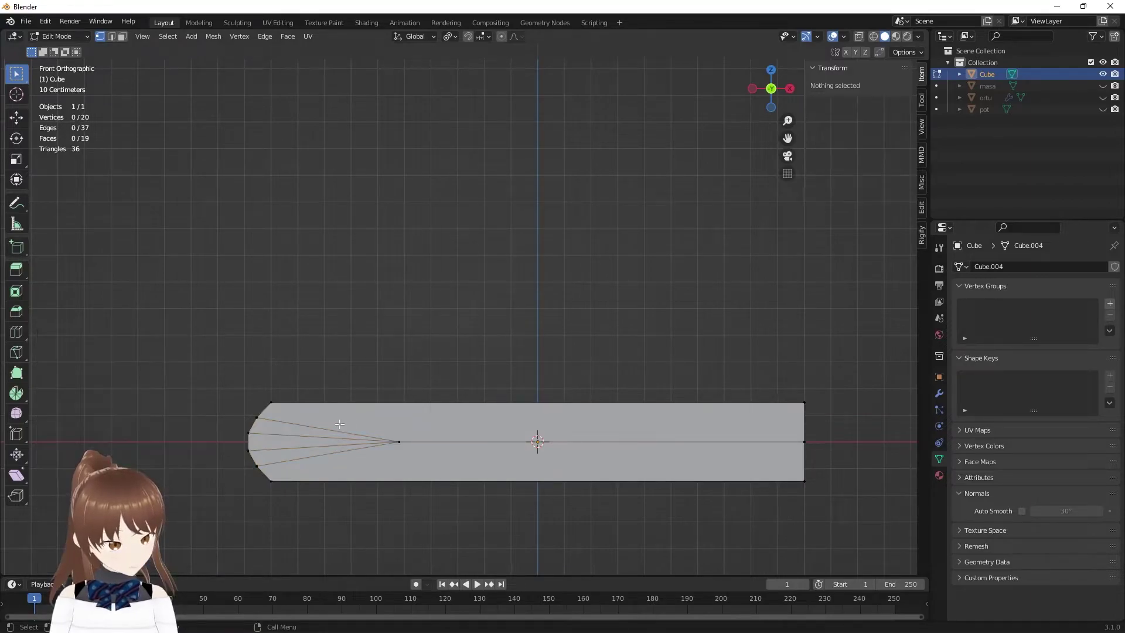
- Extrude the book's top and bottom faces slightly to form thin cover slabs
left_click(322, 419)
left_click(413, 467, "shift")
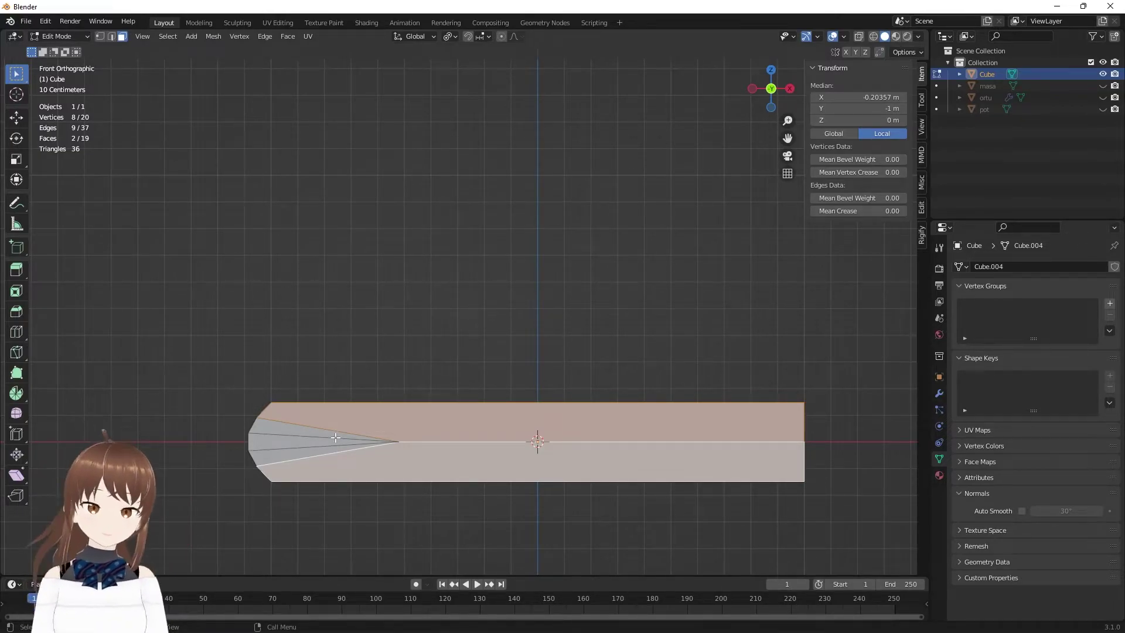
middle_click_drag(373, 441, 589, 525)
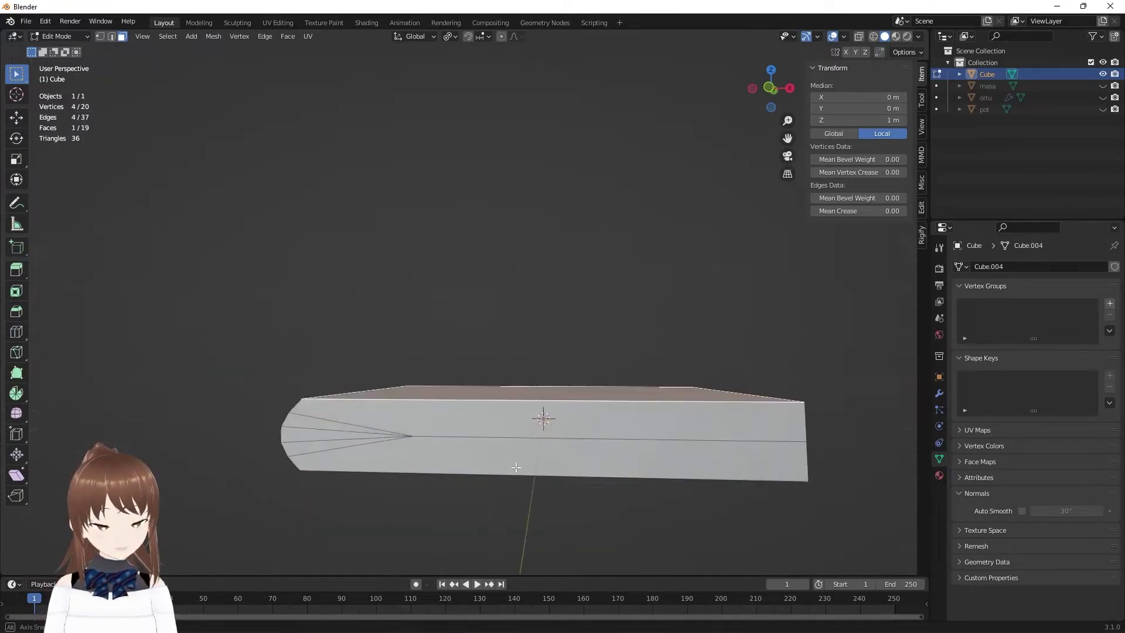
left_click(598, 495, "shift")
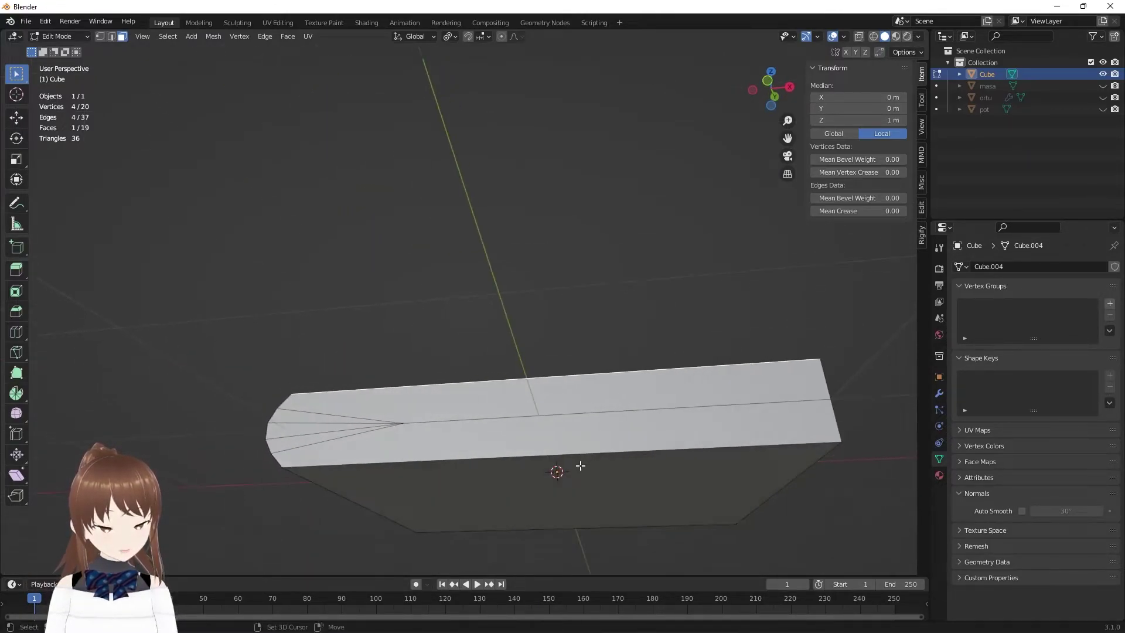
mouse_move(598, 496)
middle_mouse_down()
mouse_move(617, 494)
mouse_move(626, 528)
mouse_move(649, 521)
middle_mouse_up()
key("e")
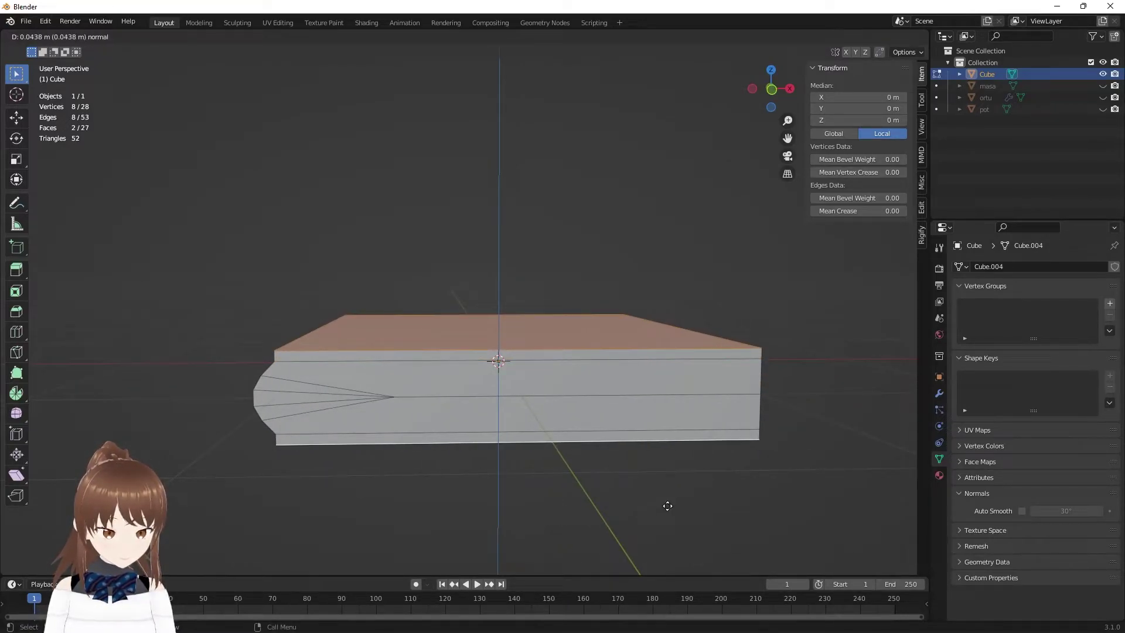
left_click(667, 505)
- Select the front rim strips of the top and bottom covers
left_click(546, 354)
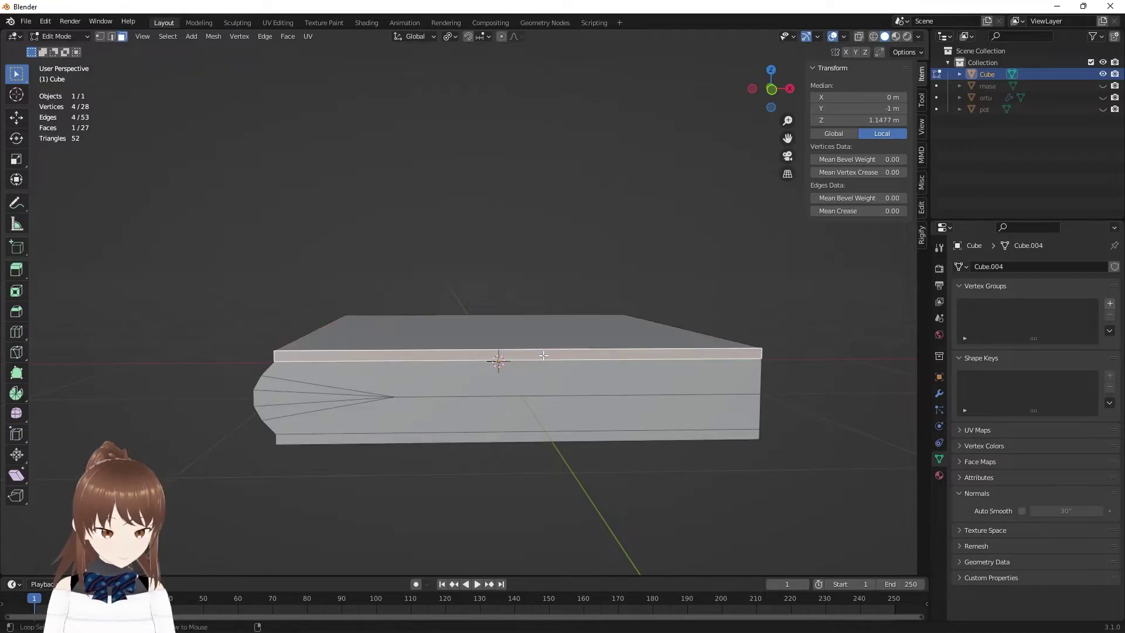
middle_click_drag(665, 404, 636, 388)
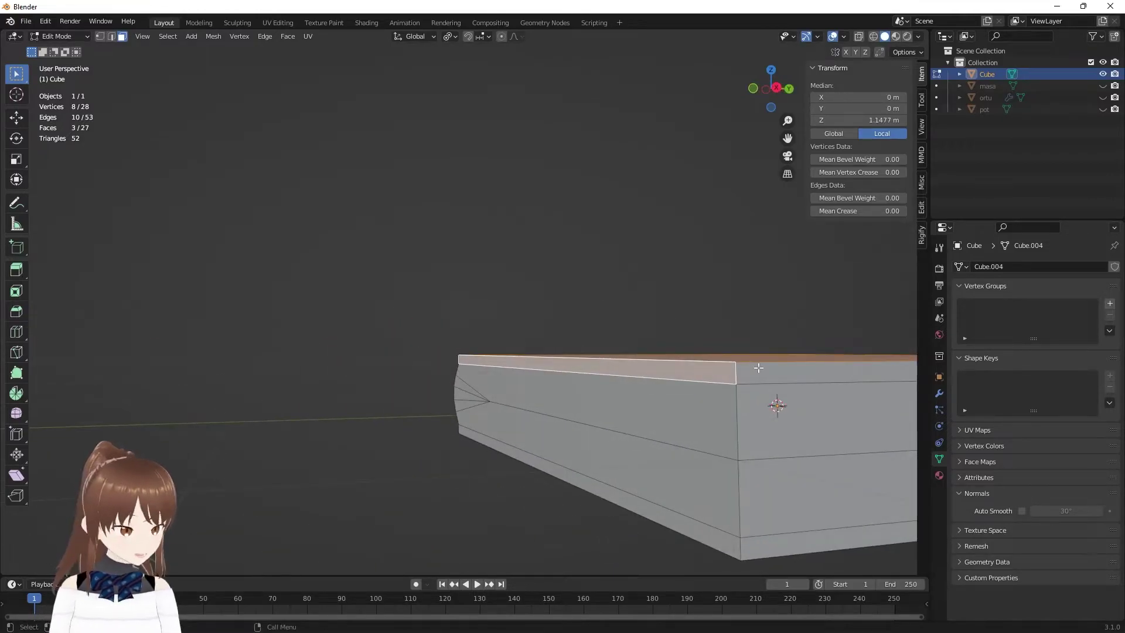
left_click(708, 371, "shift")
mouse_move(803, 484)
middle_mouse_down()
mouse_move(683, 472)
mouse_move(687, 494)
middle_mouse_up()
left_click(528, 382, "shift")
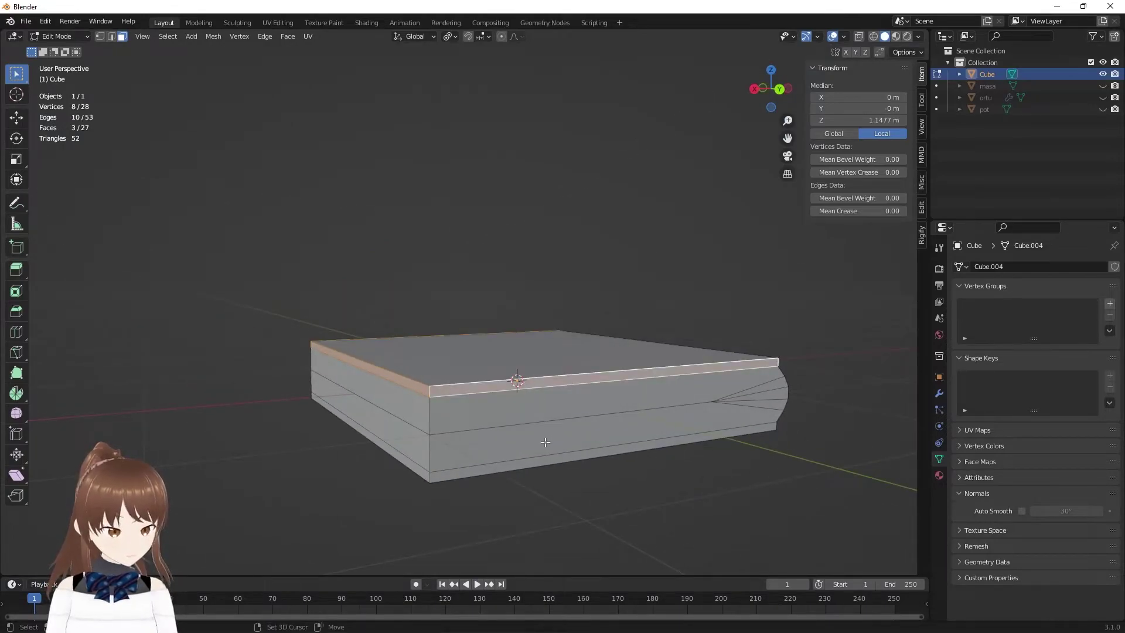
left_click(521, 460, "shift")
mouse_move(521, 459)
middle_mouse_down()
mouse_move(625, 455)
mouse_move(602, 361)
mouse_move(727, 427)
middle_mouse_up()
left_click(587, 369, "shift")
left_click(502, 372, "shift")
- Test scaling the cover rim faces with 3D Cursor and Active Element pivot points
key("s")
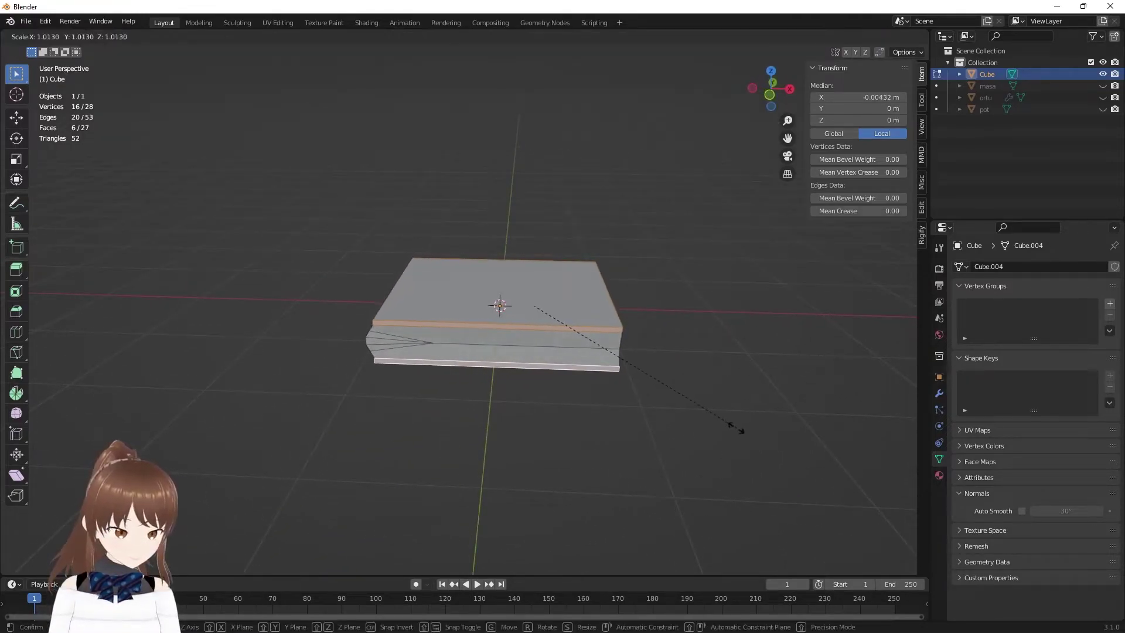
key("Escape")
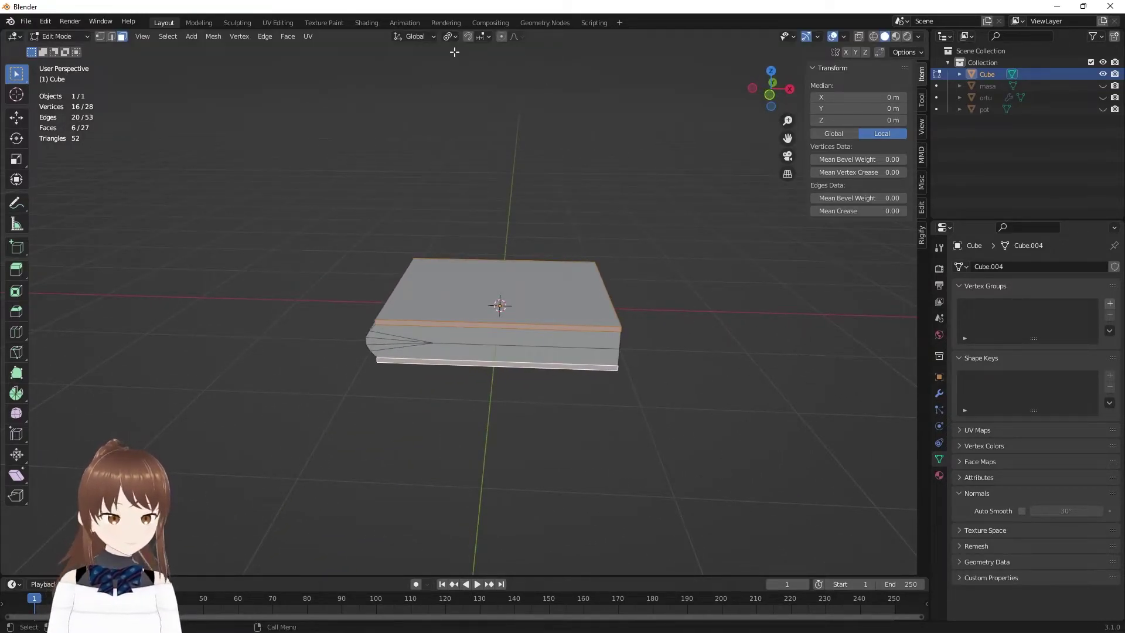
left_click(449, 36)
left_click(480, 61)
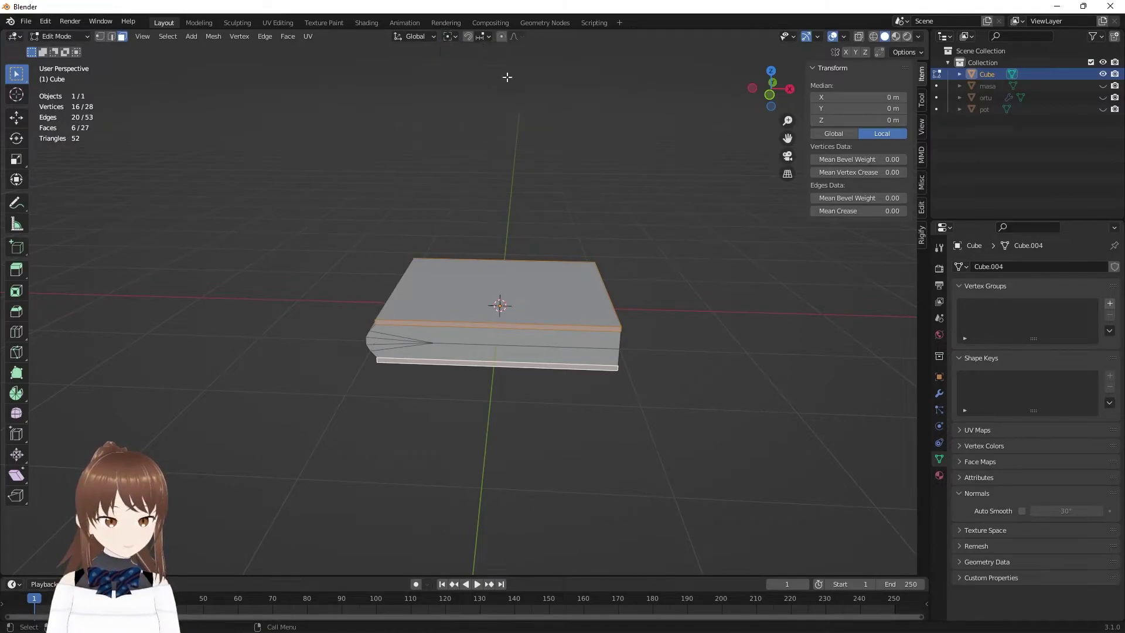
key("s")
key("Escape")
left_click(450, 37)
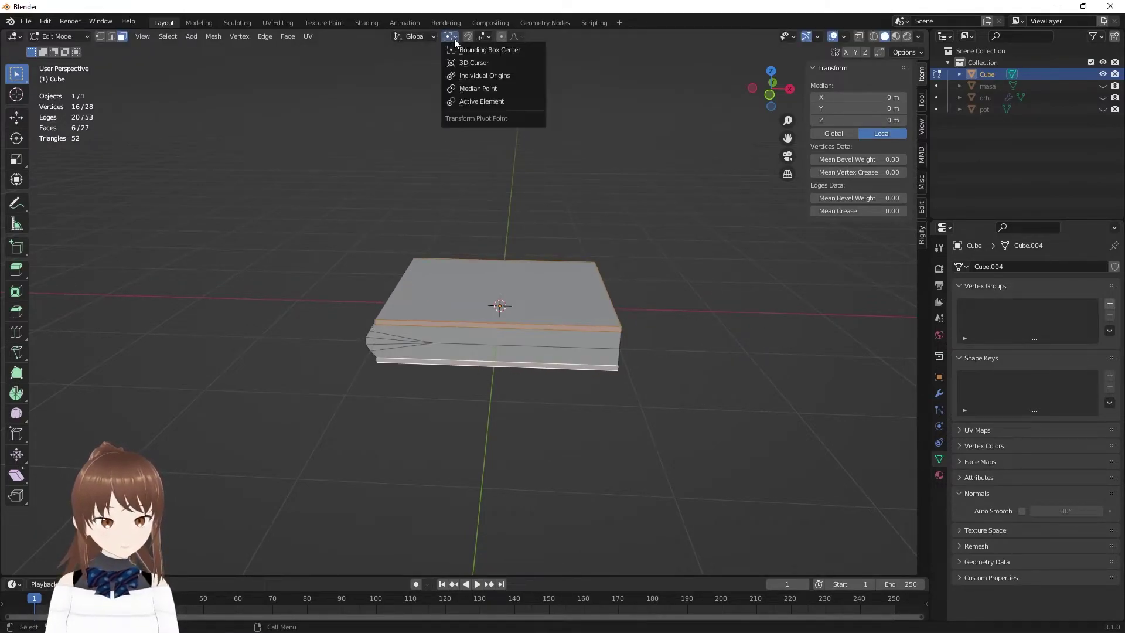
left_click(473, 98)
key("s")
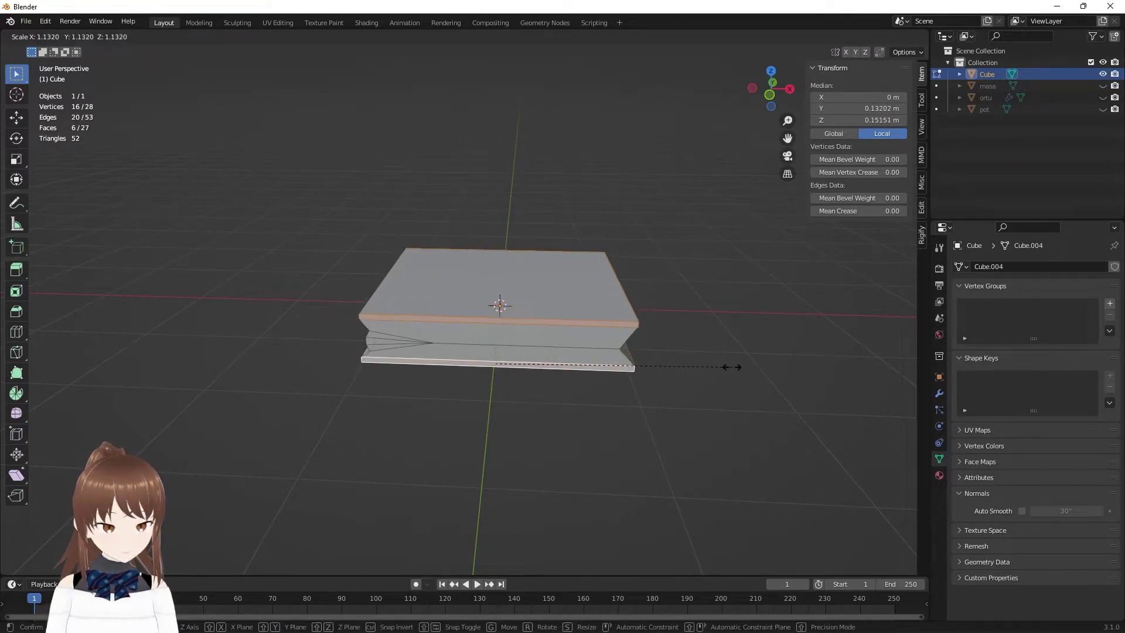
key("Escape")
- Try extruding the selected cover rim faces, then undo the extrusion
mouse_move(744, 372)
middle_mouse_down()
mouse_move(712, 332)
mouse_move(679, 350)
middle_mouse_up()
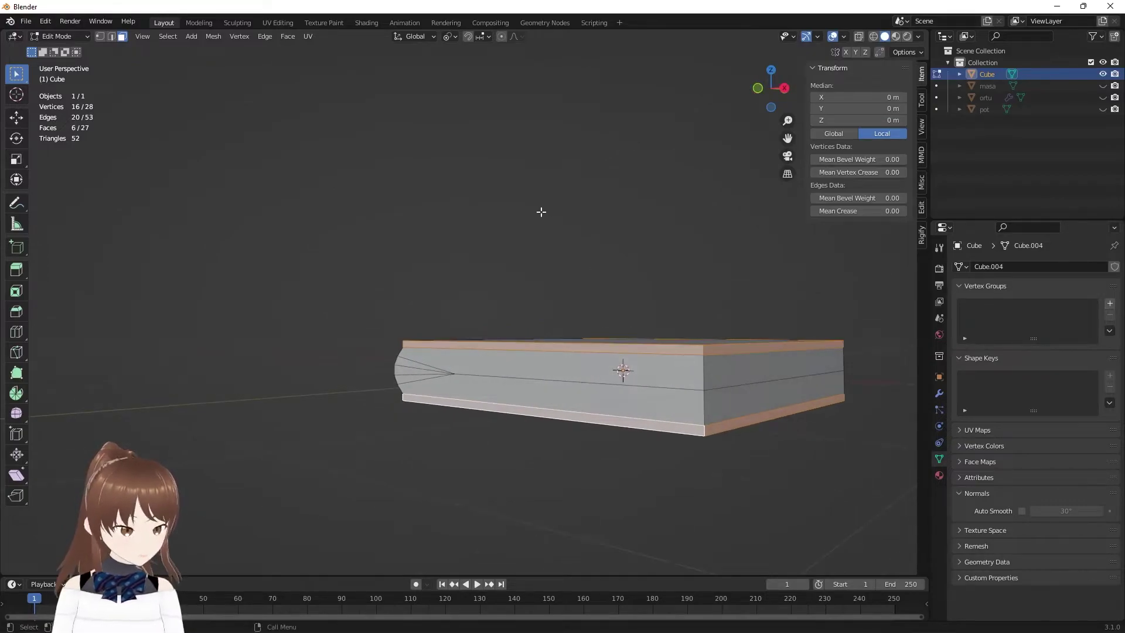
middle_click_drag(725, 383, 806, 423)
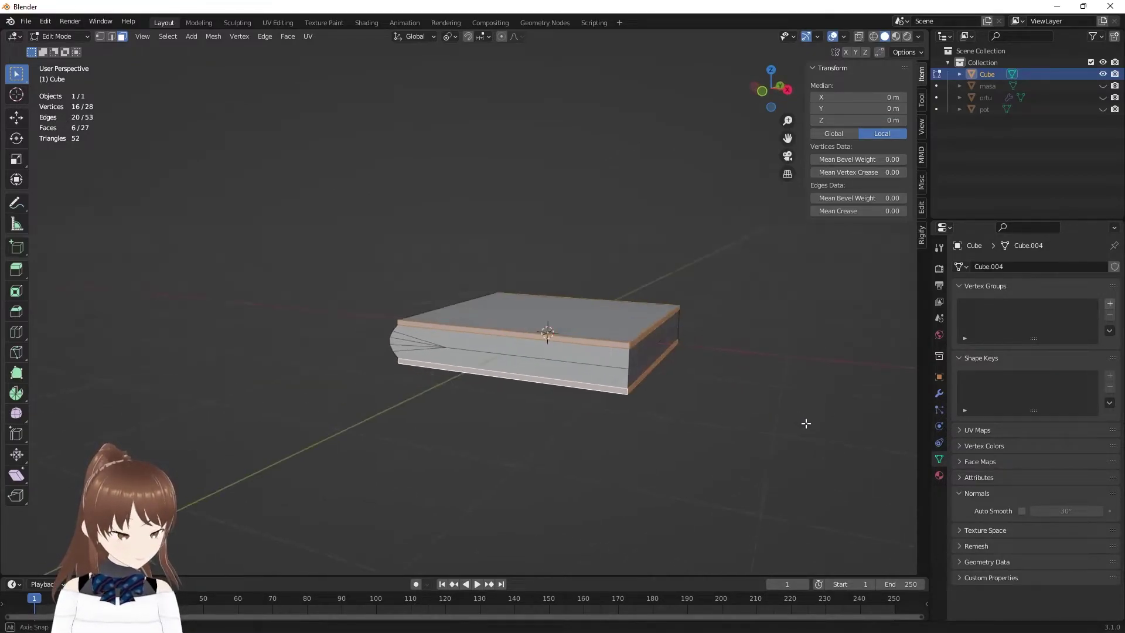
key("e")
key("Escape")
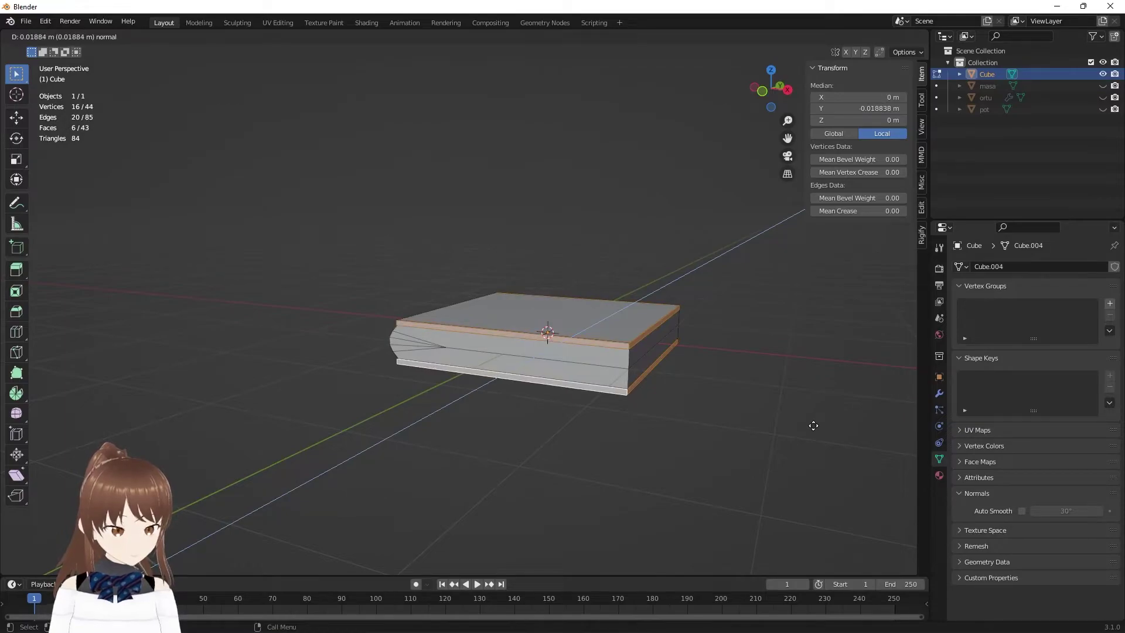
key("ctrl+z")
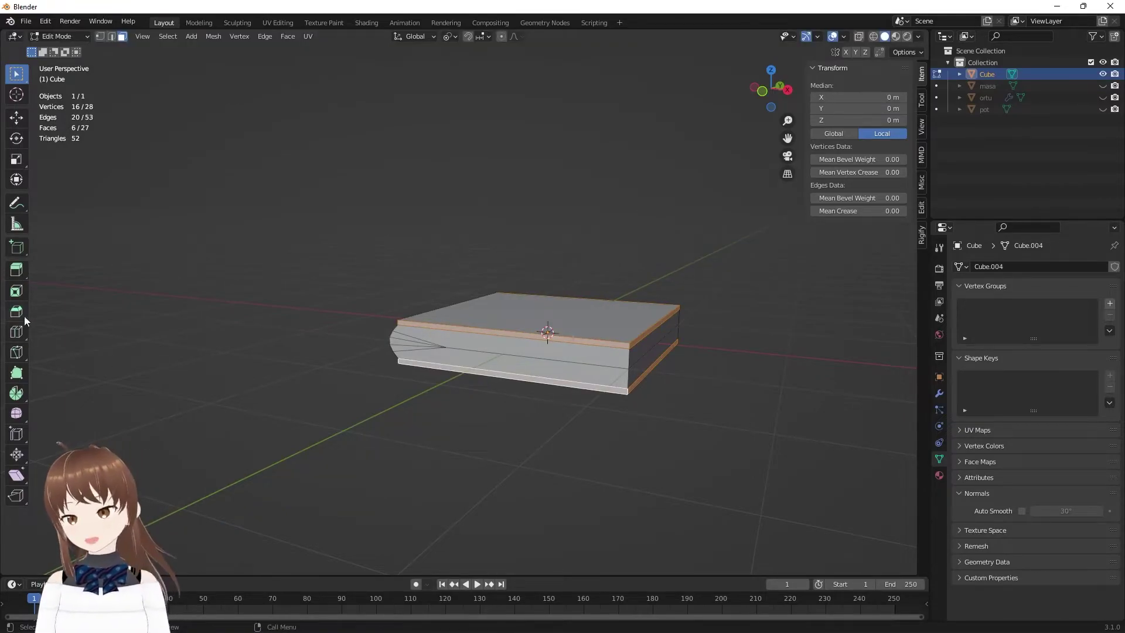
- Extrude the cover rim faces along normals about 0.09 m so the covers overhang
left_click(17, 269)
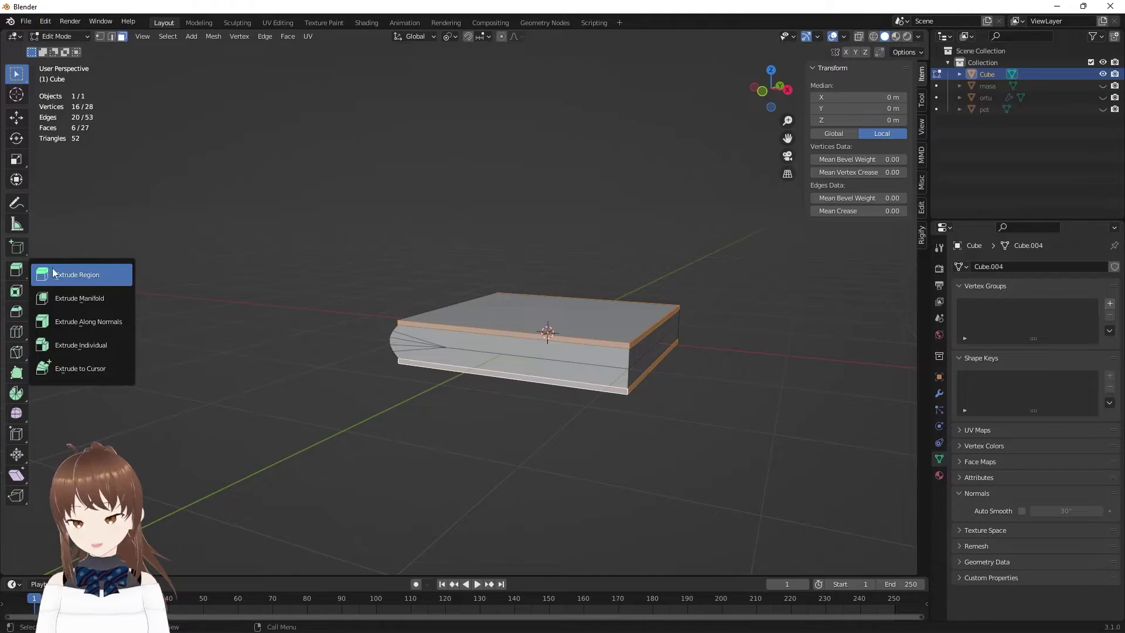
left_click(94, 325)
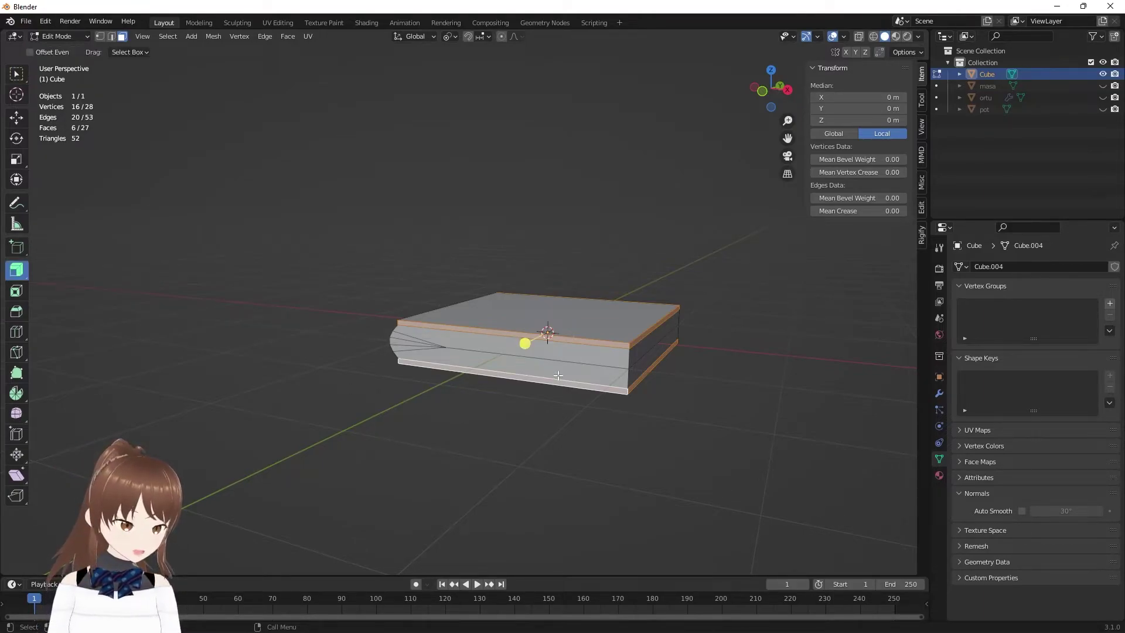
left_click_drag(523, 344, 538, 338)
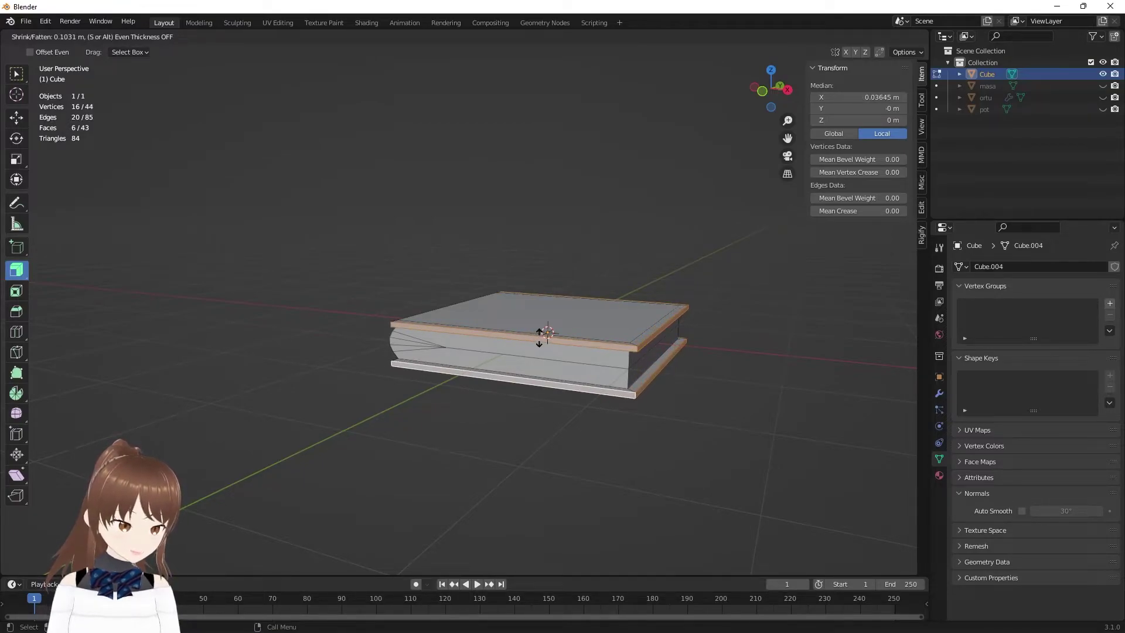
left_click_drag(539, 337, 537, 338)
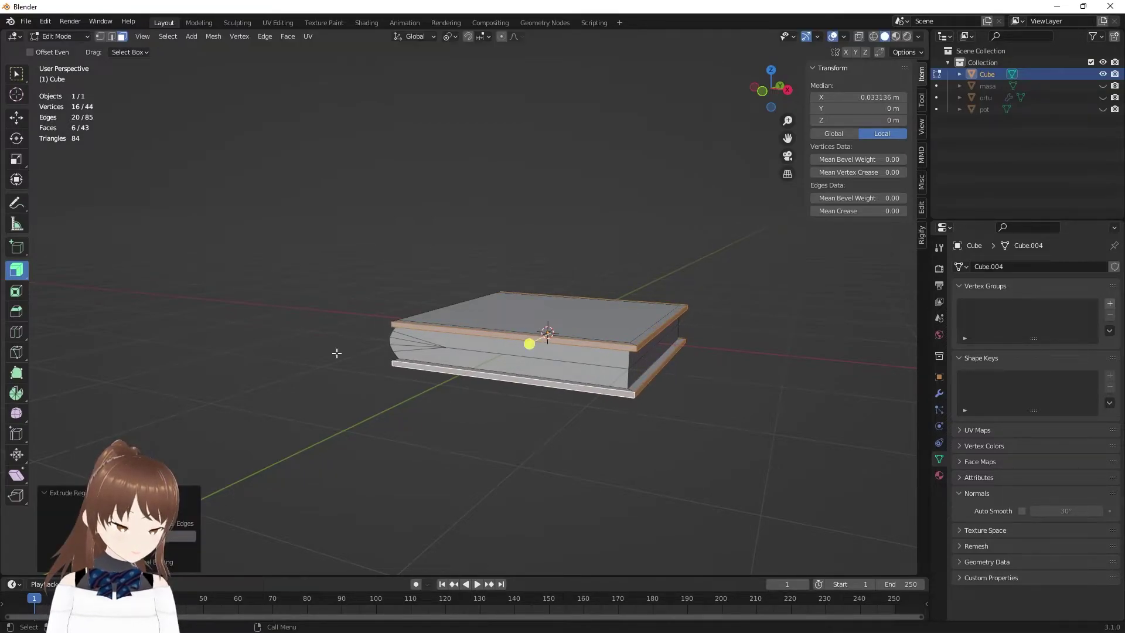
mouse_move(333, 352)
middle_mouse_down()
mouse_move(427, 402)
mouse_move(341, 386)
middle_mouse_up()
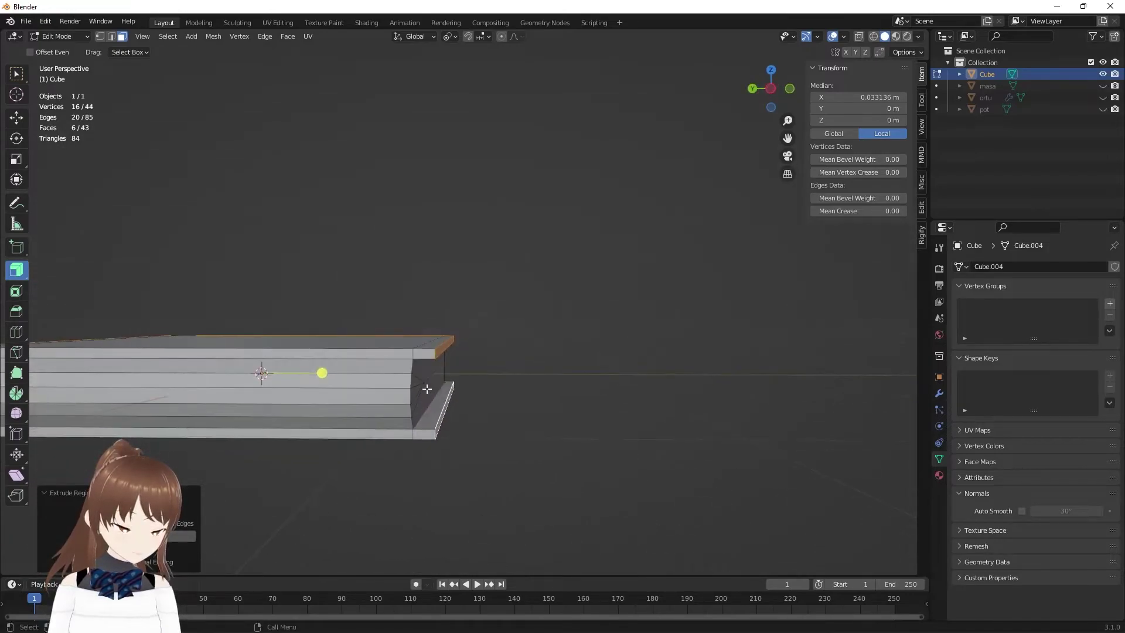
- Switch to edge mode and select the edge loop along the curved spine
left_click(348, 384)
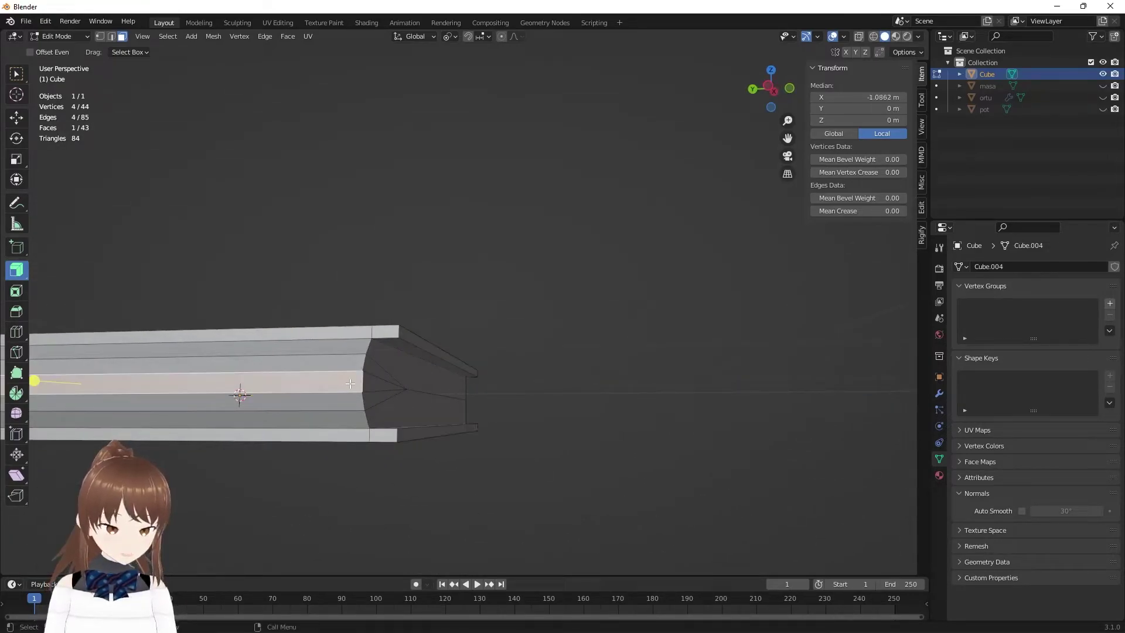
middle_click_drag(349, 371, 334, 380)
left_click(333, 355)
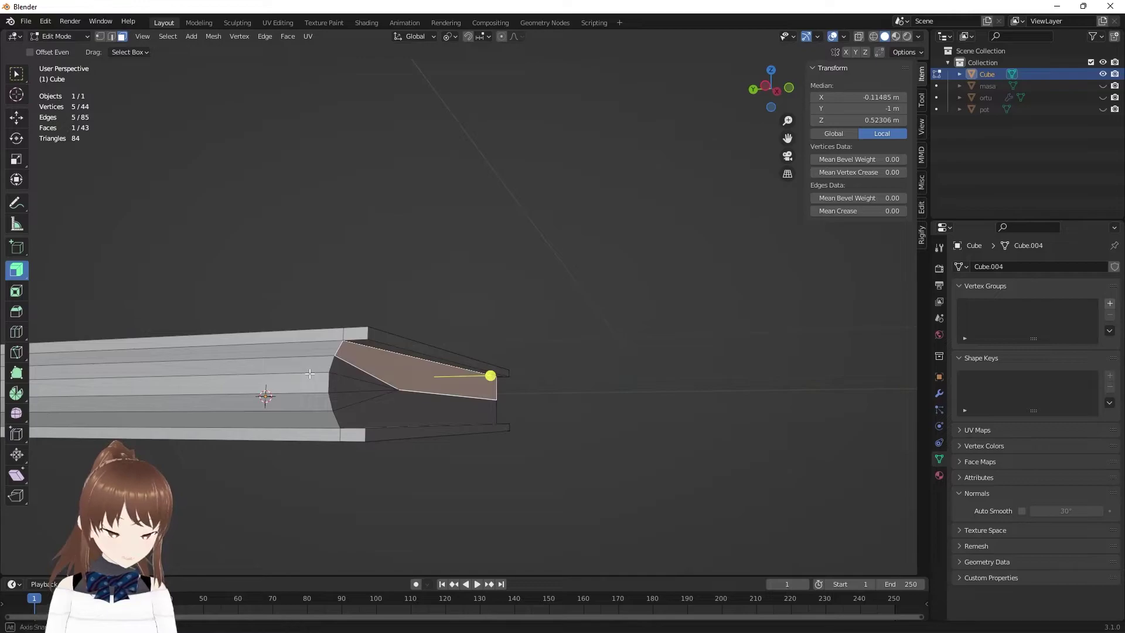
left_click(334, 355)
key("2")
left_click(333, 363)
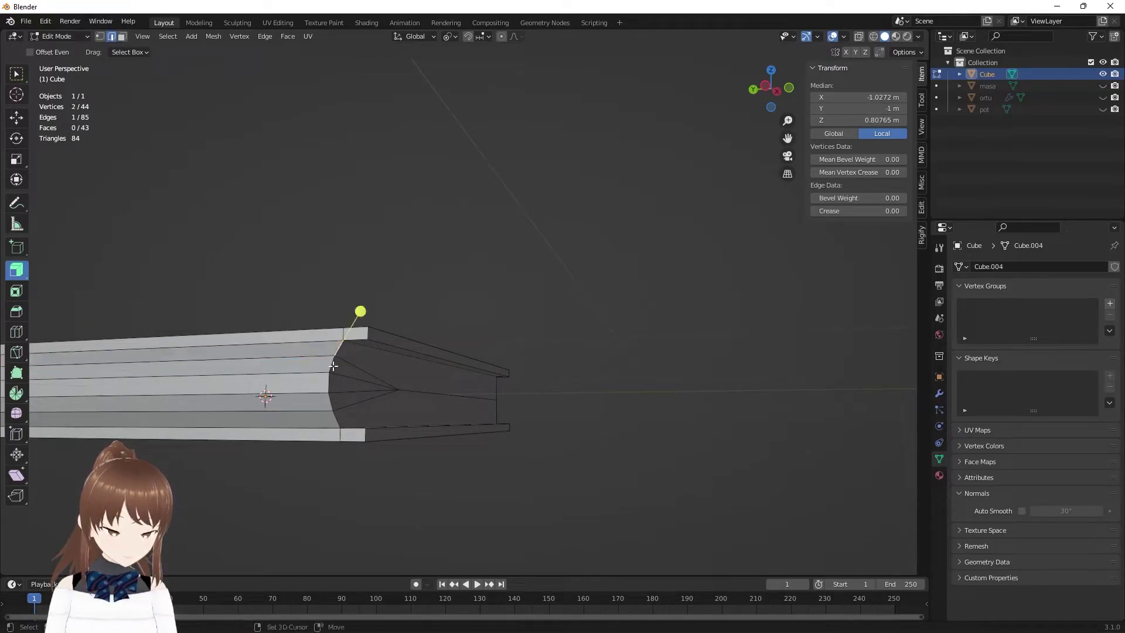
key("w")
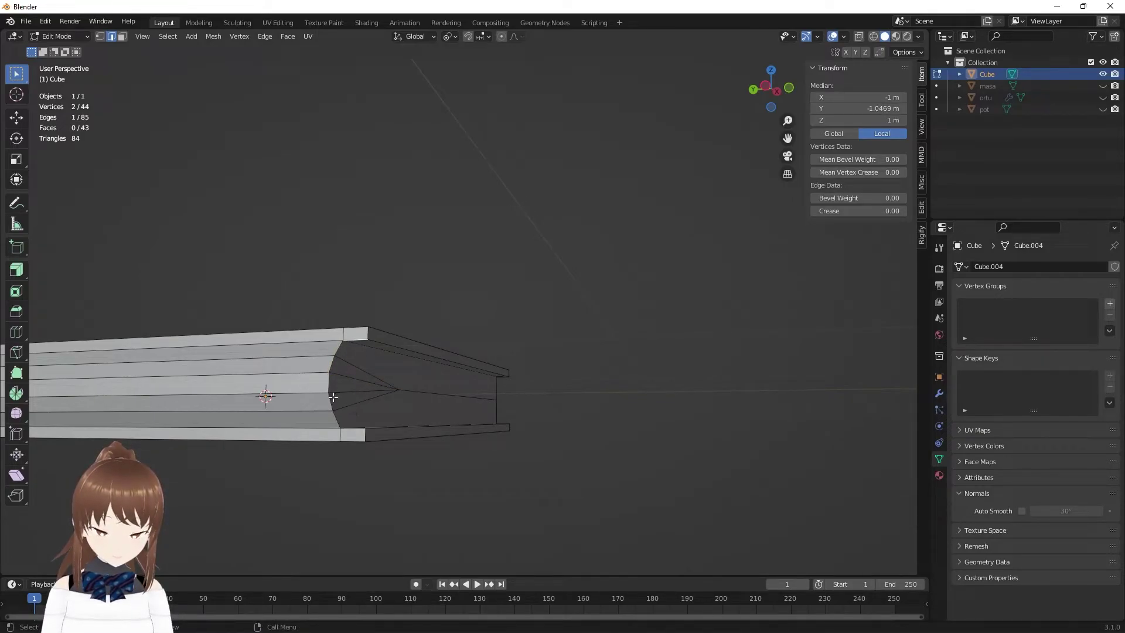
left_click(333, 366, "ctrl")
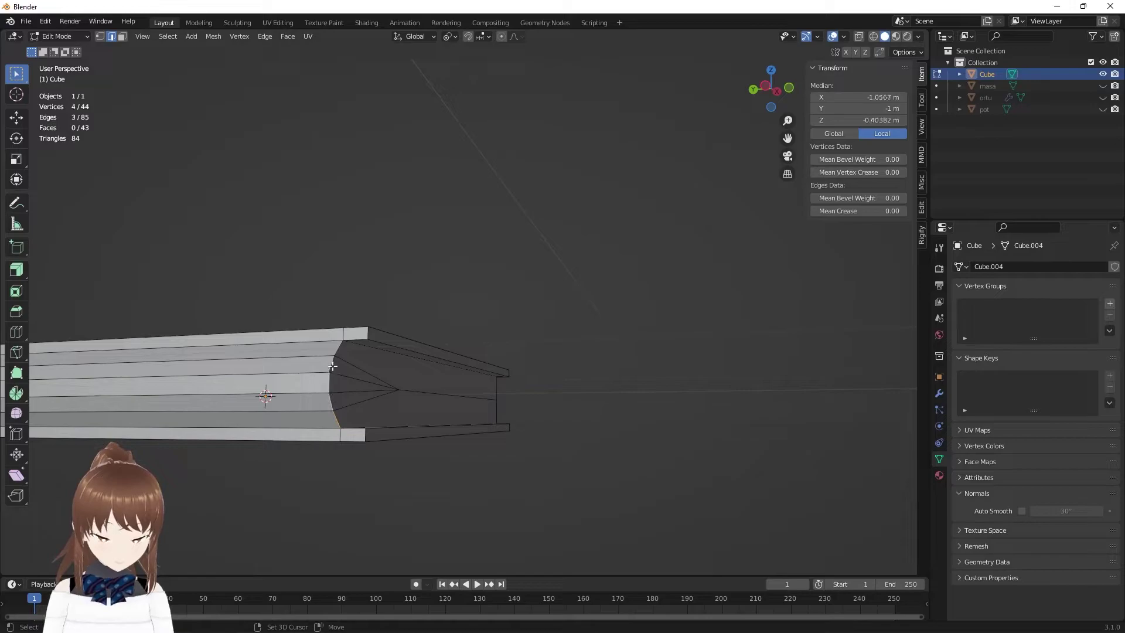
- Extrude the selected spine edges along the global Y axis
key("KP_1")
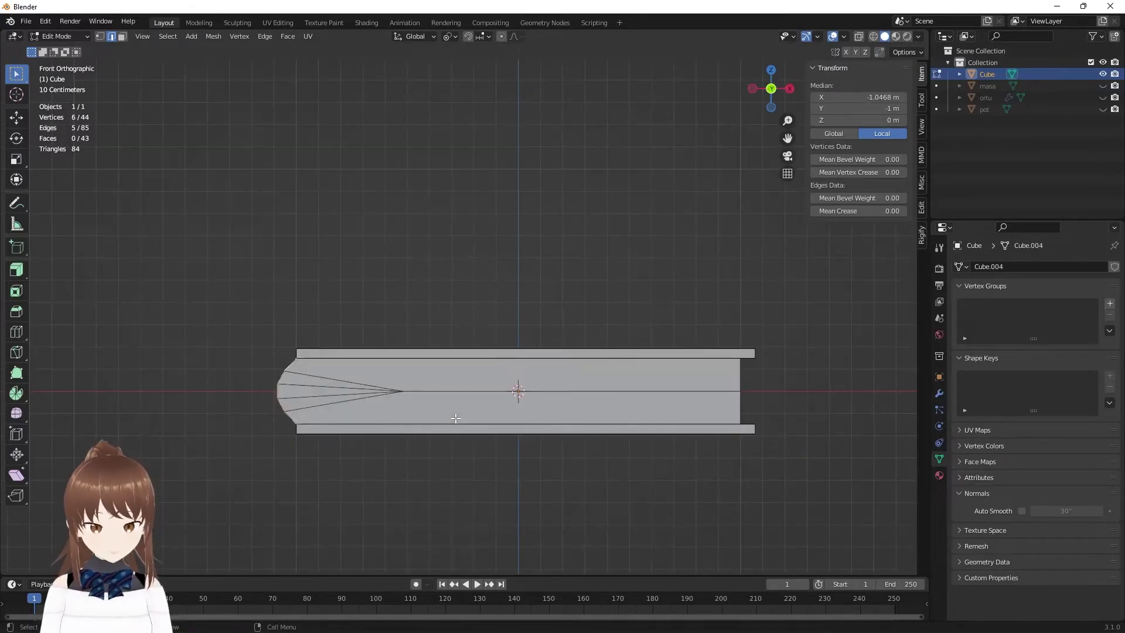
key("KP_3")
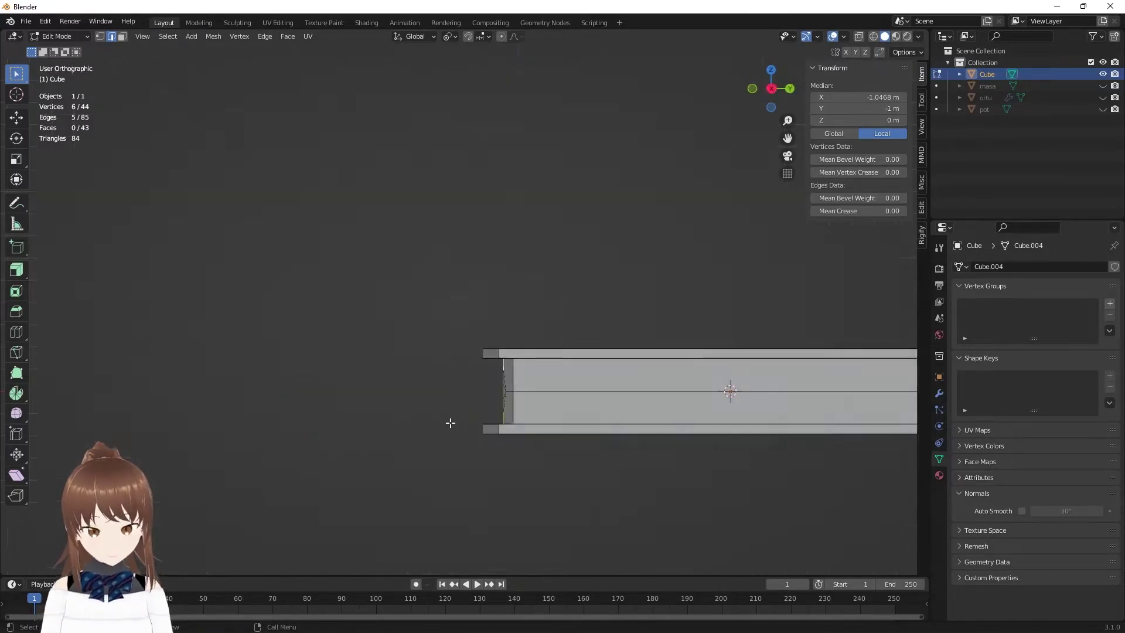
scroll(548, 437, "up", 2)
middle_click_drag(547, 436, 539, 428, "shift")
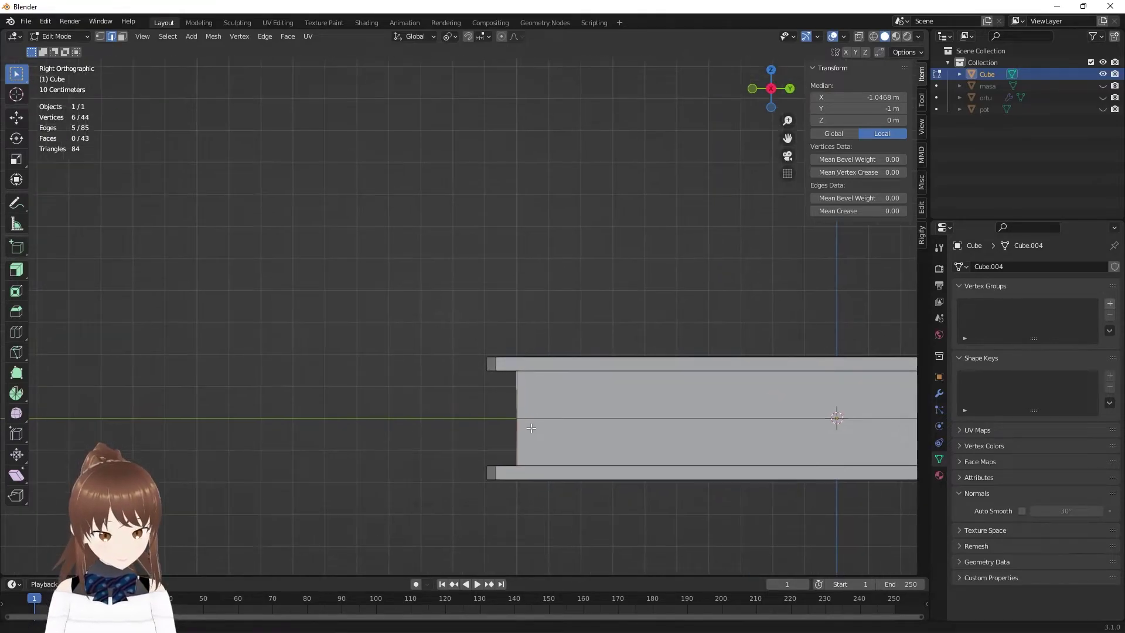
key("e")
key("y")
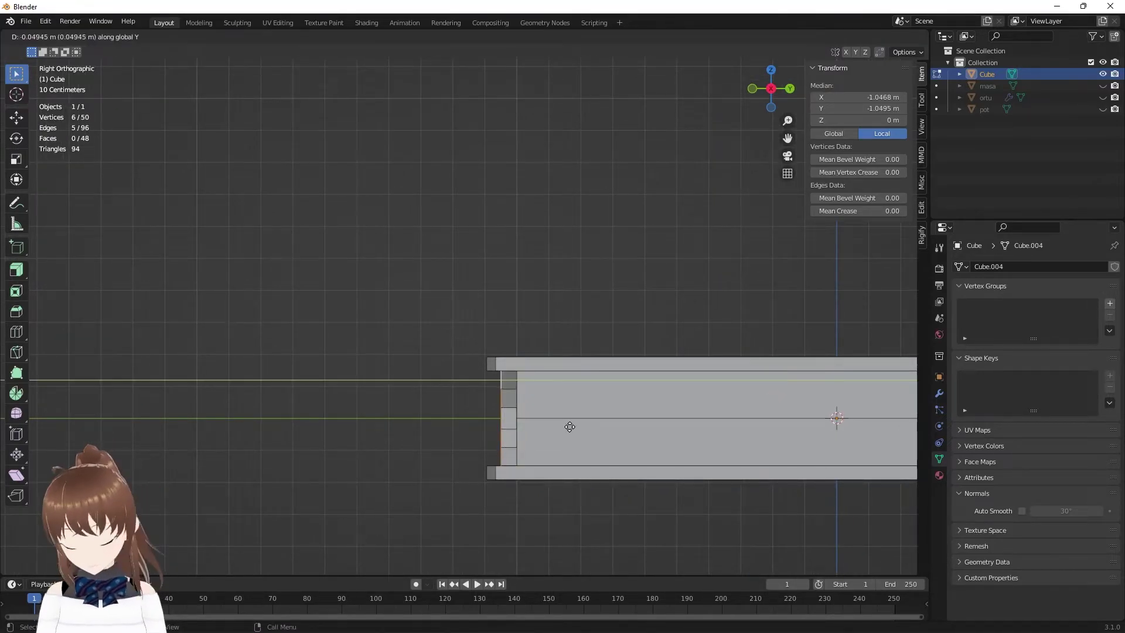
left_click(563, 427)
middle_click_drag(563, 427, 789, 418)
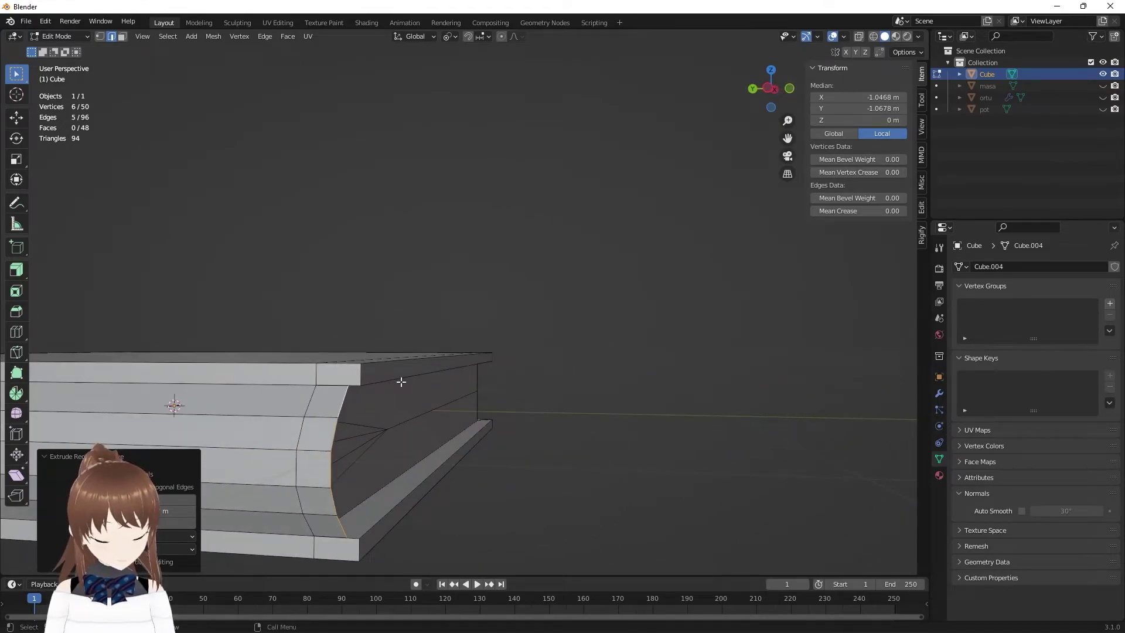
- Select the vertical edge loop at the end of the page block
scroll(401, 381, "up", 3)
scroll(434, 411, "up", 2)
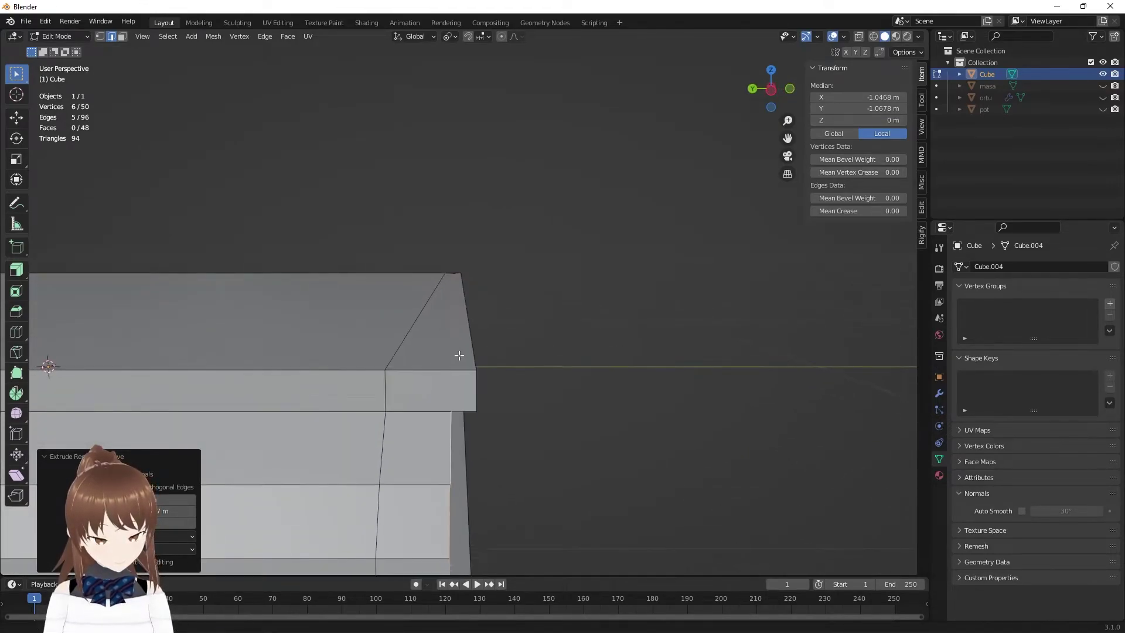
left_click(434, 411)
scroll(440, 414, "down", 3)
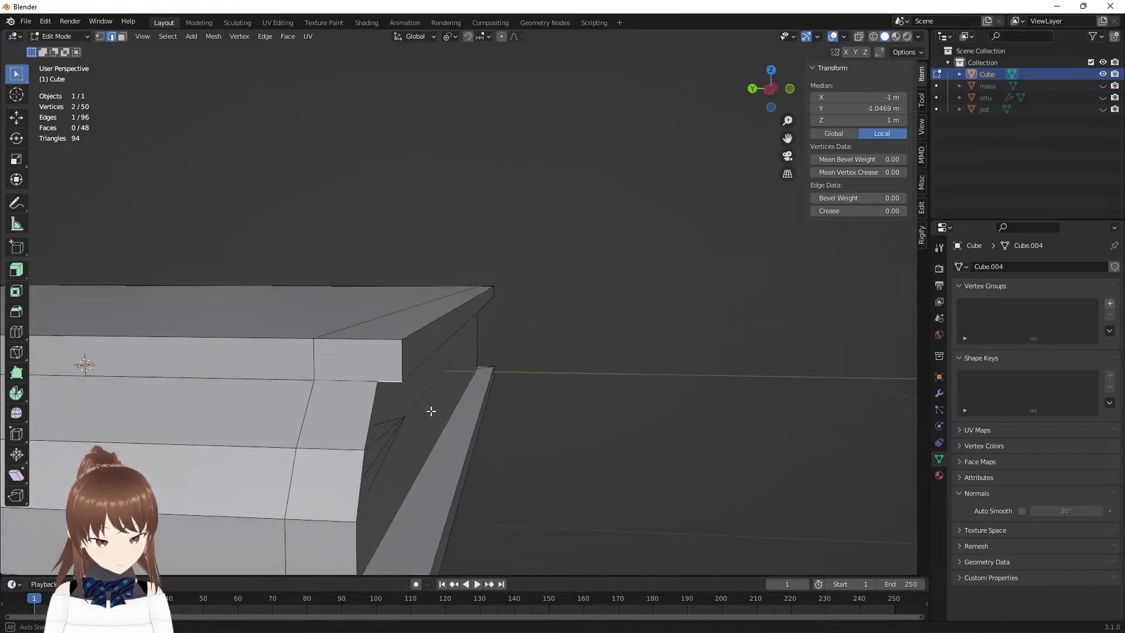
key("alt+a")
left_click(363, 381)
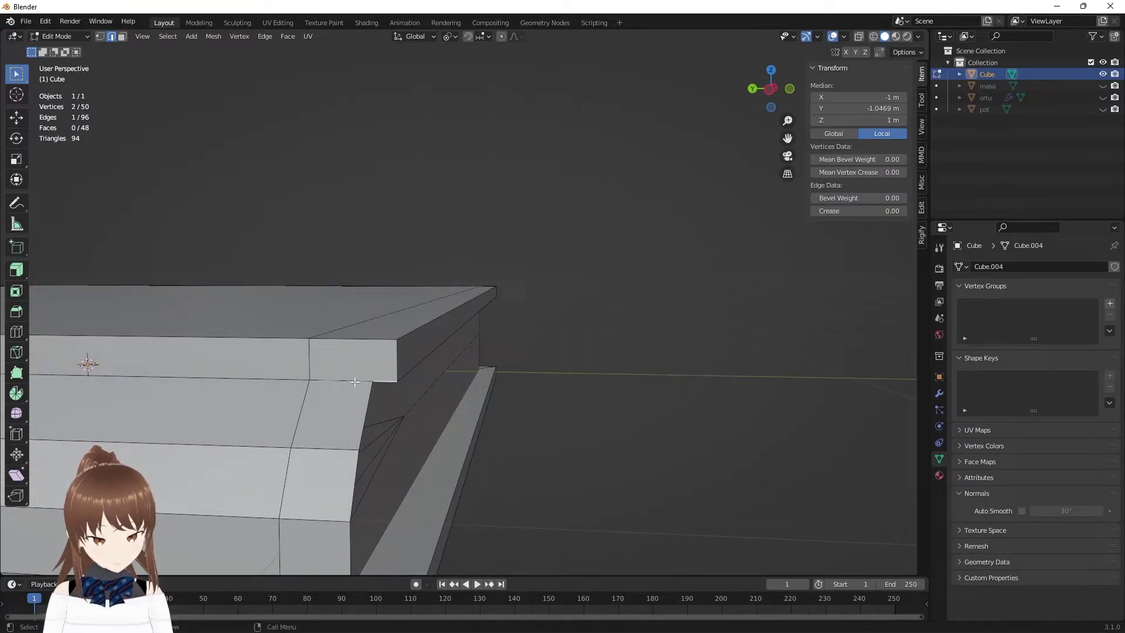
left_click(367, 404, "alt")
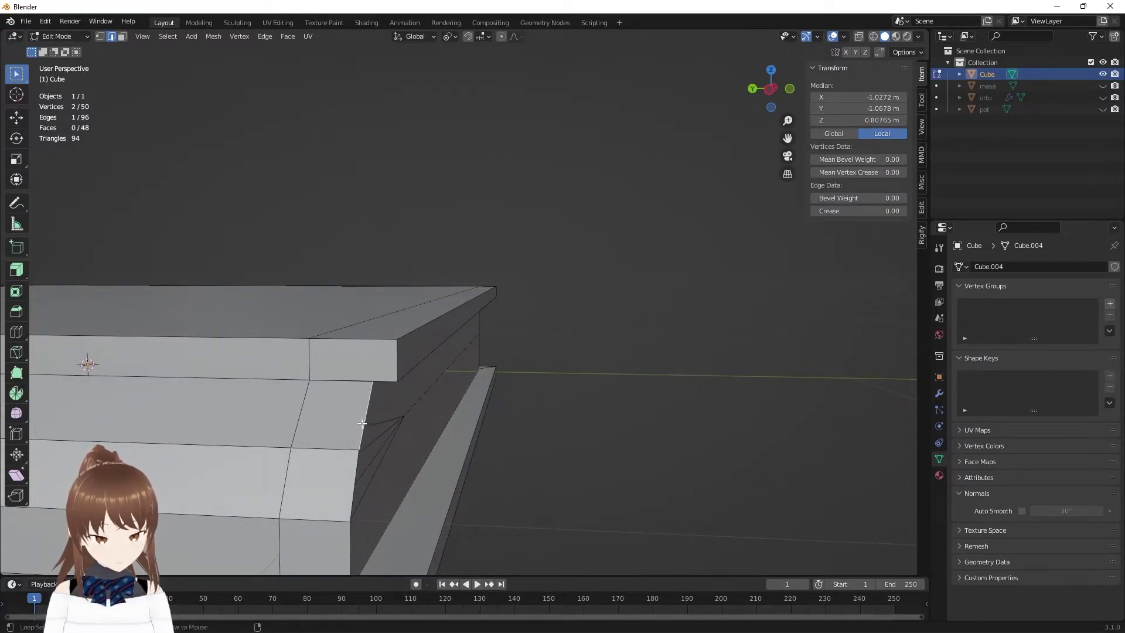
scroll(387, 474, "down", 3)
- In Left Orthographic view, move the end edge loop along Y flush with the cover
key("KP_7")
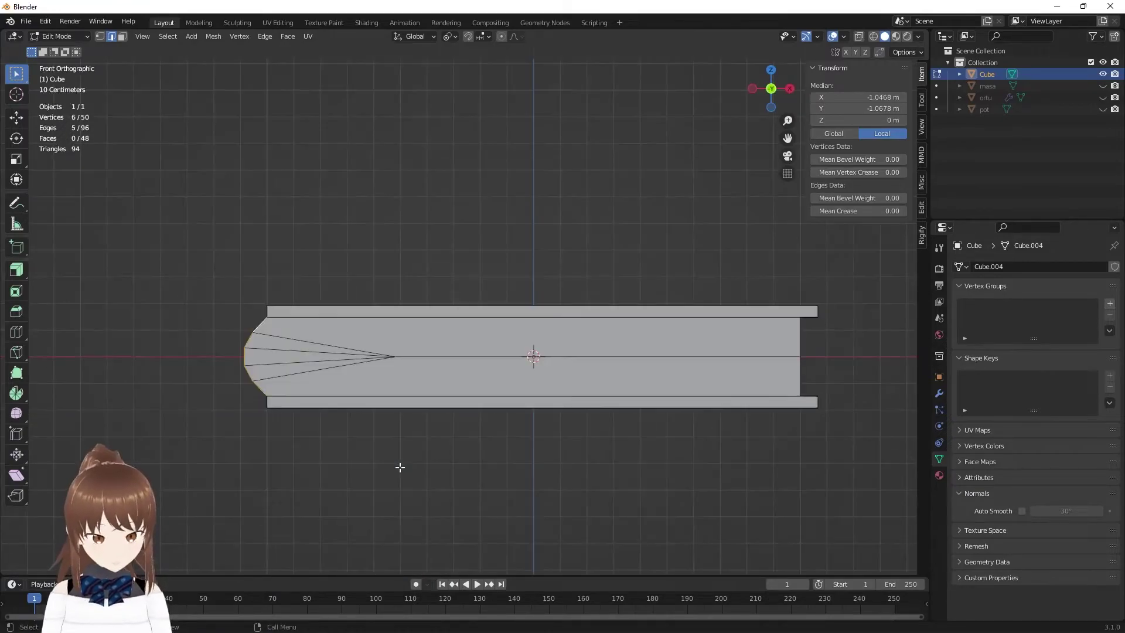
key("KP_3")
key("KP_1")
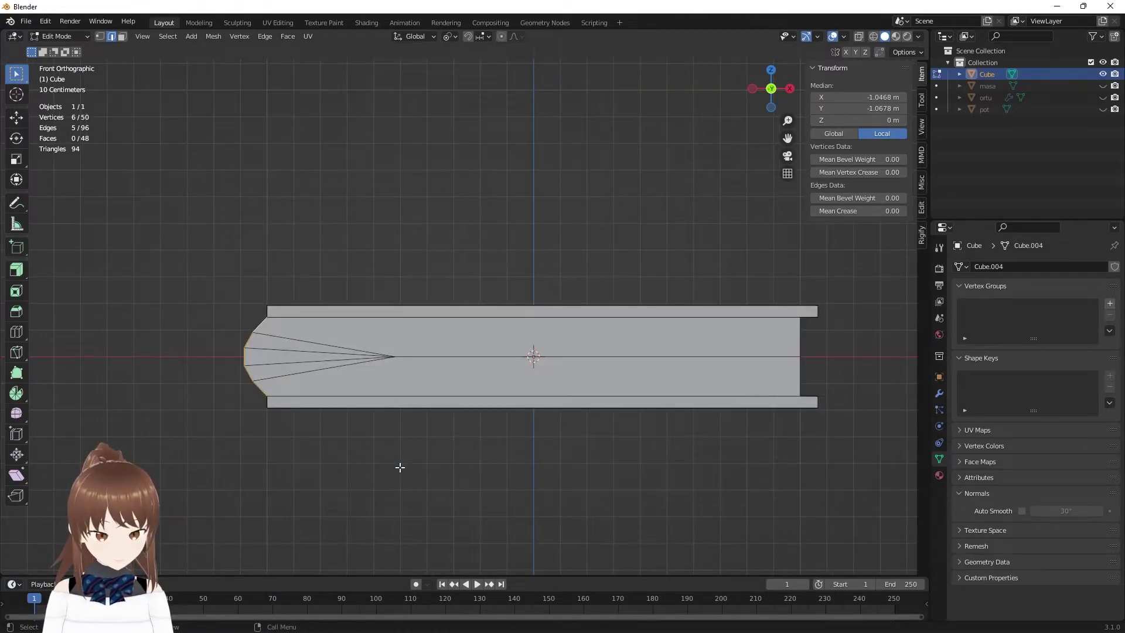
key("KP_7")
key("KP_1")
key("KP_3")
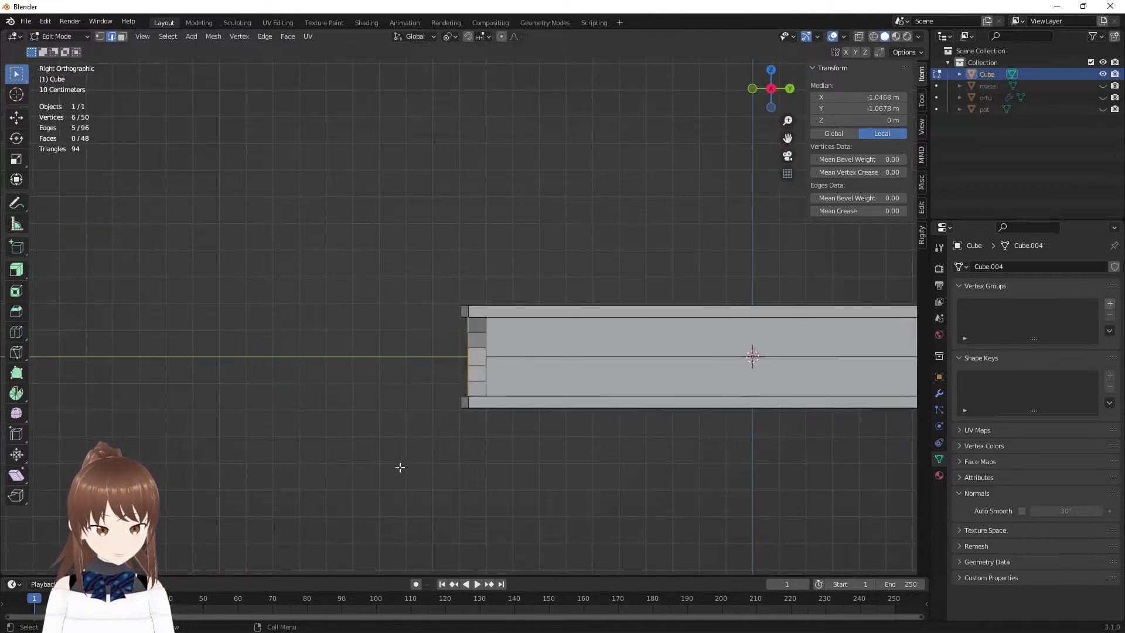
key("ctrl+KP_1")
key("ctrl+KP_3")
scroll(431, 465, "up", 4)
scroll(490, 447, "up", 5)
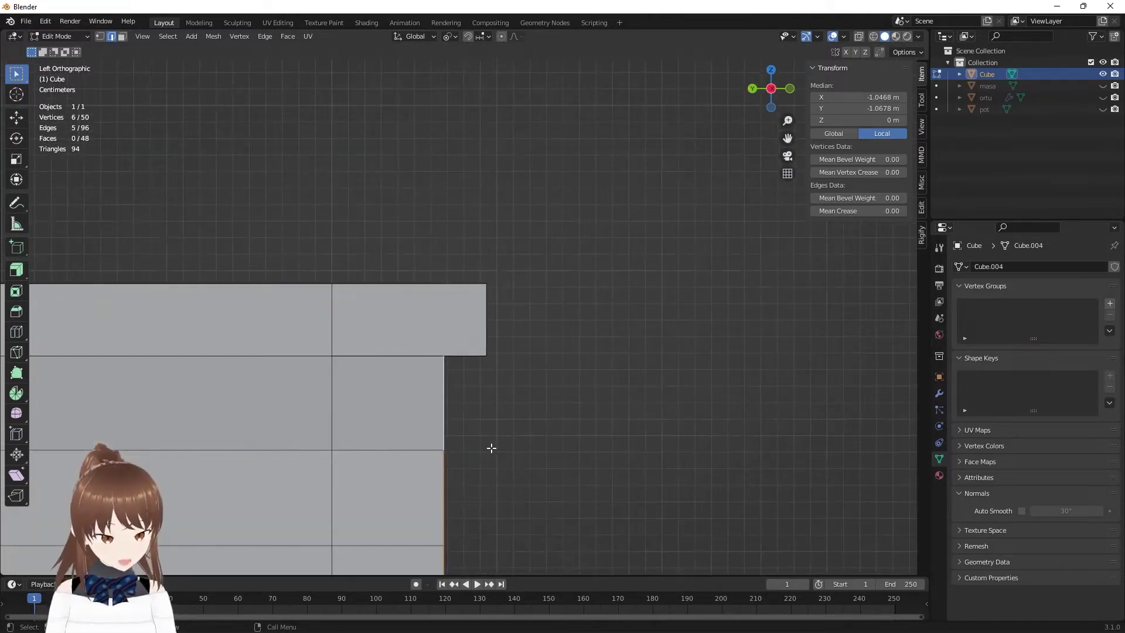
key("g")
key("y")
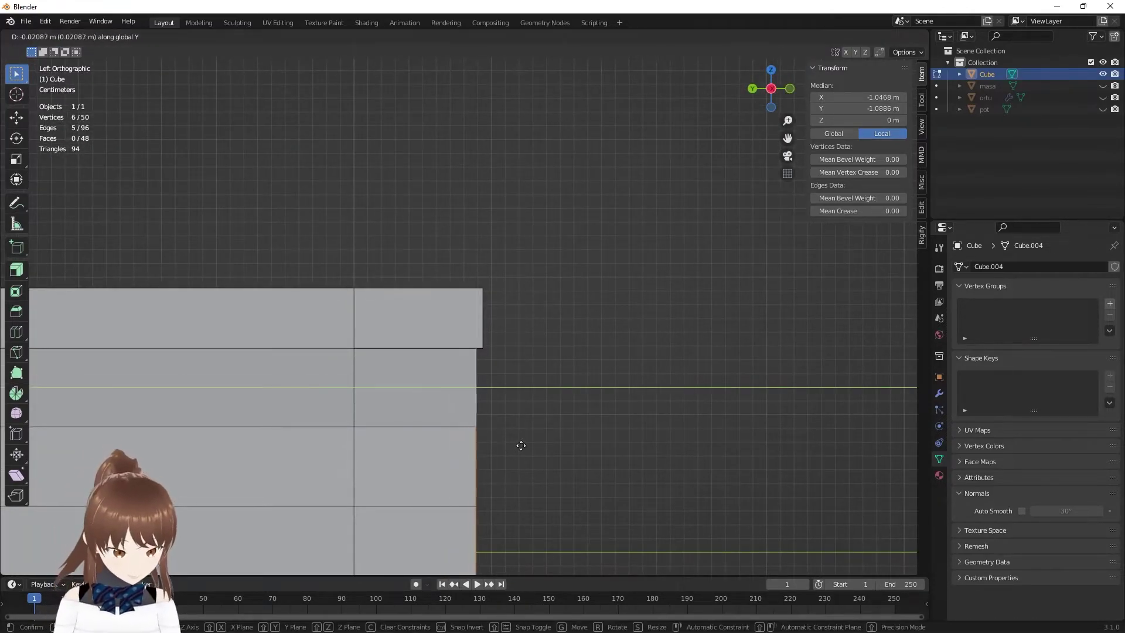
left_click(525, 445)
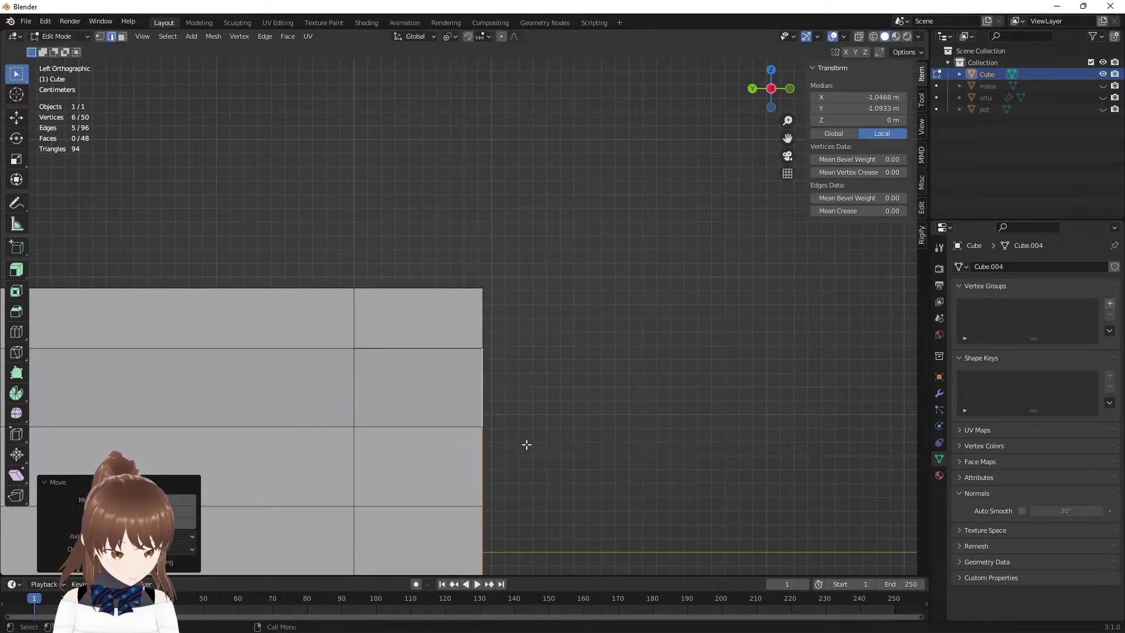
- Turn on X-ray to make the mesh see-through, then clear the selection
key("z")
left_click(456, 335)
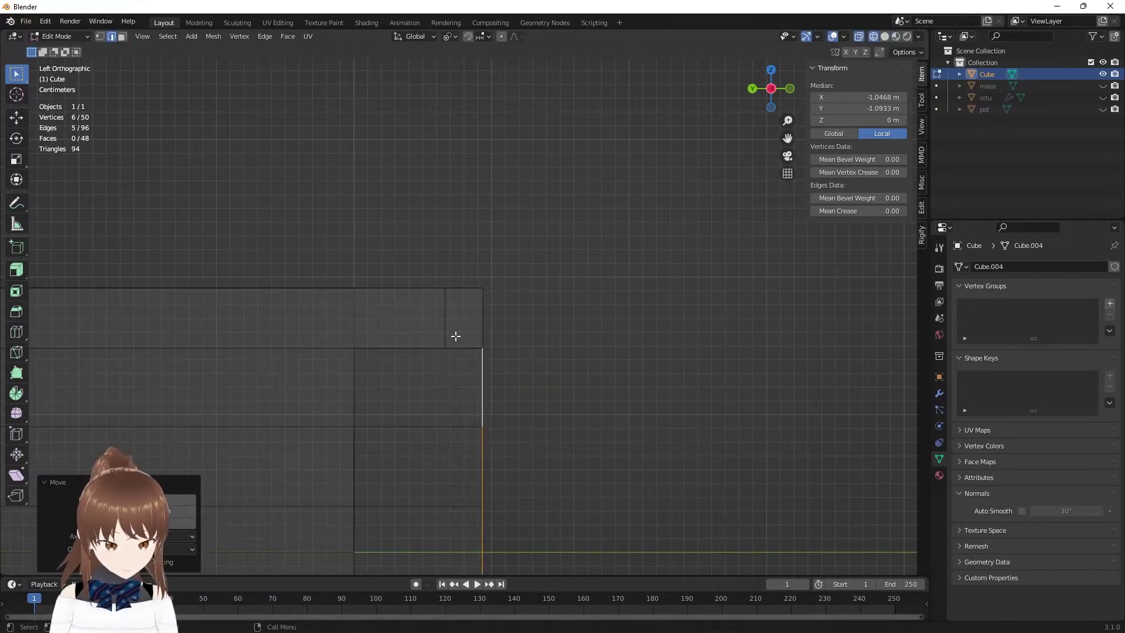
left_click(416, 346, "alt+shift")
mouse_move(469, 394)
middle_mouse_down()
mouse_move(444, 402)
mouse_move(560, 409)
middle_mouse_up()
key("alt+a")
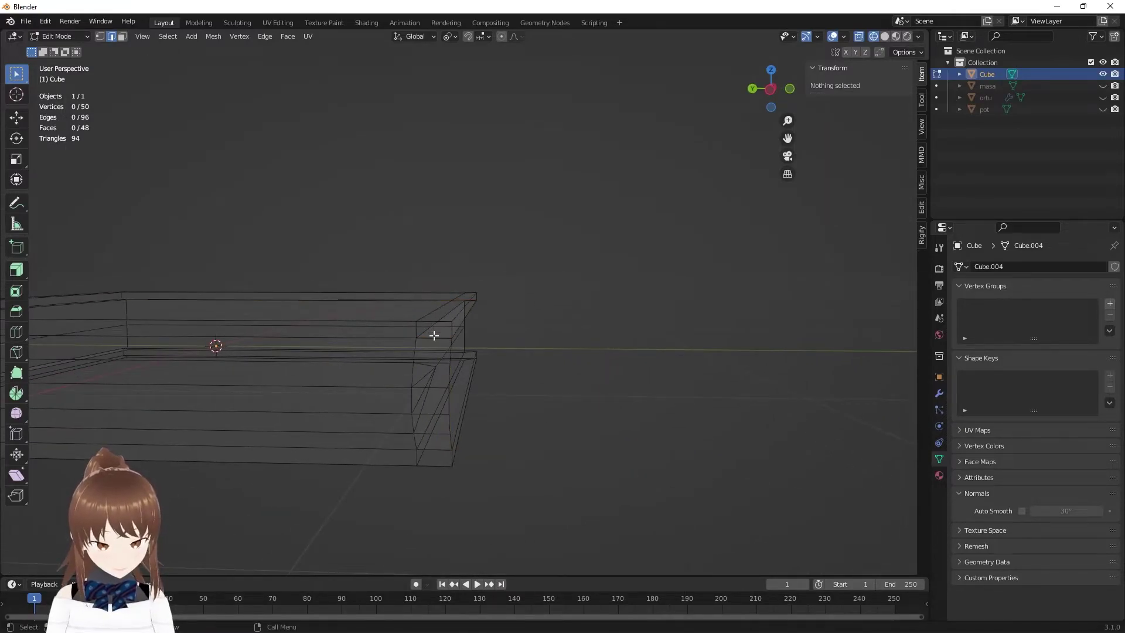
- Try merging two edges at the book's end, then undo the merge
left_click_drag(434, 335, 451, 346)
middle_click_drag(467, 443, 468, 454)
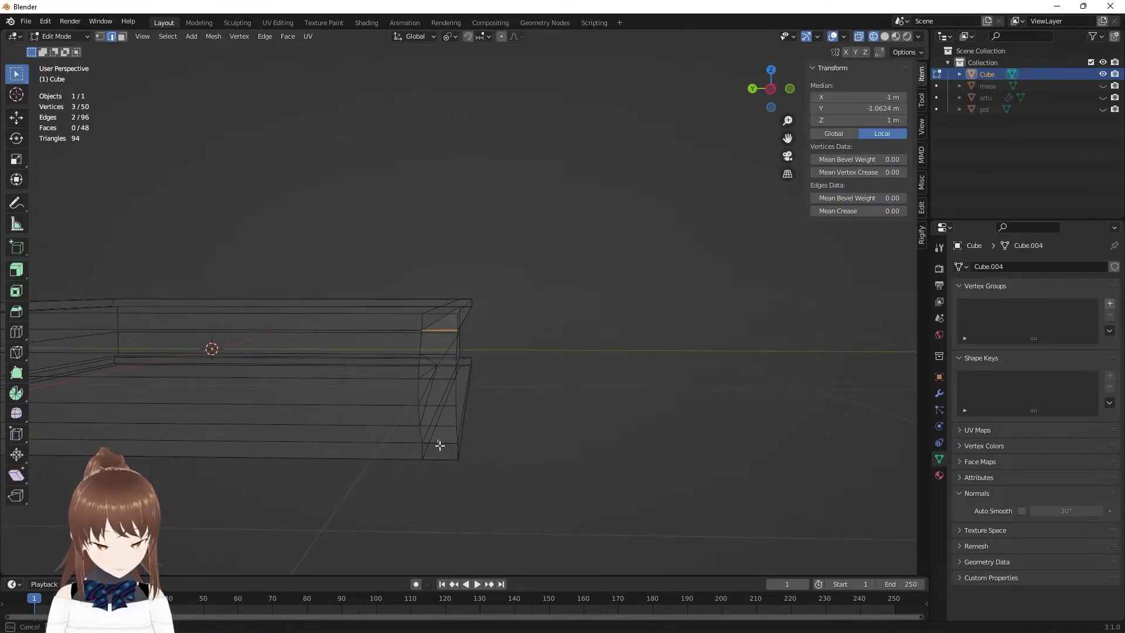
mouse_move(466, 458)
middle_mouse_down()
mouse_move(477, 434)
mouse_move(354, 437)
mouse_move(223, 389)
mouse_move(226, 354)
mouse_move(213, 359)
mouse_move(307, 359)
mouse_move(423, 470)
mouse_move(445, 445)
middle_mouse_up()
left_click(381, 432)
left_click(442, 450, "shift")
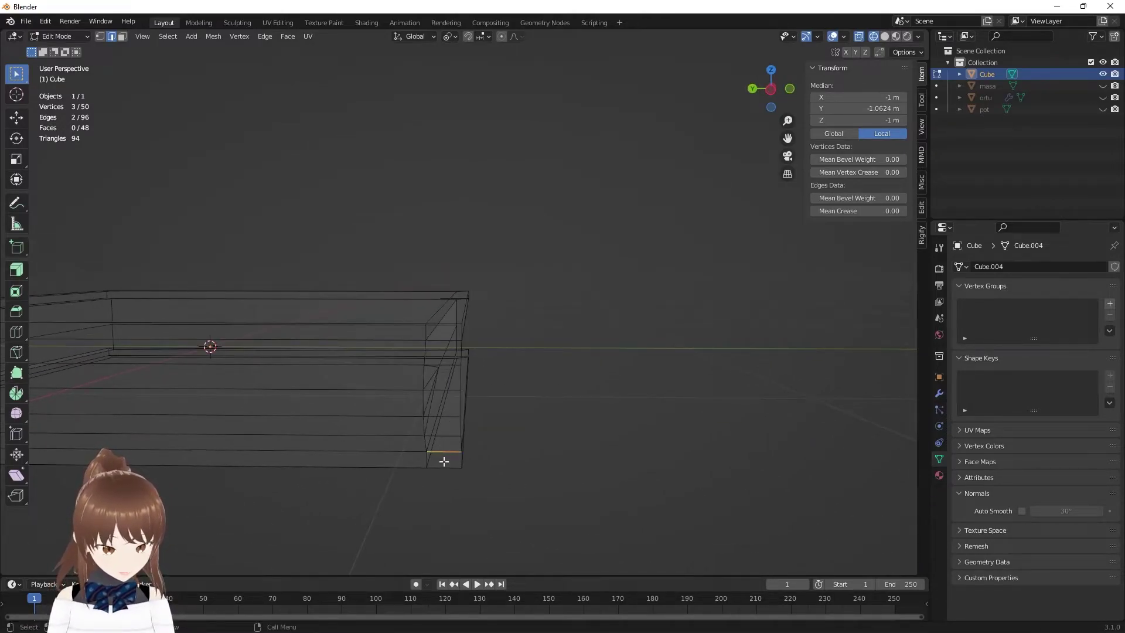
key("F3")
type("mer")
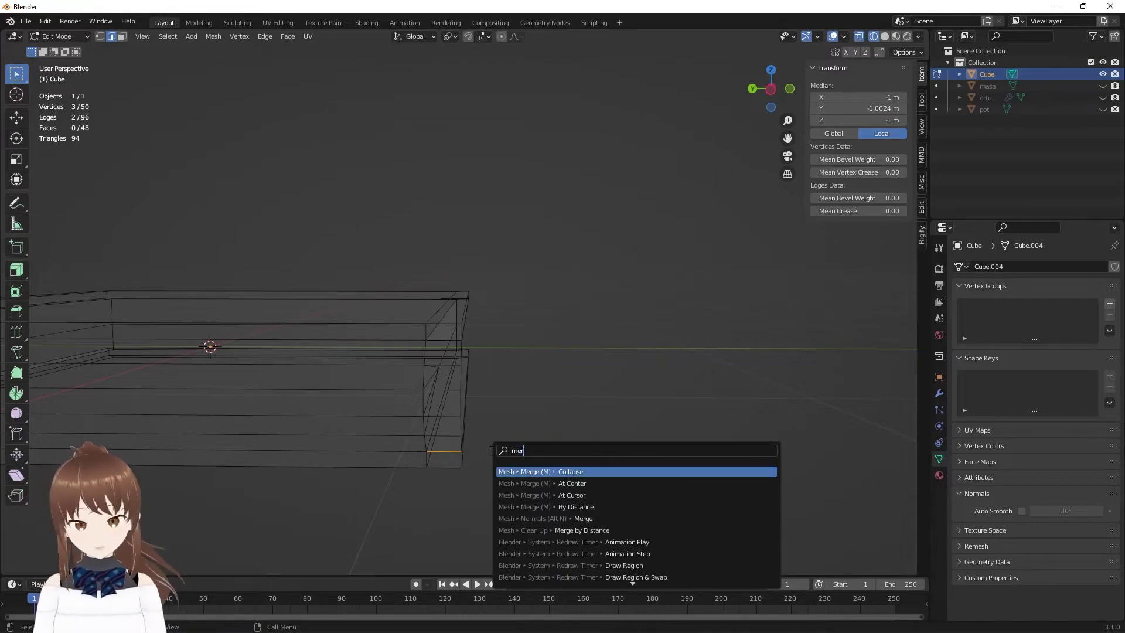
key("Return")
key("ctrl+z")
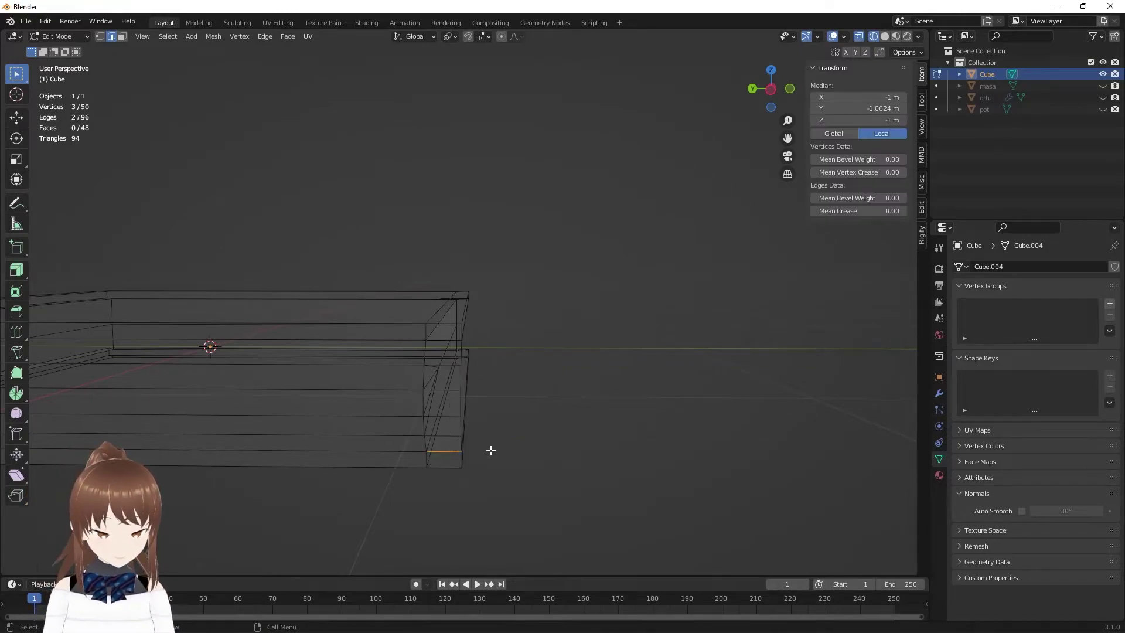
key("F3")
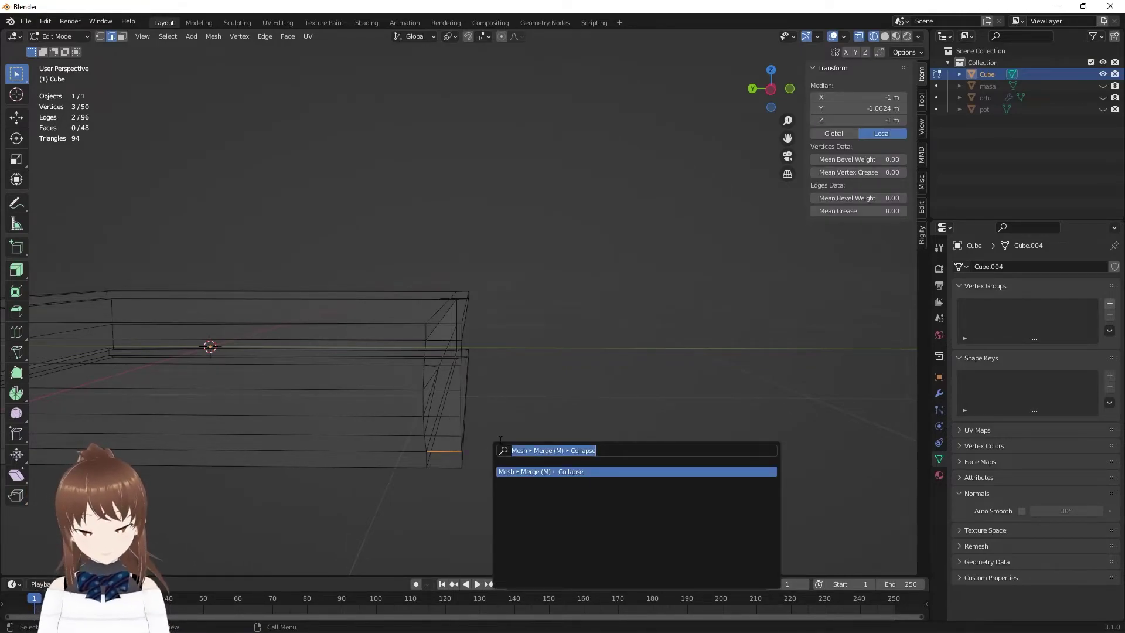
key("Escape")
- Collapse the first pair of corner vertices into one with Merge > Collapse
scroll(473, 474, "up", 4)
middle_click_drag(467, 435, 447, 403)
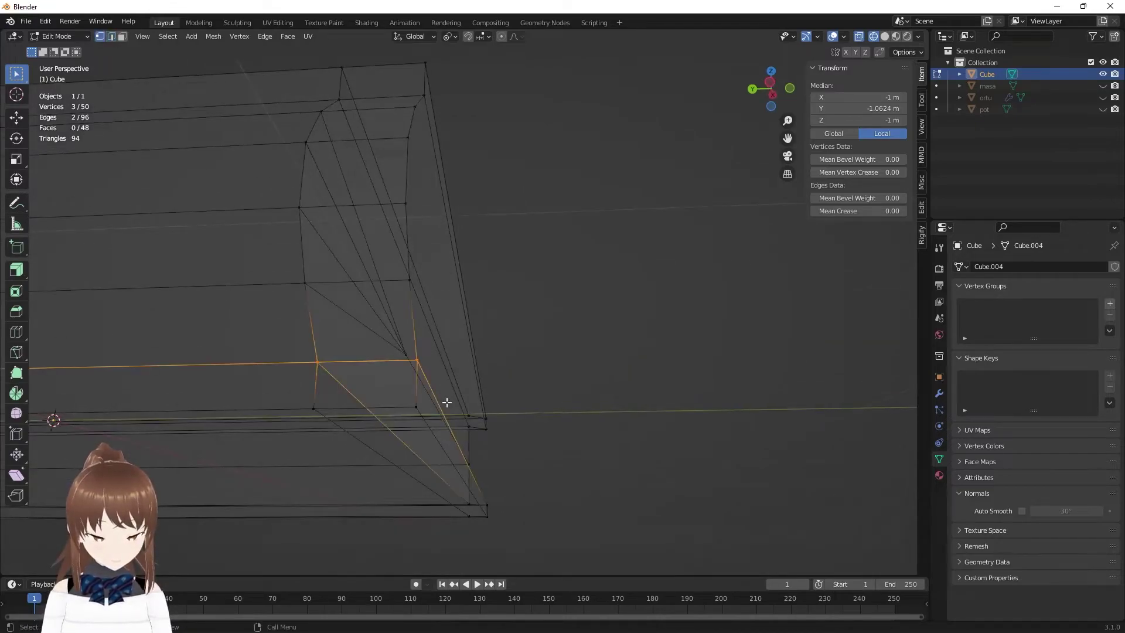
left_click_drag(427, 369, 428, 371)
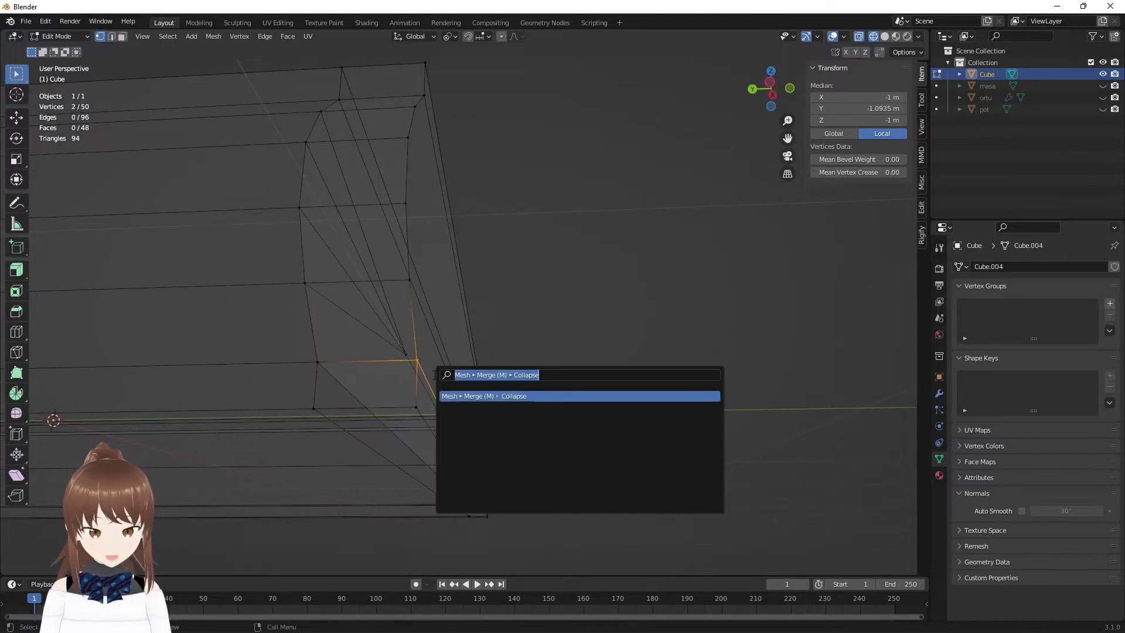
key("F3")
type("mer")
key("Return")
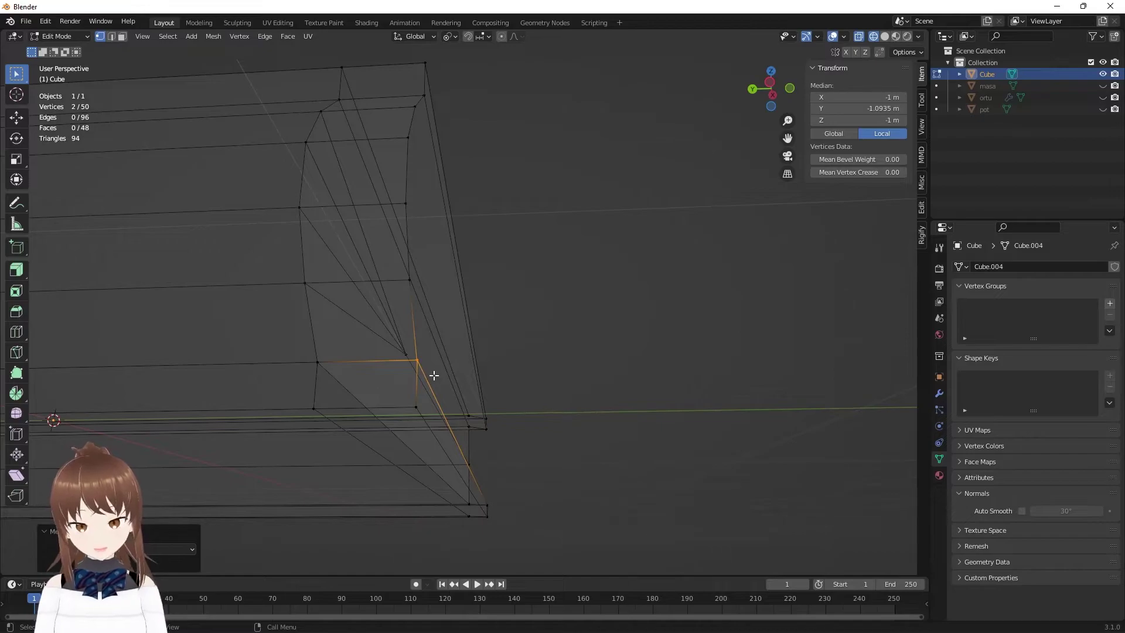
- Switch to Wireframe shading and collapse the matching corner vertex pair into one point
left_click_drag(323, 369, 323, 369)
middle_click_drag(324, 369, 359, 374)
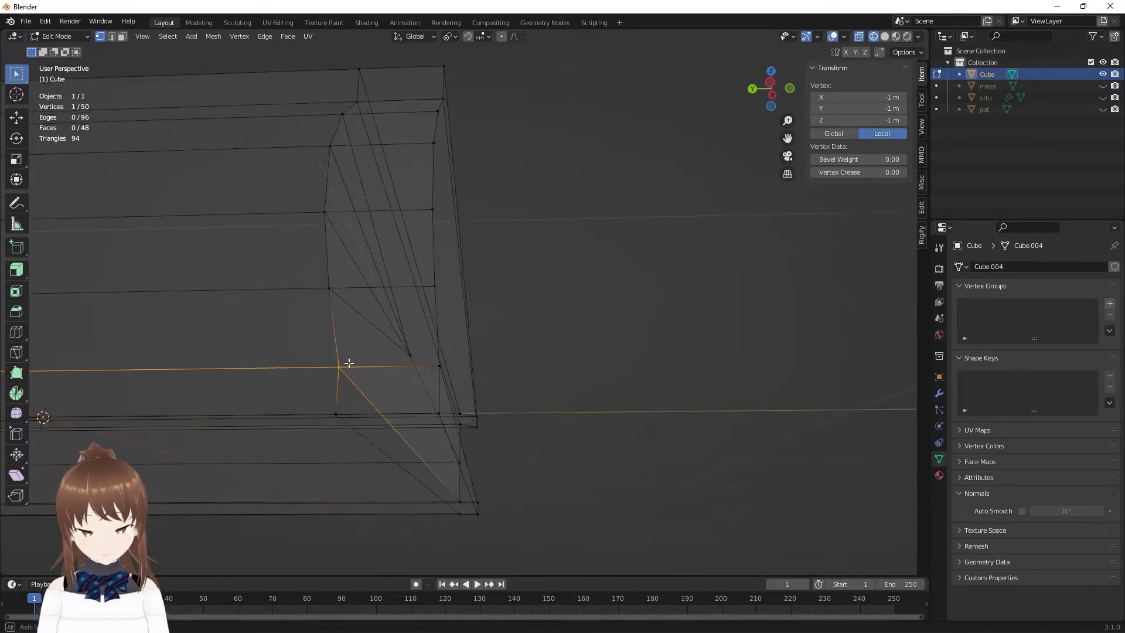
key("z")
left_click(408, 433)
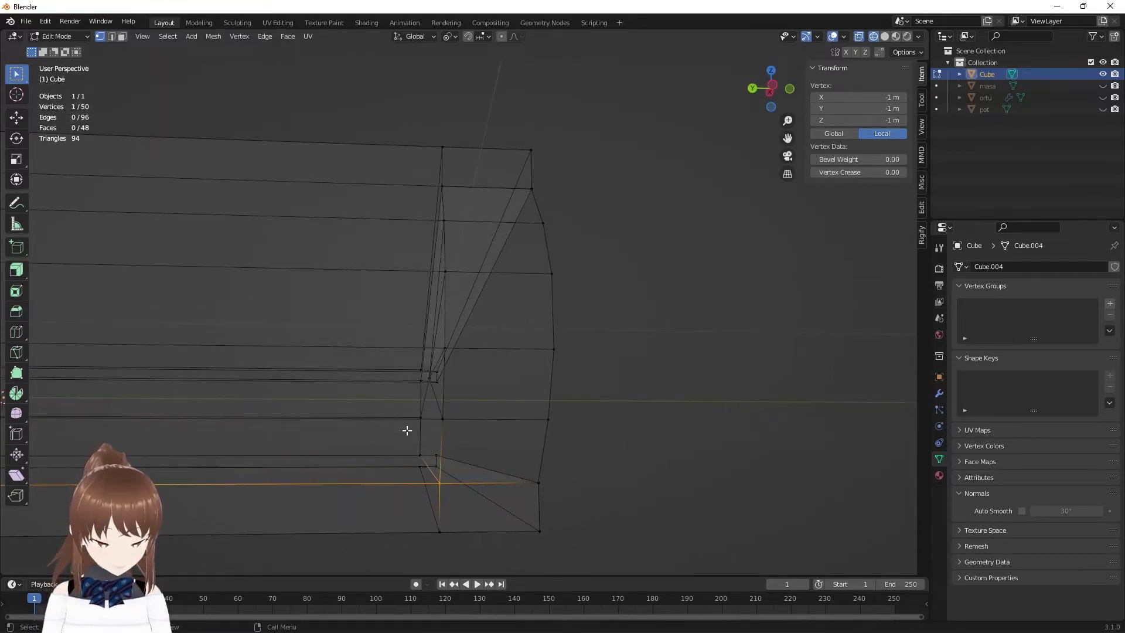
middle_click_drag(409, 429, 440, 341)
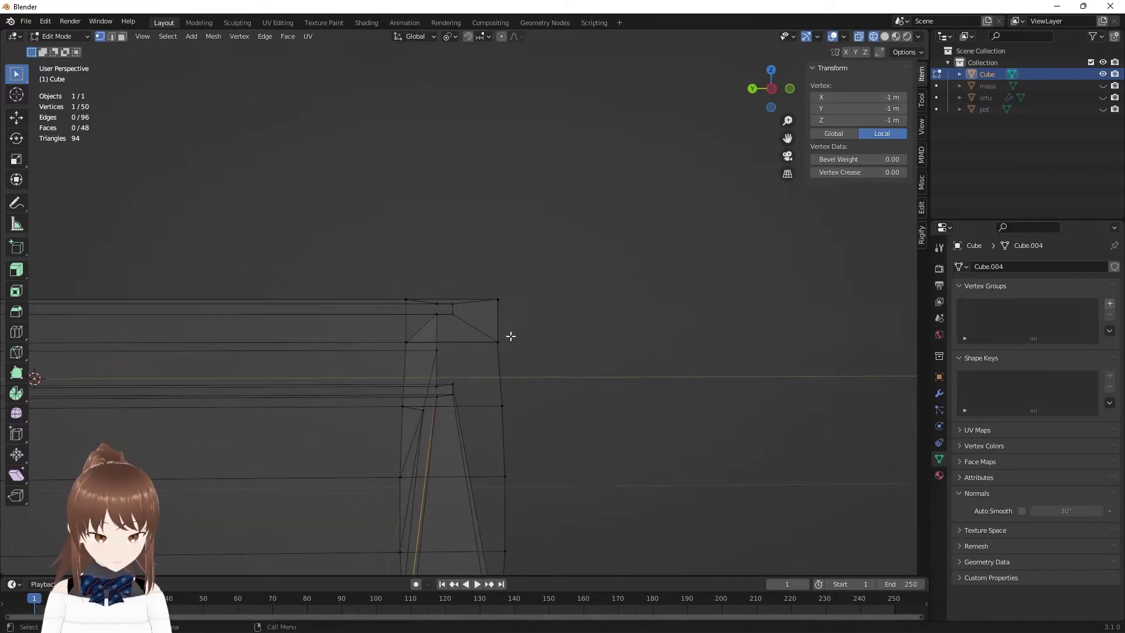
left_click_drag(472, 325, 526, 360)
key("F3")
key("Return")
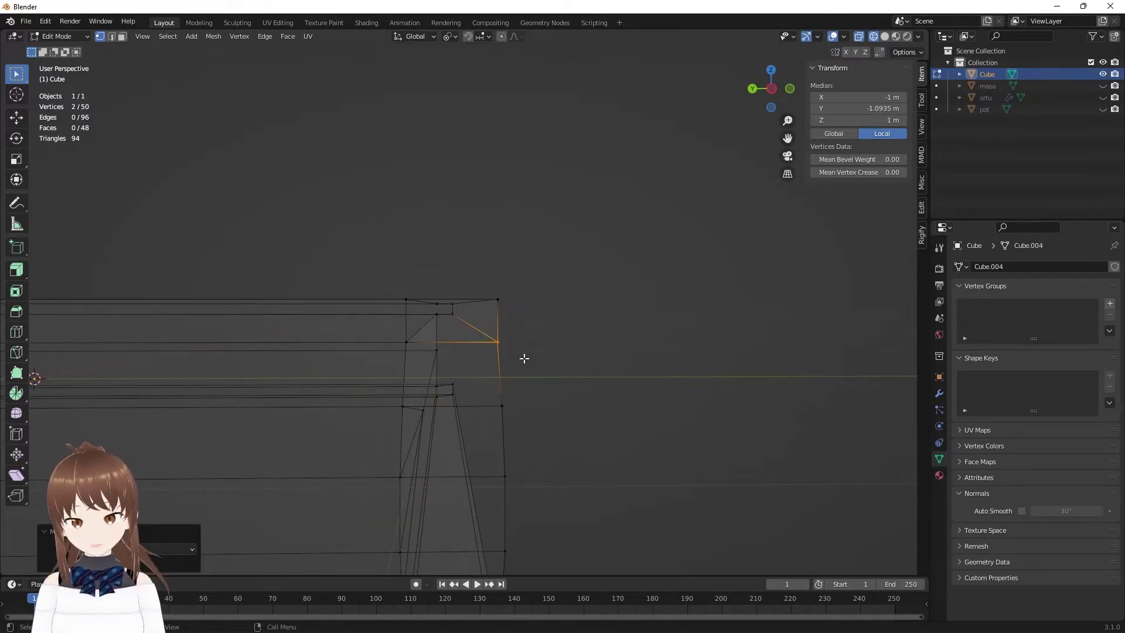
mouse_move(522, 359)
middle_mouse_down()
mouse_move(460, 386)
mouse_move(478, 404)
mouse_move(455, 401)
mouse_move(447, 414)
mouse_move(520, 327)
mouse_move(518, 363)
middle_mouse_up()
scroll(518, 363, "up", 3)
key("ctrl+r")
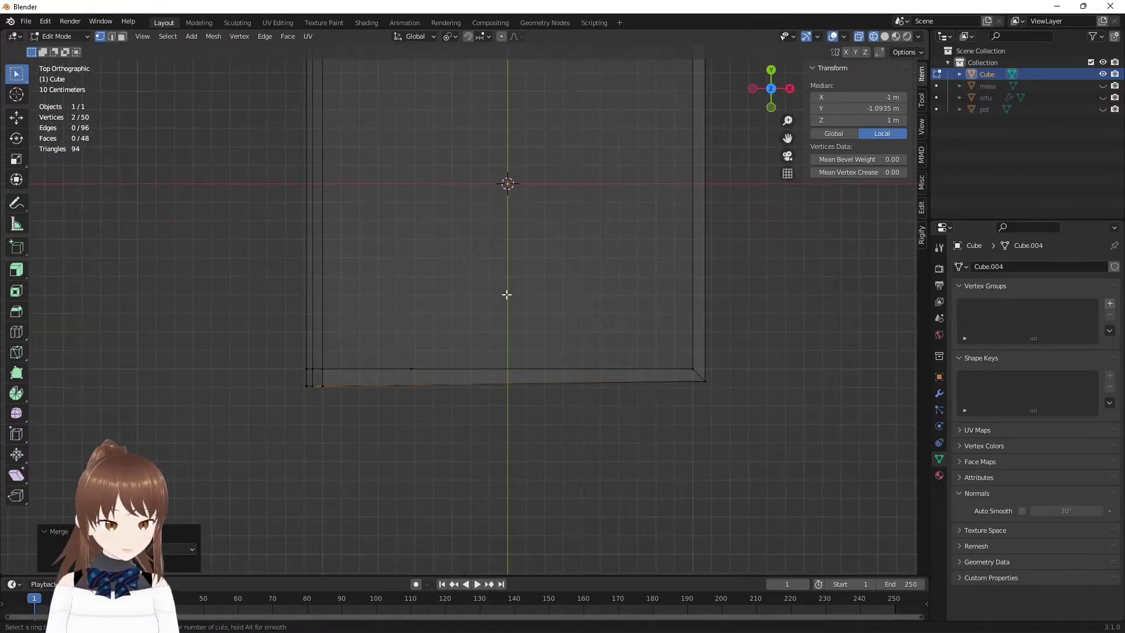
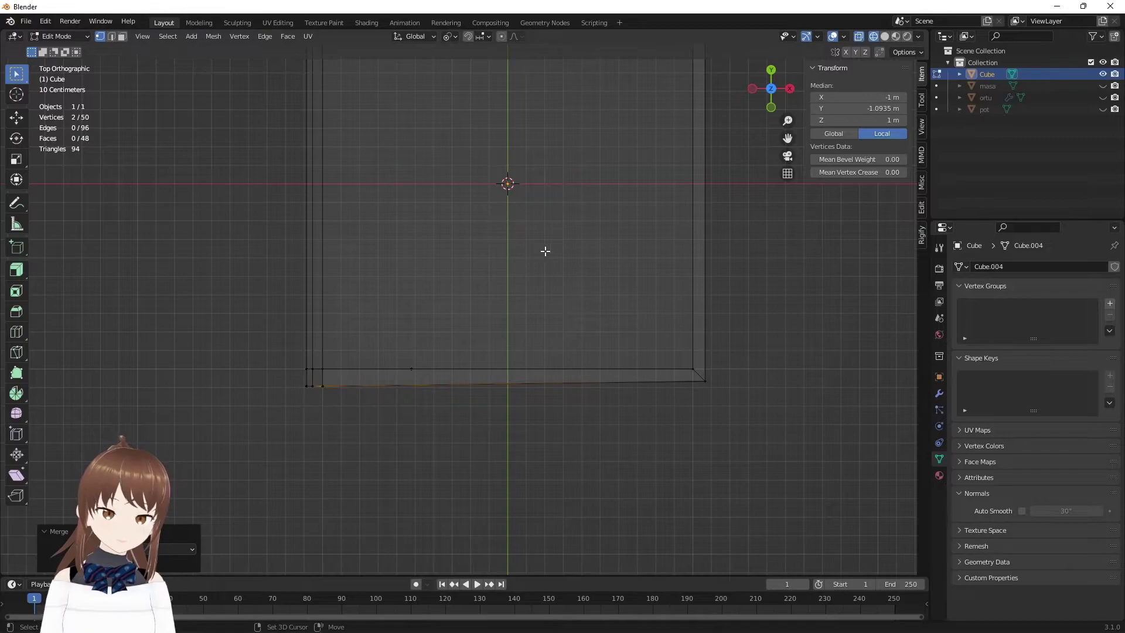
- Try a first loop cut through the square book mesh, then undo it
key("Home")
key("ctrl+r")
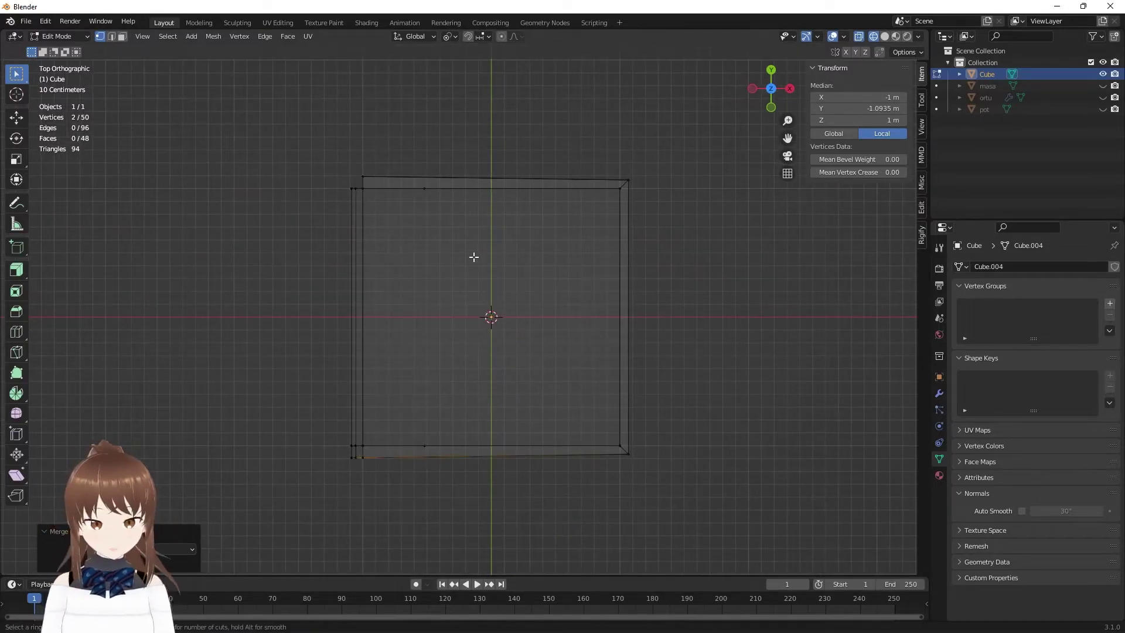
left_click(445, 199)
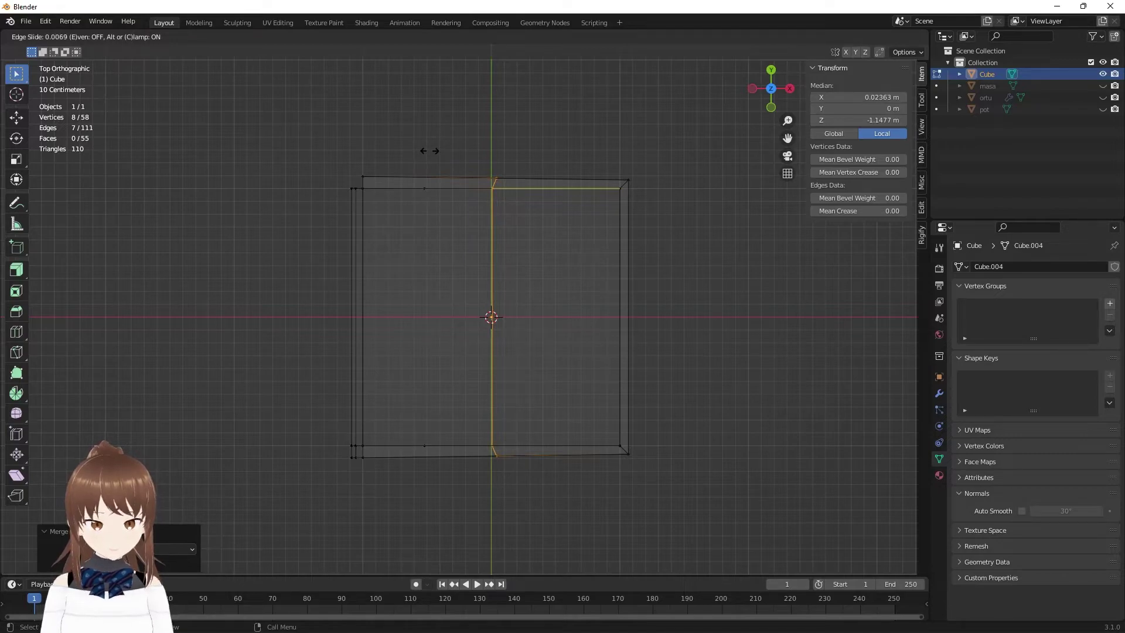
left_click(429, 150)
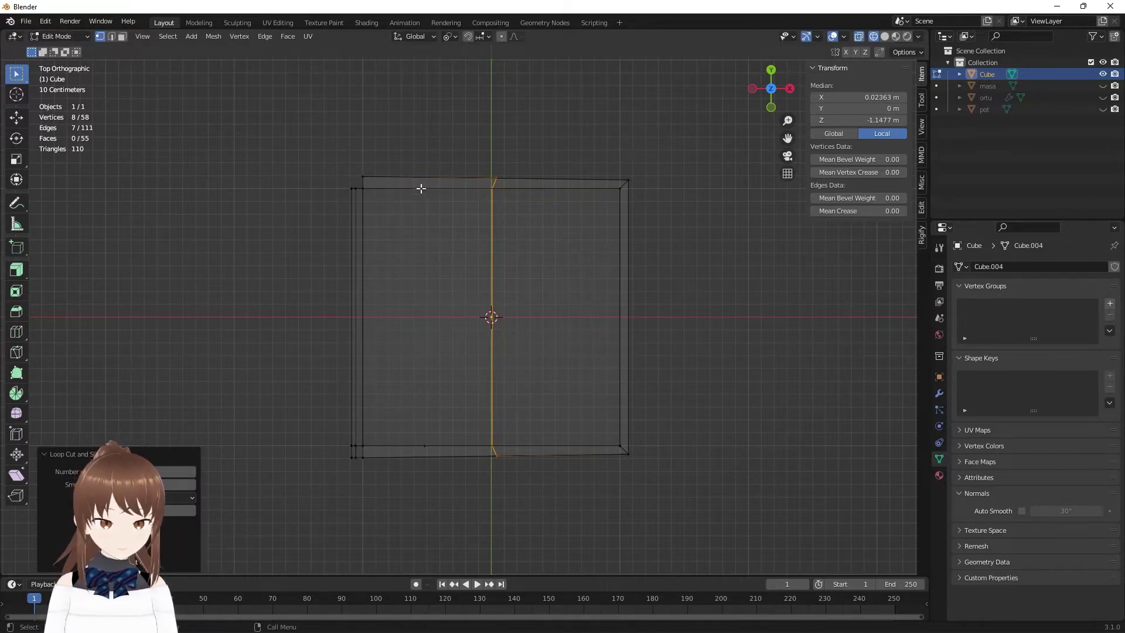
scroll(421, 188, "up", 2)
key("ctrl+z")
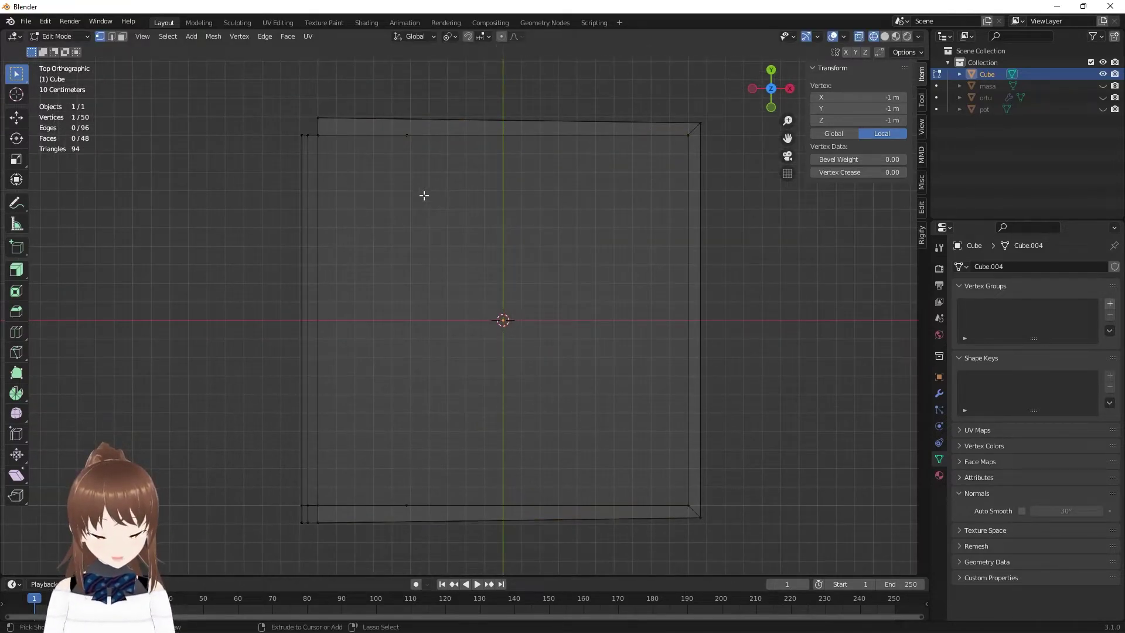
scroll(423, 194, "down", 3)
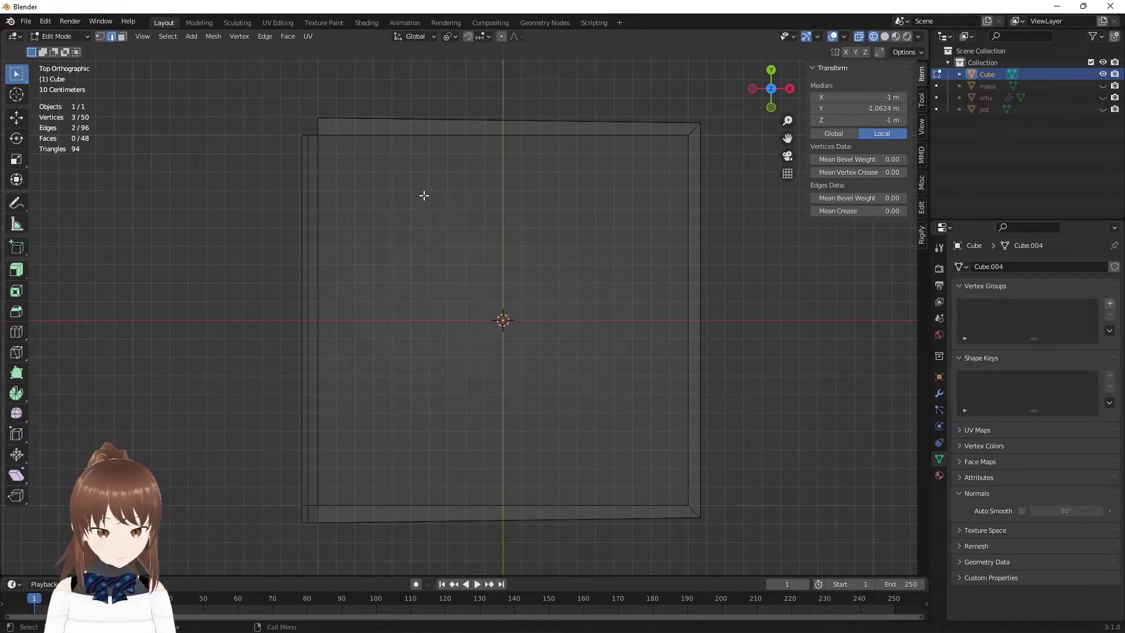
left_click(625, 246)
middle_click_drag(628, 245, 615, 247, "shift")
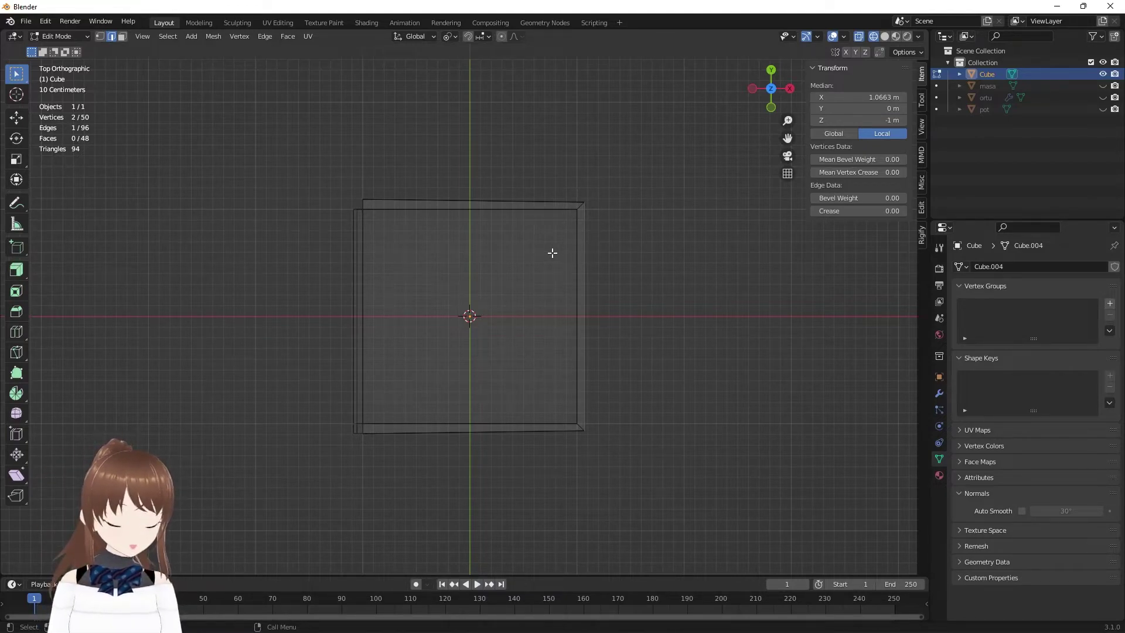
- Add a centred horizontal edge loop across the middle and box-select the top-half vertices
key("ctrl+r")
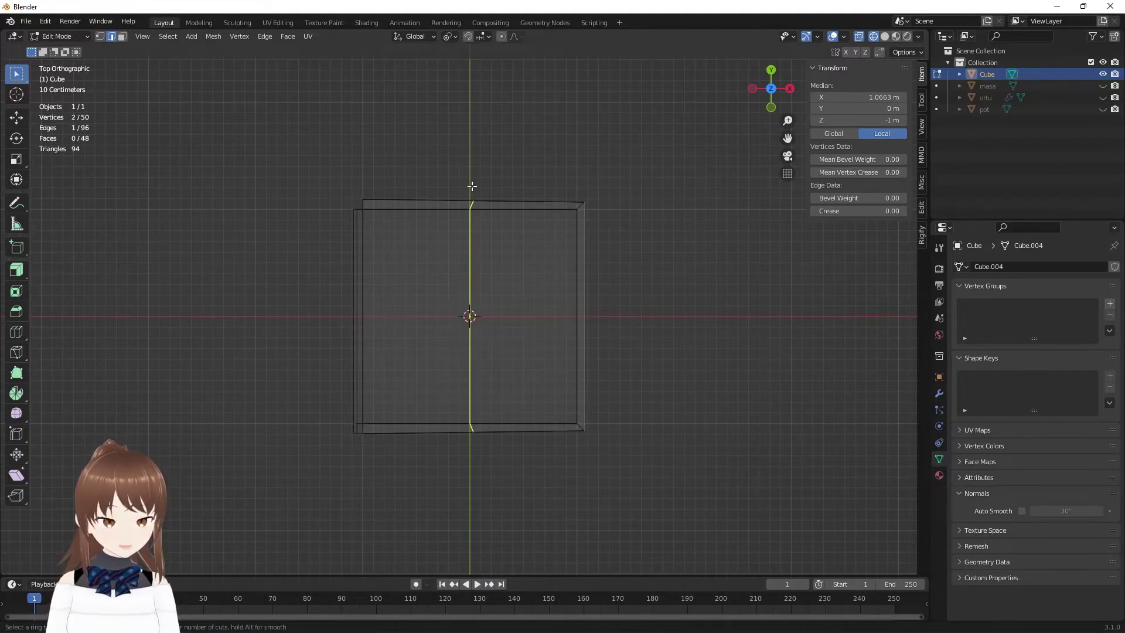
left_click(472, 186)
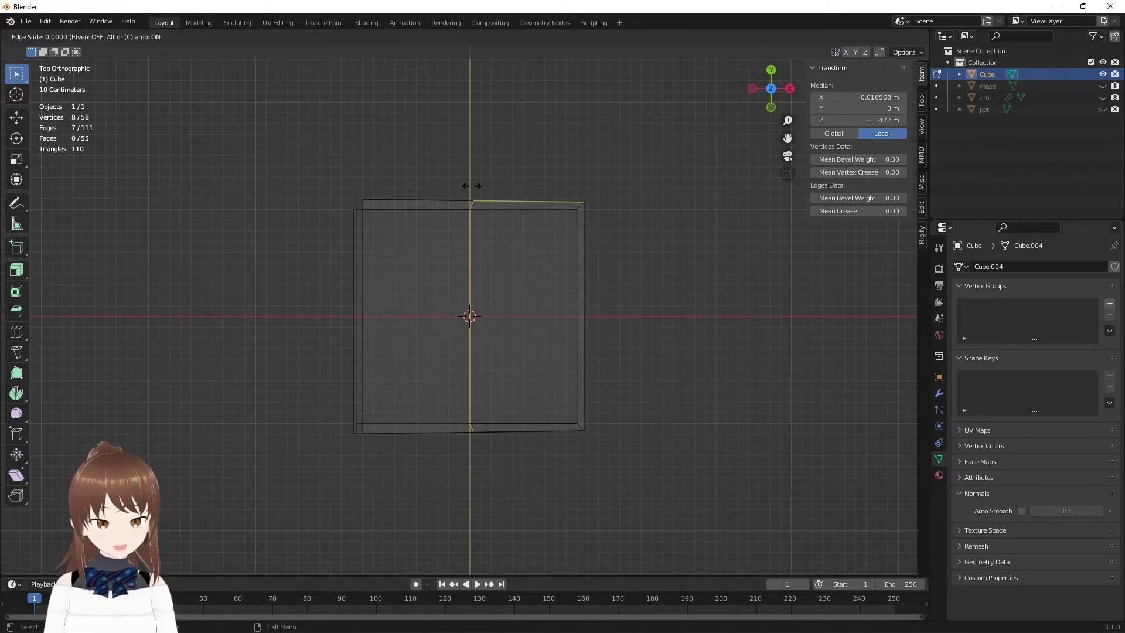
right_click(496, 326)
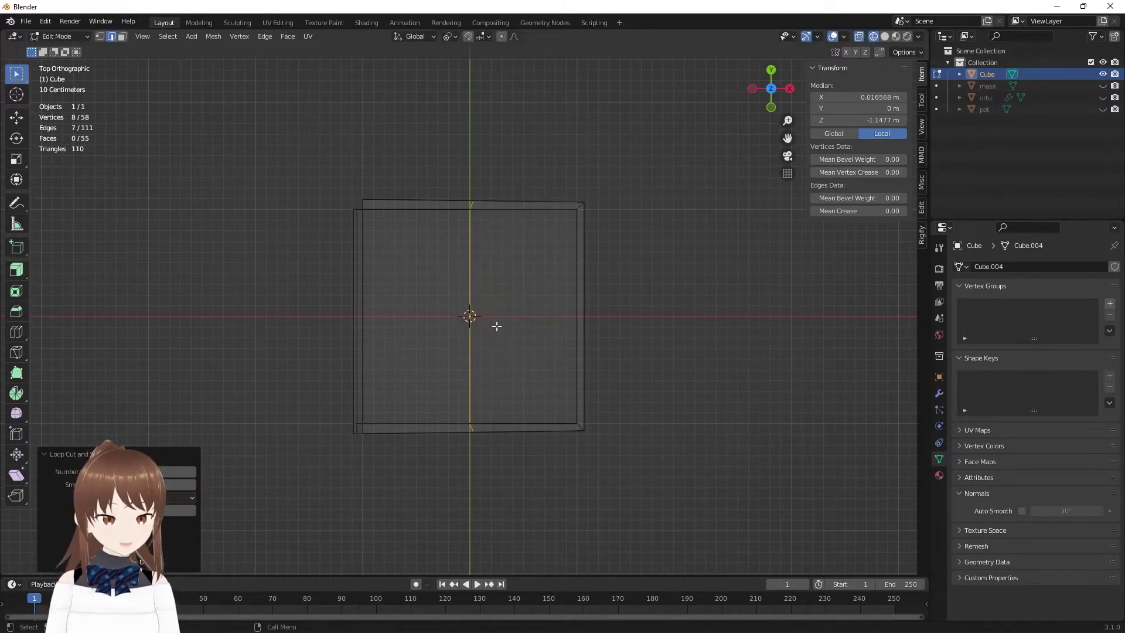
key("ctrl+z")
key("ctrl+r")
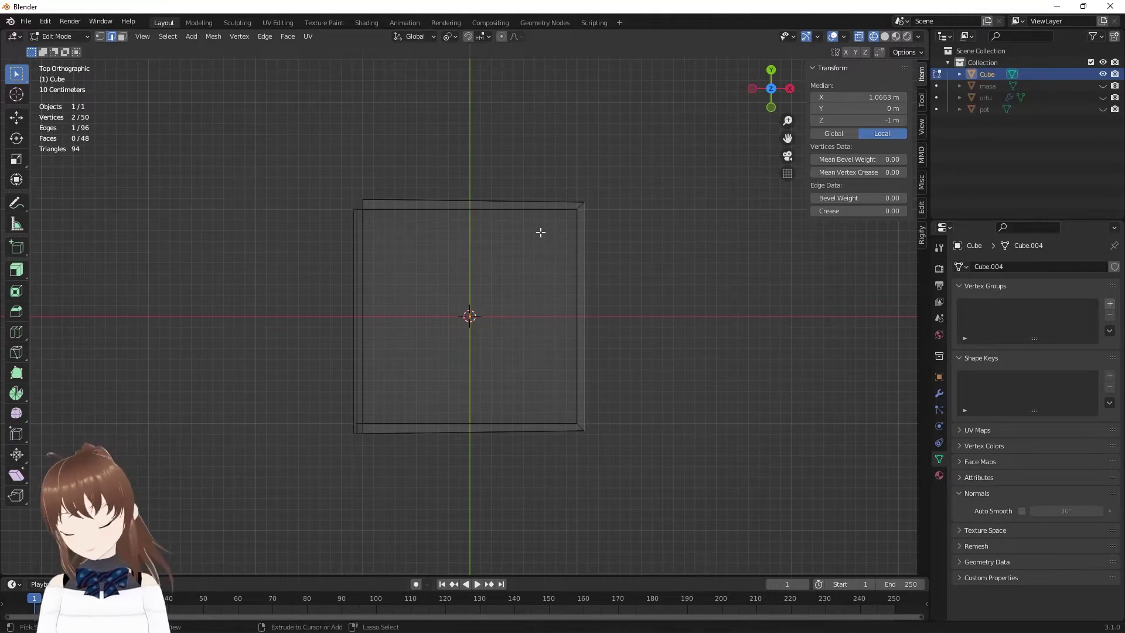
left_click(556, 306)
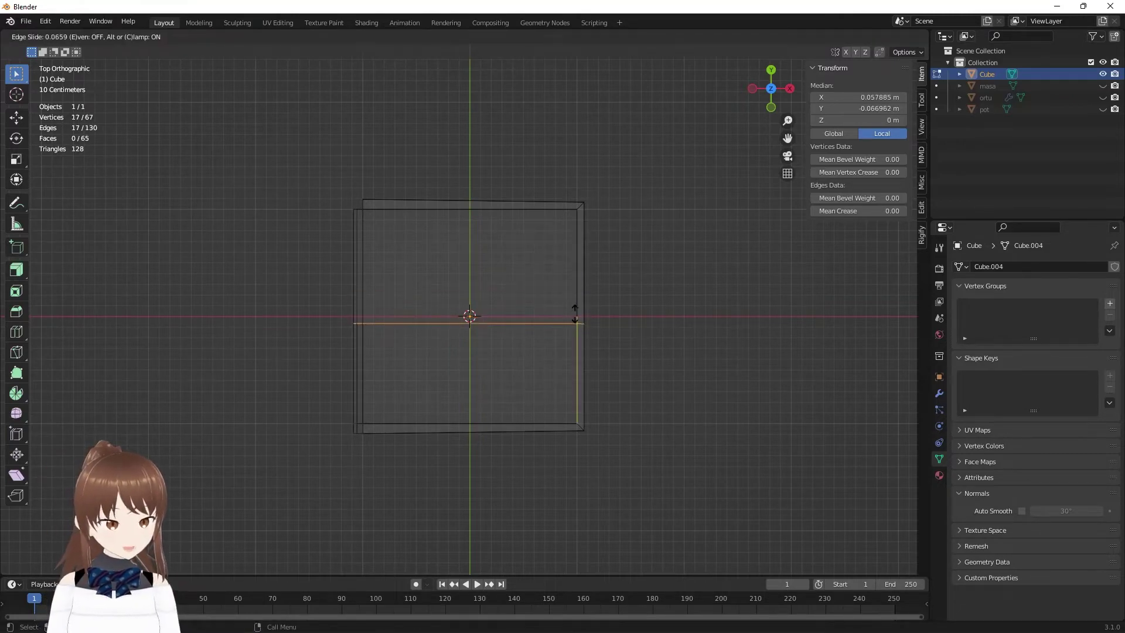
right_click(619, 259)
key("ctrl+Tab")
left_click(218, 191)
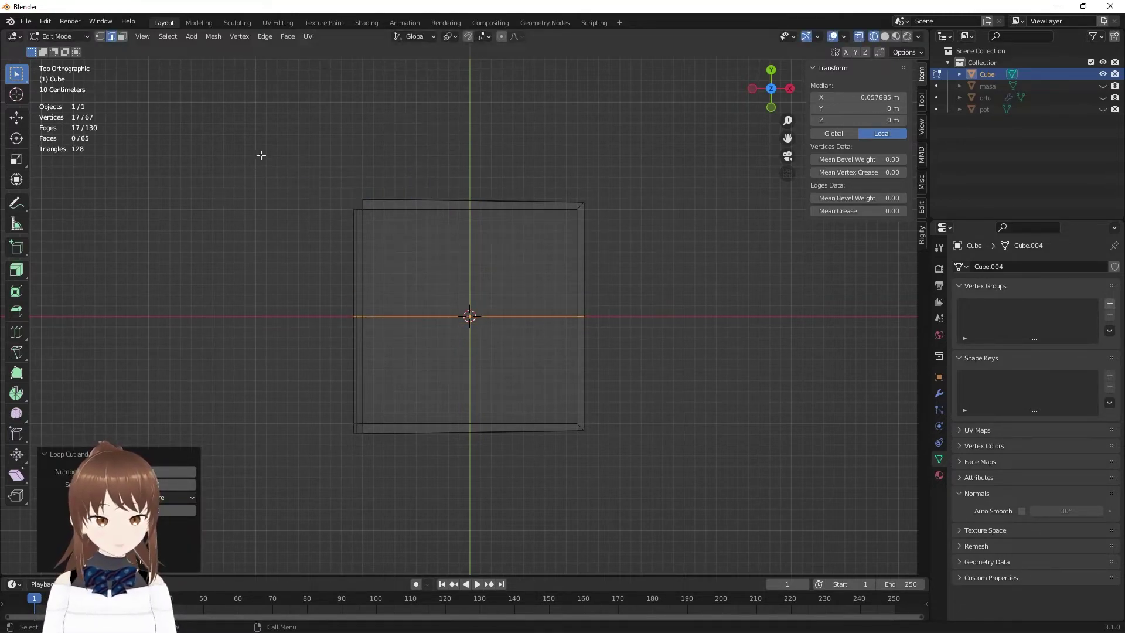
left_click_drag(232, 140, 740, 222)
- Delete the vertices of the mesh's top half
key("x")
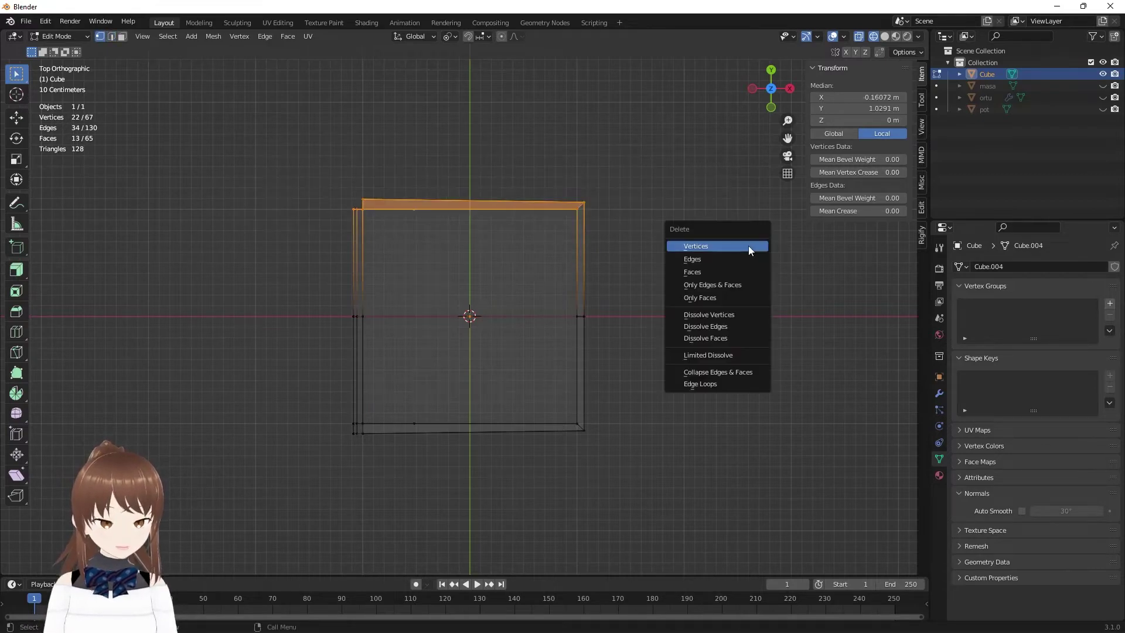
left_click(751, 250)
left_click(408, 418)
mouse_move(408, 418)
middle_mouse_down()
mouse_move(429, 347)
mouse_move(419, 318)
mouse_move(419, 367)
mouse_move(482, 406)
mouse_move(534, 404)
mouse_move(502, 359)
mouse_move(487, 367)
mouse_move(515, 375)
middle_mouse_up()
- Add a Mirror modifier mirroring only along the Y axis
left_click(939, 394)
left_click(995, 267)
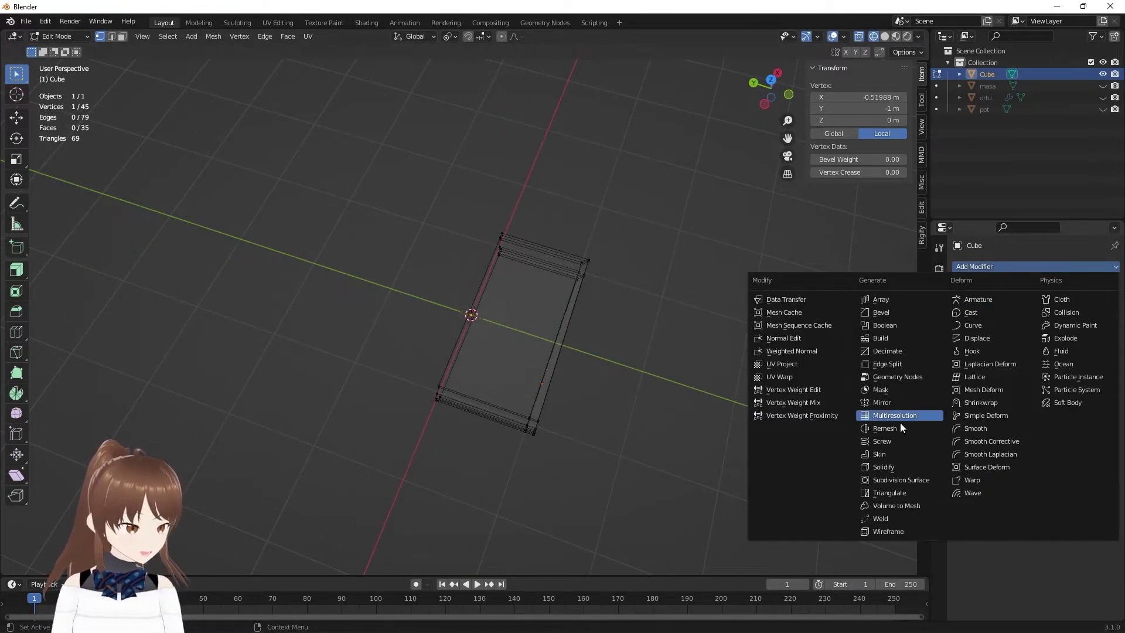
left_click(892, 402)
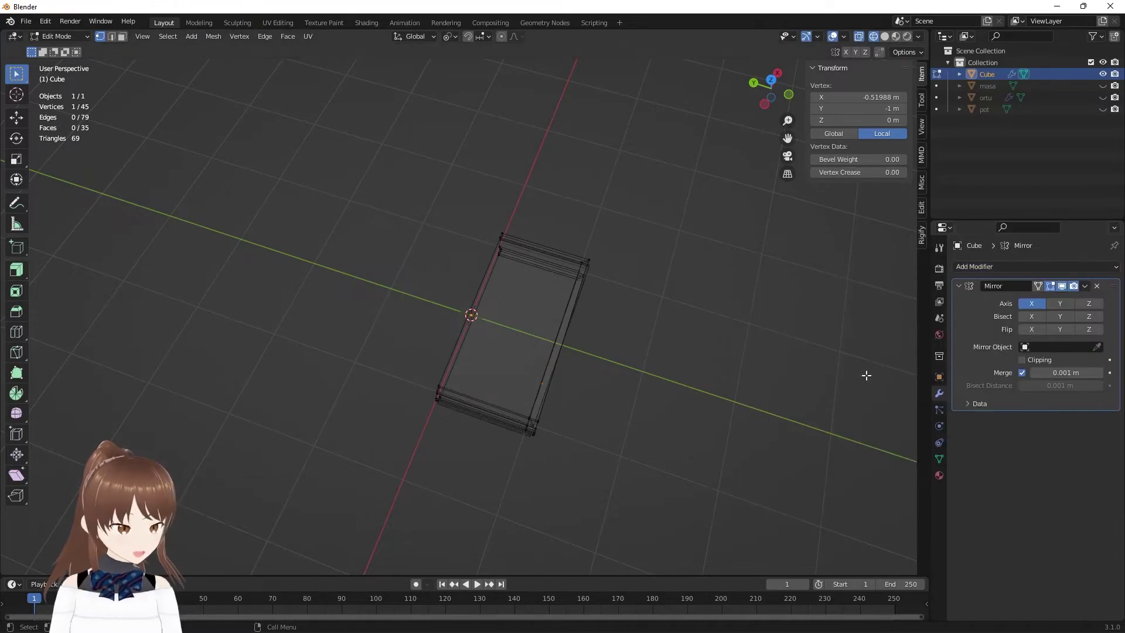
left_click(1037, 305)
left_click(1060, 304)
middle_click_drag(703, 332, 643, 301)
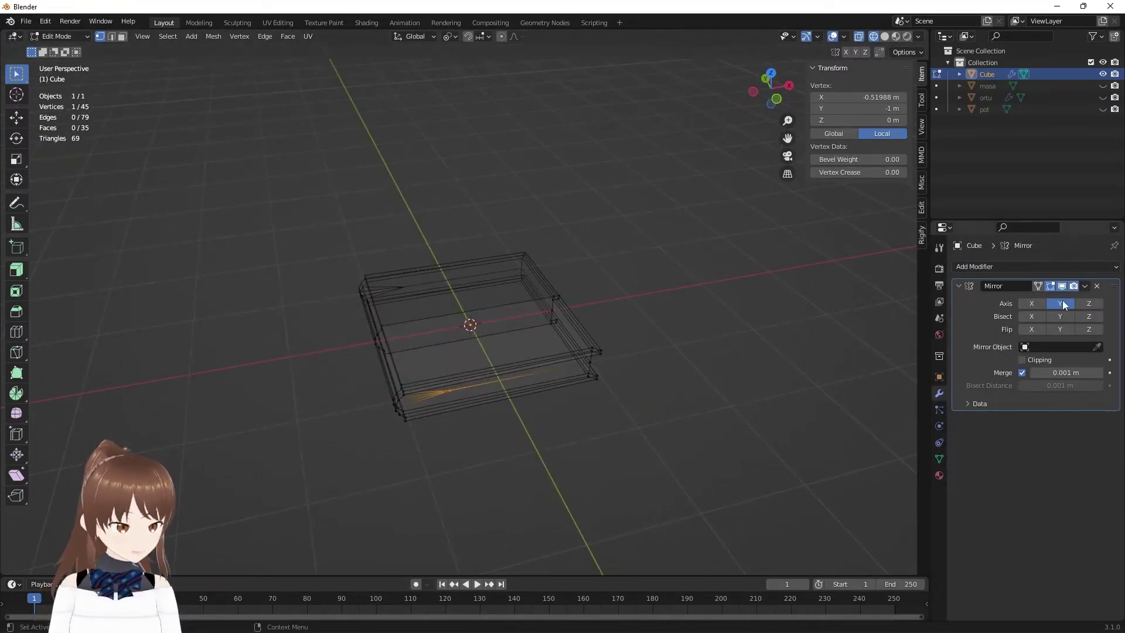
- Apply the Mirror modifier in object mode and check it from the front view
key("Tab")
left_click(1084, 286)
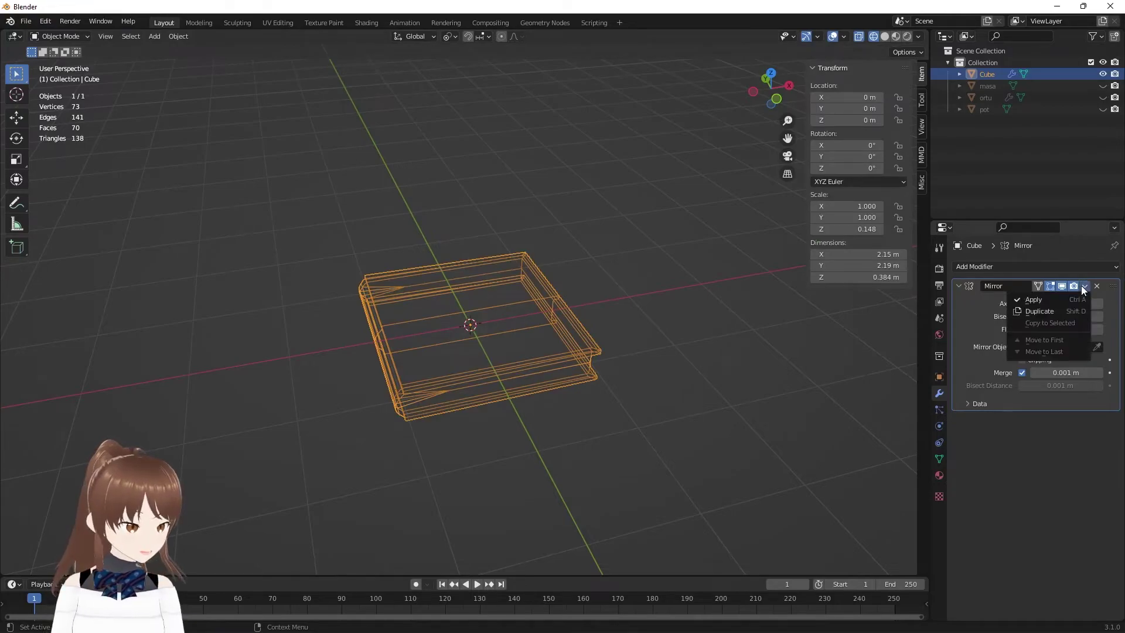
left_click(1059, 300)
mouse_move(566, 326)
middle_mouse_down()
mouse_move(535, 319)
mouse_move(424, 339)
mouse_move(469, 339)
mouse_move(416, 339)
mouse_move(238, 312)
mouse_move(346, 315)
mouse_move(280, 317)
mouse_move(315, 297)
mouse_move(288, 333)
middle_mouse_up()
key("KP_1")
scroll(311, 319, "up", 3)
- Back in edit mode, add another Mirror modifier with only Axis Y enabled
key("Tab")
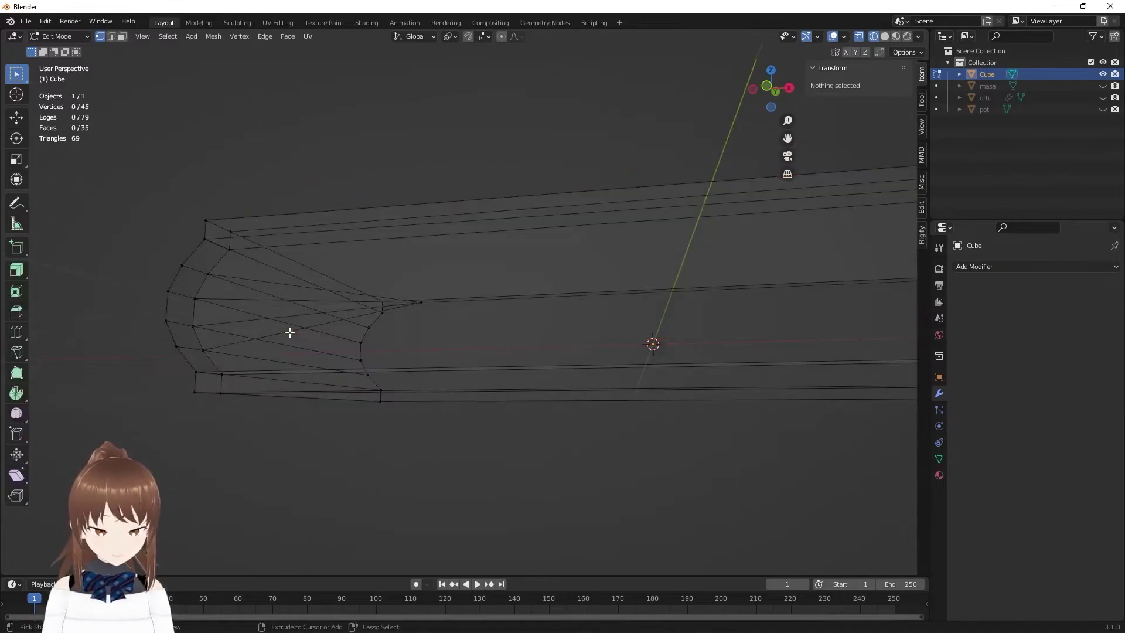
mouse_move(418, 358)
middle_mouse_down()
mouse_move(446, 374)
mouse_move(419, 390)
middle_mouse_up()
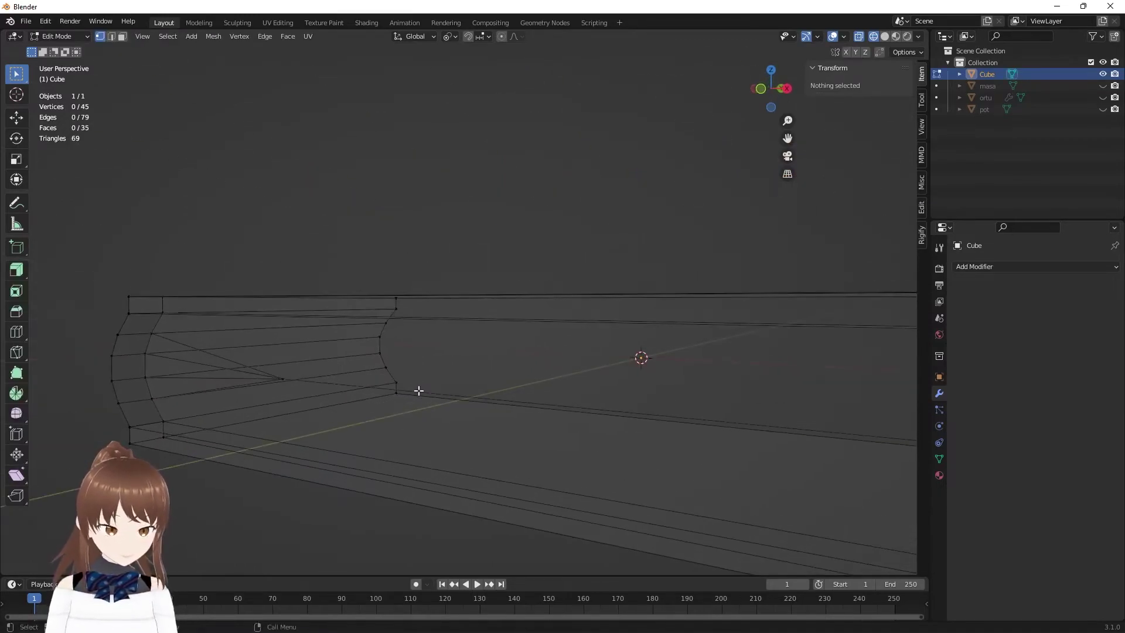
middle_click_drag(396, 326, 381, 367)
left_click(392, 318)
left_click(1043, 267)
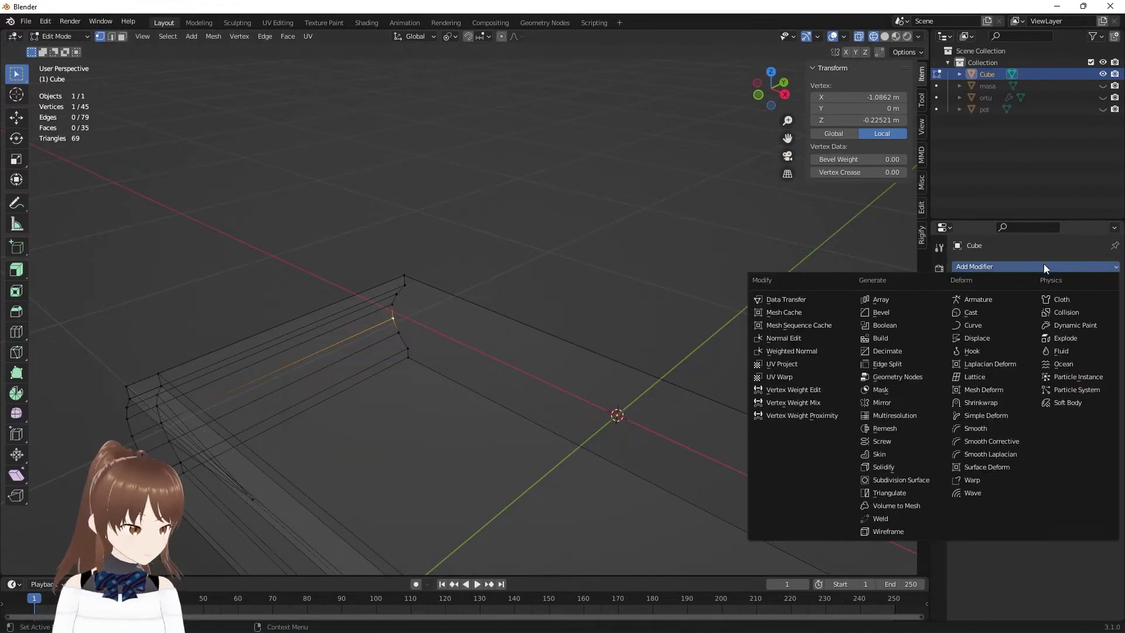
left_click(884, 402)
scroll(519, 404, "down", 2)
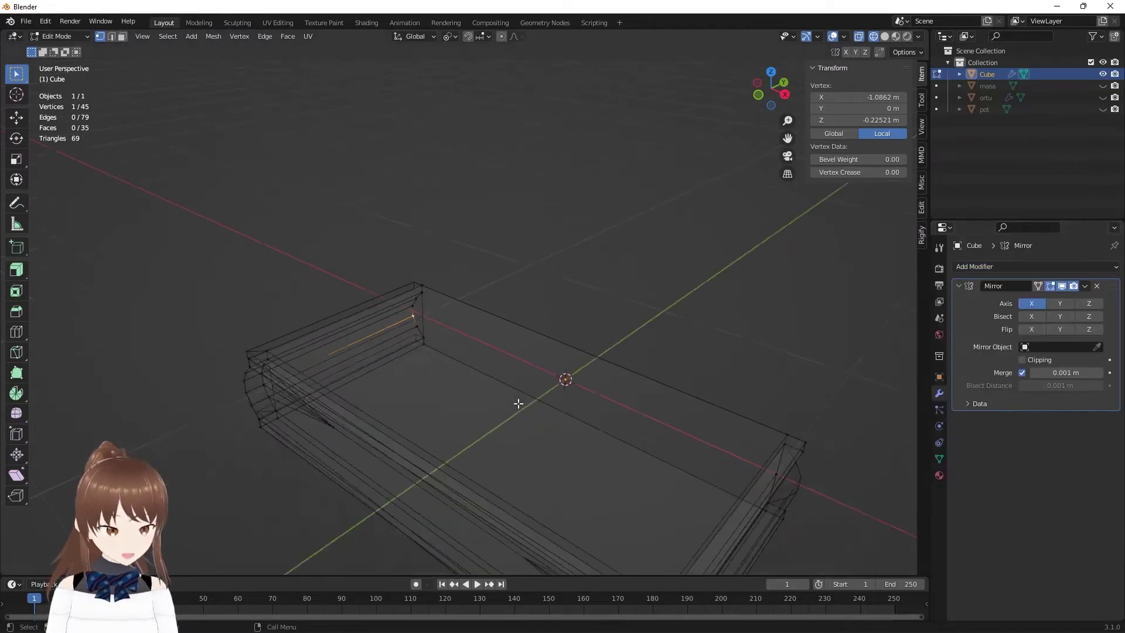
left_click(1060, 303)
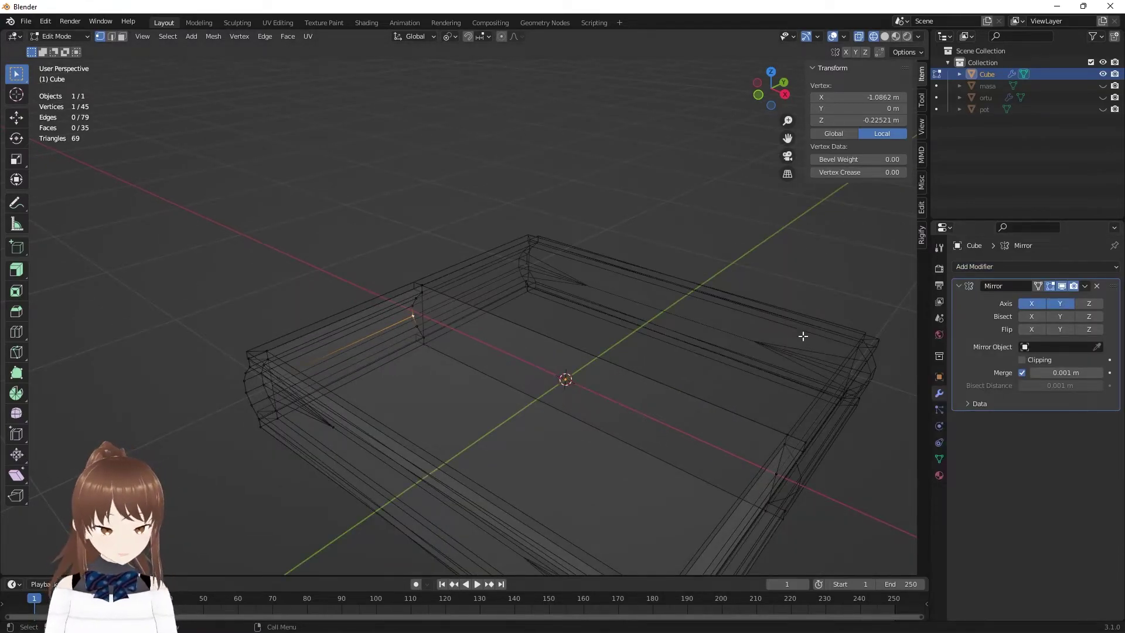
left_click(1032, 304)
- Switch the viewport to Solid shading and zoom in on the book
scroll(656, 359, "up", 2)
scroll(410, 369, "up", 1)
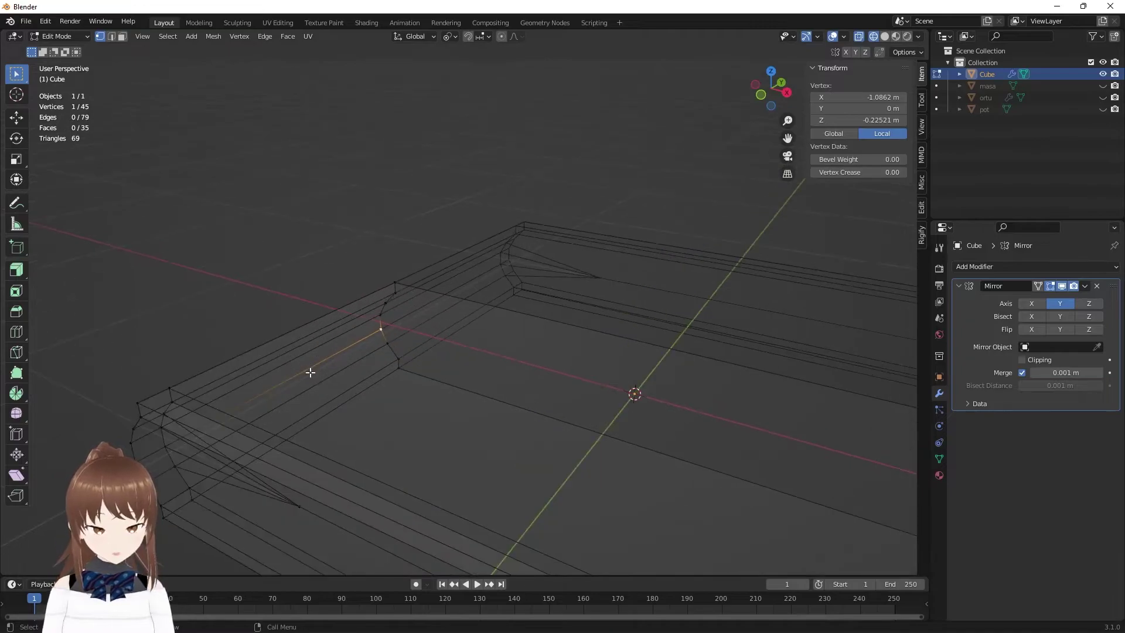
scroll(338, 302, "up", 1)
key("z")
scroll(321, 238, "up", 1)
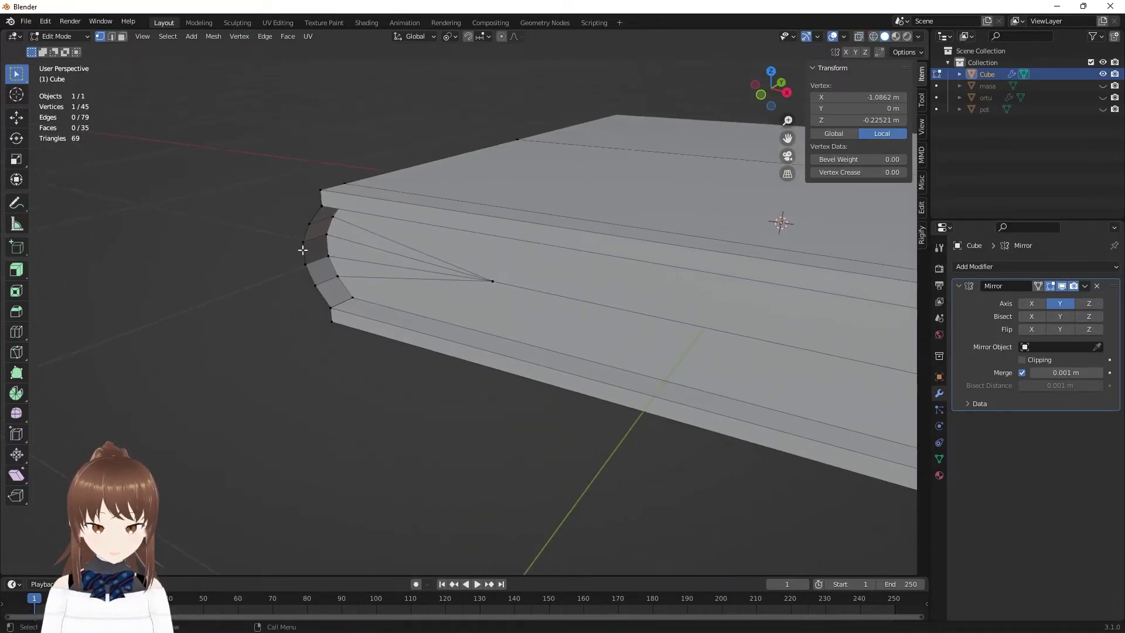
scroll(322, 238, "up", 2)
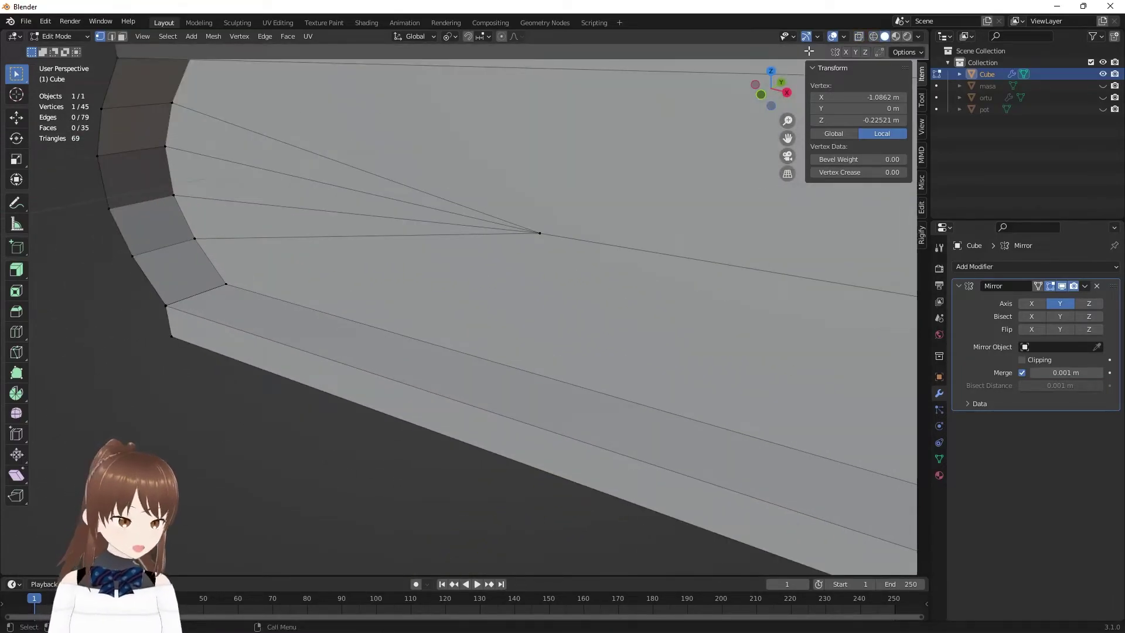
- Enable the Face Orientation overlay and select the red, wrongly oriented spine-end face
left_click(844, 36)
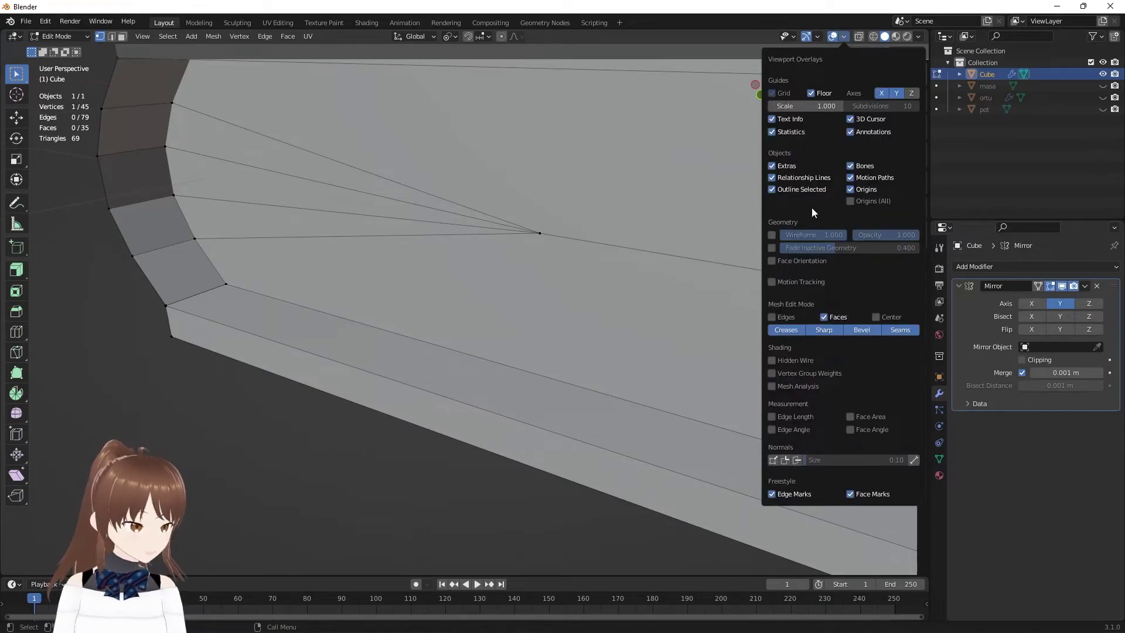
left_click(771, 261)
mouse_move(349, 258)
middle_mouse_down()
mouse_move(290, 197)
mouse_move(354, 180)
mouse_move(616, 212)
mouse_move(674, 193)
middle_mouse_up()
left_click(636, 214)
key("3")
left_click(612, 212)
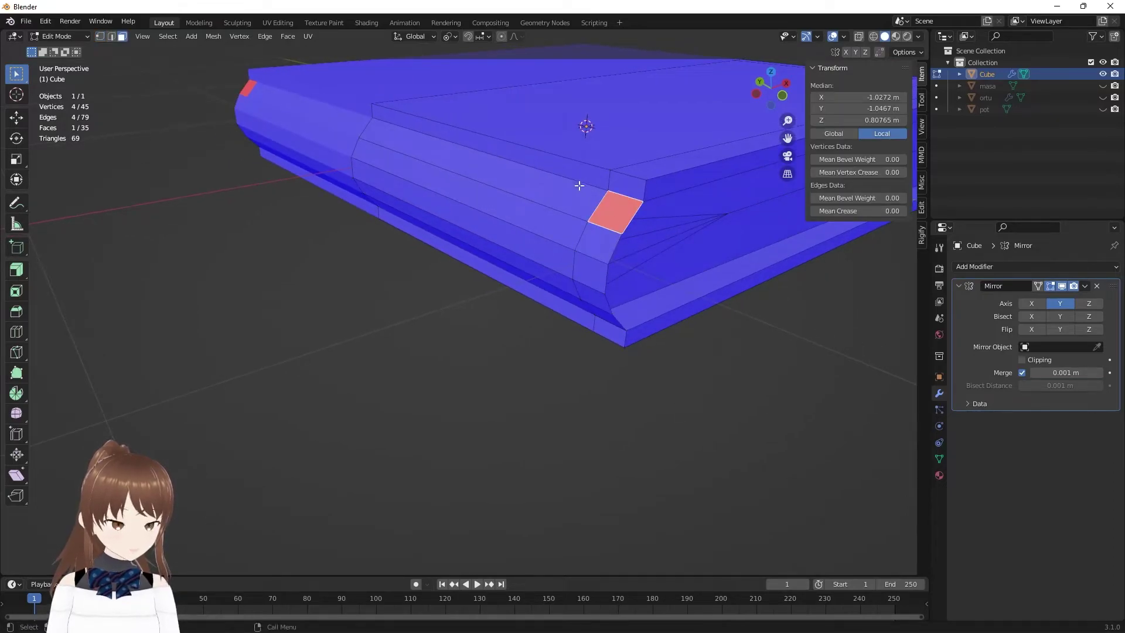
mouse_move(579, 185)
middle_mouse_down()
mouse_move(745, 185)
mouse_move(641, 199)
mouse_move(497, 175)
mouse_move(567, 231)
mouse_move(560, 243)
middle_mouse_up()
- Flip that face's normals via the F3 search for 'norma'
key("F3")
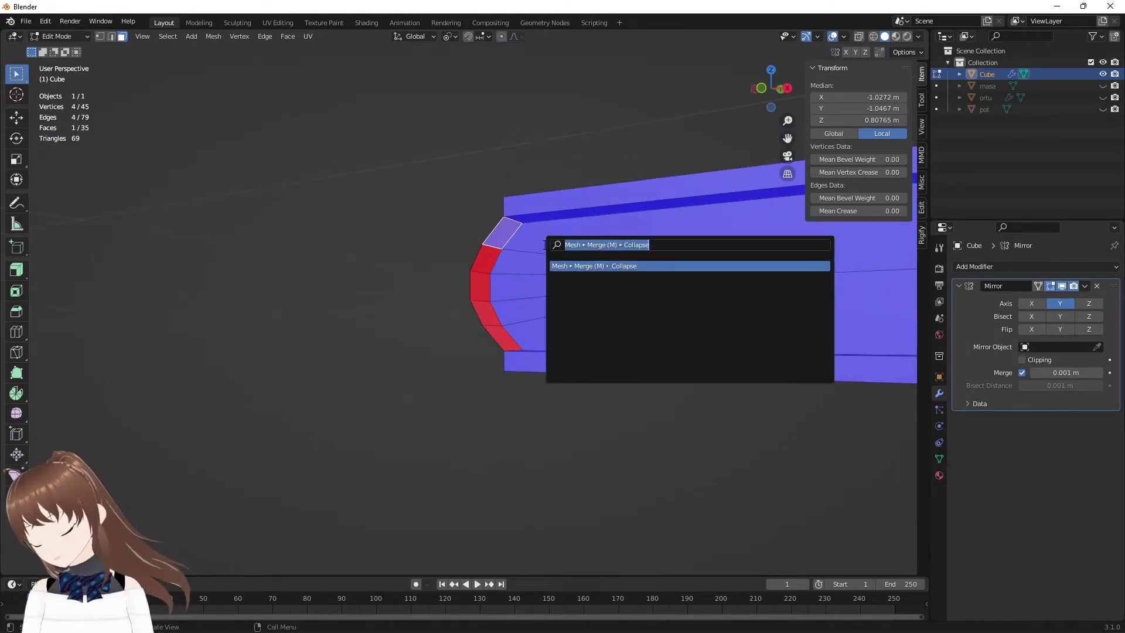
type("norma")
key("Down")
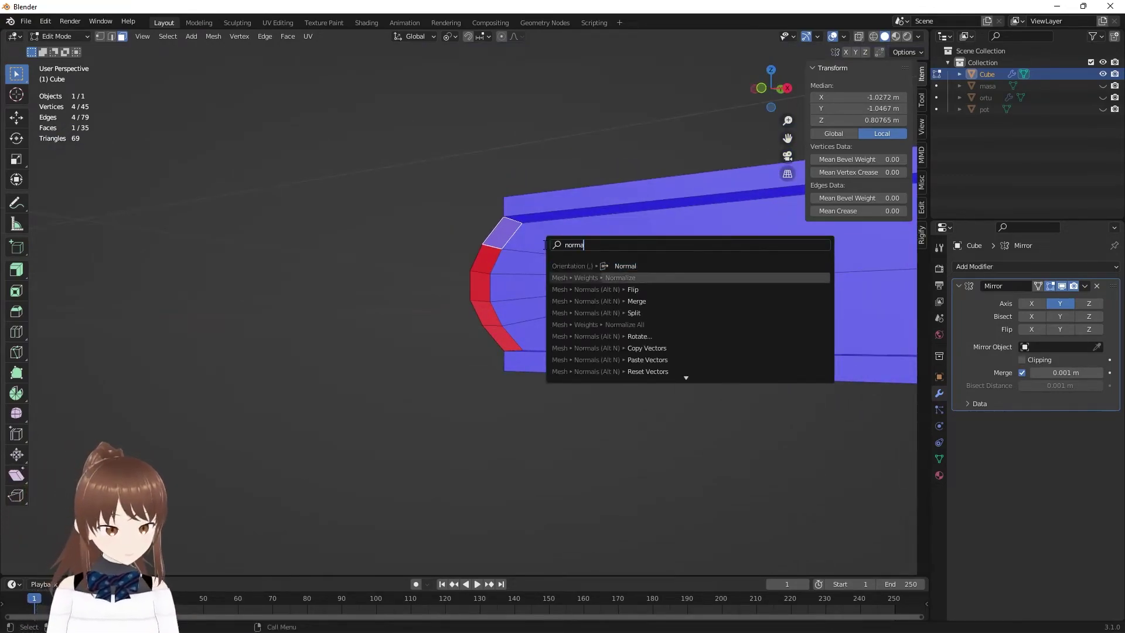
key("Down")
key("Return")
middle_click_drag(544, 246, 560, 295)
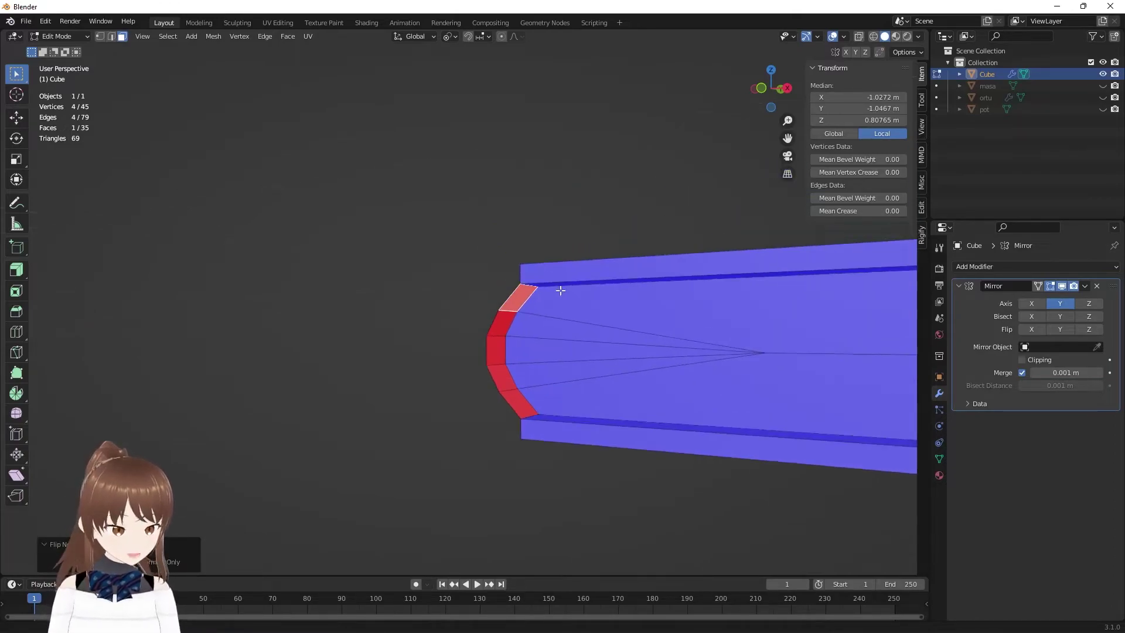
middle_click_drag(481, 316, 469, 298)
- Add the remaining four curved strip faces to the selection
left_click(462, 308, "shift")
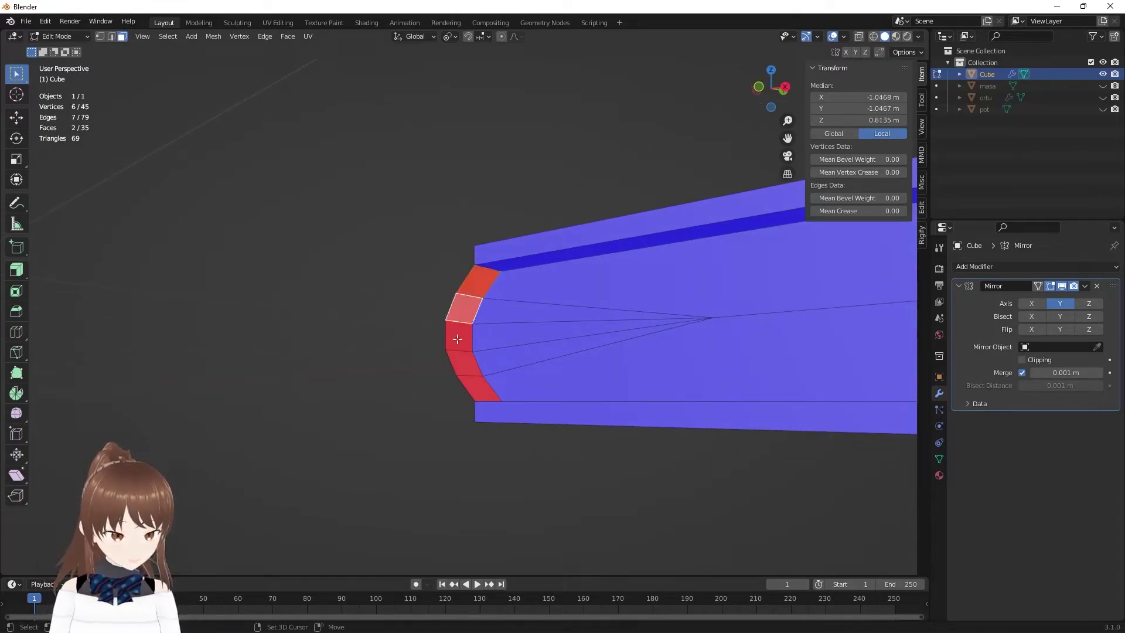
left_click(459, 334, "shift")
left_click(464, 362, "shift")
left_click(478, 394, "shift")
middle_click_drag(478, 393, 599, 401)
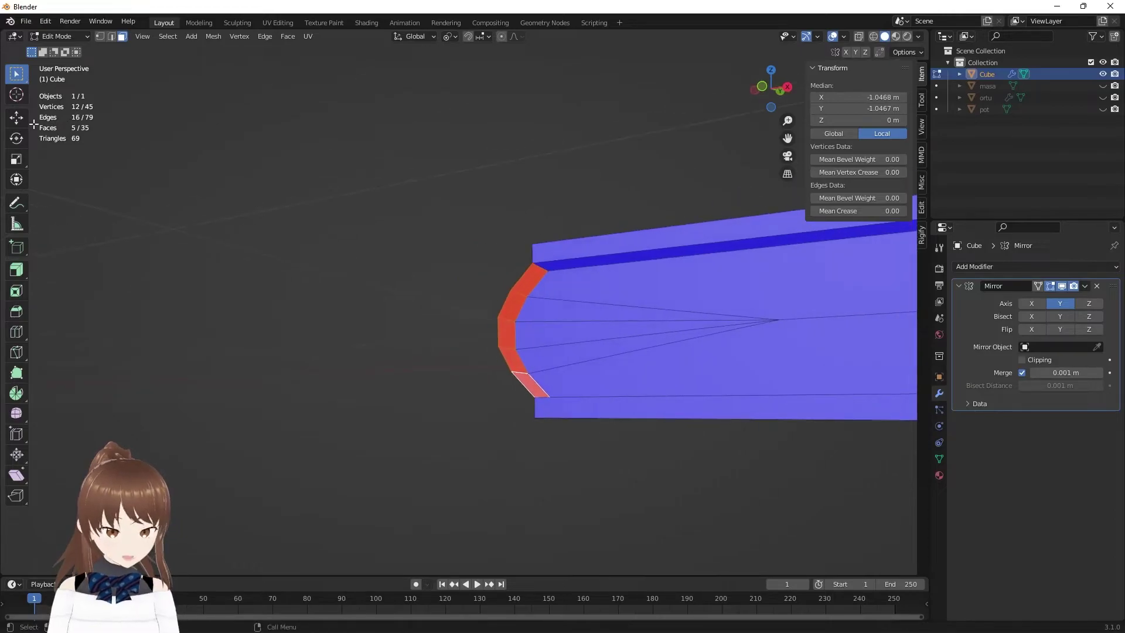
left_click(14, 277)
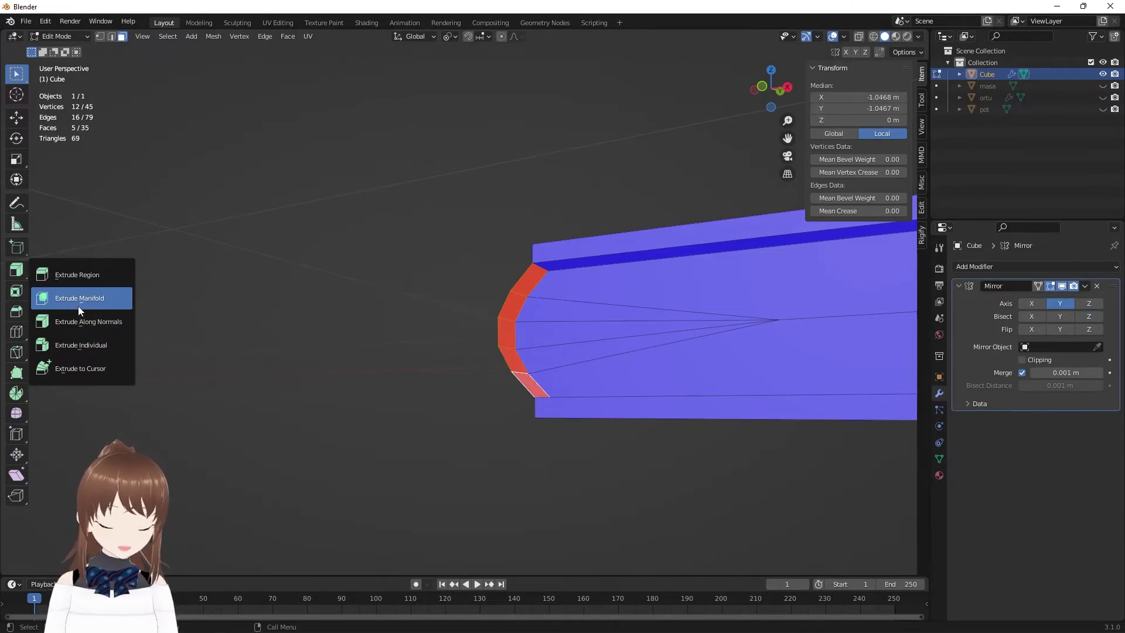
- Choose Extrude Along Normals and try a first extrusion, then undo it
left_click(88, 321)
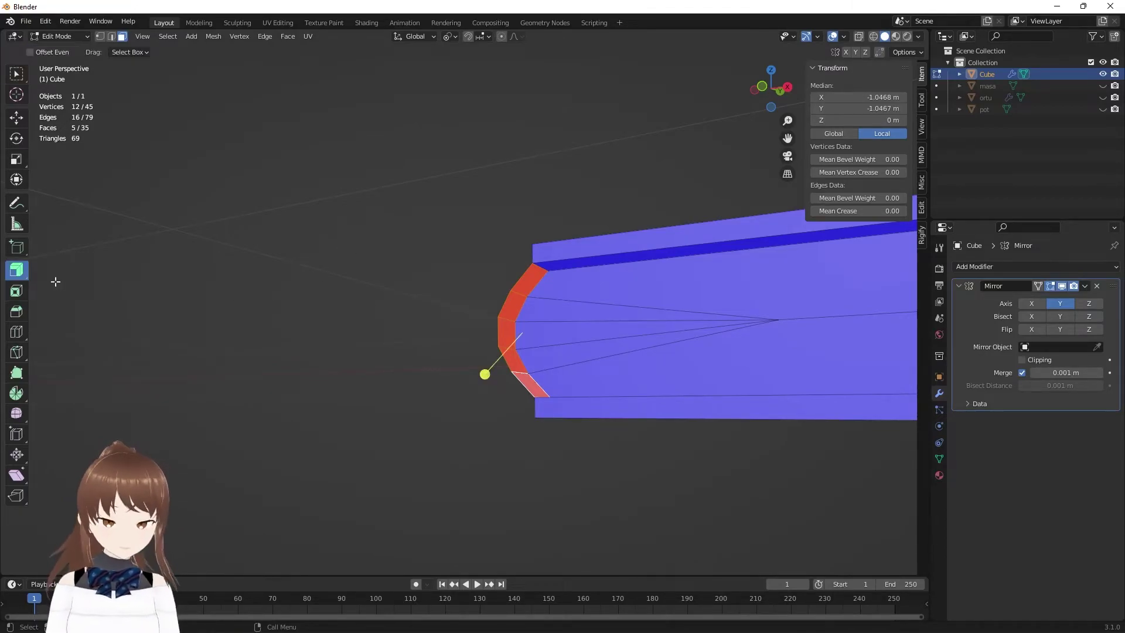
left_click(23, 272)
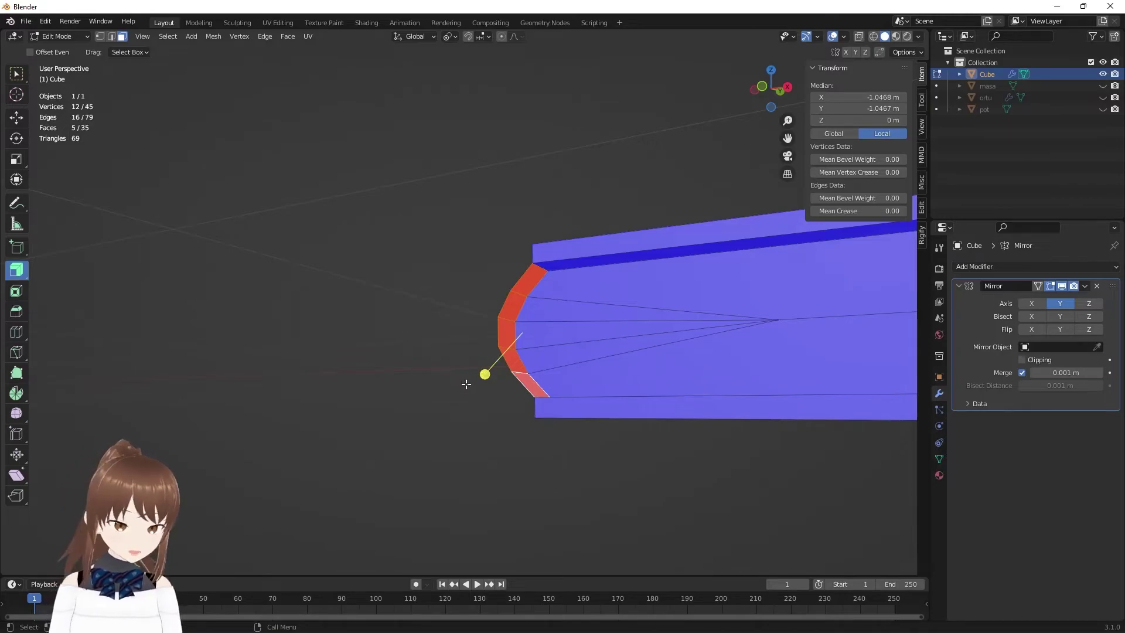
middle_click_drag(485, 375, 515, 384)
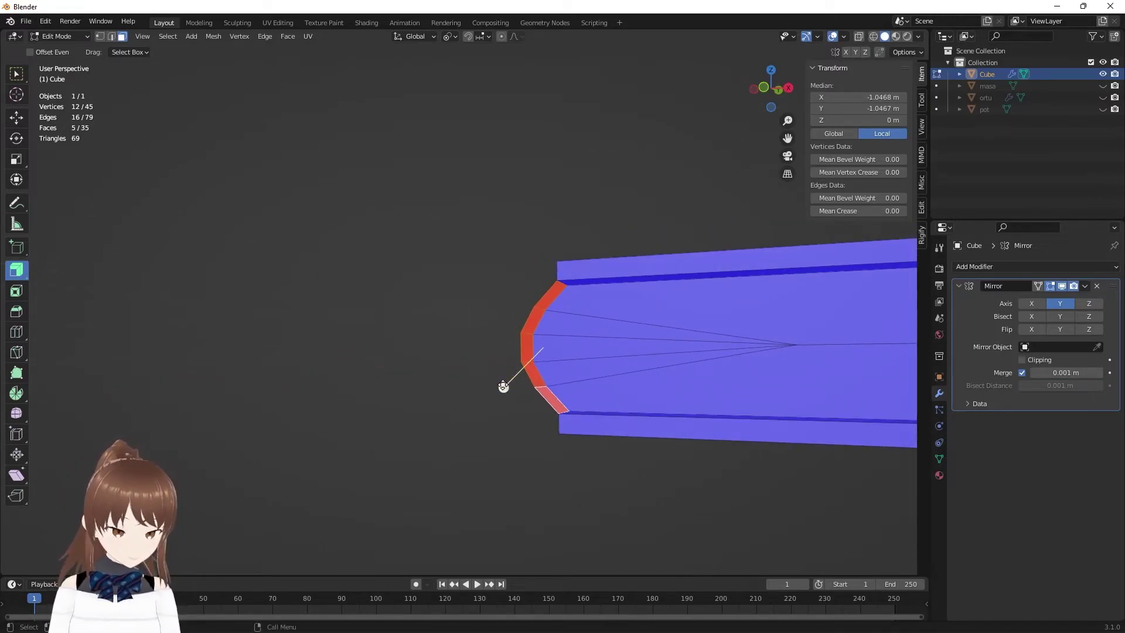
left_click_drag(502, 387, 480, 388)
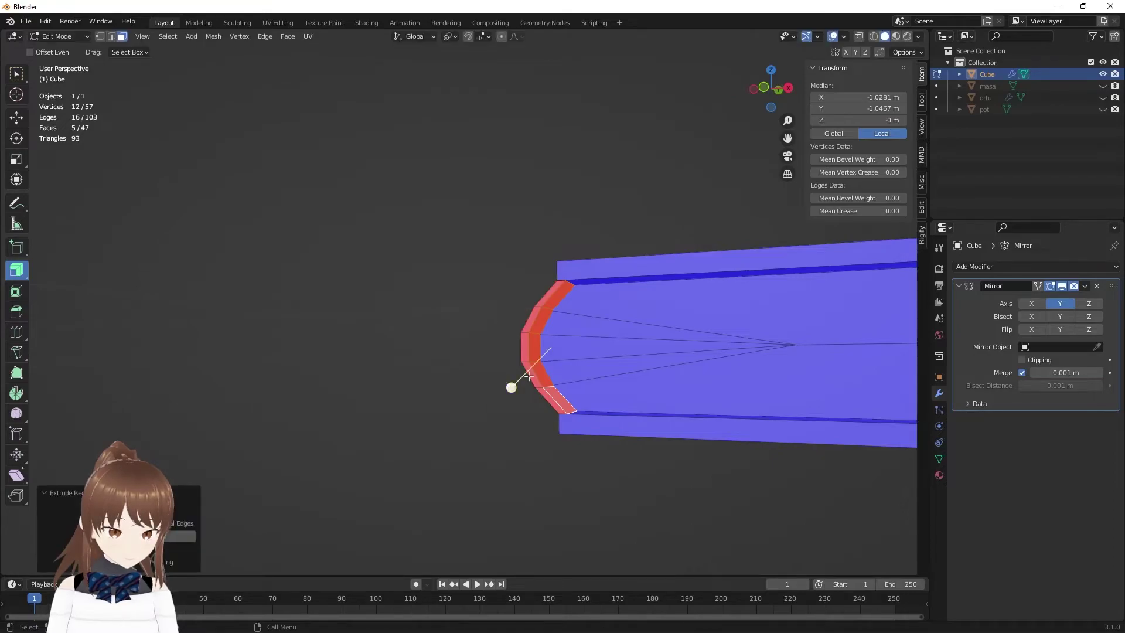
mouse_move(478, 389)
middle_mouse_down()
mouse_move(625, 381)
mouse_move(606, 369)
mouse_move(620, 354)
mouse_move(580, 346)
mouse_move(667, 396)
mouse_move(705, 402)
mouse_move(563, 404)
middle_mouse_up()
scroll(648, 369, "up", 3)
key("ctrl+z")
key("ctrl+z")
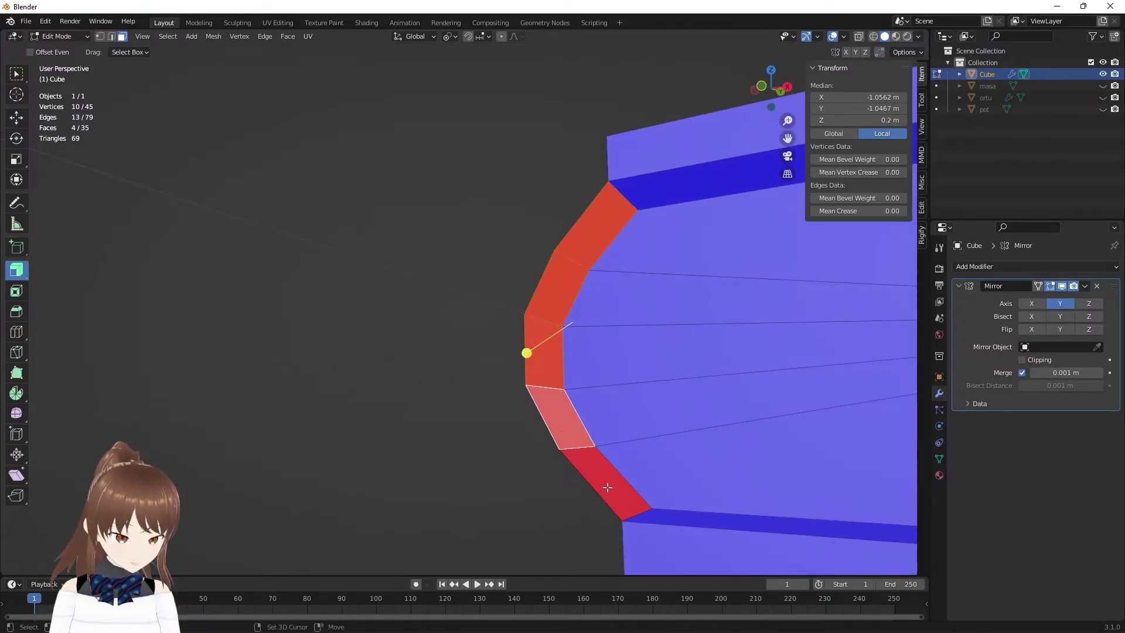
- Reselect the last strip face, extrude the strip along normals, then undo it again
left_click(608, 487, "shift")
mouse_move(607, 487)
middle_mouse_down()
mouse_move(815, 311)
mouse_move(712, 320)
middle_mouse_up()
scroll(537, 370, "down", 2)
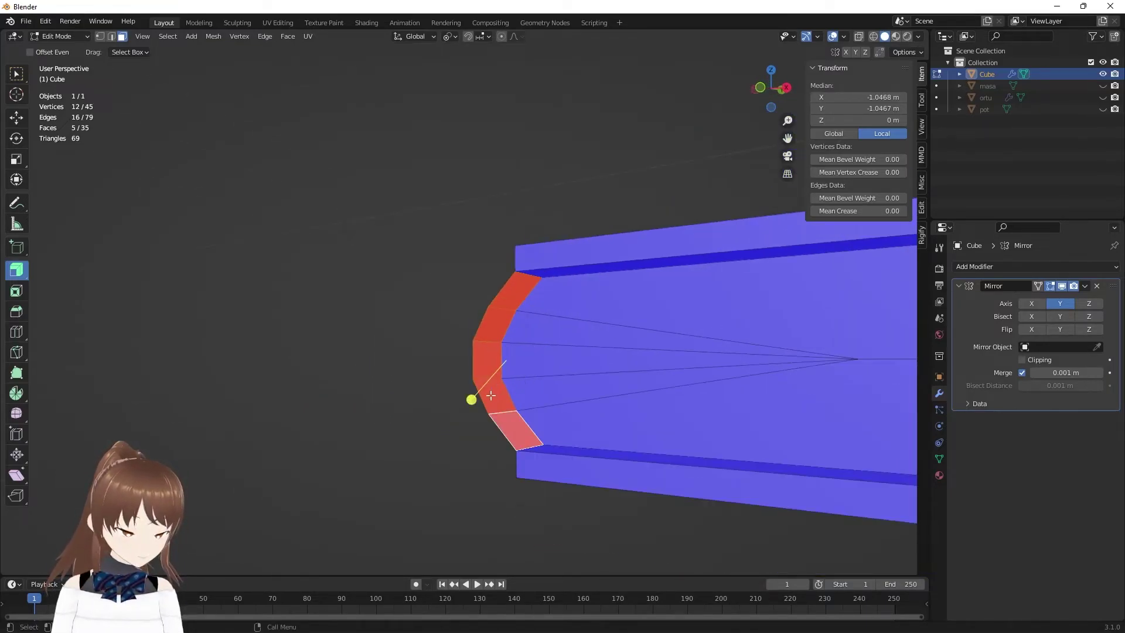
middle_click_drag(474, 399, 585, 382)
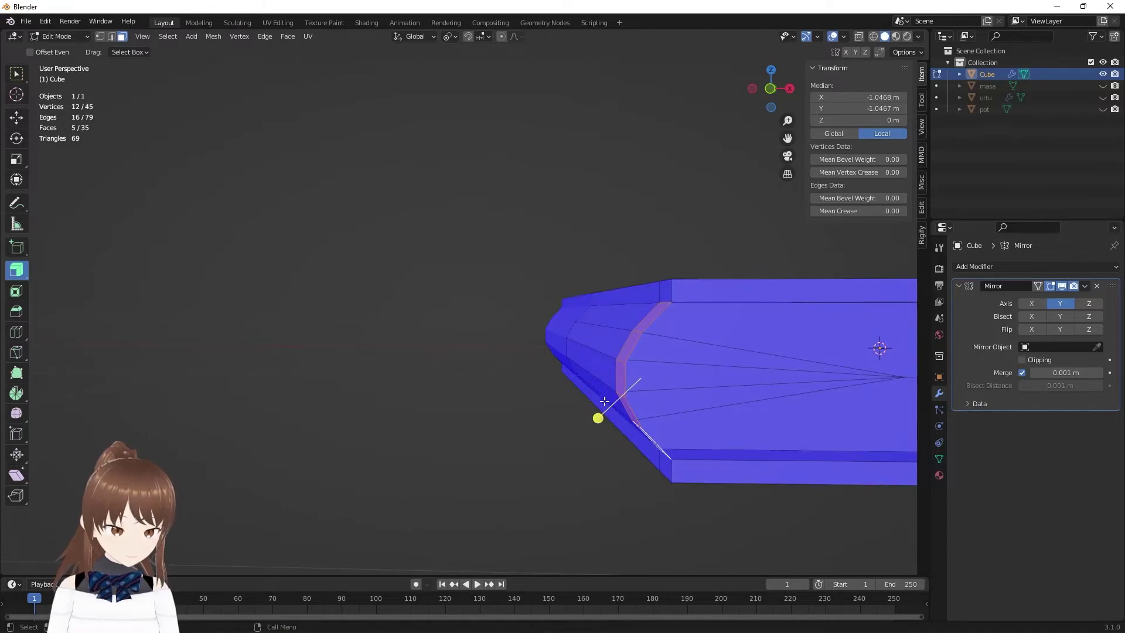
left_click_drag(597, 418, 598, 417)
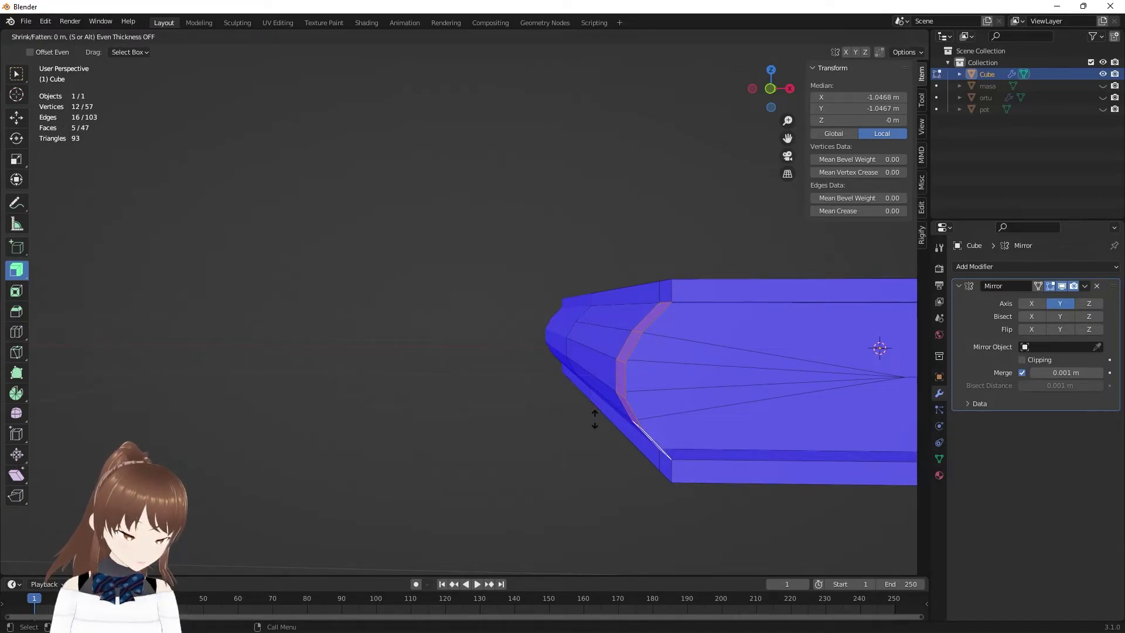
left_click(595, 419)
middle_click_drag(595, 419, 572, 360)
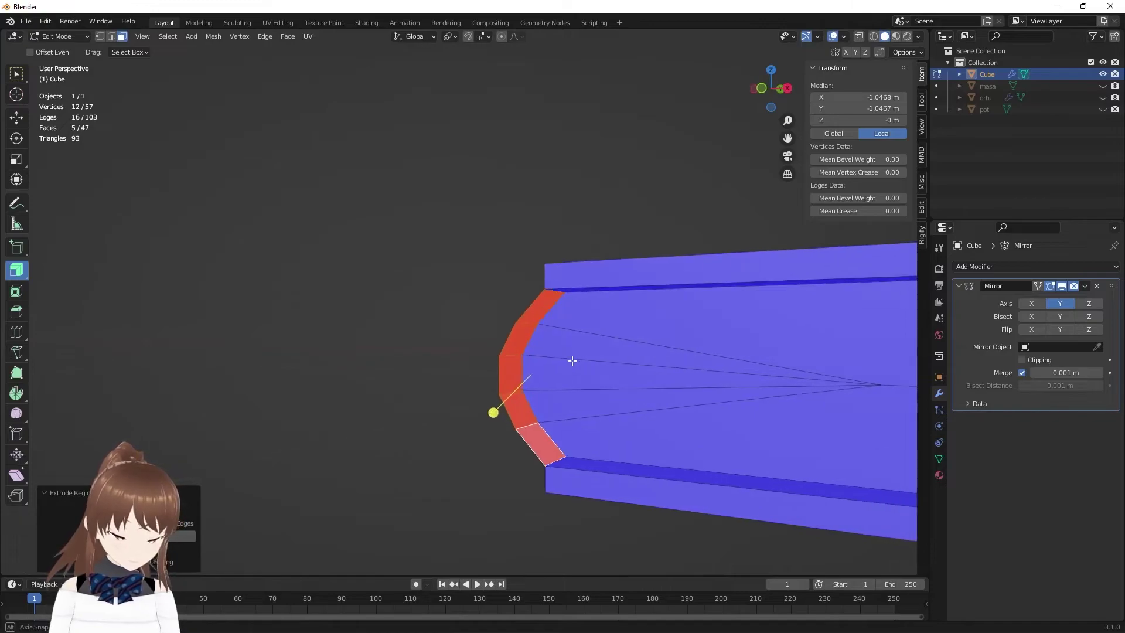
mouse_move(312, 488)
middle_mouse_down()
mouse_move(389, 495)
mouse_move(267, 485)
middle_mouse_up()
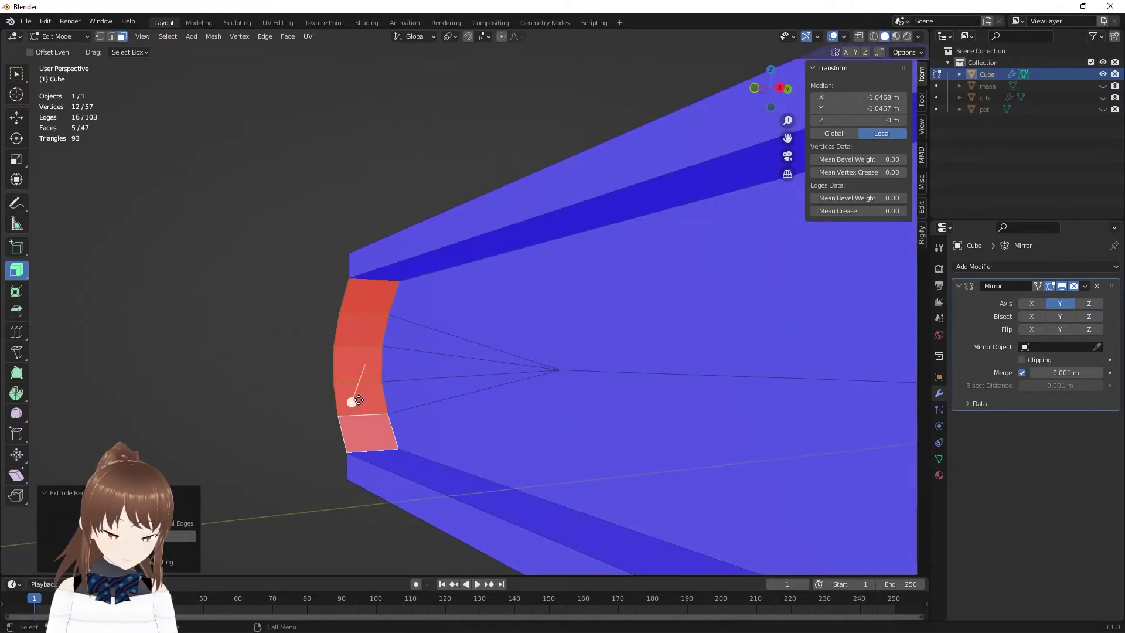
key("ctrl+z")
- Extrude the strip a thin amount along its normals and deselect everything
middle_click_drag(351, 400, 508, 422)
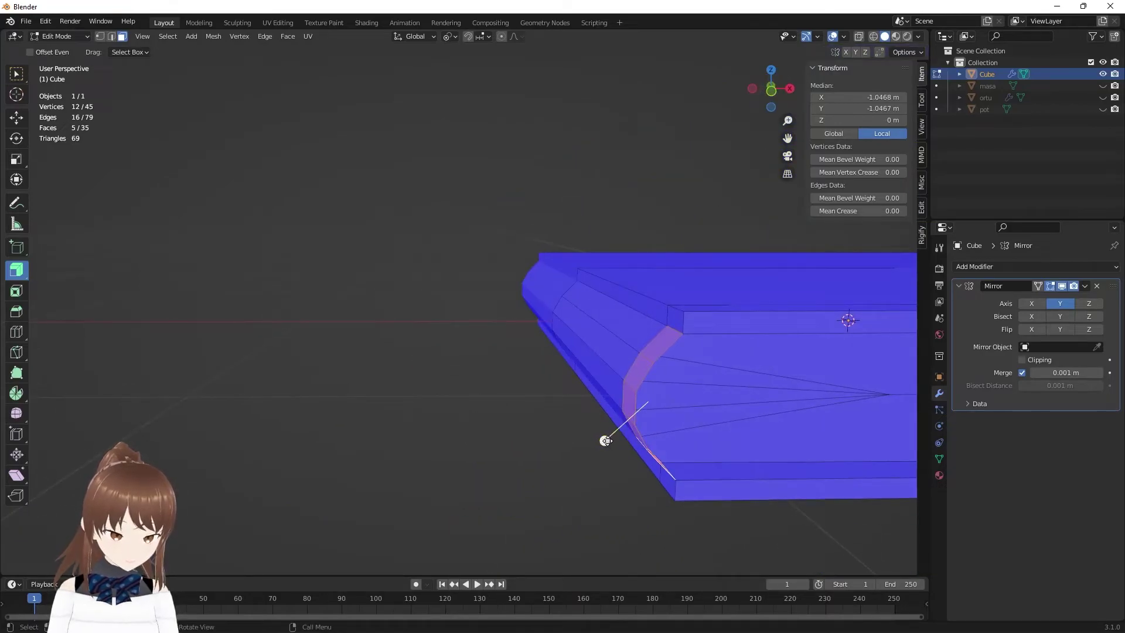
mouse_move(605, 440)
left_mouse_down()
mouse_move(590, 444)
mouse_move(619, 438)
left_mouse_up()
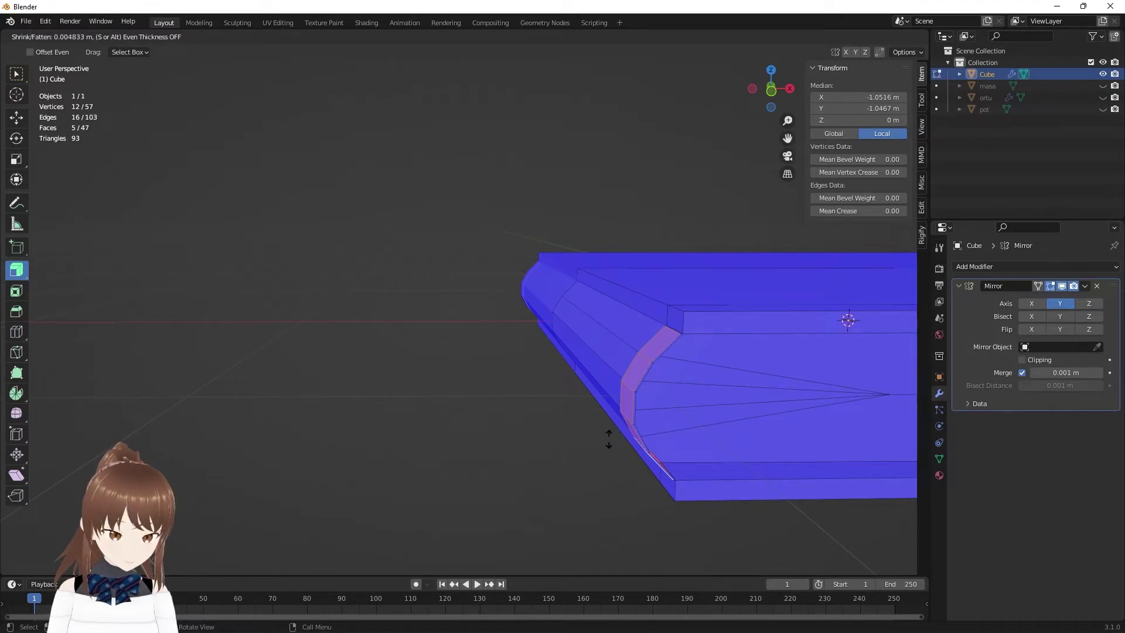
left_click(609, 439)
key("alt+a")
mouse_move(629, 417)
middle_mouse_down()
mouse_move(703, 318)
mouse_move(665, 314)
middle_mouse_up()
- Move the band's top face up flush with the book's top edge
scroll(660, 304, "up", 3)
scroll(614, 270, "up", 3)
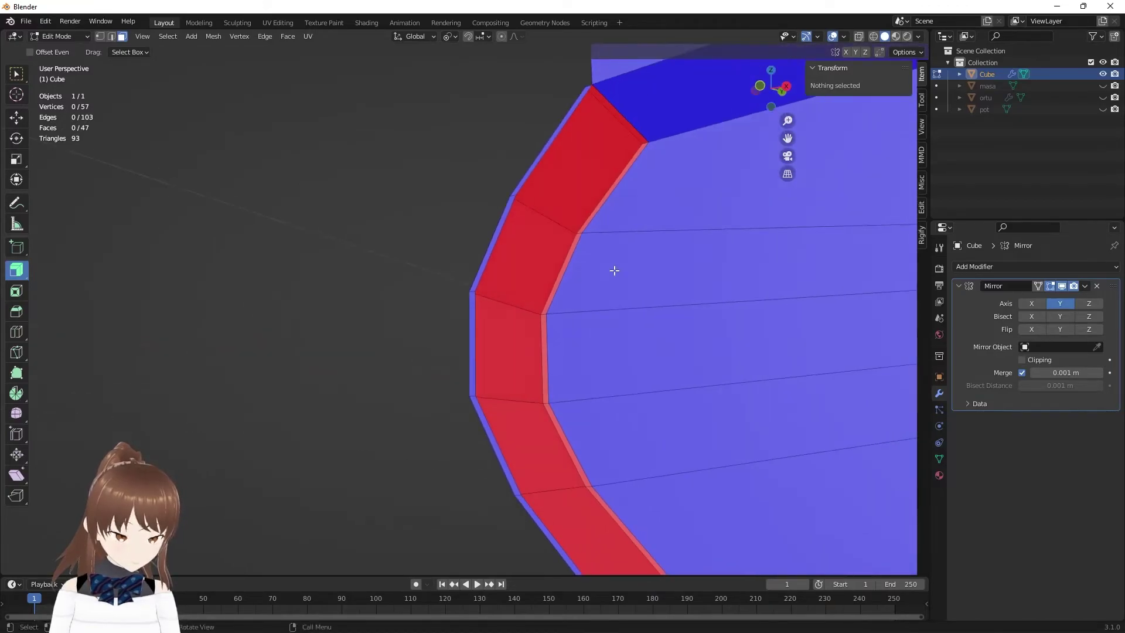
left_click(581, 157)
key("g")
left_click(629, 127)
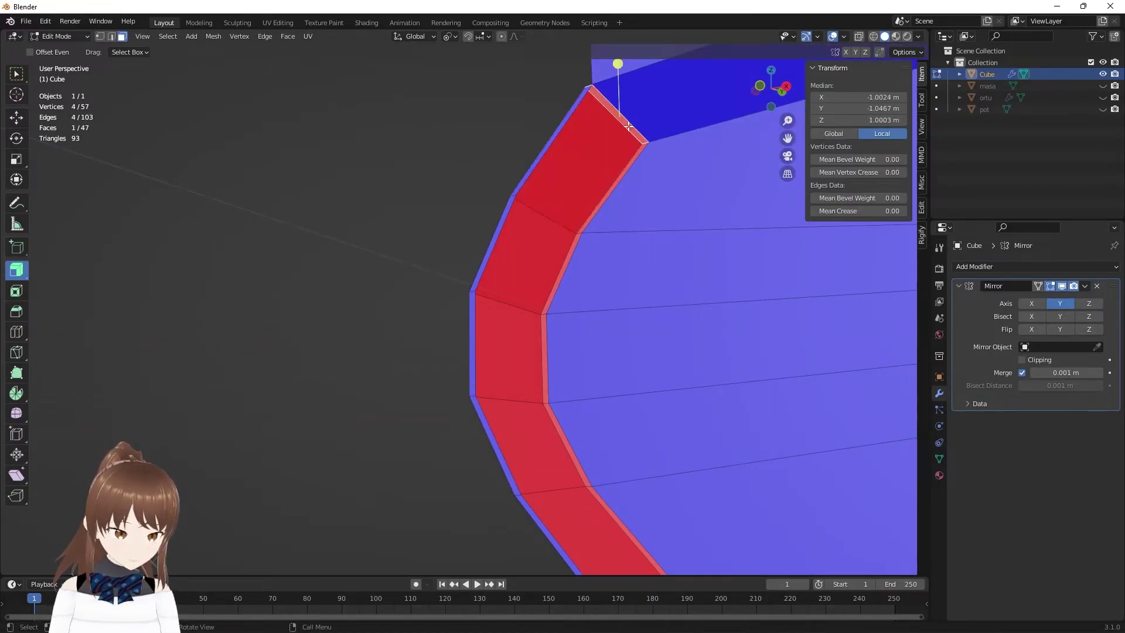
- Select the band's inner edge loop, keeping solid shading
key("alt+a")
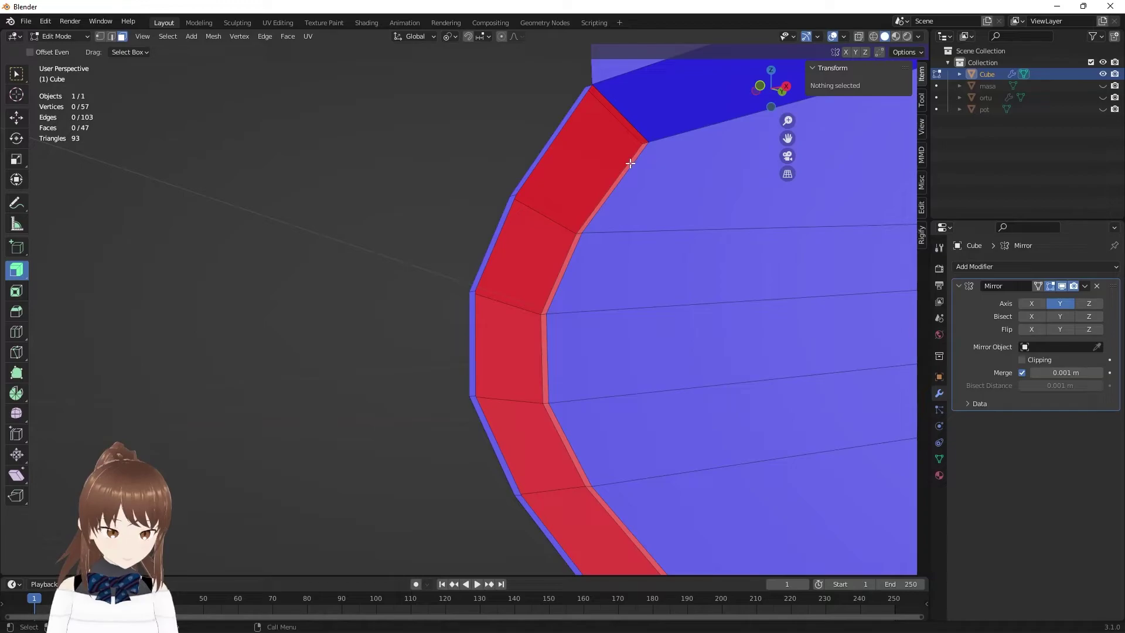
left_click(630, 168, "alt")
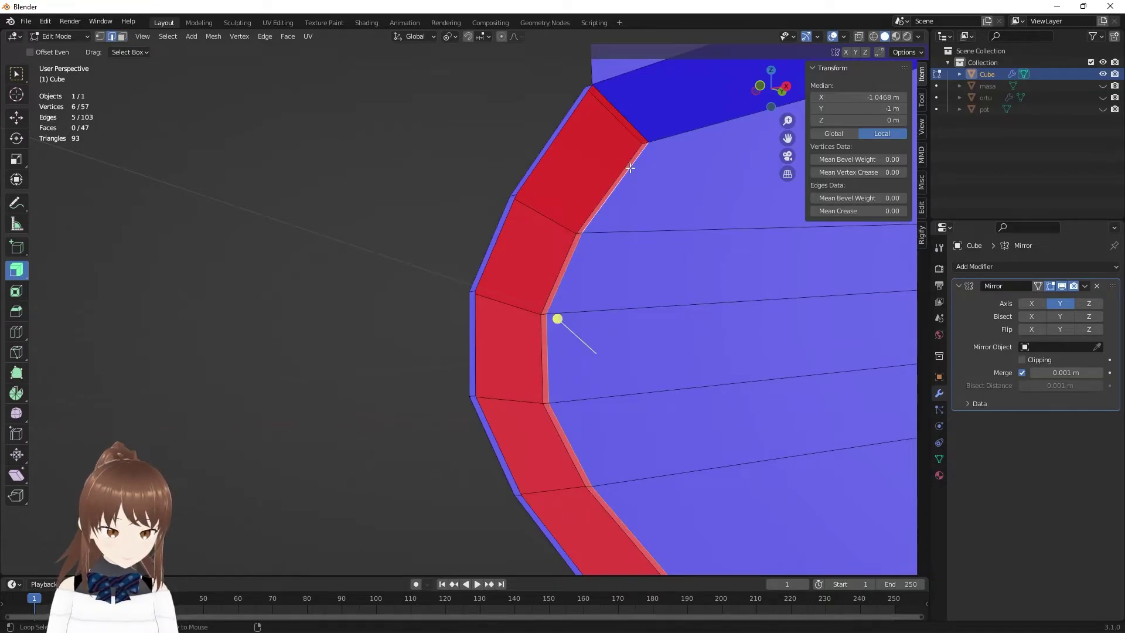
middle_click_drag(630, 168, 428, 385)
key("z")
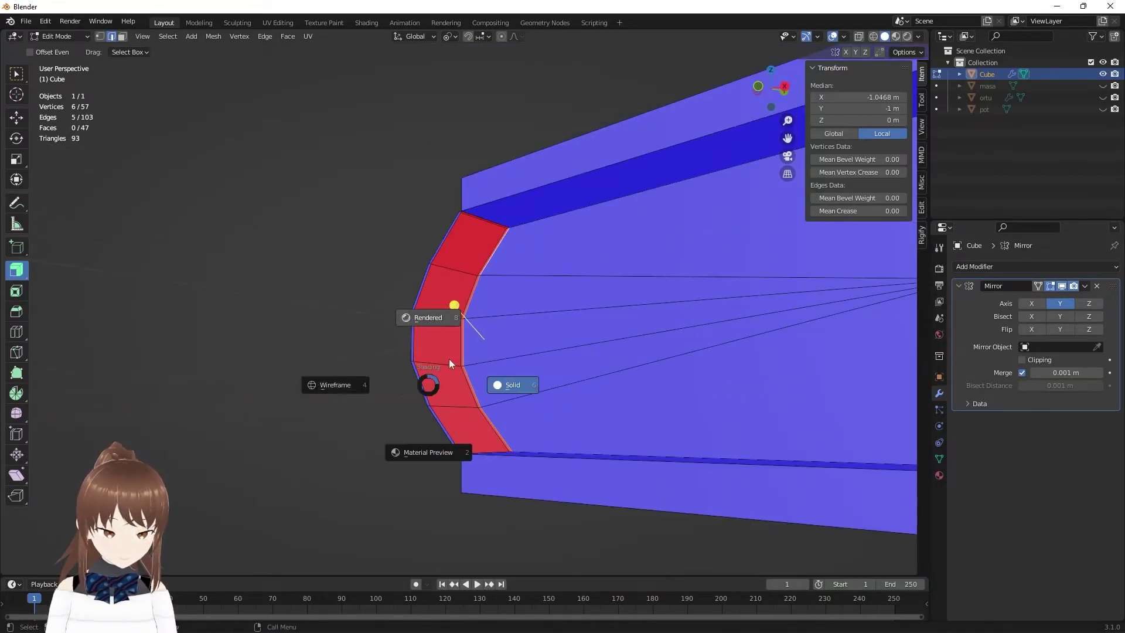
left_click(535, 295)
- Turn off the Face Orientation overlay and switch the view to Wireframe
left_click(844, 37)
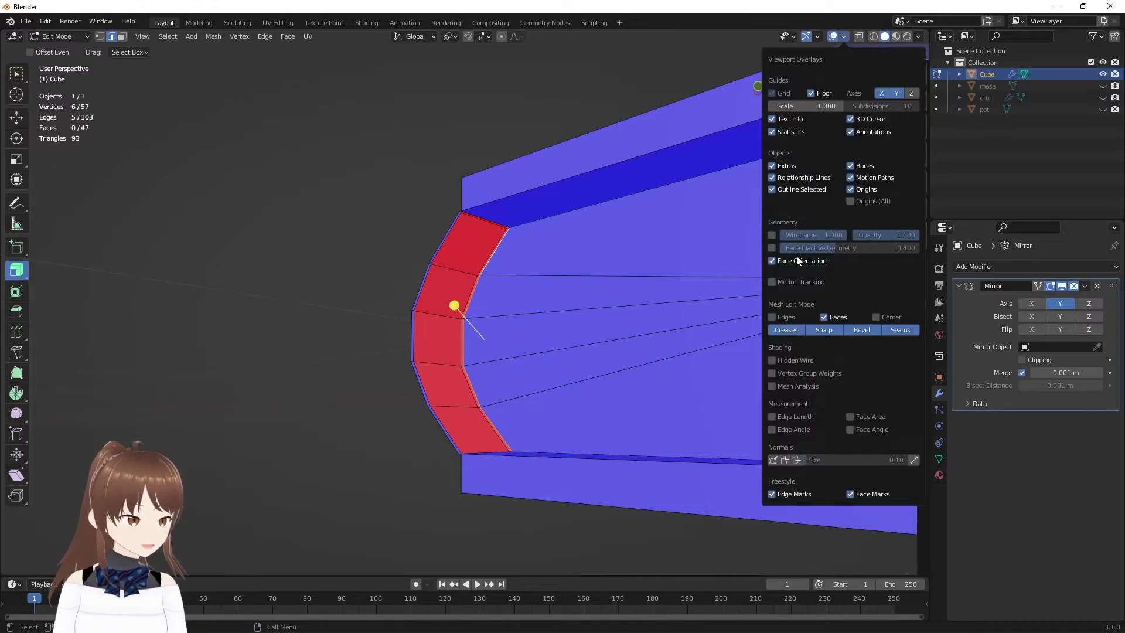
left_click(772, 260)
scroll(485, 231, "up", 3)
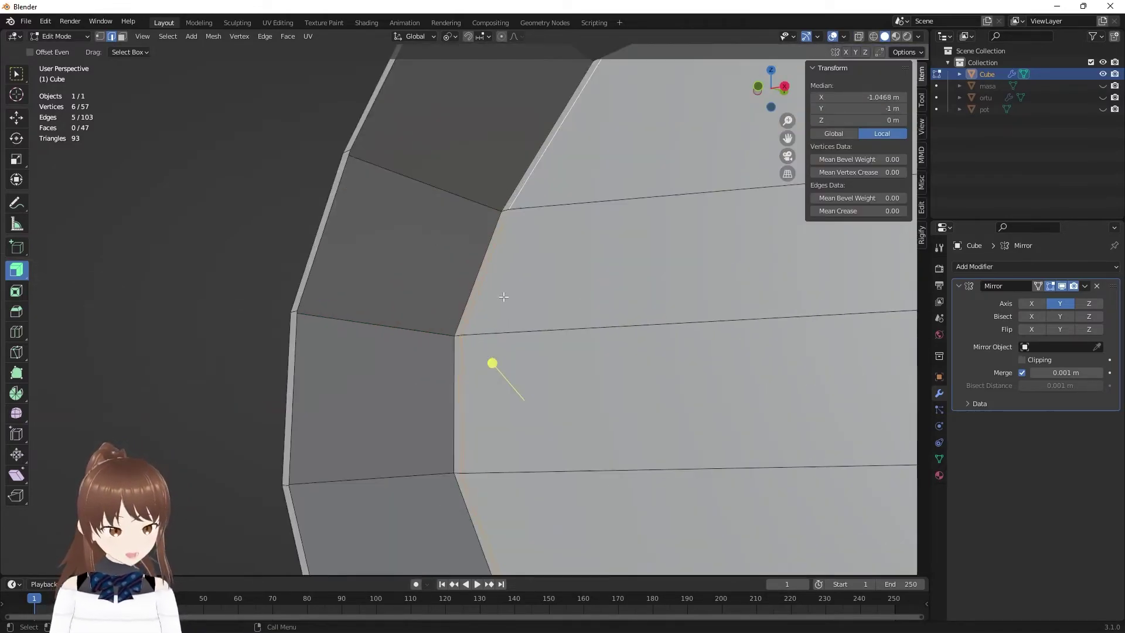
scroll(485, 231, "up", 2)
key("z")
left_click(450, 173)
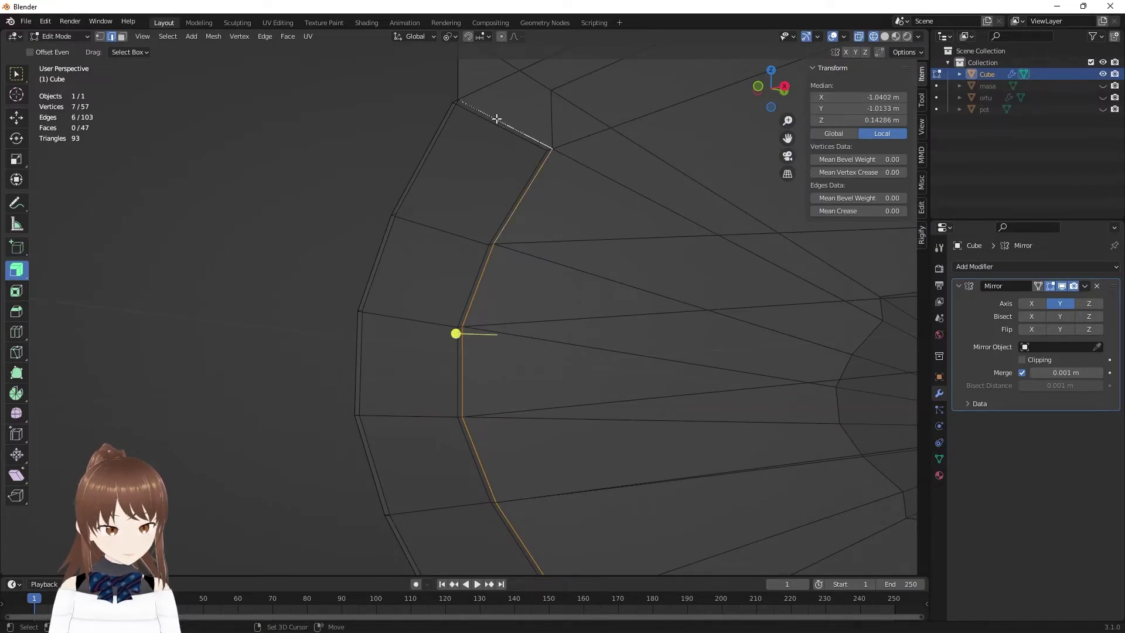
- Add the outer edge loop to the selection and try a plain face fill, then undo it
left_click(382, 257, "alt+shift")
scroll(389, 354, "down", 5)
middle_click_drag(420, 409, 450, 438)
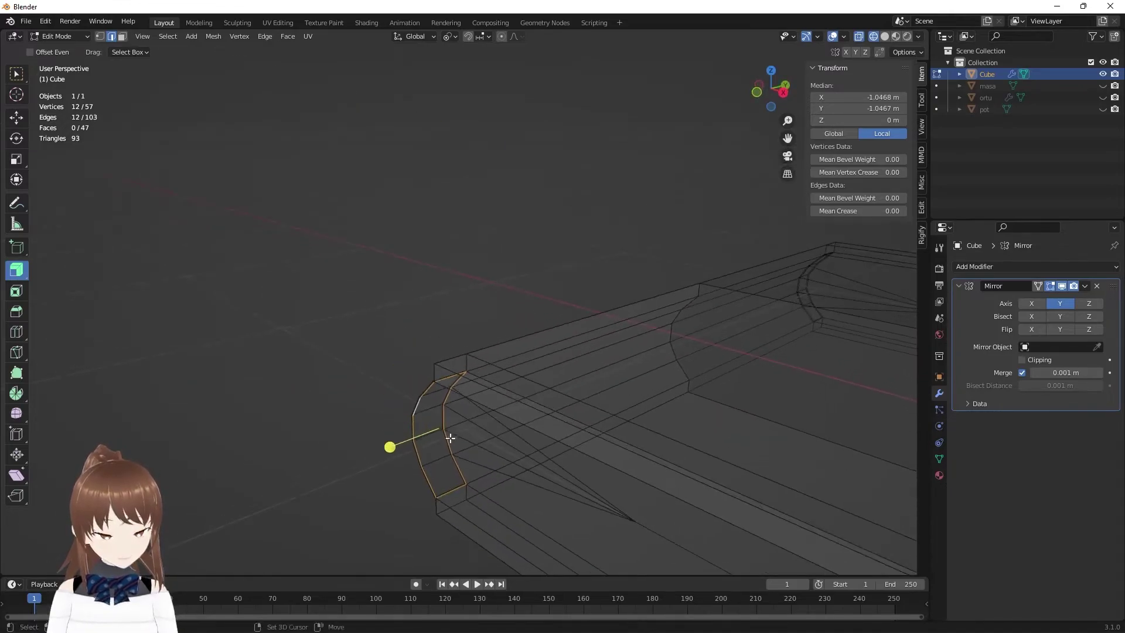
scroll(450, 438, "up", 3)
scroll(484, 322, "up", 2)
middle_click_drag(485, 321, 512, 293)
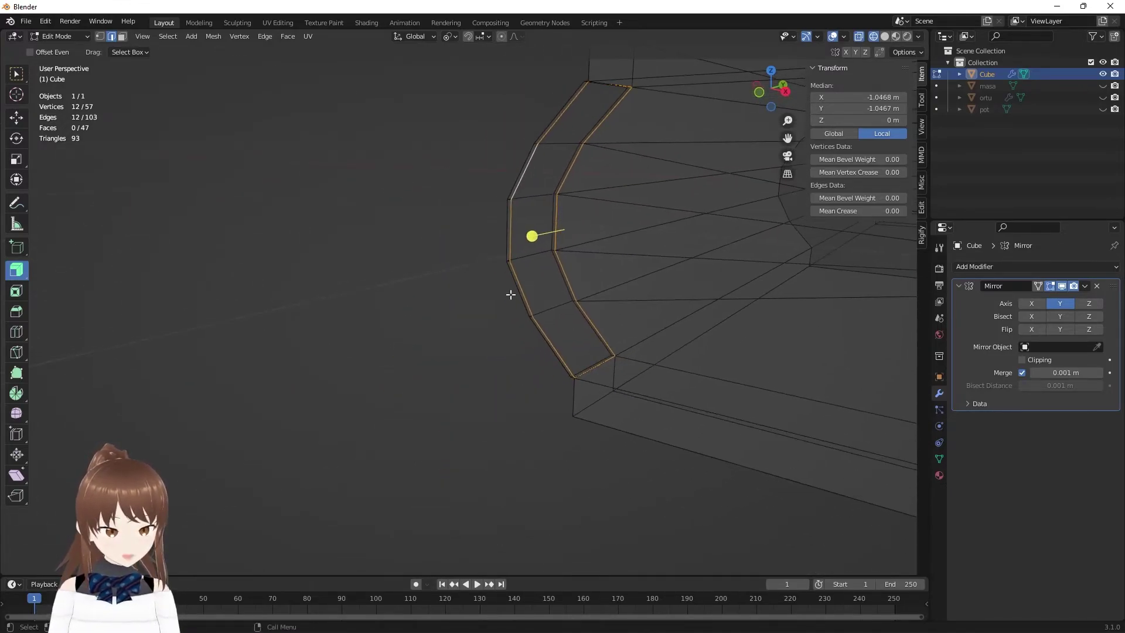
key("f")
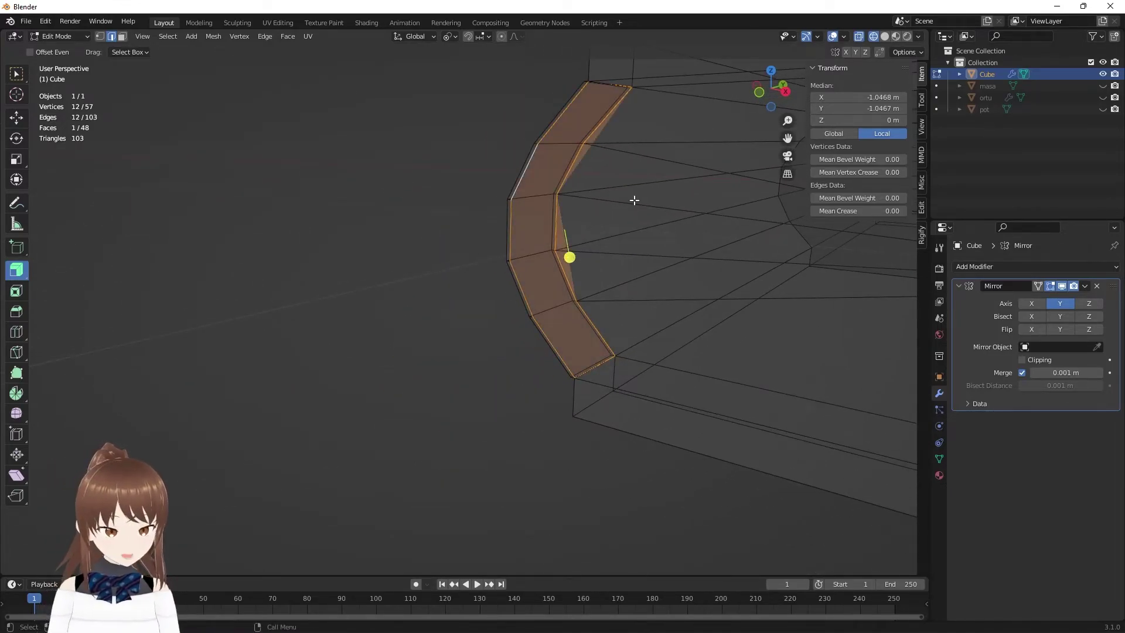
key("ctrl+z")
- Run Grid Fill between the two edge loops and view the result in Solid shading
key("F3")
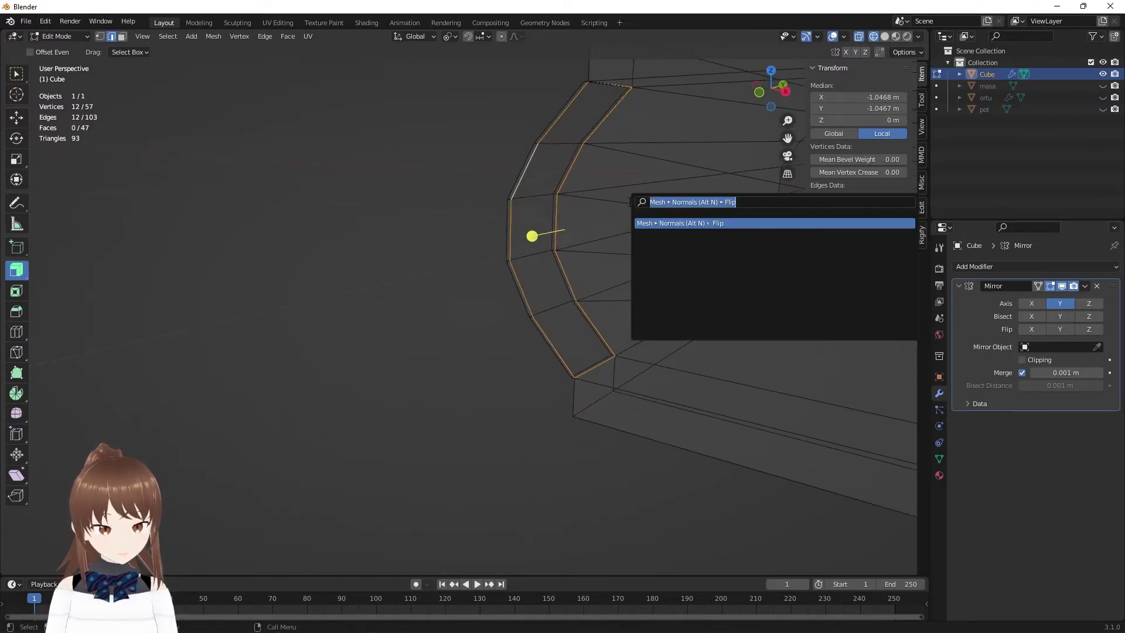
type("grid")
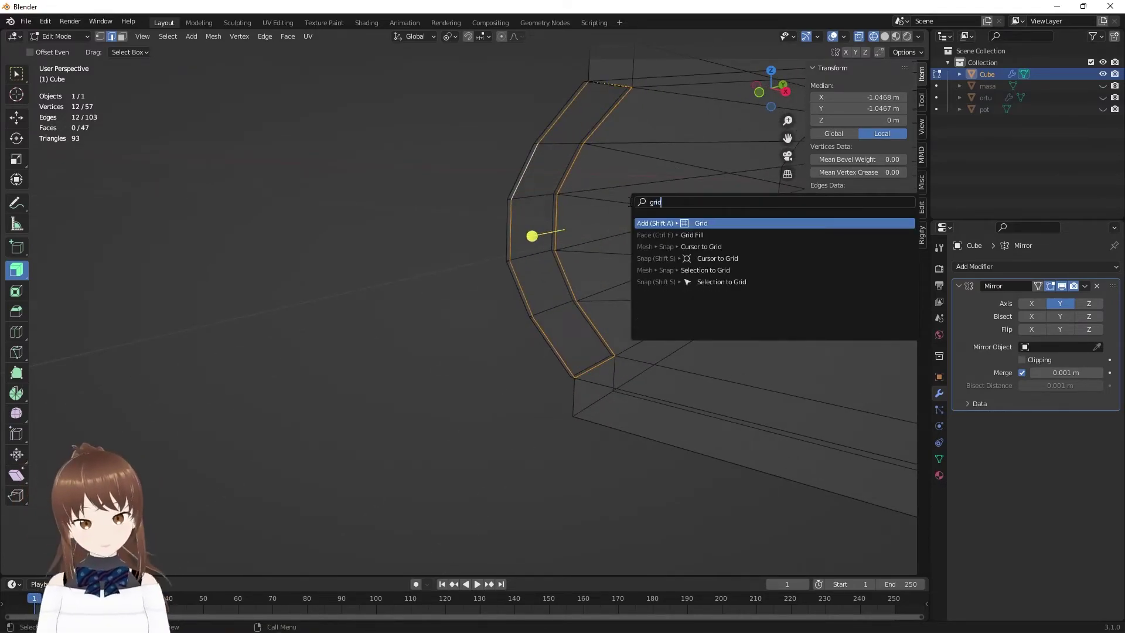
key("Return")
key("ctrl+z")
key("F3")
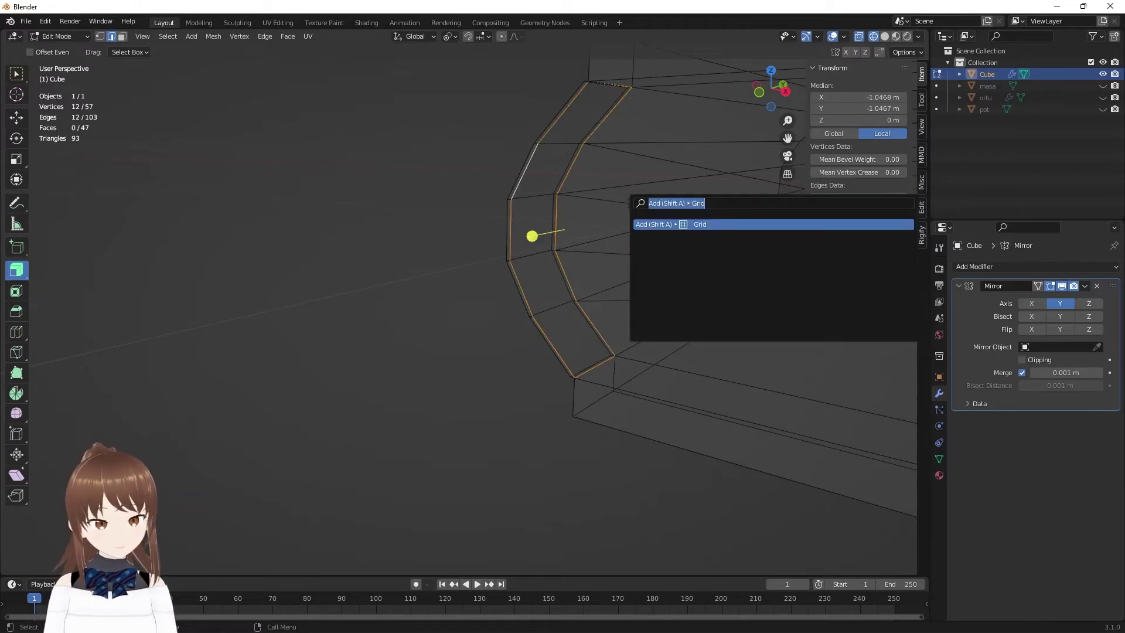
type("fill")
key("Down")
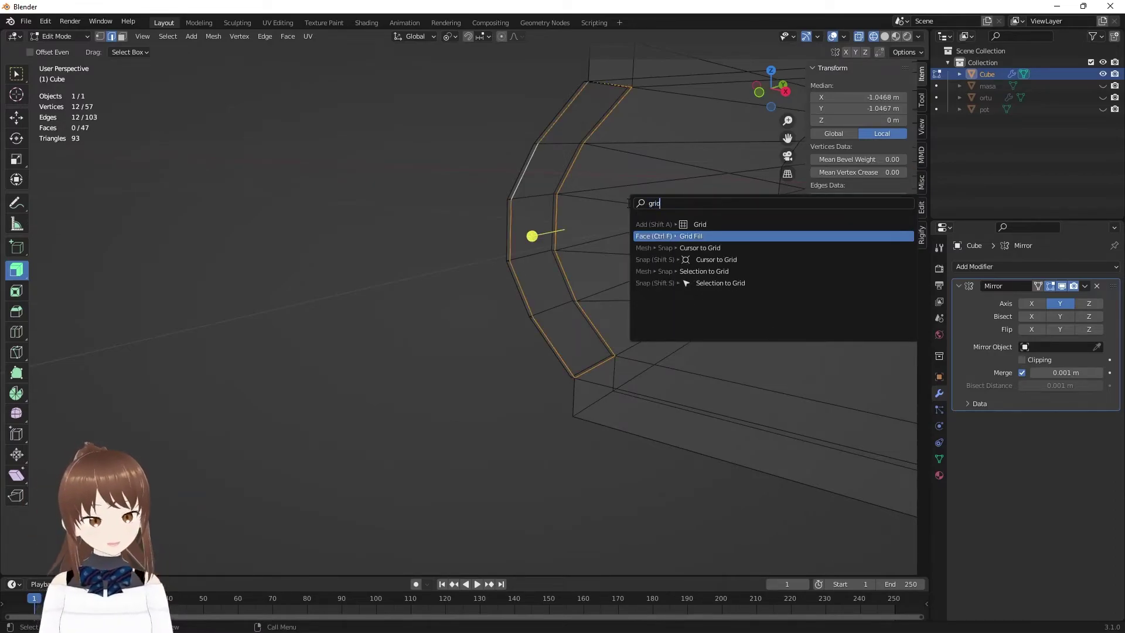
key("Return")
mouse_move(625, 205)
middle_mouse_down()
mouse_move(556, 211)
mouse_move(392, 171)
middle_mouse_up()
key("z")
left_click(566, 219)
- Deselect all, turn on the Face Orientation overlay and inspect the book's faces
left_click(393, 172)
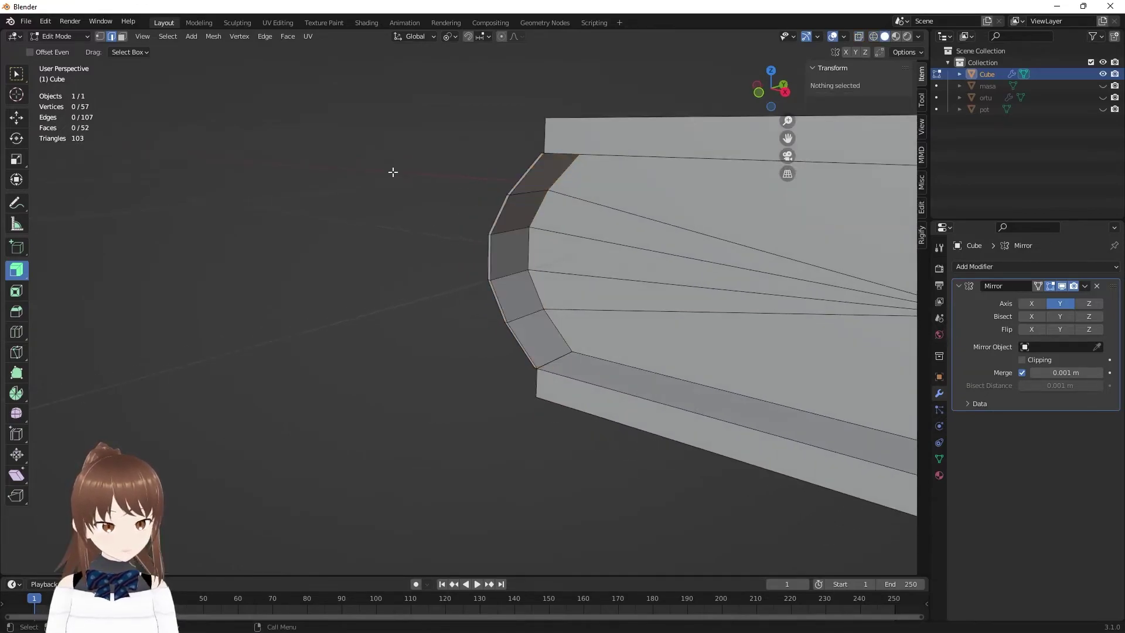
left_click(844, 37)
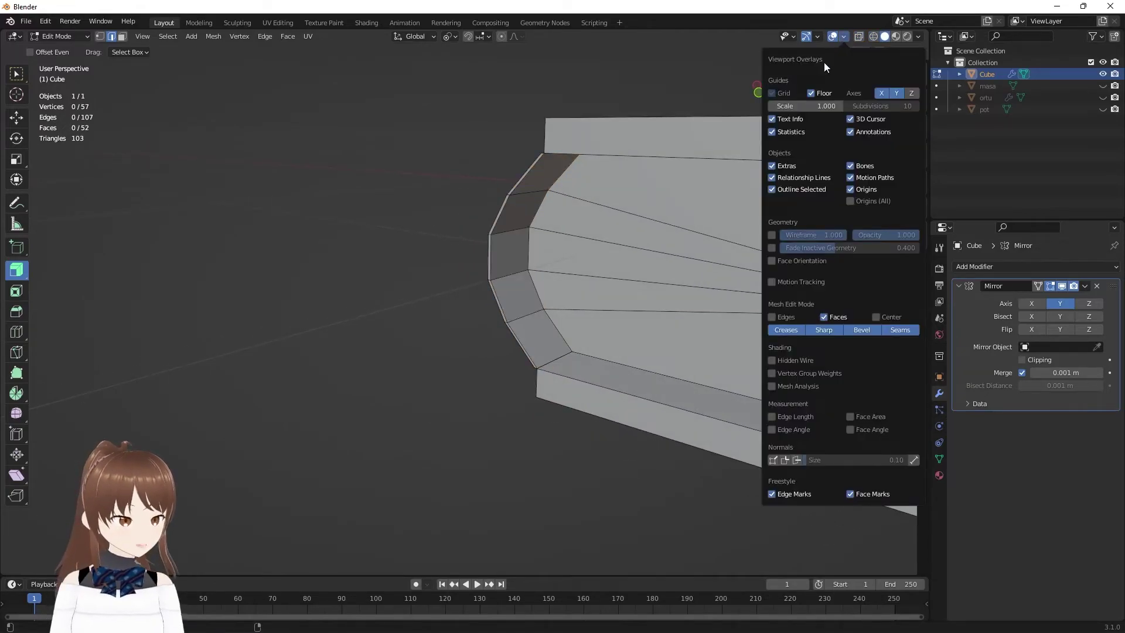
left_click(771, 261)
mouse_move(434, 188)
middle_mouse_down()
mouse_move(543, 221)
mouse_move(627, 188)
mouse_move(566, 176)
mouse_move(422, 241)
mouse_move(326, 166)
mouse_move(234, 199)
mouse_move(398, 226)
mouse_move(515, 306)
mouse_move(319, 211)
middle_mouse_up()
scroll(565, 176, "down", 3)
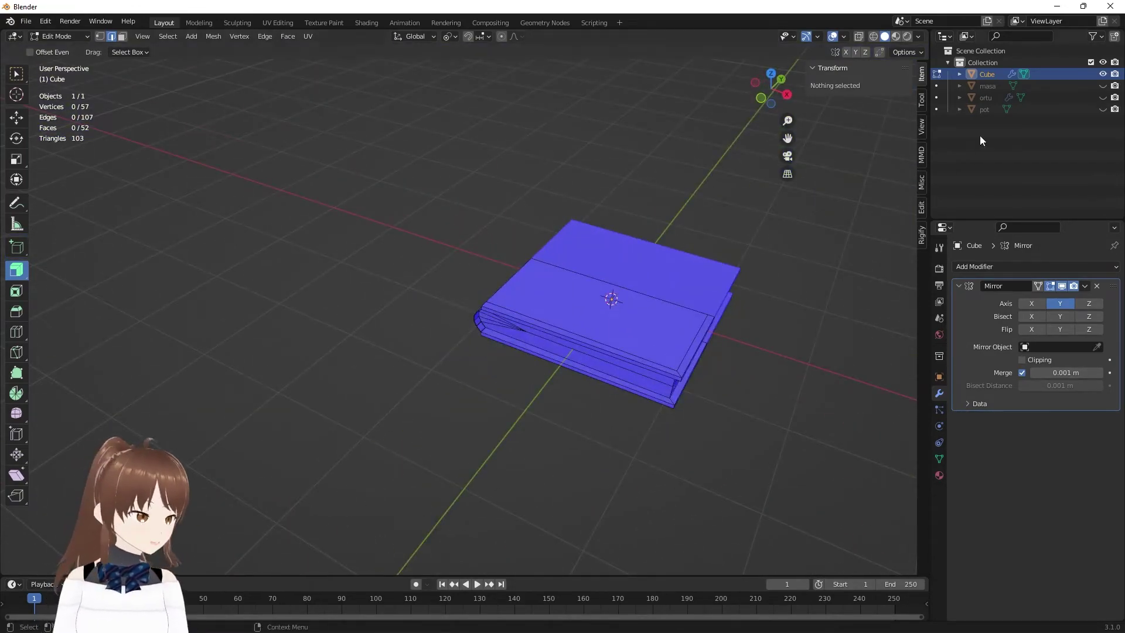
mouse_move(644, 281)
middle_mouse_down()
mouse_move(713, 291)
mouse_move(762, 264)
middle_mouse_up()
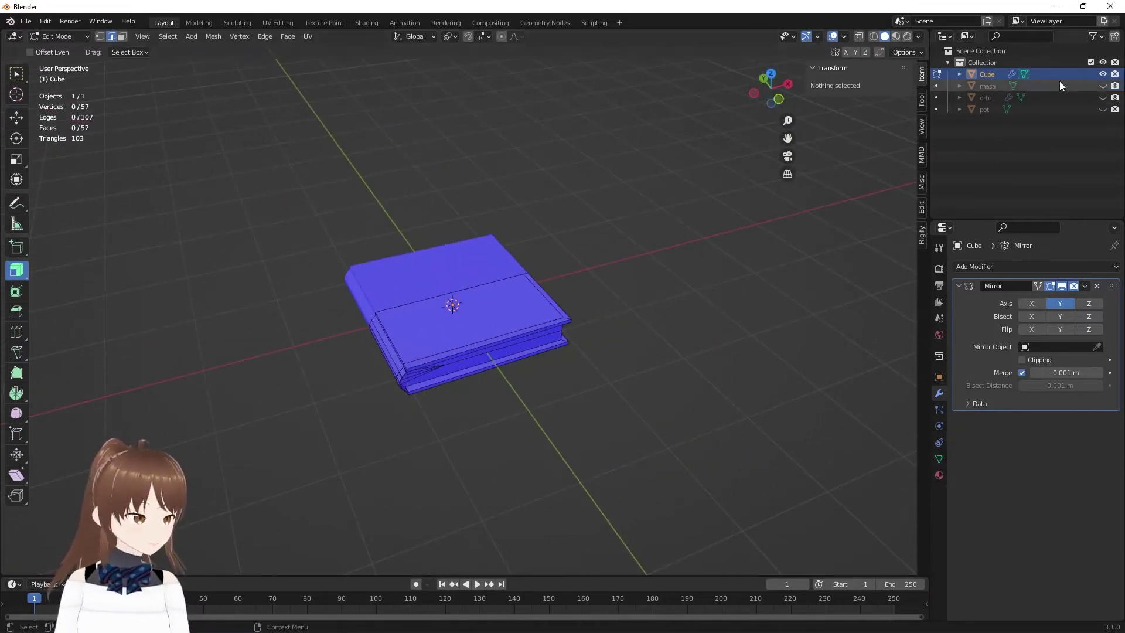
- Unhide the table, runner and pot, and rename the Cube object to 'kitap'
key("alt+h")
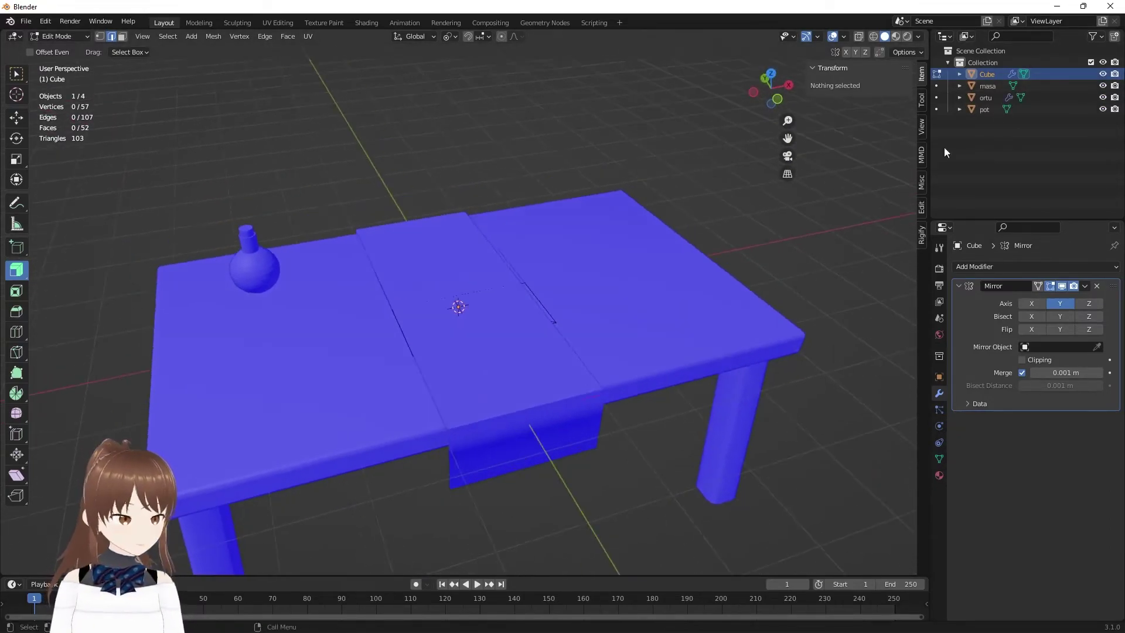
double_click(990, 74)
type("kitap")
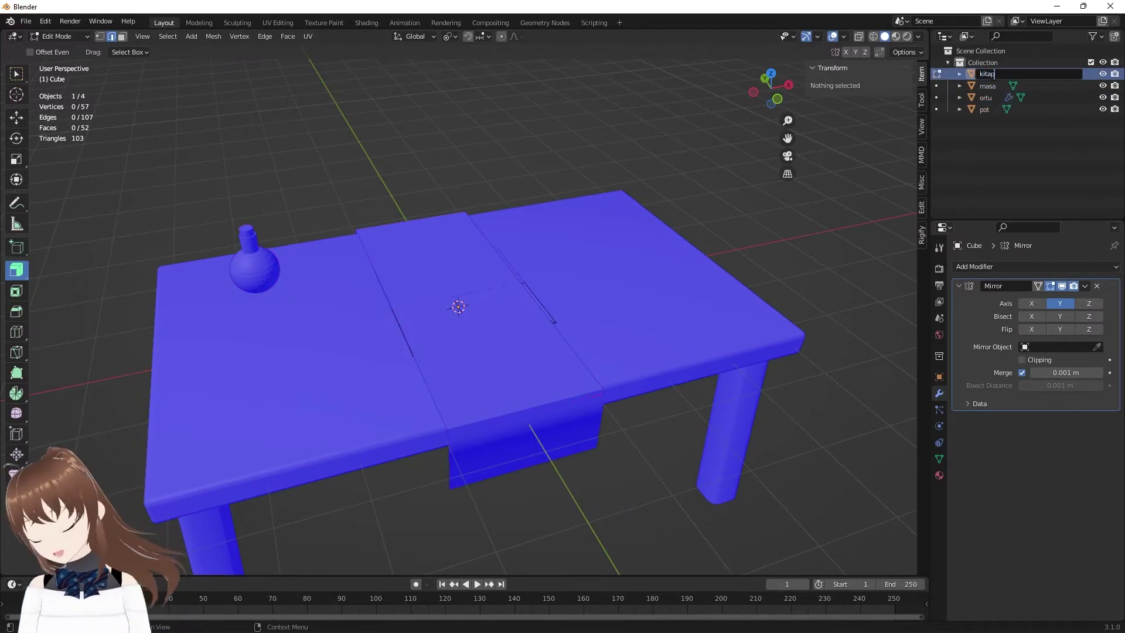
key("Return")
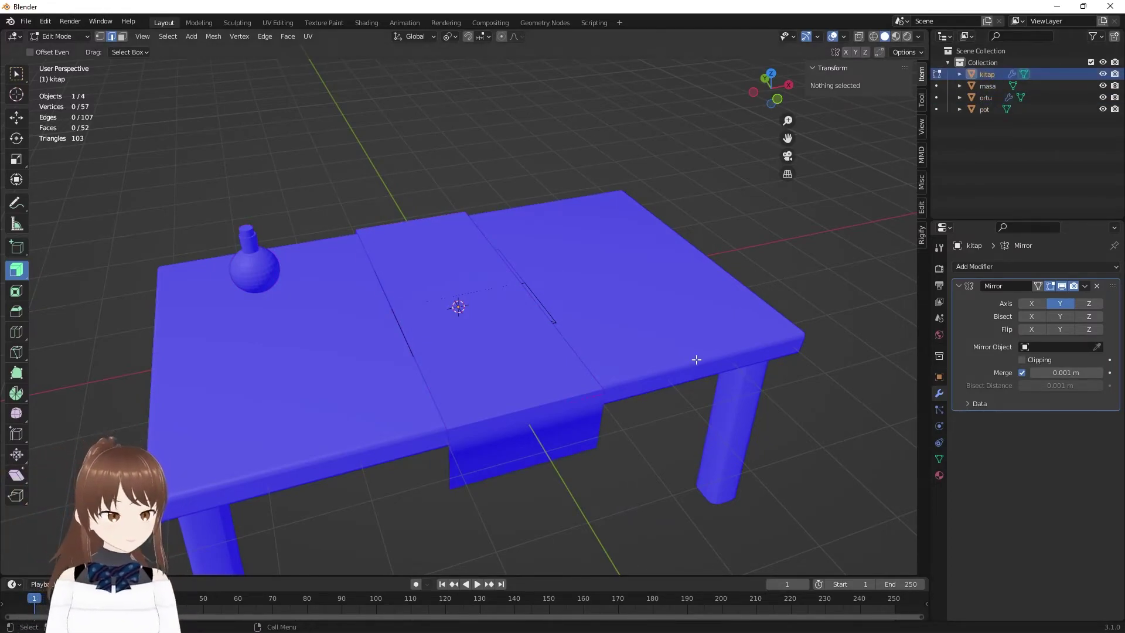
key("KP_1")
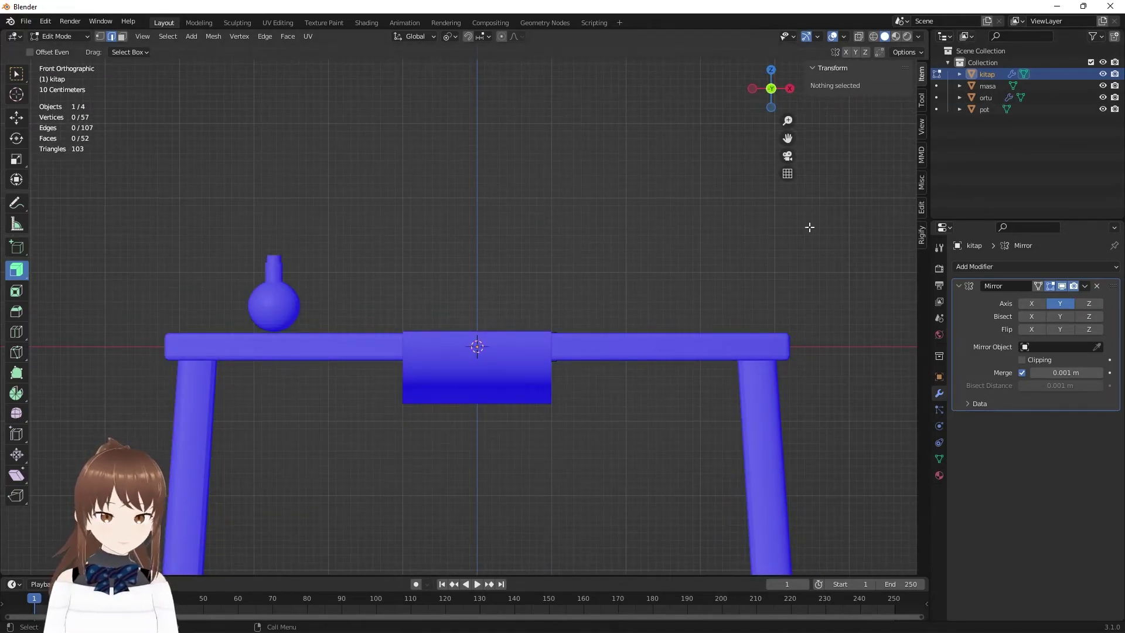
- Select a group of the book's vertices and switch the viewport to wireframe shading
left_click(1103, 86)
left_click_drag(1102, 98, 1102, 108)
left_click_drag(224, 289, 628, 477)
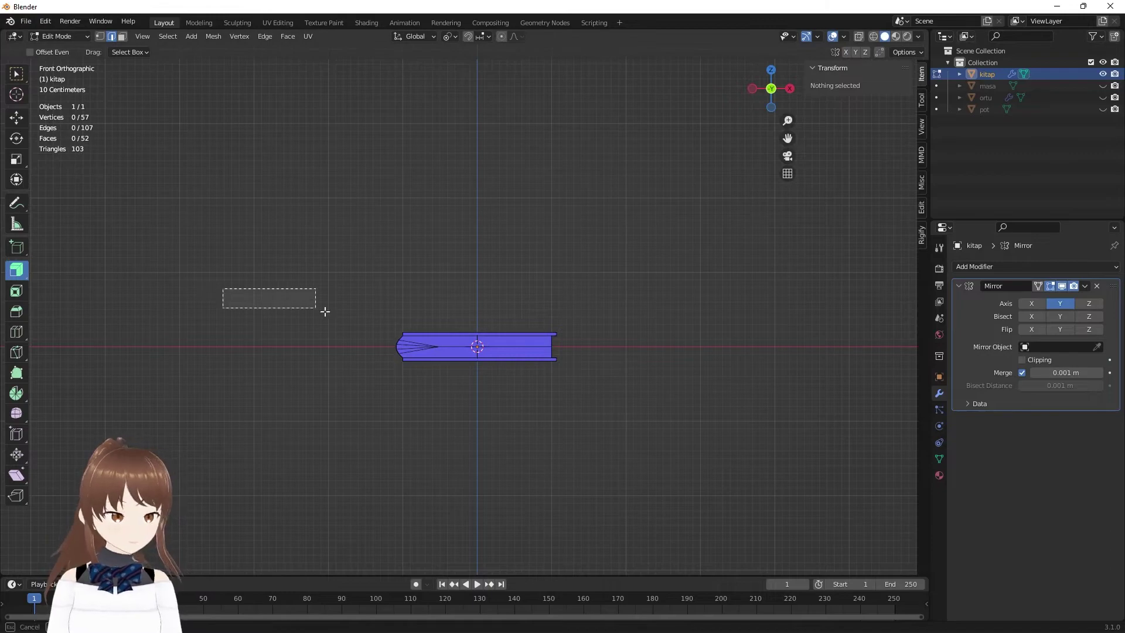
key("alt+h")
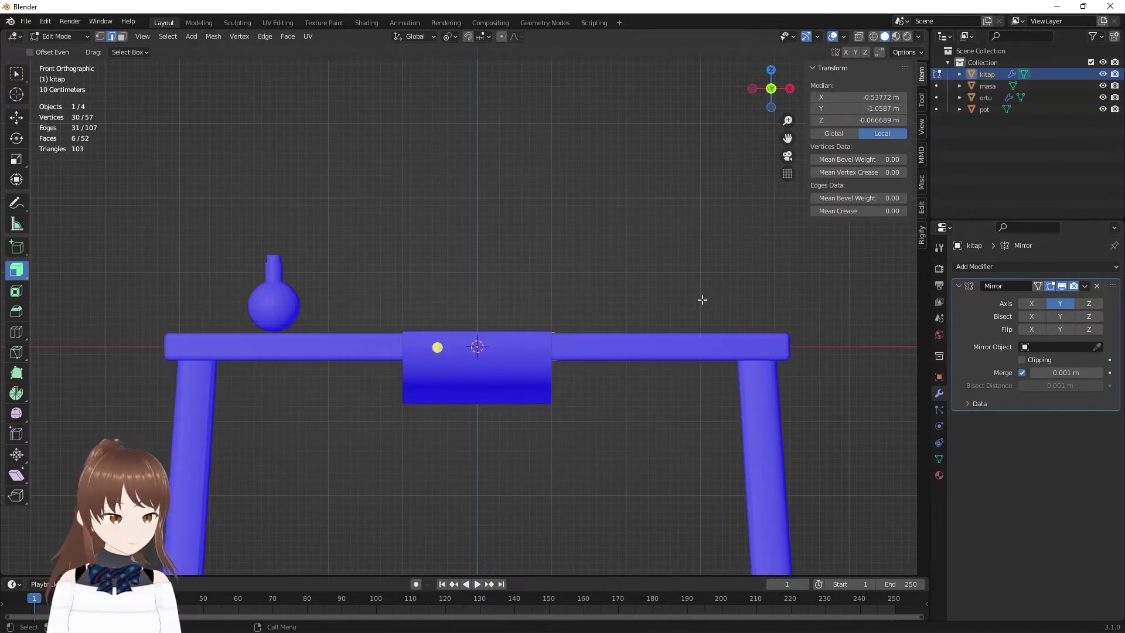
key("g")
key("z")
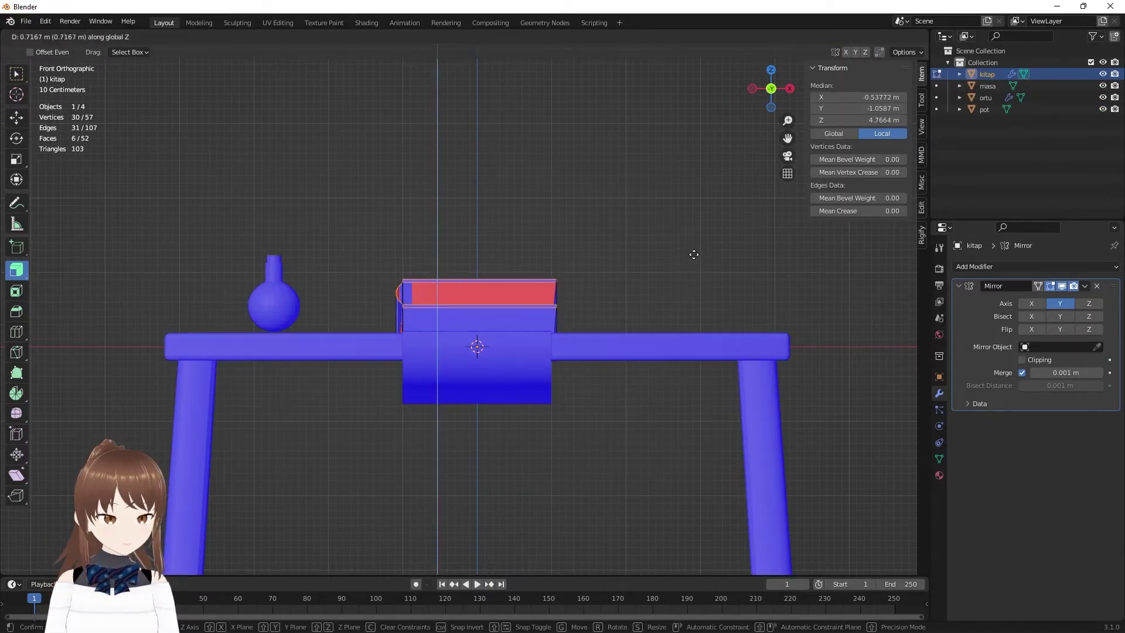
right_click(695, 269)
key("z")
left_click(334, 414)
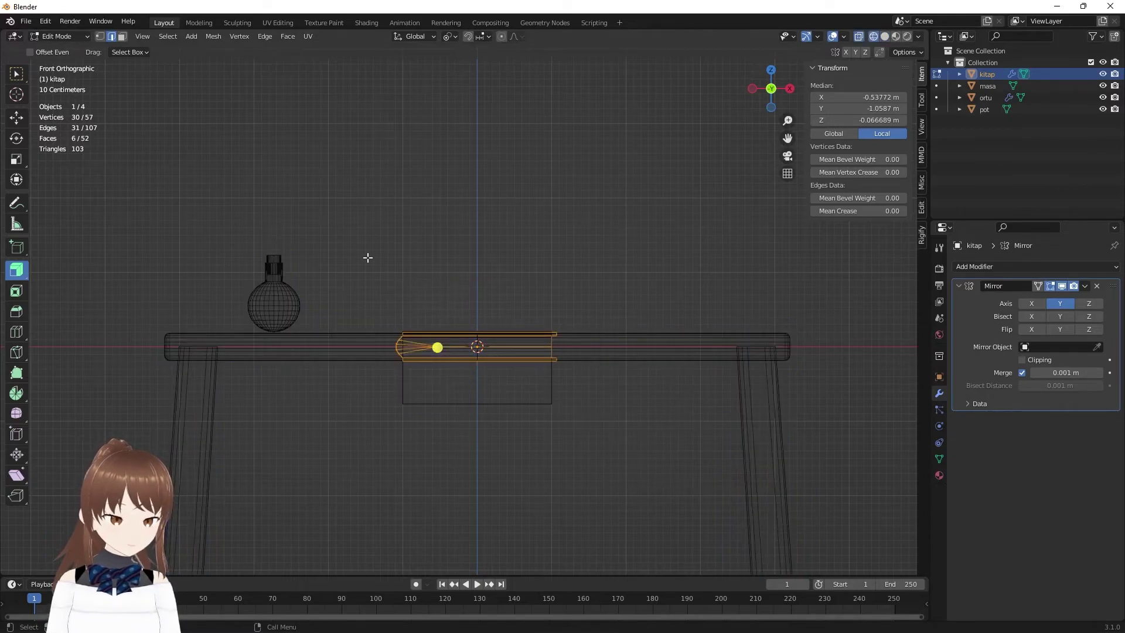
- Move the whole book straight down onto the tabletop
key("a")
key("g")
key("z")
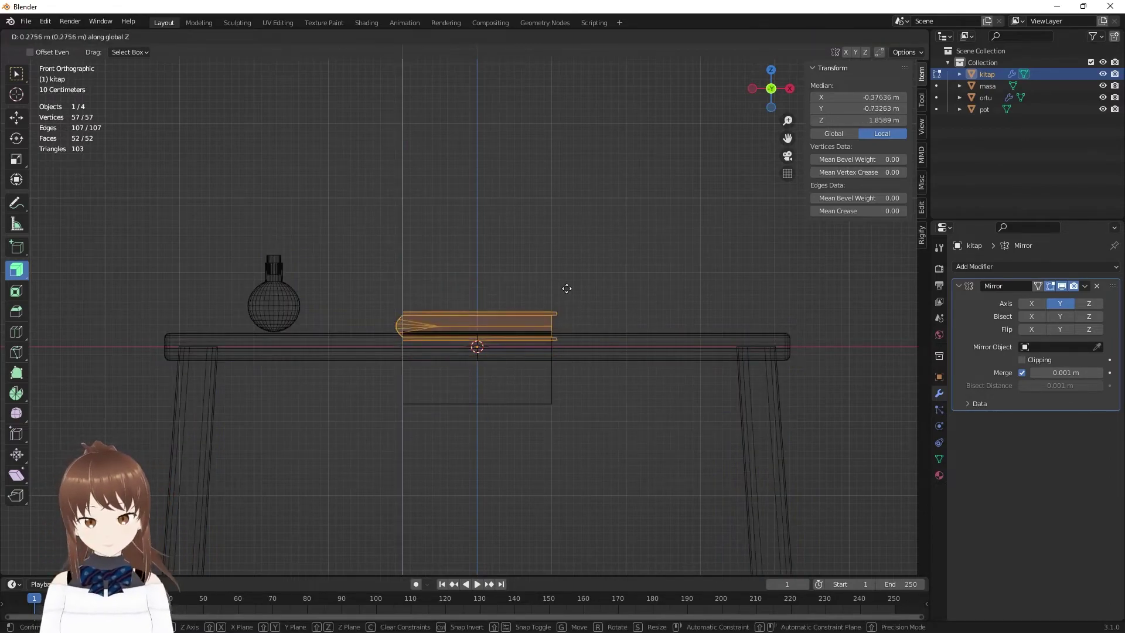
left_click(563, 268)
scroll(571, 282, "down", 1)
middle_click_drag(571, 283, 572, 374)
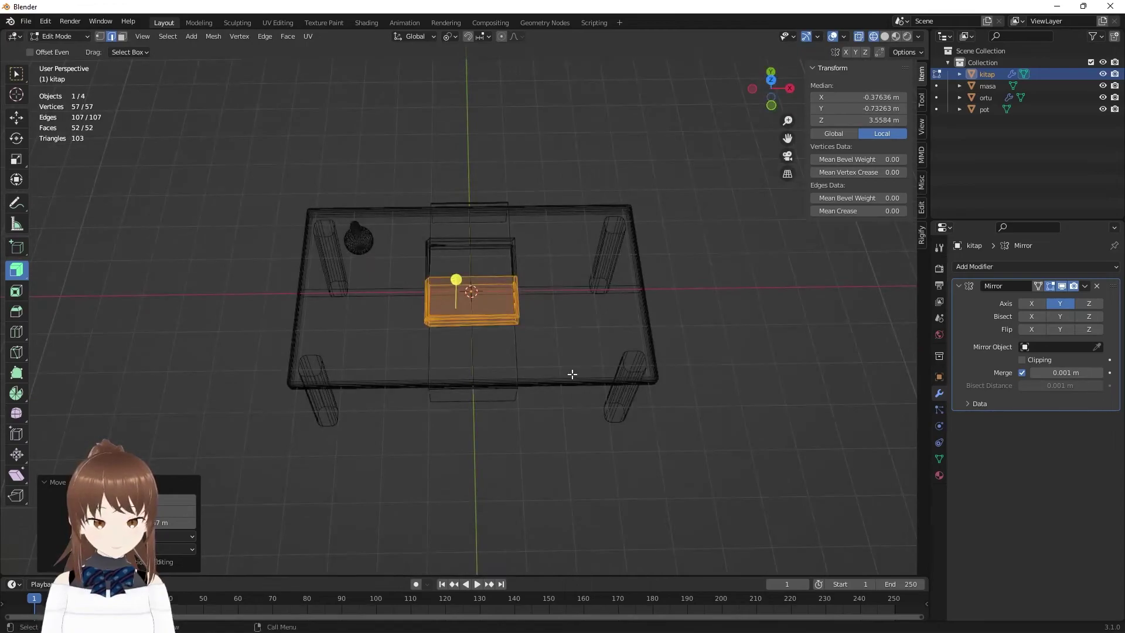
key("KP_1")
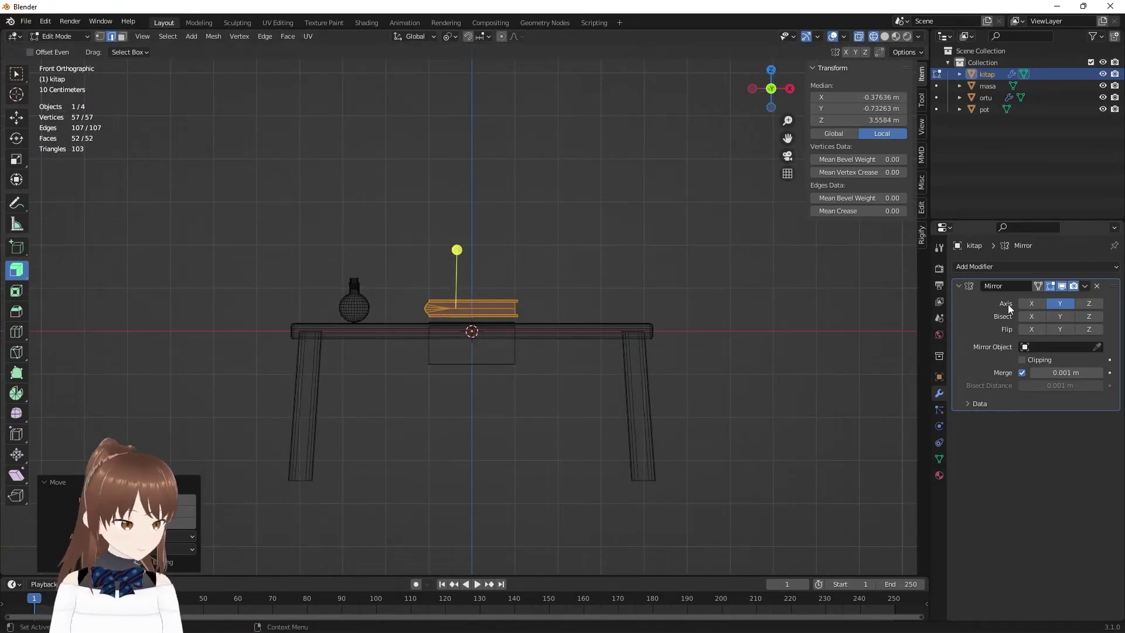
- Return to object mode and apply the book's Mirror modifier
key("Tab")
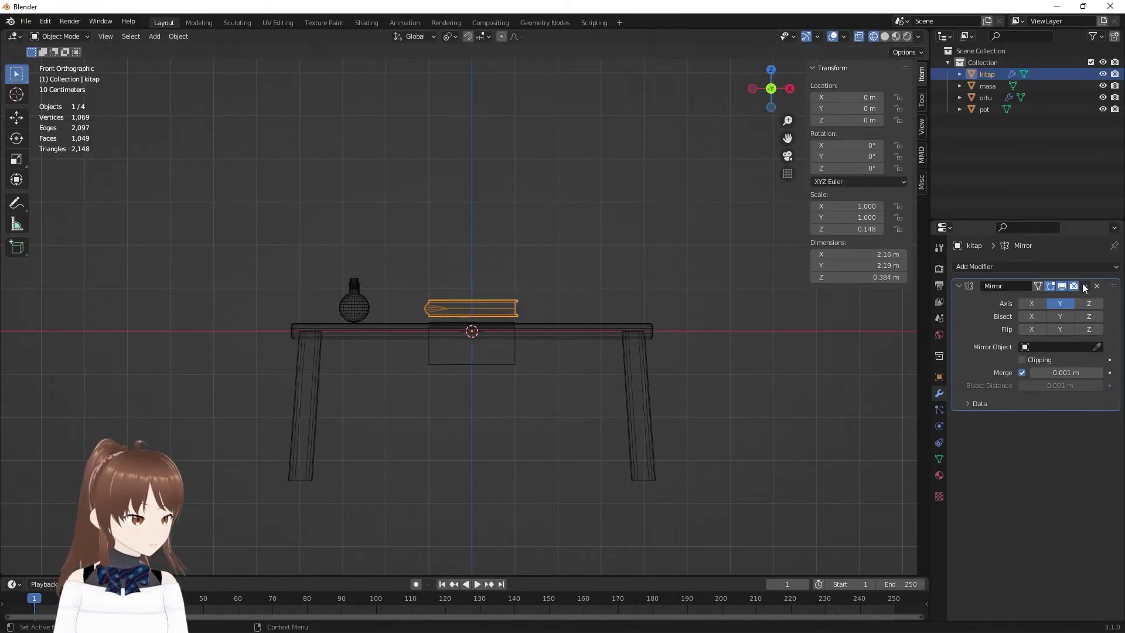
left_click(1084, 287)
scroll(511, 278, "up", 2)
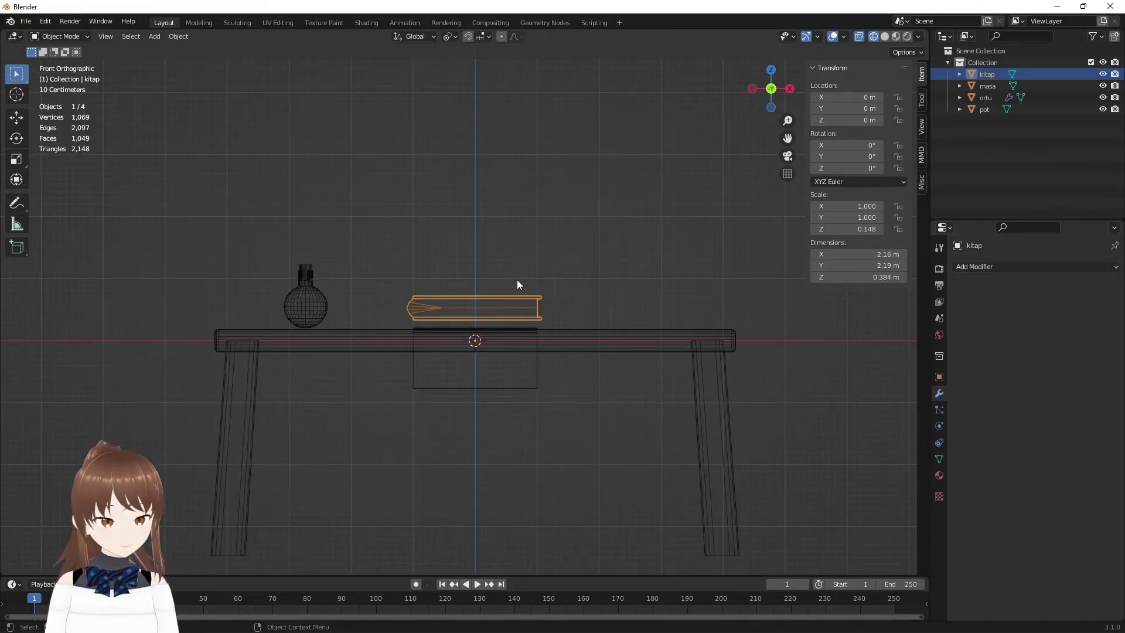
mouse_move(516, 284)
middle_mouse_down()
mouse_move(512, 341)
mouse_move(503, 321)
middle_mouse_up()
key("KP_1")
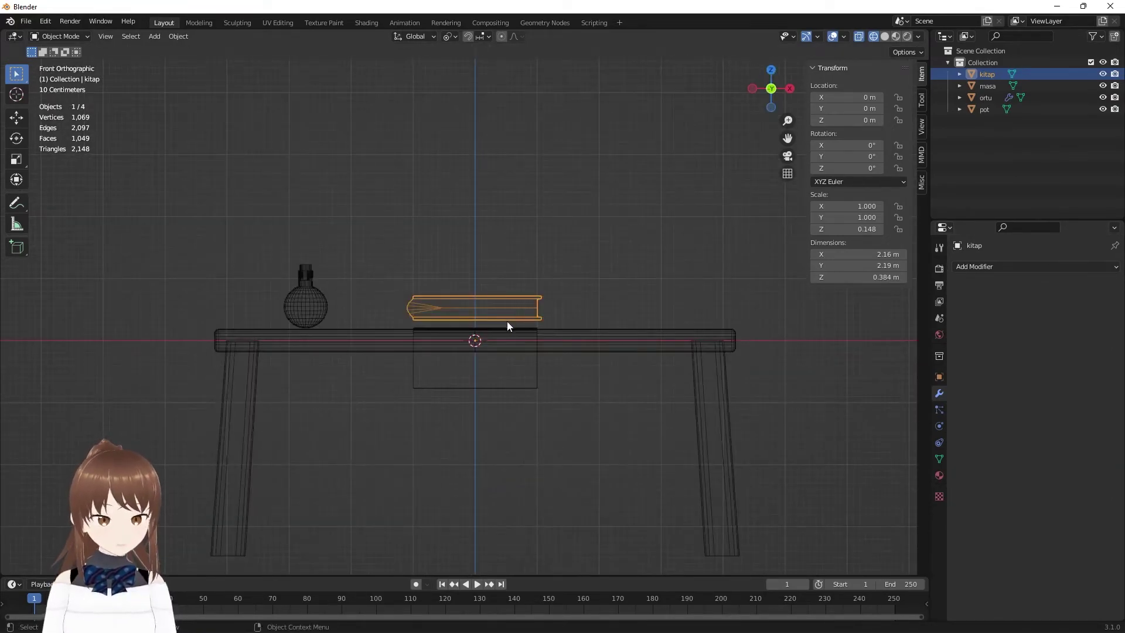
- Lower the book slightly and apply all transforms to it
key("g")
key("z")
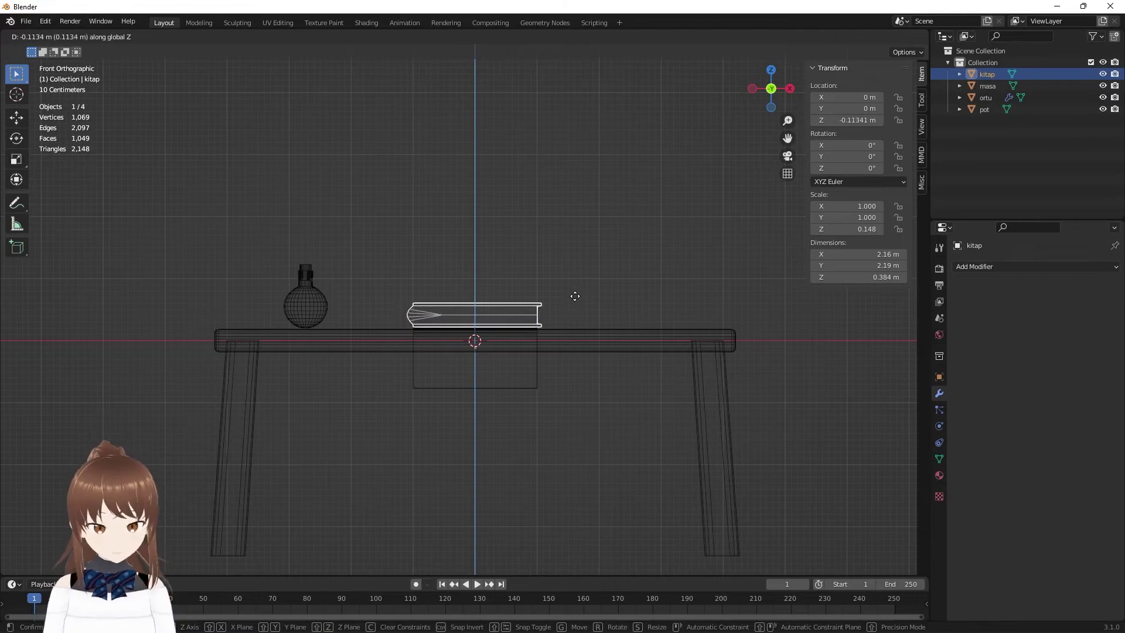
left_click(574, 293)
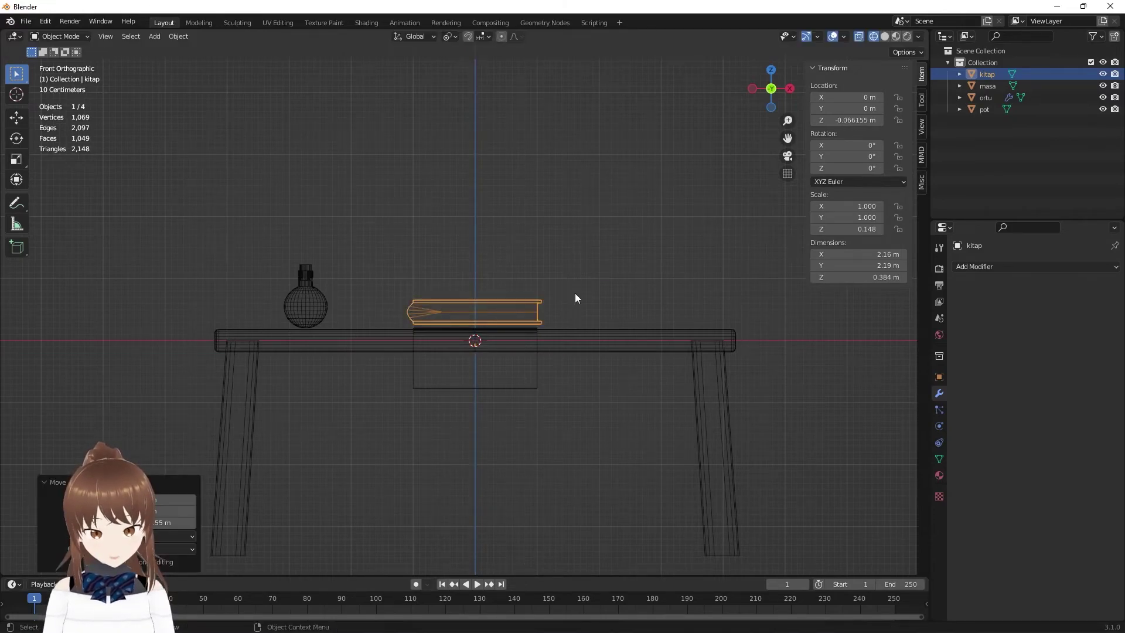
key("F3")
type("app")
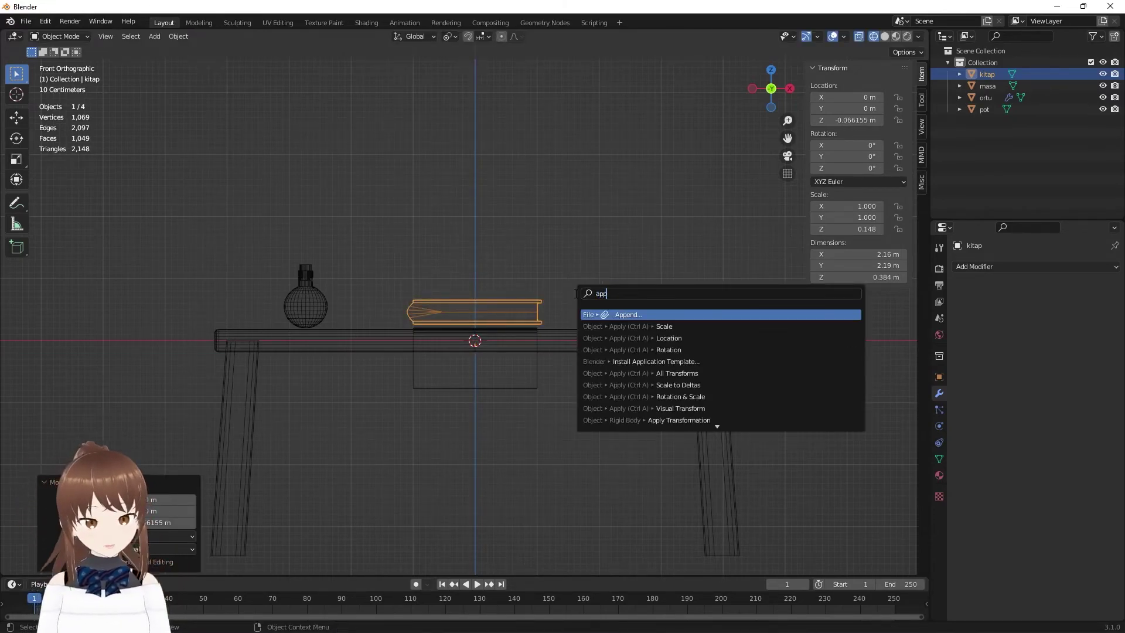
key("Down")
key("Down")
key("Down")
key("Down")
key("Down")
key("Return")
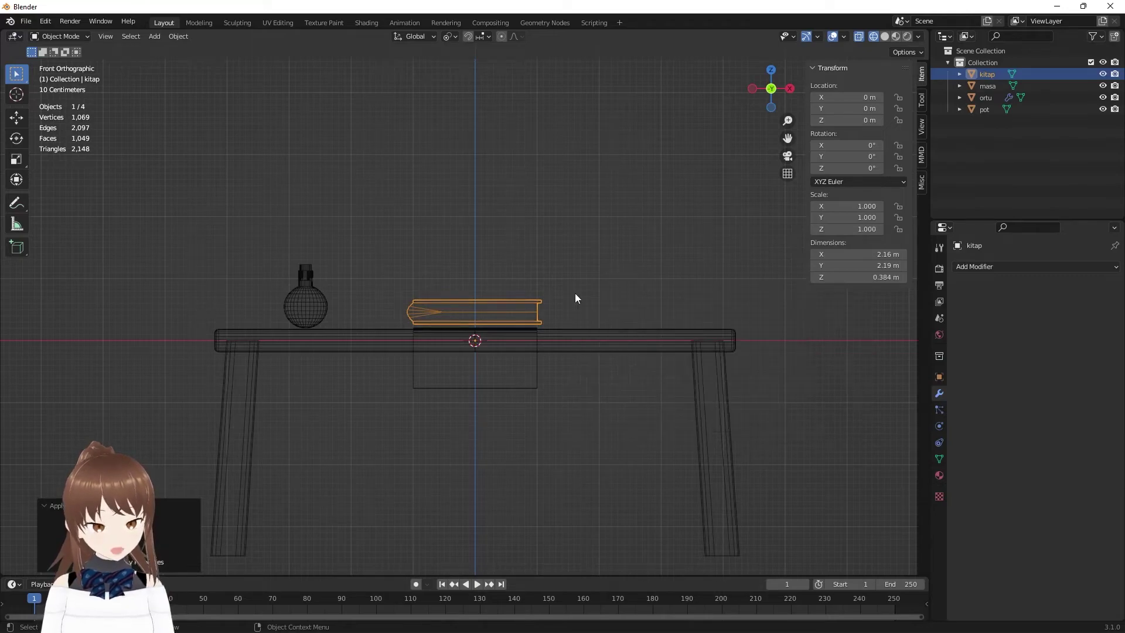
- Slide the book along X further right on the table
scroll(579, 295, "up", 2)
key("g")
key("z")
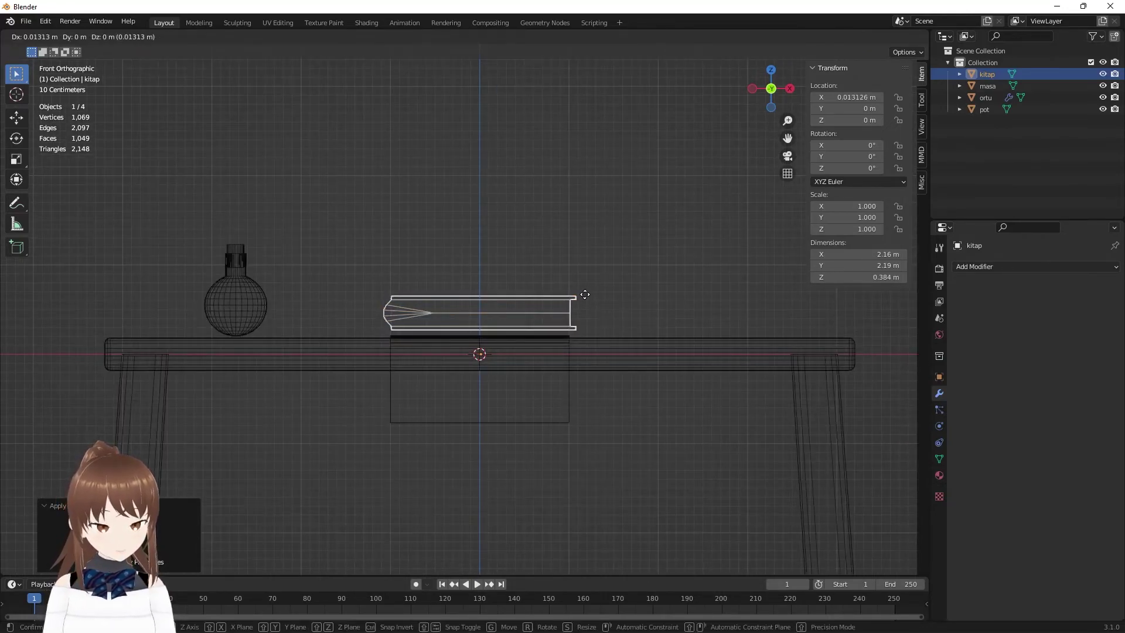
key("y")
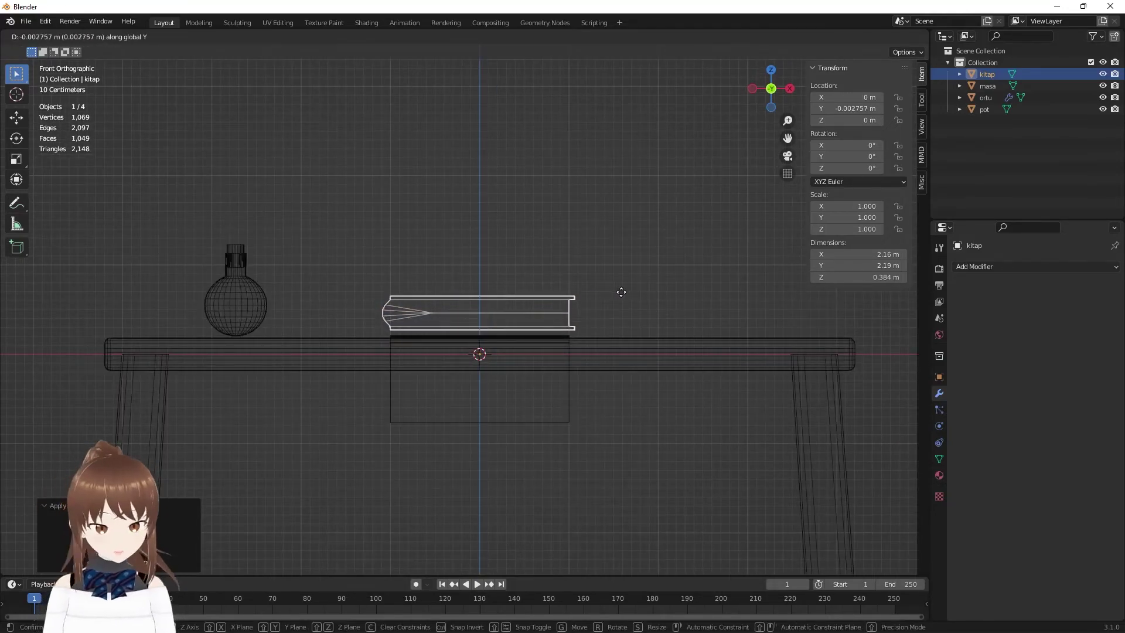
key("x")
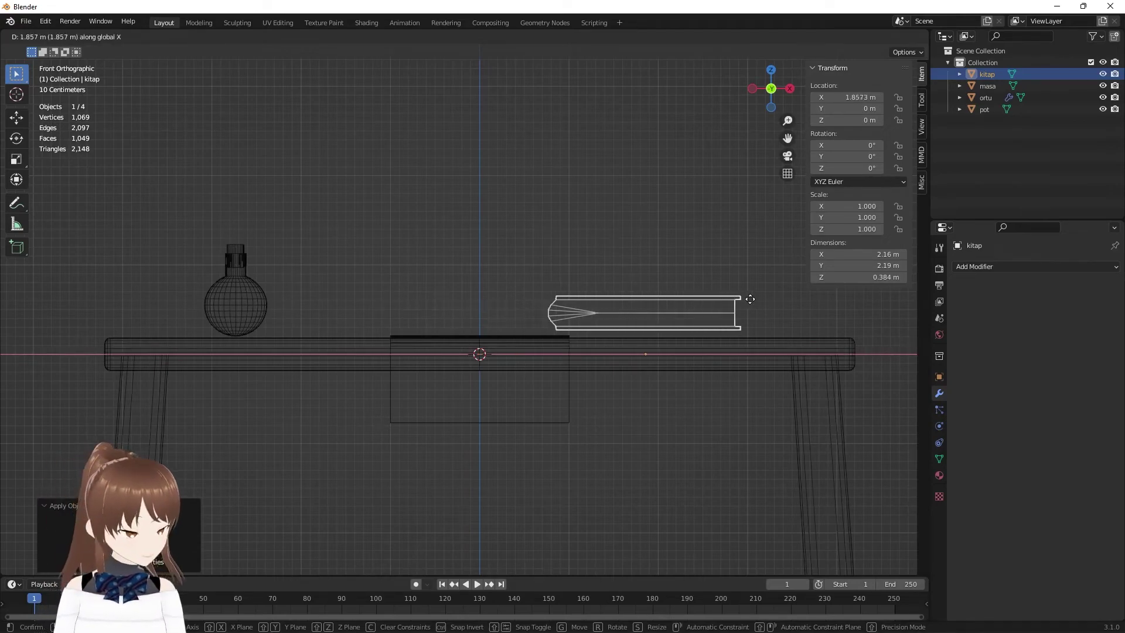
left_click(733, 299)
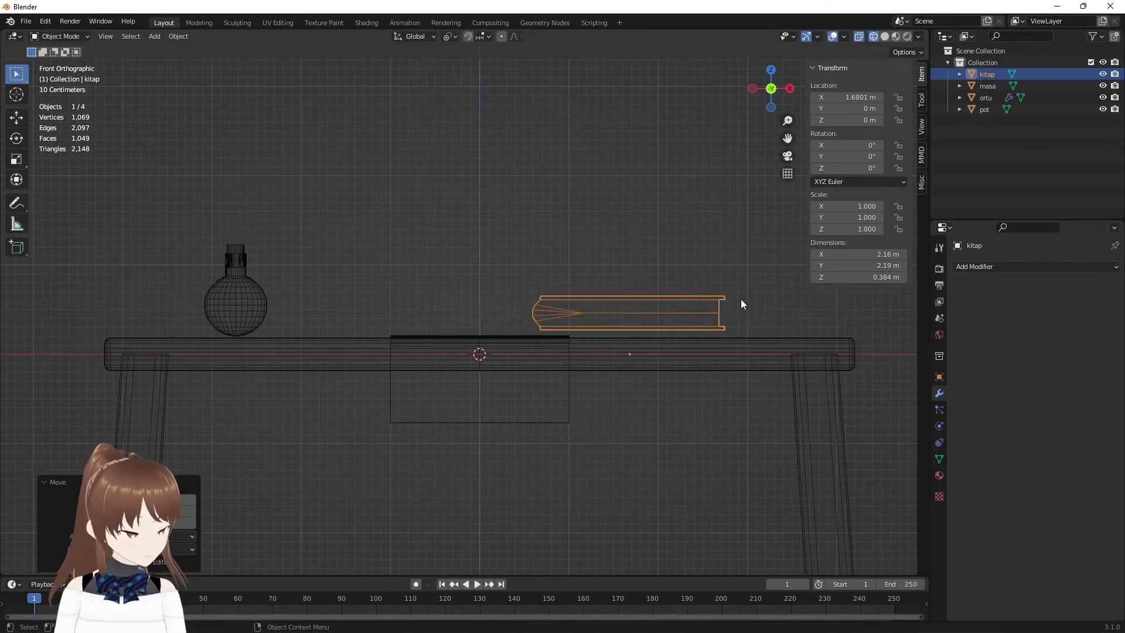
- Tilt the book 1.15° around Y and readjust its height
key("r")
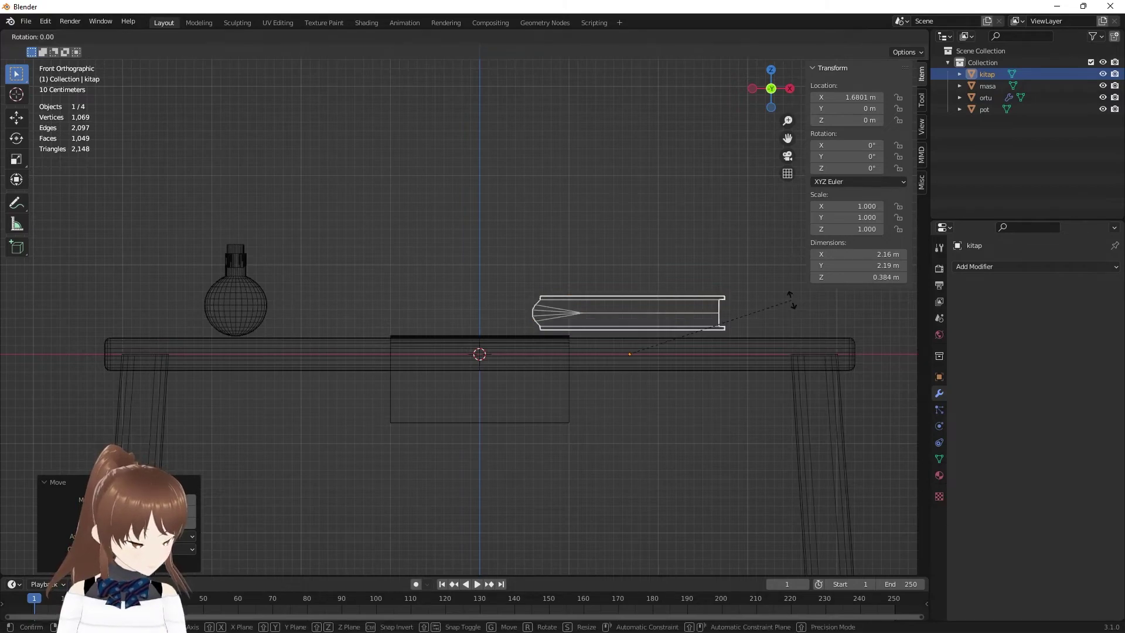
key("y")
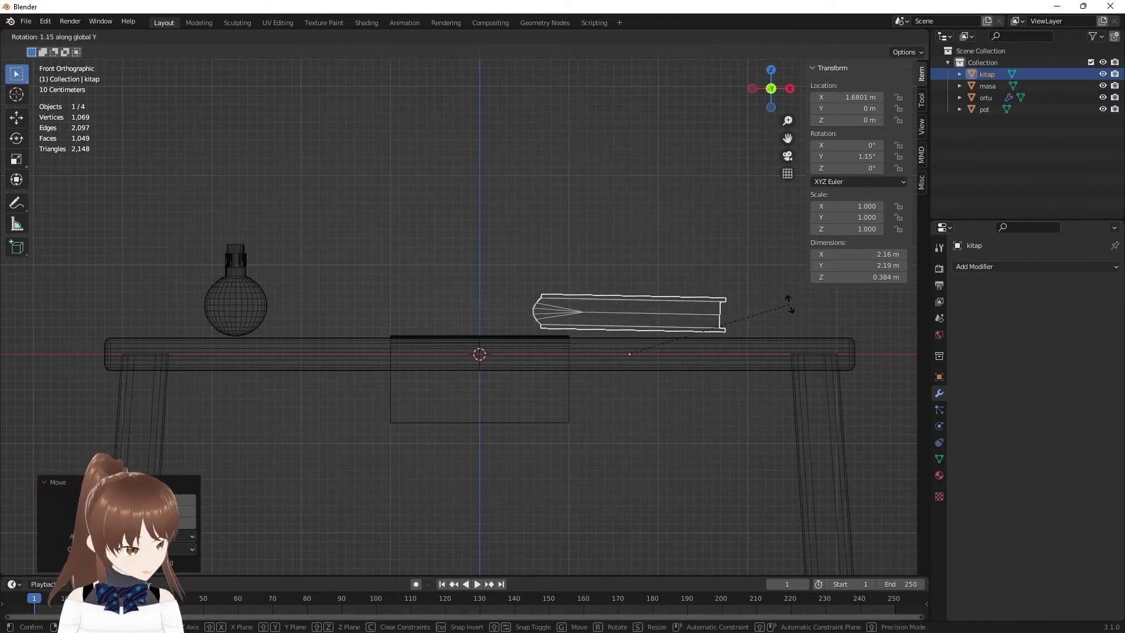
left_click(789, 303)
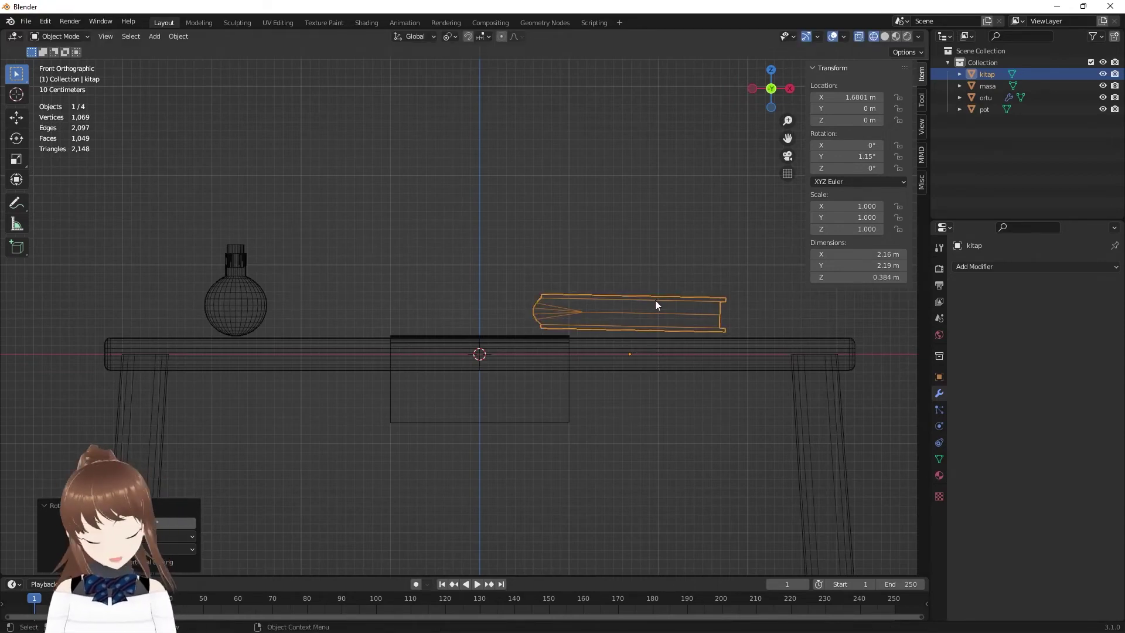
key("g")
key("z")
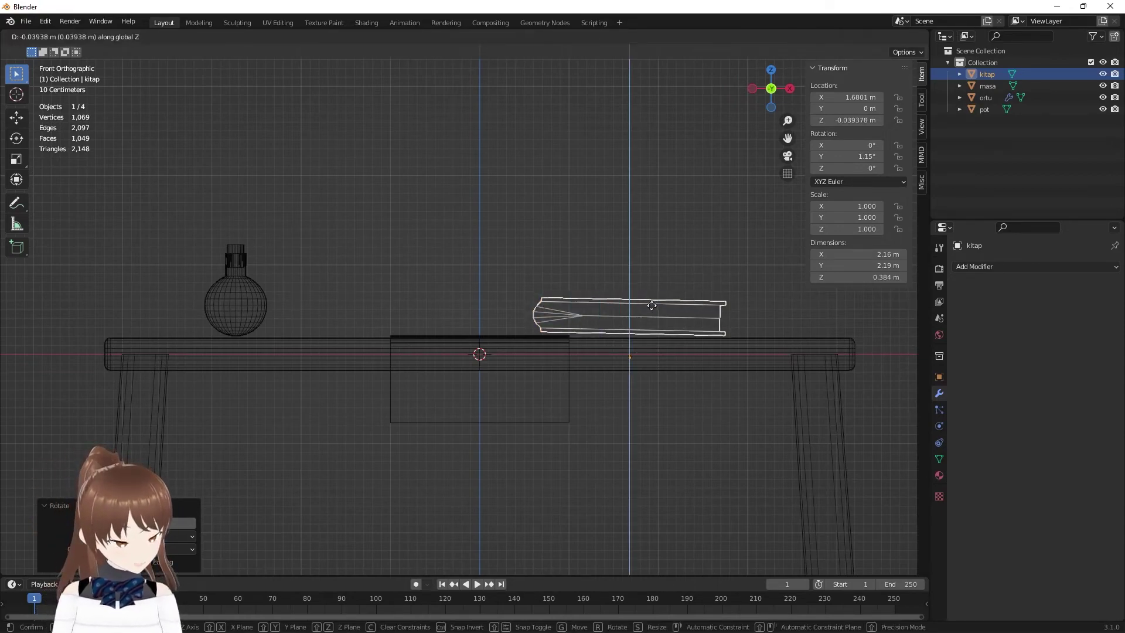
left_click(652, 303)
- Rotate the book -21.5° around Z and switch to Solid shading
middle_click_drag(652, 301, 648, 387)
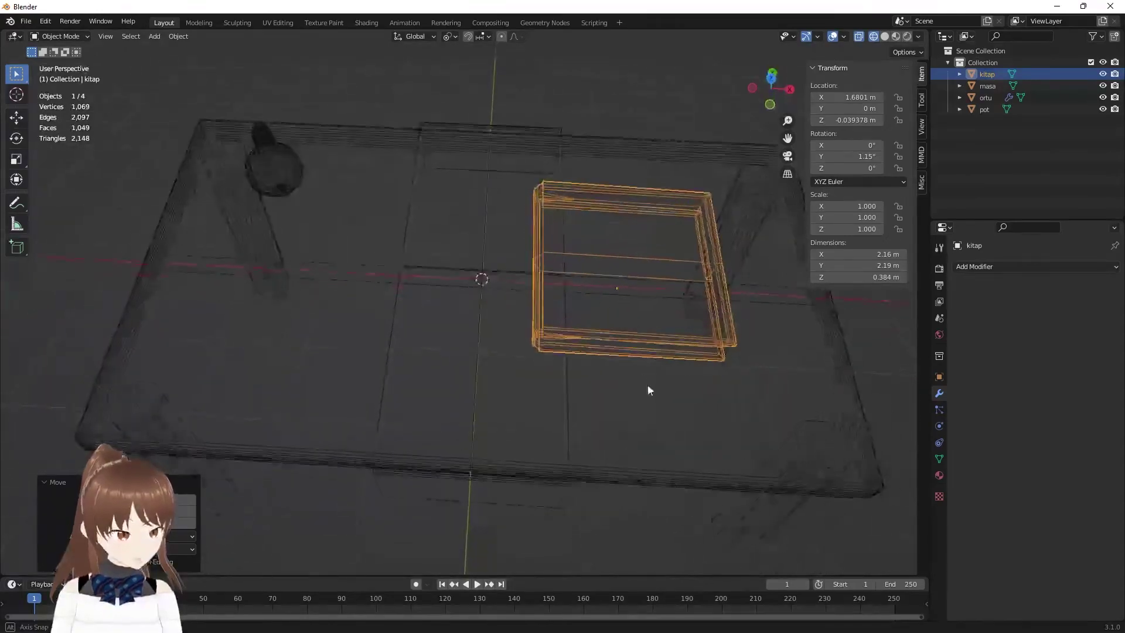
mouse_move(683, 256)
middle_mouse_down()
mouse_move(687, 276)
mouse_move(703, 279)
middle_mouse_up()
key("r")
key("z")
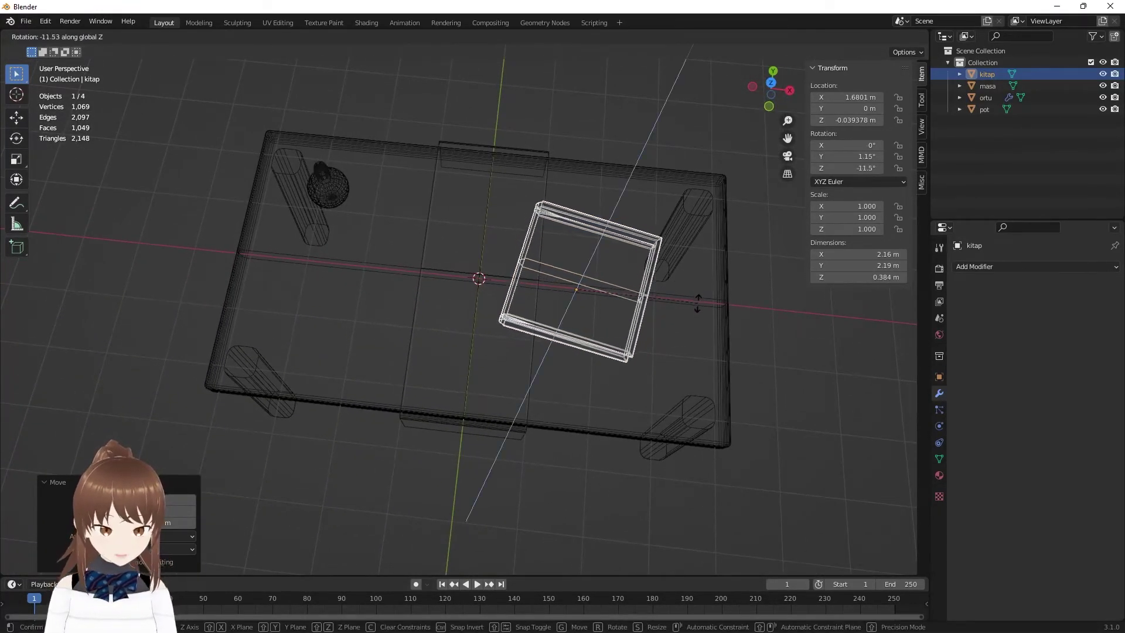
left_click(688, 322)
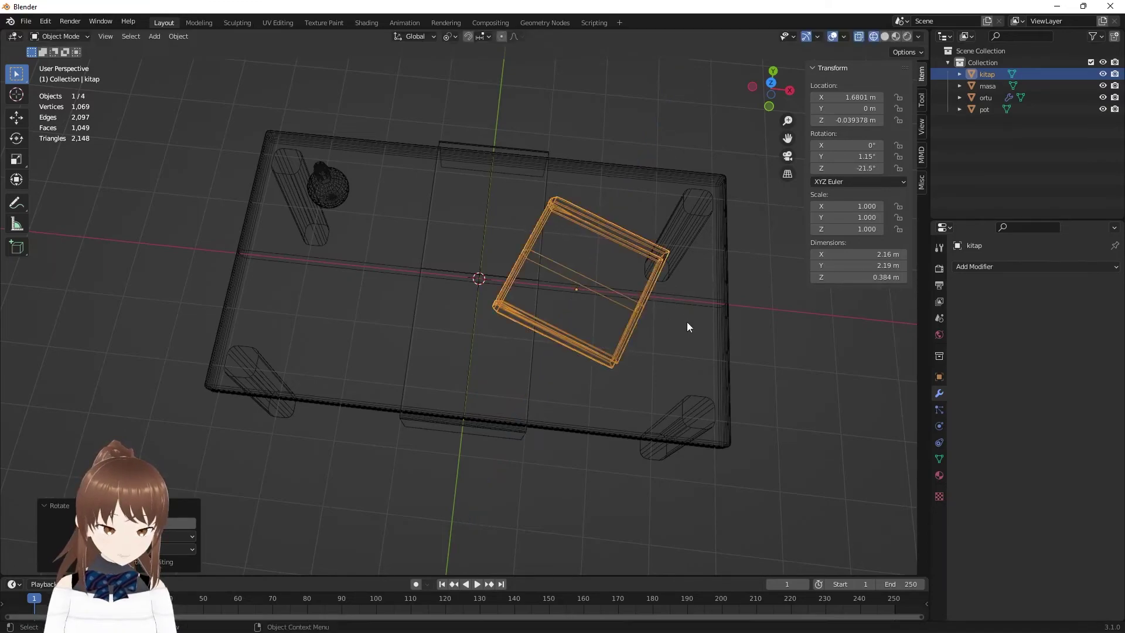
middle_click_drag(687, 323, 645, 281)
key("z")
left_click(812, 305)
mouse_move(759, 325)
middle_mouse_down()
mouse_move(646, 275)
mouse_move(756, 264)
middle_mouse_up()
- Turn off the Face Orientation overlay, show the sidebar, and deselect the book
left_click(843, 36)
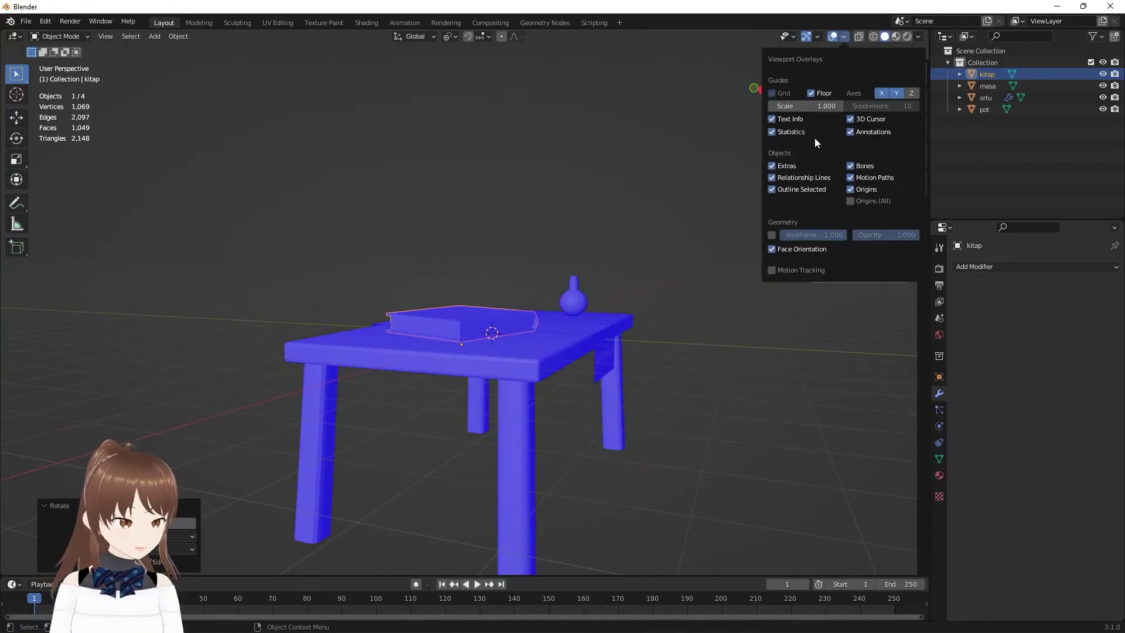
left_click(772, 248)
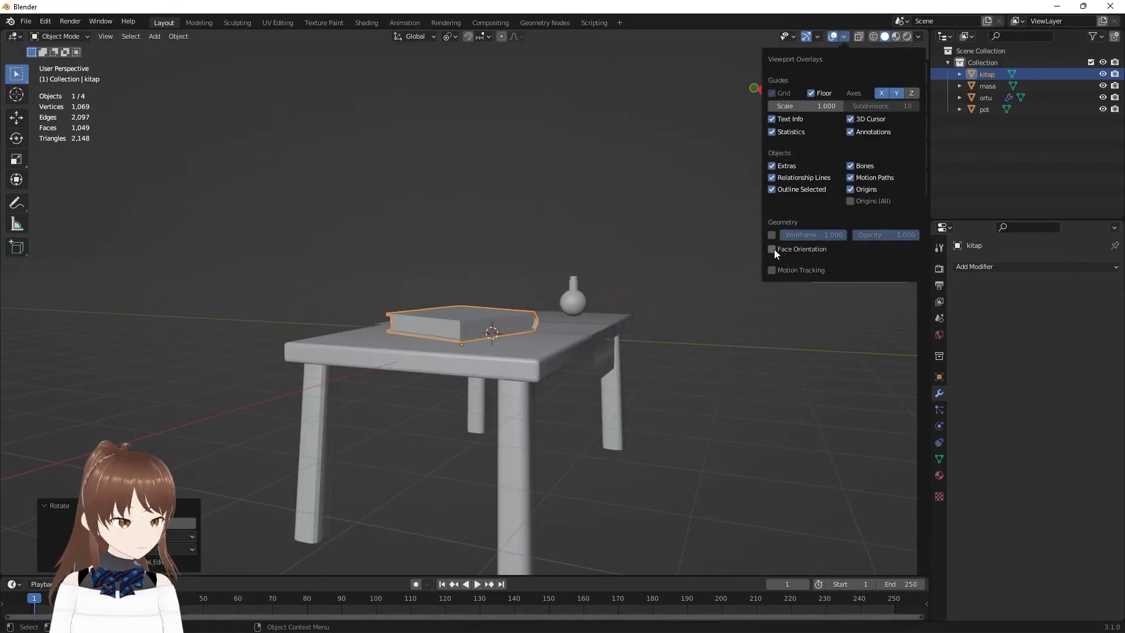
key("n")
mouse_move(775, 251)
middle_mouse_down()
mouse_move(676, 351)
mouse_move(744, 433)
mouse_move(683, 369)
mouse_move(709, 334)
middle_mouse_up()
left_click(744, 433)
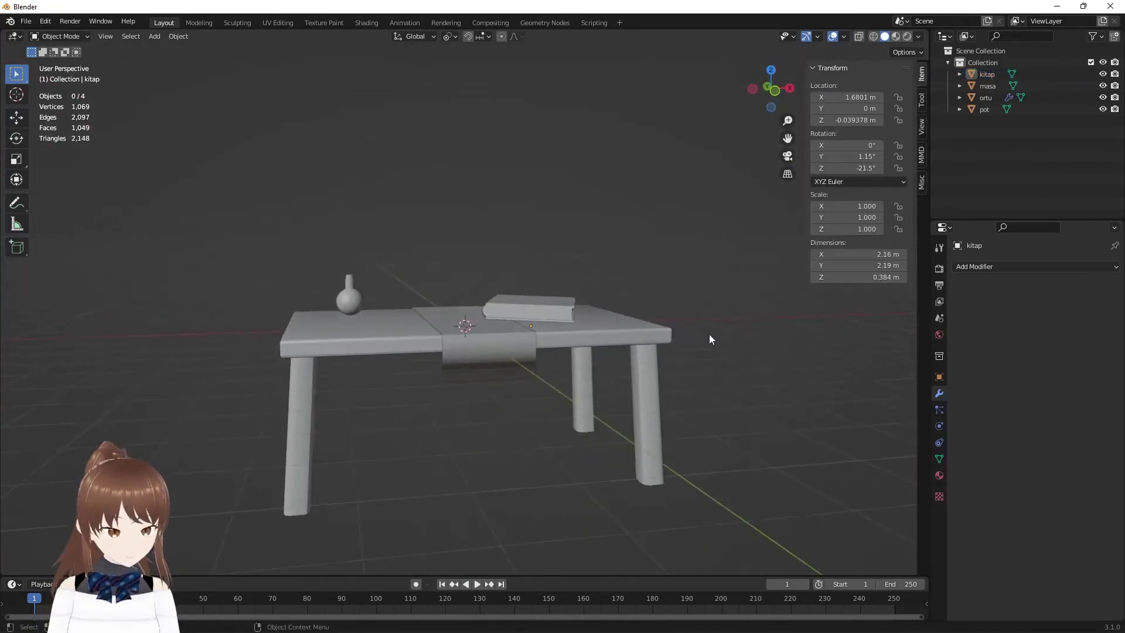
scroll(401, 344, "up", 4)
middle_click_drag(401, 345, 525, 326, "shift")
- Shade the pot smooth and enable Auto Smooth at 30° in its mesh data
left_click(338, 277)
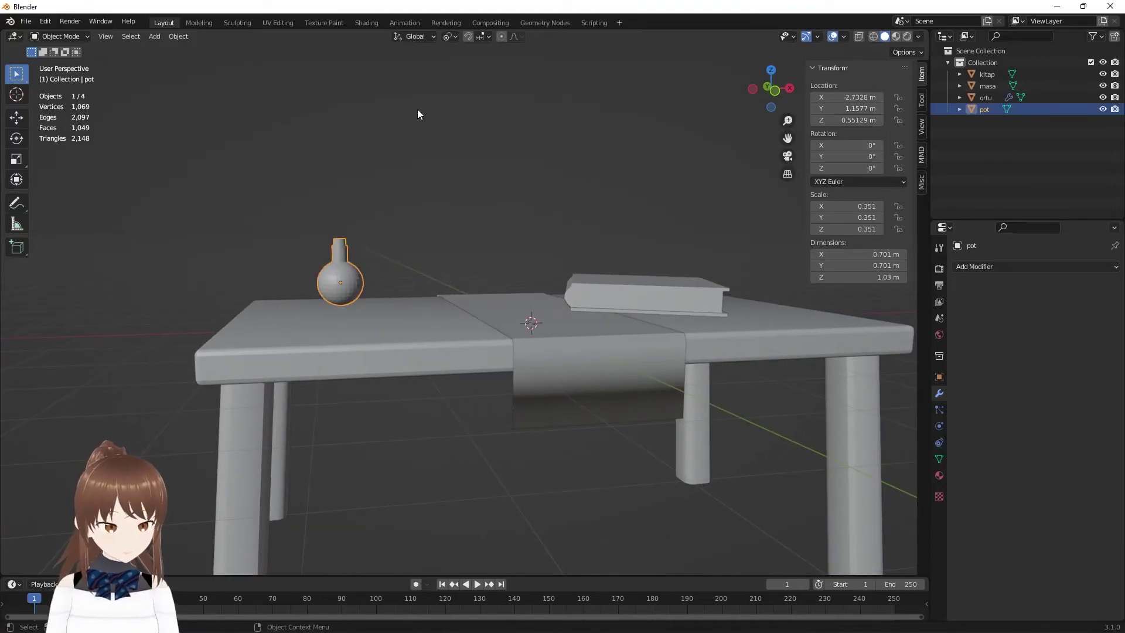
right_click(327, 270)
left_click(336, 267)
scroll(893, 339, "up", 2)
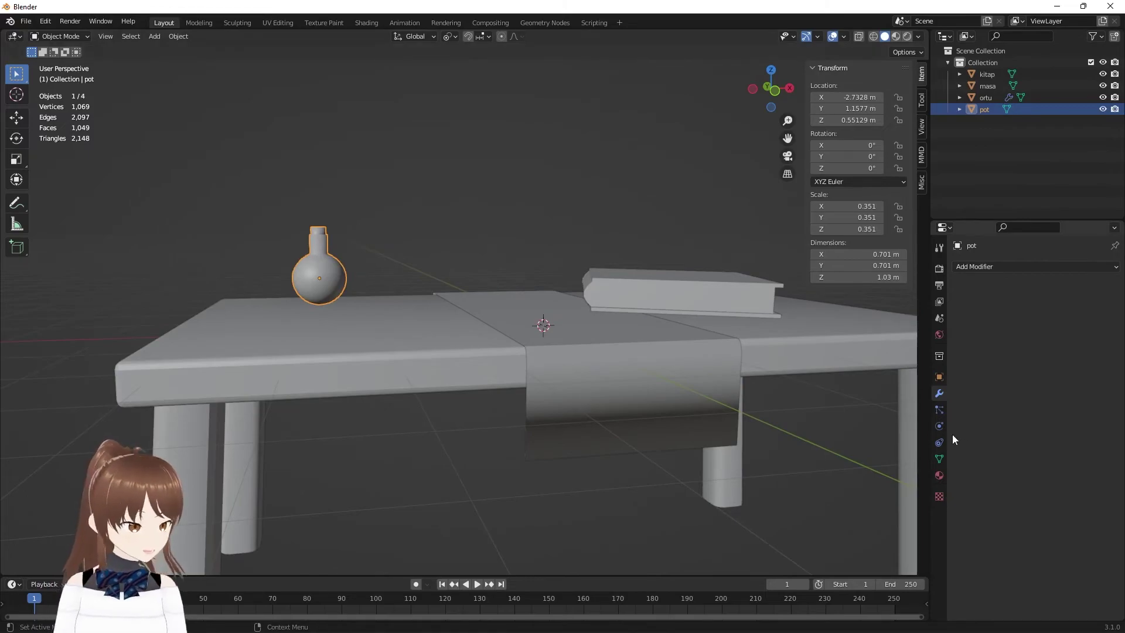
left_click(938, 458)
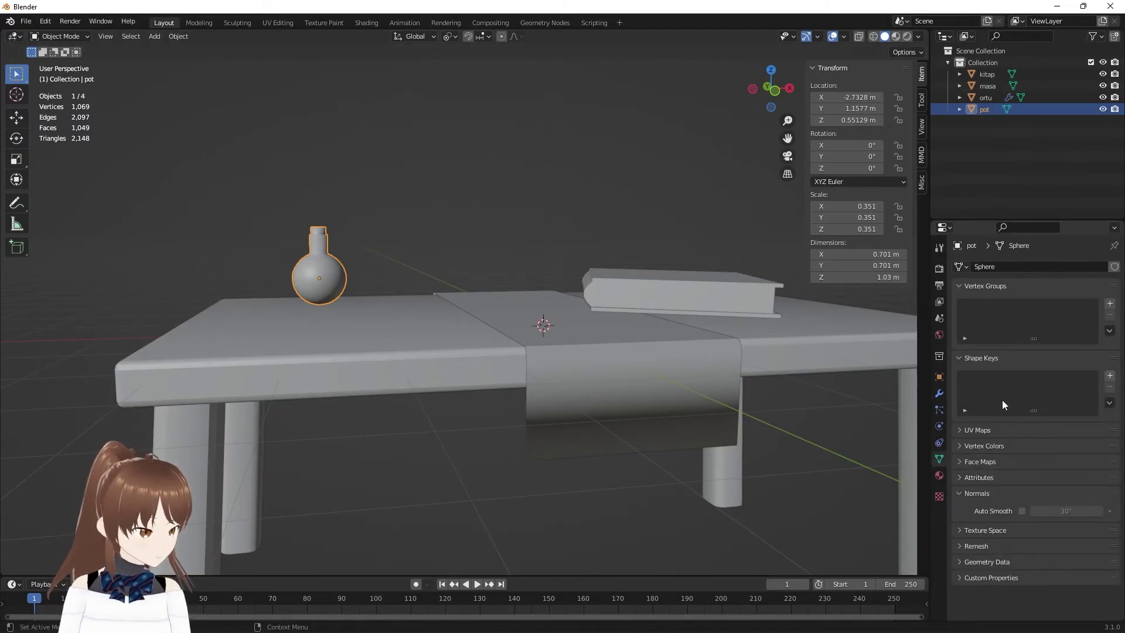
scroll(299, 253, "up", 2)
scroll(281, 243, "up", 1)
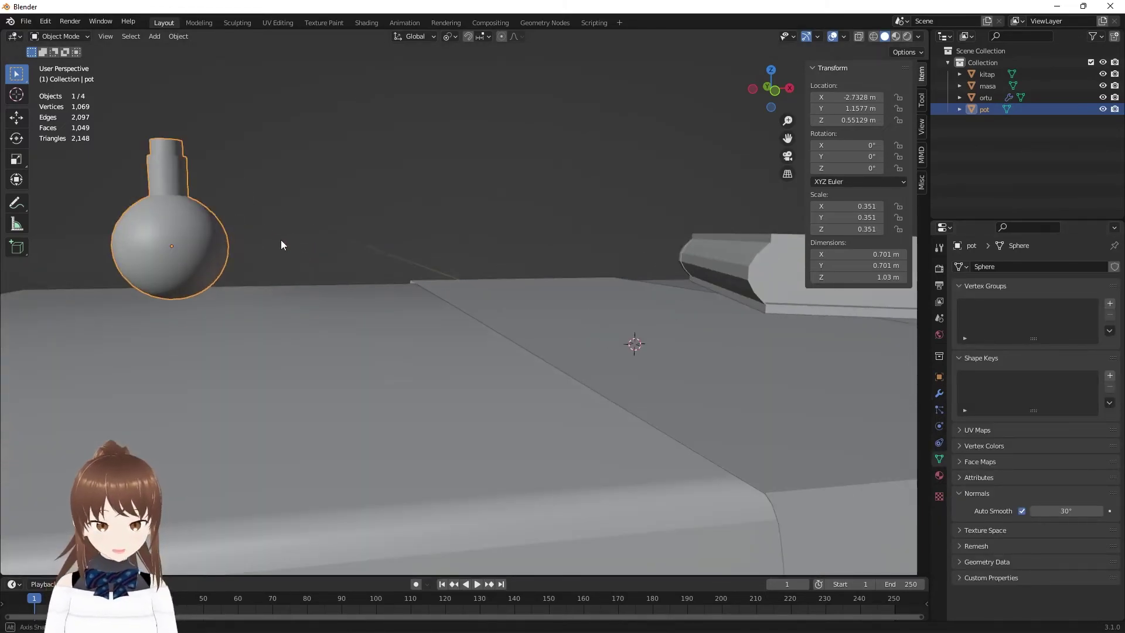
mouse_move(281, 244)
middle_mouse_down()
mouse_move(332, 267)
mouse_move(694, 247)
mouse_move(346, 160)
mouse_move(378, 202)
mouse_move(350, 178)
mouse_move(571, 245)
mouse_move(494, 332)
mouse_move(540, 336)
middle_mouse_up()
scroll(347, 186, "down", 3)
- Select the book 'kitap' and orbit in close to inspect its curved spine end
left_click(540, 340)
scroll(578, 290, "up", 3)
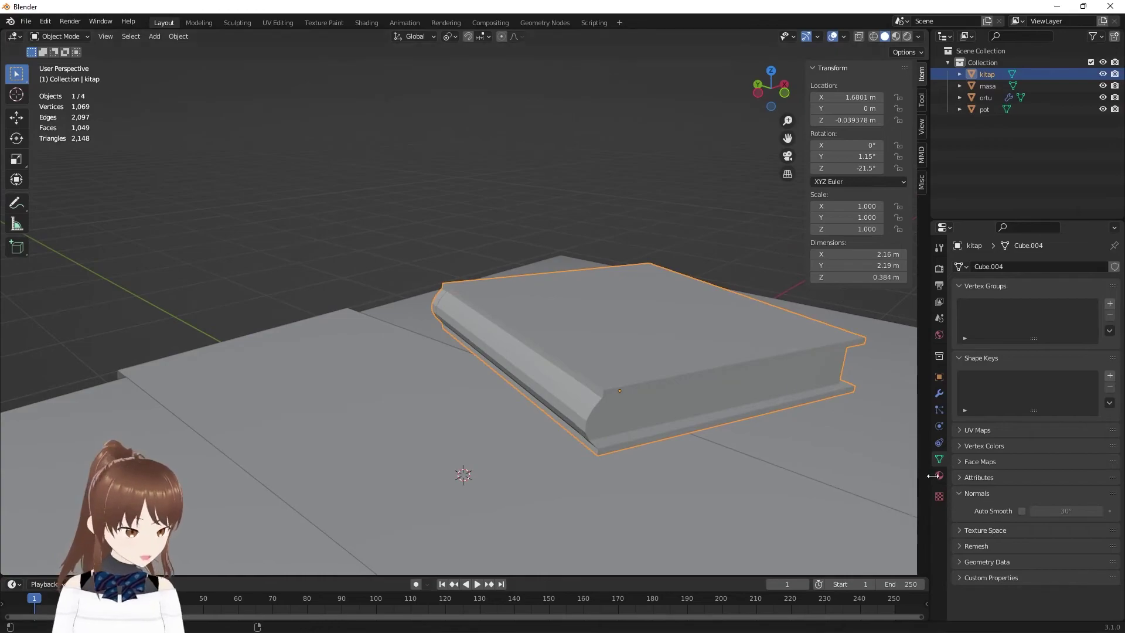
right_click(646, 306)
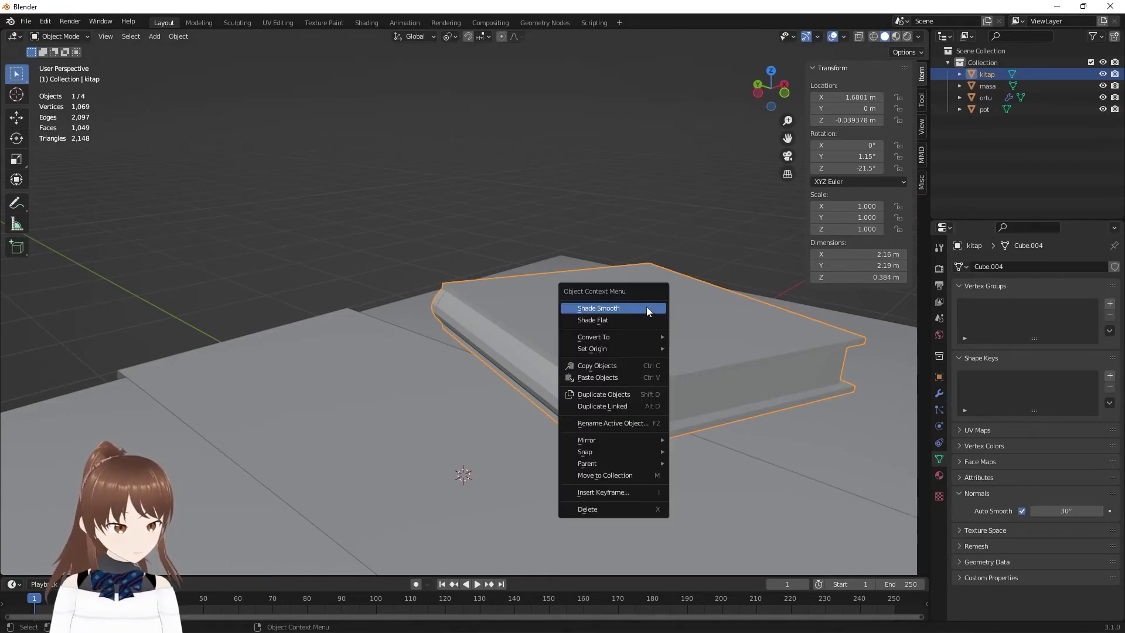
key("Escape")
mouse_move(641, 306)
middle_mouse_down()
mouse_move(677, 280)
mouse_move(752, 282)
middle_mouse_up()
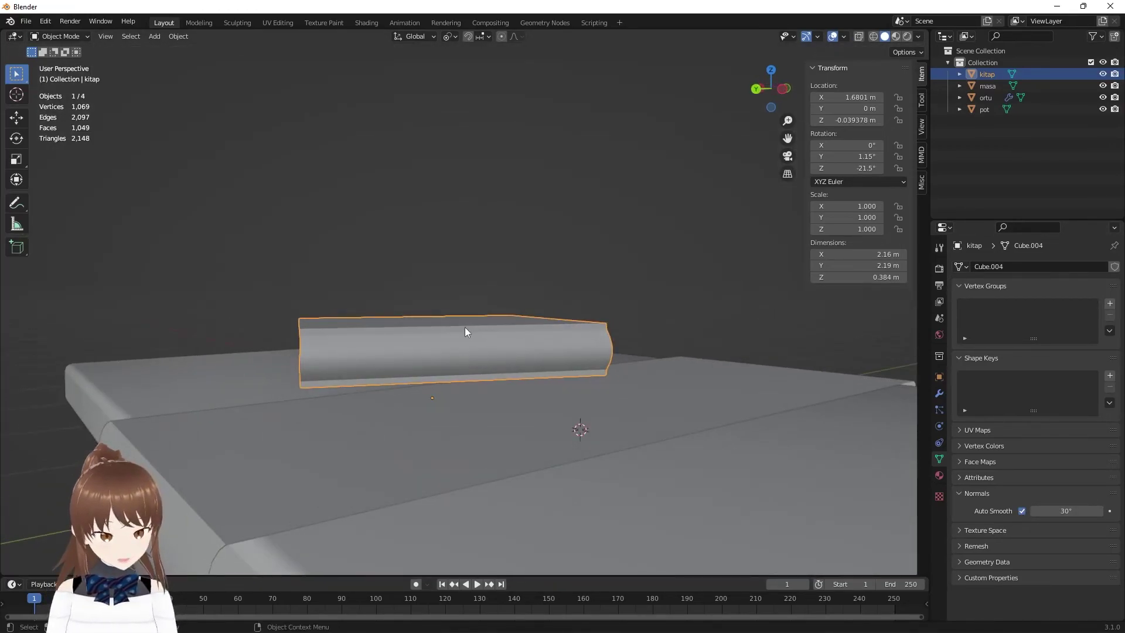
scroll(465, 327, "up", 3)
mouse_move(448, 321)
middle_mouse_down()
mouse_move(473, 321)
mouse_move(348, 347)
middle_mouse_up()
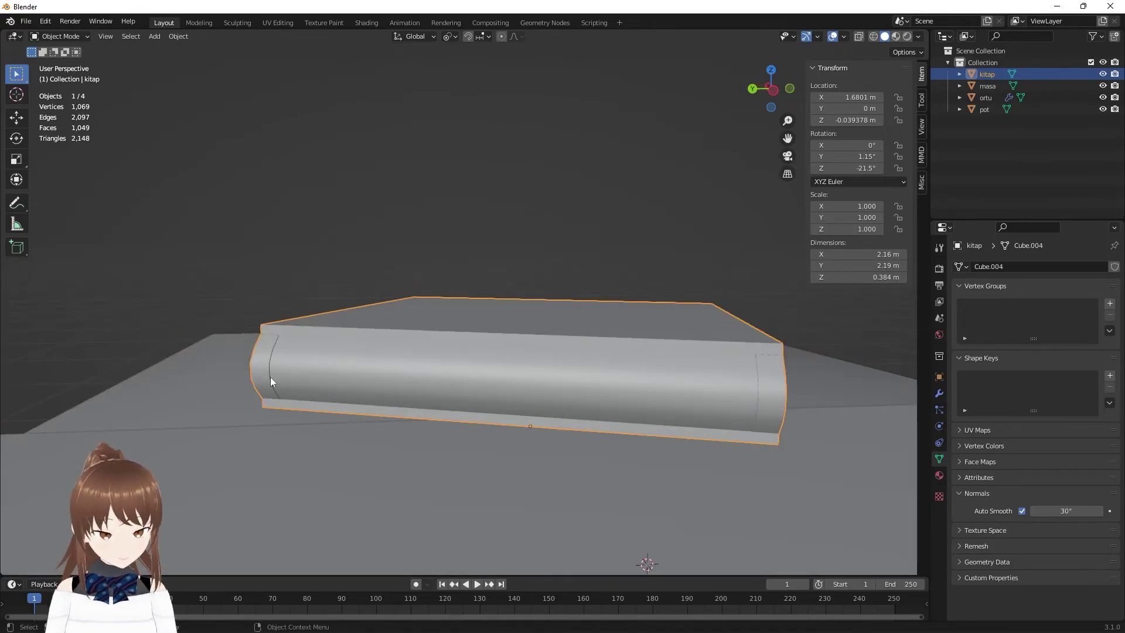
middle_click_drag(271, 381, 278, 359)
mouse_move(441, 410)
middle_mouse_down()
mouse_move(456, 413)
mouse_move(384, 407)
mouse_move(610, 424)
mouse_move(686, 470)
mouse_move(686, 410)
mouse_move(560, 360)
mouse_move(679, 395)
mouse_move(803, 377)
mouse_move(575, 402)
mouse_move(696, 333)
mouse_move(728, 345)
mouse_move(598, 348)
mouse_move(676, 367)
mouse_move(748, 358)
mouse_move(692, 339)
mouse_move(730, 337)
mouse_move(740, 350)
mouse_move(624, 377)
middle_mouse_up()
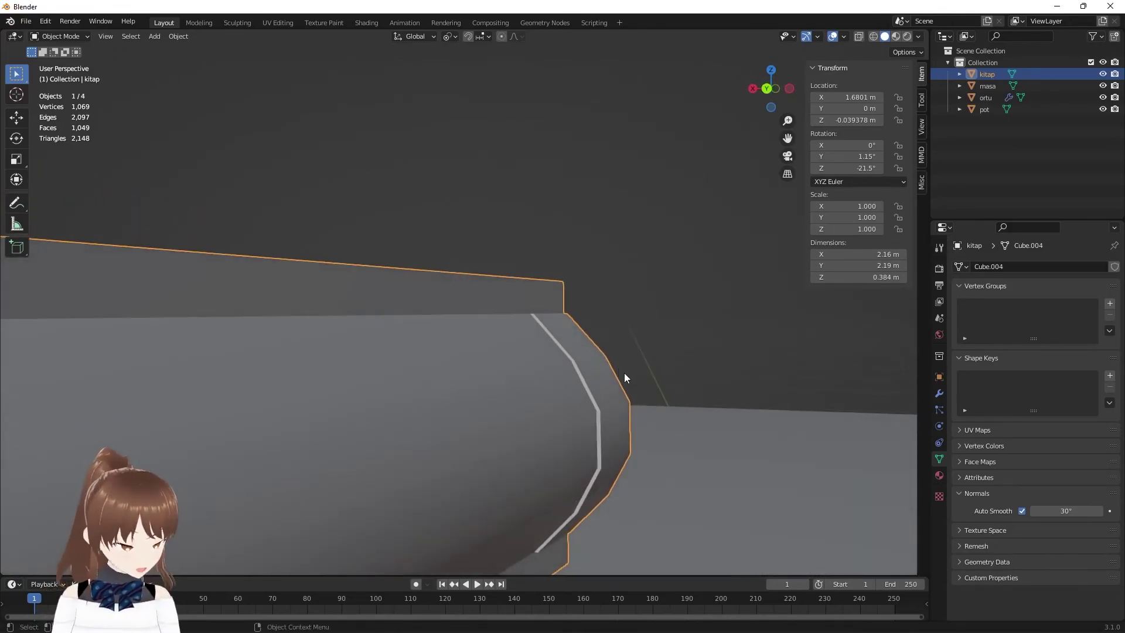
- In Edit Mode, select the five faces on the book's curved end
key("Tab")
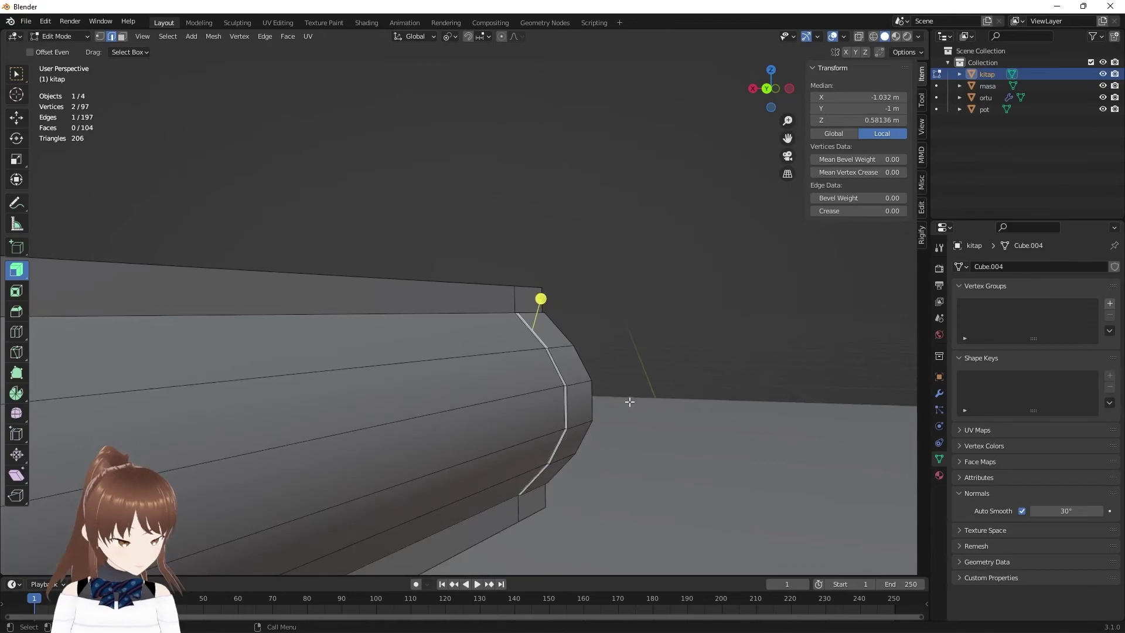
left_click(559, 330)
left_click(567, 367, "shift")
left_click(577, 404, "shift")
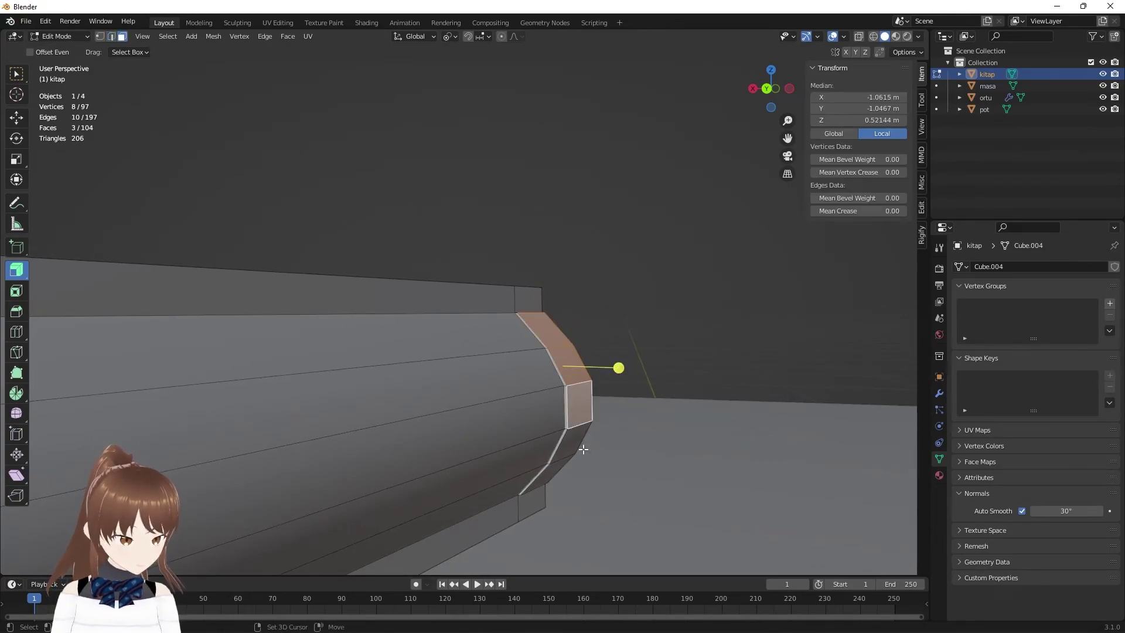
left_click(568, 448, "shift")
left_click(553, 484, "shift")
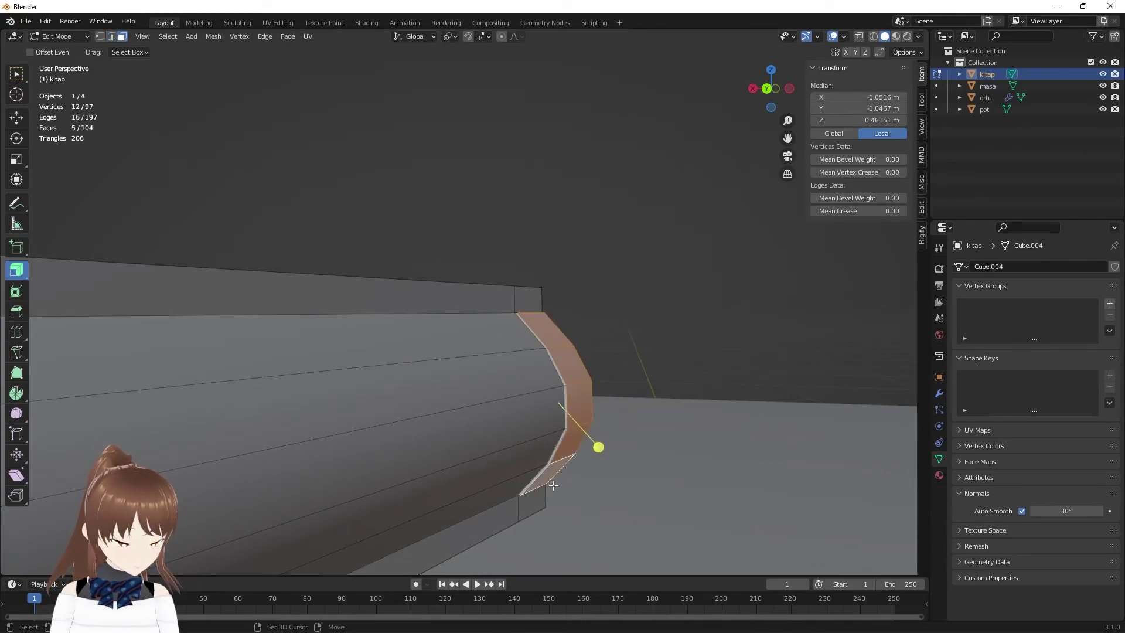
mouse_move(553, 480)
middle_mouse_down()
mouse_move(399, 458)
mouse_move(680, 428)
middle_mouse_up()
- Add the five faces of the other spine end and extrude them outward
left_click(226, 331, "shift")
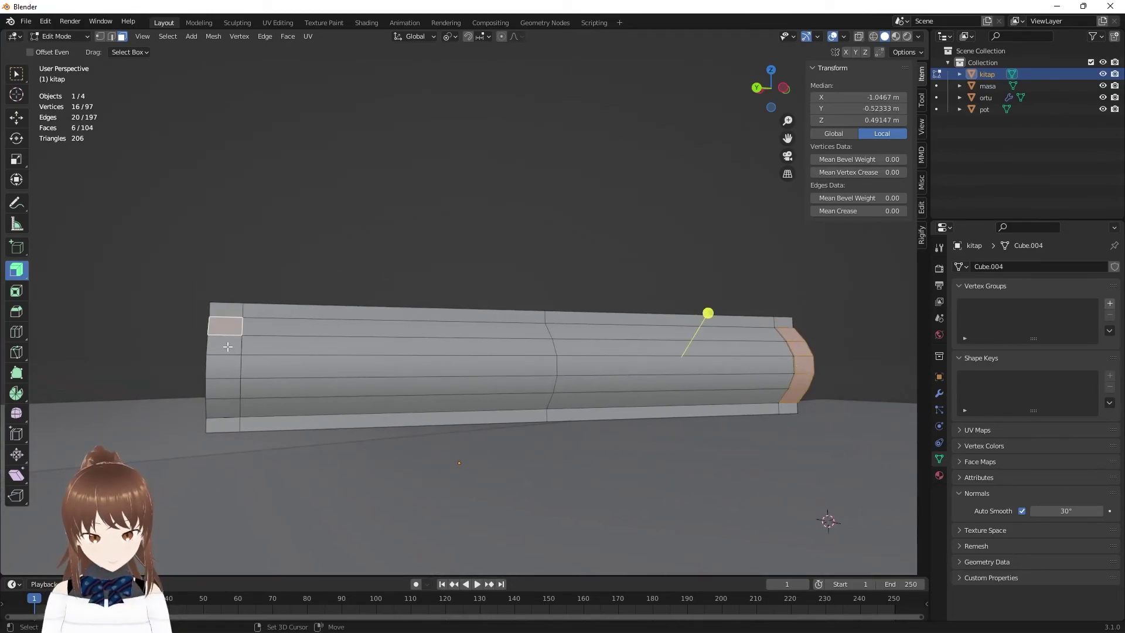
left_click(228, 346, "shift")
left_click(228, 366, "shift")
left_click(228, 387, "shift")
left_click(229, 404, "shift")
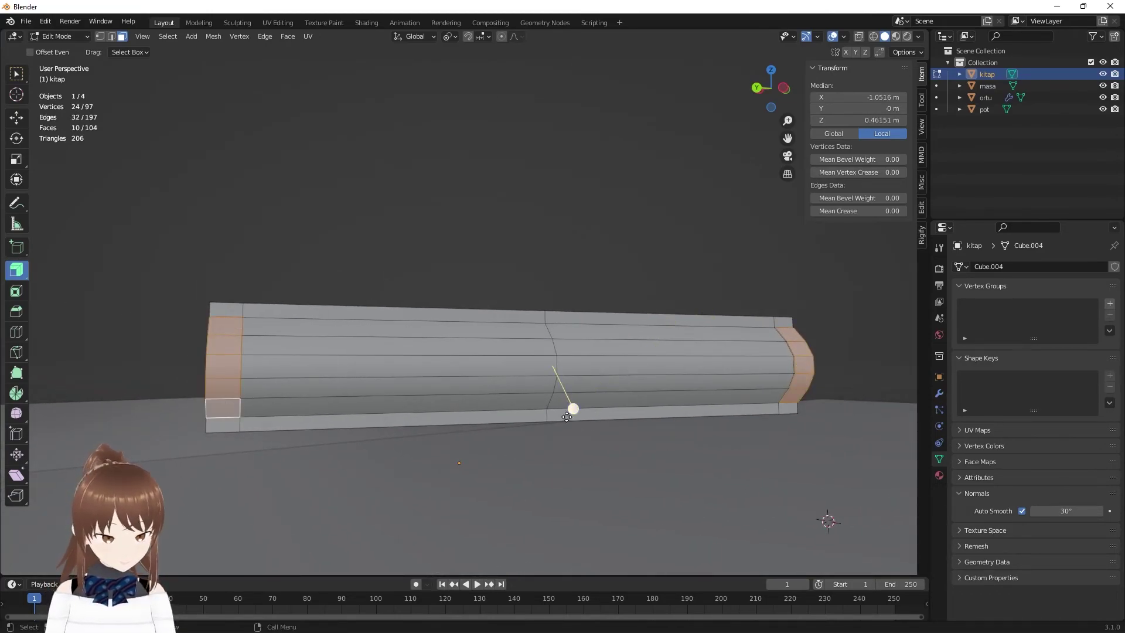
left_click_drag(566, 416, 568, 405)
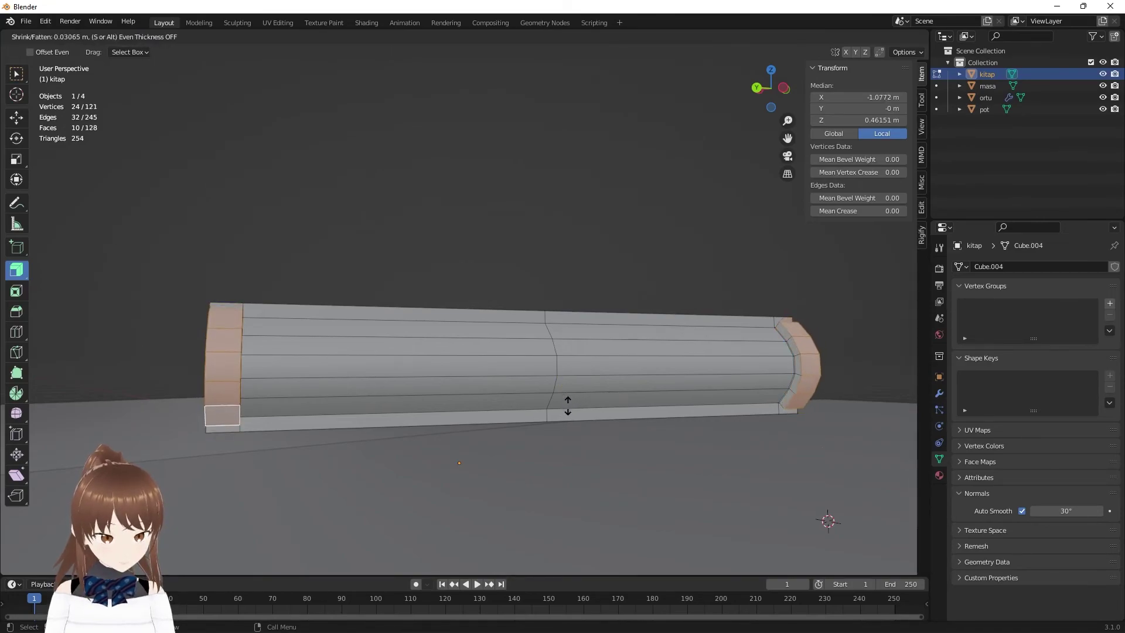
left_click(567, 407)
- Deselect all faces and undo the end-face extrusion
middle_click_drag(575, 406, 485, 442)
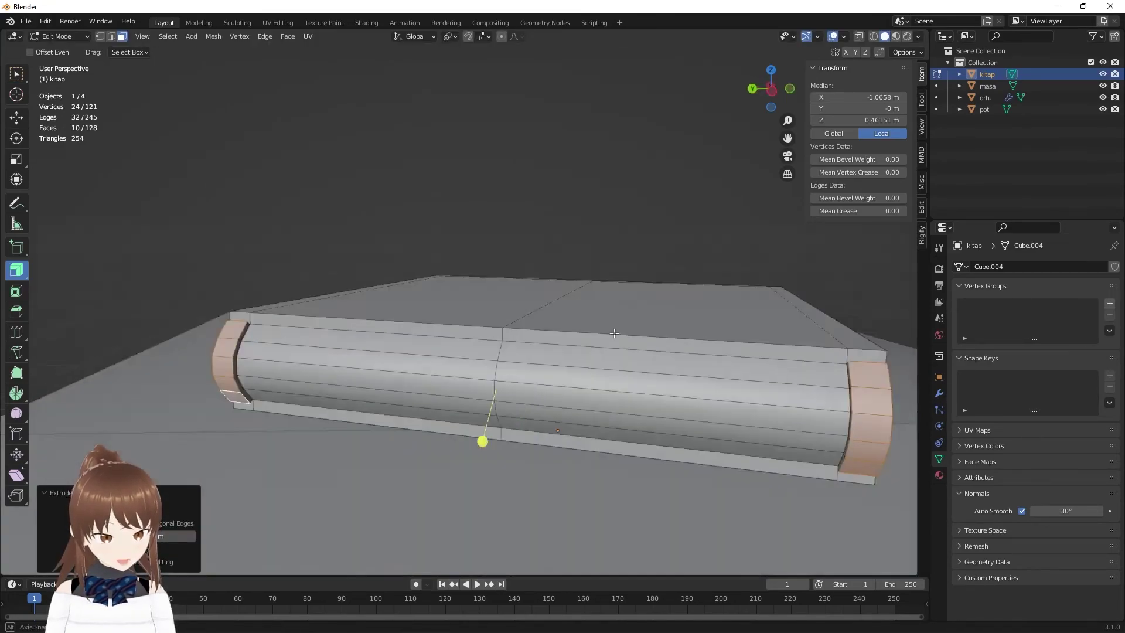
scroll(485, 441, "up", 5)
key("alt+a")
mouse_move(420, 252)
middle_mouse_down()
mouse_move(420, 296)
mouse_move(409, 276)
mouse_move(410, 288)
mouse_move(428, 268)
middle_mouse_up()
middle_click_drag(512, 280, 534, 280)
key("ctrl+z")
scroll(509, 271, "down", 5)
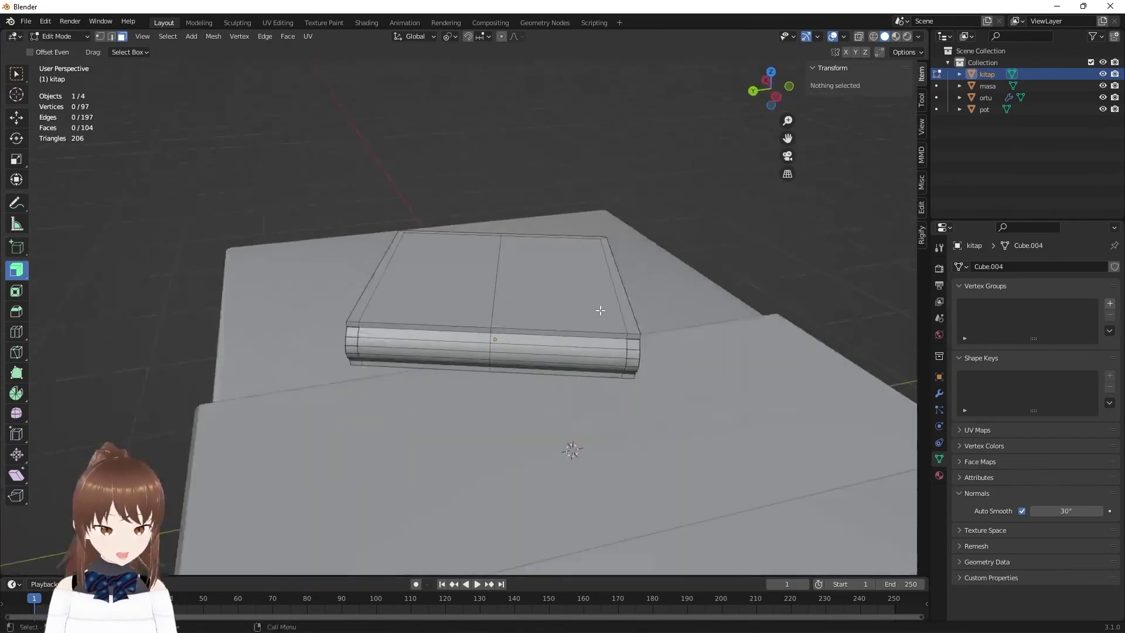
mouse_move(600, 308)
middle_mouse_down()
mouse_move(499, 311)
mouse_move(624, 295)
middle_mouse_up()
scroll(499, 311, "down", 3)
scroll(624, 295, "down", 2)
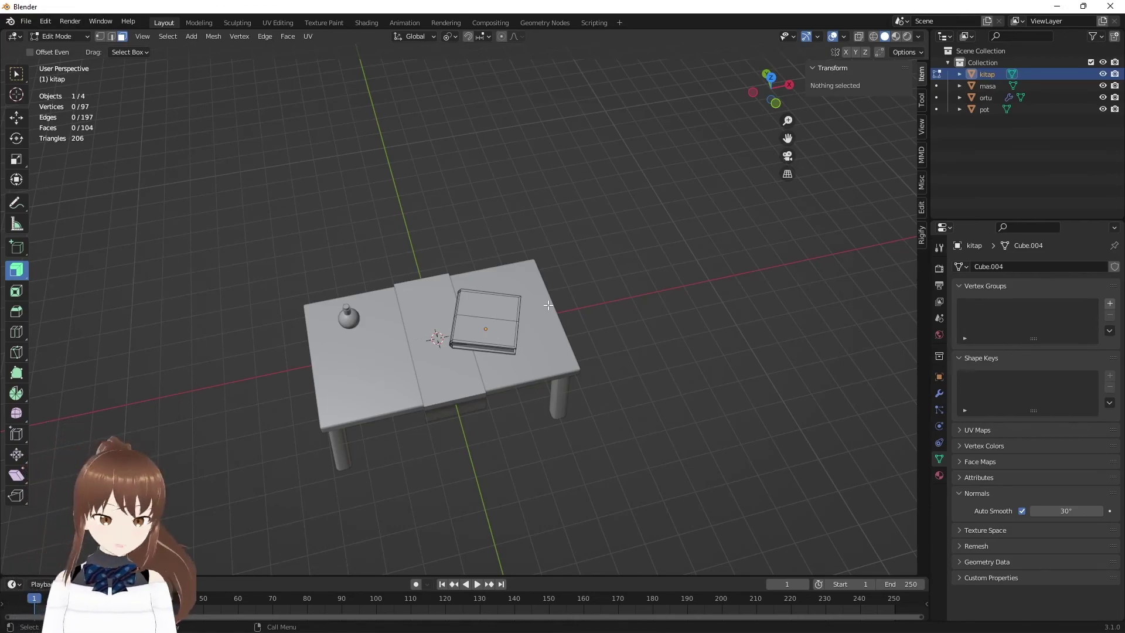
scroll(638, 279, "up", 3)
scroll(533, 284, "up", 2)
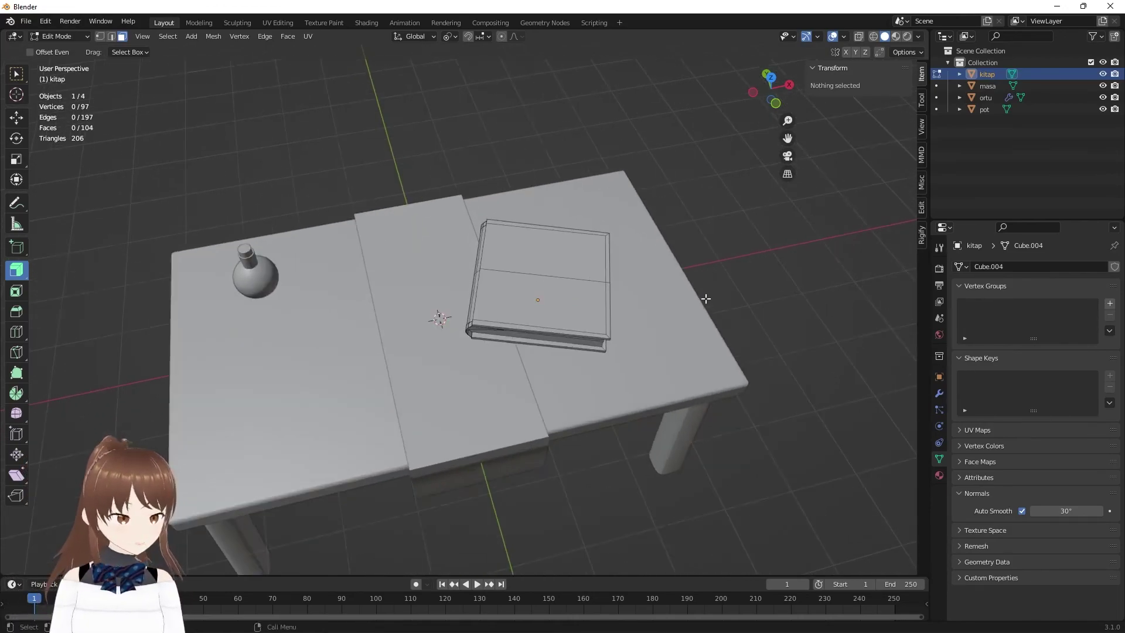
mouse_move(533, 285)
middle_mouse_down()
mouse_move(578, 269)
mouse_move(606, 297)
middle_mouse_up()
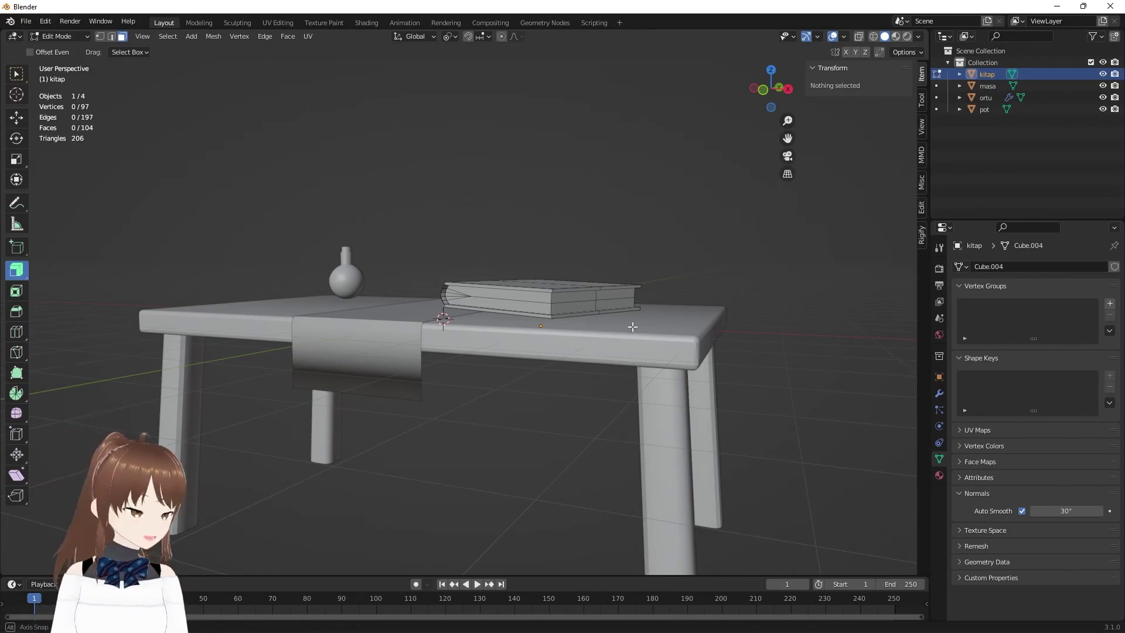
mouse_move(606, 297)
middle_mouse_down()
mouse_move(803, 380)
mouse_move(797, 410)
mouse_move(756, 389)
mouse_move(768, 419)
mouse_move(741, 404)
middle_mouse_up()
scroll(796, 390, "down", 2)
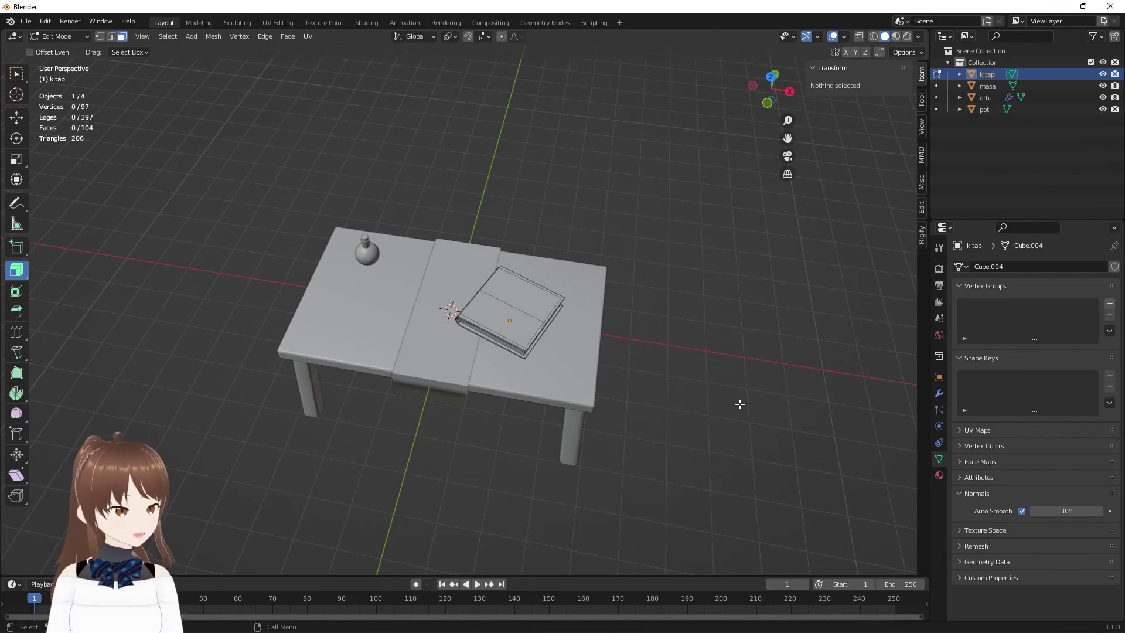